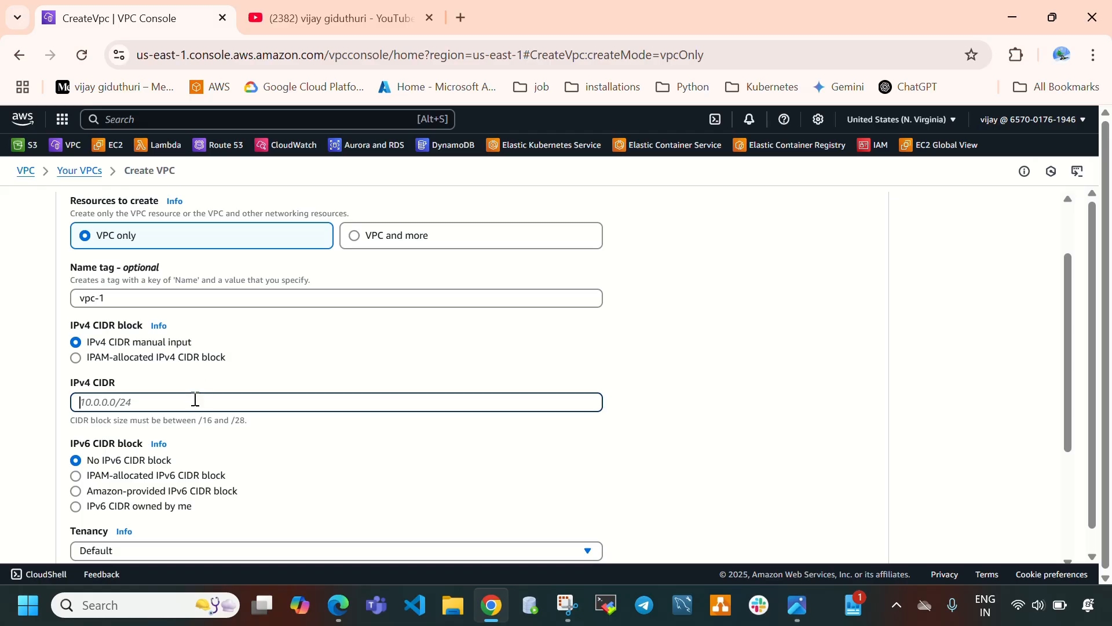
Set the VPC's IPv4 CIDR to 10.0.0.0/16 and create the VPC.
text(10.0.0.0/16)
scroll(423, 524, down, 3)
scroll(857, 544, down, 1)
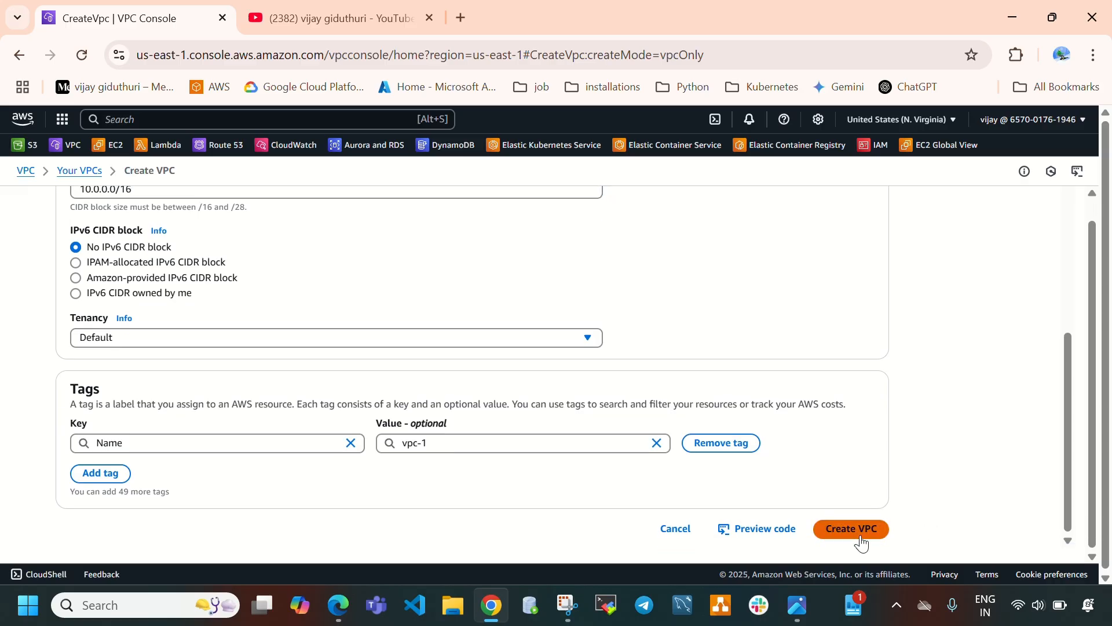
click(861, 540)
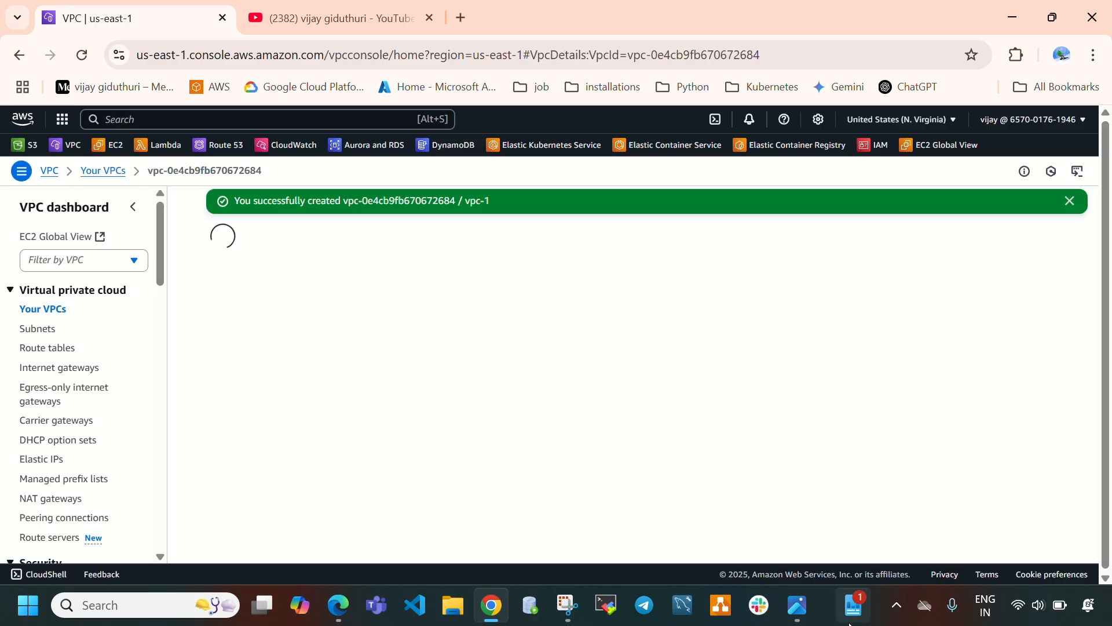
Review the Transit Gateway architecture diagram and the new VPC in the VPCs list.
click(798, 605)
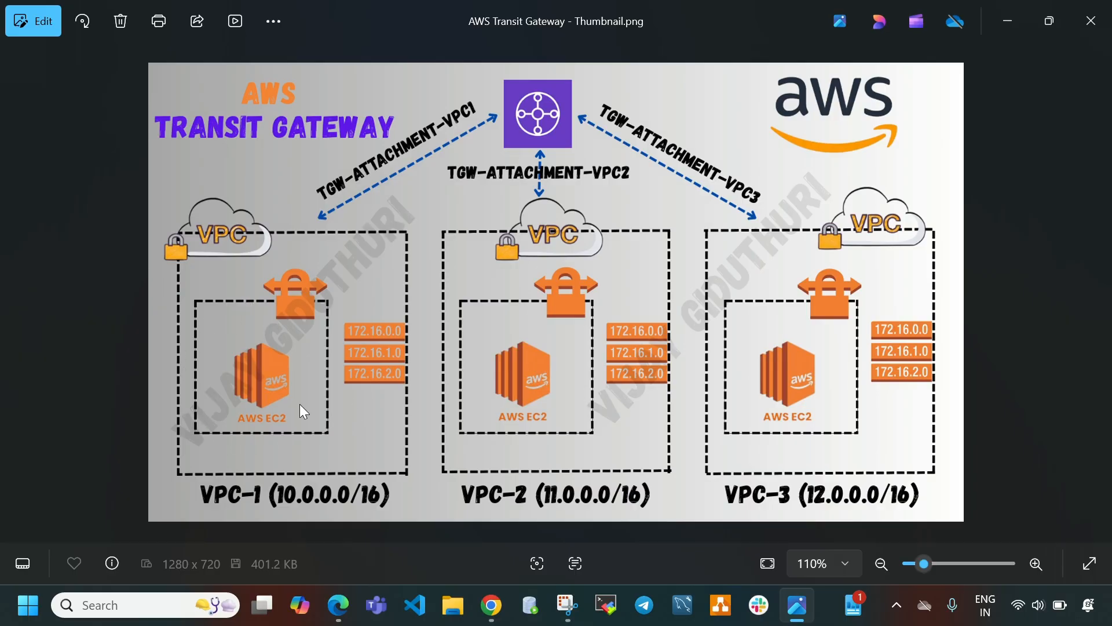
click(799, 605)
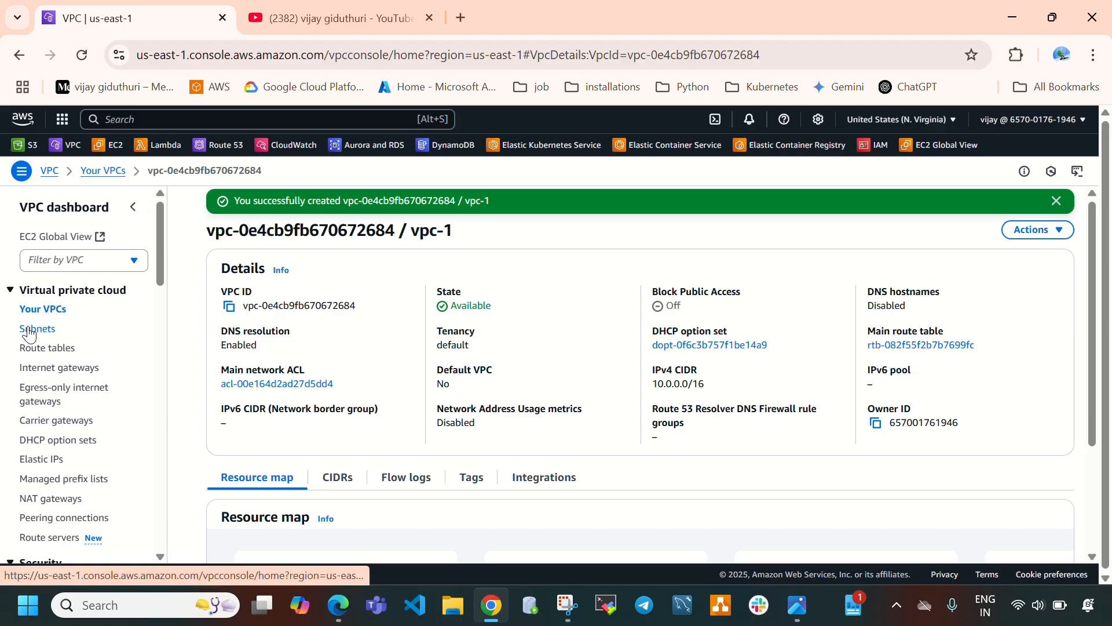
click(44, 309)
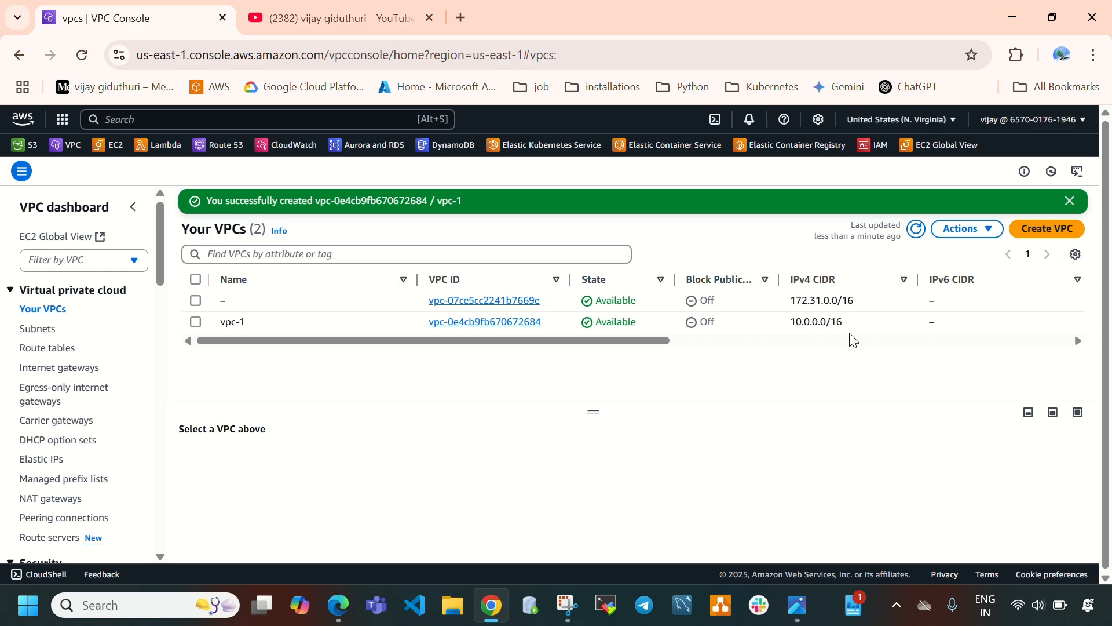
drag(851, 323, 773, 331)
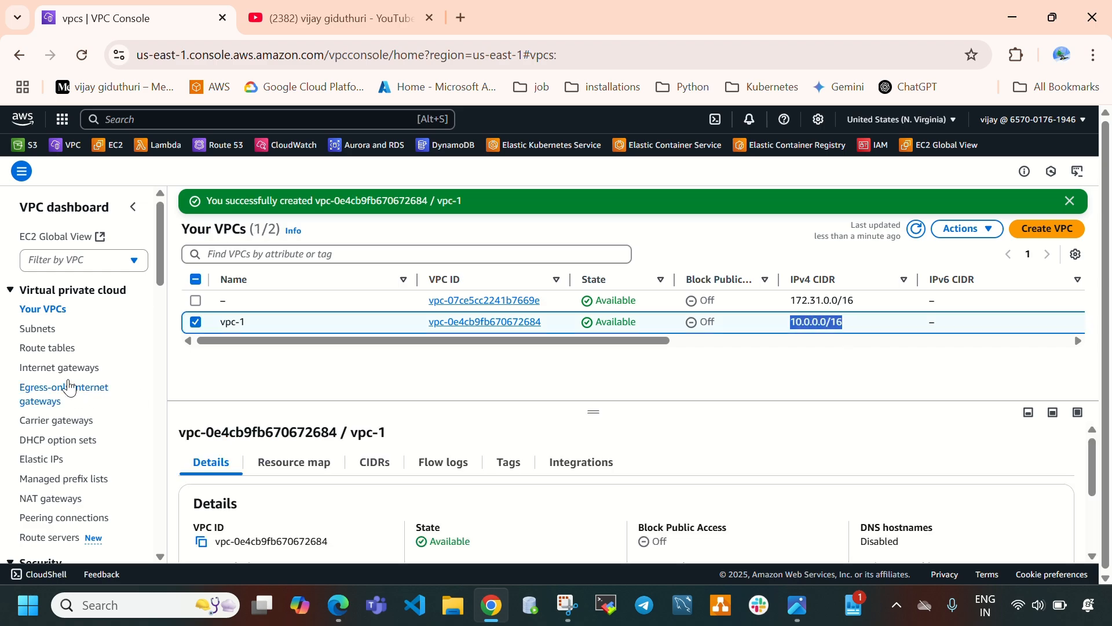
Start creating a subnet and choose vpc-1 as its VPC.
click(40, 329)
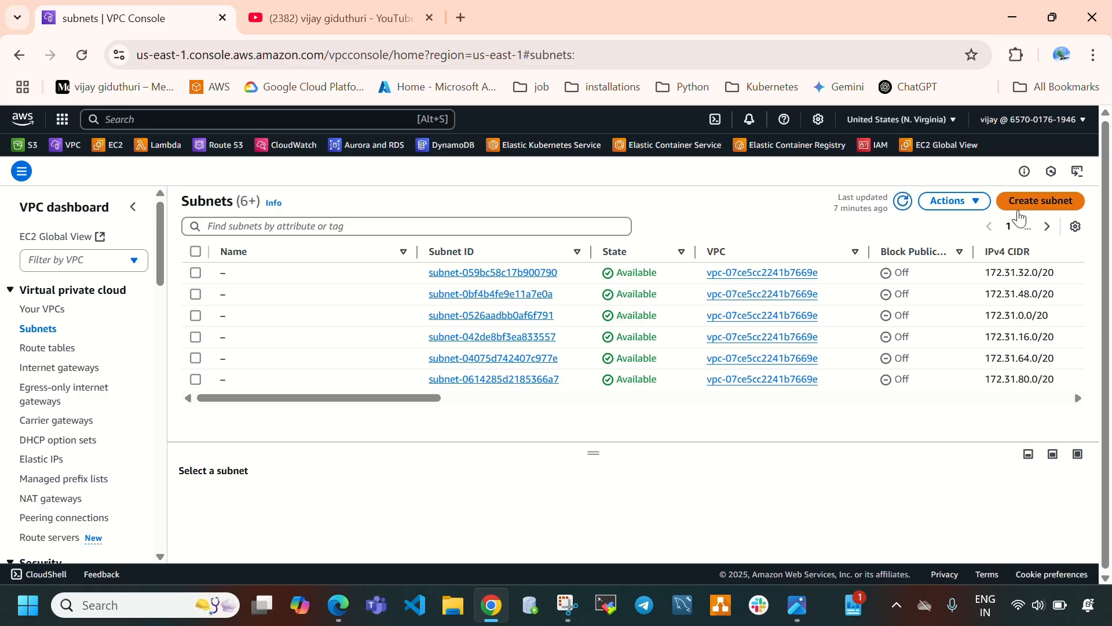
click(1022, 204)
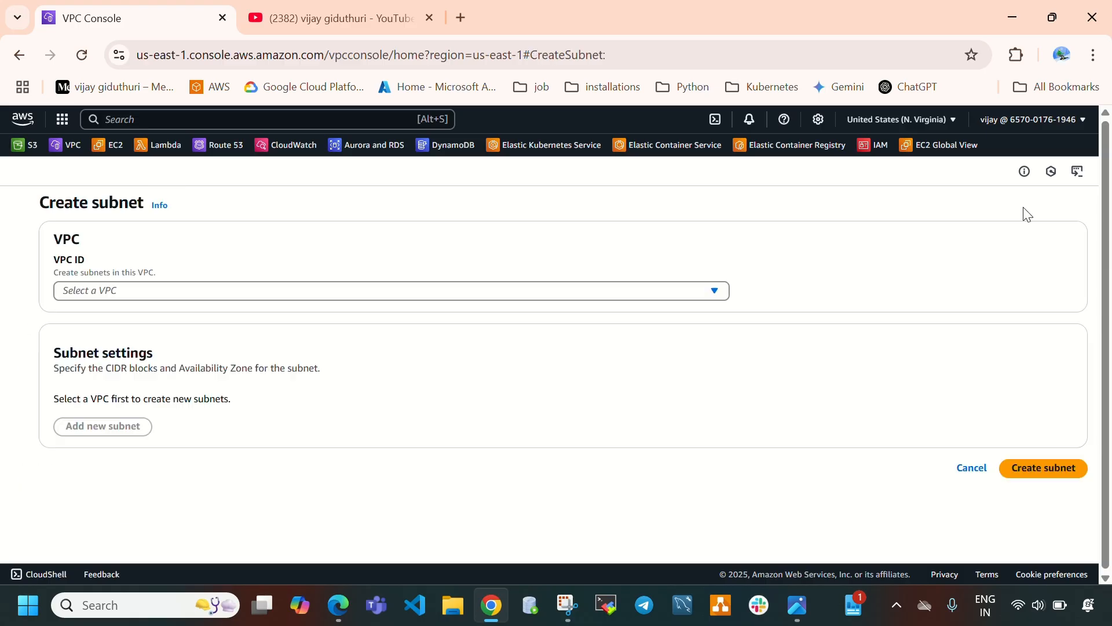
click(110, 294)
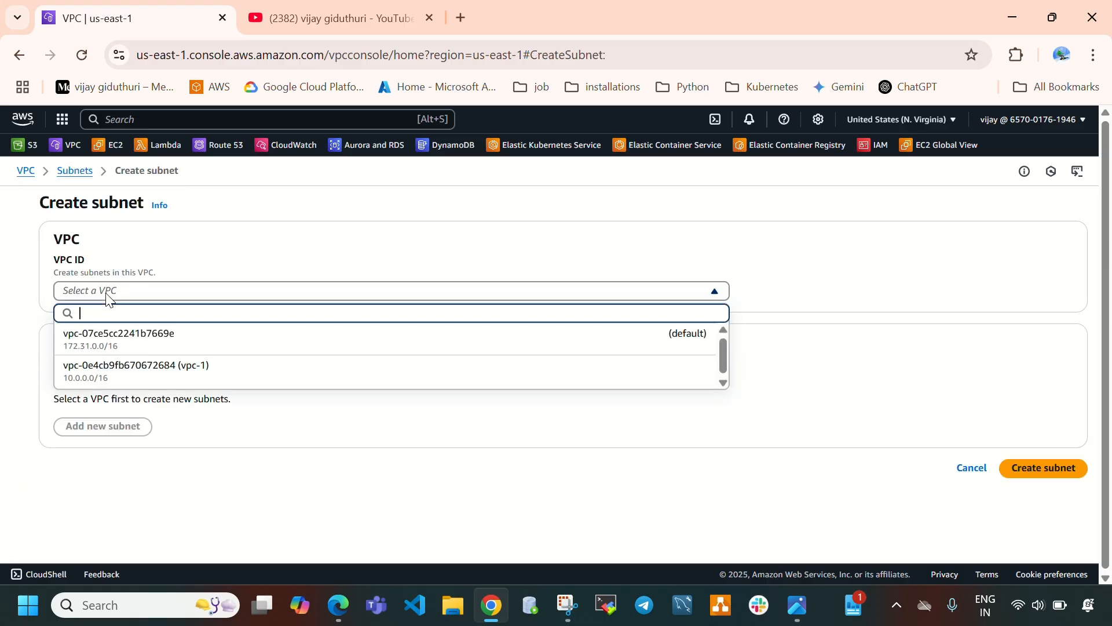
click(241, 377)
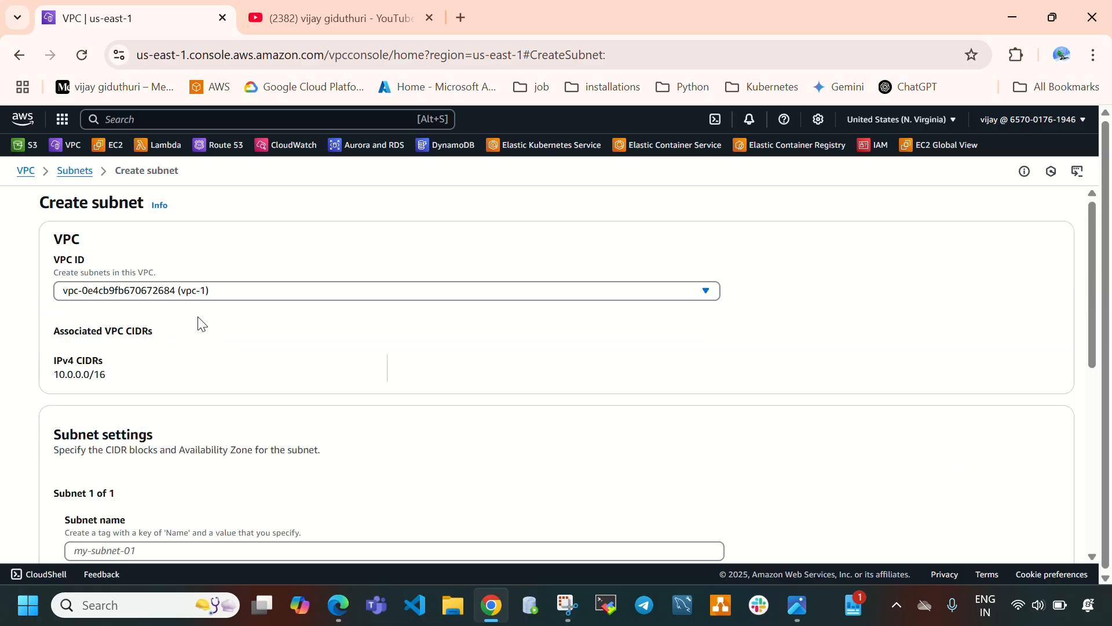
Name the subnet vpc1-subnet and place it in availability zone us-east-1a.
scroll(182, 394, down, 3)
click(180, 377)
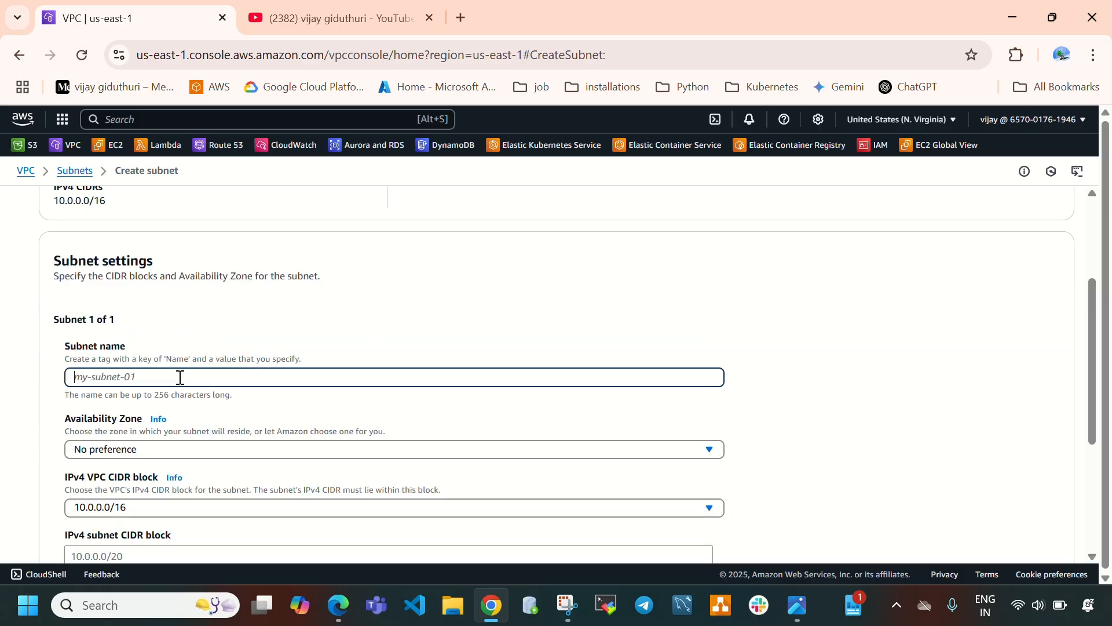
text(vpc1-subnet)
drag(74, 378, 97, 379)
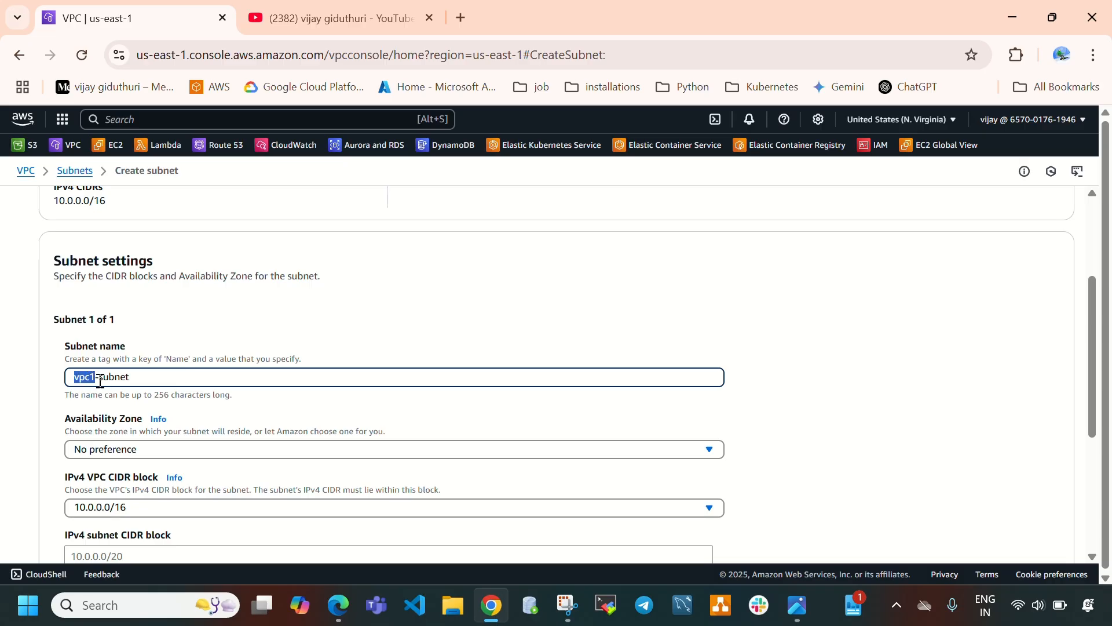
click(176, 455)
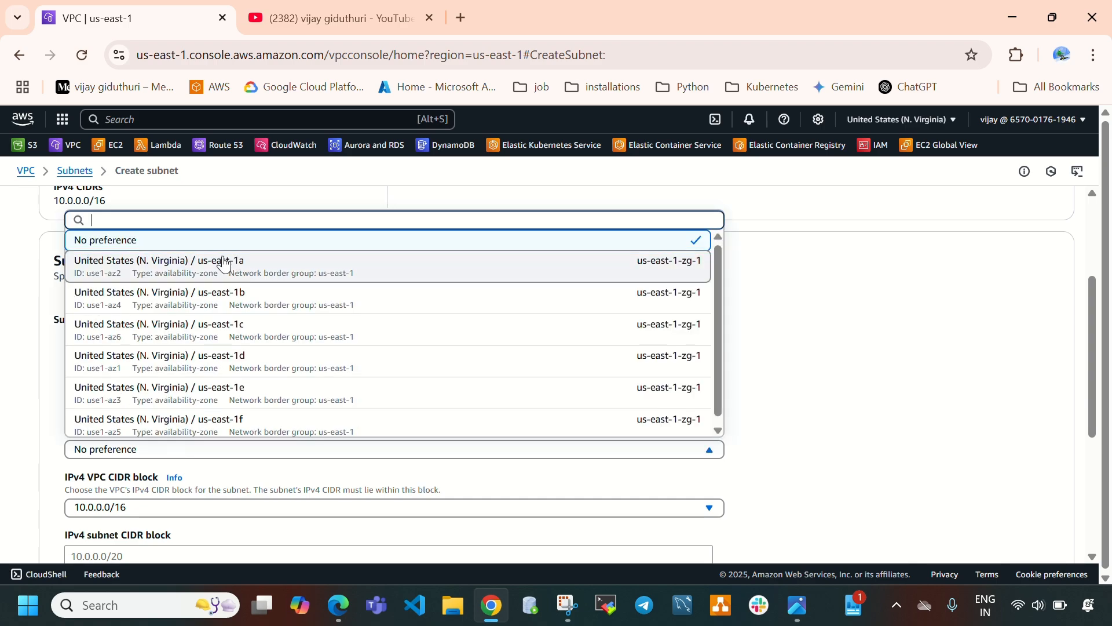
click(284, 277)
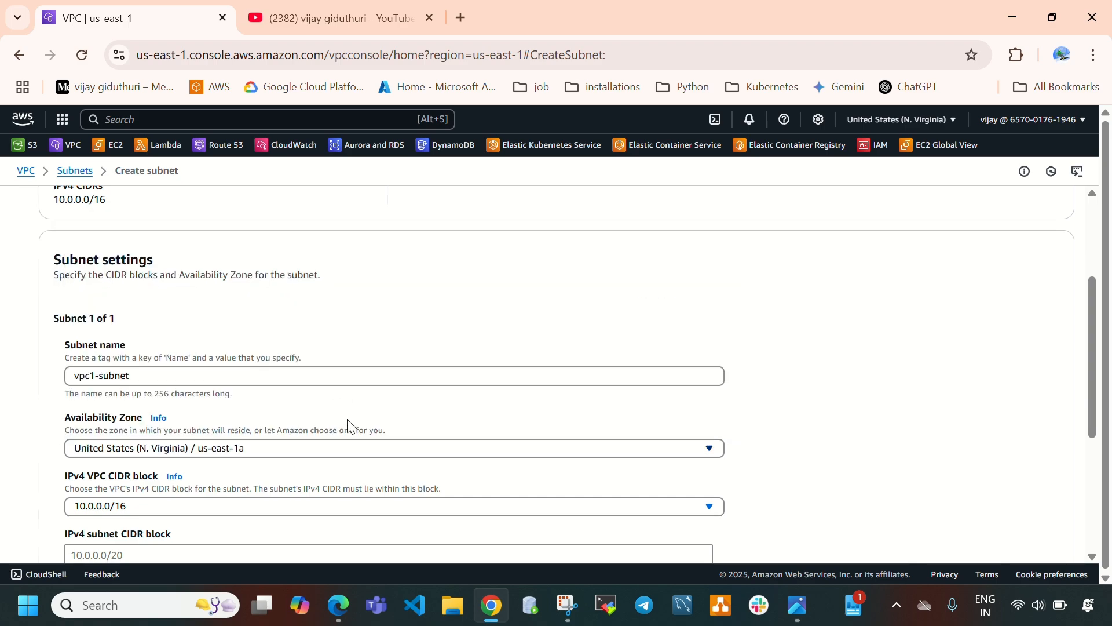
Set the subnet's IPv4 CIDR block to 10.0.1.0/24 and create the subnet.
scroll(347, 427, down, 2)
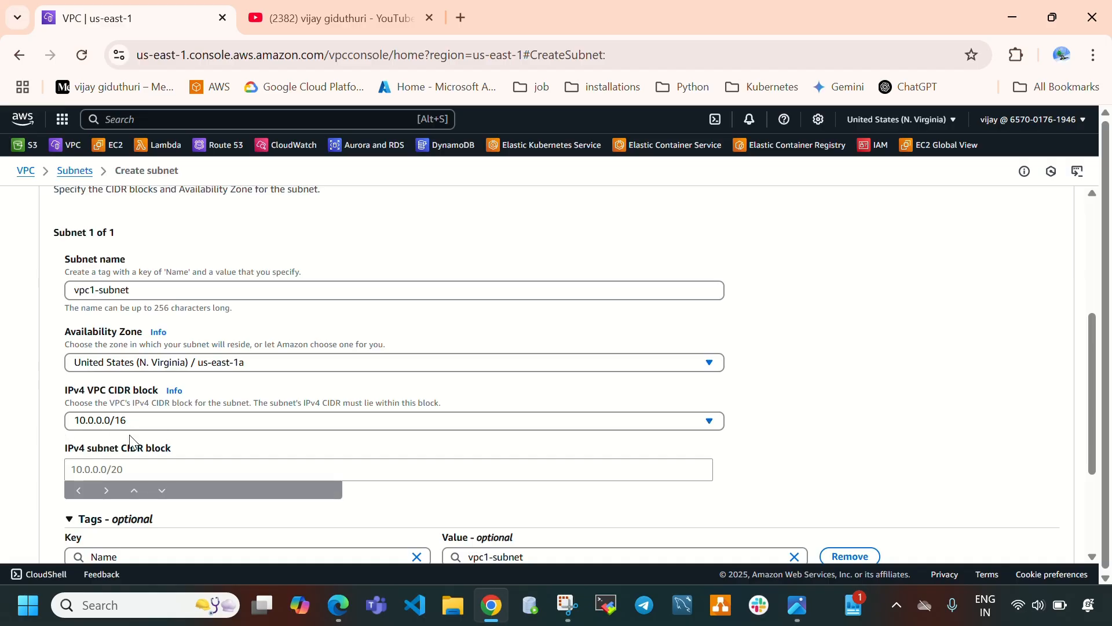
click(142, 471)
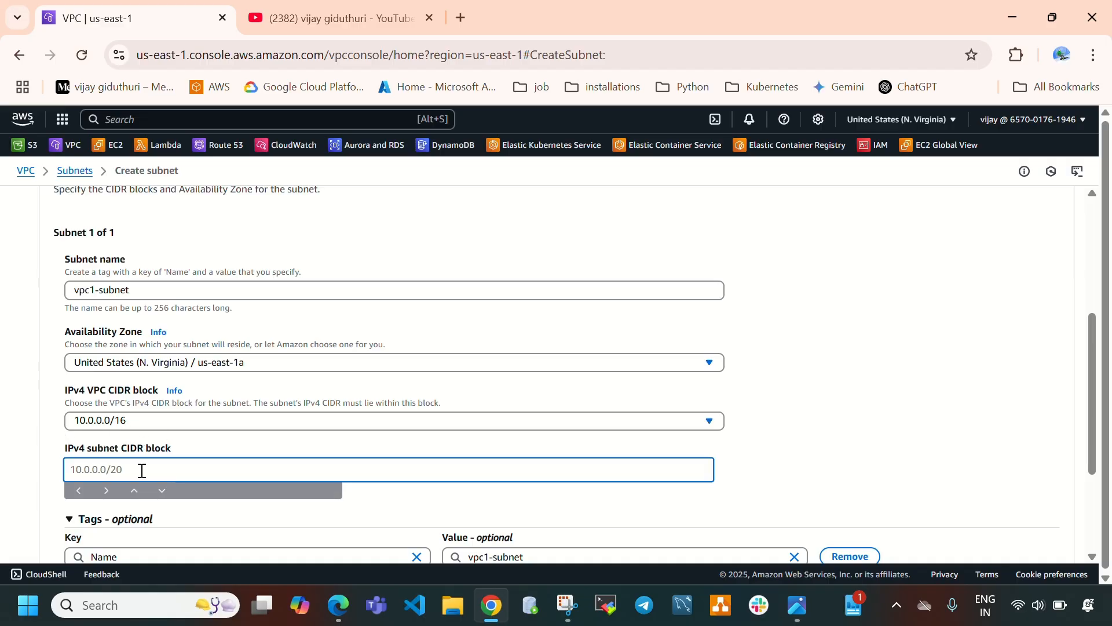
text(10)
text(.0.1.0/)
text(16)
key(BackSpace)
key(BackSpace)
text(24)
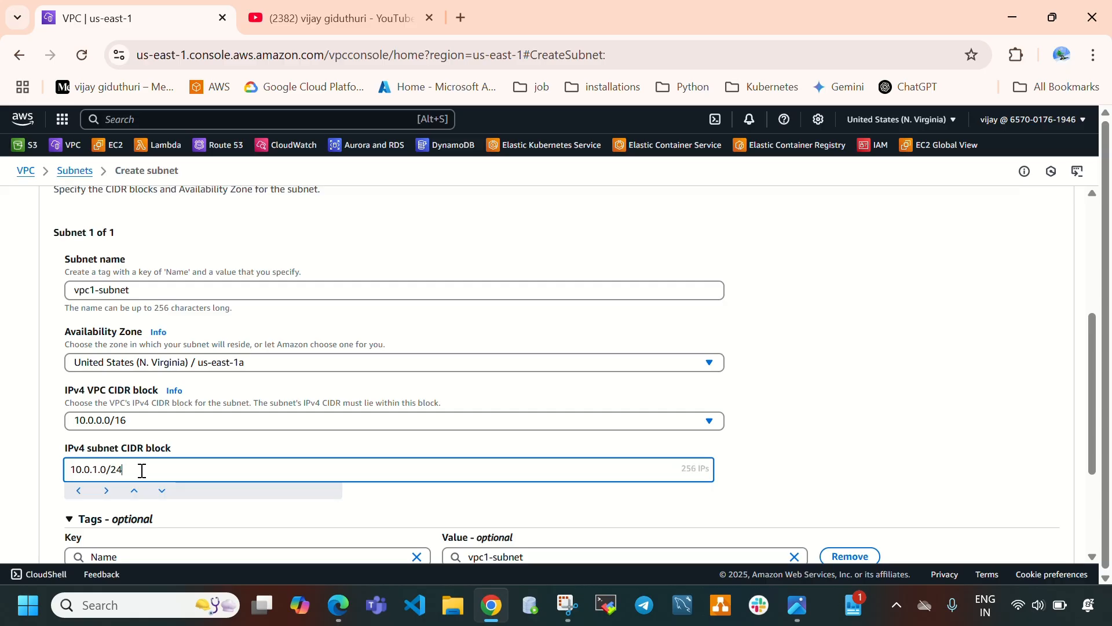
scroll(499, 464, down, 3)
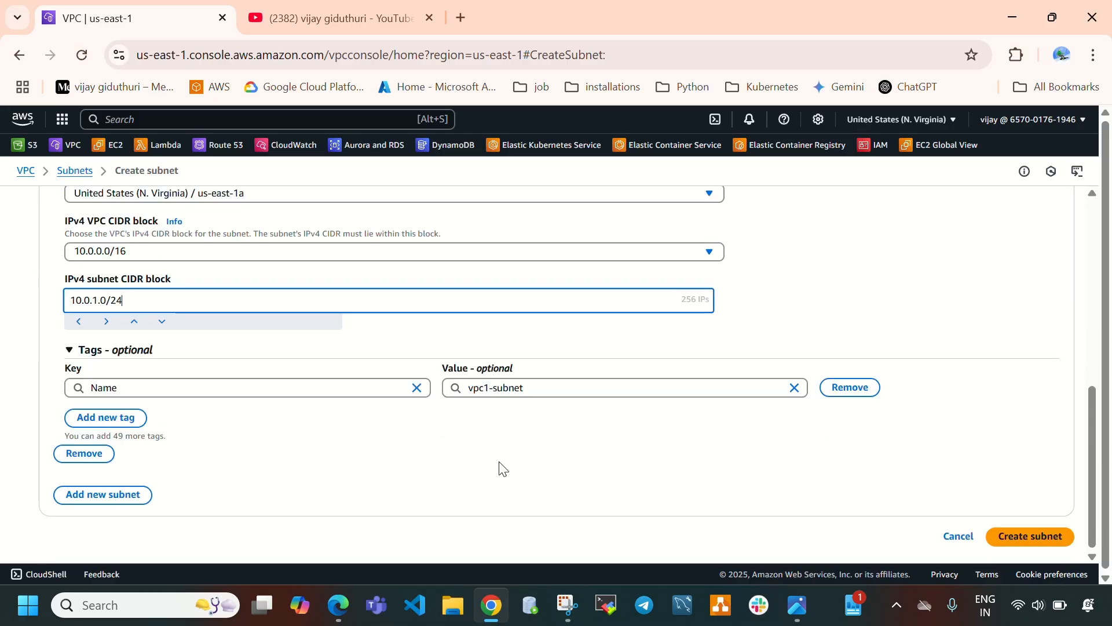
click(1022, 535)
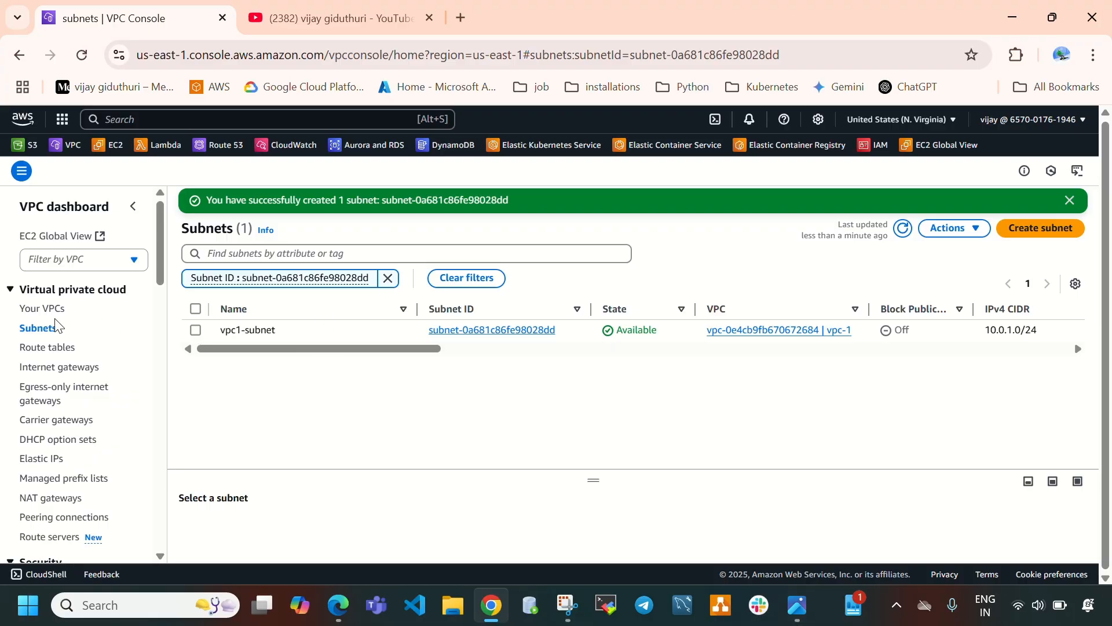
Clear the subnet filter and check the new subnet's VPC in the list.
click(389, 280)
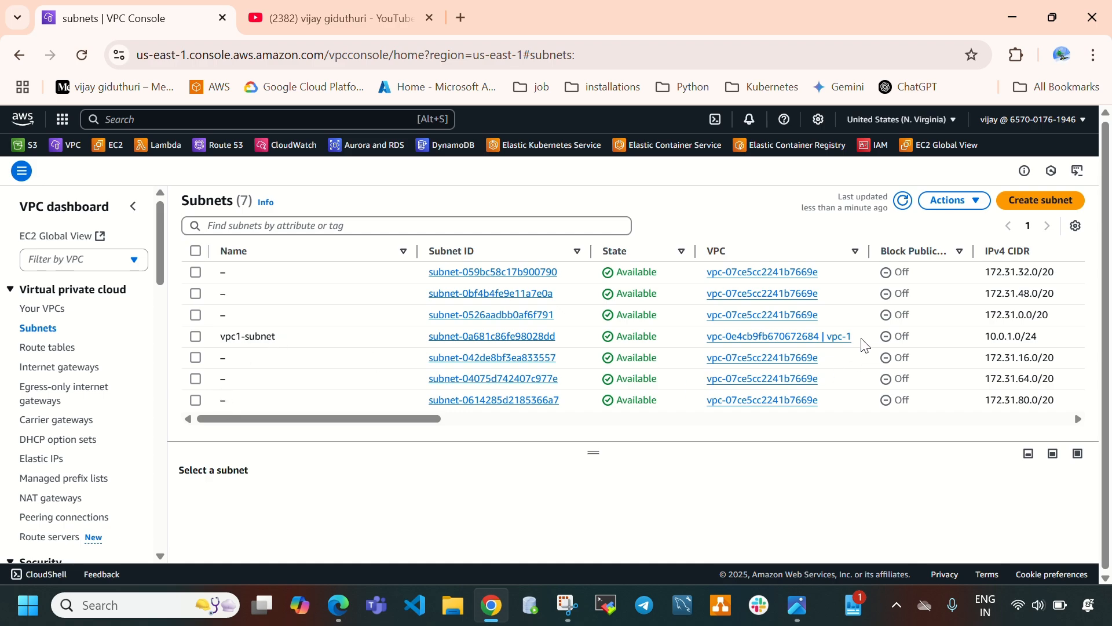
drag(851, 337, 821, 339)
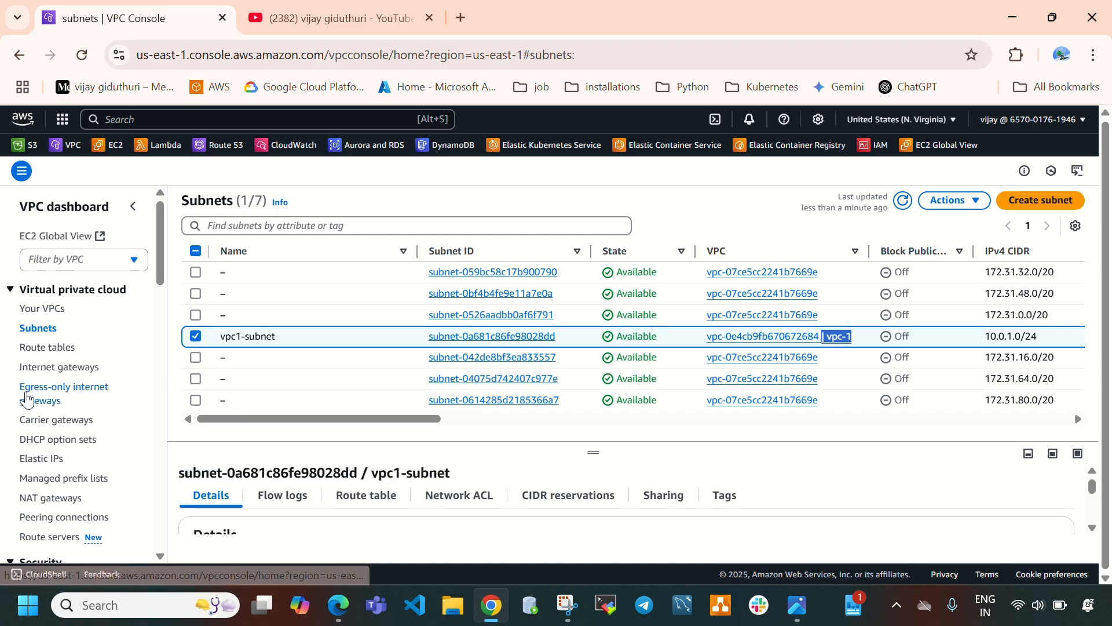
Create an internet gateway named vpc1-igw.
click(40, 372)
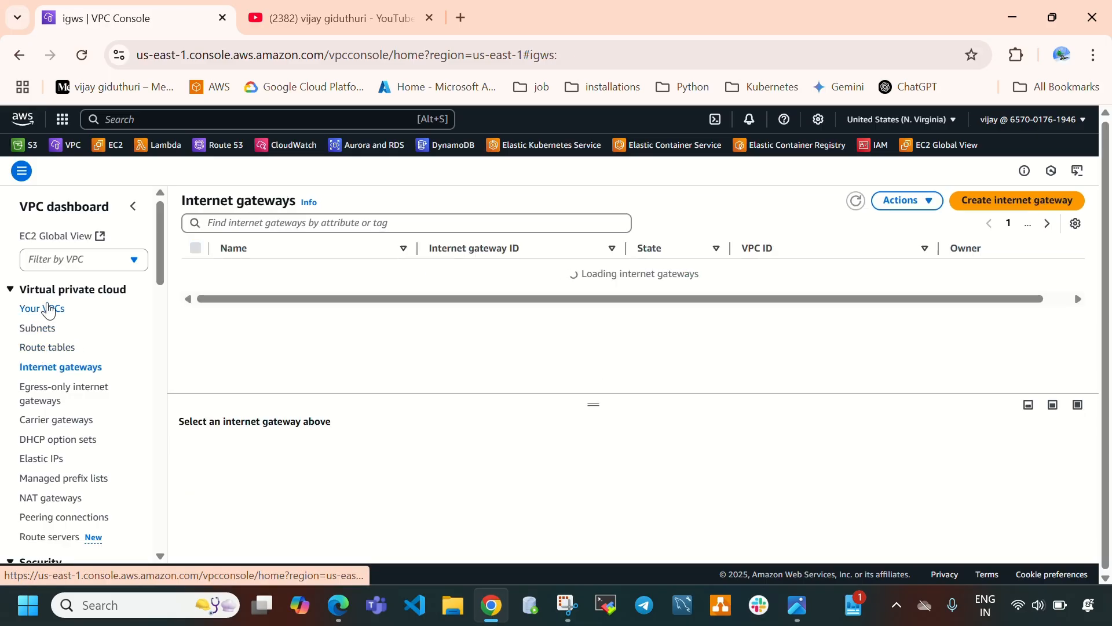
click(1011, 204)
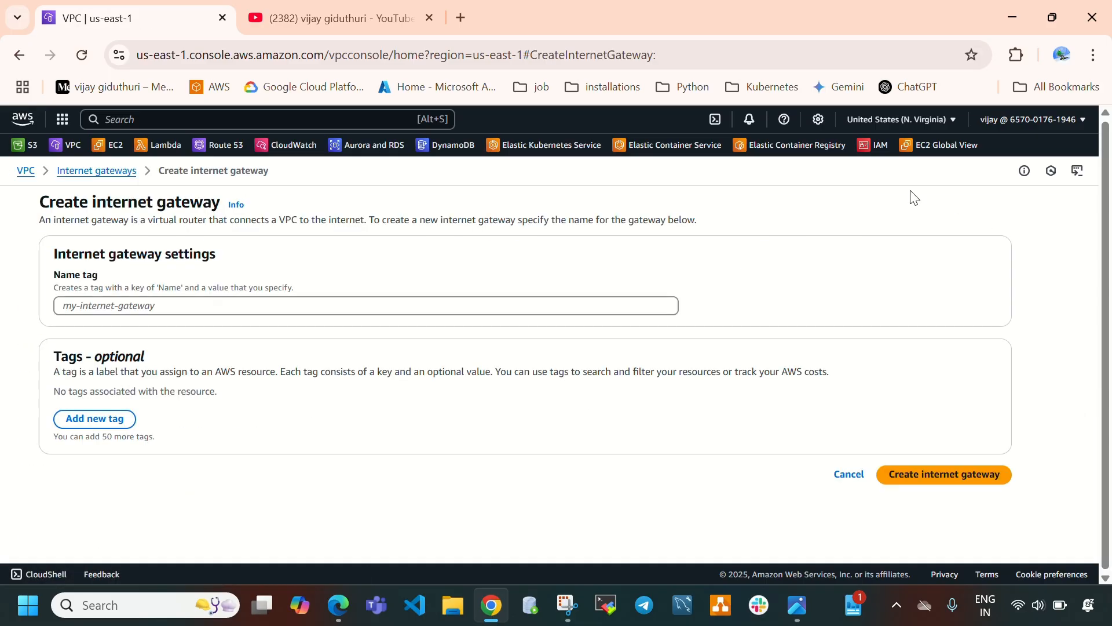
click(260, 303)
text(v)
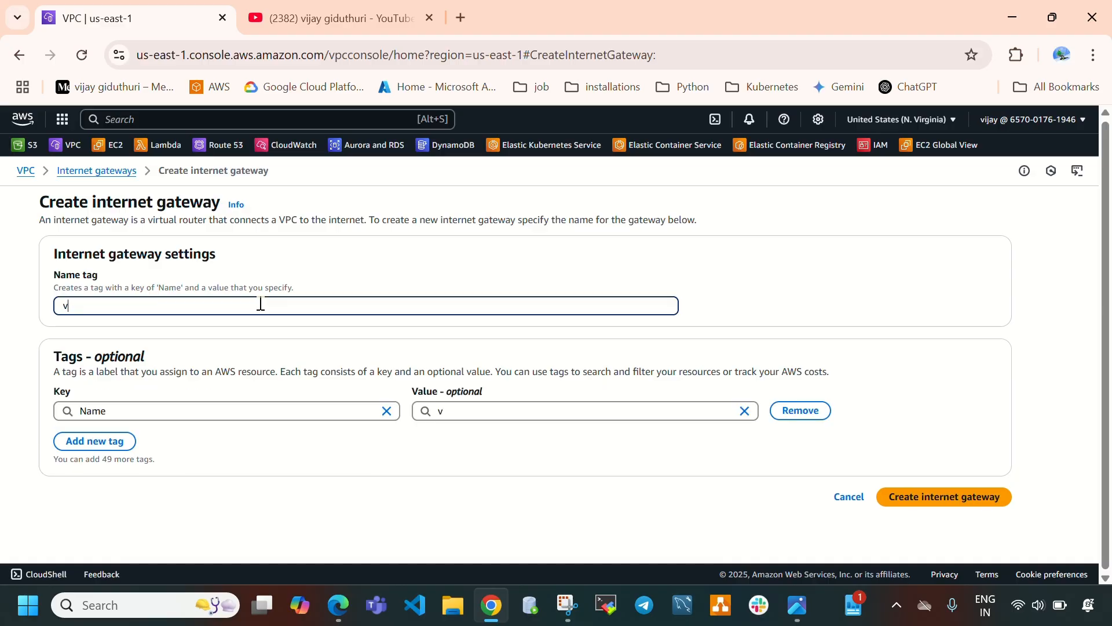
text(pc1-igw)
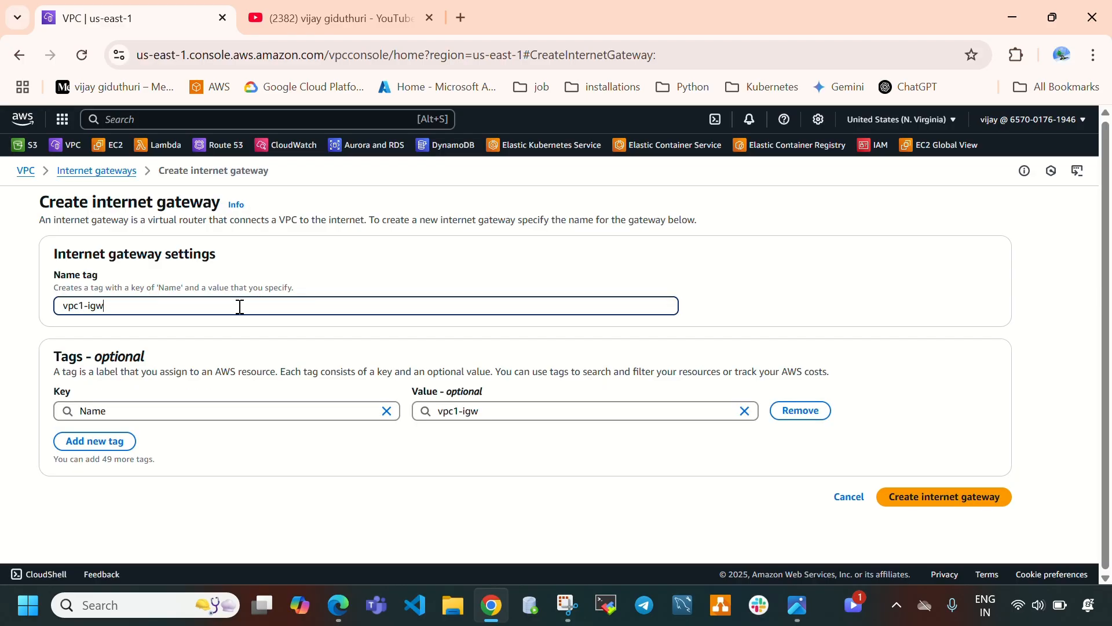
drag(107, 304, 61, 301)
click(95, 311)
click(931, 498)
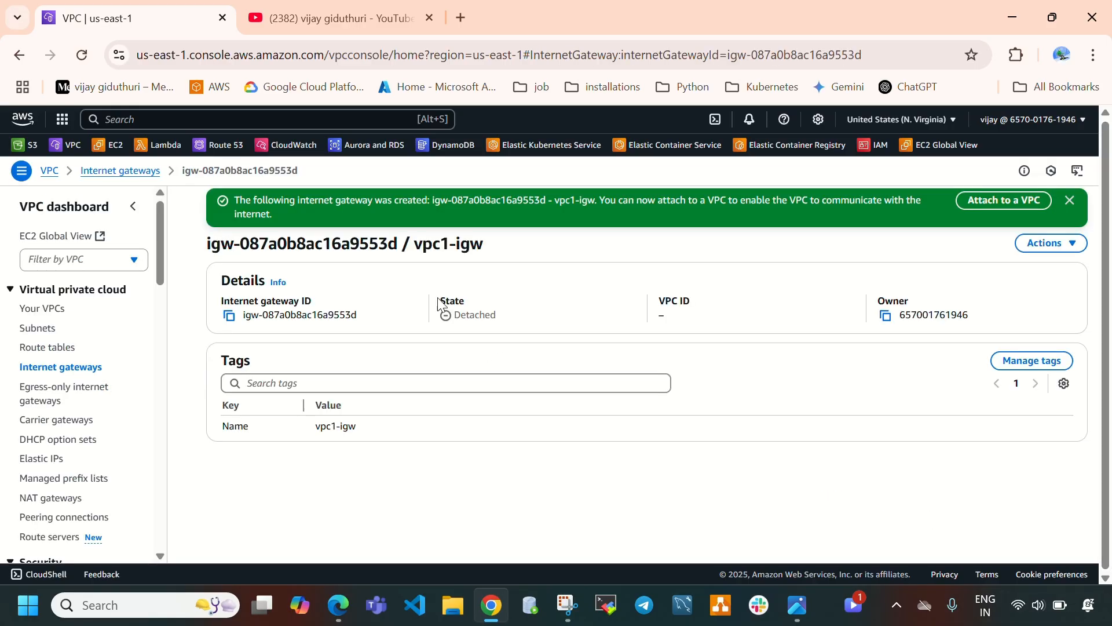
Attach the vpc1-igw internet gateway to vpc-1.
click(992, 211)
click(169, 328)
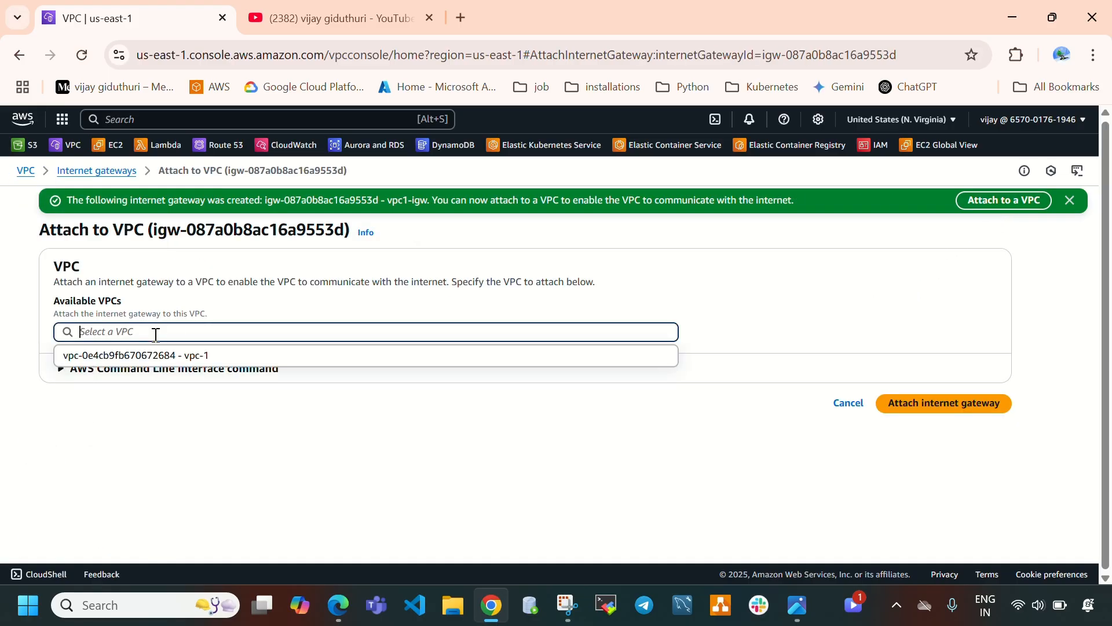
click(186, 356)
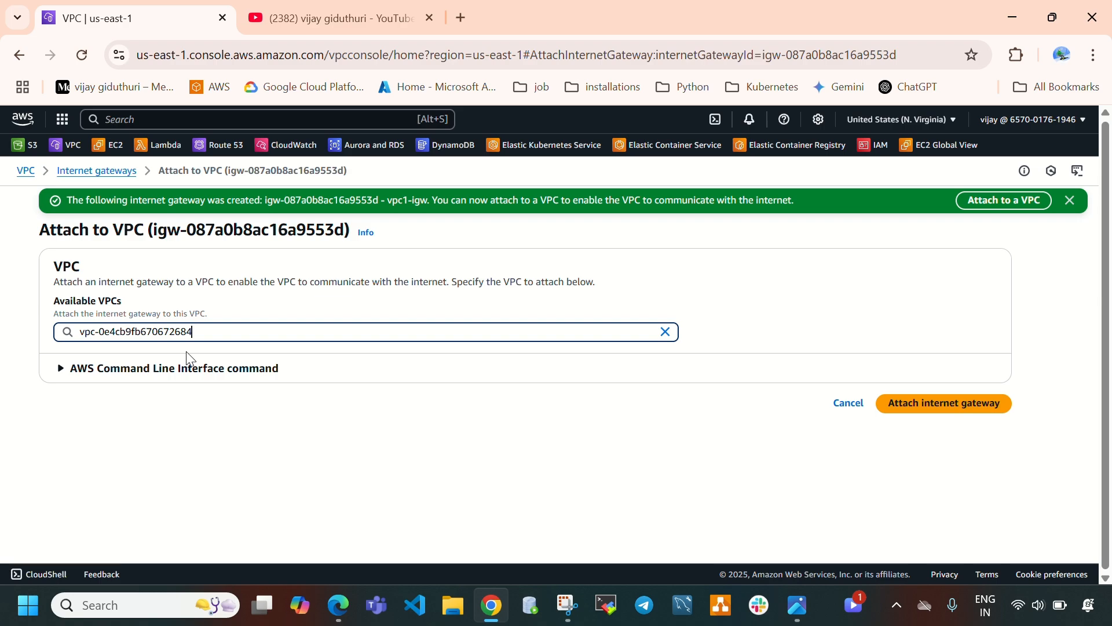
click(926, 409)
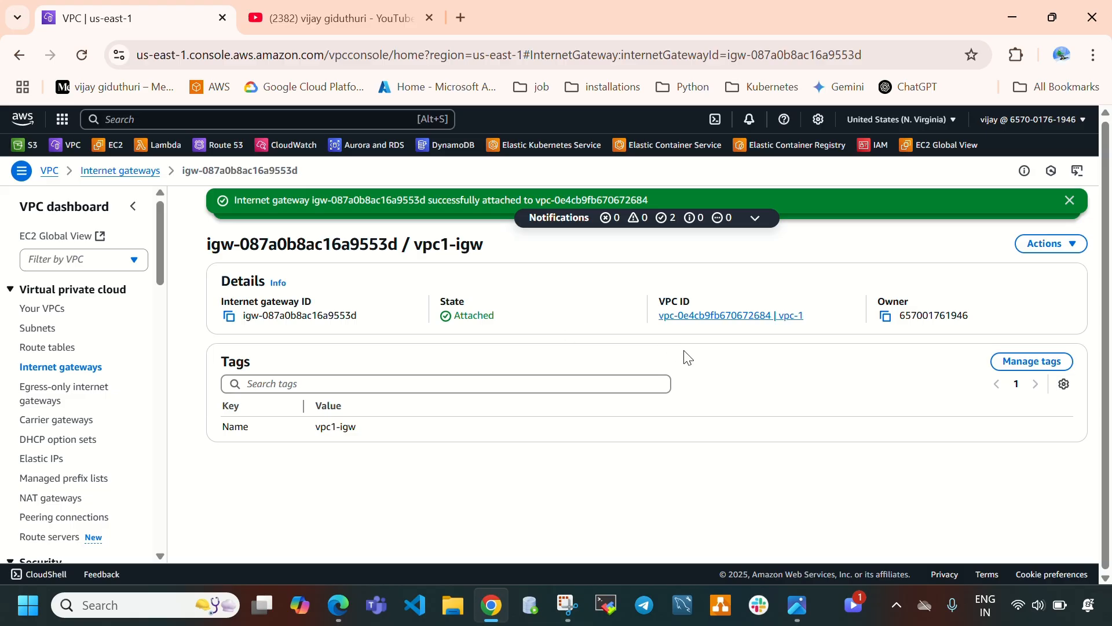
Review the gateway's attached VPC ID and the architecture diagram.
drag(811, 317, 383, 328)
click(531, 322)
click(823, 321)
drag(822, 320, 651, 325)
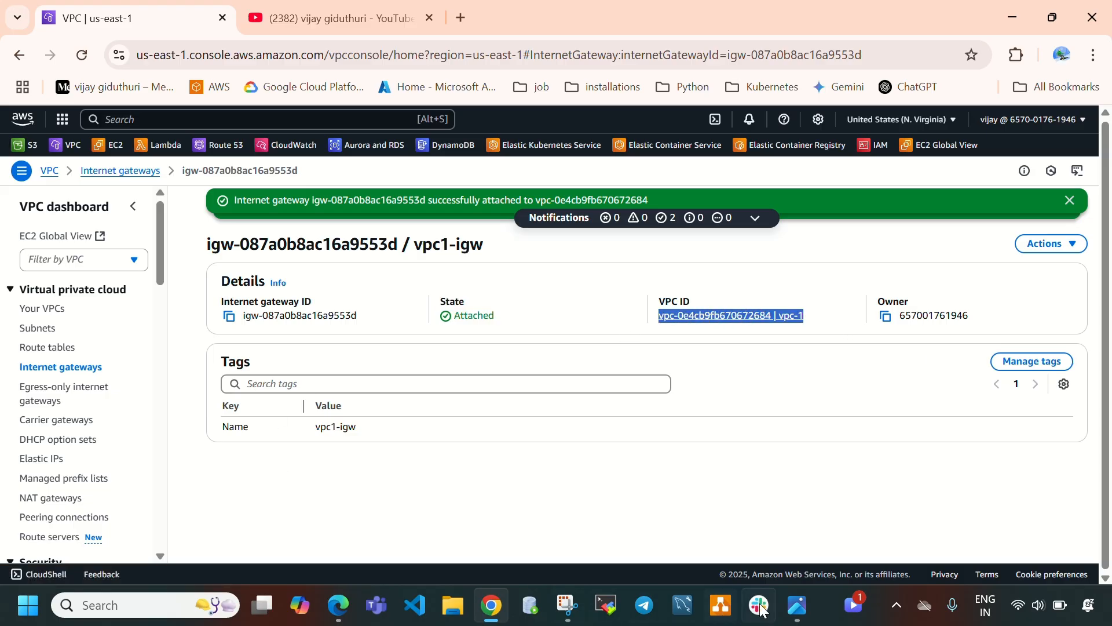
click(798, 607)
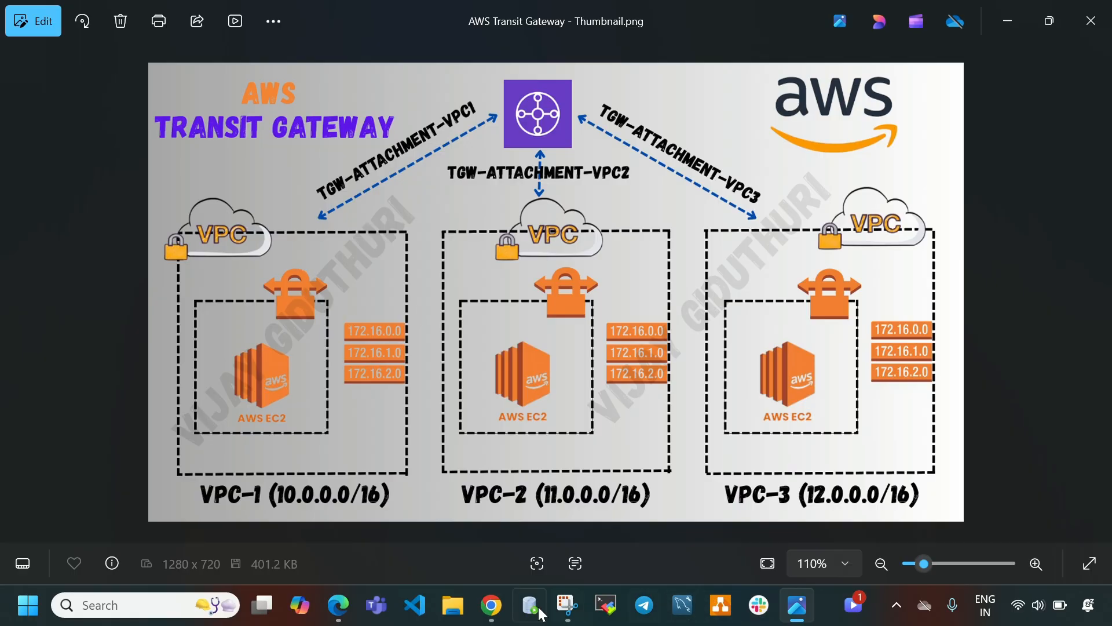
click(800, 607)
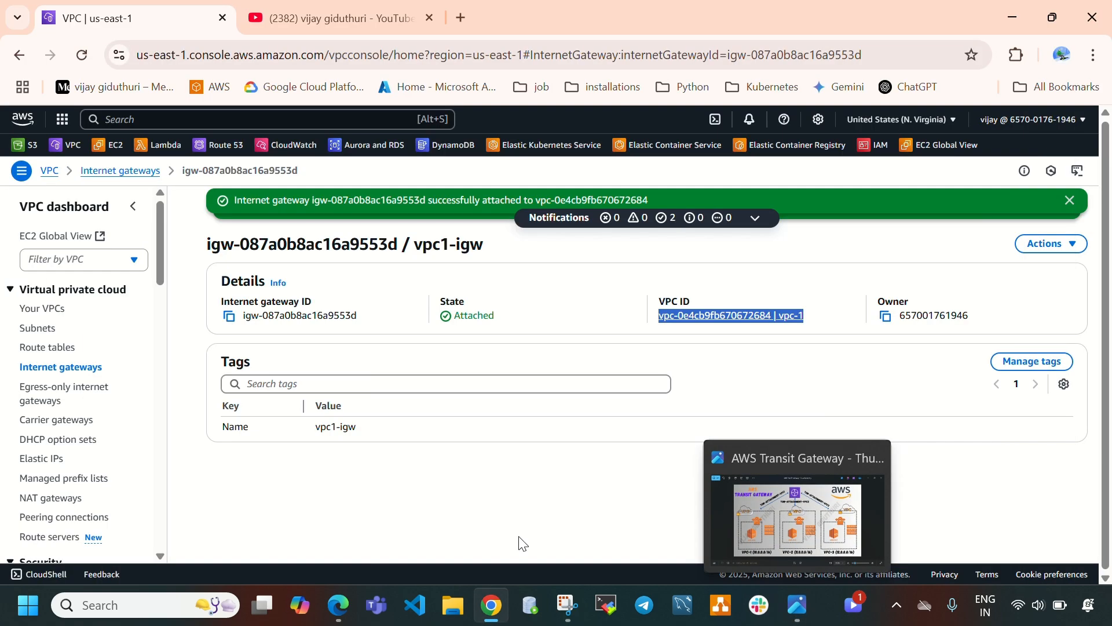
Create a route table named vpc1-rt for vpc-1.
click(68, 349)
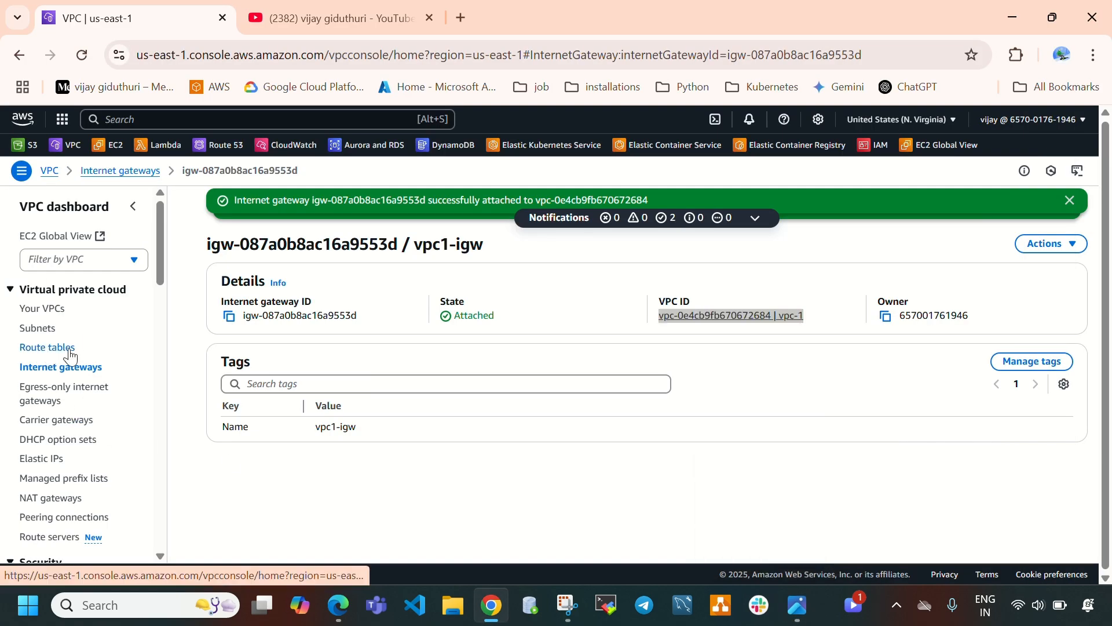
click(883, 201)
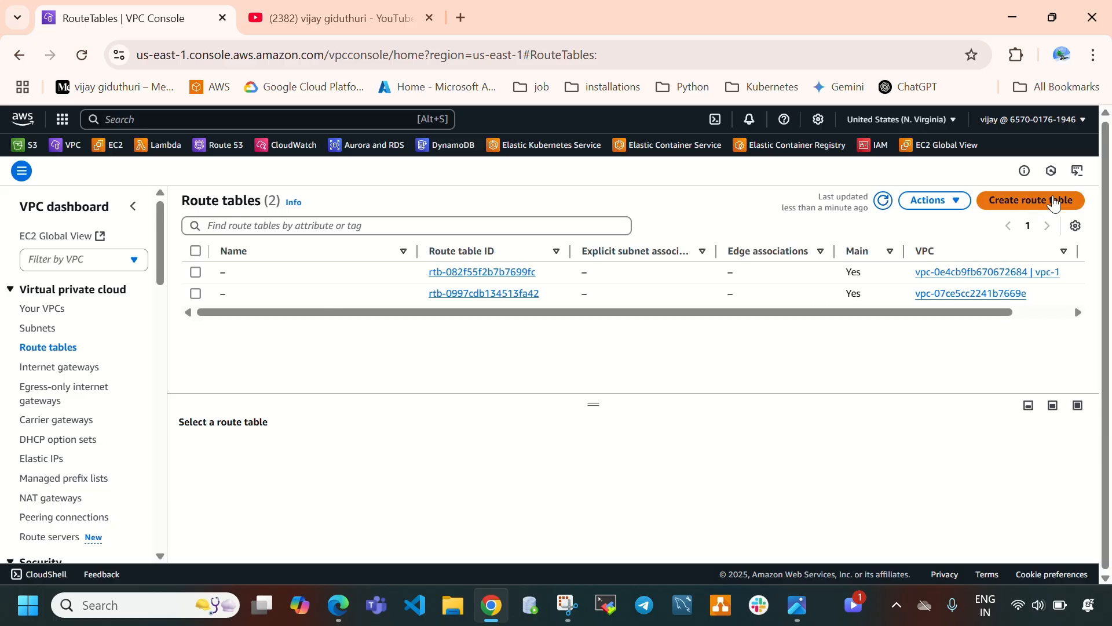
click(1050, 205)
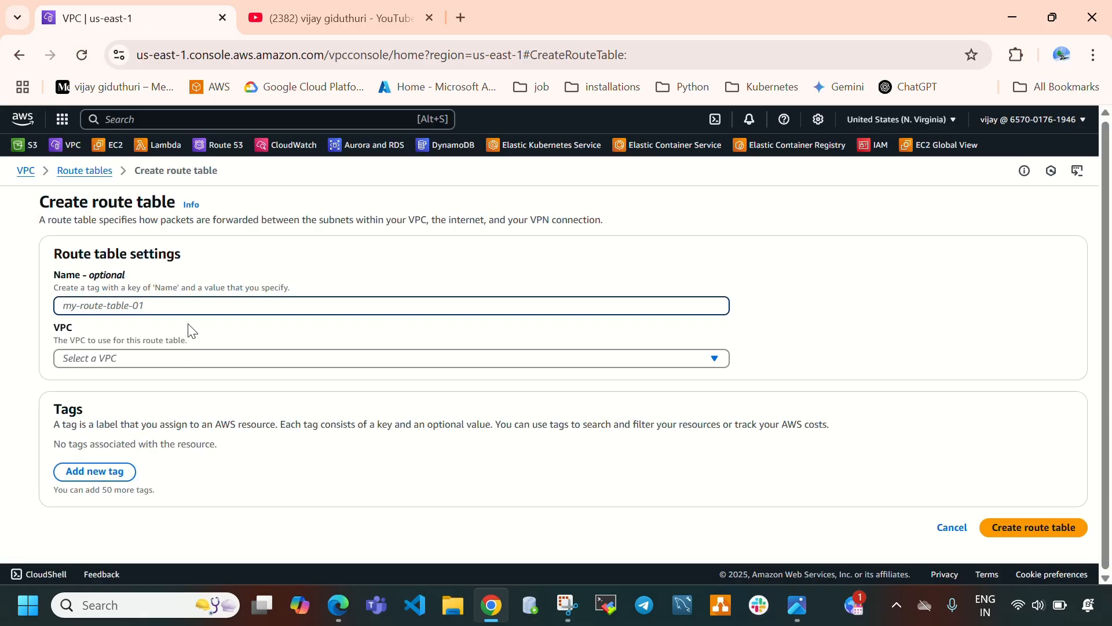
text(vcp)
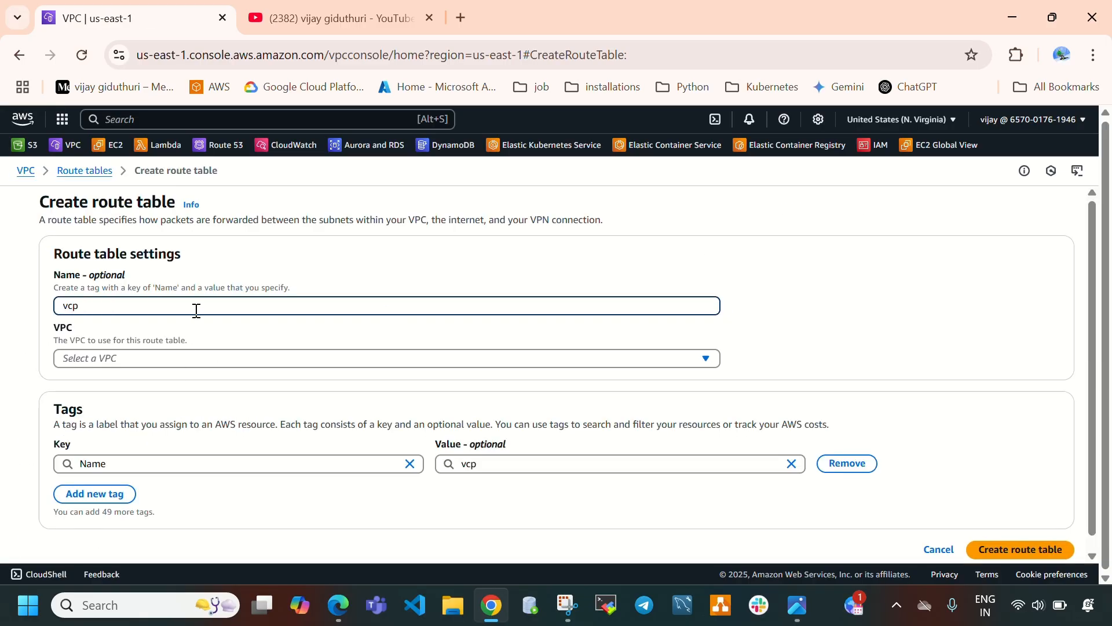
text(pc1-rt)
drag(126, 305, 70, 311)
click(150, 360)
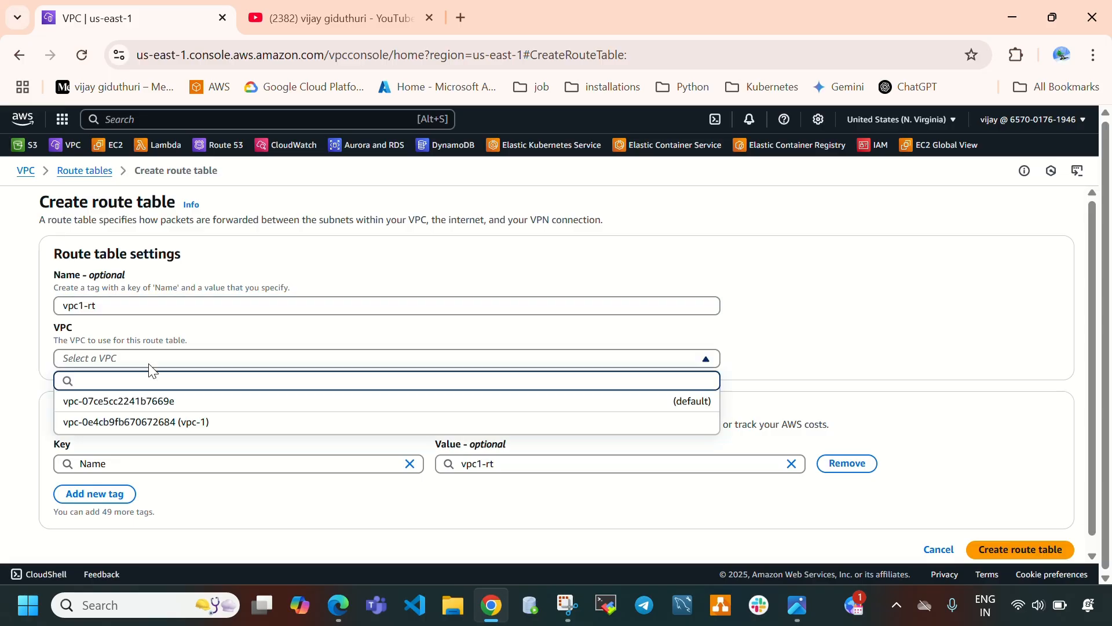
click(236, 422)
scroll(869, 464, down, 1)
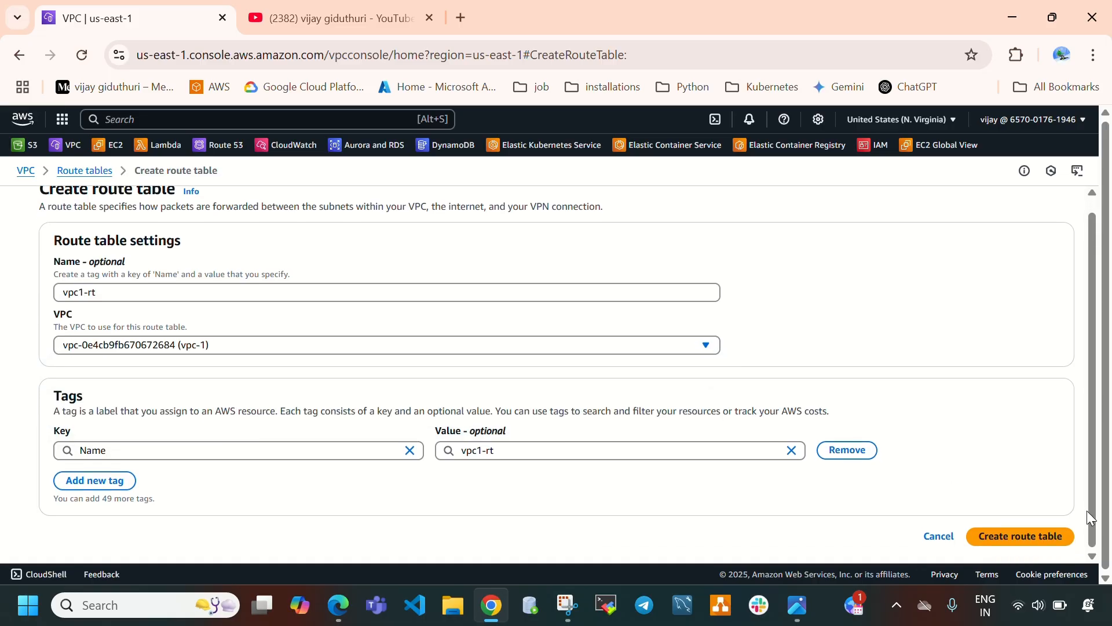
click(1022, 536)
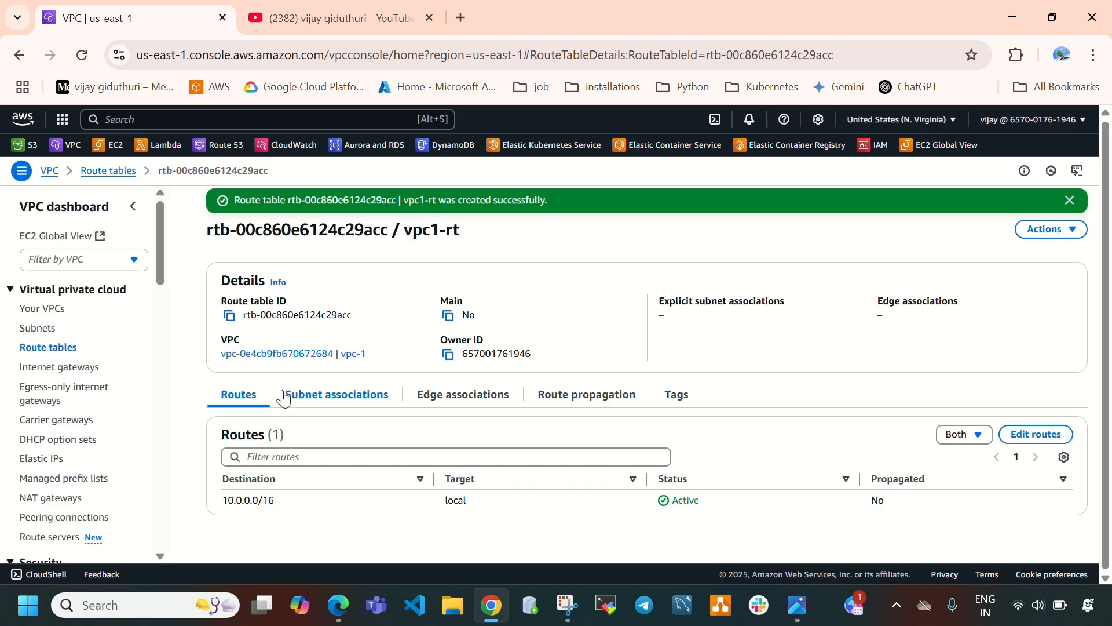
Associate vpc1-subnet with the vpc1-rt route table and check its subnet associations.
drag(240, 235, 461, 234)
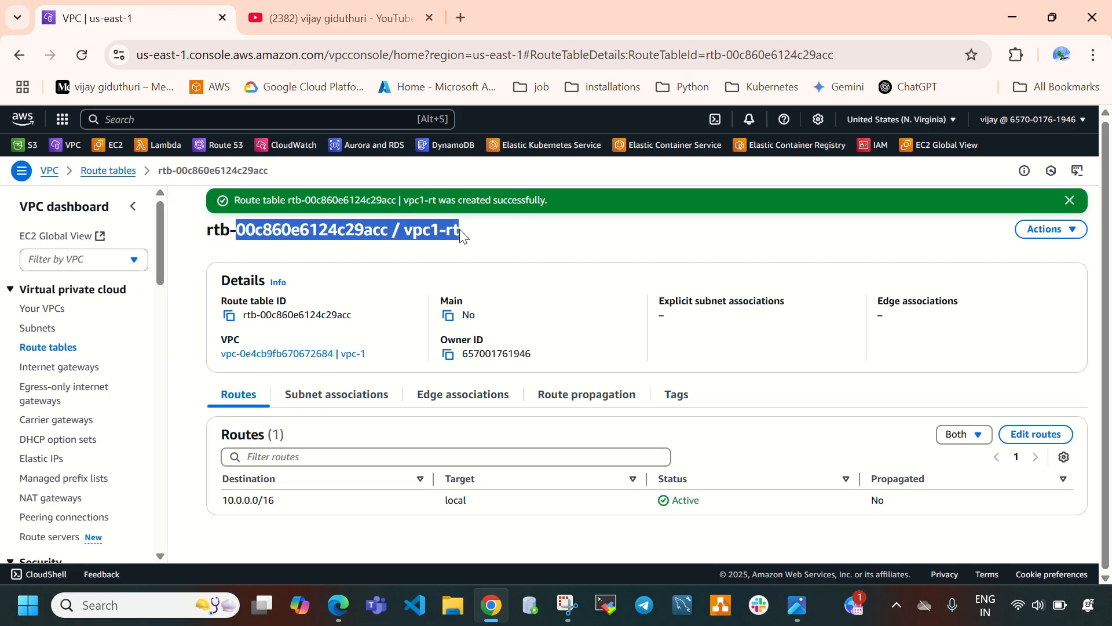
click(350, 405)
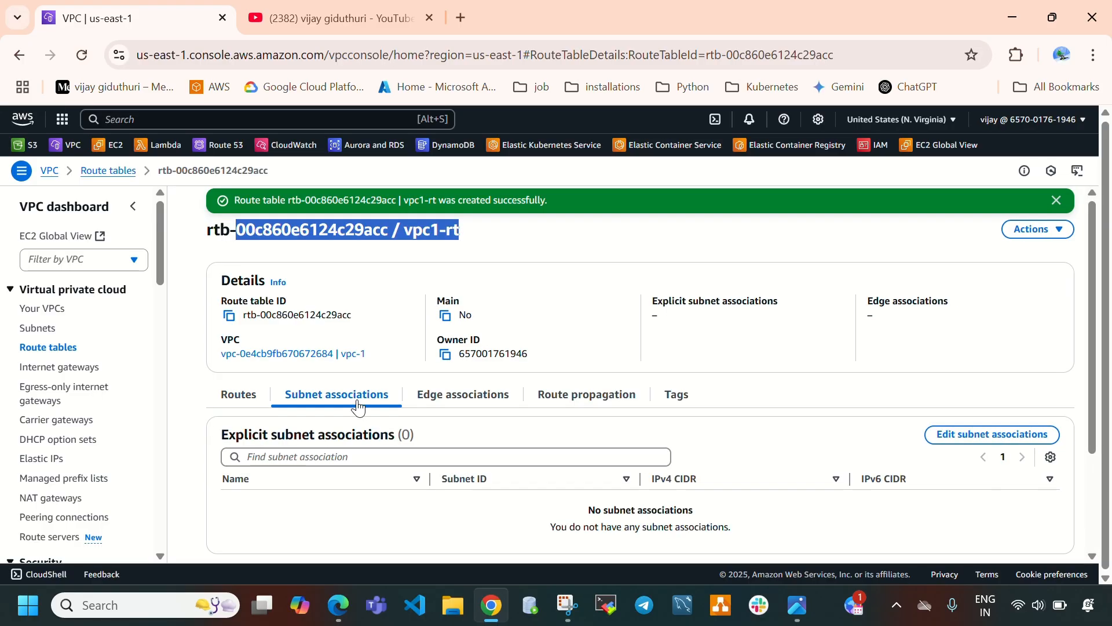
click(984, 433)
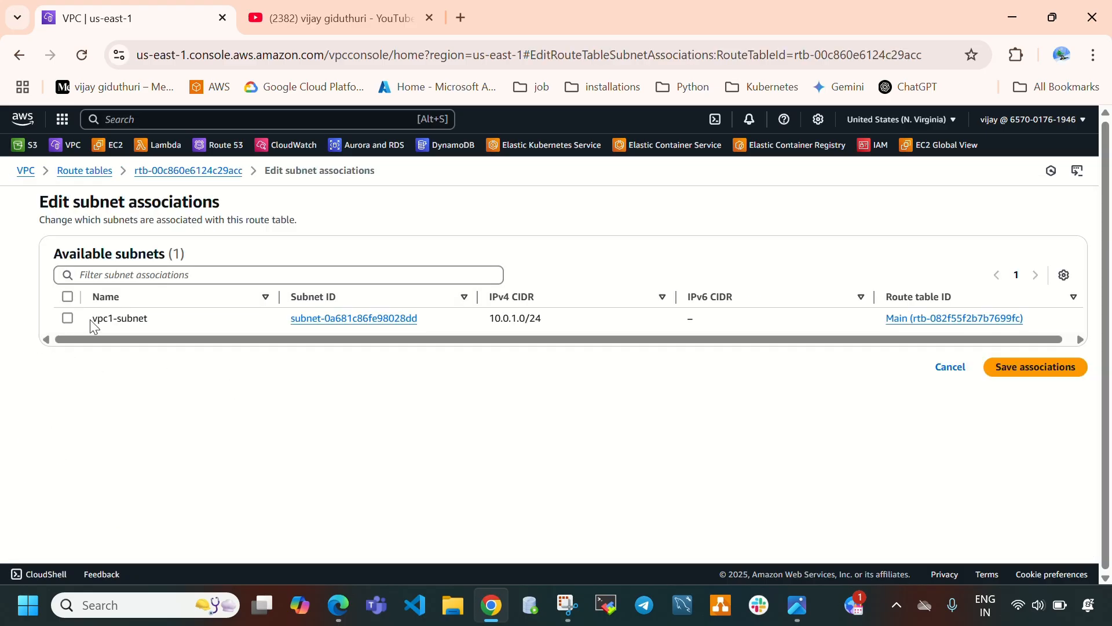
drag(90, 319, 144, 321)
click(67, 319)
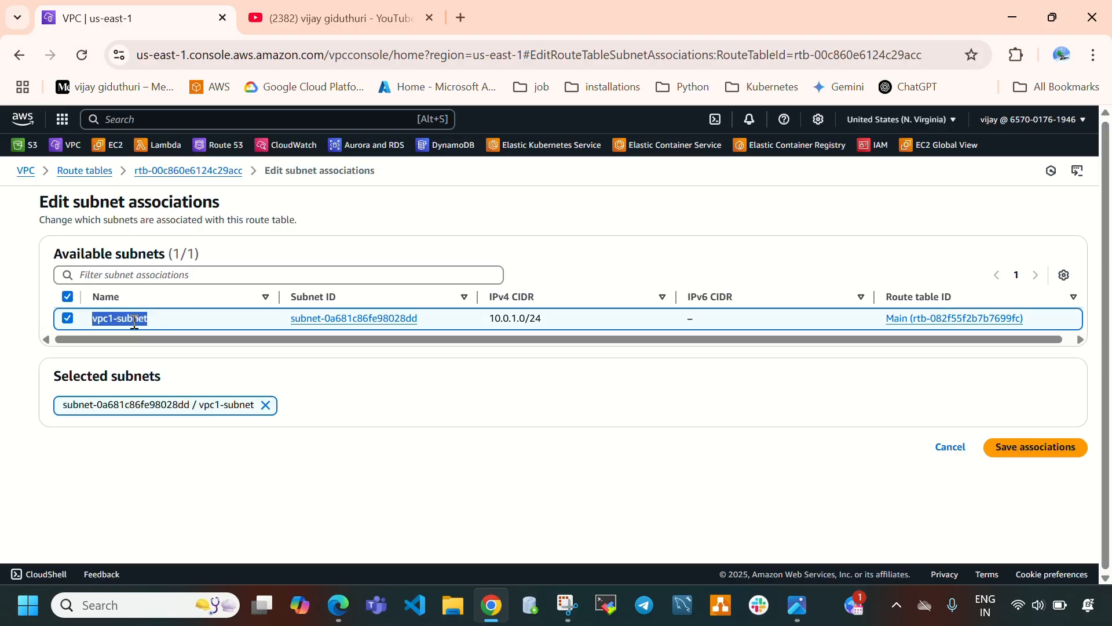
click(1014, 447)
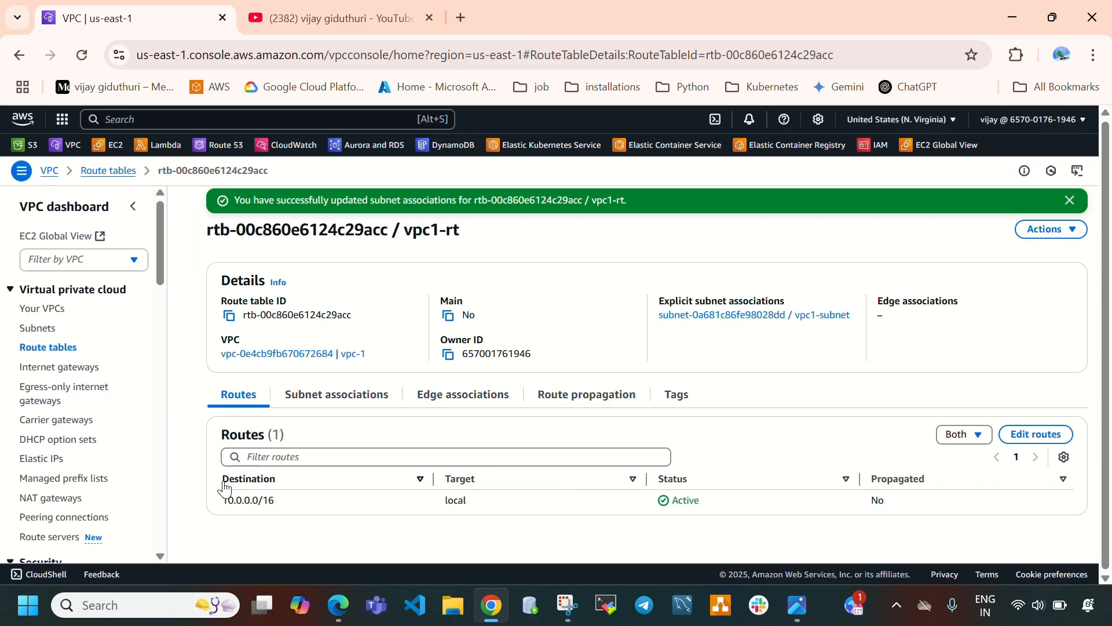
click(348, 408)
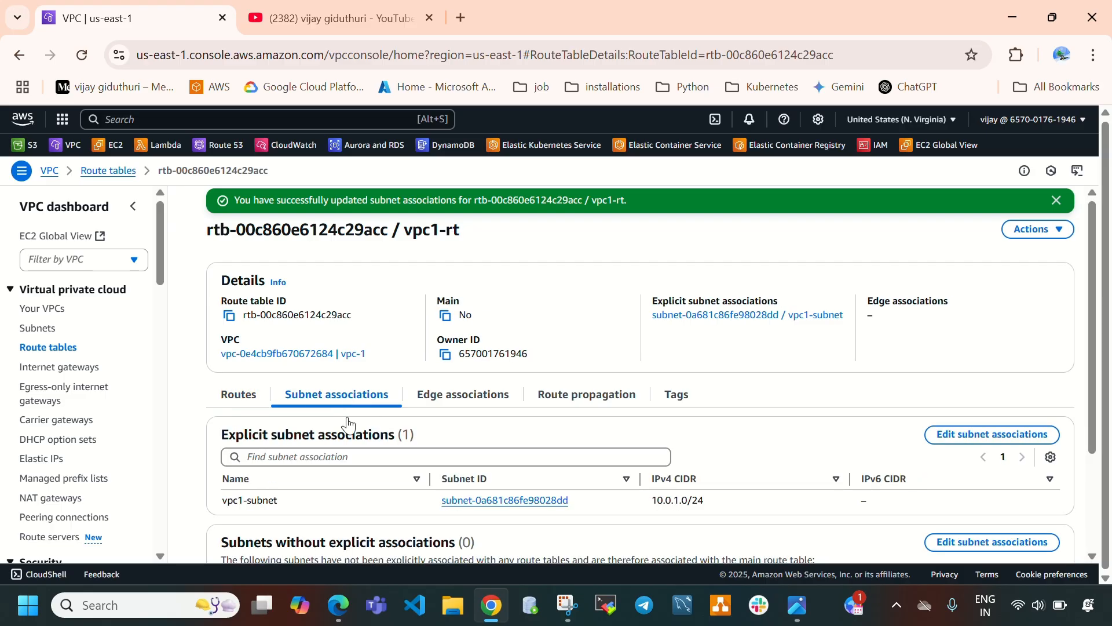
drag(221, 500, 904, 507)
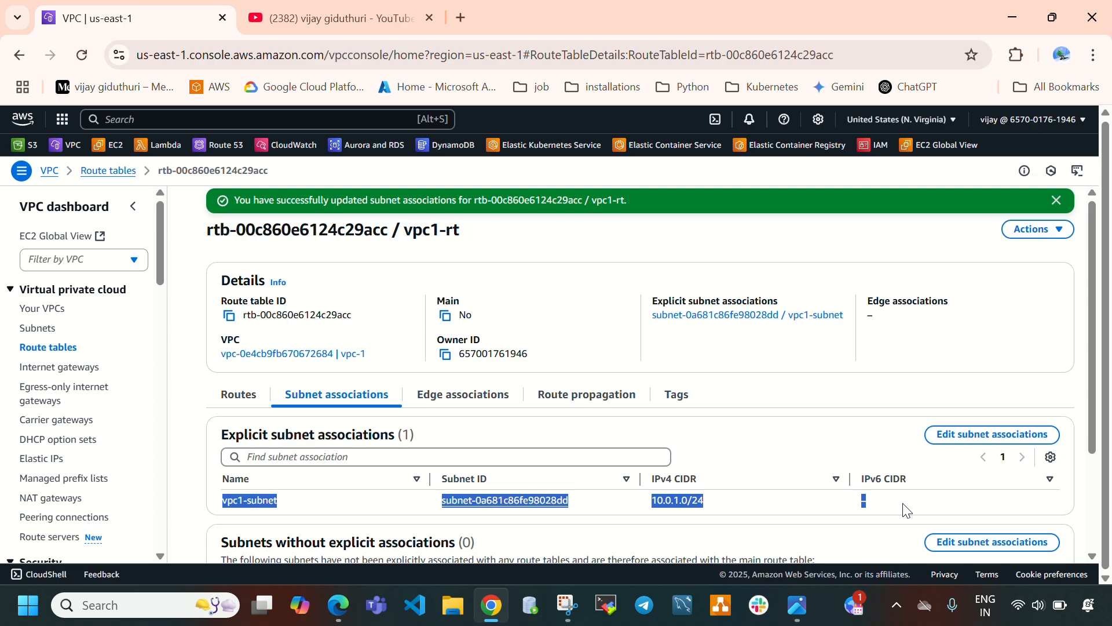
Add a route to vpc1-rt for destination 0.0.0.0/0 targeting the vpc1-igw internet gateway.
click(240, 400)
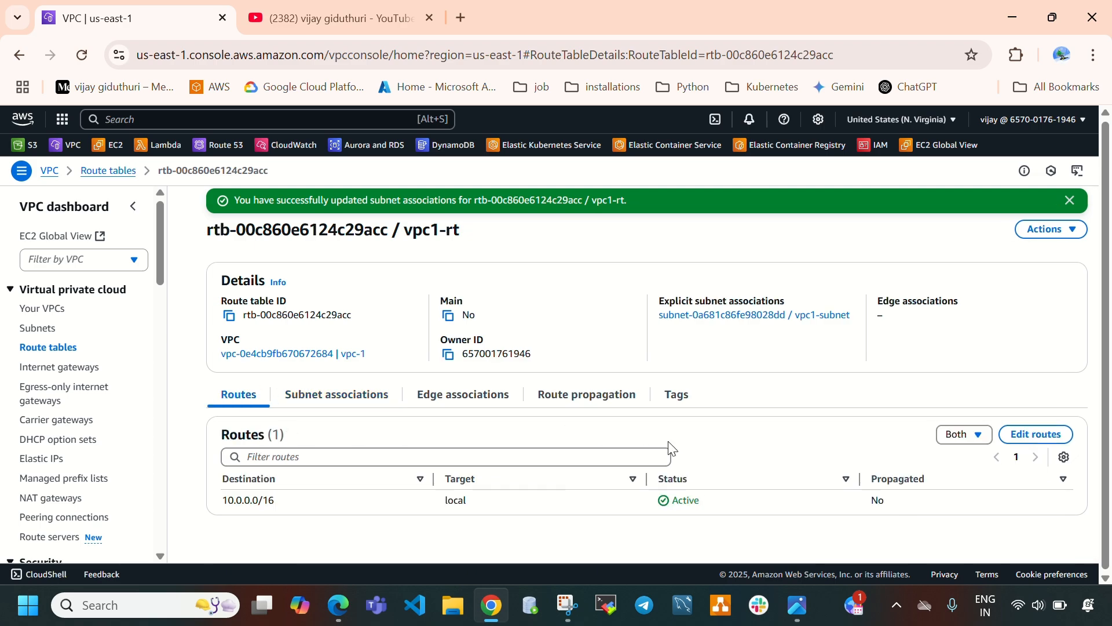
click(1027, 436)
click(87, 326)
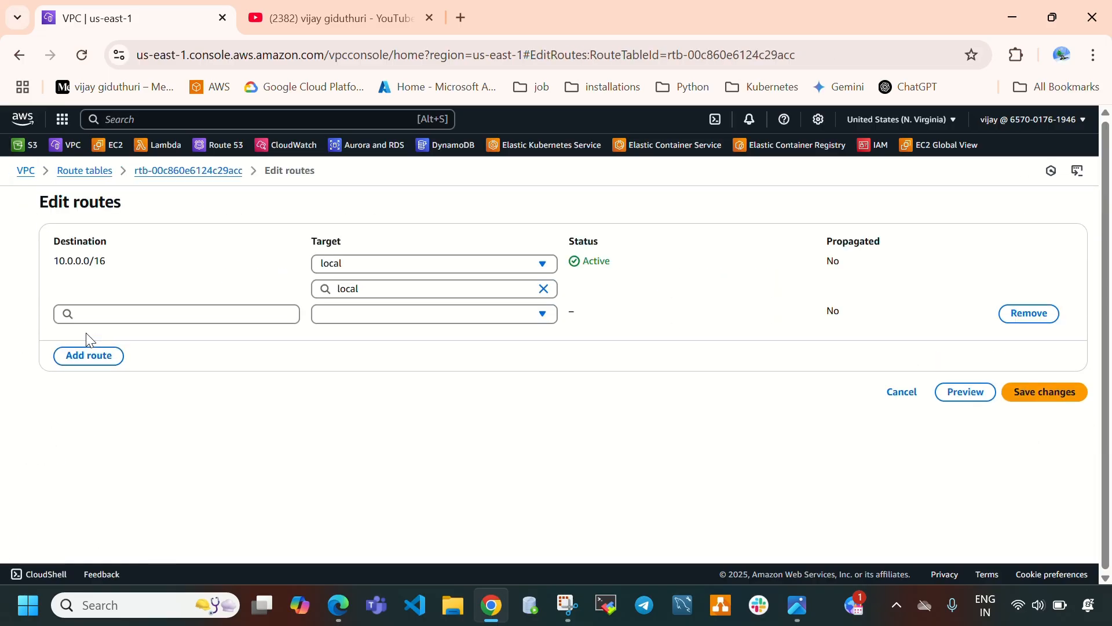
click(91, 324)
click(120, 339)
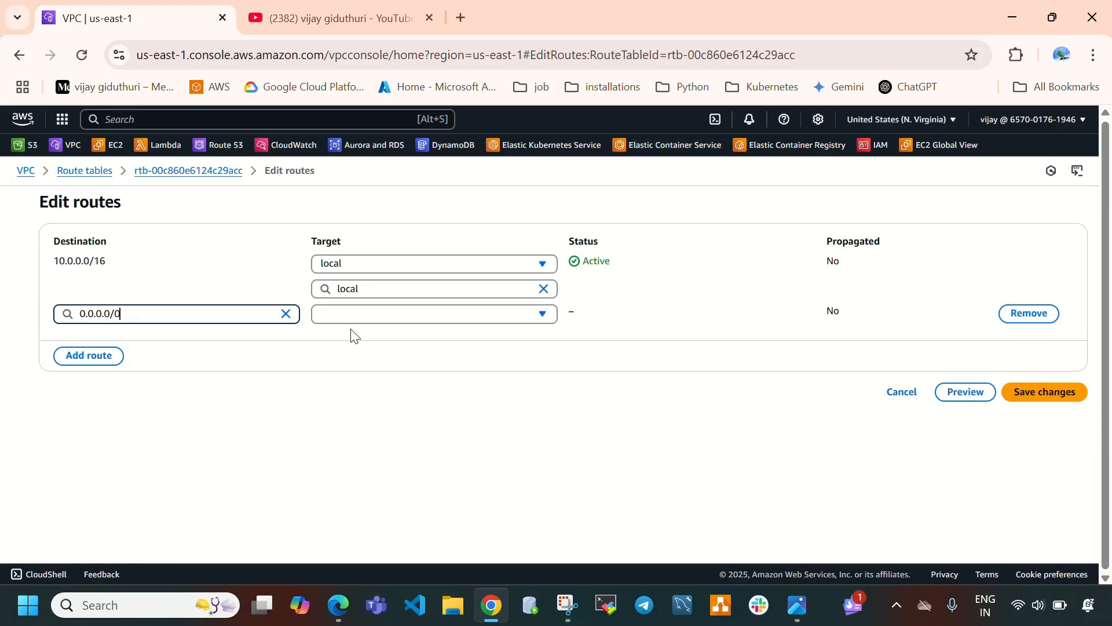
click(375, 312)
scroll(389, 502, down, 1)
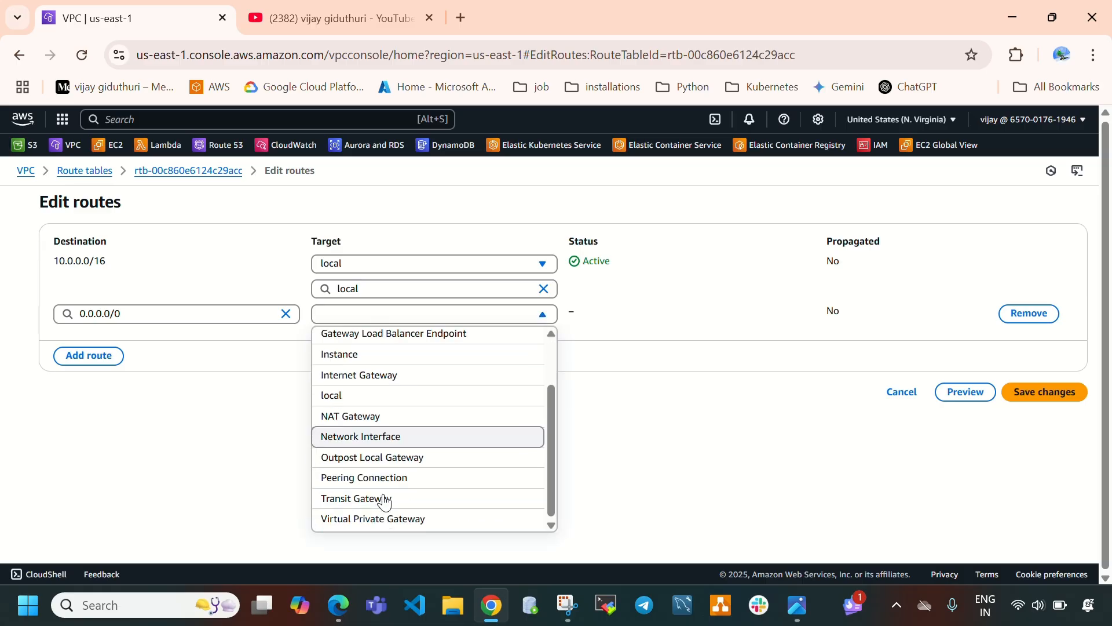
click(368, 373)
click(378, 342)
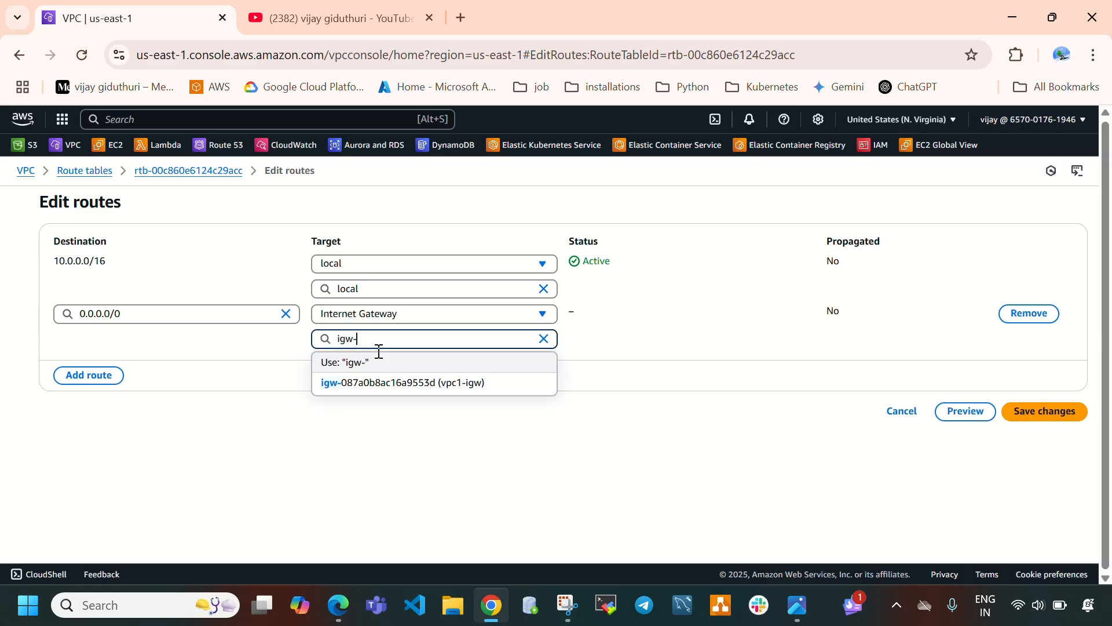
click(490, 383)
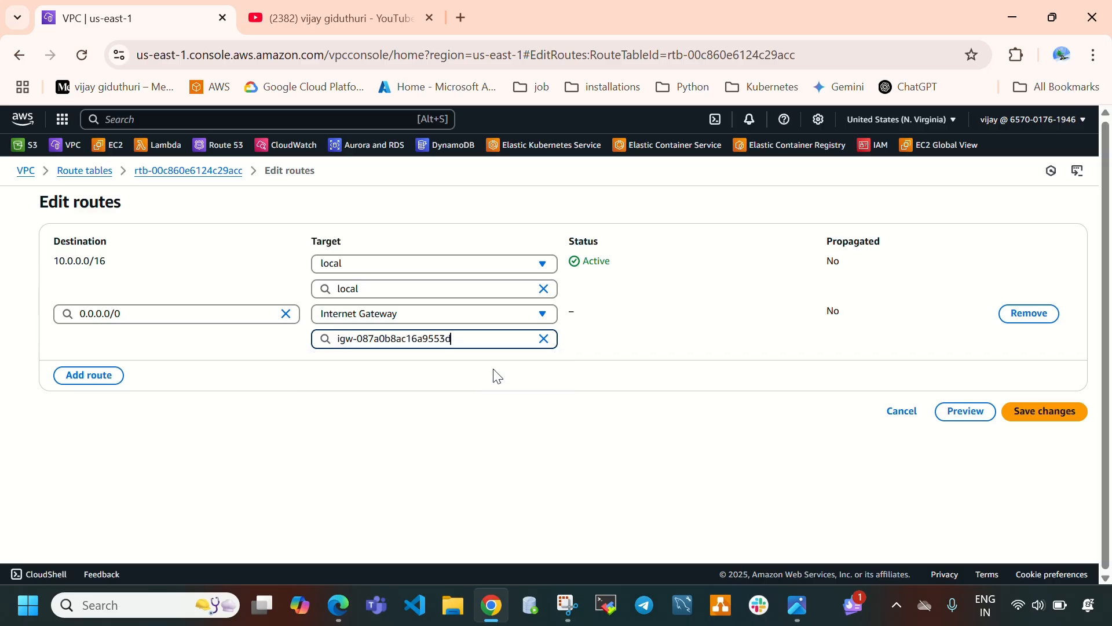
click(1042, 412)
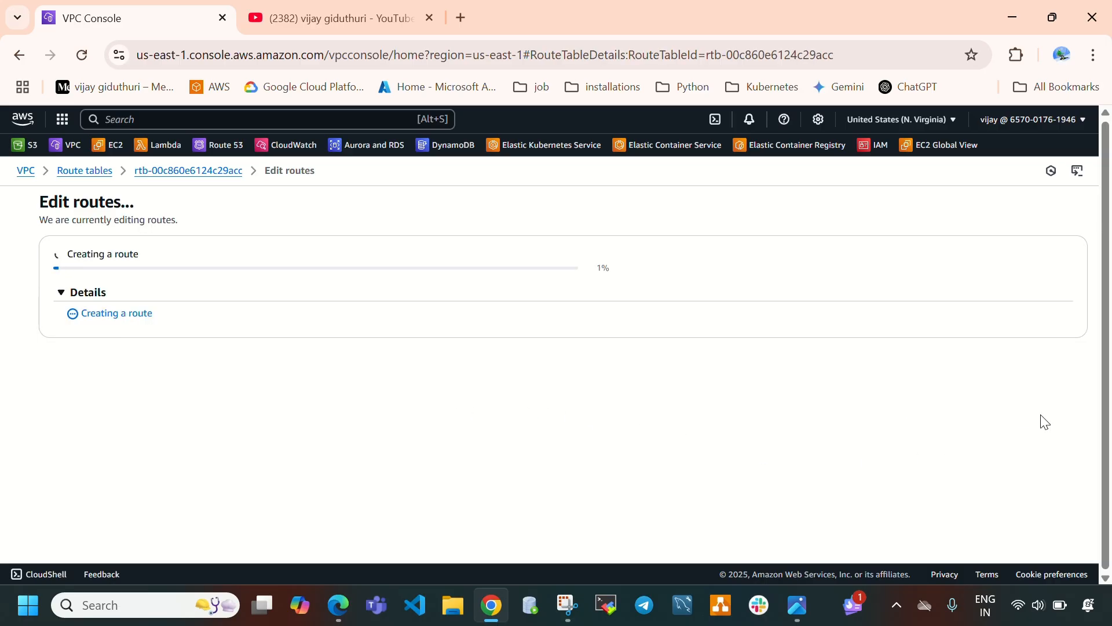
Create a VPC named vpc-2 with IPv4 CIDR block 11.0.0.0/16.
click(797, 605)
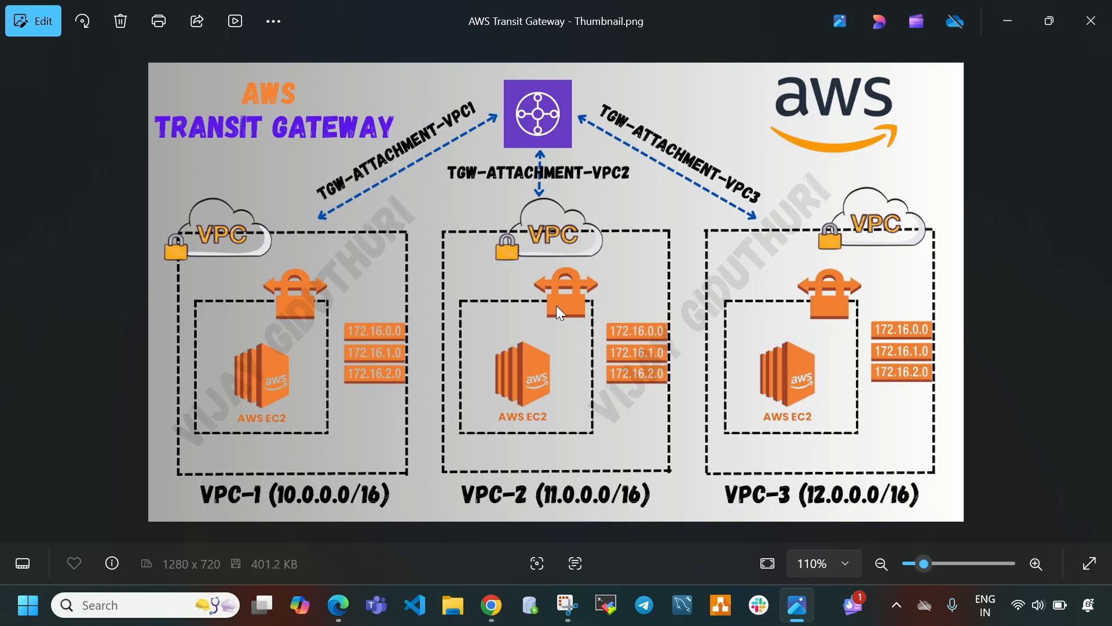
click(491, 607)
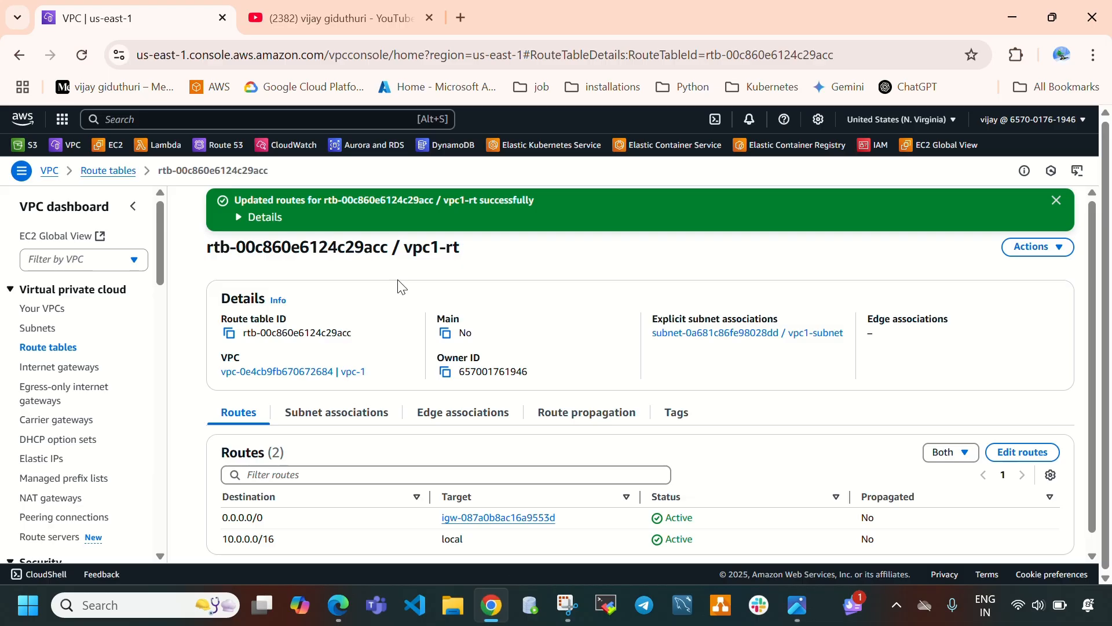
click(51, 316)
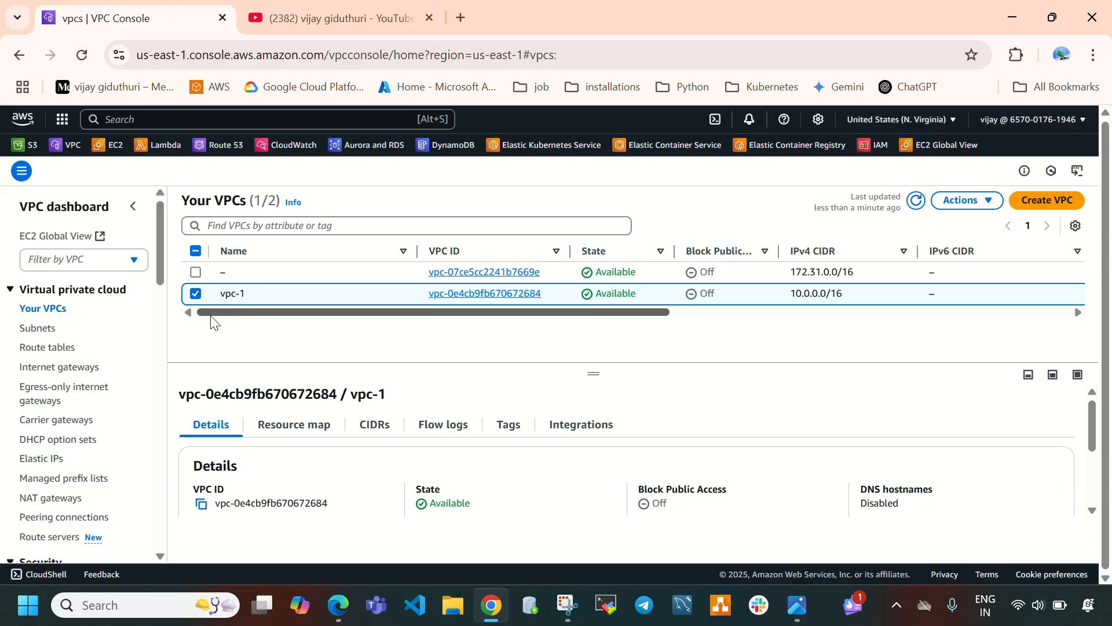
click(196, 293)
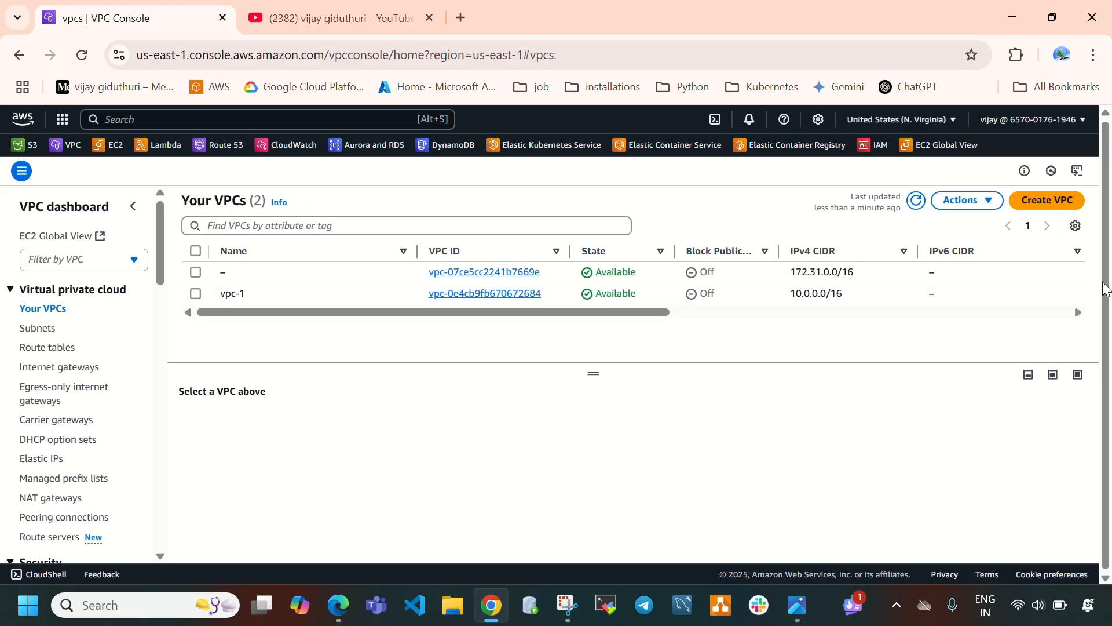
click(1046, 201)
click(225, 379)
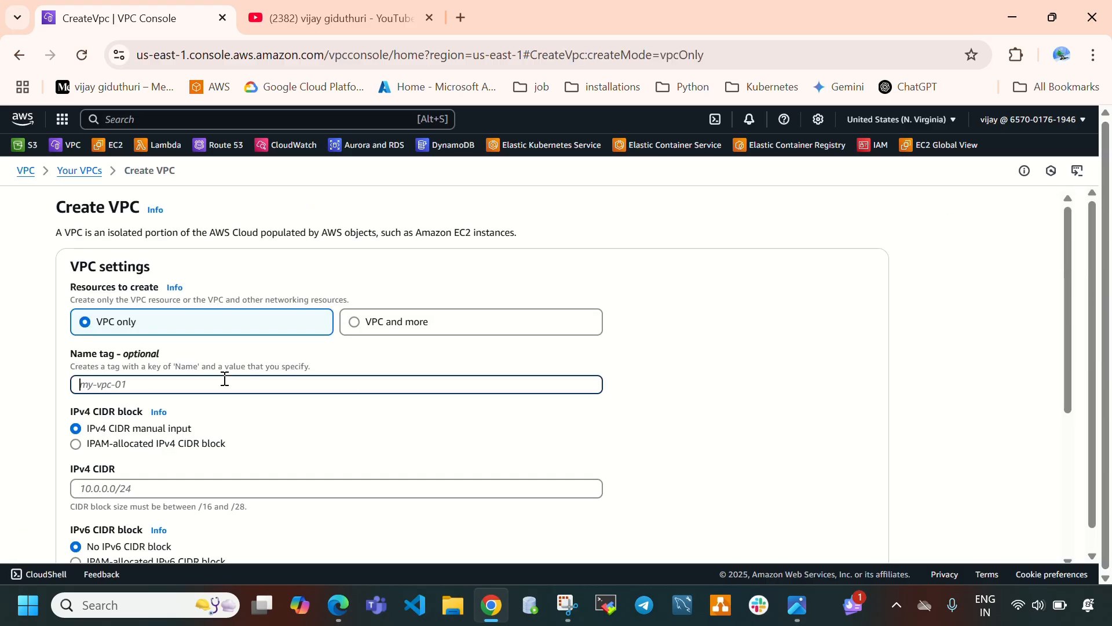
text(vpc)
scroll(203, 394, down, 1)
click(179, 407)
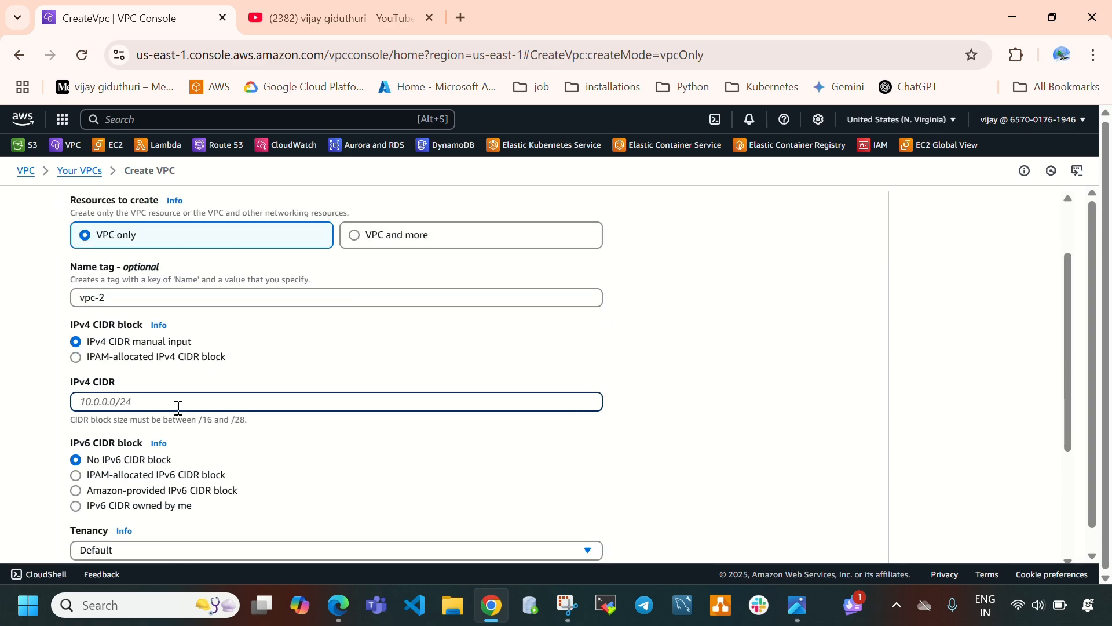
text(11.0.0.0/16)
scroll(475, 422, down, 3)
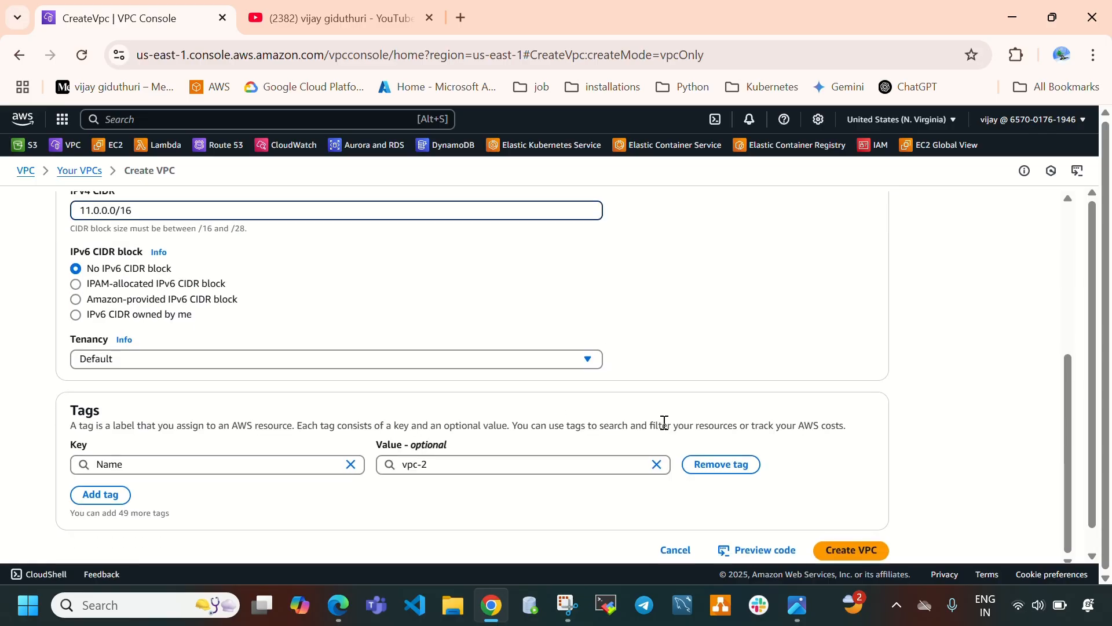
click(834, 555)
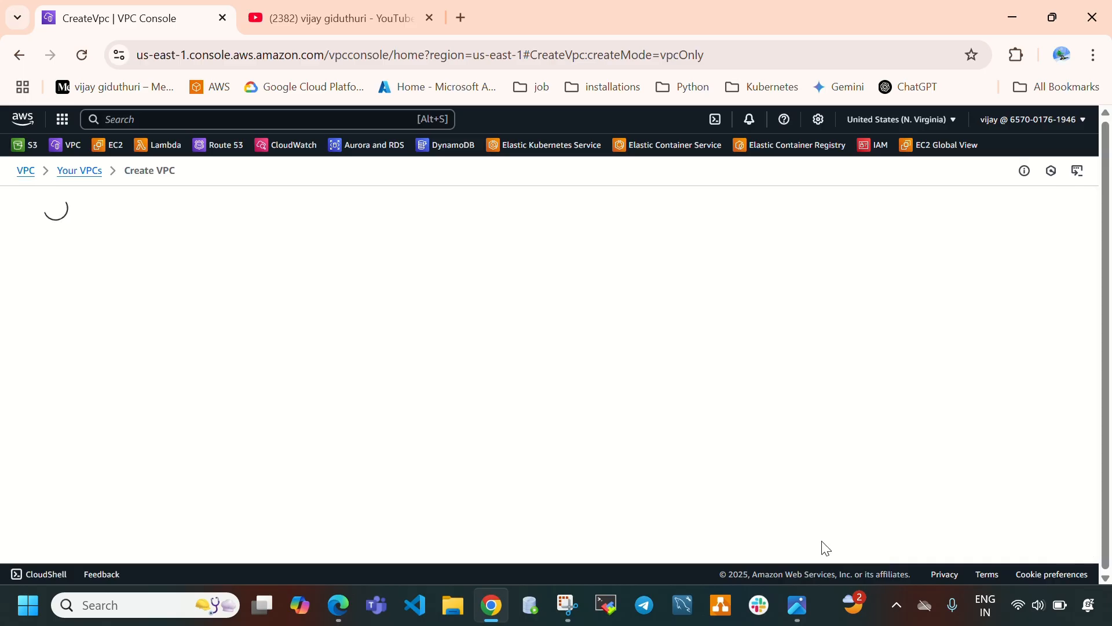
Compare the VPCs' IPv4 CIDR blocks in the list against the architecture diagram.
click(797, 599)
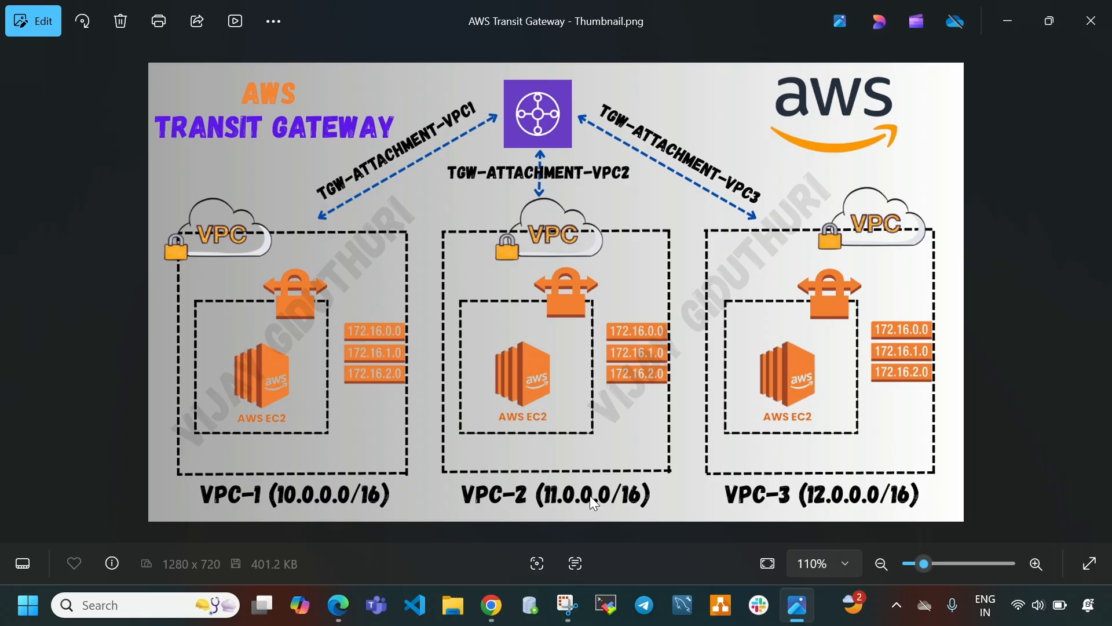
click(798, 605)
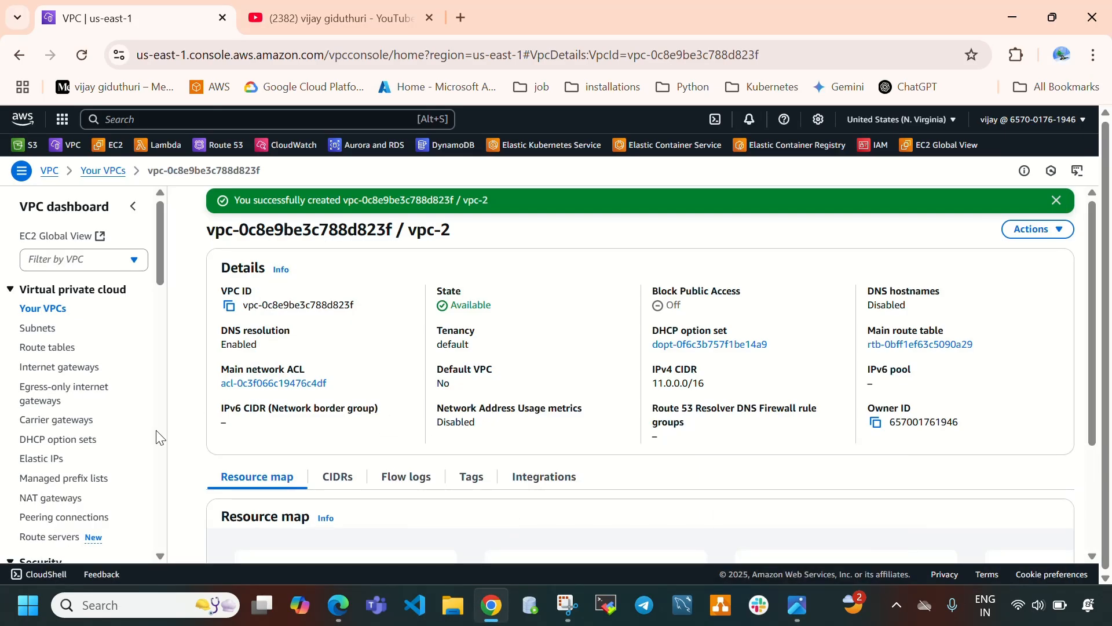
click(34, 313)
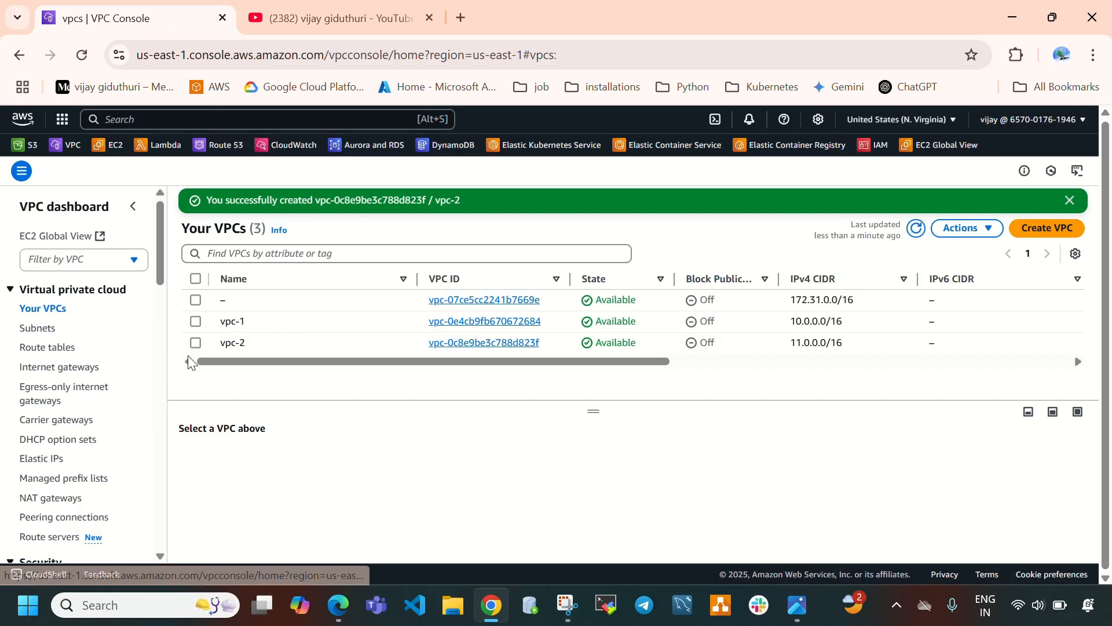
click(196, 343)
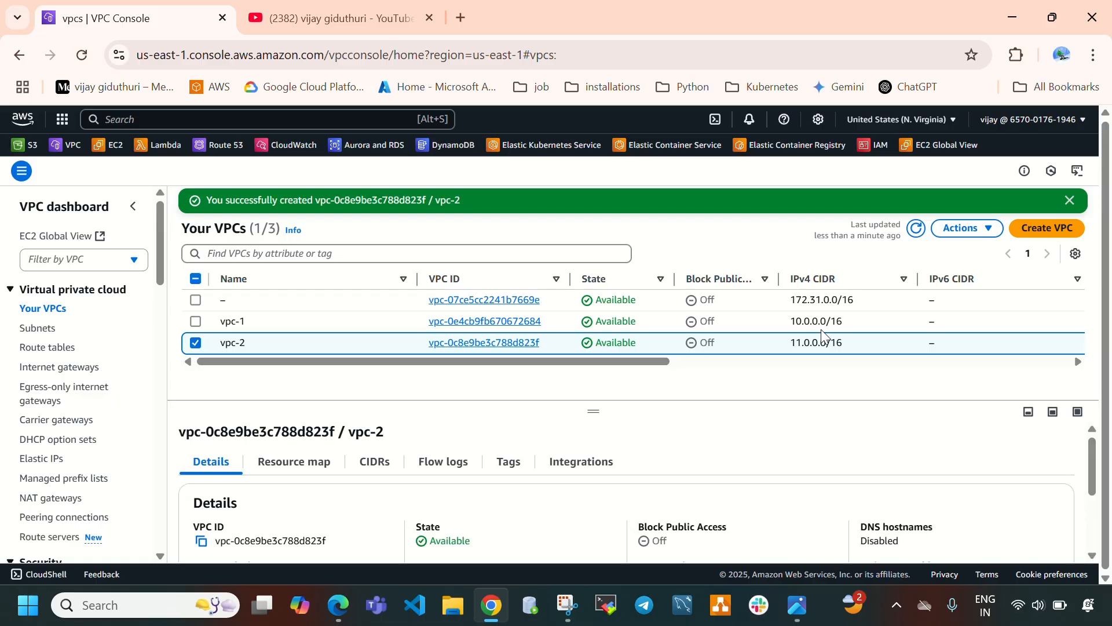
drag(847, 344, 773, 355)
drag(844, 321, 788, 323)
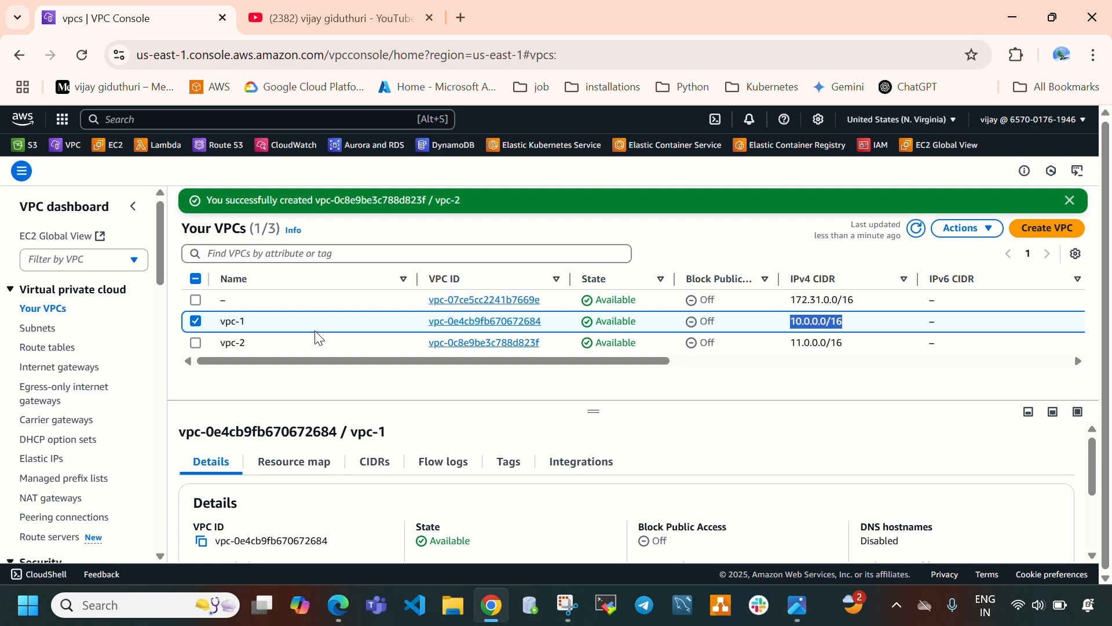
click(38, 329)
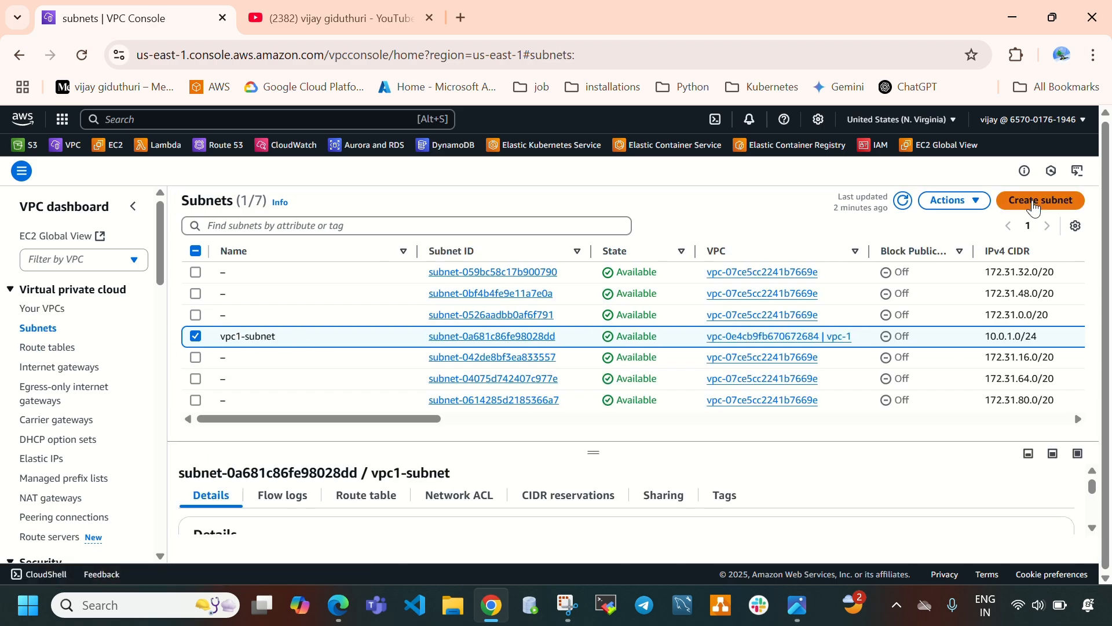
Create a subnet named vpc2-subnet in vpc-2, availability zone us-east-1a, with IPv4 CIDR block 11.0.1.0/24.
click(1035, 207)
click(224, 292)
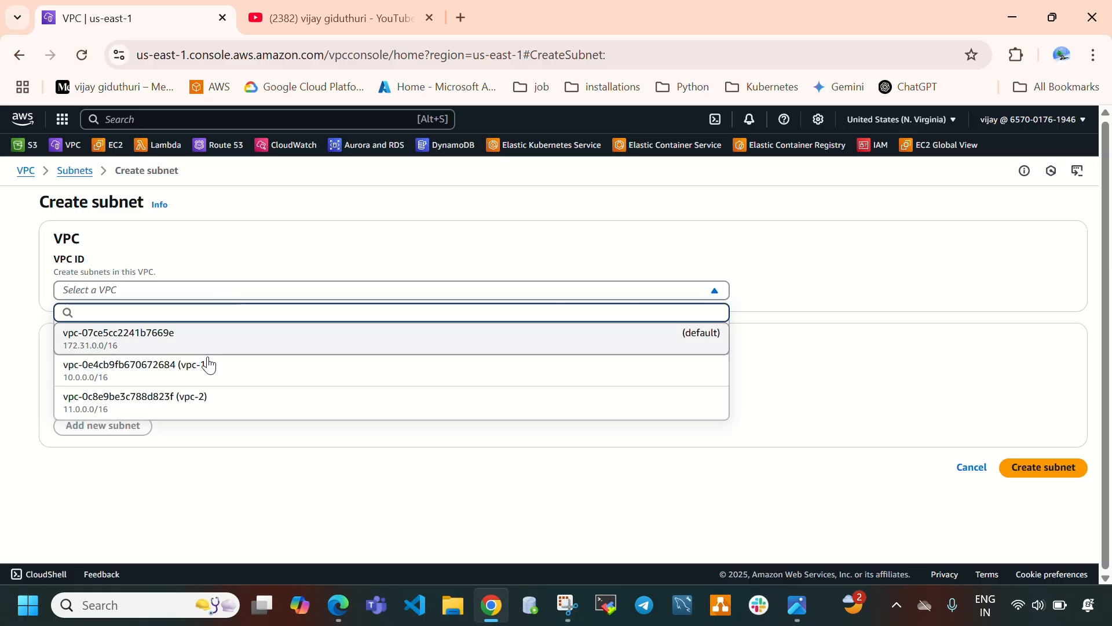
click(219, 407)
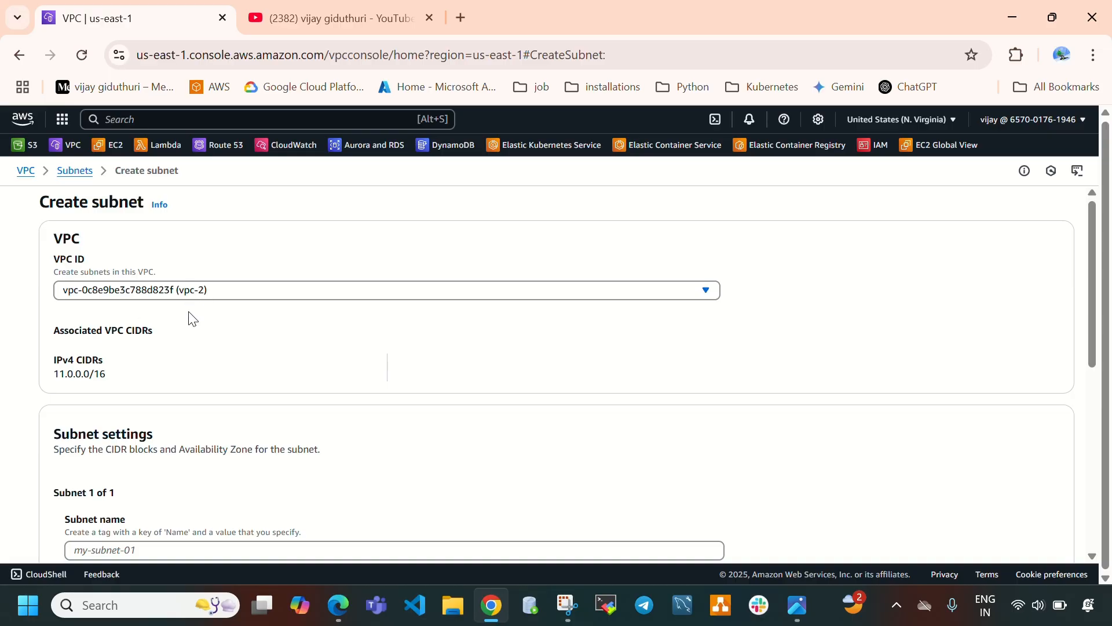
scroll(193, 318, down, 3)
click(209, 378)
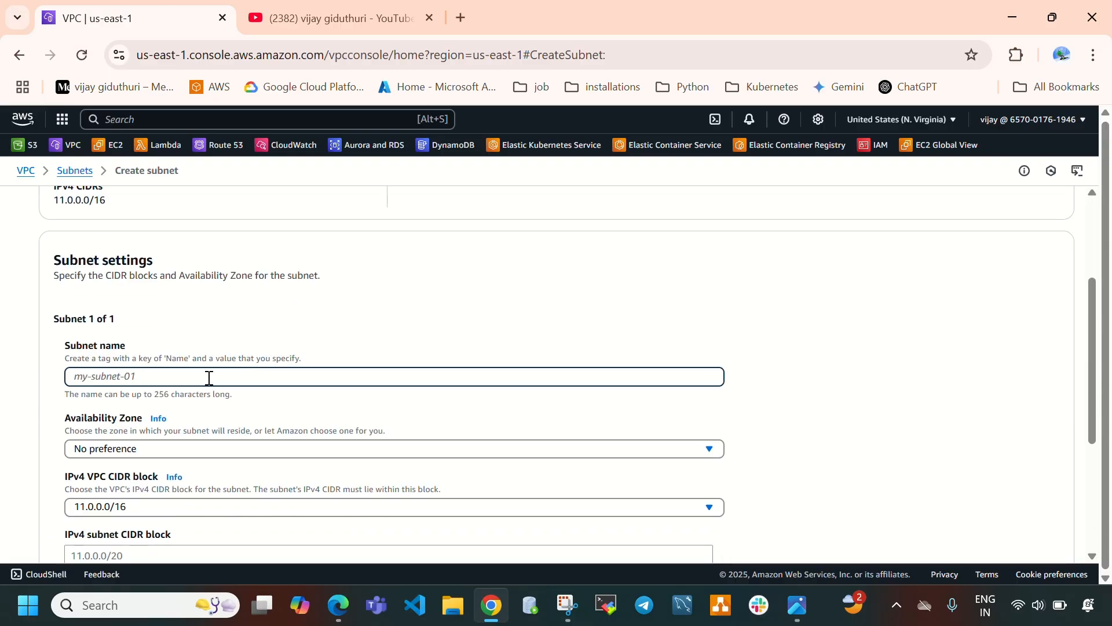
text(vpc2-subnet)
click(217, 450)
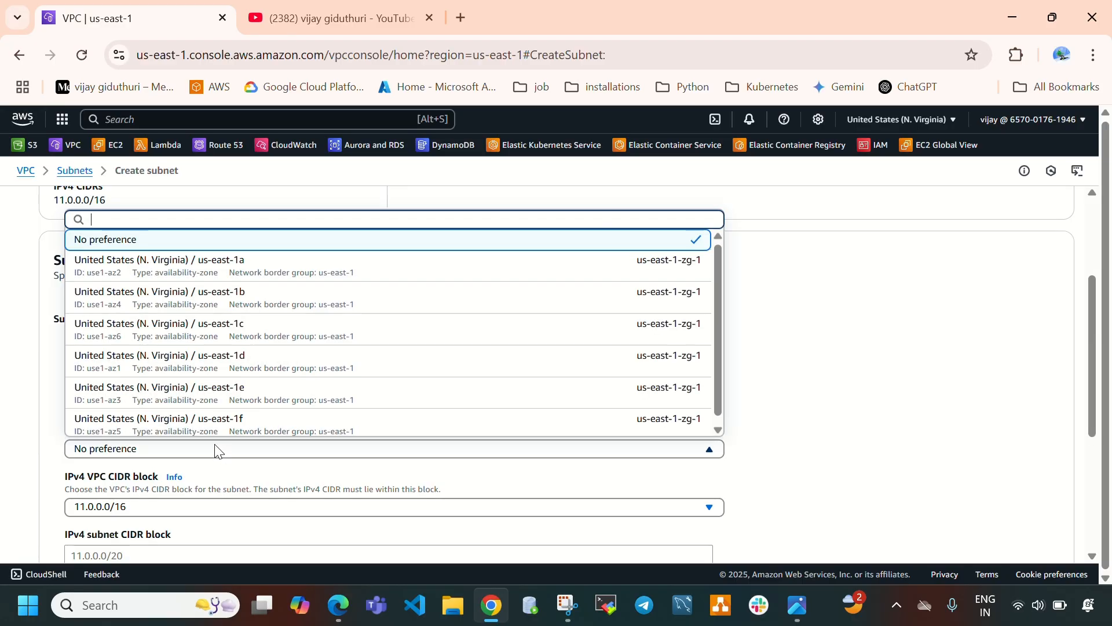
click(242, 272)
scroll(404, 335, down, 2)
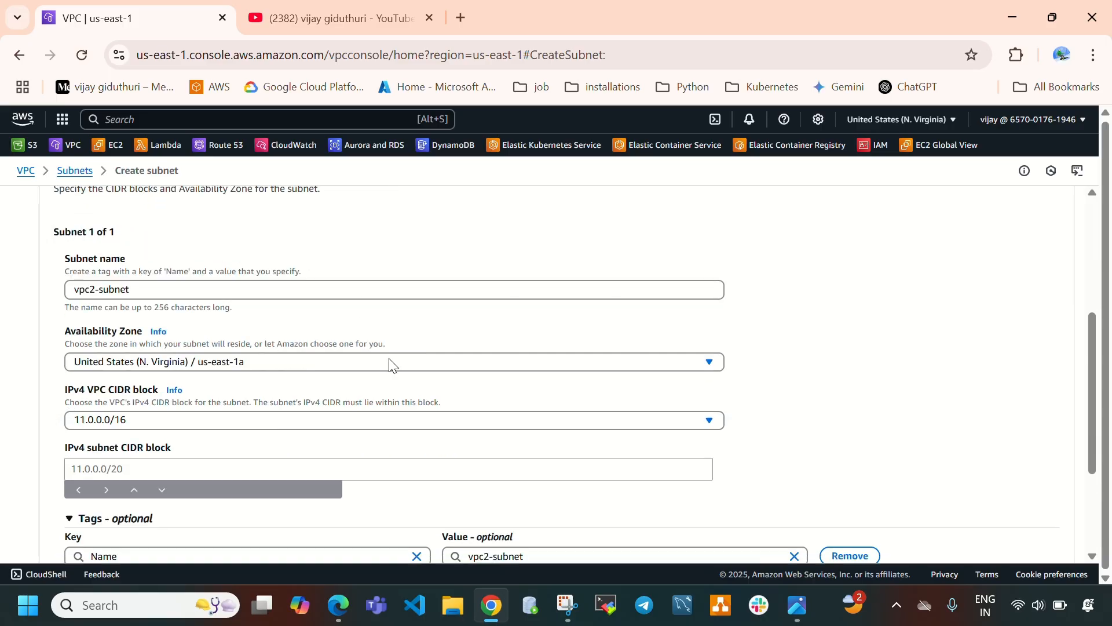
click(170, 474)
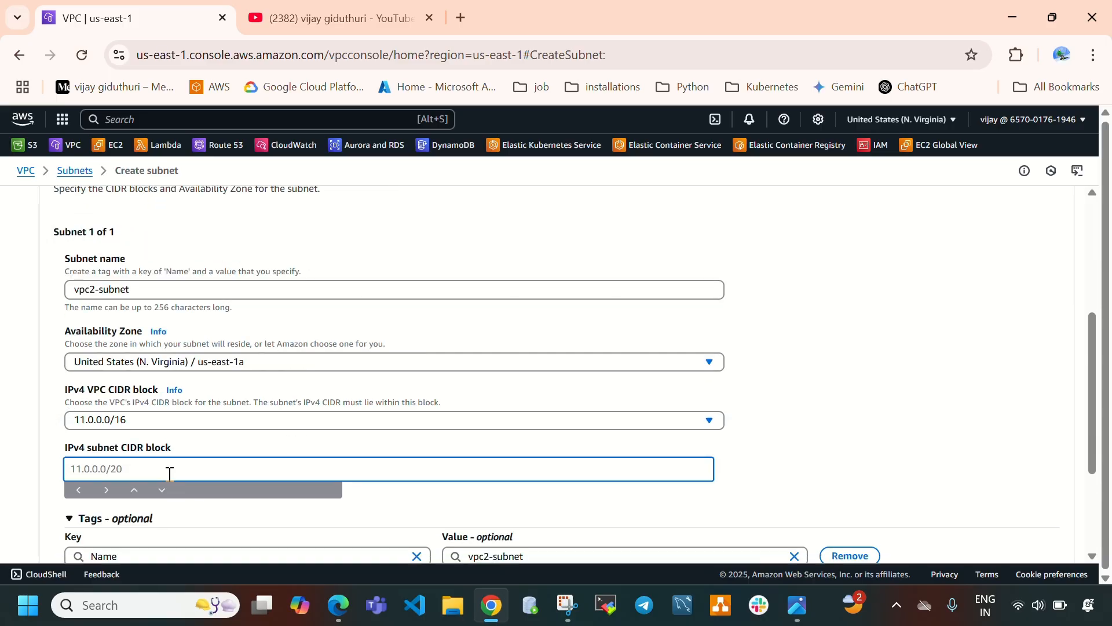
text(11.0.1.0/24)
scroll(391, 412, down, 3)
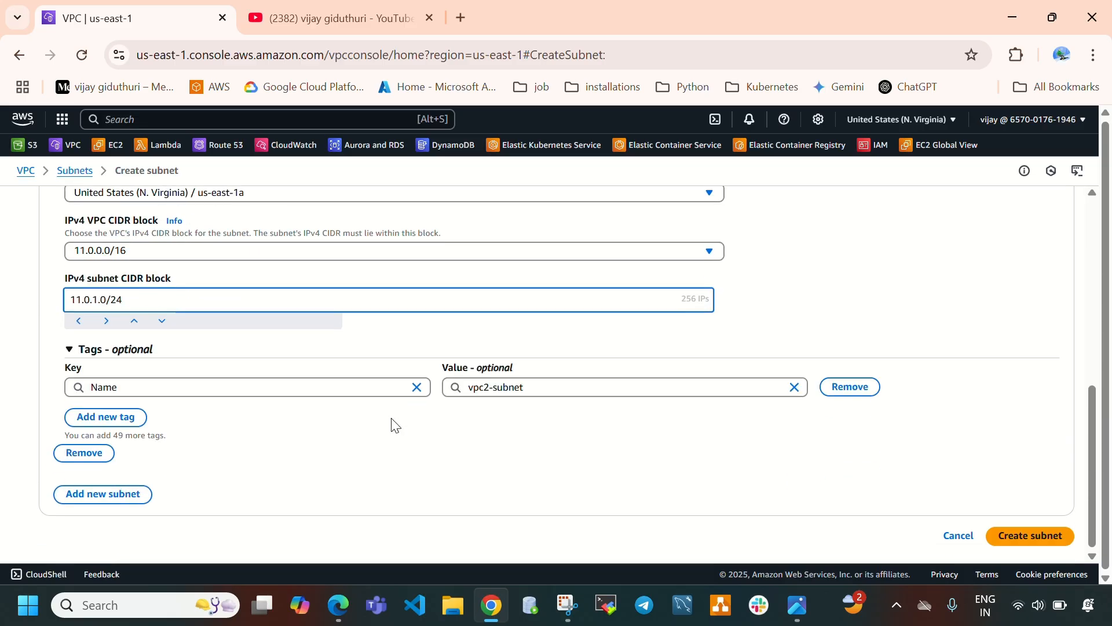
click(1008, 538)
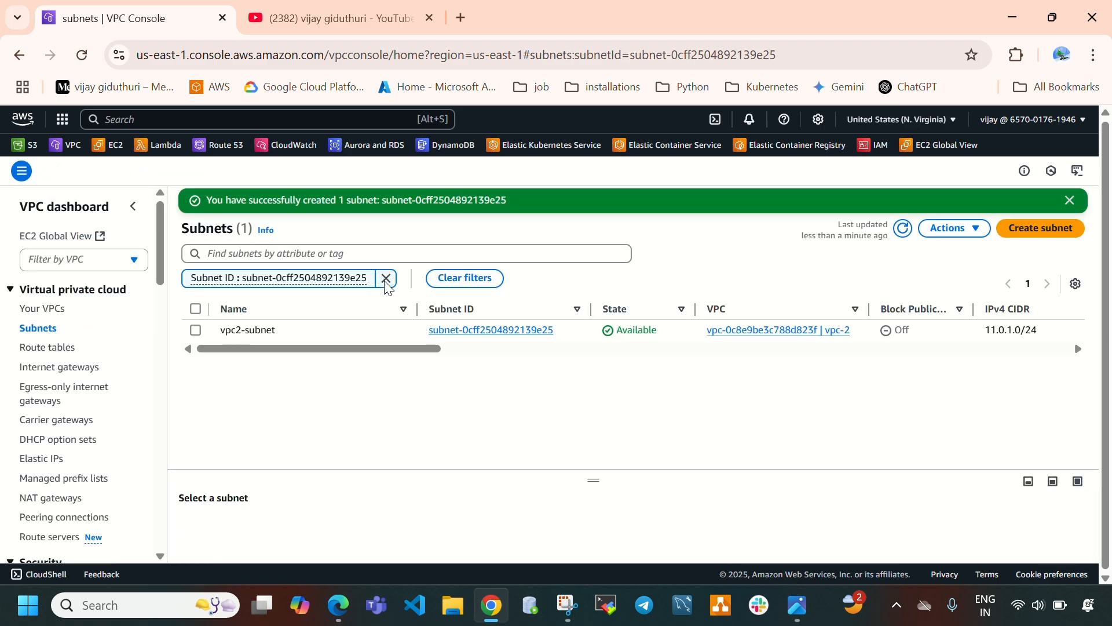
click(386, 277)
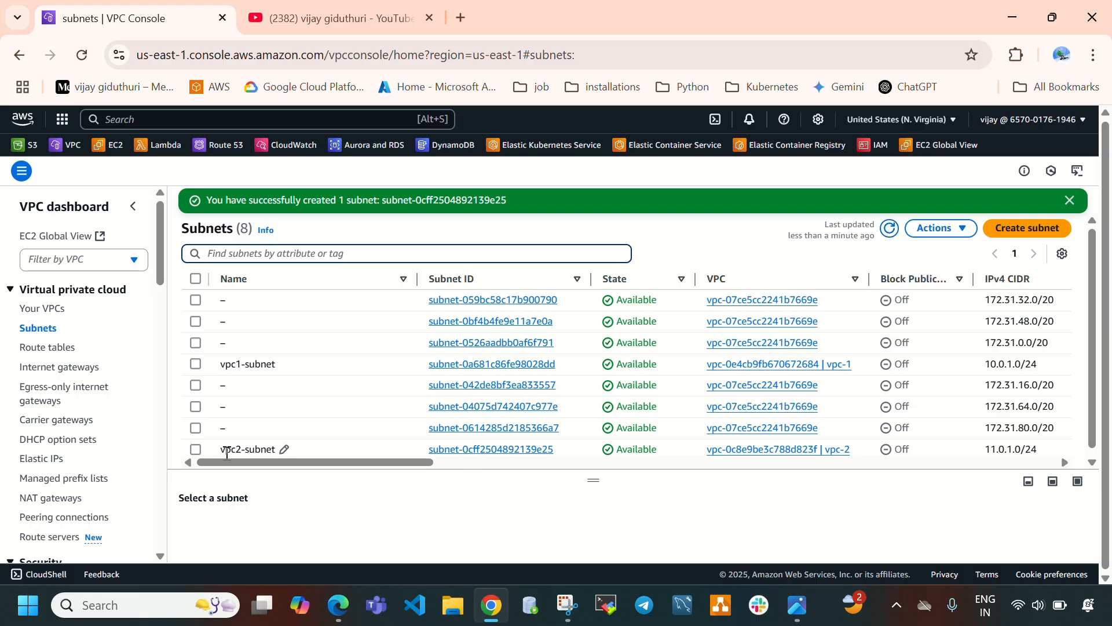
drag(853, 450, 818, 450)
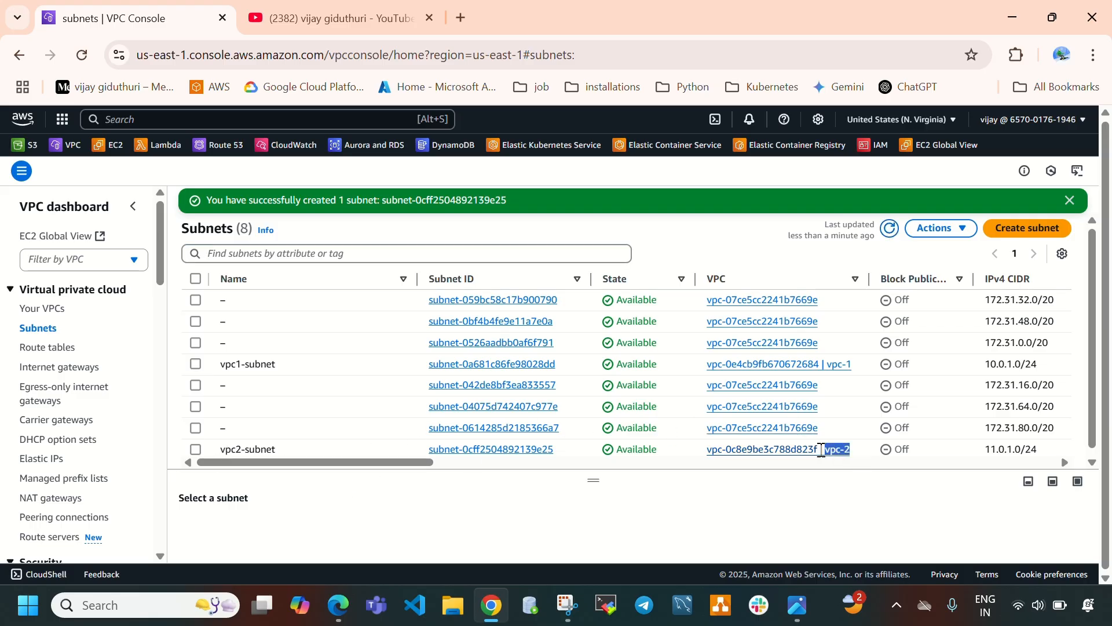
Create an internet gateway named vpc2-igw.
click(58, 367)
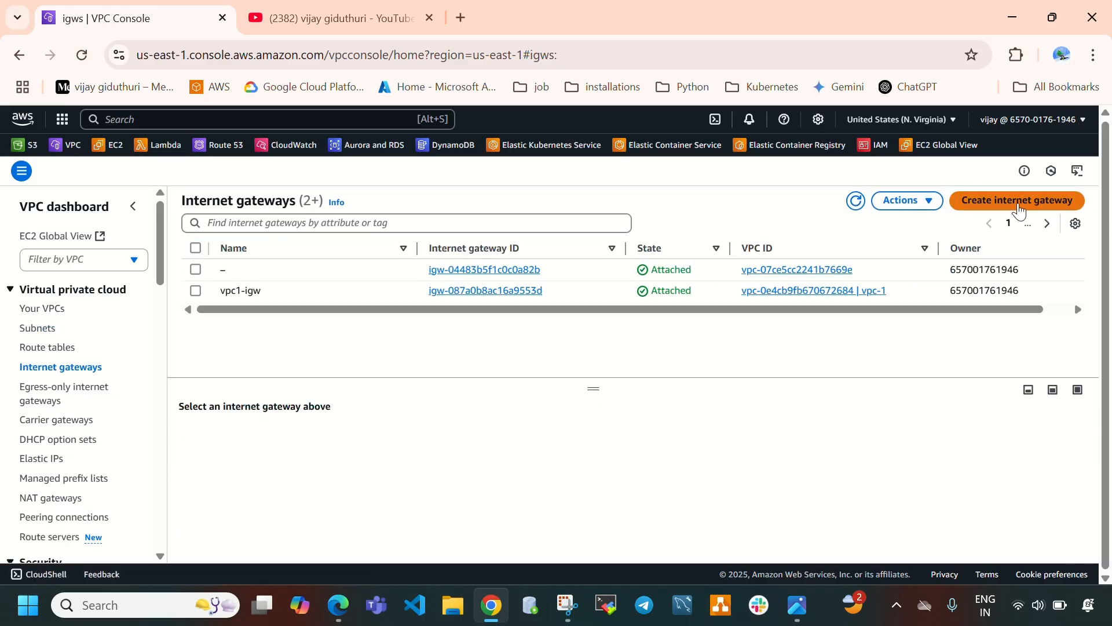
click(1019, 203)
click(275, 307)
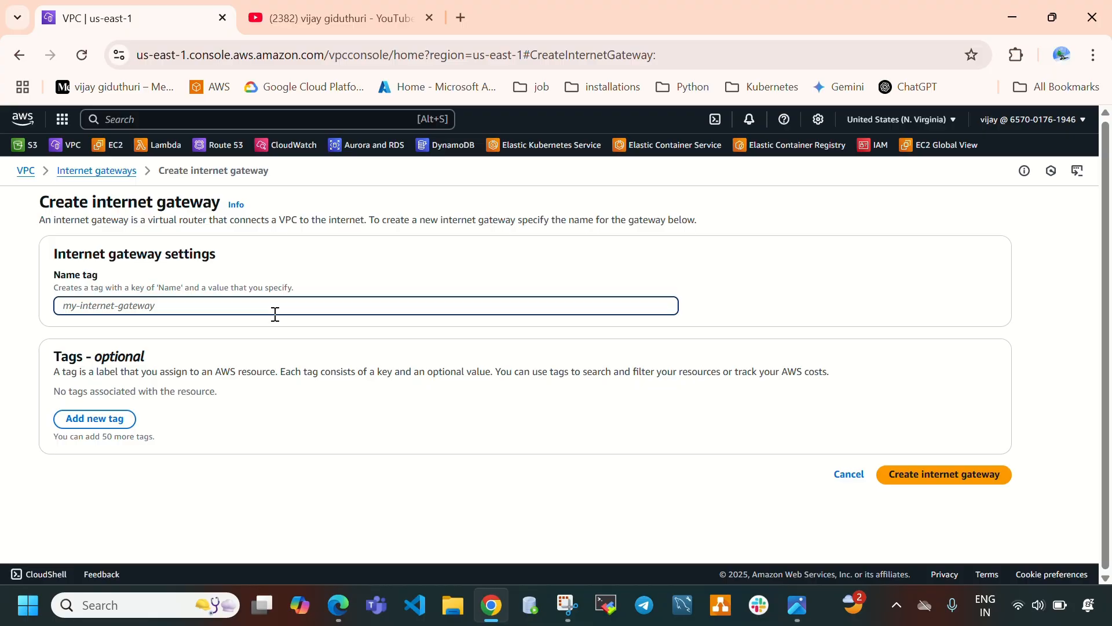
text(vpc)
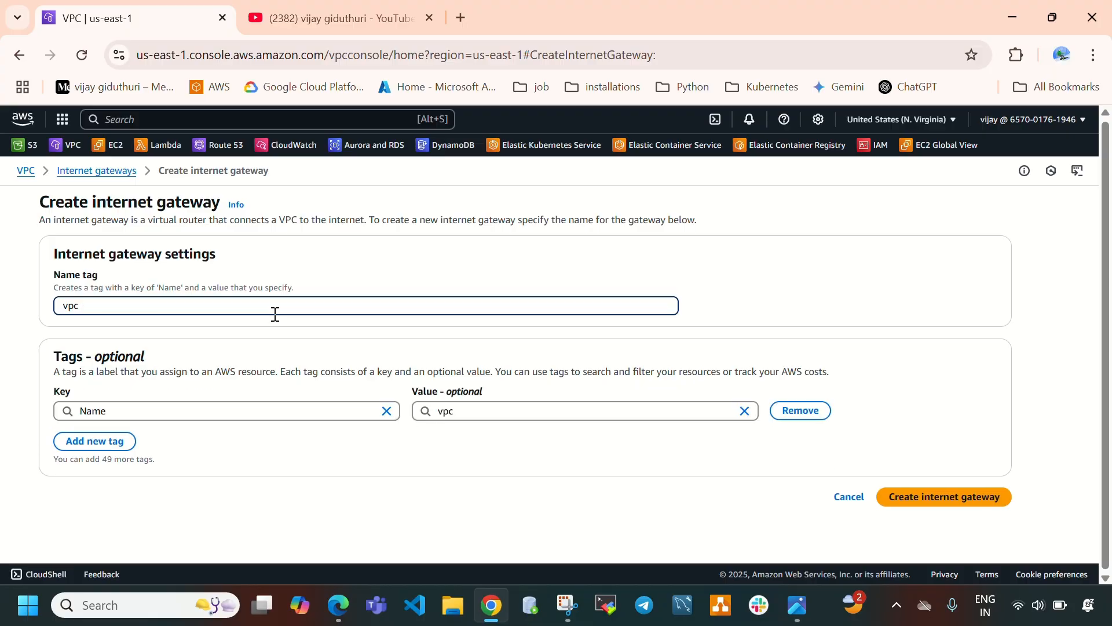
text(2-igw)
drag(128, 308, 58, 307)
click(137, 307)
click(941, 497)
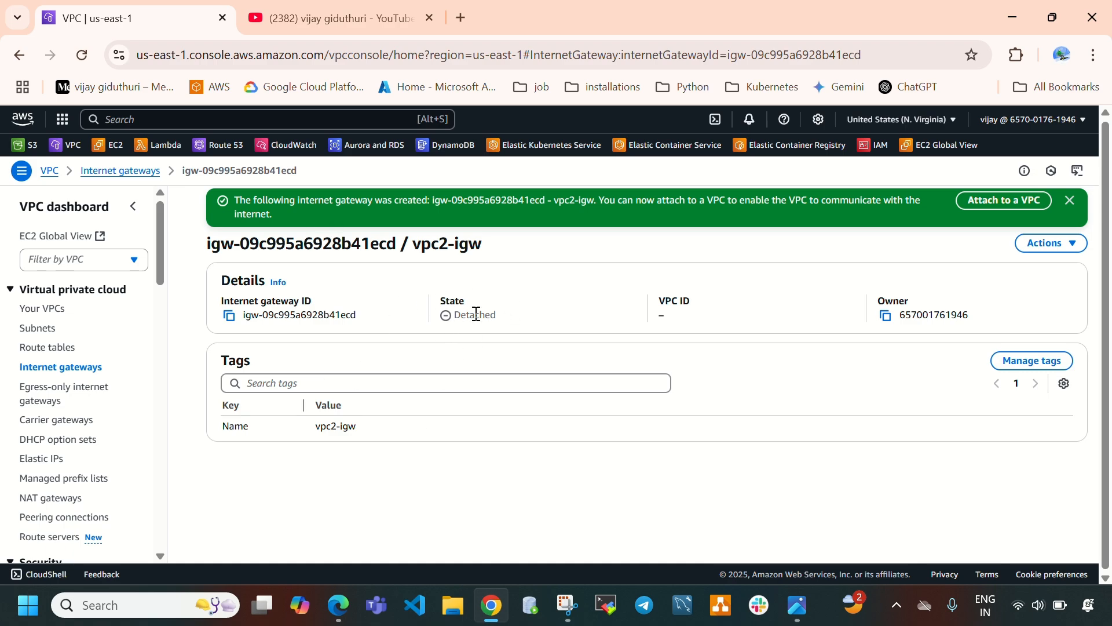
Attach the vpc2-igw internet gateway to vpc-2.
drag(457, 318, 512, 326)
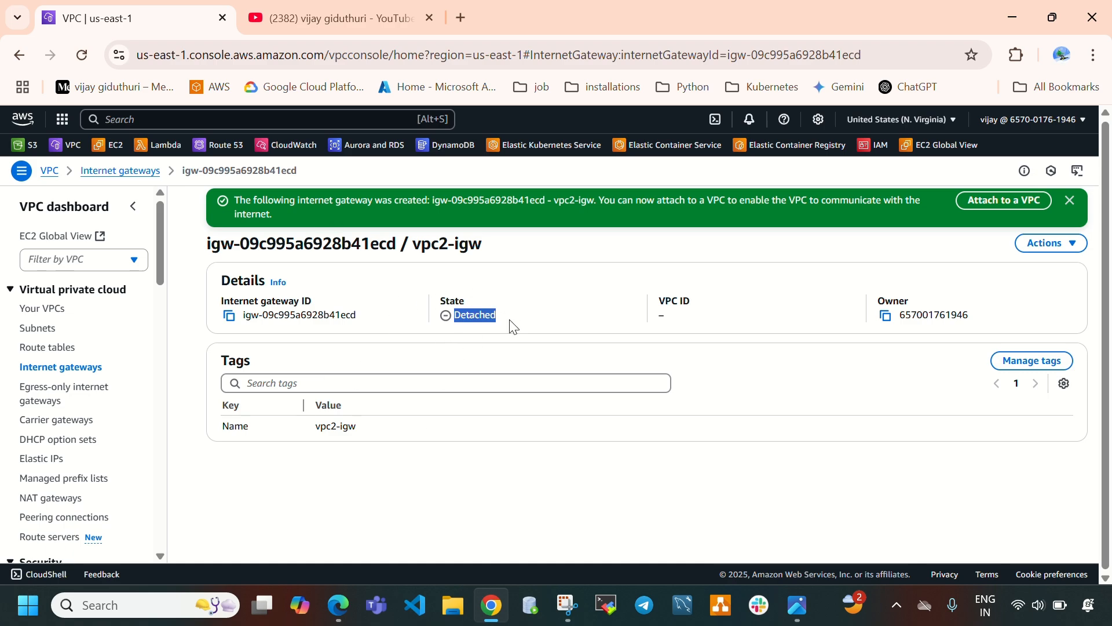
click(1019, 207)
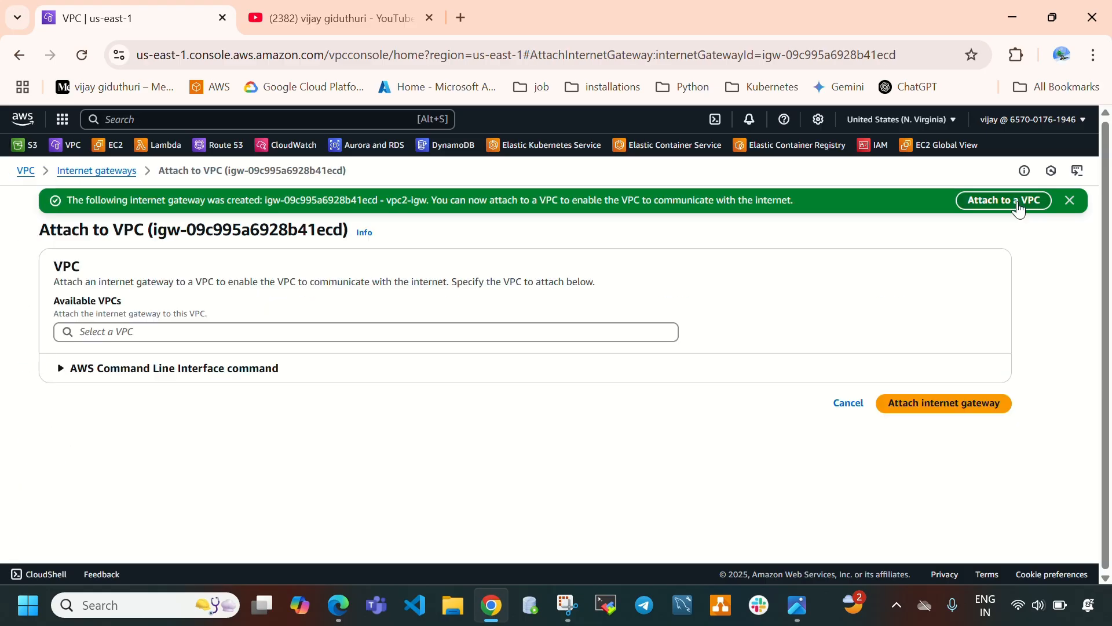
click(146, 337)
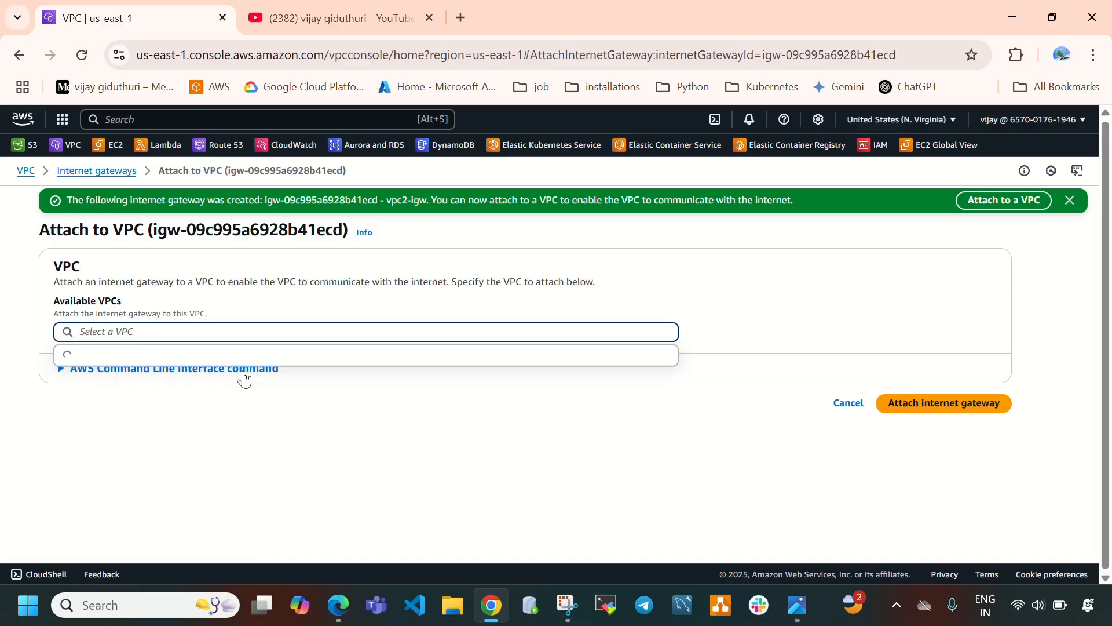
click(203, 355)
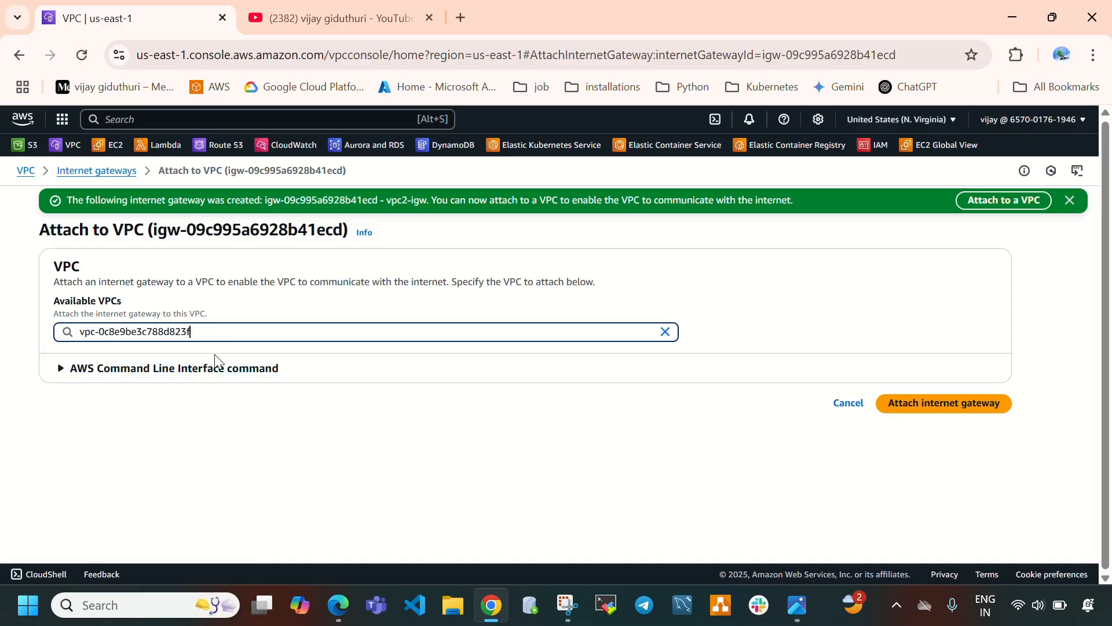
click(945, 405)
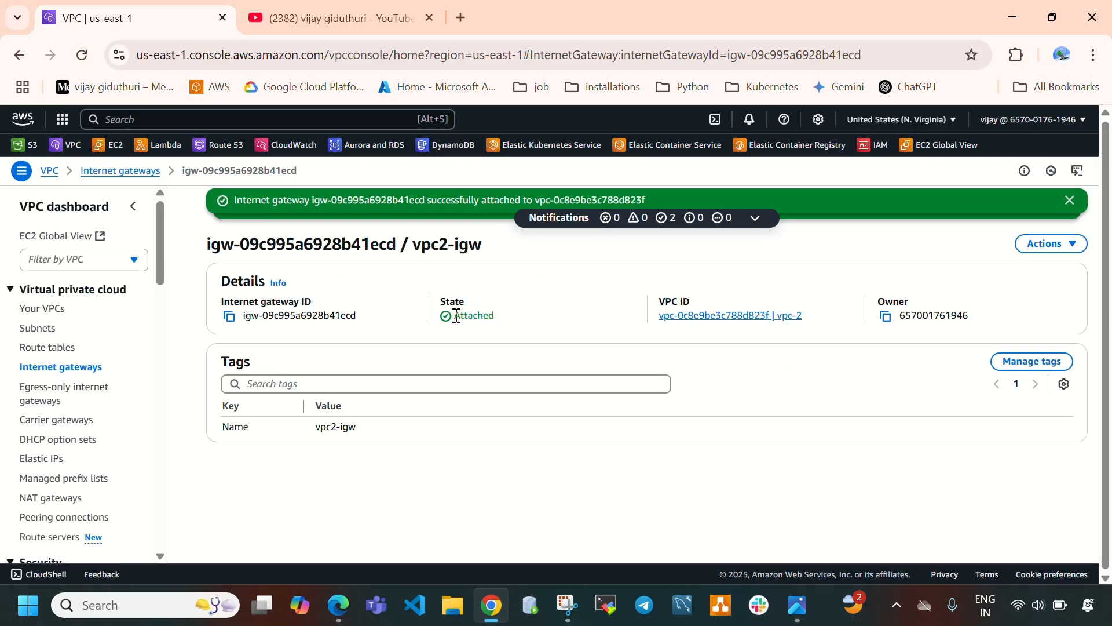
drag(454, 315, 514, 326)
drag(823, 317, 657, 330)
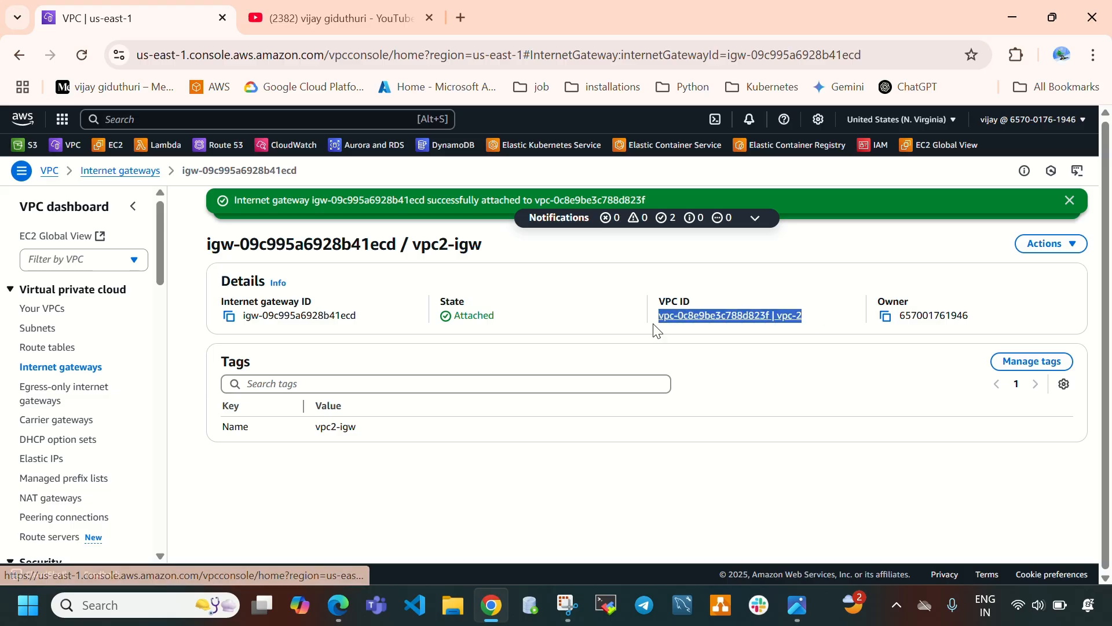
Create a route table named vpc2-rt for vpc-2.
click(50, 348)
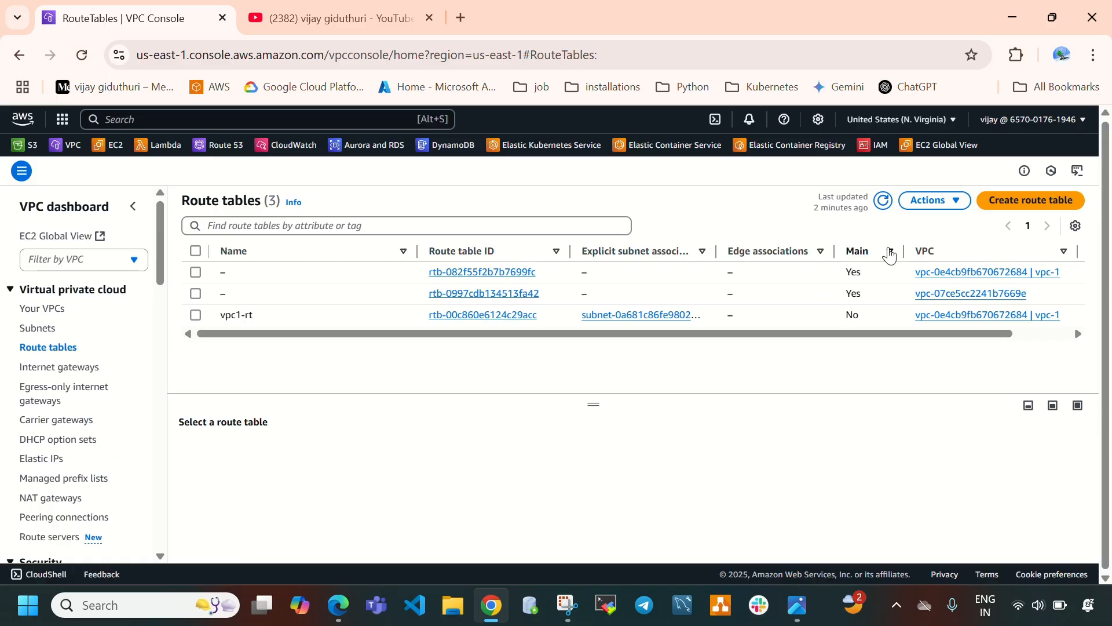
click(1034, 200)
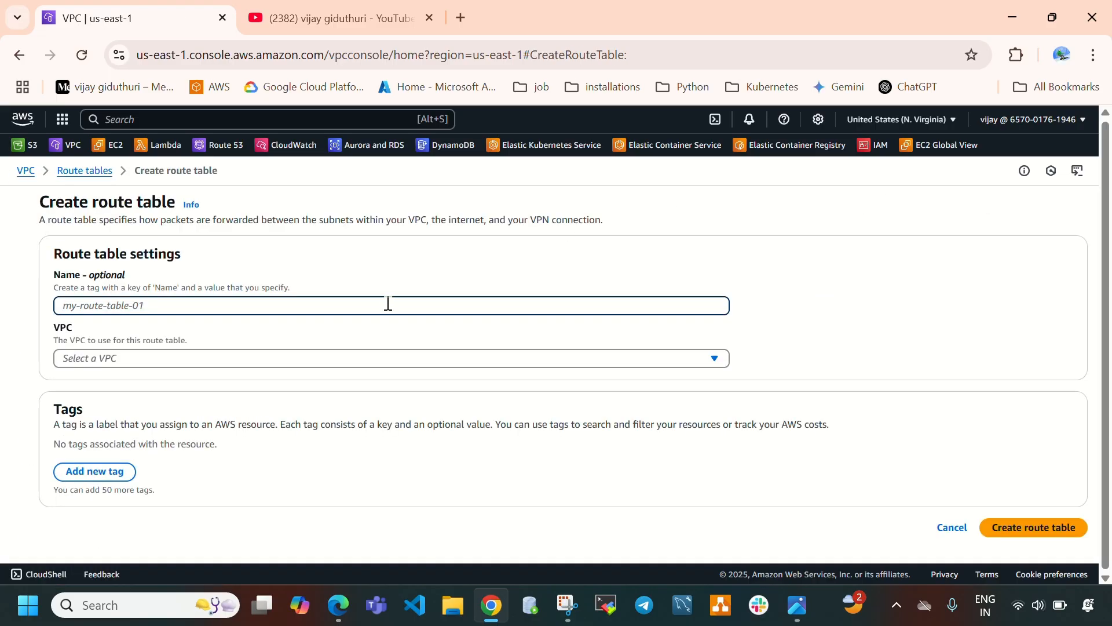
text(vpc2)
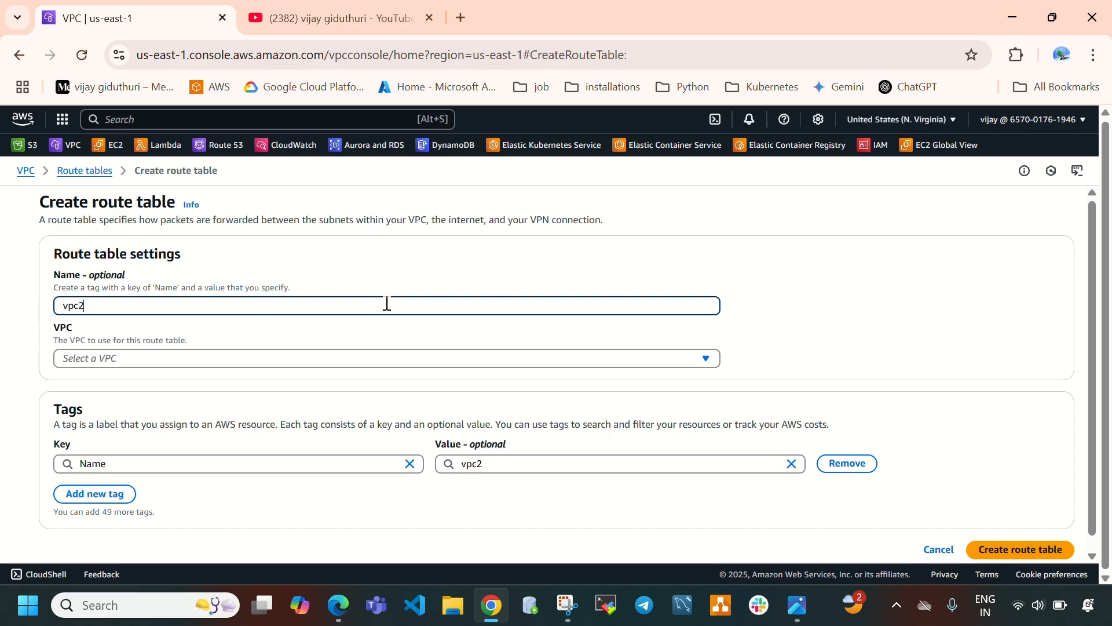
text(-rt)
drag(126, 304, 63, 326)
click(126, 360)
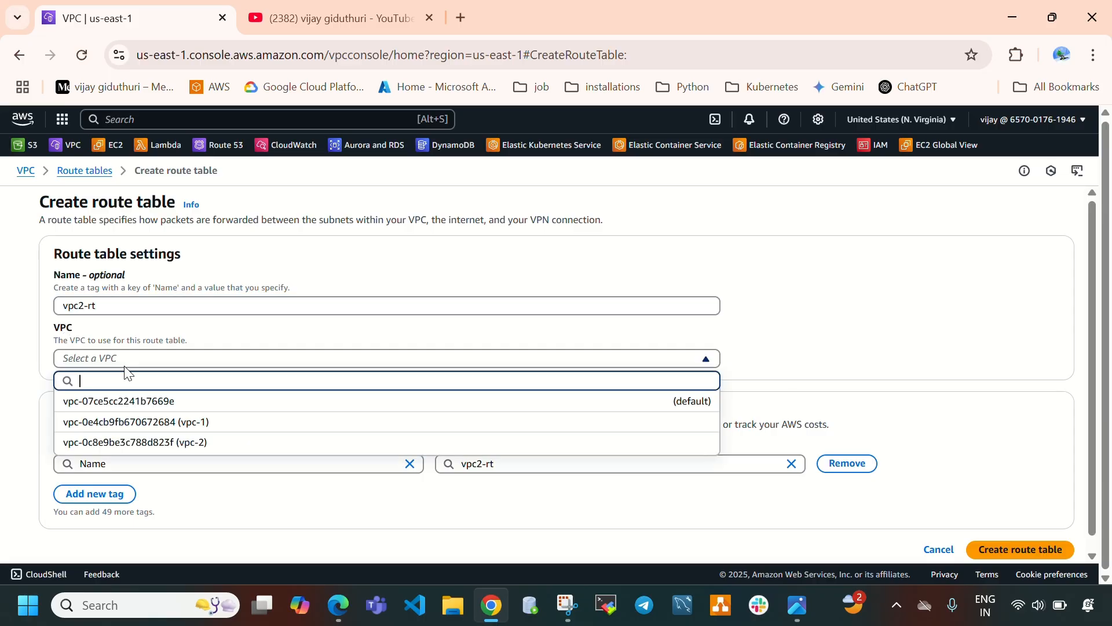
click(193, 444)
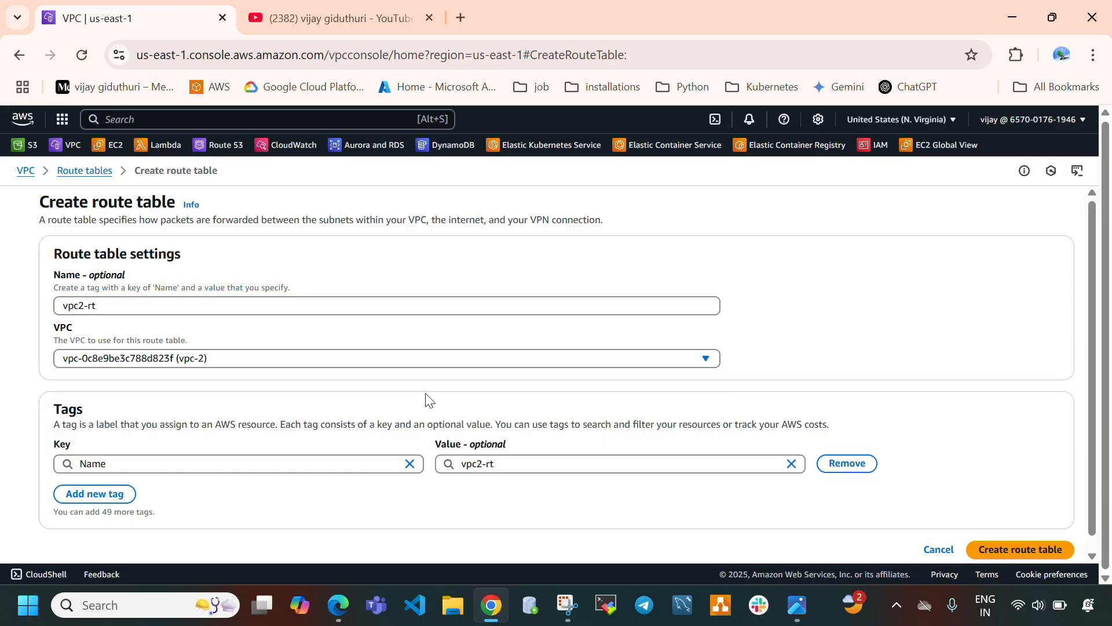
scroll(427, 397, down, 1)
click(1015, 545)
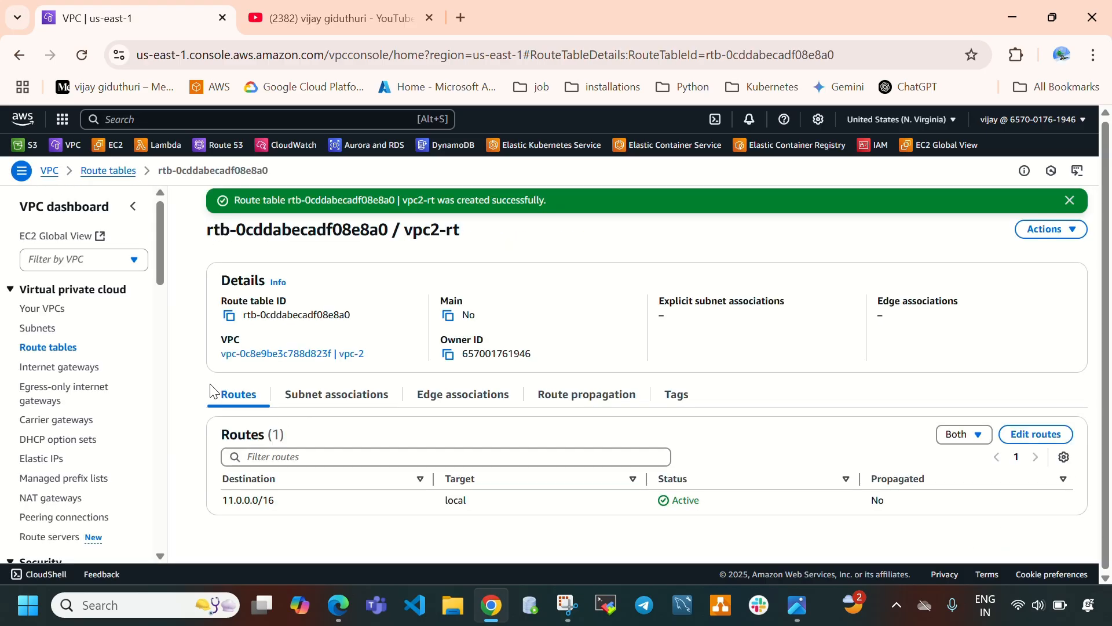
Associate vpc2-subnet with the vpc2-rt route table and check its subnet associations.
click(342, 399)
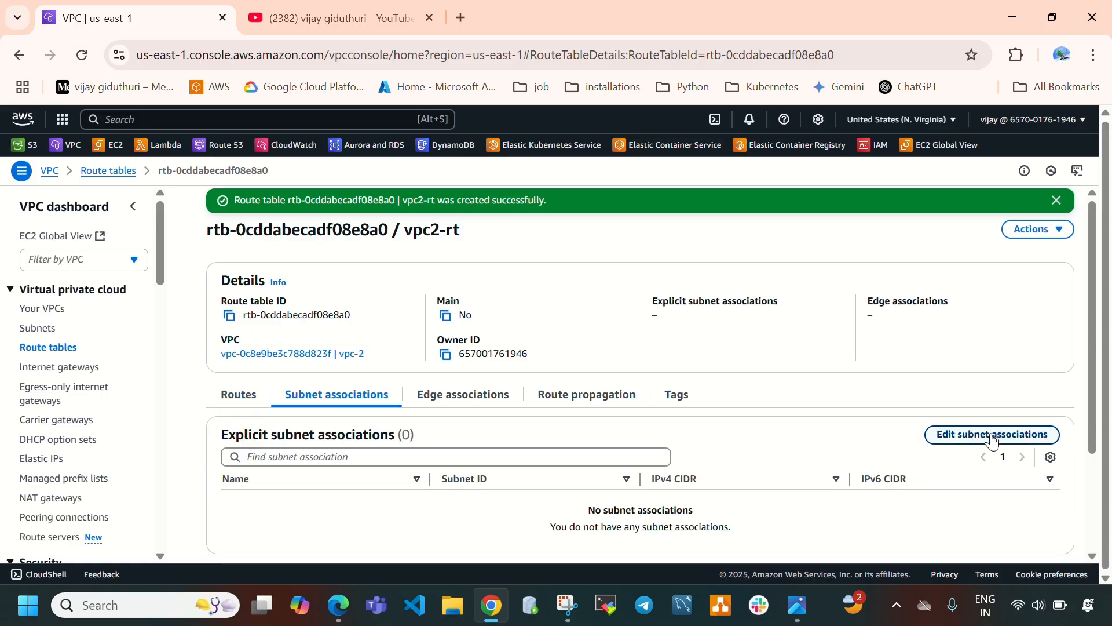
click(973, 436)
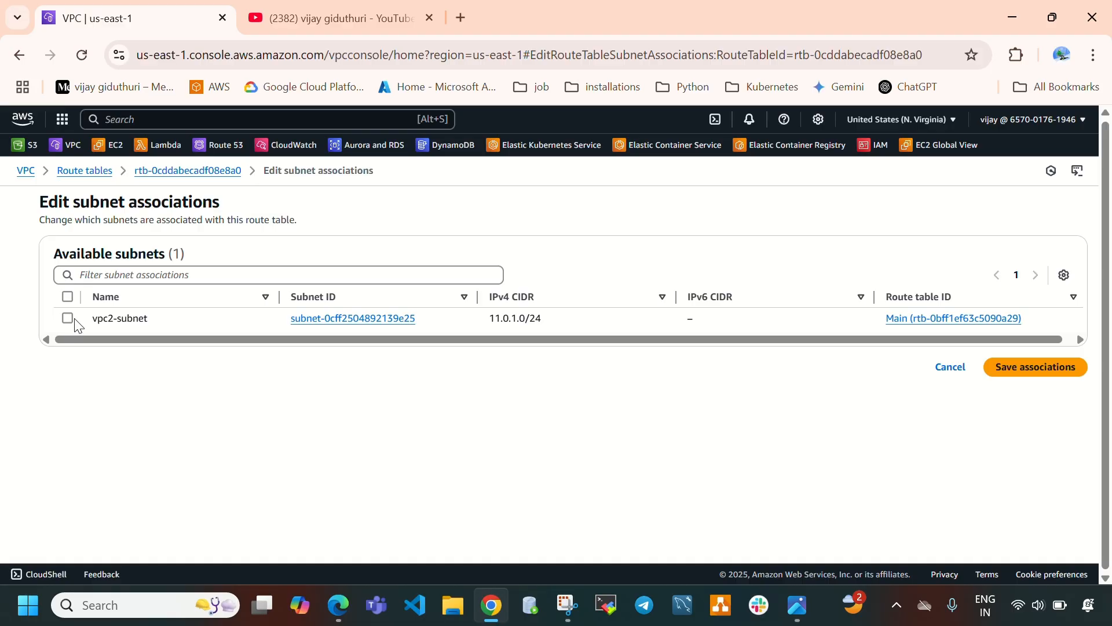
click(67, 319)
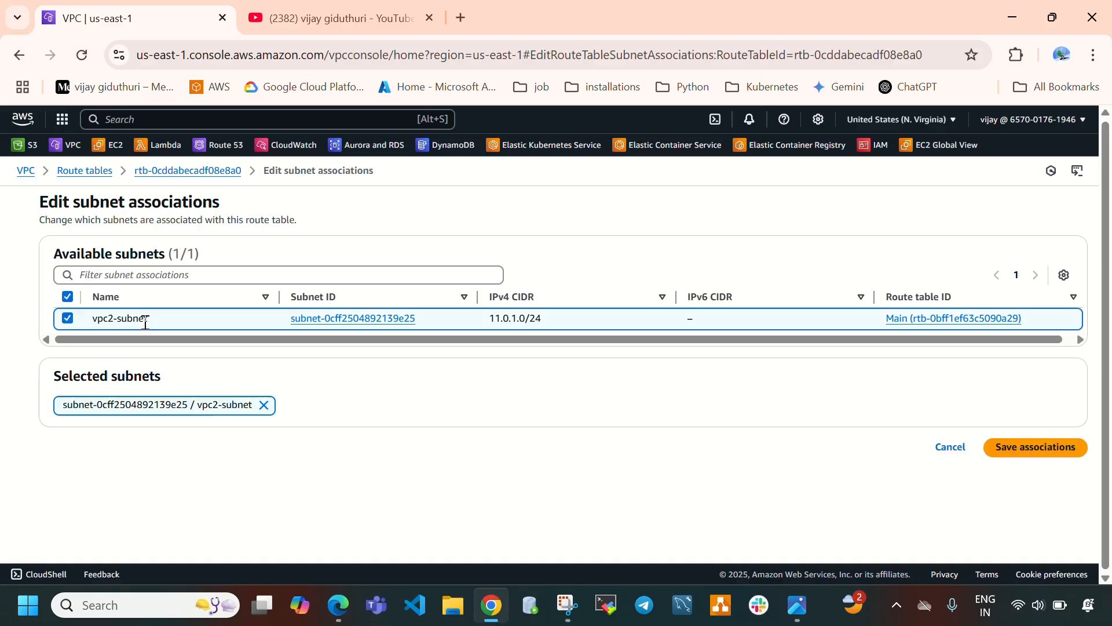
click(1029, 452)
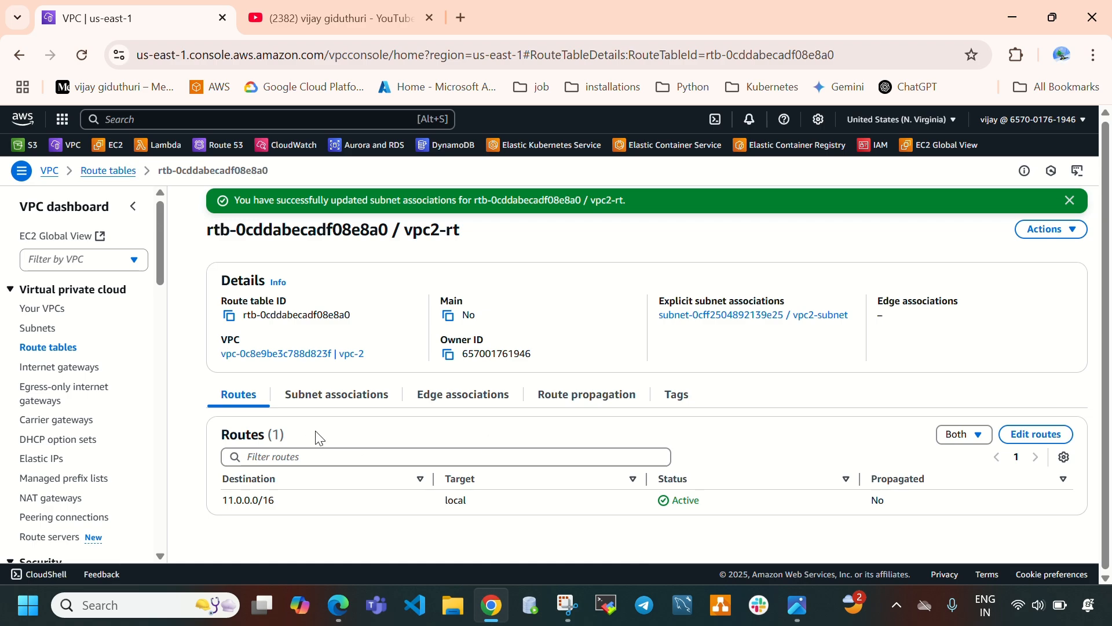
click(345, 394)
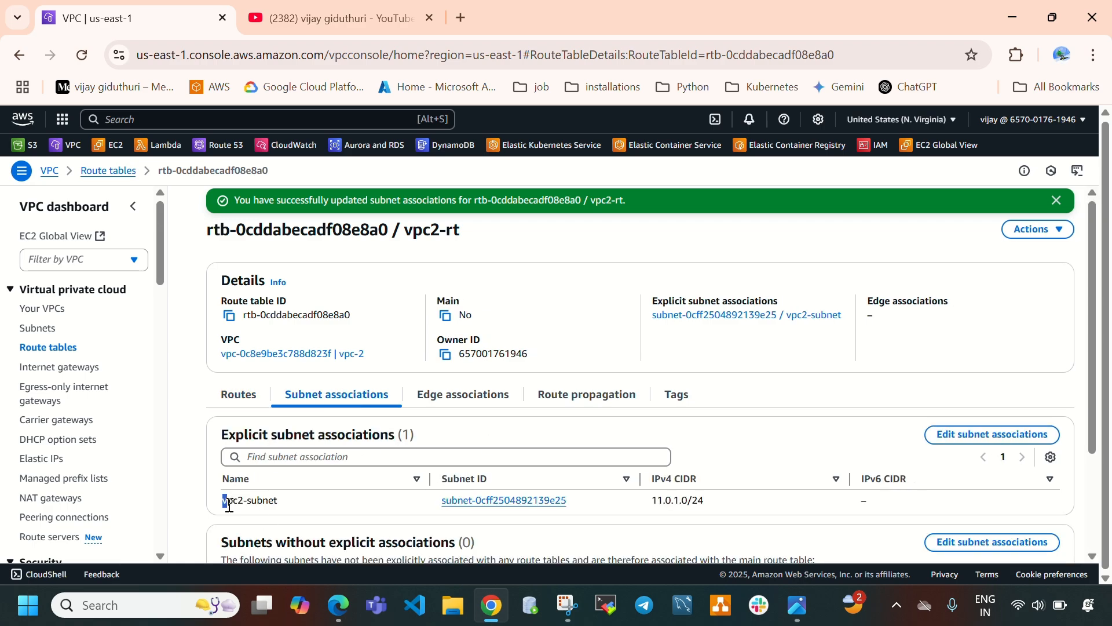
drag(229, 505, 287, 510)
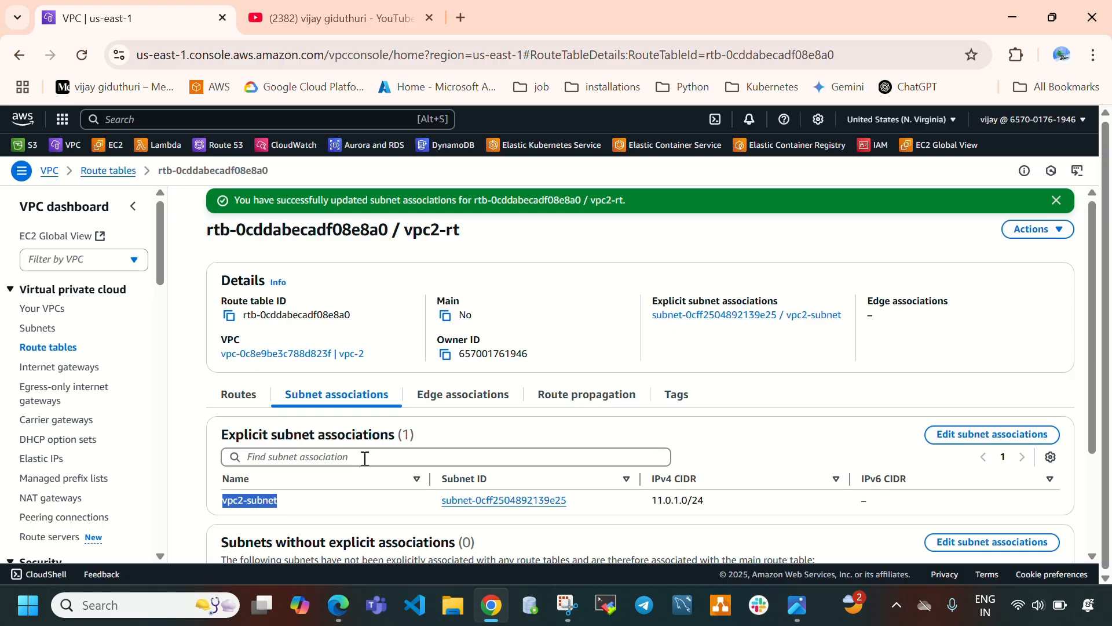
click(245, 395)
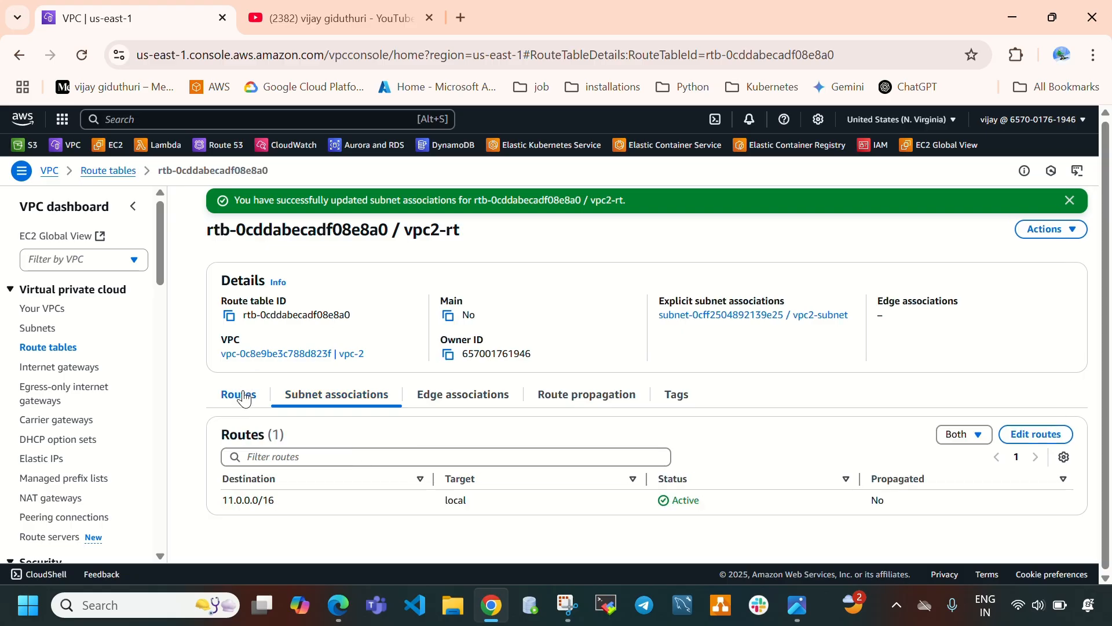
Add a route to vpc2-rt sending 0.0.0.0/0 to vpc-2's internet gateway and save the routes.
click(1030, 434)
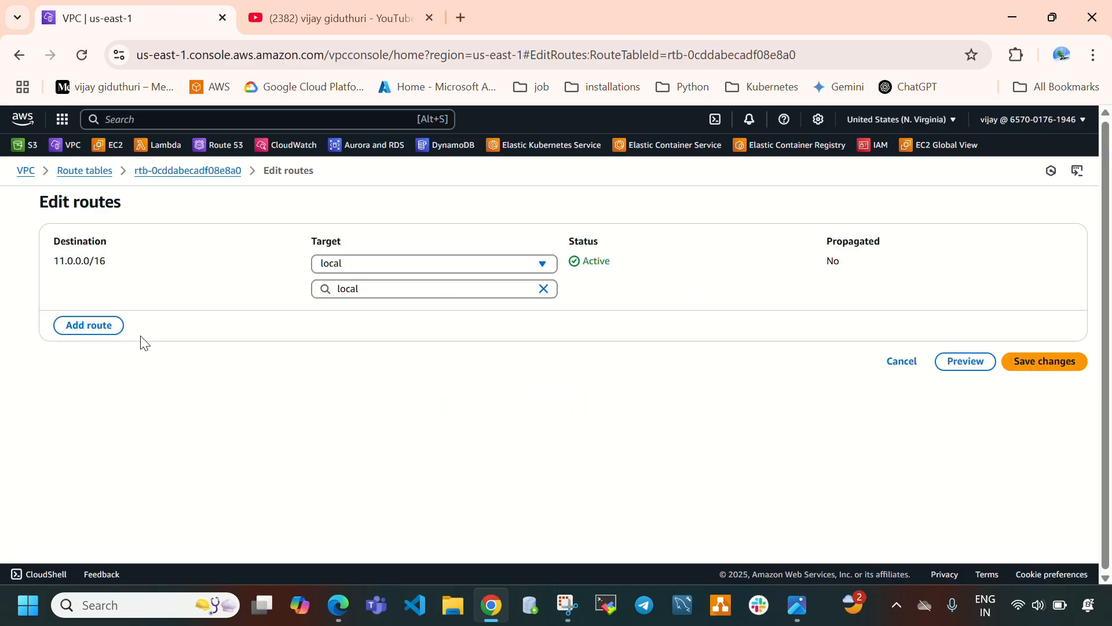
click(93, 326)
click(129, 314)
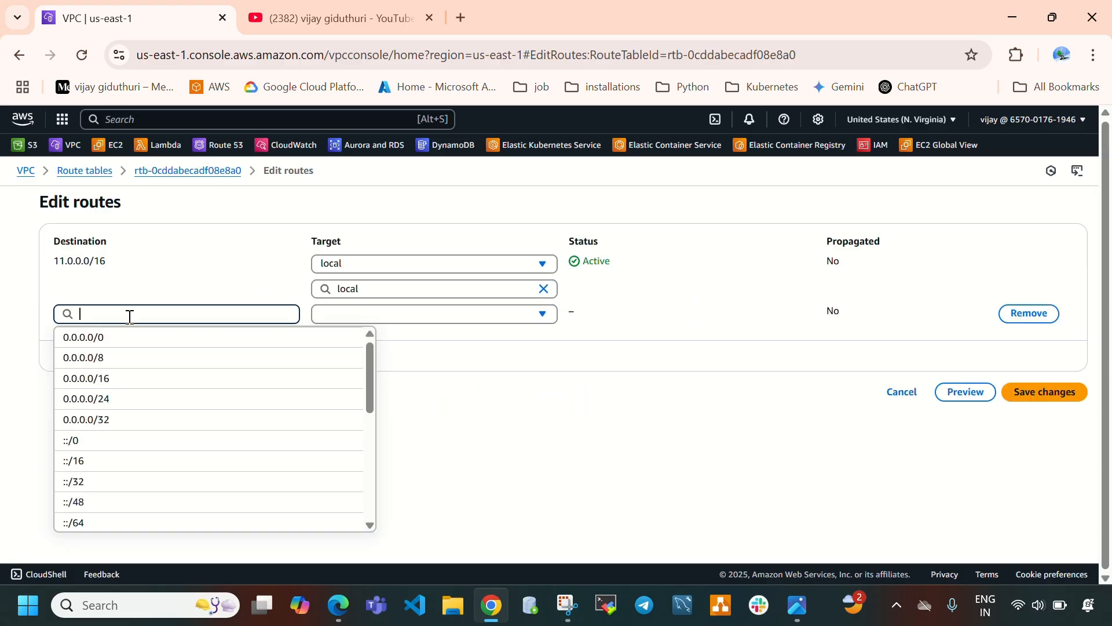
click(128, 335)
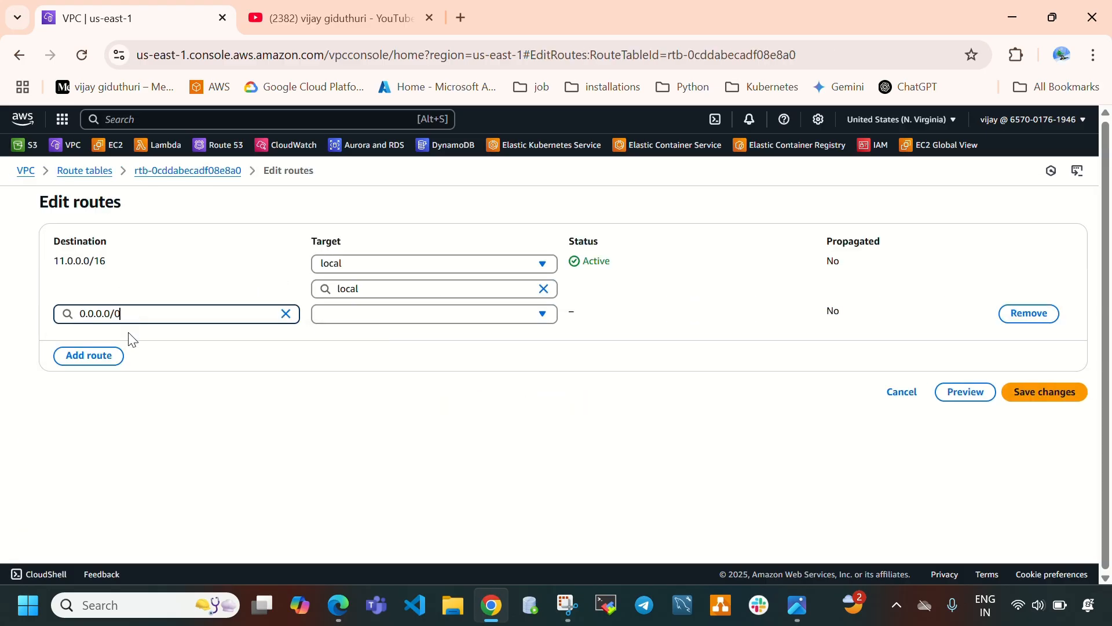
click(450, 316)
scroll(422, 488, down, 1)
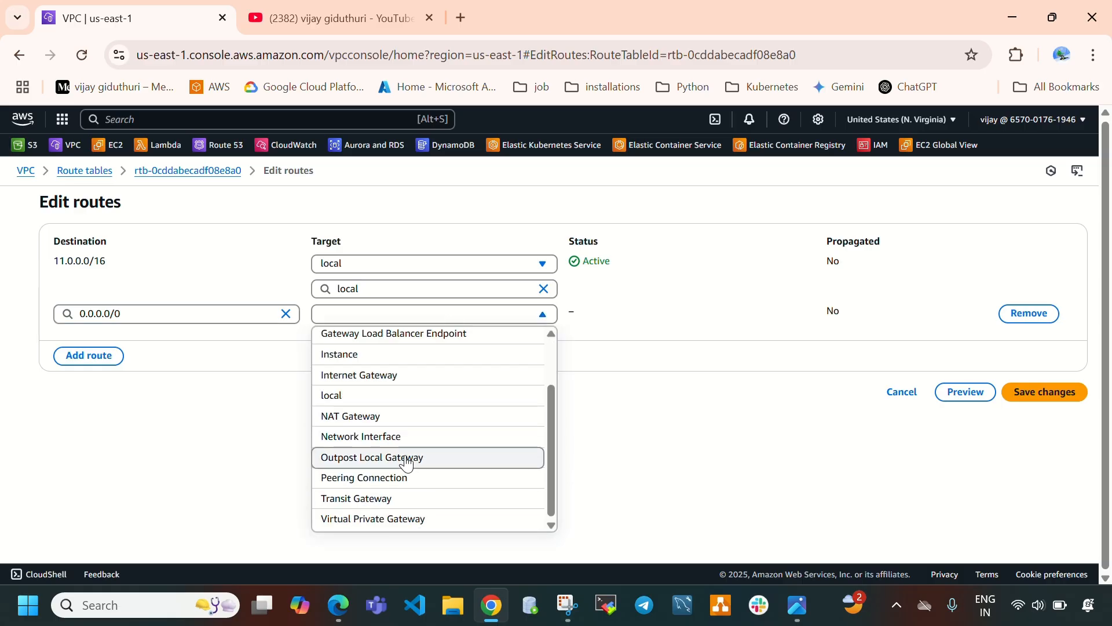
click(397, 377)
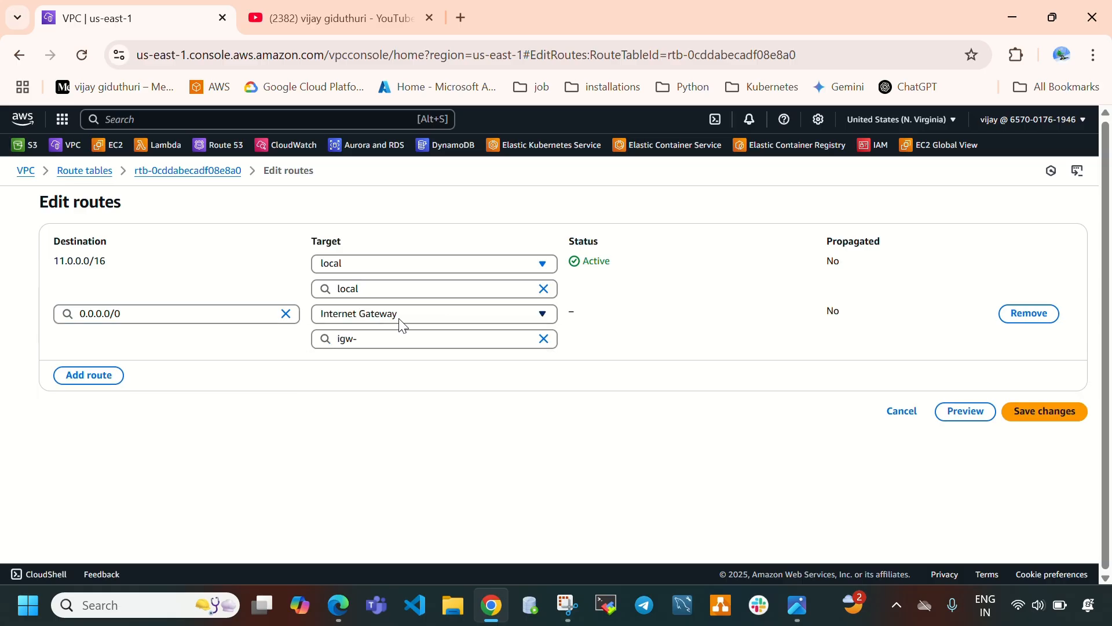
click(417, 339)
click(413, 385)
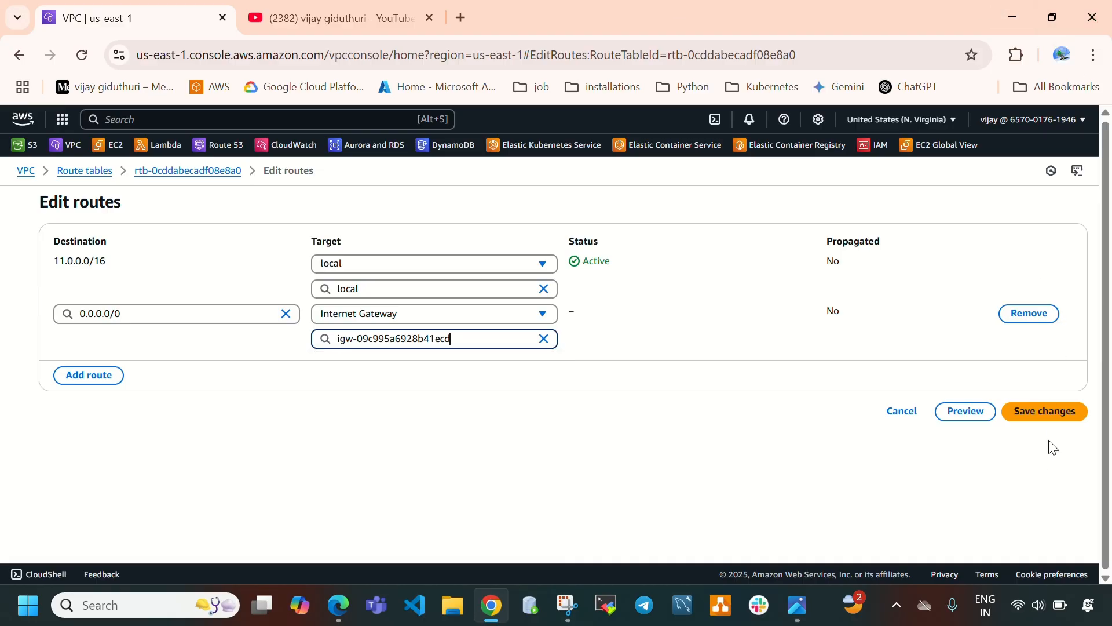
click(1048, 417)
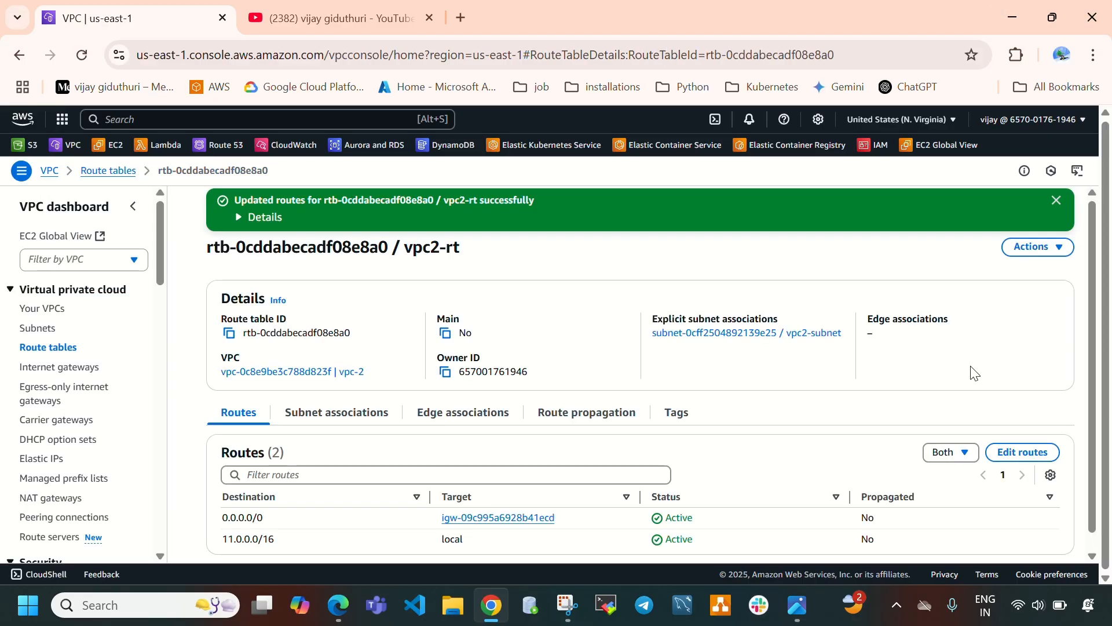
Review the architecture diagram's CIDR ranges and refresh the list of existing VPCs.
click(799, 603)
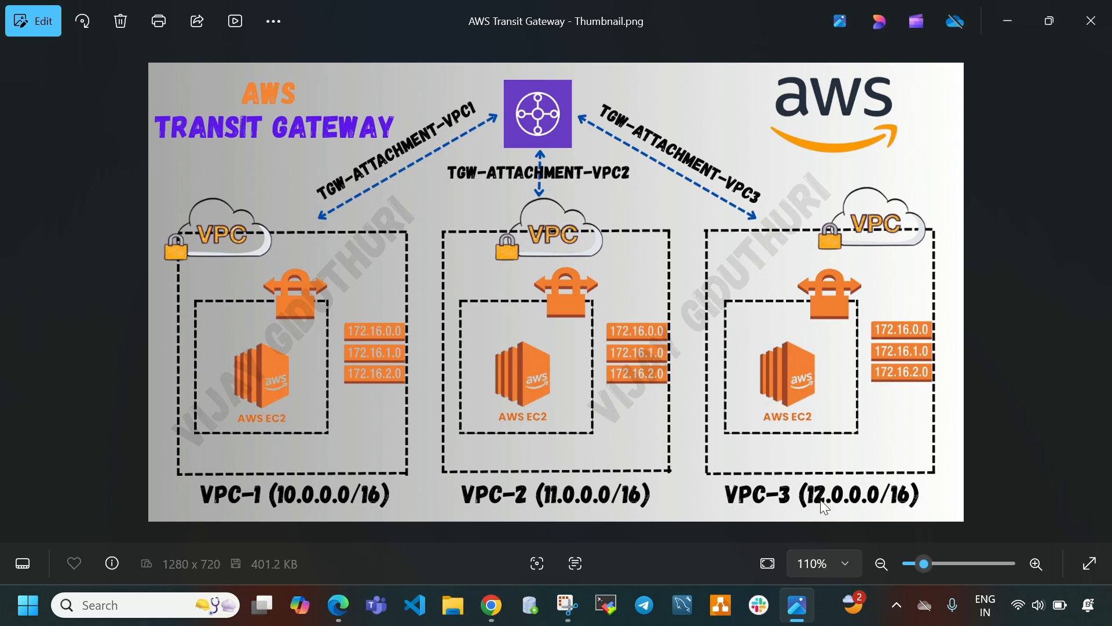
click(798, 605)
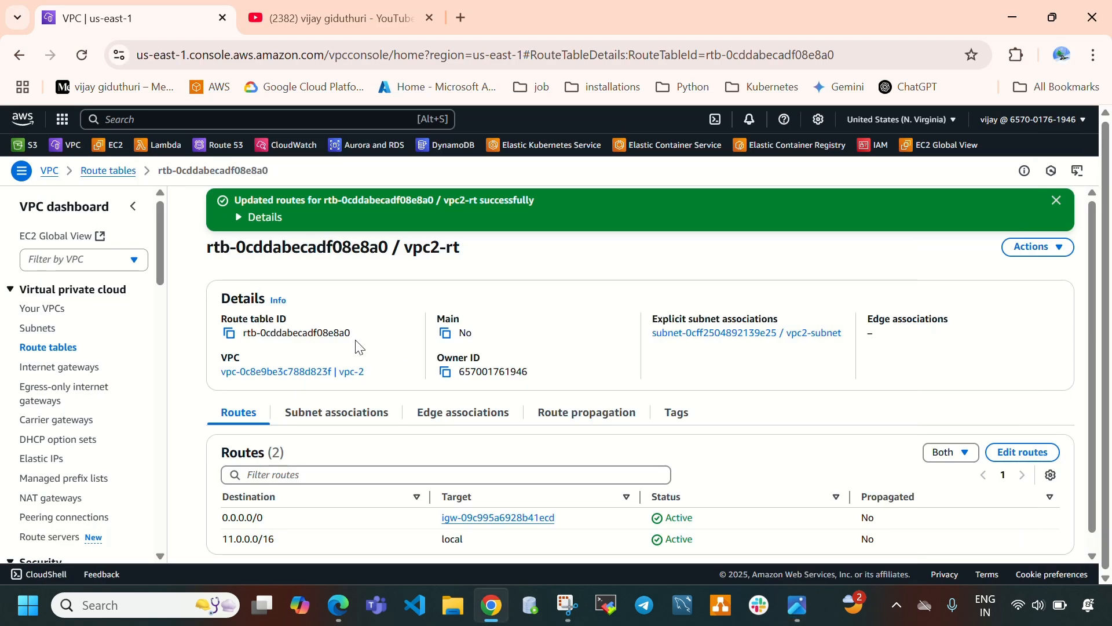
click(43, 307)
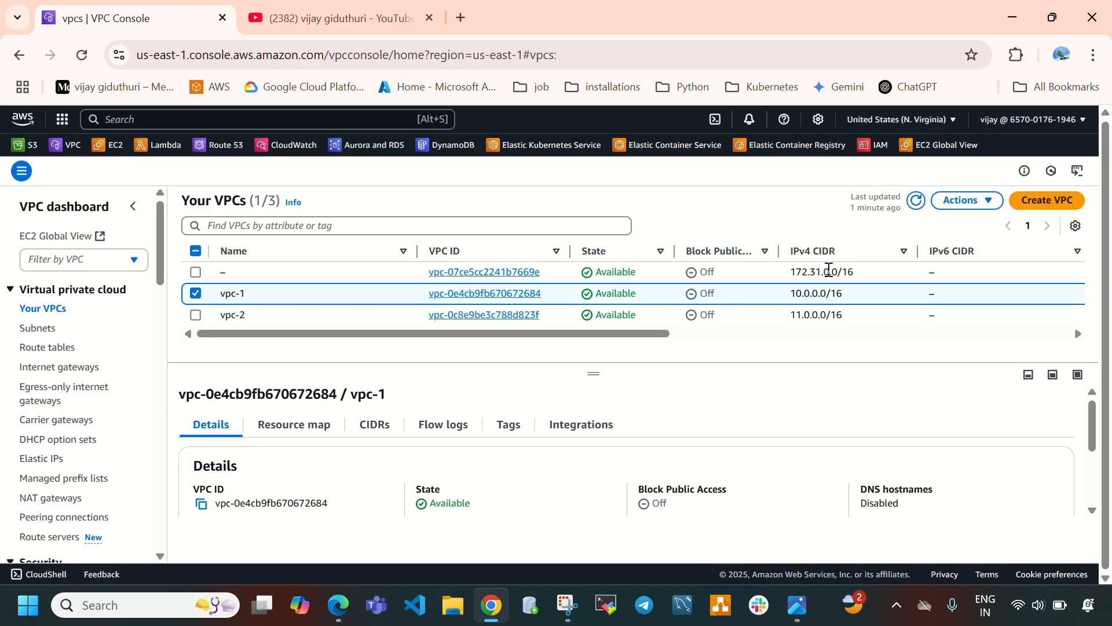
click(916, 200)
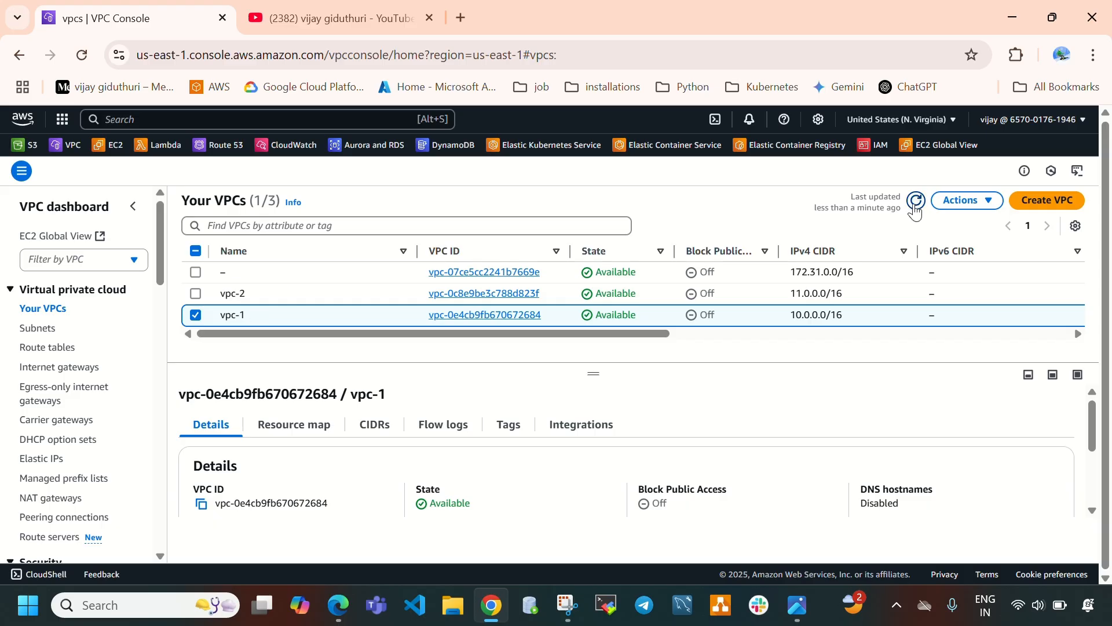
click(1062, 211)
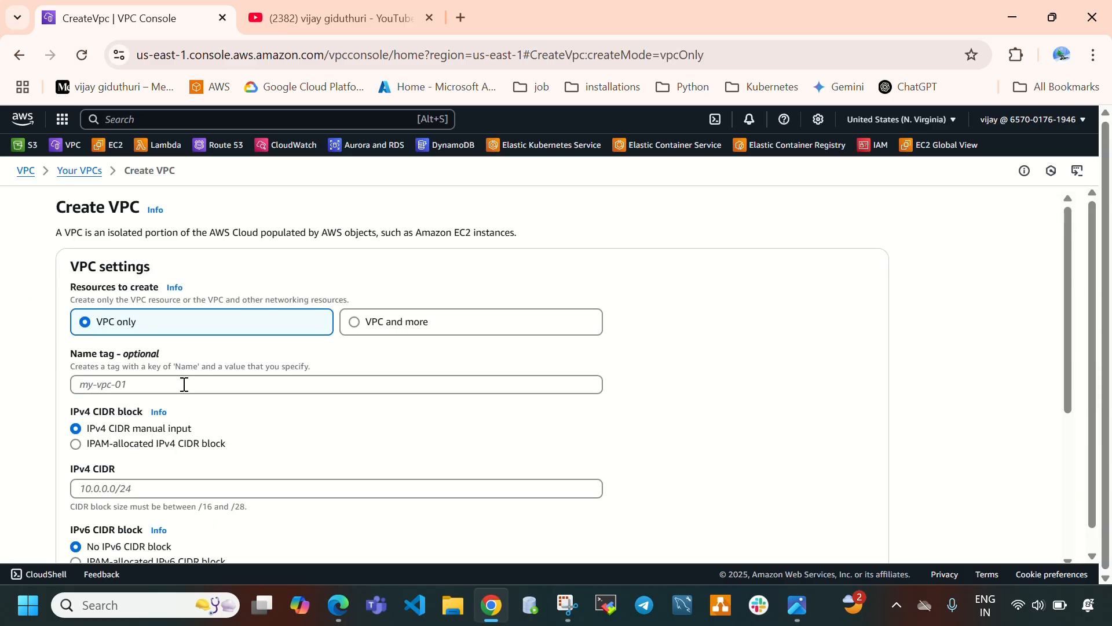
click(184, 382)
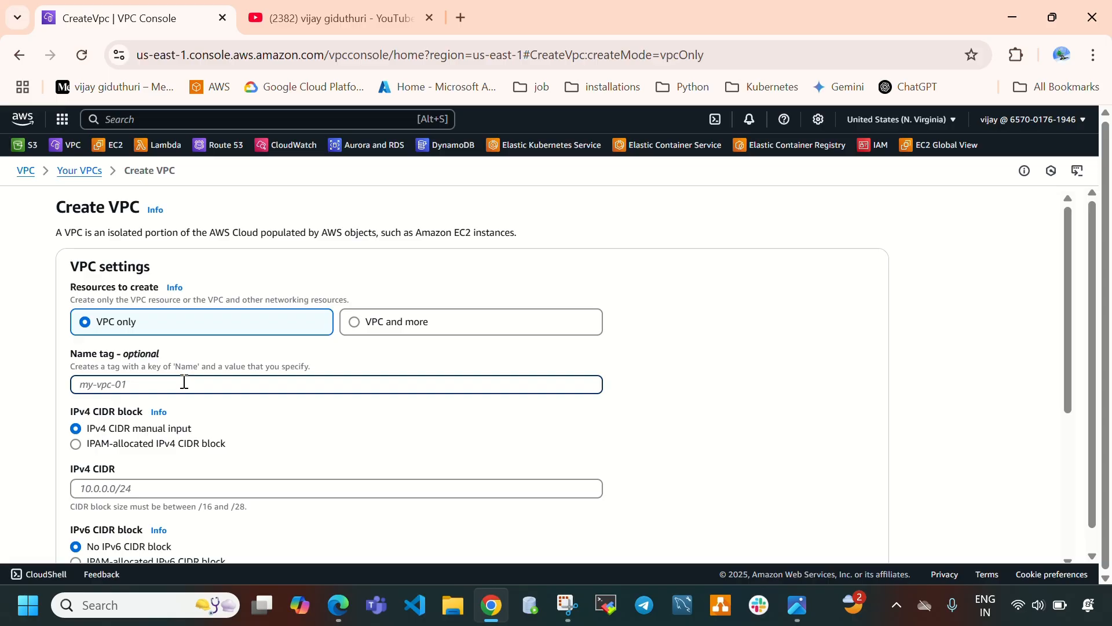
text(vpc3)
scroll(244, 386, down, 1)
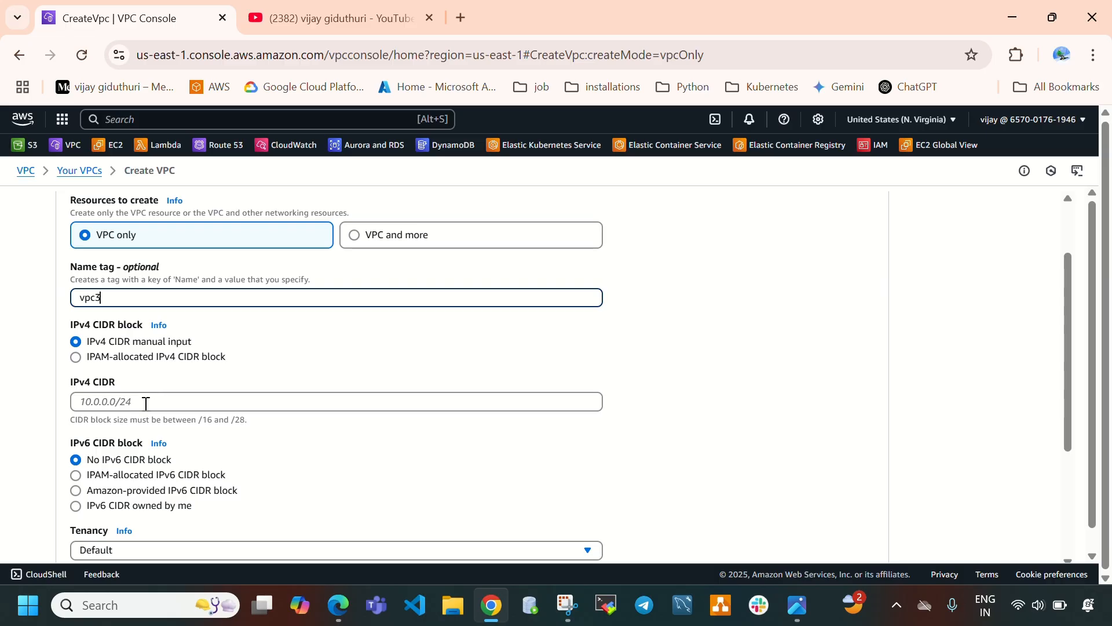
click(146, 404)
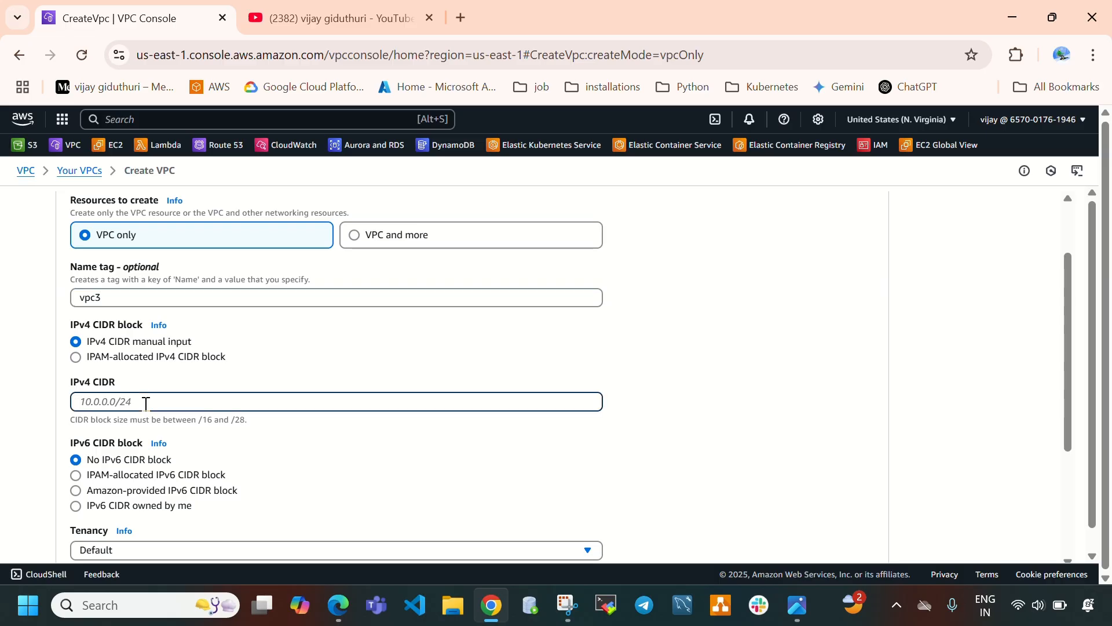
click(78, 171)
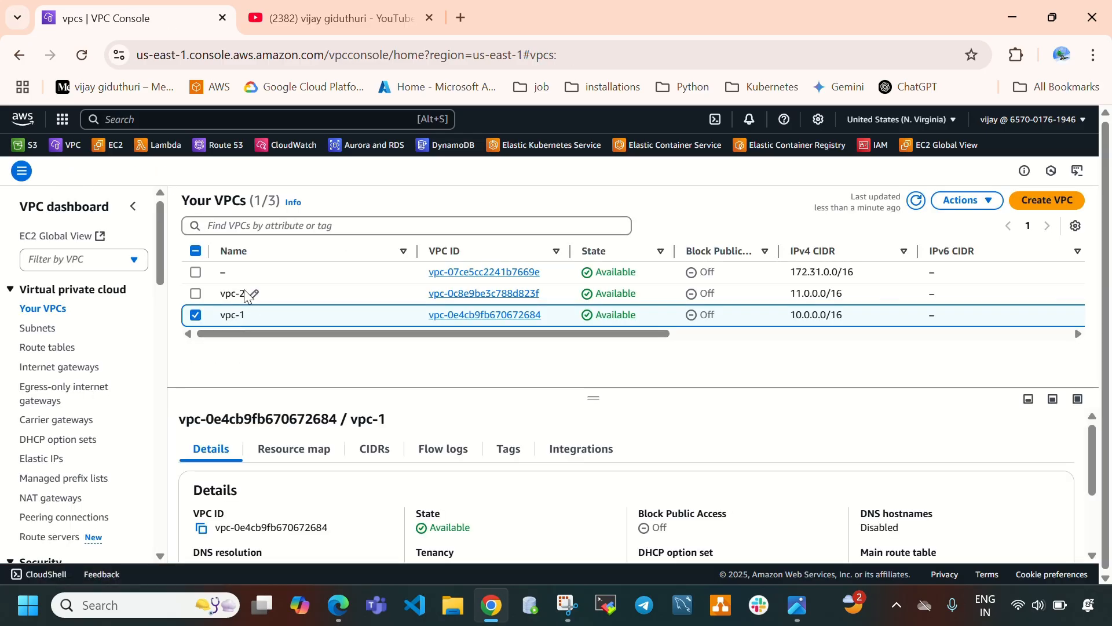
Create a VPC named vpc-3 with IPv4 CIDR block 12.0.0.0/16.
click(1049, 200)
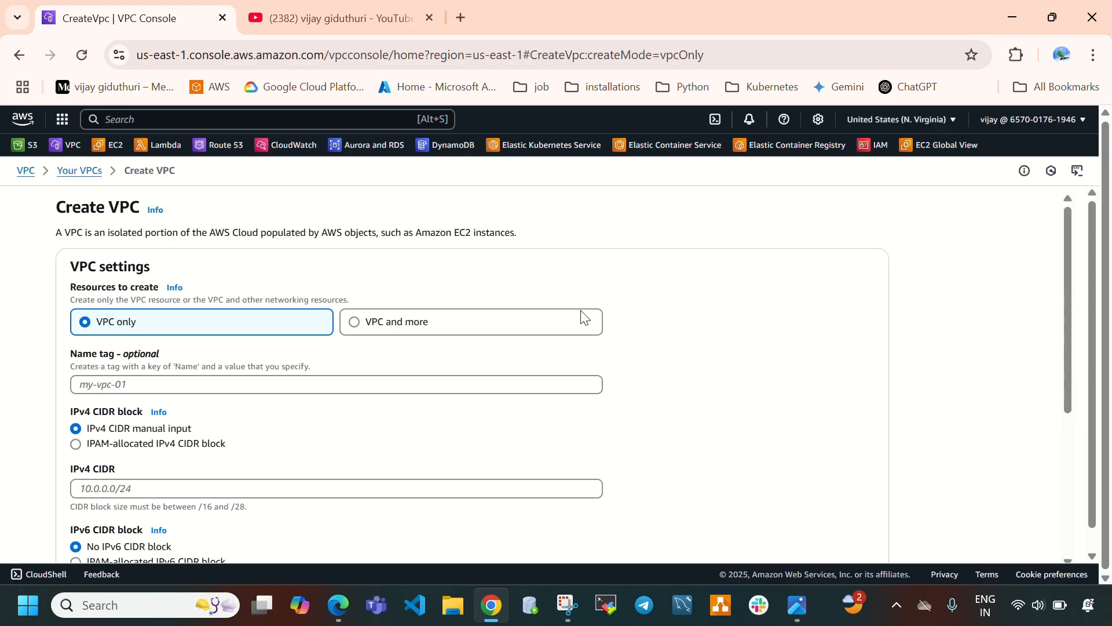
click(257, 380)
text(vpc-3)
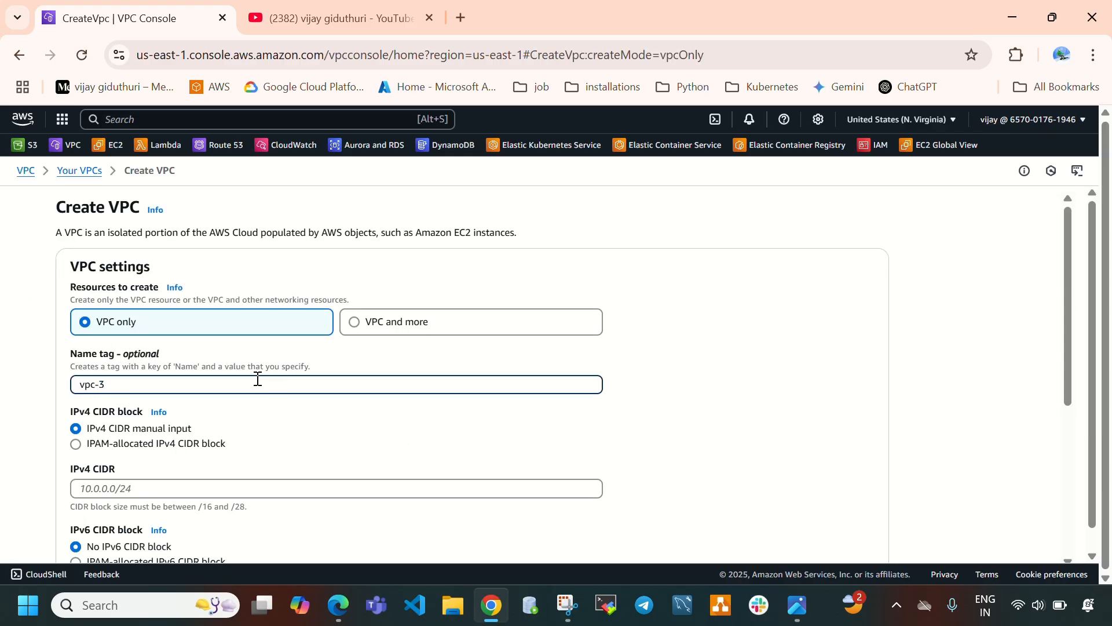
click(188, 494)
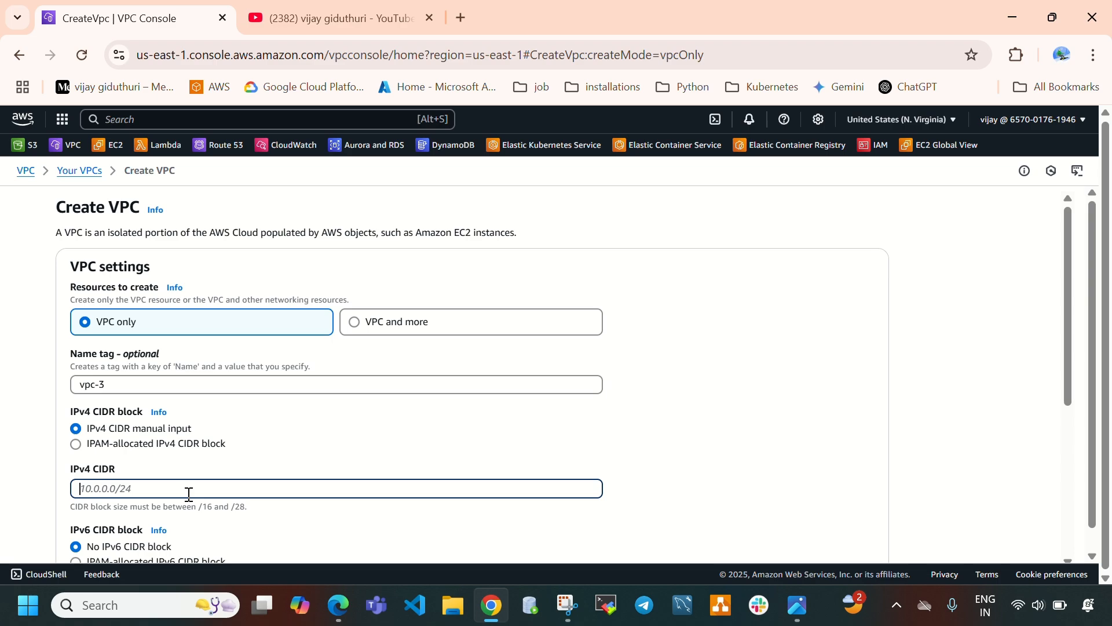
text(12.0.0.0/16)
scroll(189, 493, down, 5)
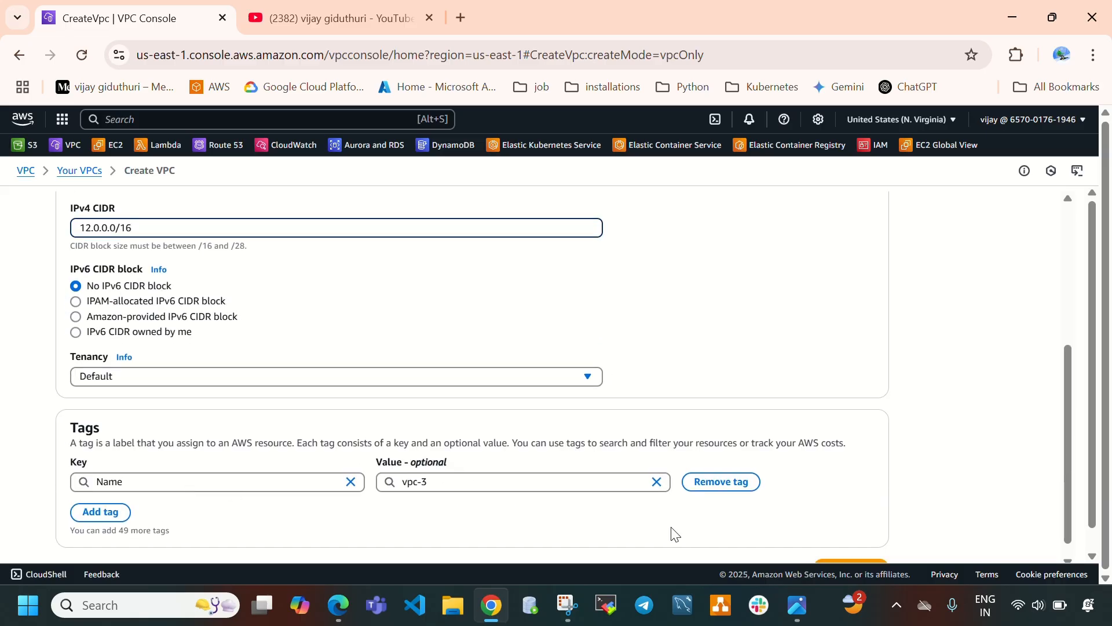
scroll(753, 522, down, 1)
click(860, 544)
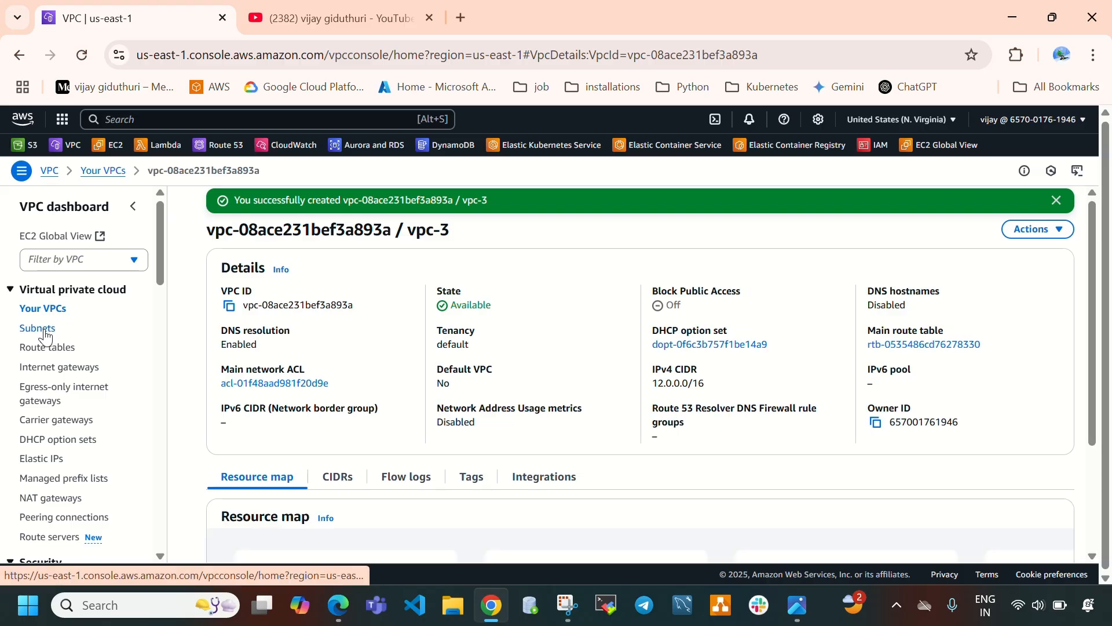
Create a subnet named vpc3-subnet in vpc-3, zone us-east-1a, with CIDR block 12.0.1.0/24.
click(45, 334)
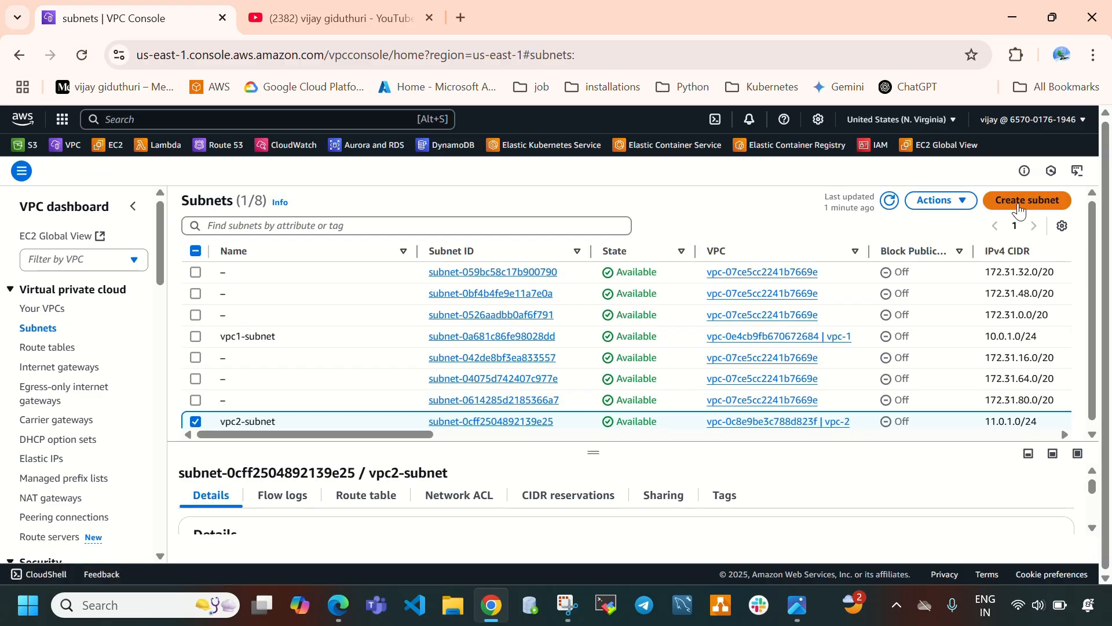
click(1015, 212)
click(313, 292)
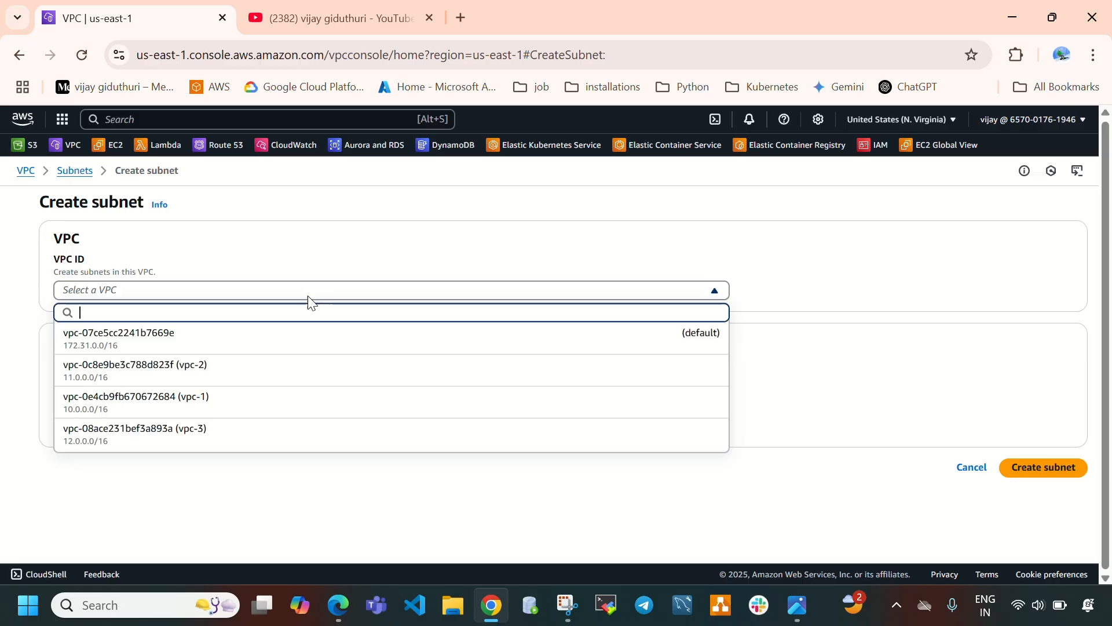
click(203, 439)
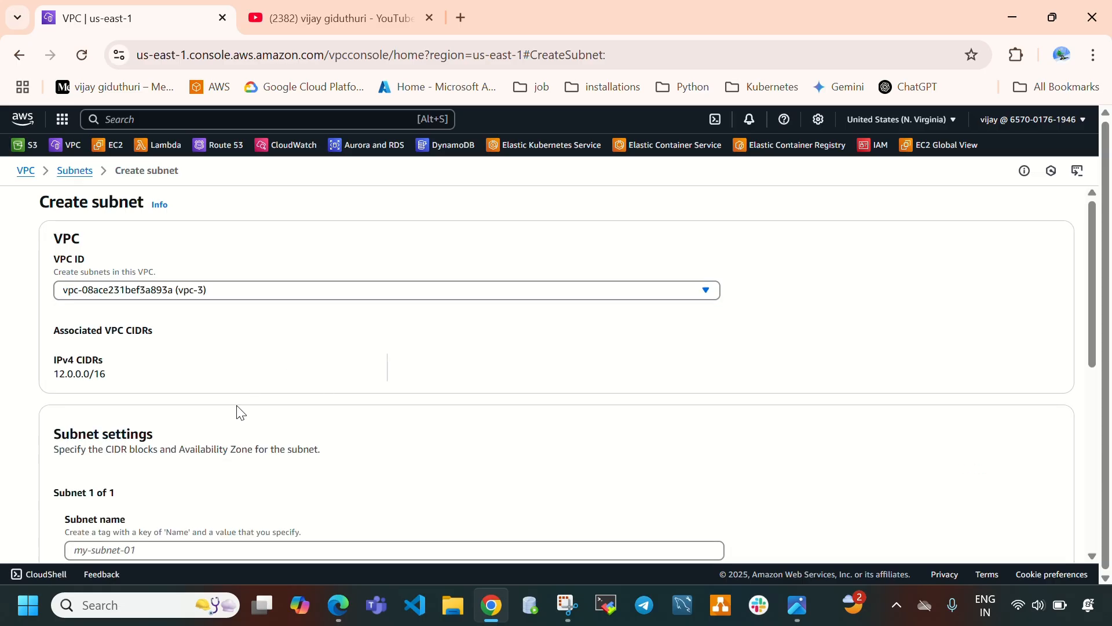
scroll(180, 360, down, 3)
click(180, 376)
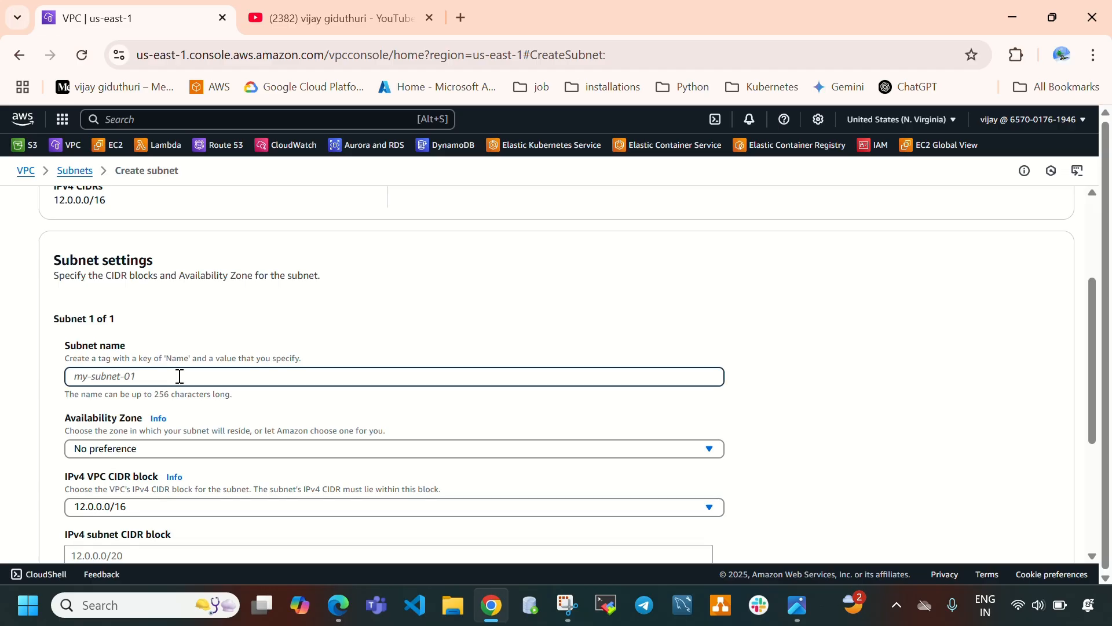
text(vpc3-subnet)
click(164, 447)
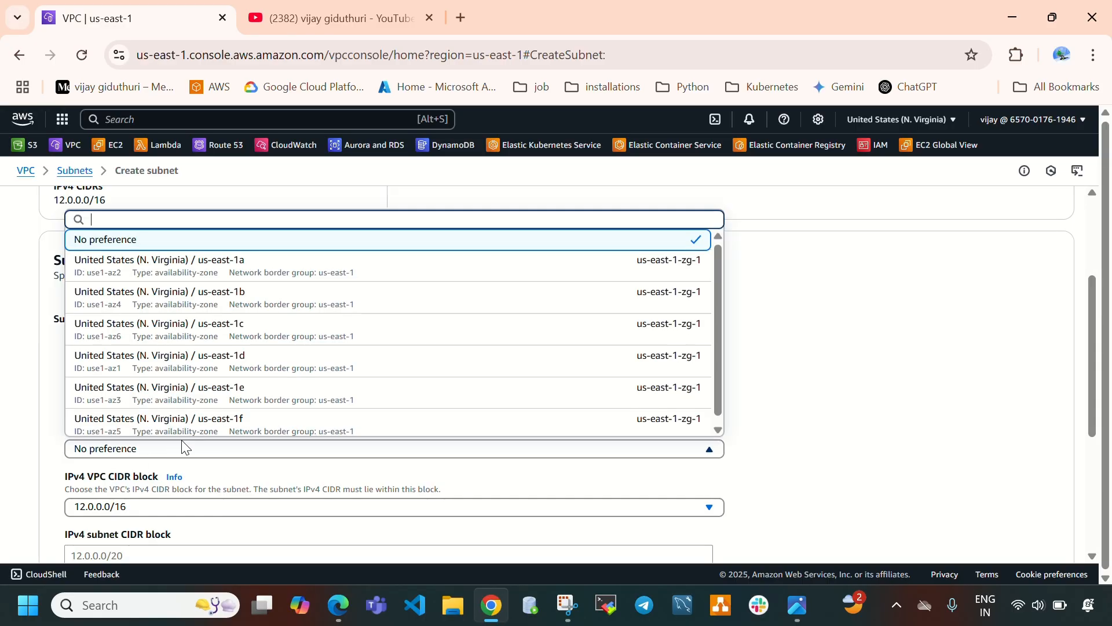
click(258, 271)
scroll(388, 313, down, 3)
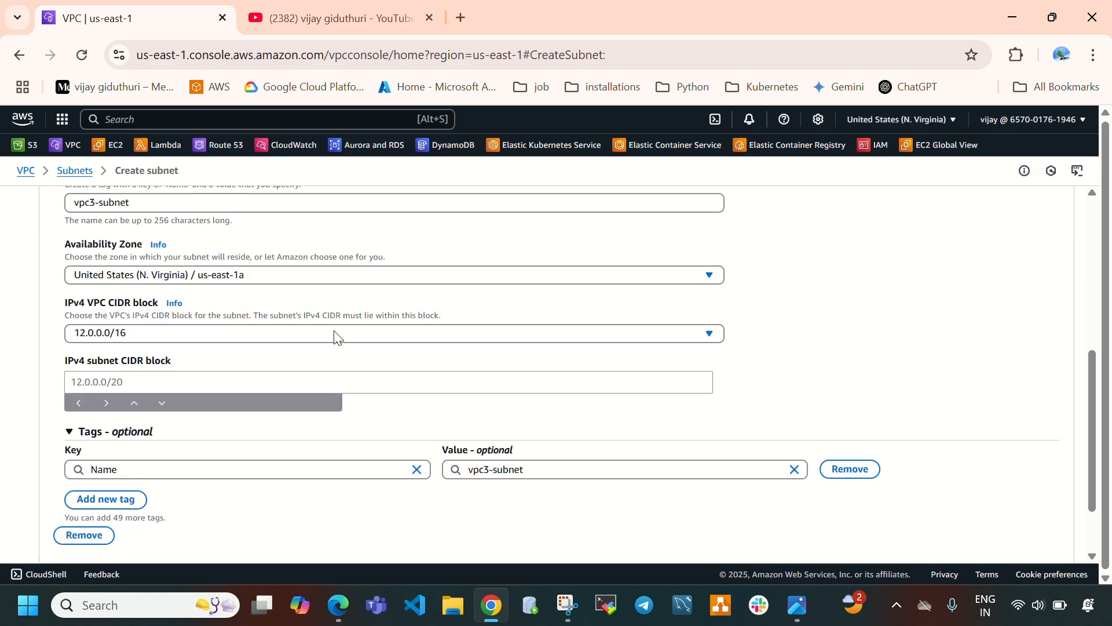
click(147, 384)
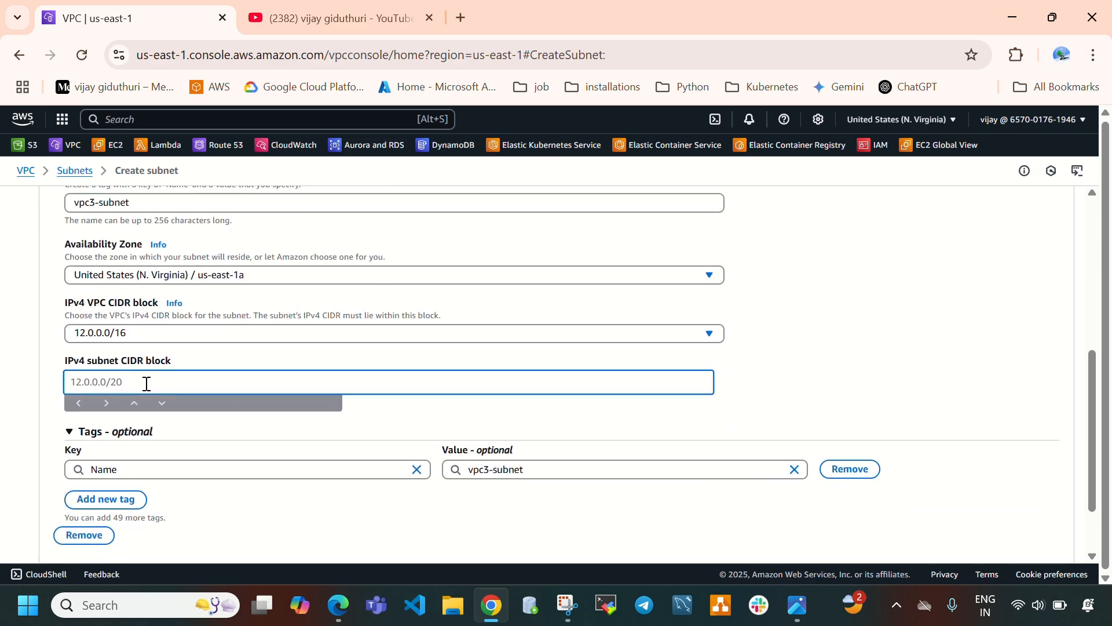
text(12.0.1.0/24)
scroll(338, 459, down, 2)
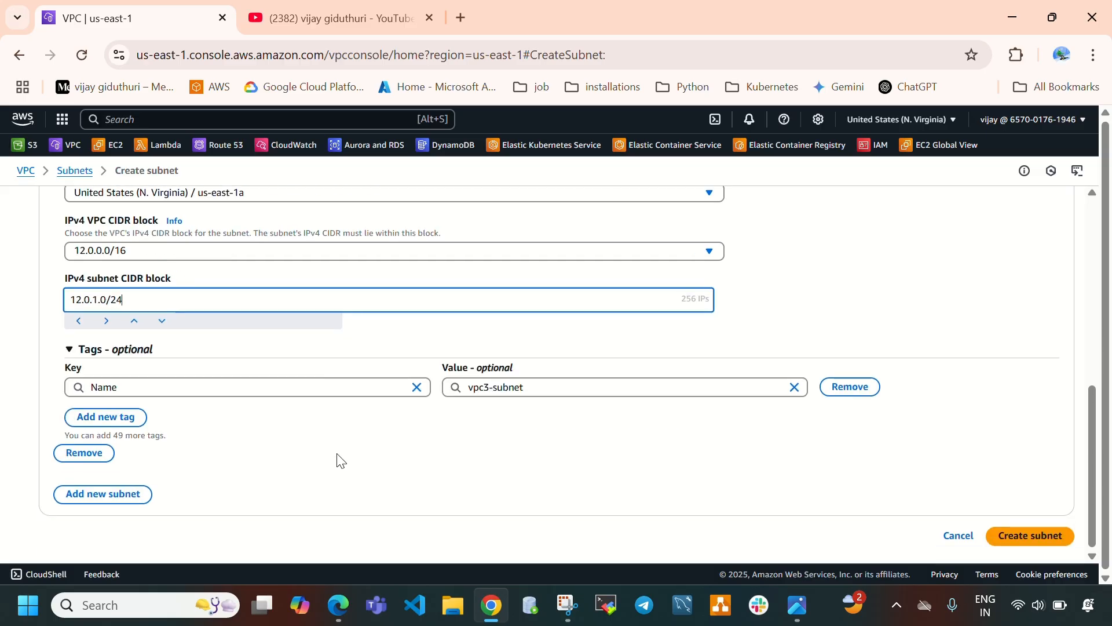
click(1055, 545)
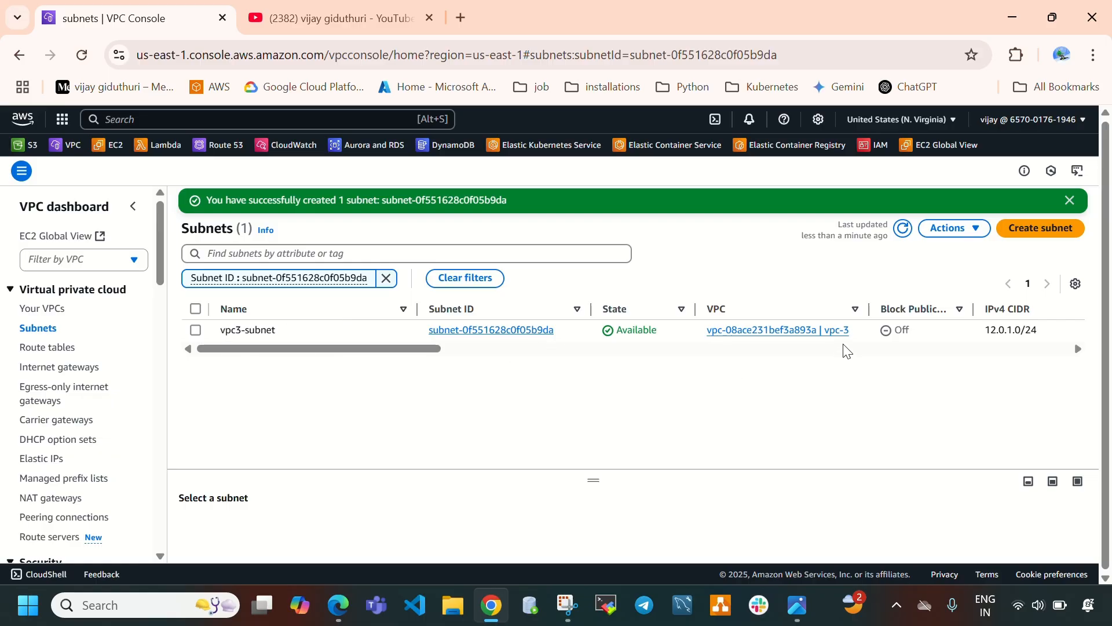
Create an internet gateway named vpc3-igw.
drag(860, 347, 704, 330)
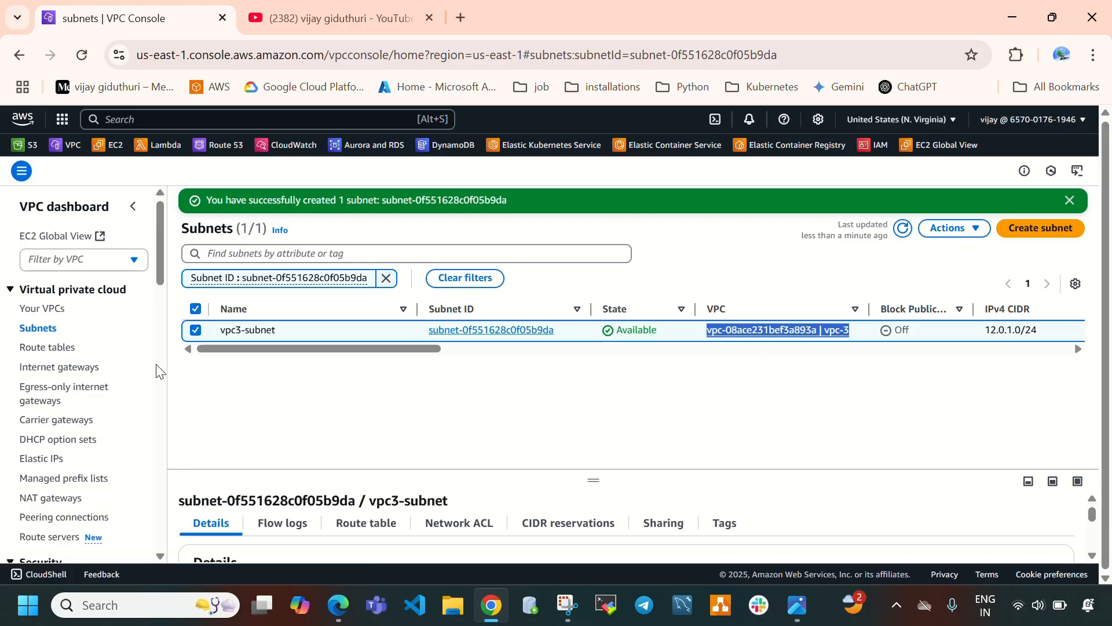
click(64, 375)
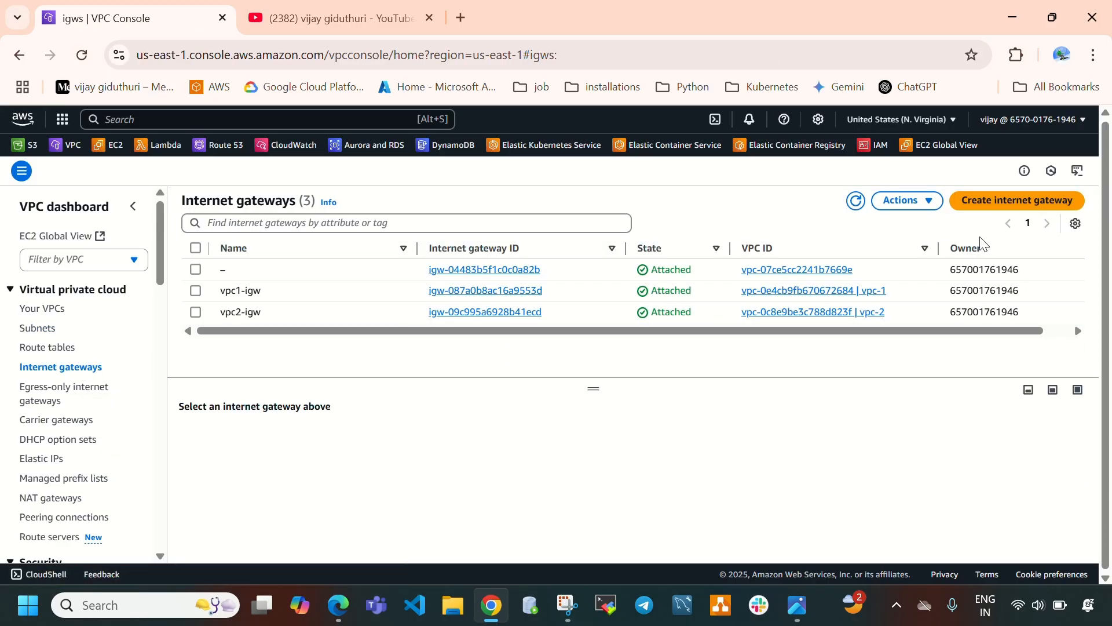
click(1009, 213)
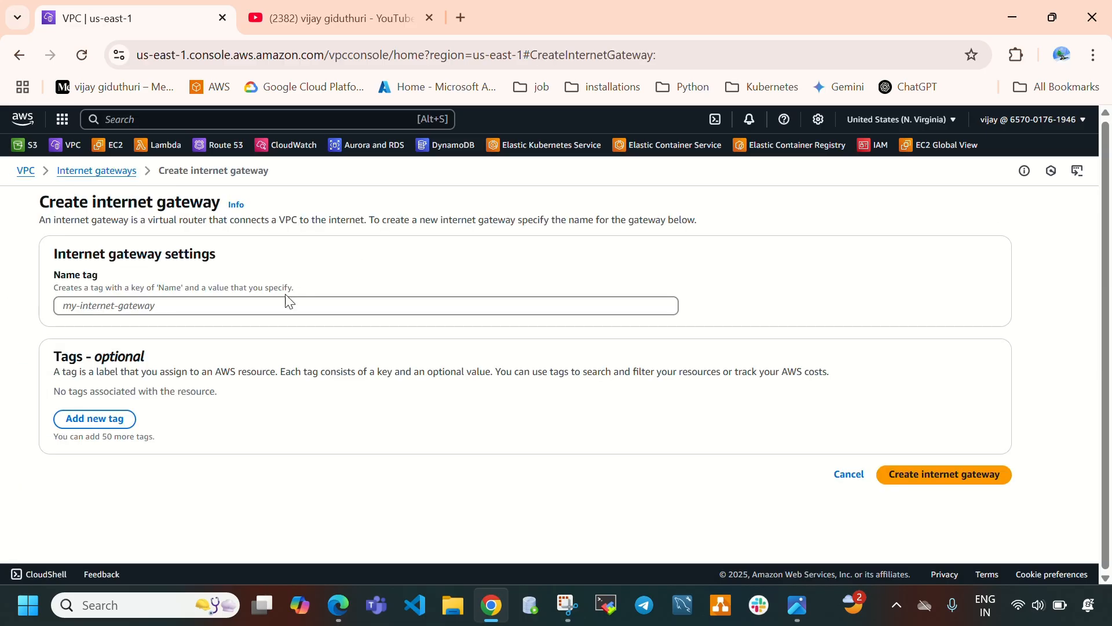
click(285, 299)
text(vpc)
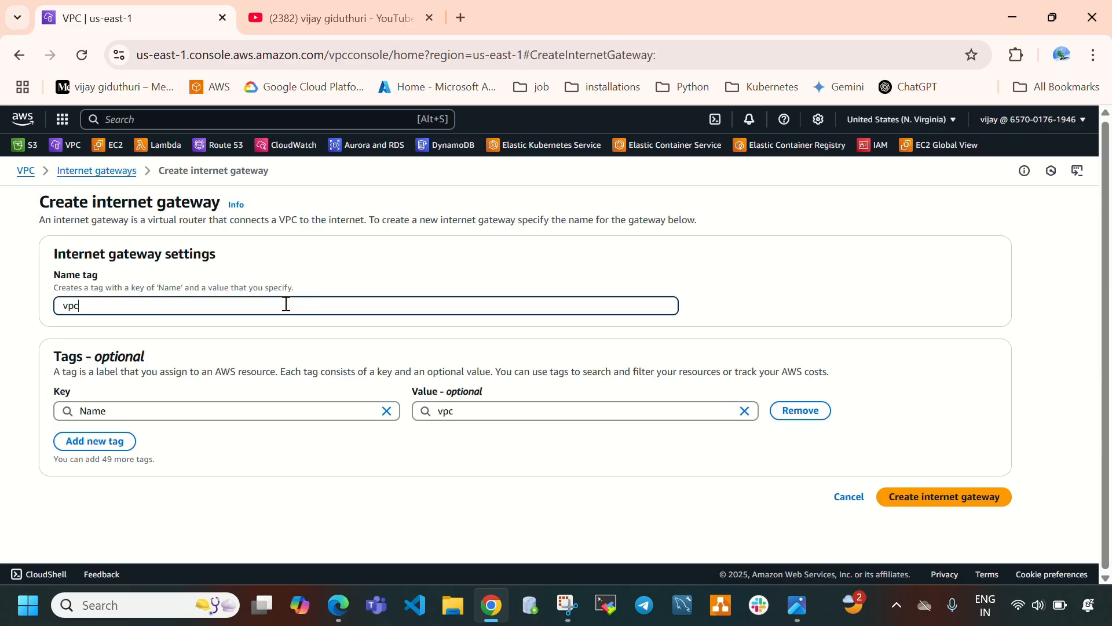
text(3-igw)
click(959, 500)
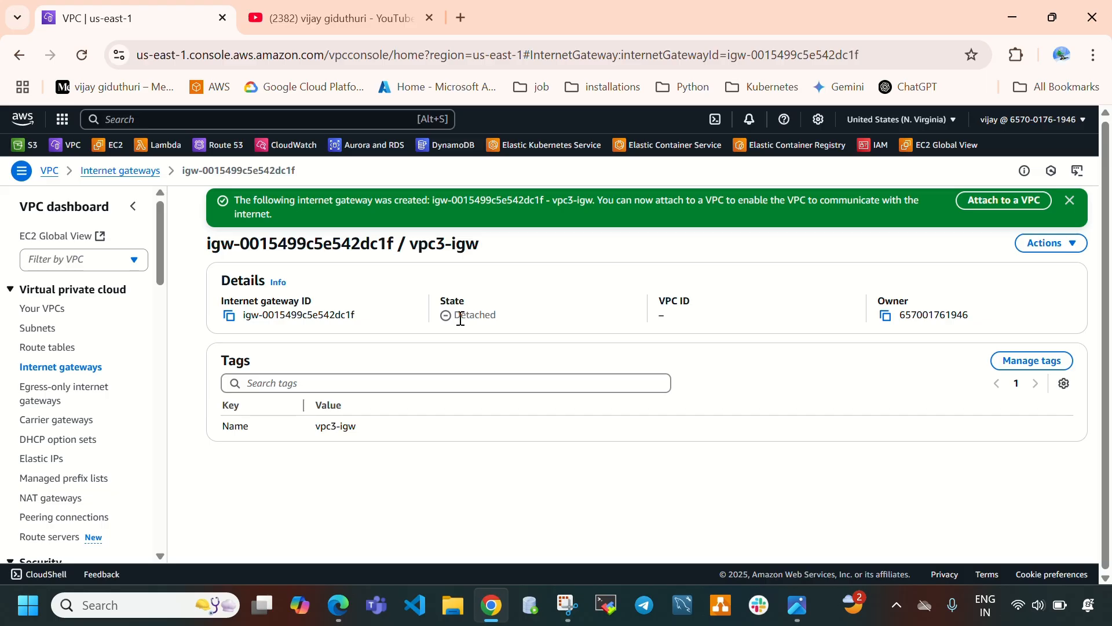
Attach the internet gateway vpc3-igw to vpc-3.
double_click(461, 319)
click(1007, 202)
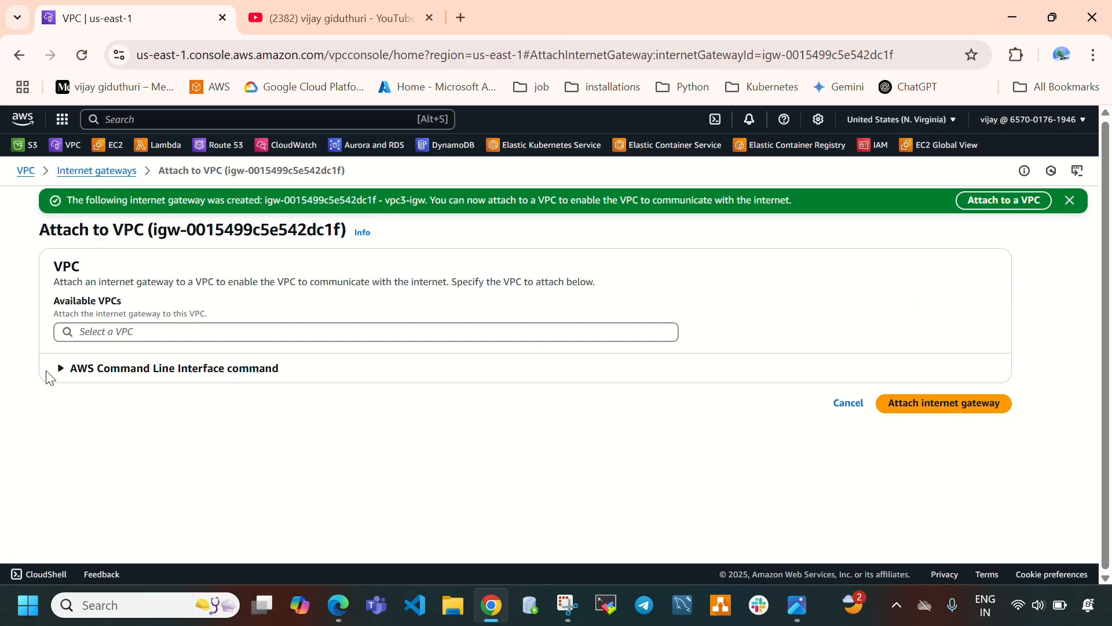
click(85, 331)
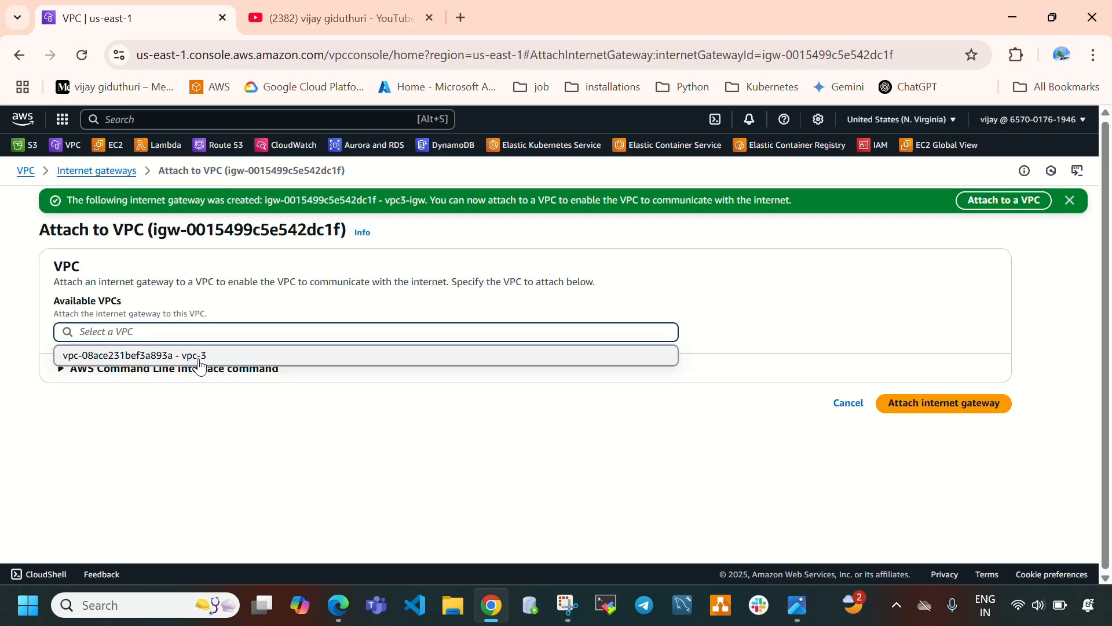
click(200, 358)
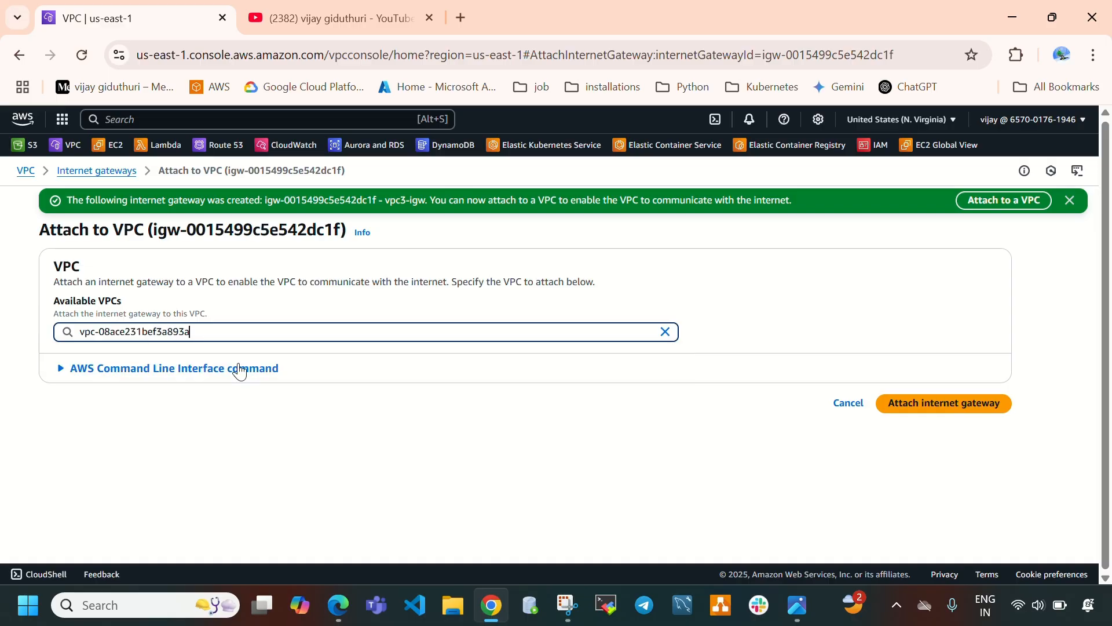
click(941, 404)
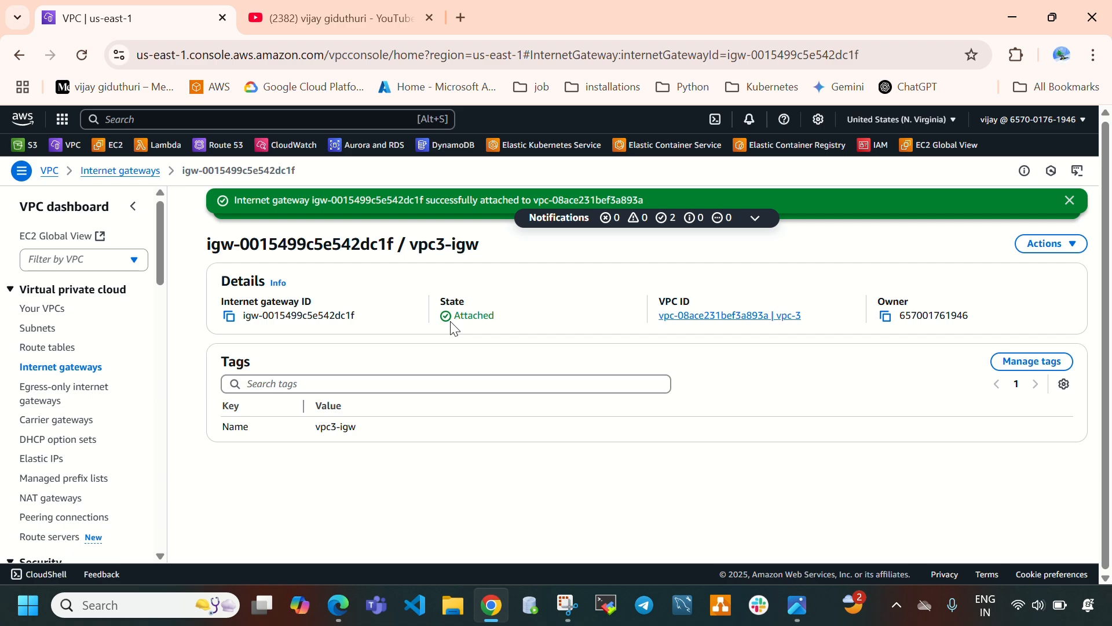
drag(455, 319, 493, 318)
drag(826, 325, 656, 339)
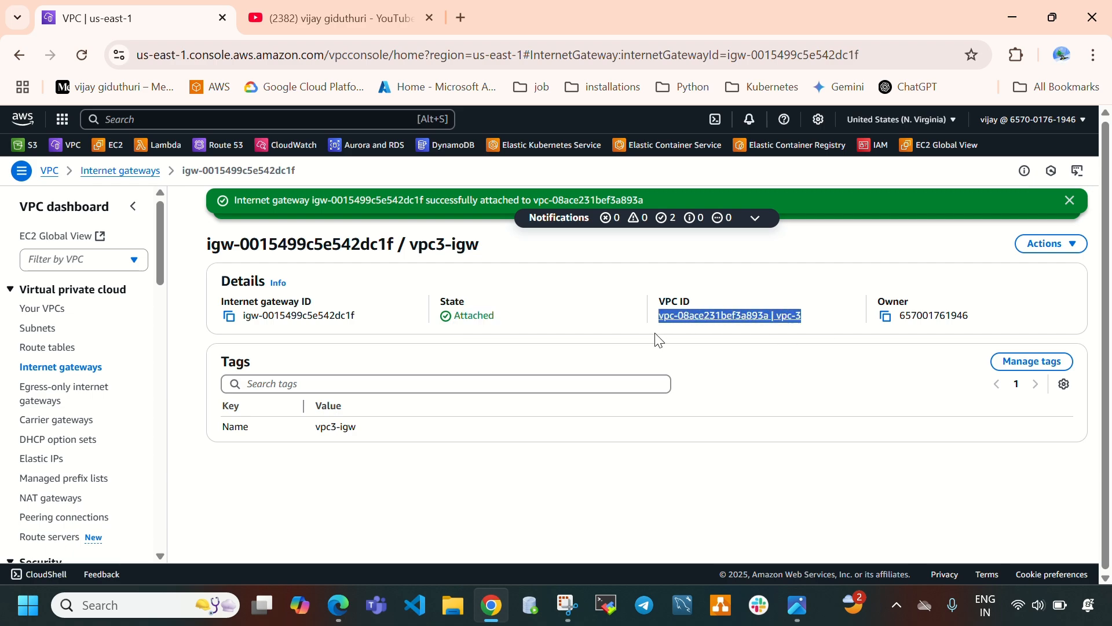
Create a route table named vpc3-rt in vpc-3.
click(57, 349)
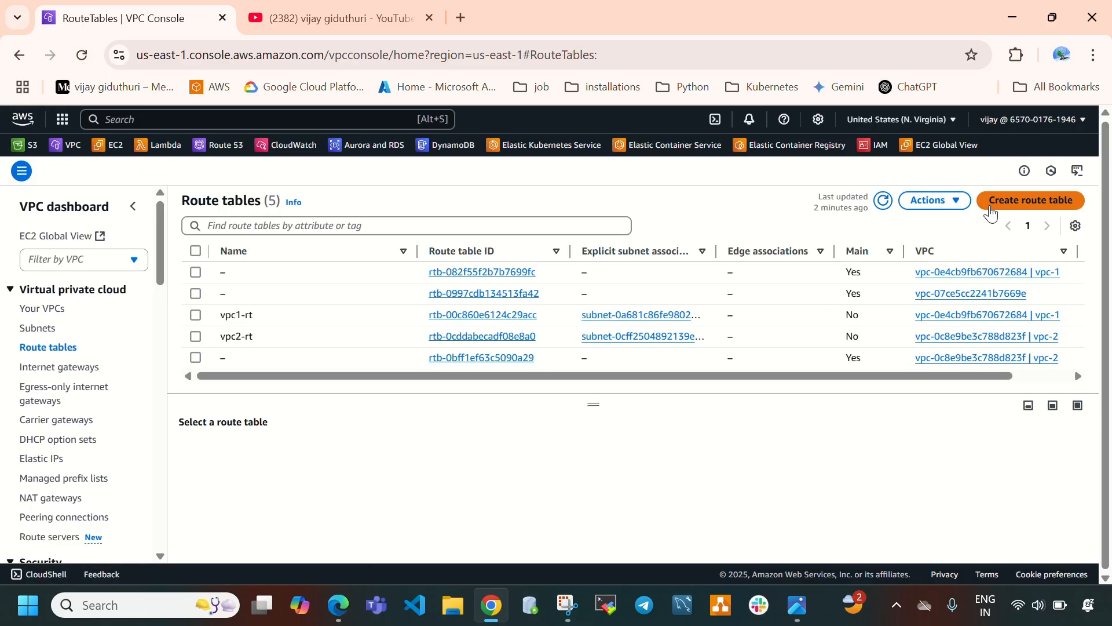
click(989, 209)
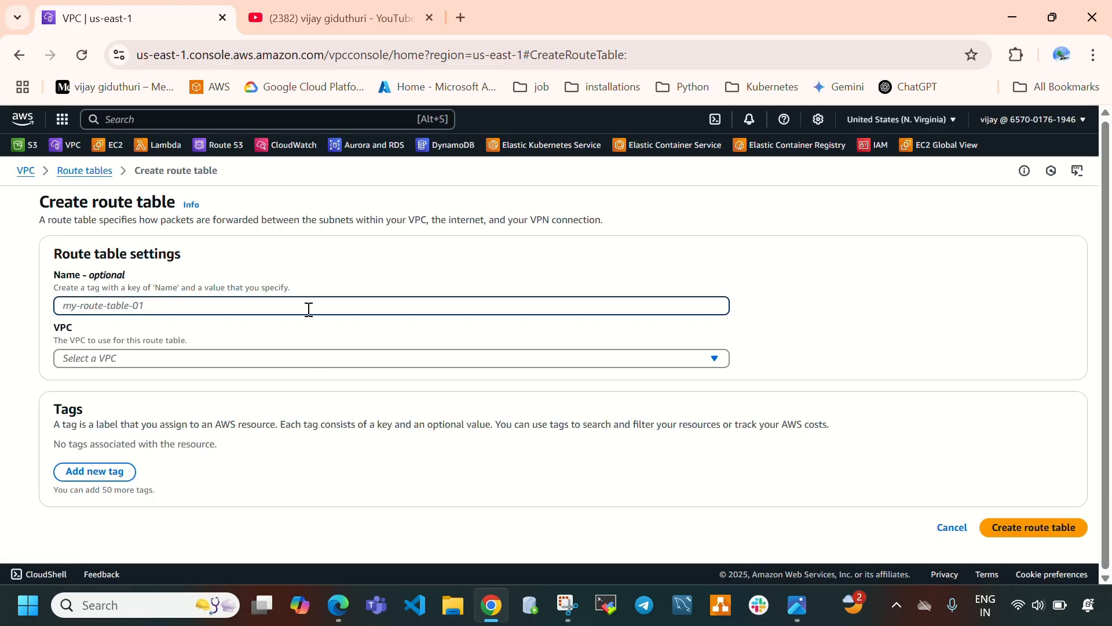
text(vp)
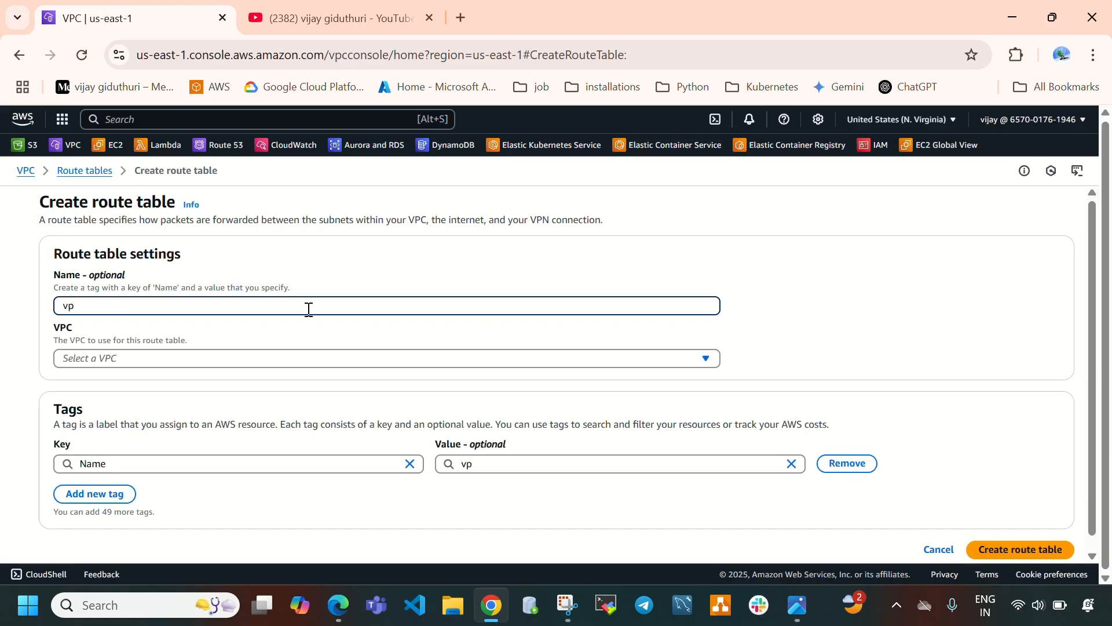
text(c3-rt)
click(239, 363)
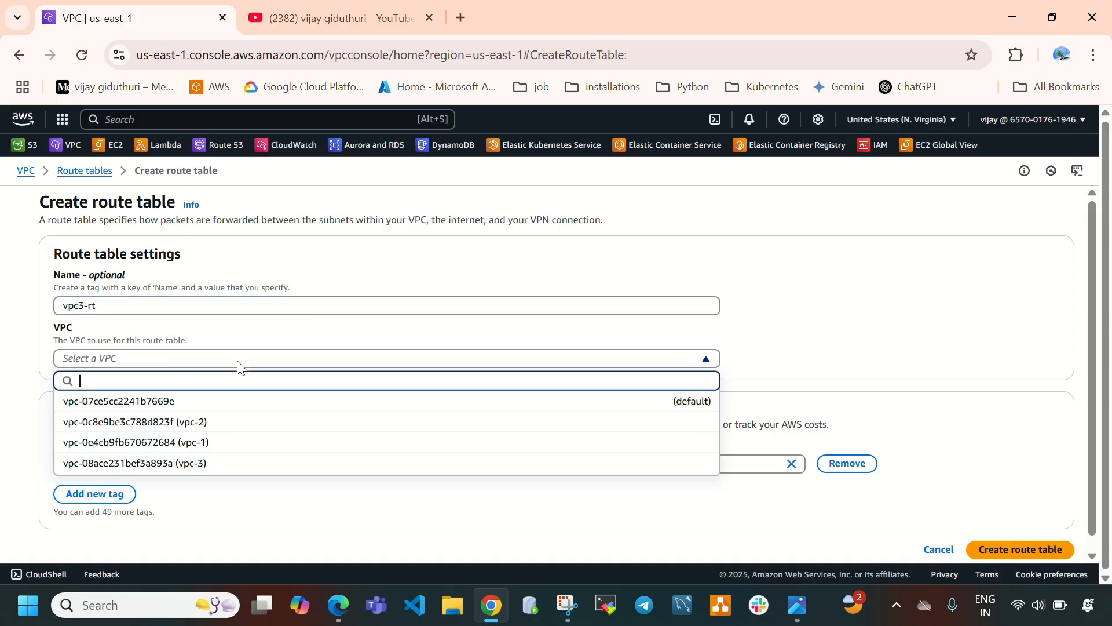
click(217, 461)
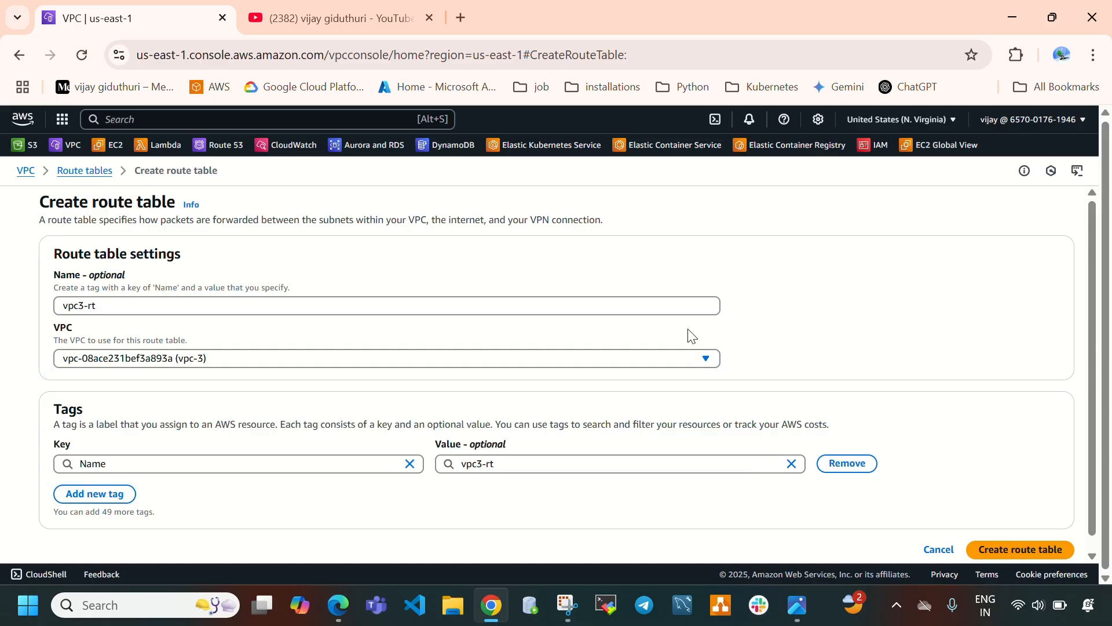
scroll(691, 336, down, 1)
click(1011, 537)
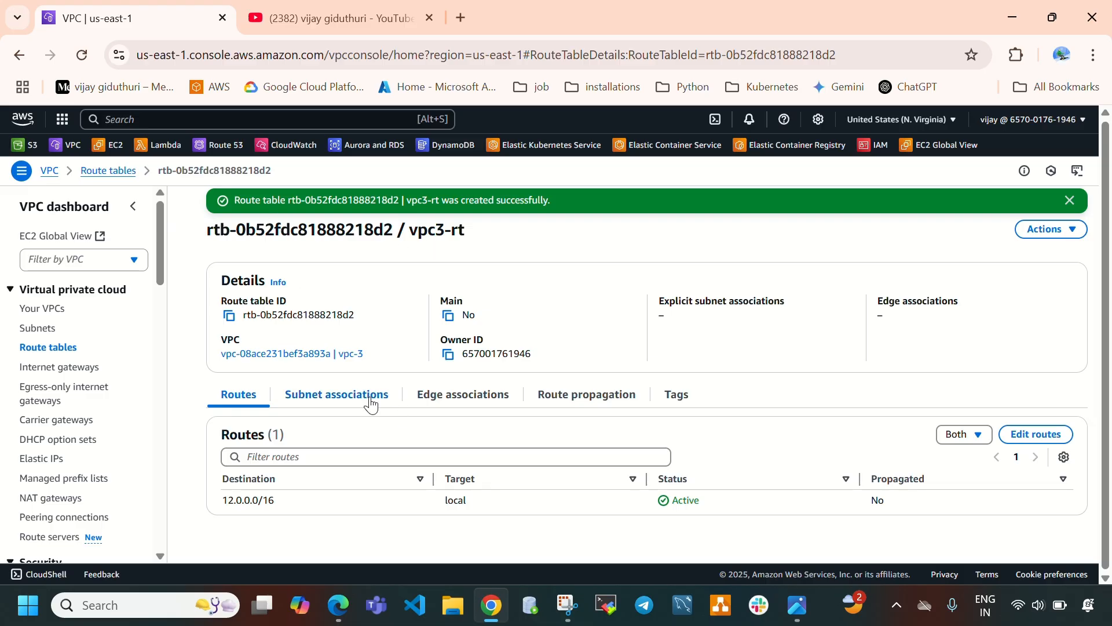
Associate vpc3-subnet explicitly with the vpc3-rt route table.
click(347, 398)
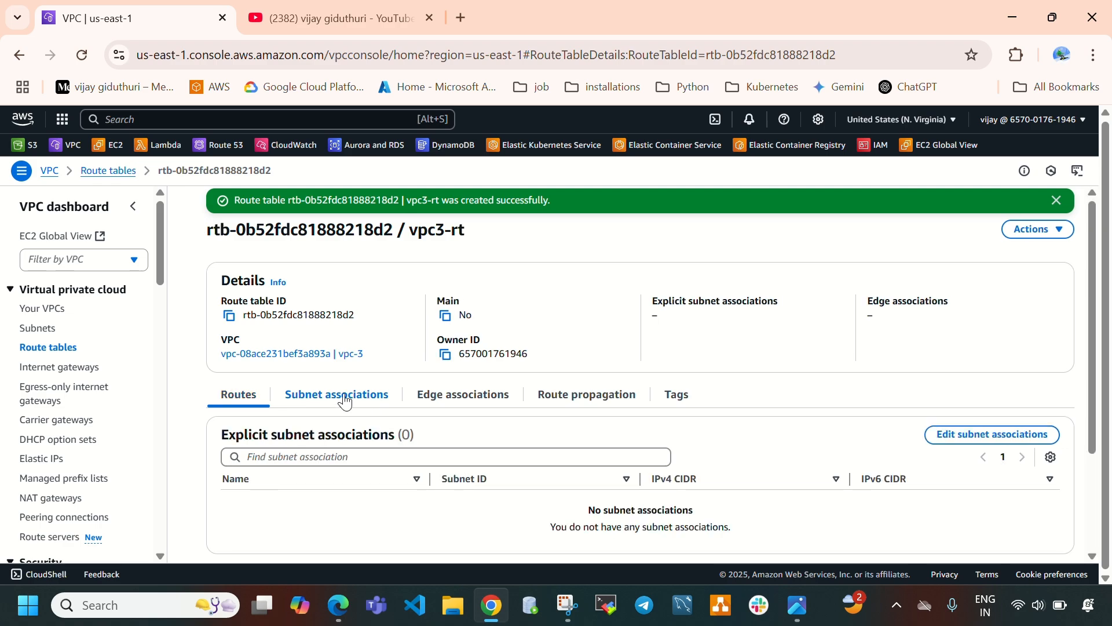
scroll(812, 473, down, 3)
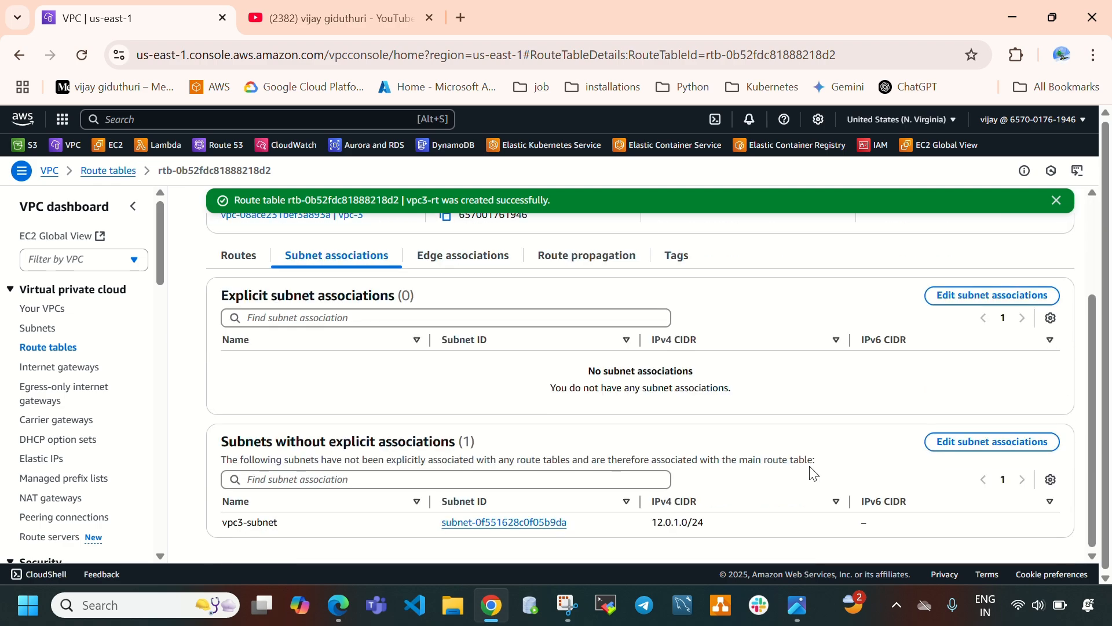
drag(297, 529, 217, 520)
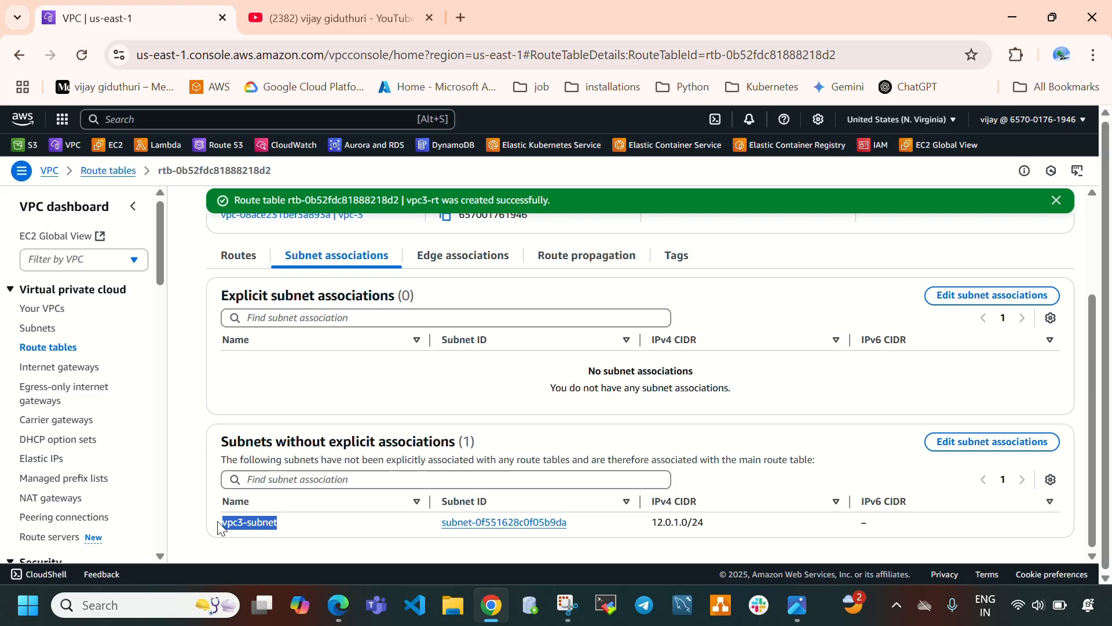
scroll(400, 361, up, 2)
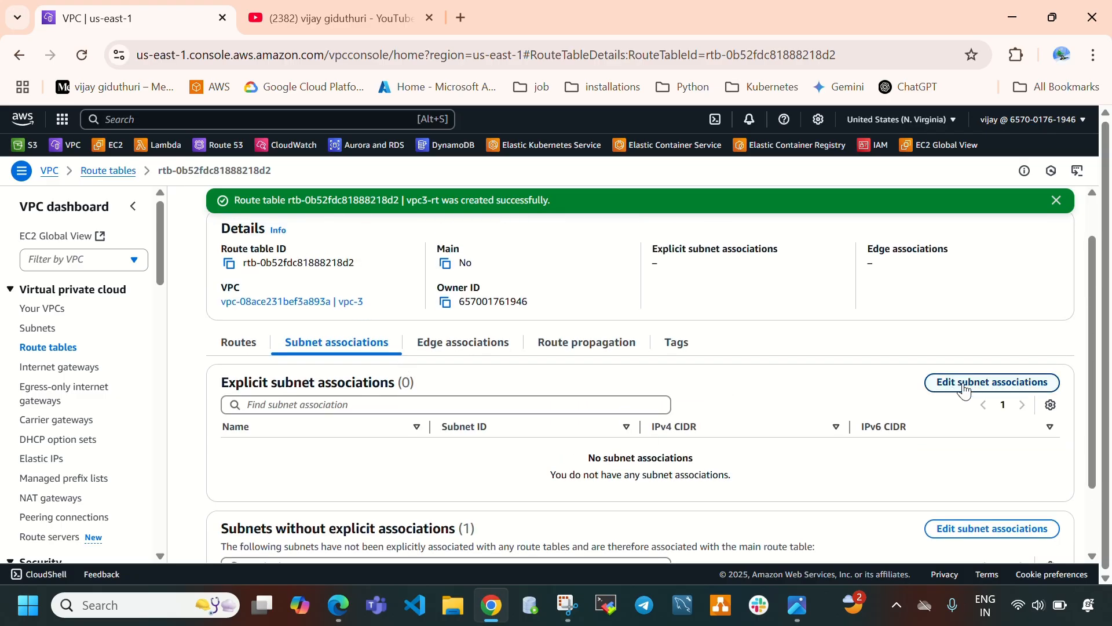
click(1001, 389)
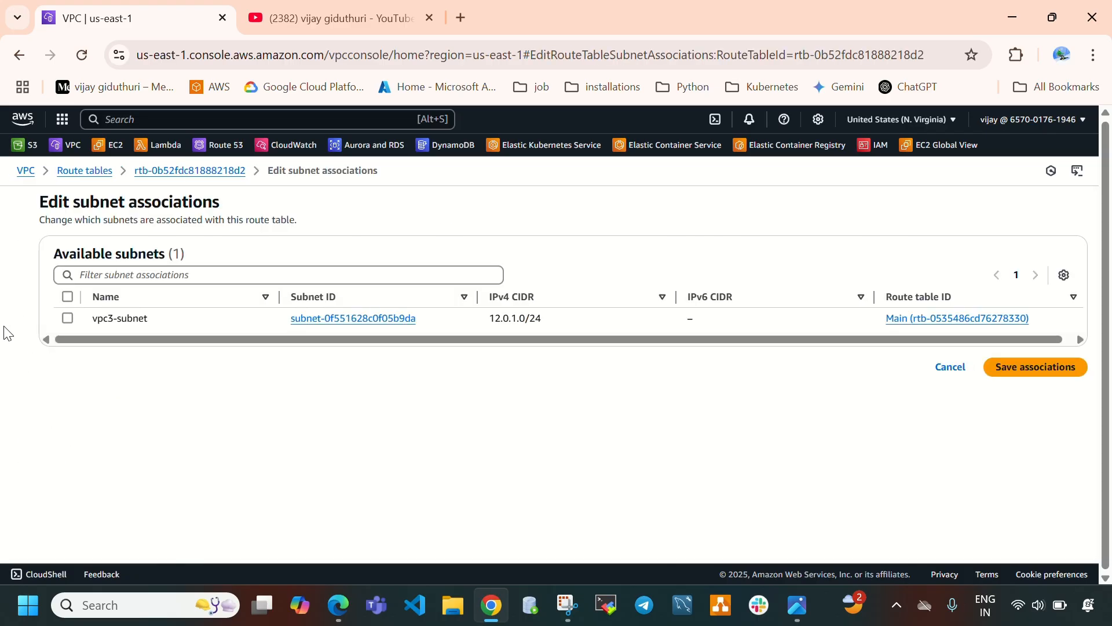
click(68, 318)
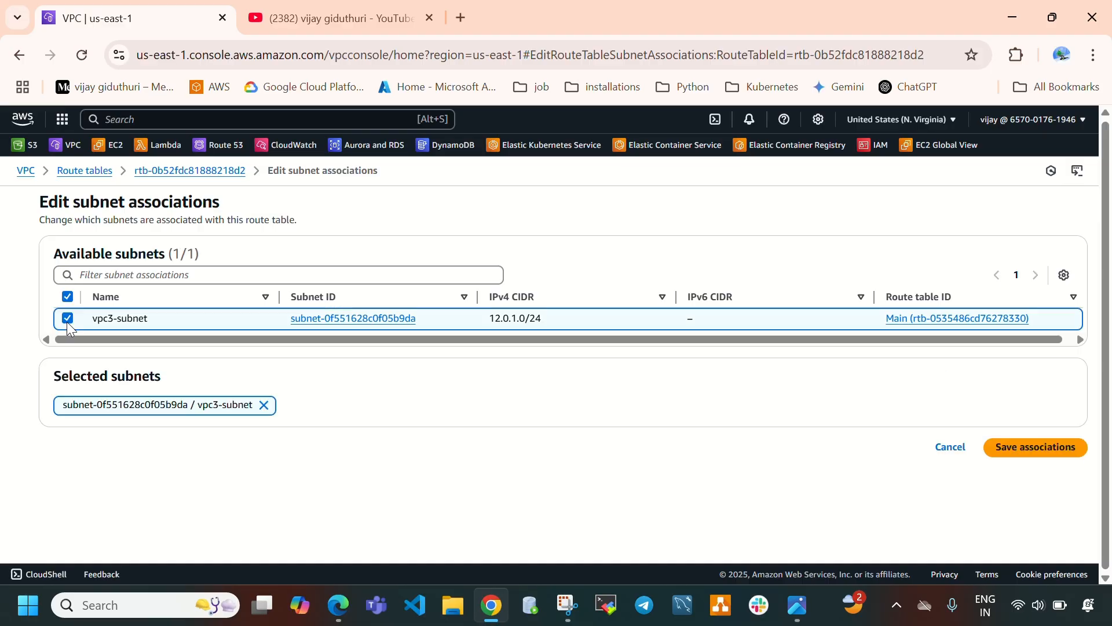
click(1043, 454)
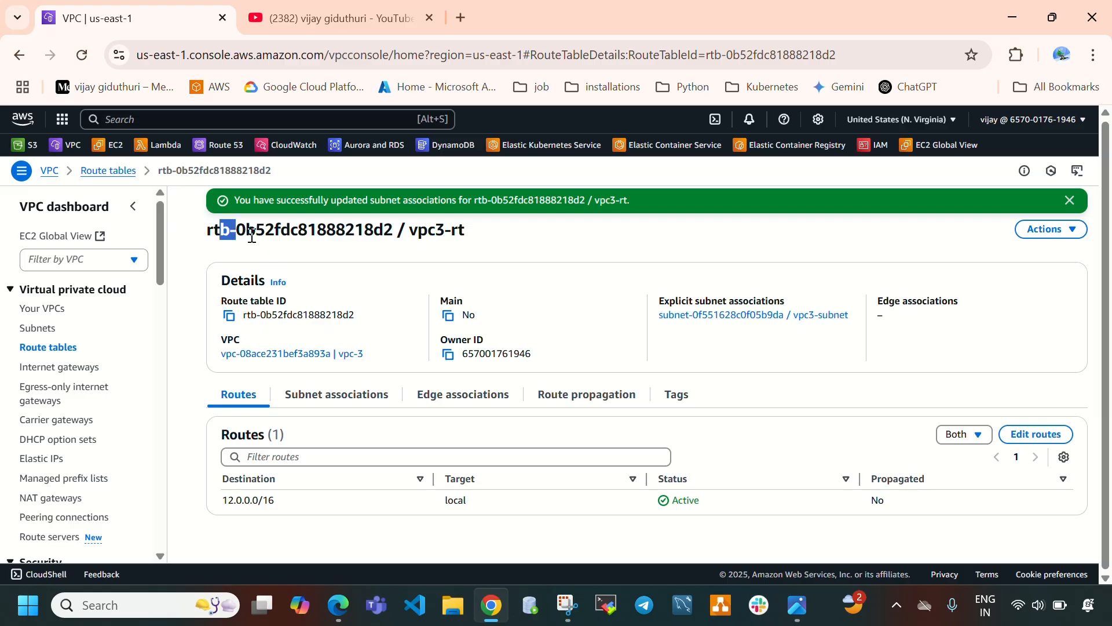
drag(220, 231, 358, 240)
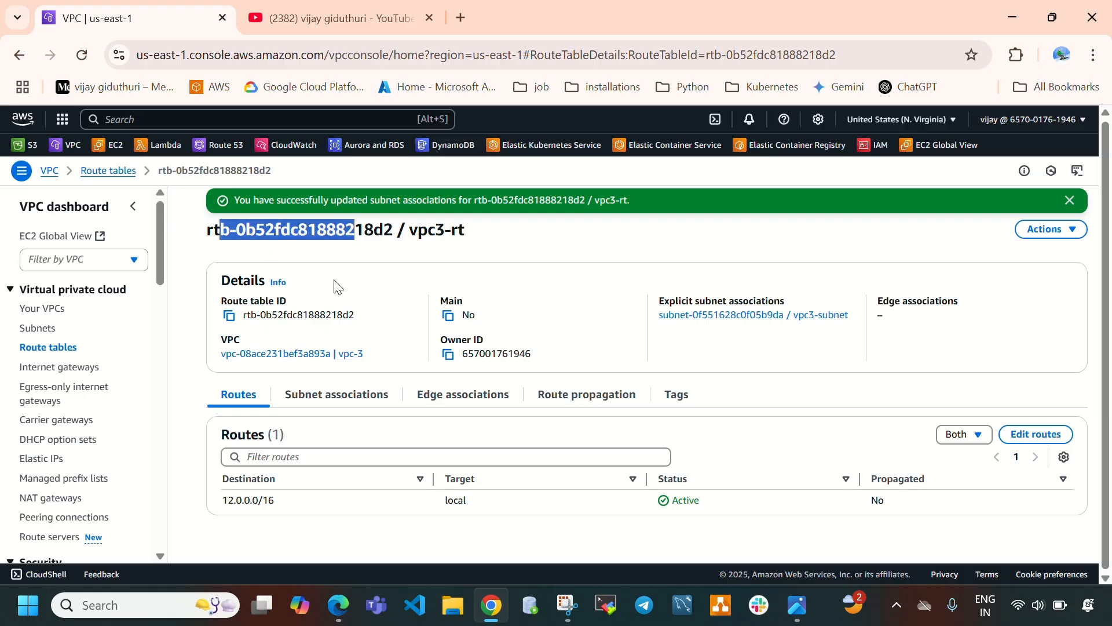
click(350, 406)
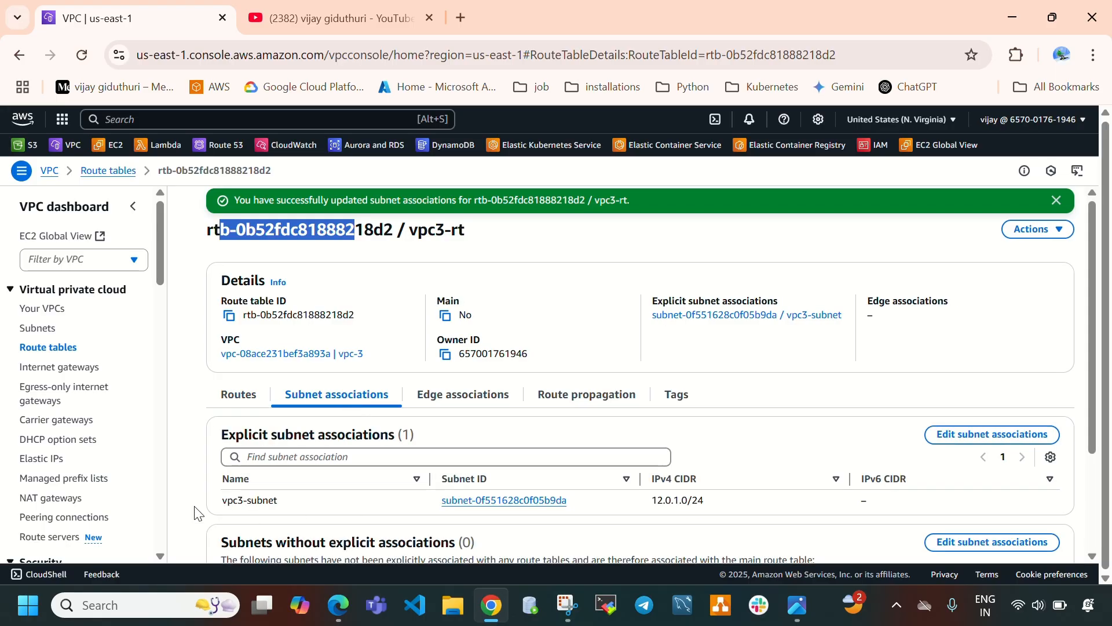
drag(181, 510, 899, 497)
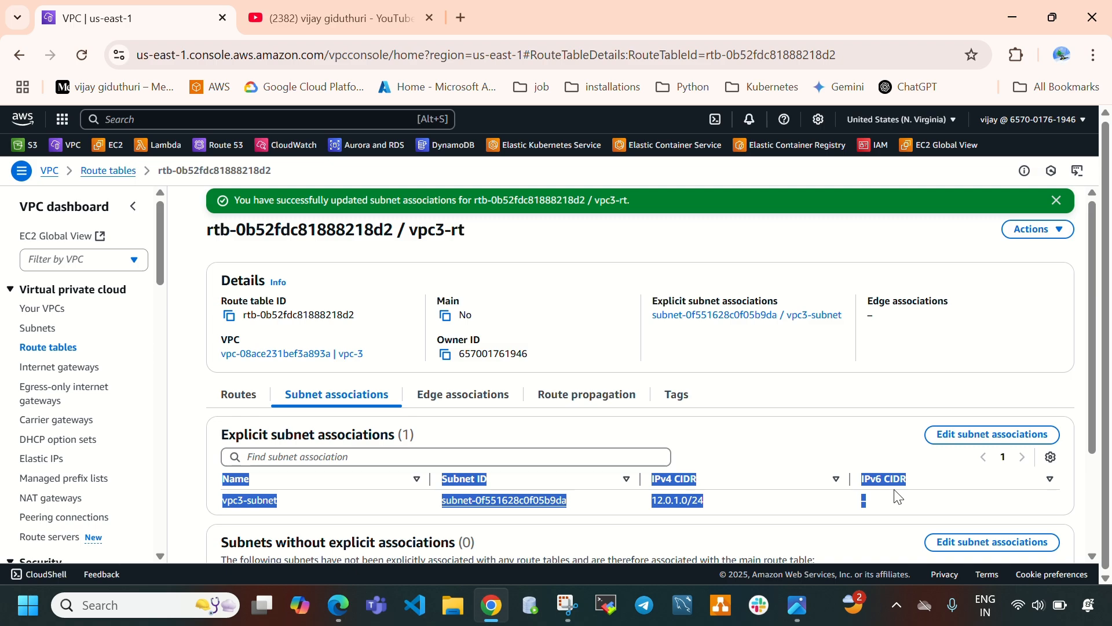
Add a route in vpc3-rt sending 0.0.0.0/0 to the vpc3-igw internet gateway.
click(244, 402)
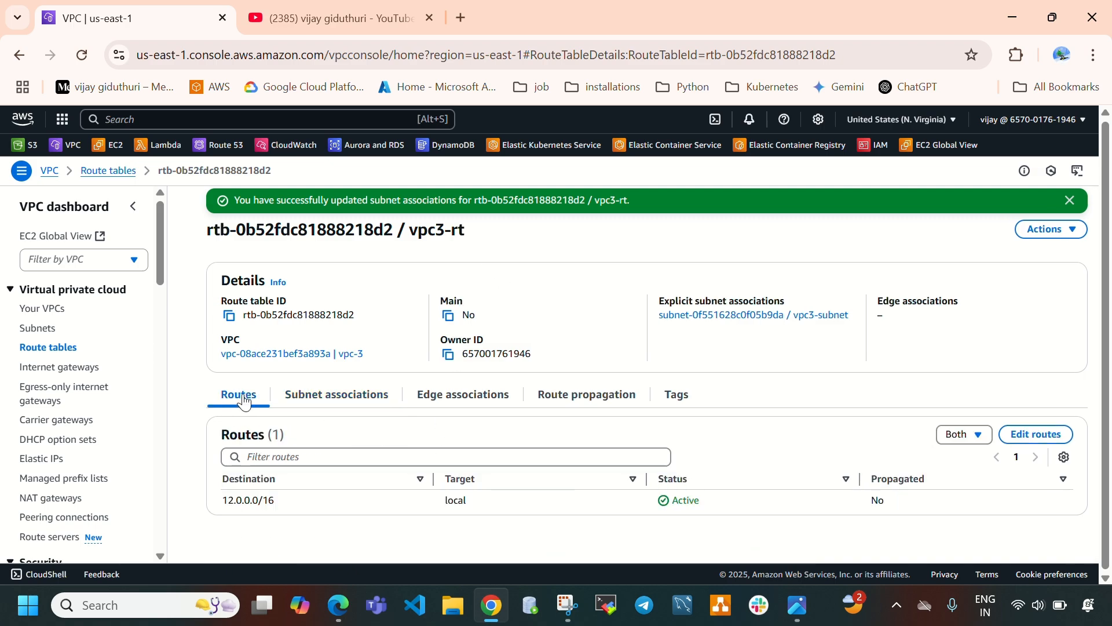
click(1040, 435)
click(102, 324)
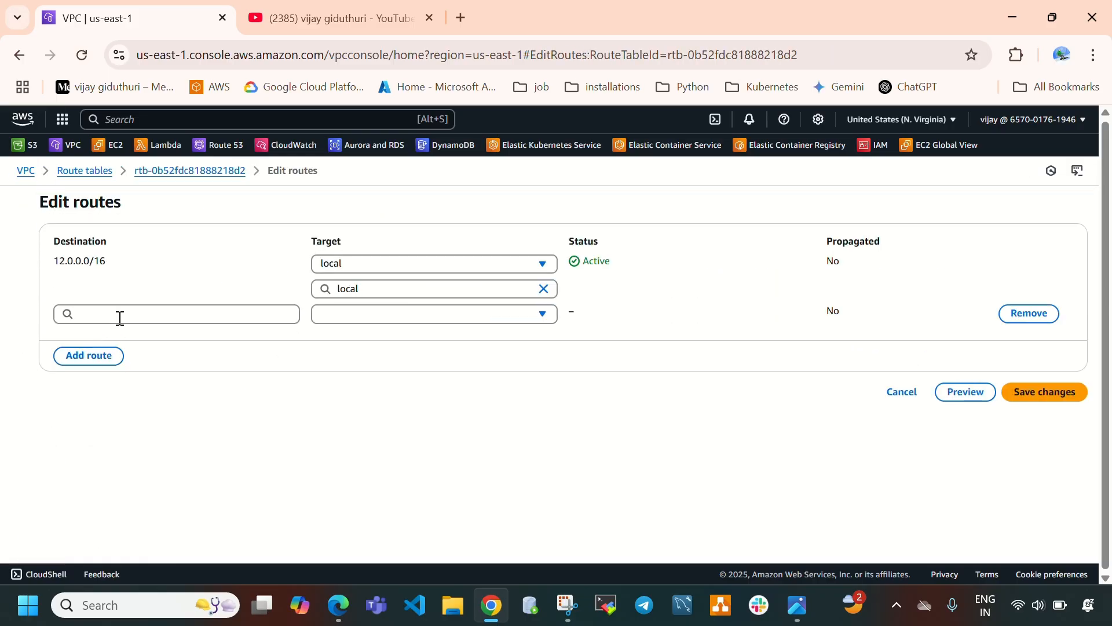
click(116, 315)
click(128, 337)
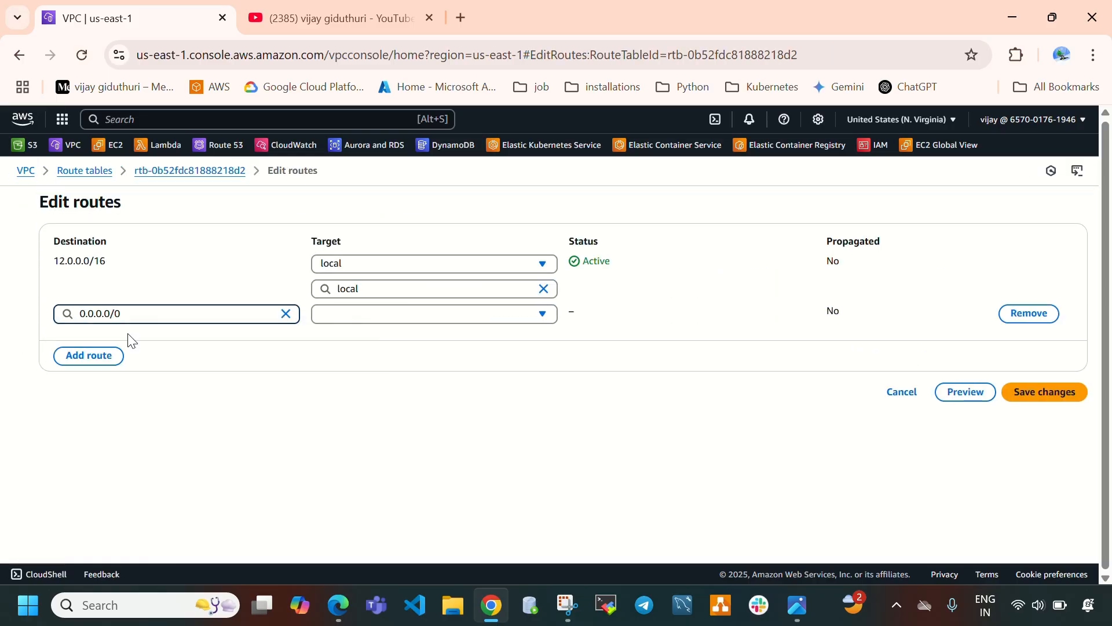
click(382, 313)
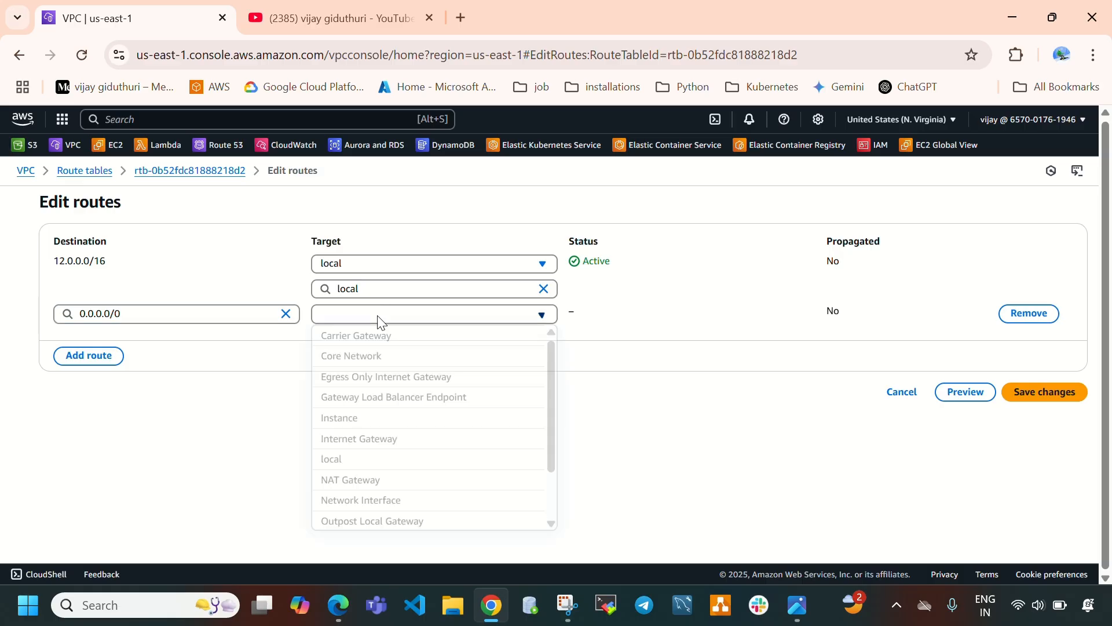
scroll(367, 405, down, 2)
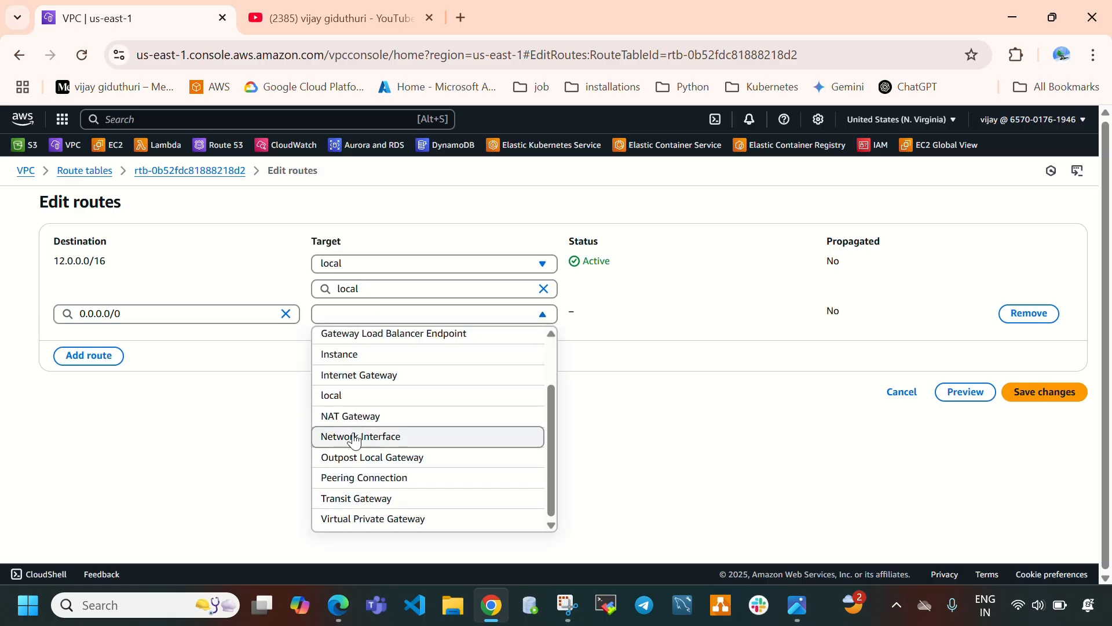
click(364, 377)
click(405, 336)
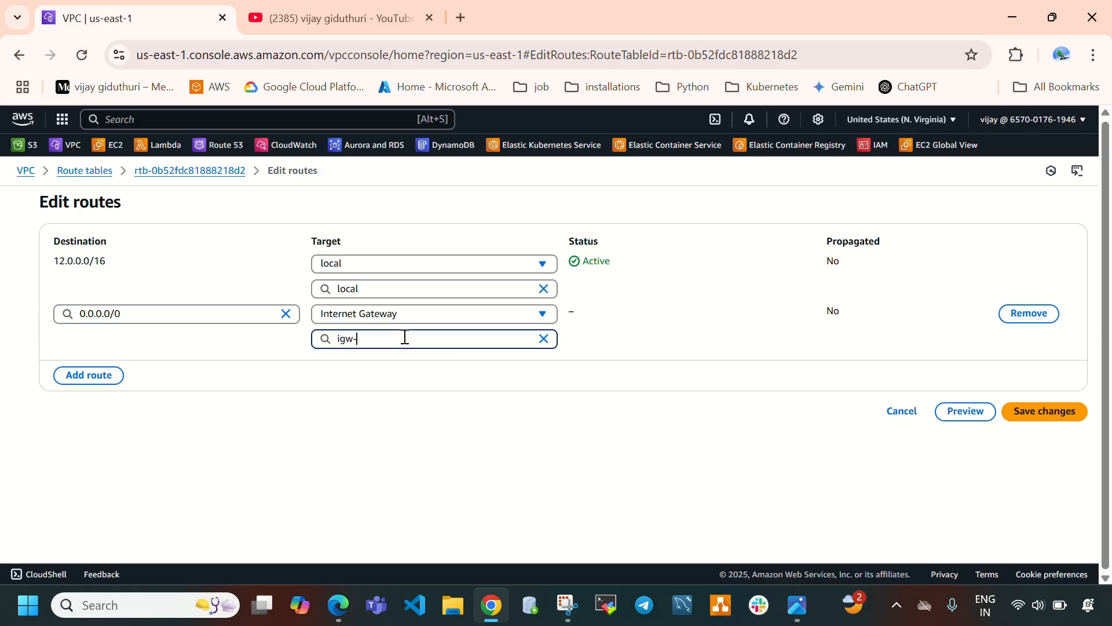
click(409, 383)
click(1040, 413)
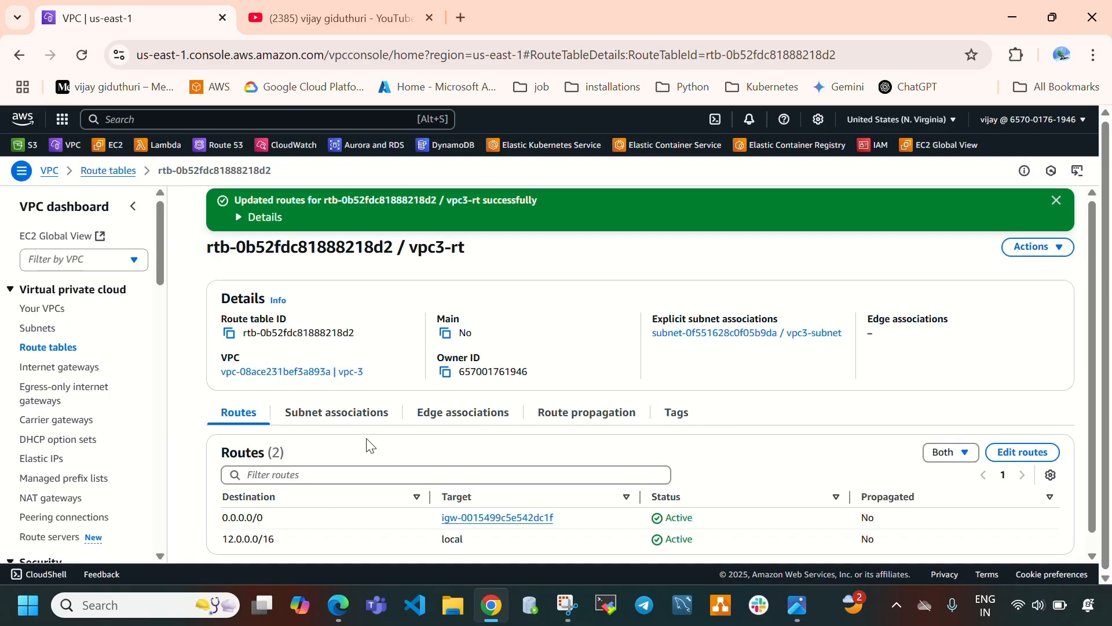
Check the architecture diagram, then open the EC2 console in a new tab and go to Instances.
scroll(352, 482, down, 1)
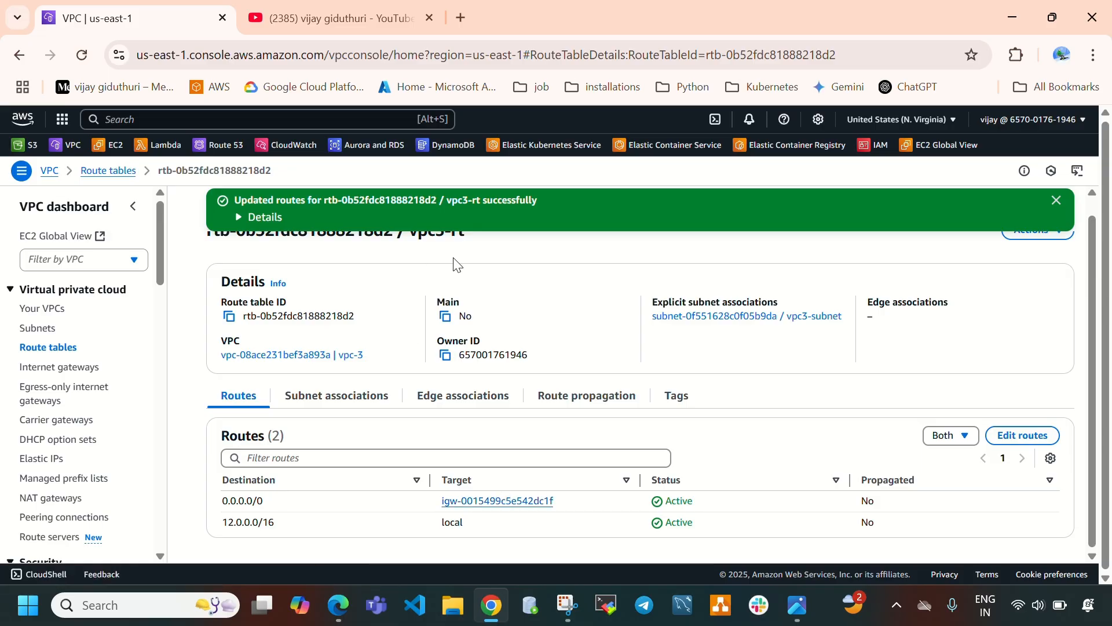
click(797, 605)
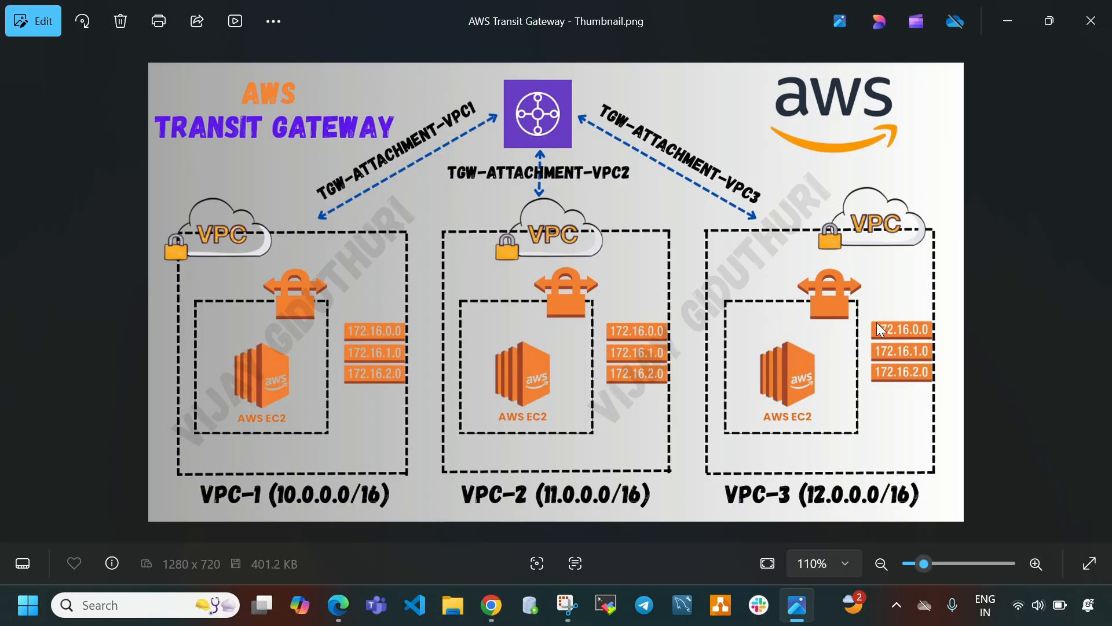
click(492, 613)
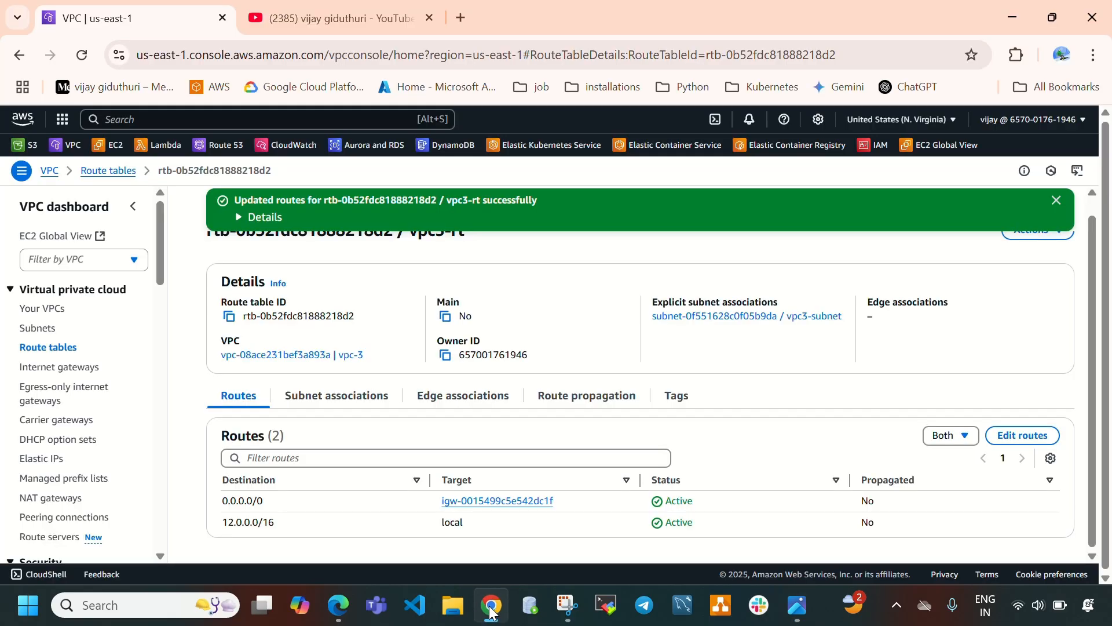
right_click(103, 152)
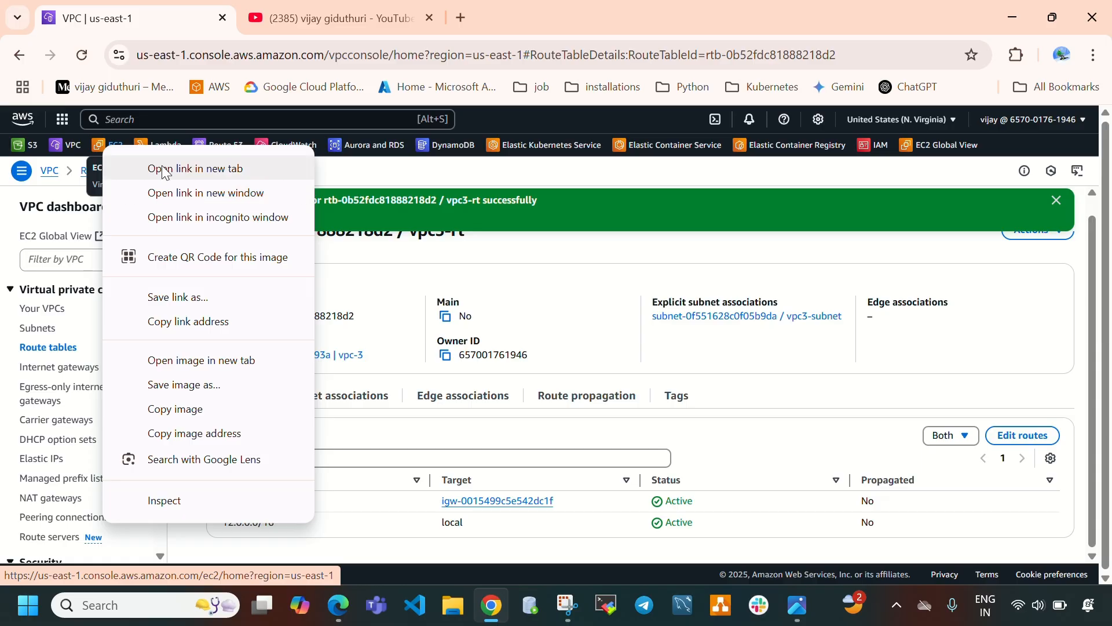
key(Escape)
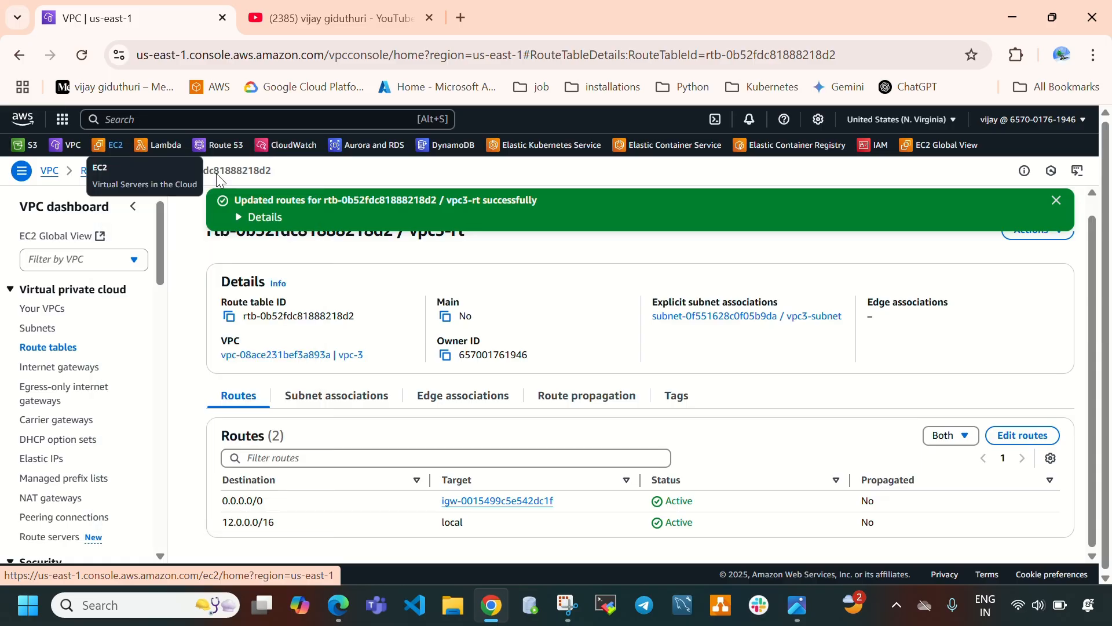
click(313, 8)
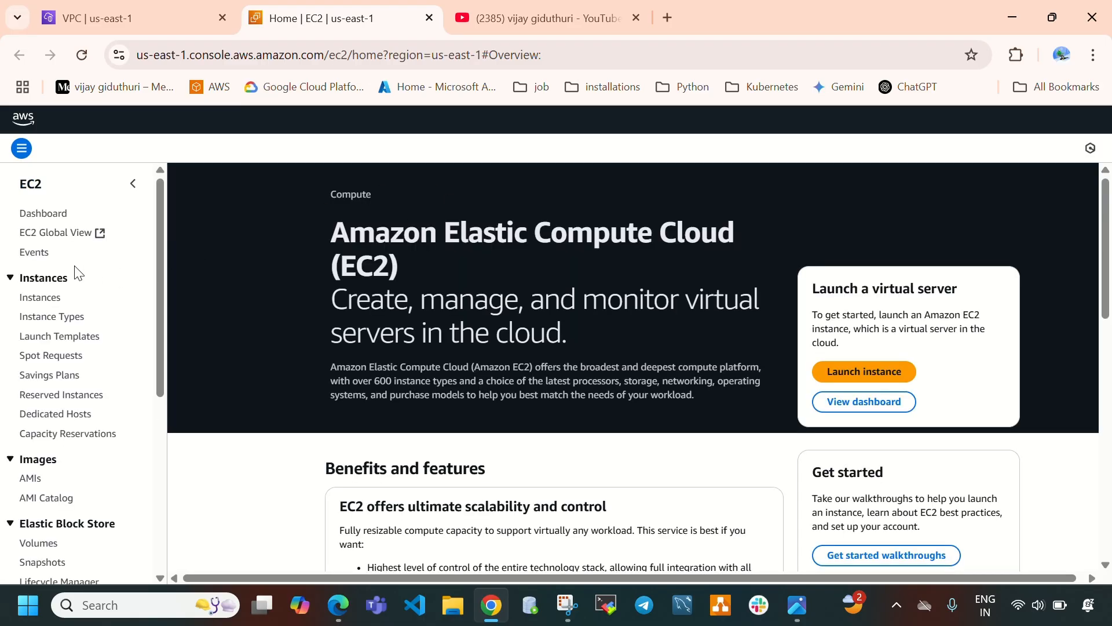
click(40, 298)
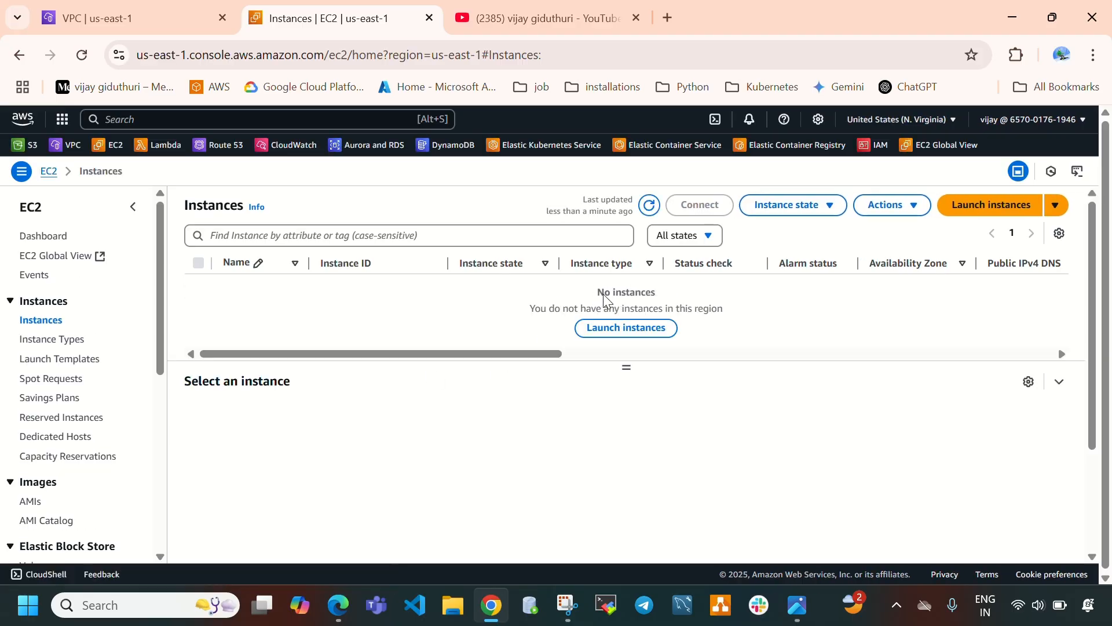
Start launching a new EC2 instance and name it vpc1-instance.
drag(596, 292, 725, 308)
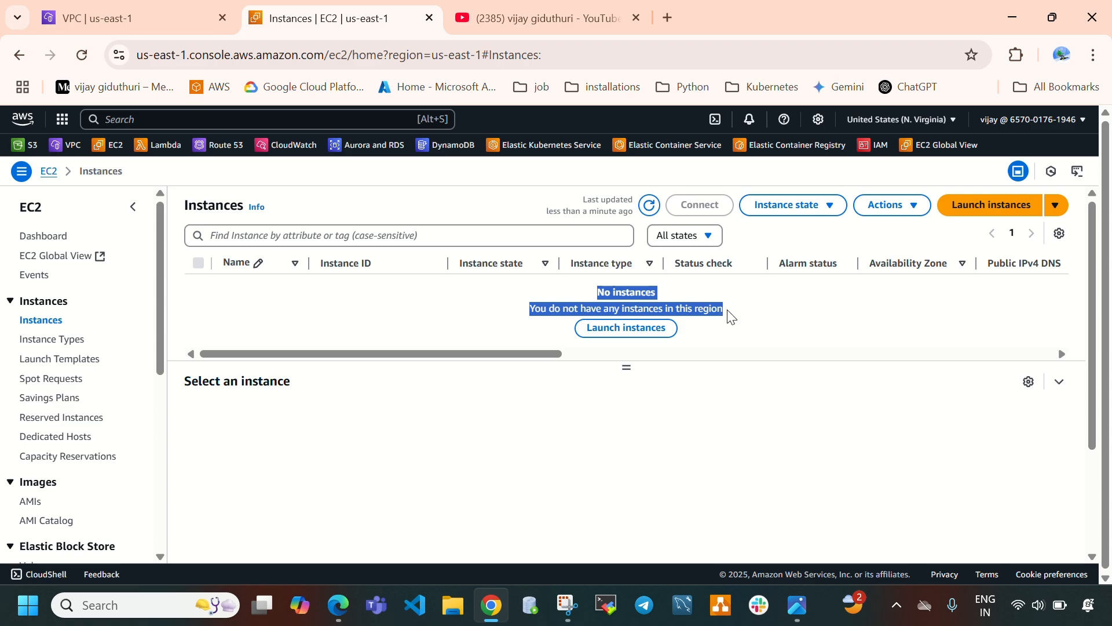
click(989, 207)
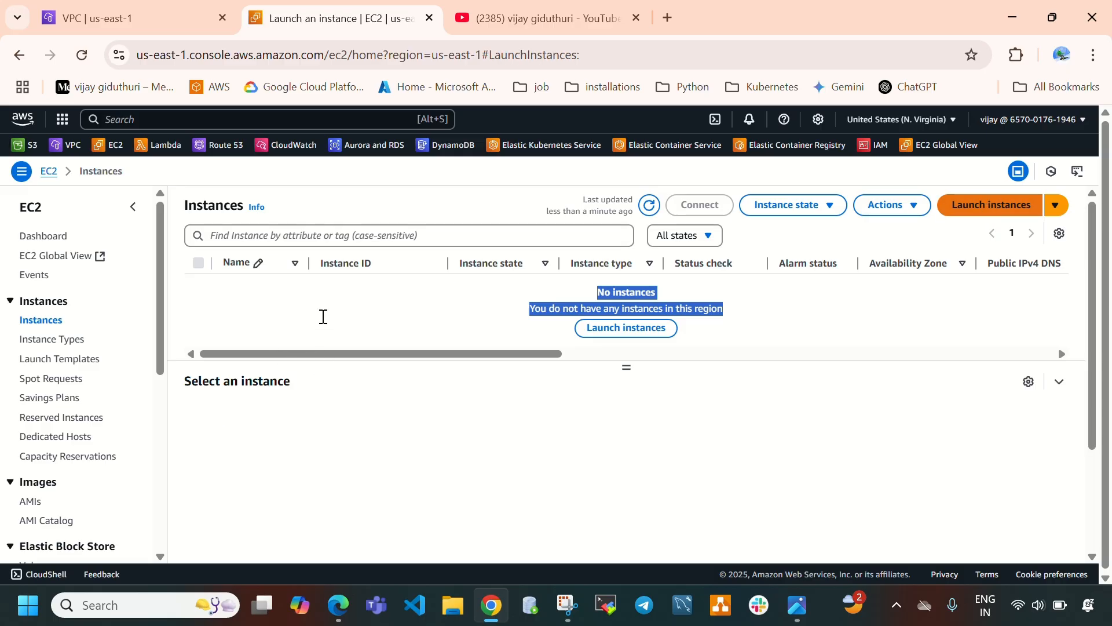
click(205, 369)
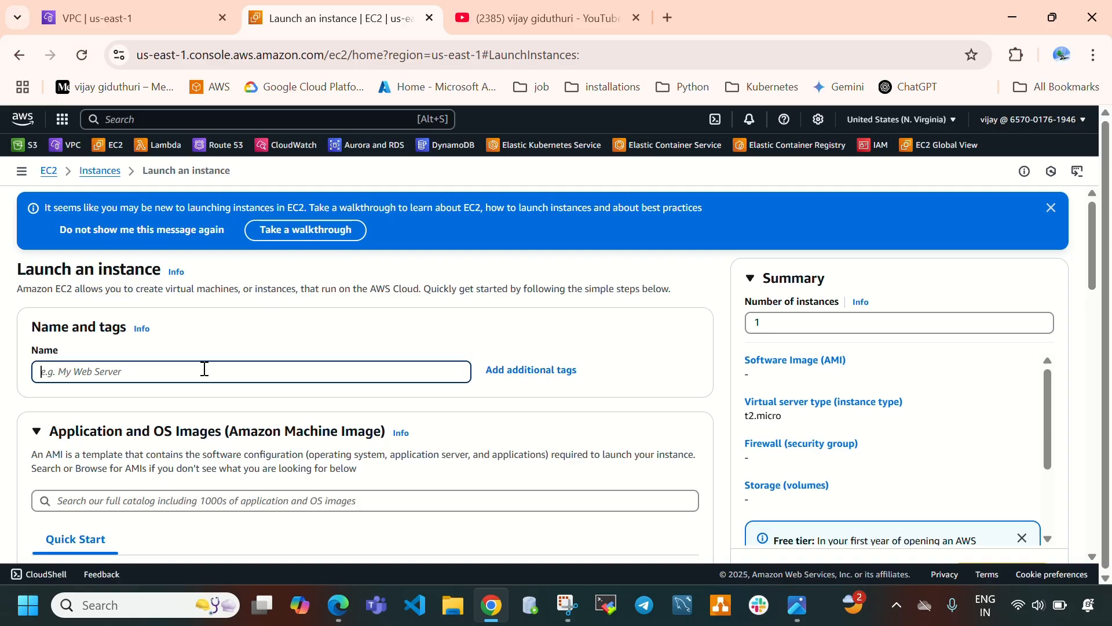
text(vpc1-instance)
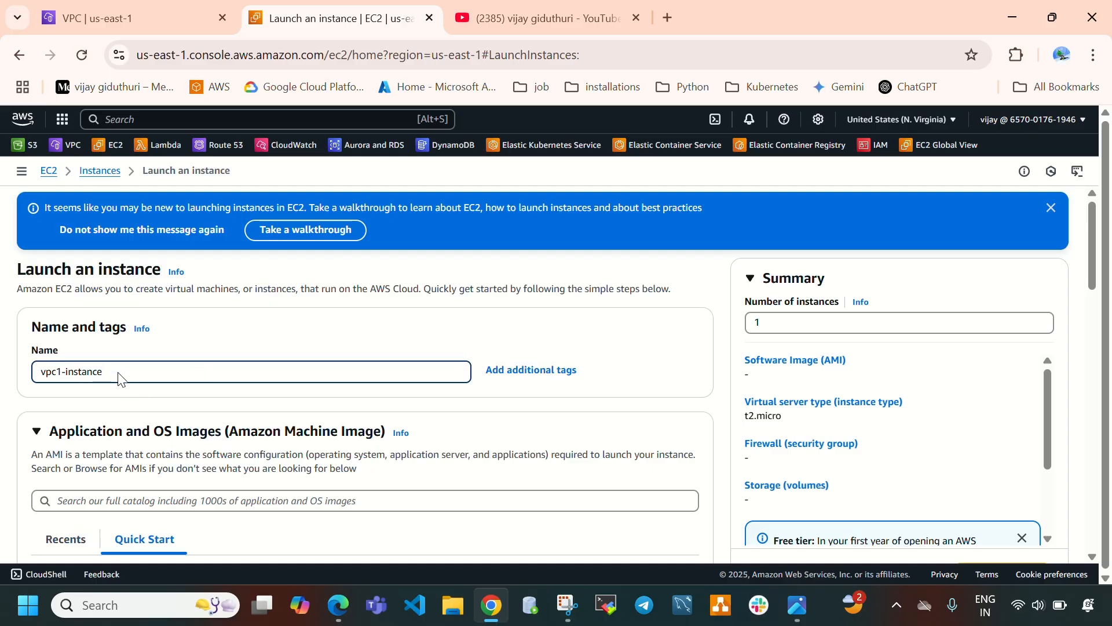
drag(43, 378, 89, 424)
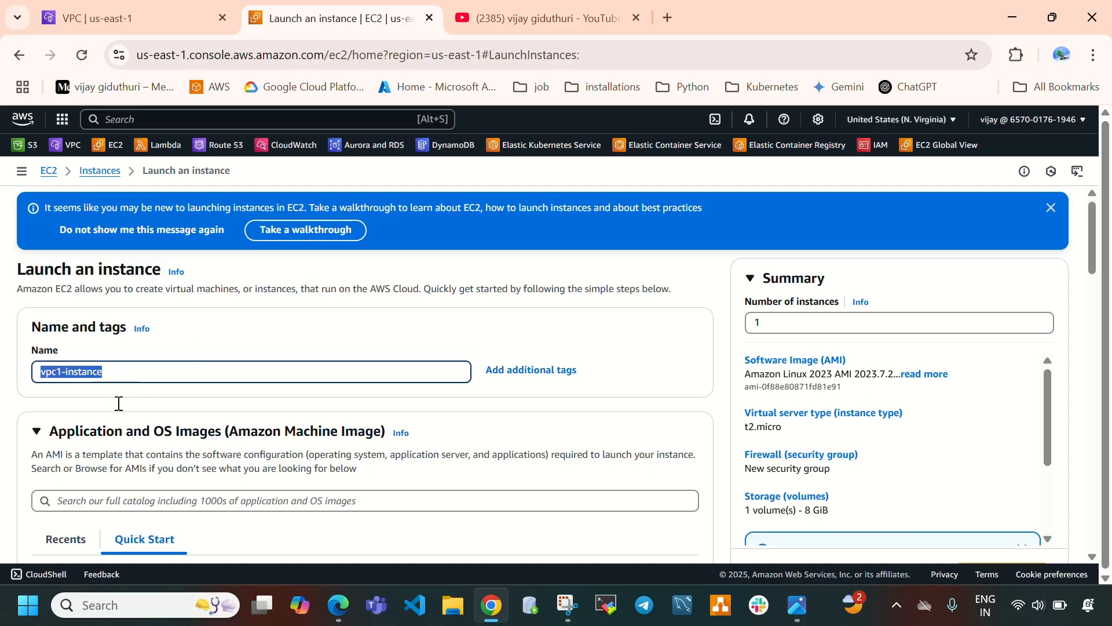
click(178, 374)
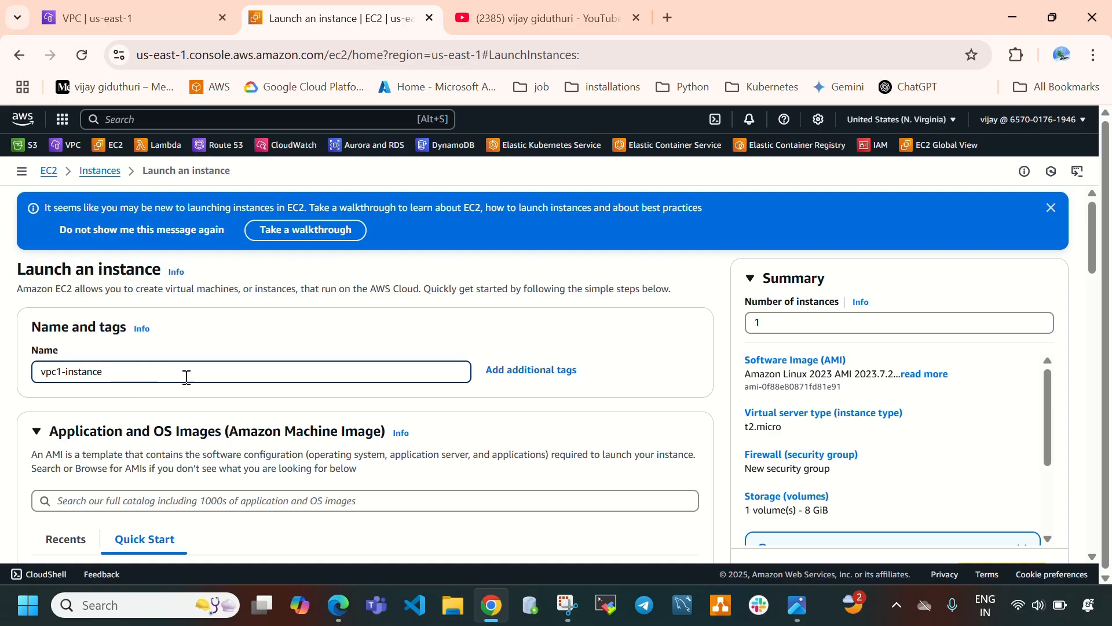
Choose the Ubuntu AMI for the instance, keeping the t2.micro instance type.
scroll(192, 359, down, 1)
scroll(195, 345, down, 1)
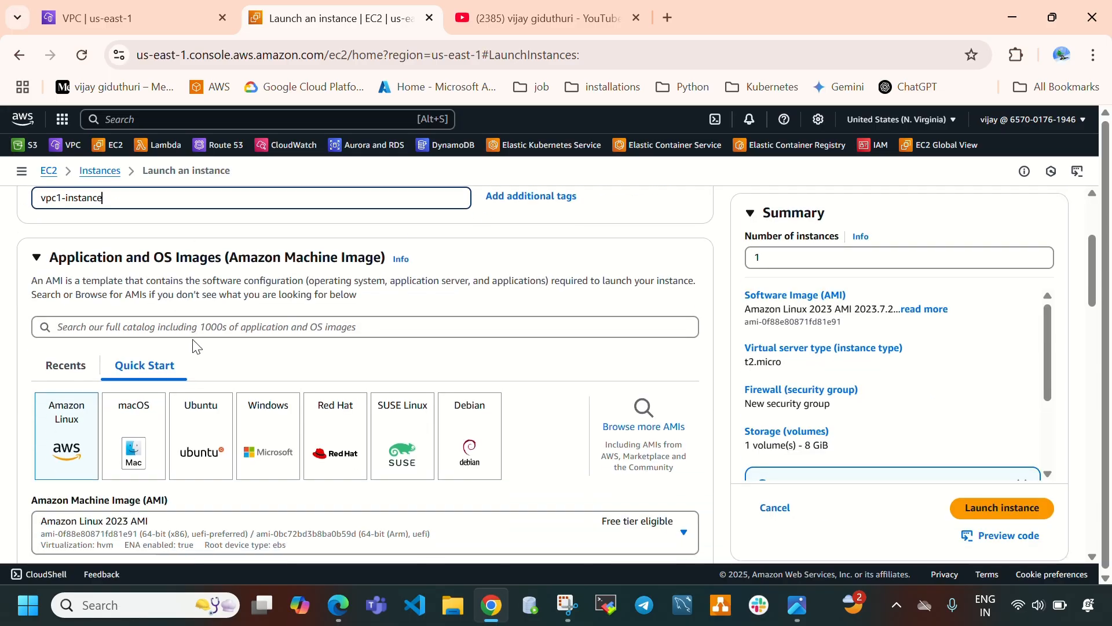
click(207, 446)
scroll(373, 360, down, 4)
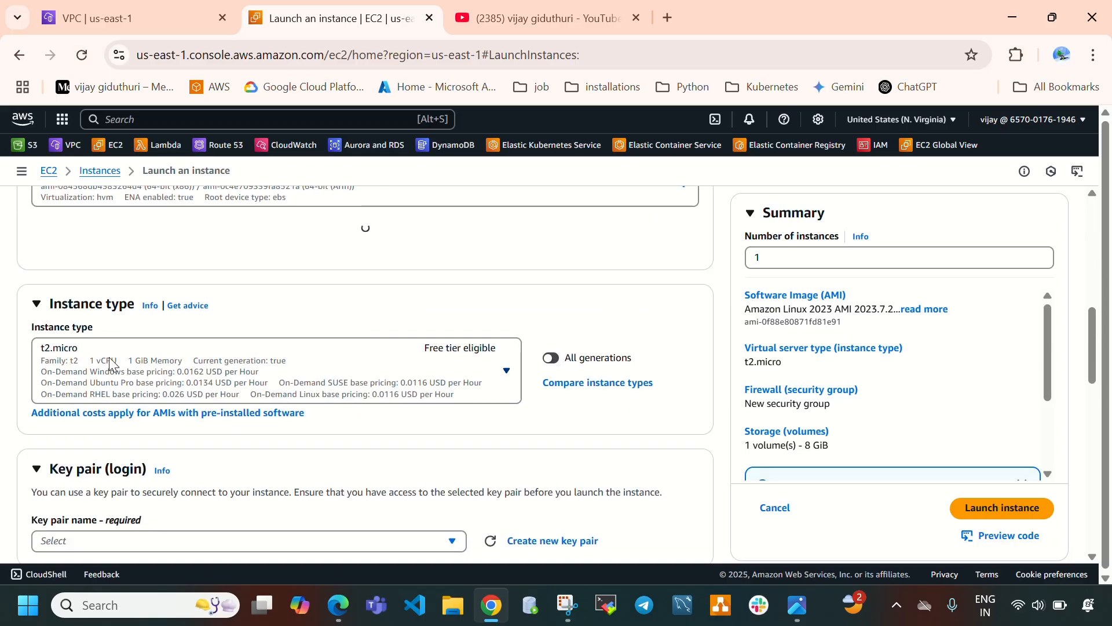
scroll(394, 368, down, 1)
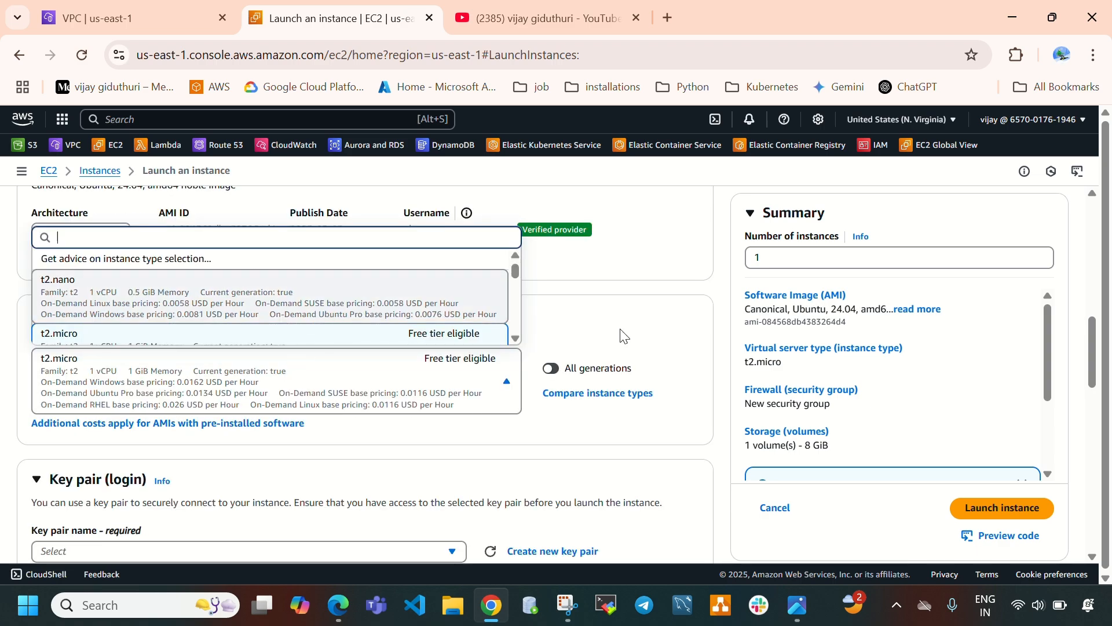
click(555, 309)
Create a new RSA key pair in .pem format named ec2-key for the instance.
scroll(359, 365, down, 2)
click(244, 377)
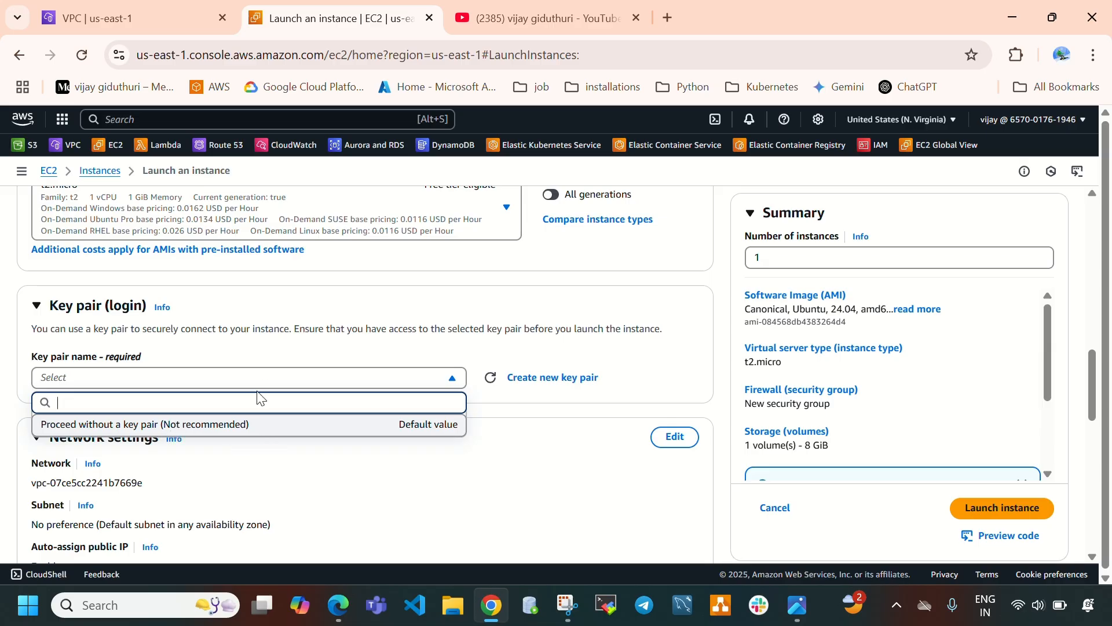
click(552, 378)
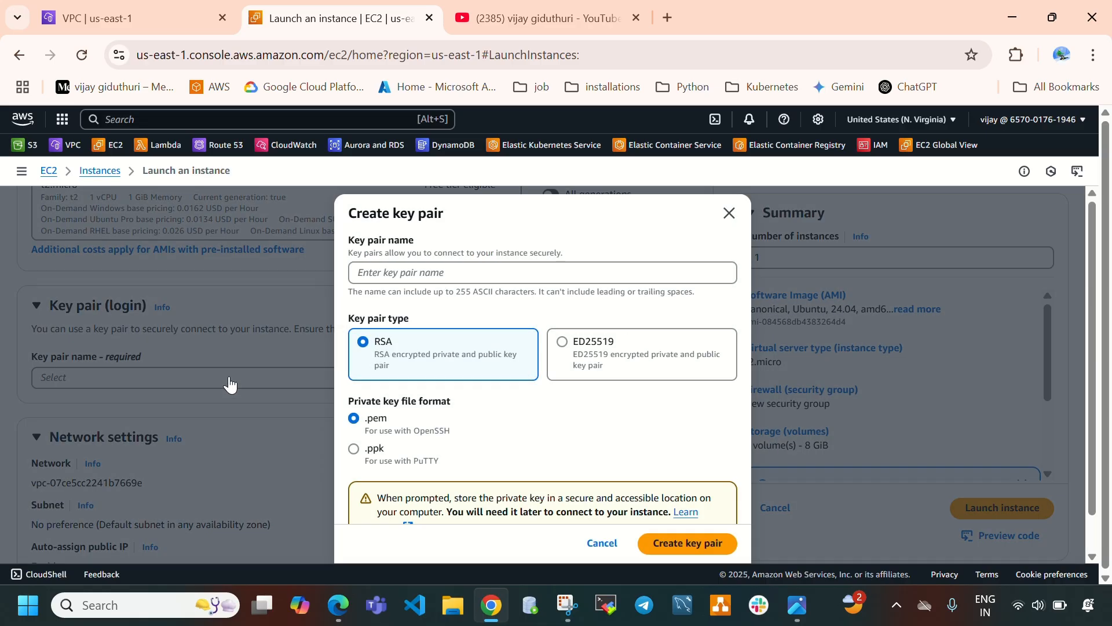
scroll(450, 402, down, 1)
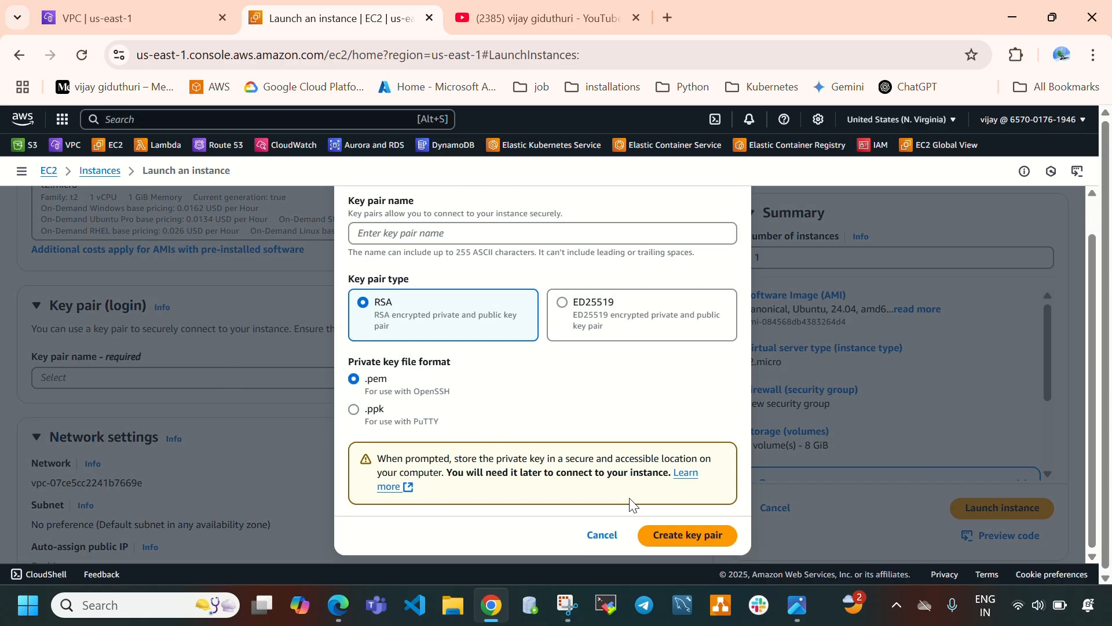
click(681, 536)
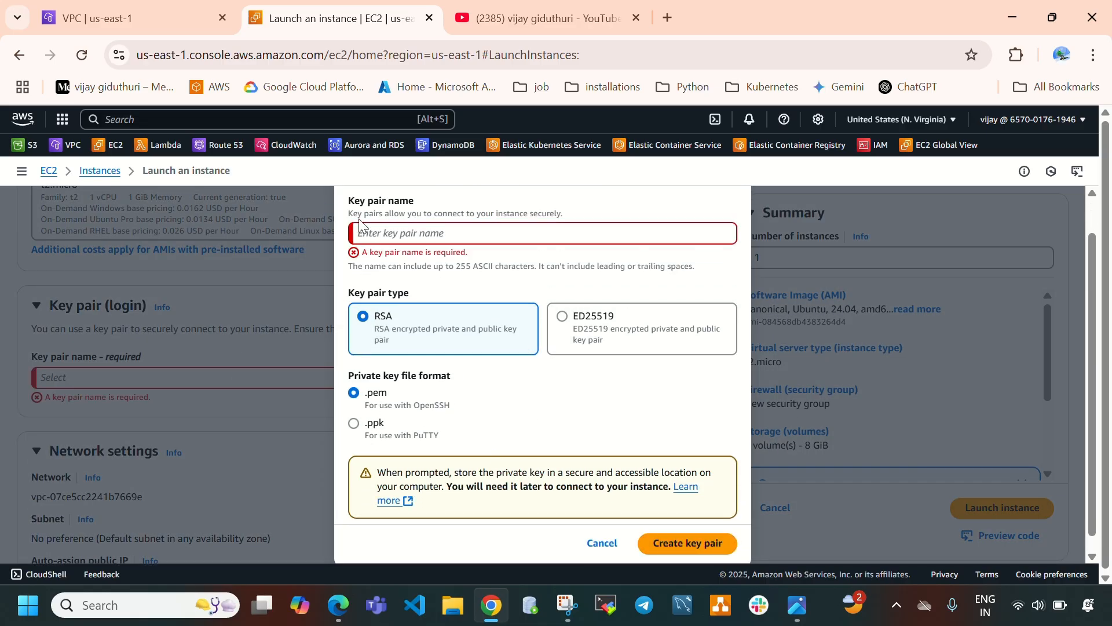
click(381, 233)
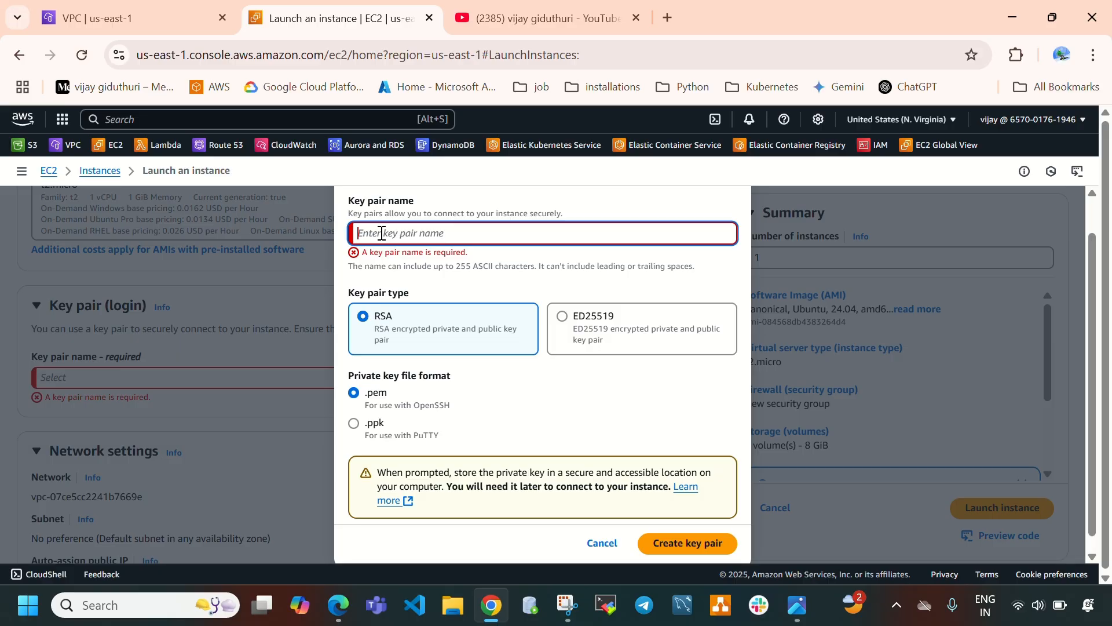
text(ec2)
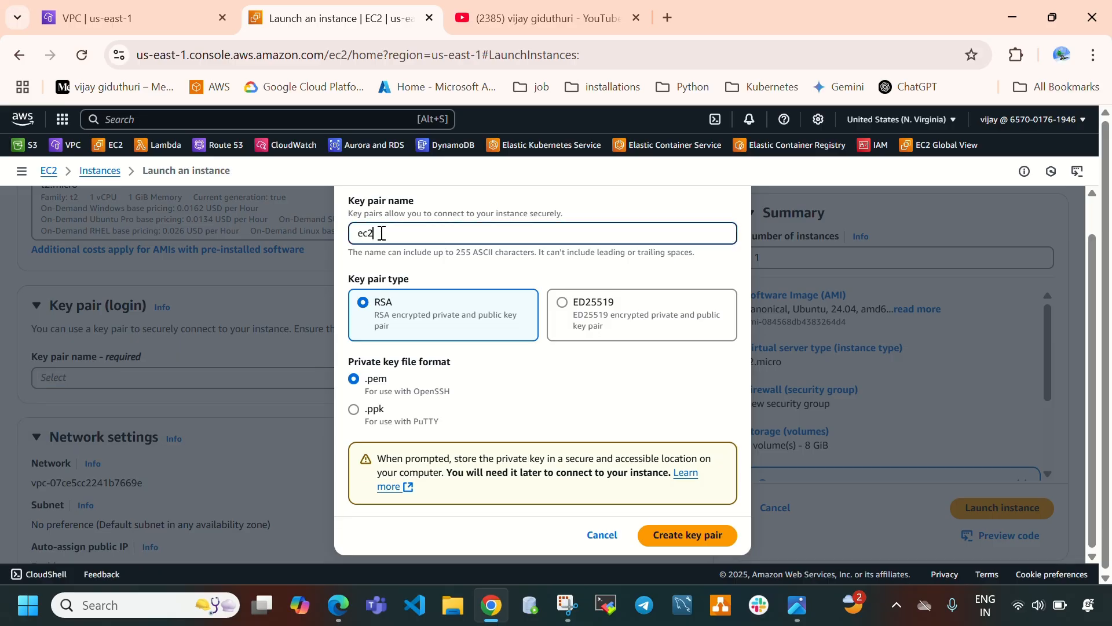
text(-key)
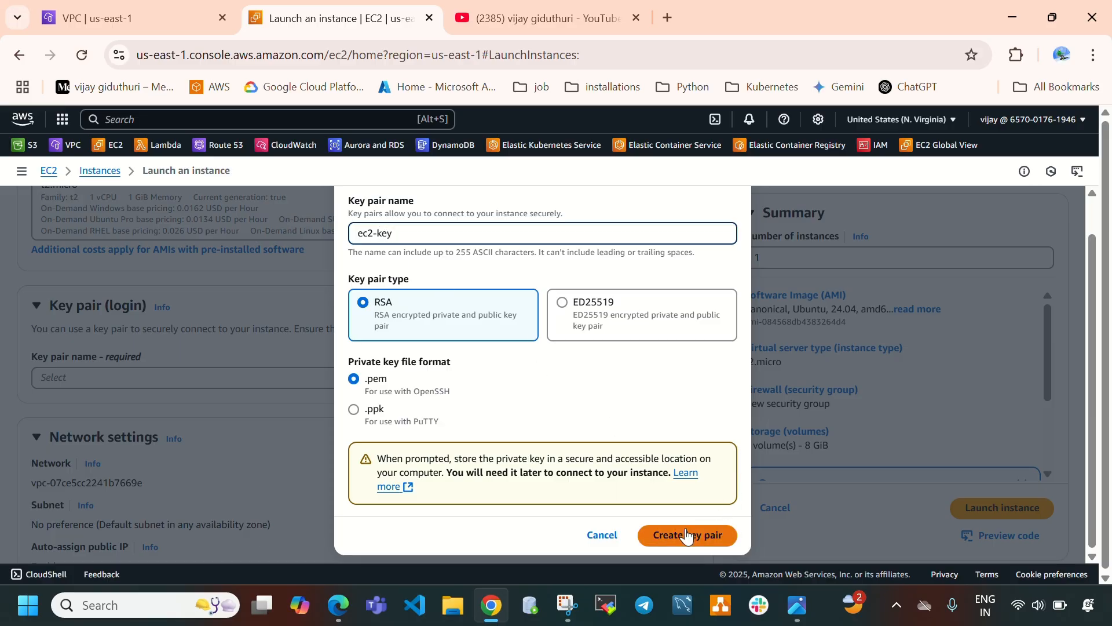
click(683, 547)
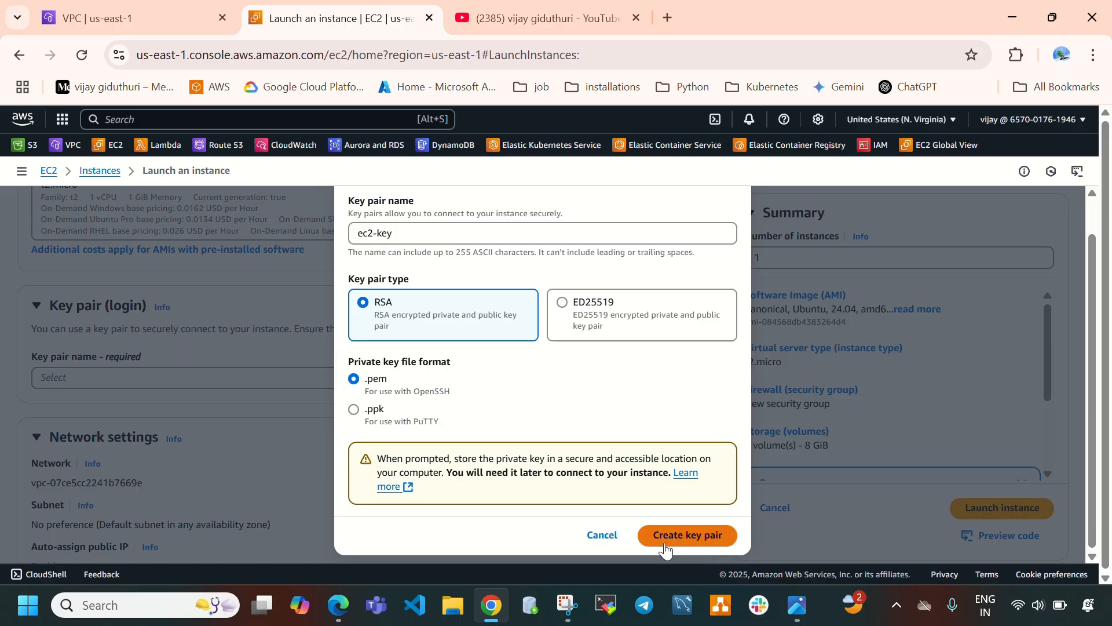
click(665, 547)
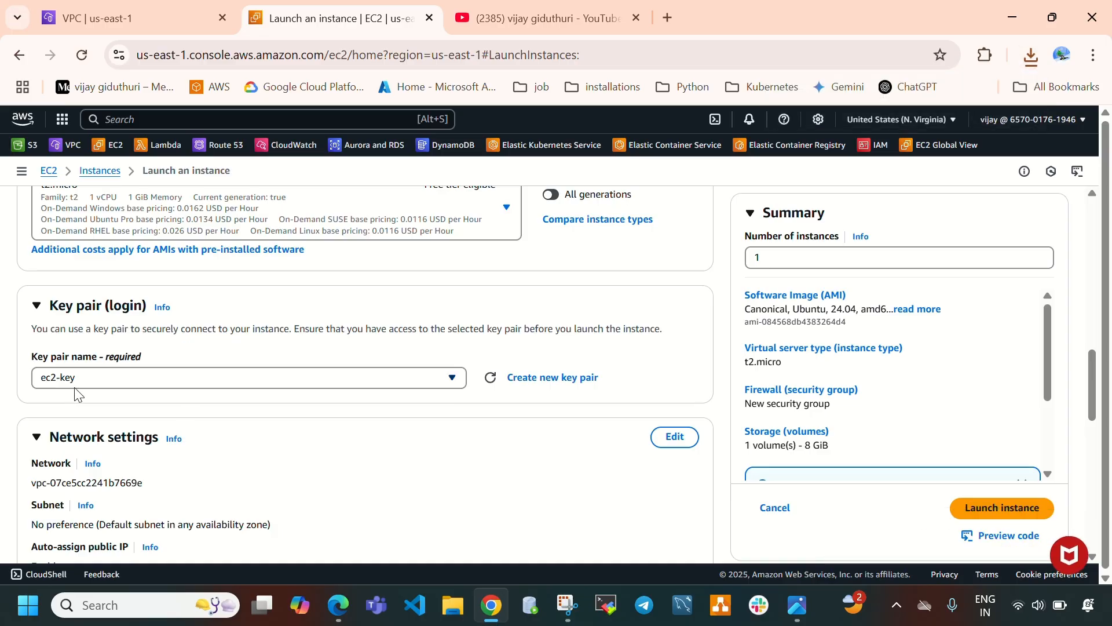
Edit the network settings and place the instance in vpc-1 with vpc1-subnet.
scroll(527, 427, down, 3)
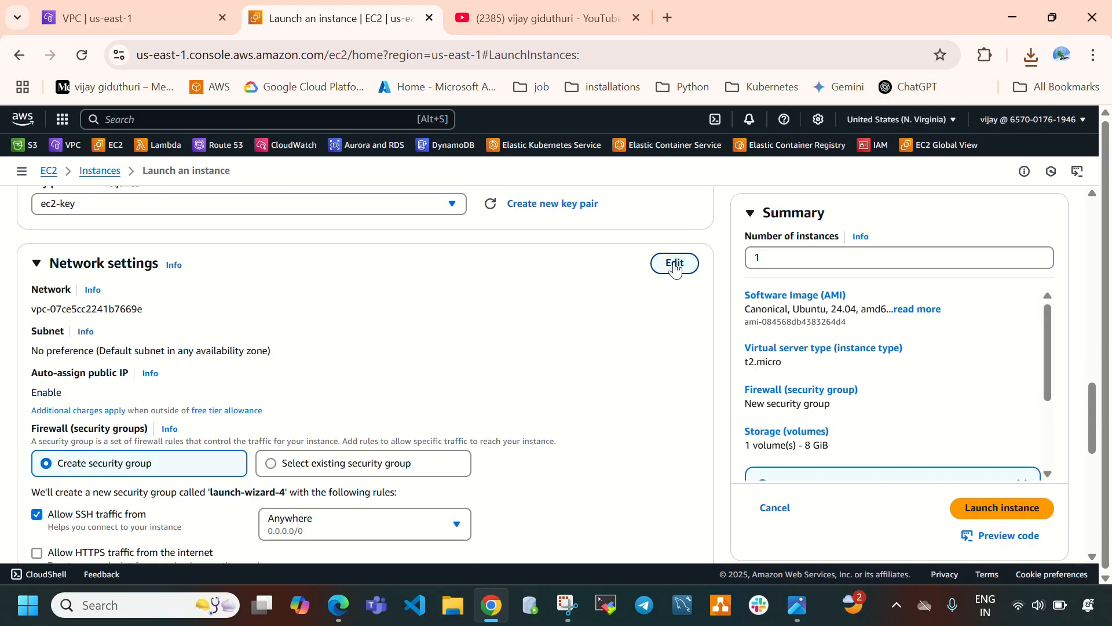
click(674, 264)
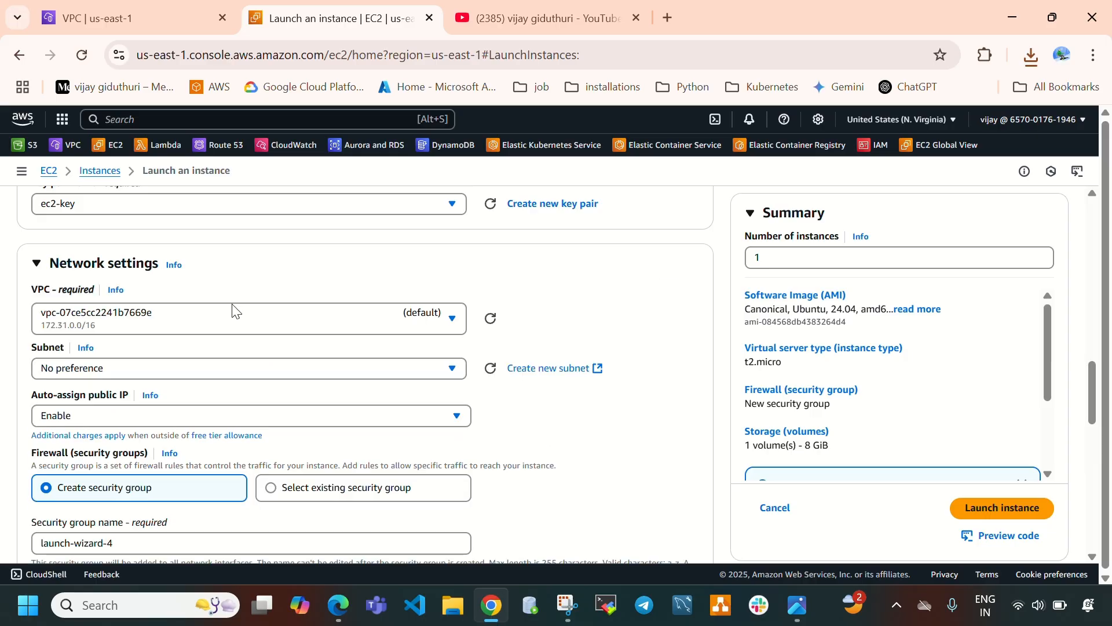
click(216, 330)
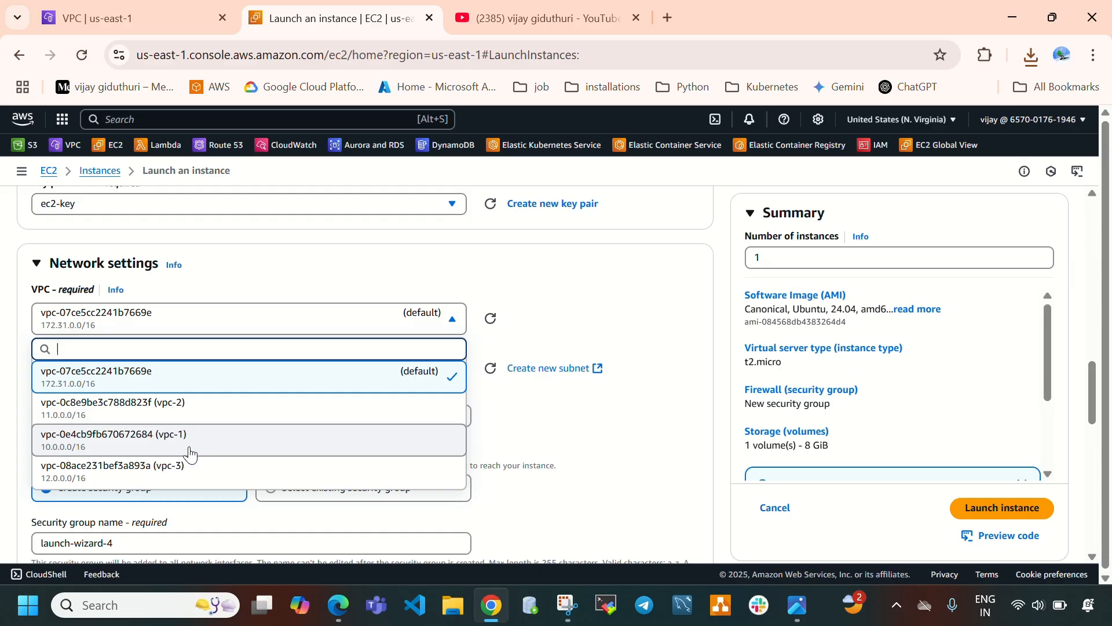
click(230, 446)
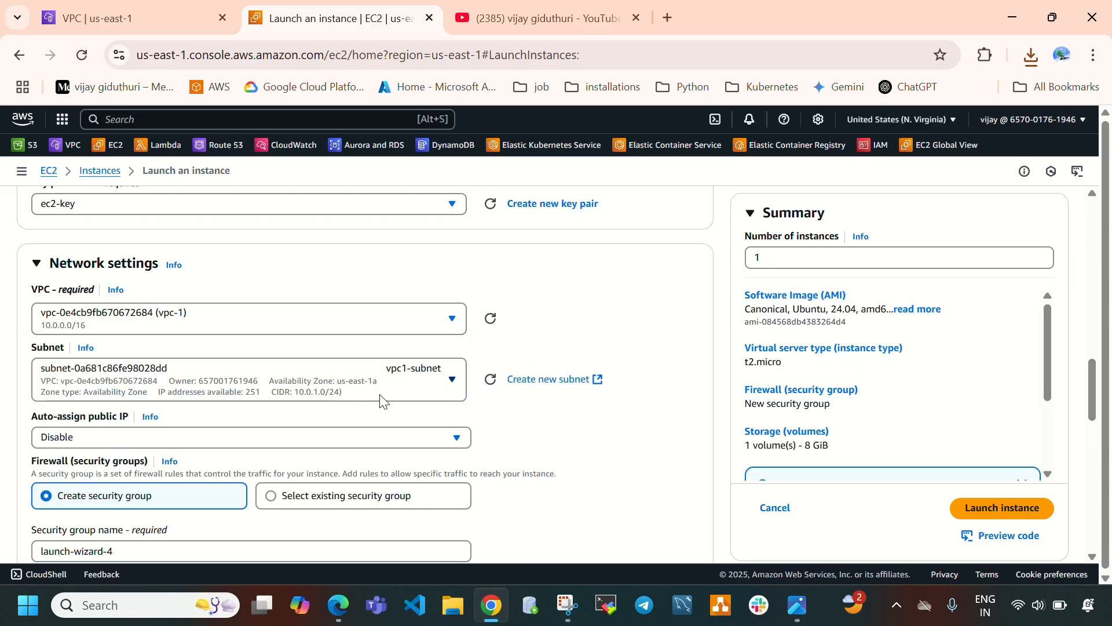
Enable auto-assign public IP for the instance.
scroll(434, 377, down, 1)
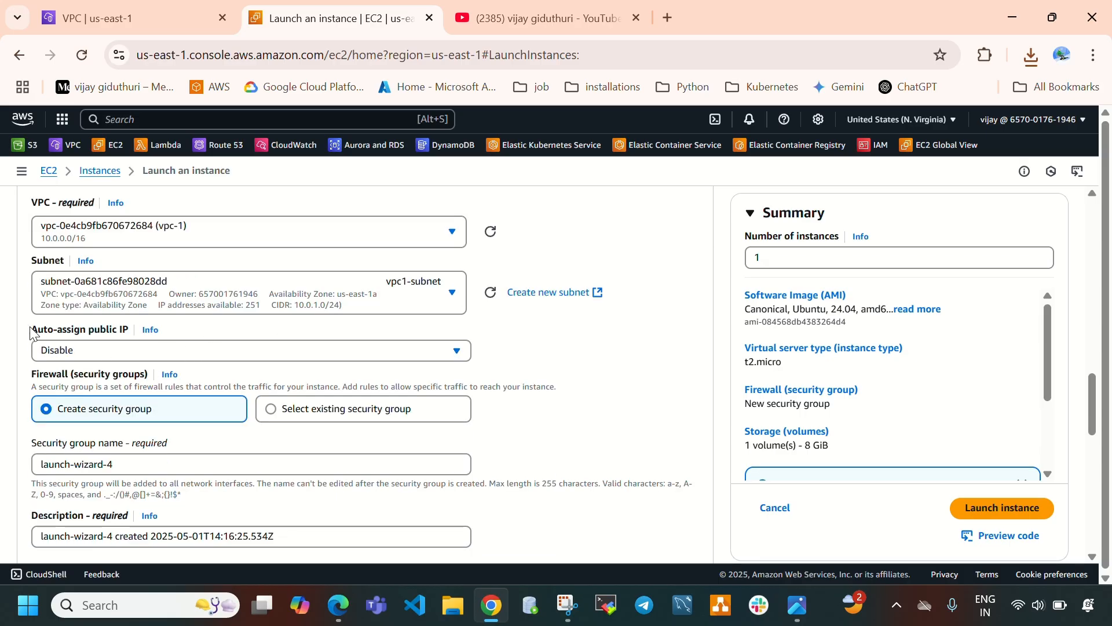
drag(31, 331, 126, 342)
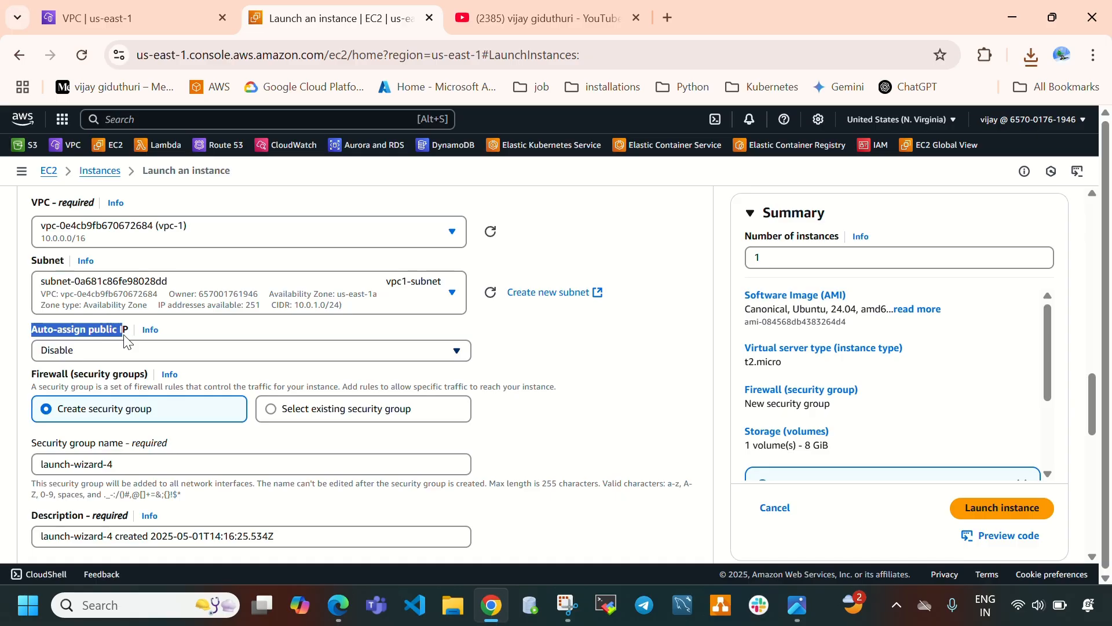
click(118, 356)
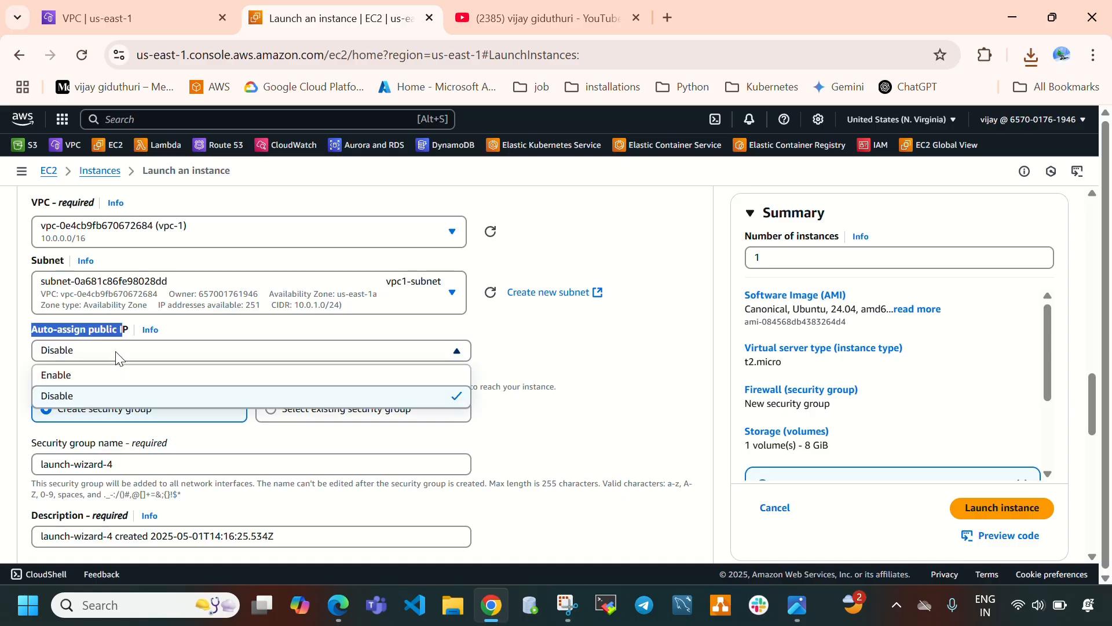
click(113, 375)
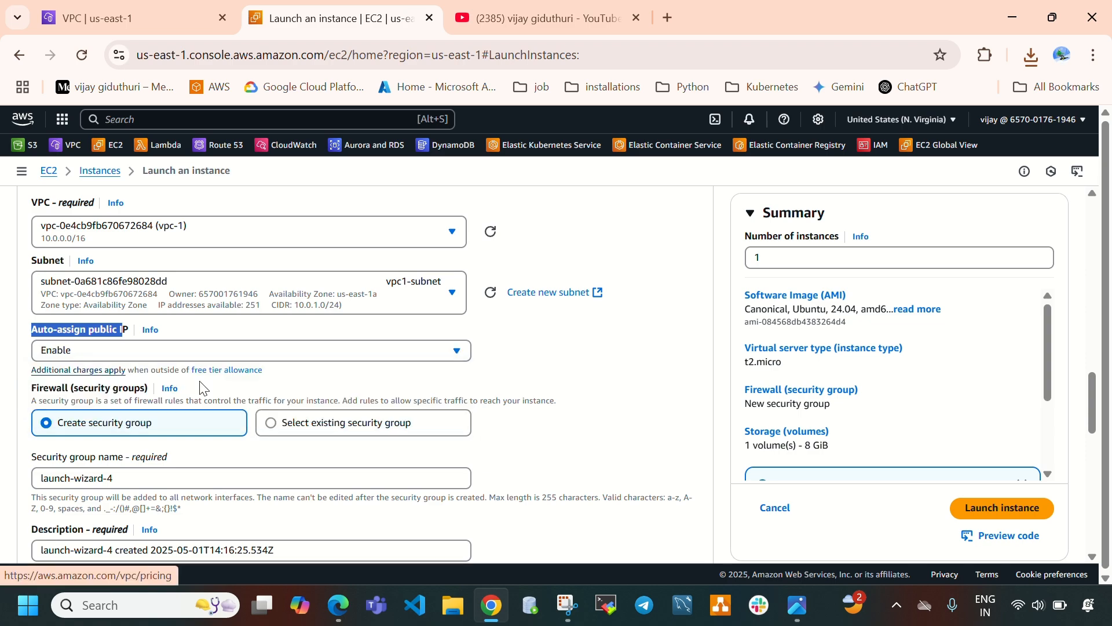
click(574, 359)
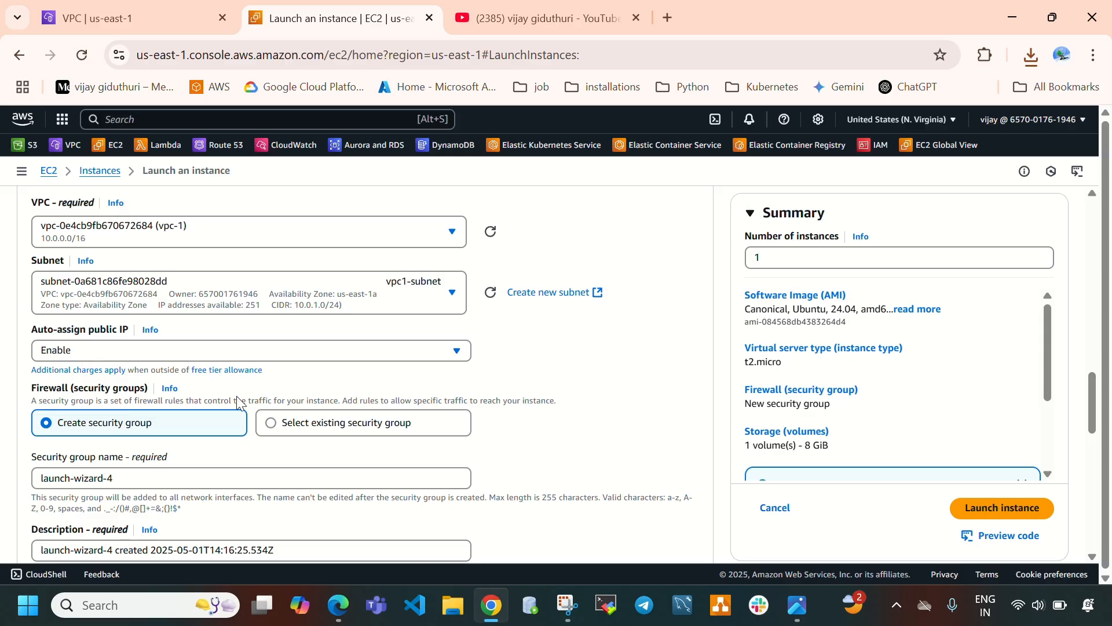
Add a second inbound security group rule allowing HTTP from Anywhere.
scroll(278, 432, down, 3)
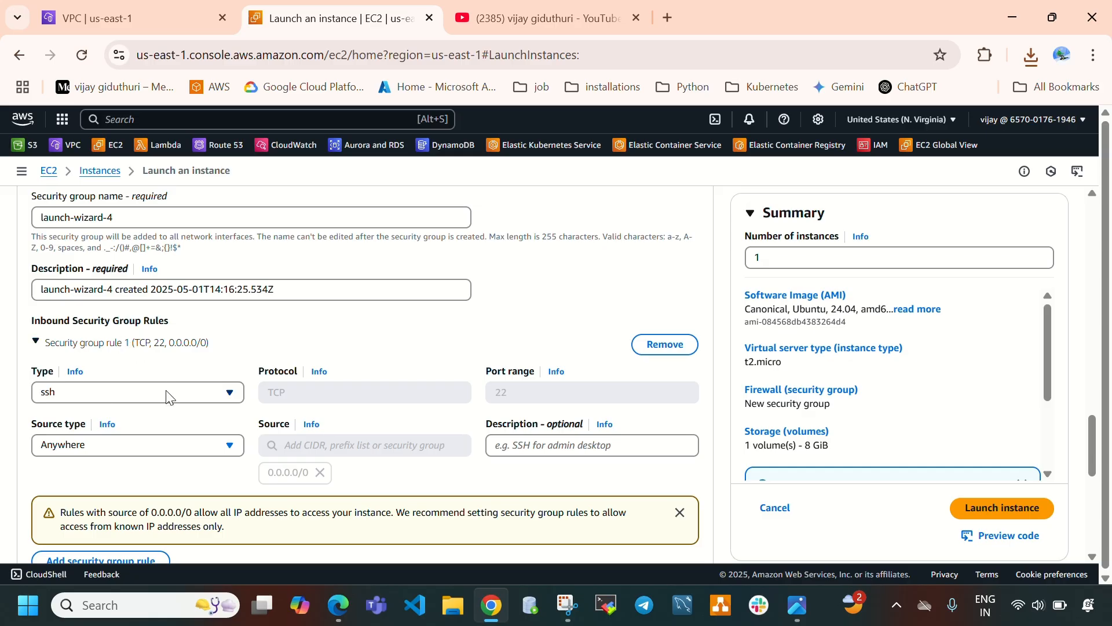
scroll(169, 397, down, 1)
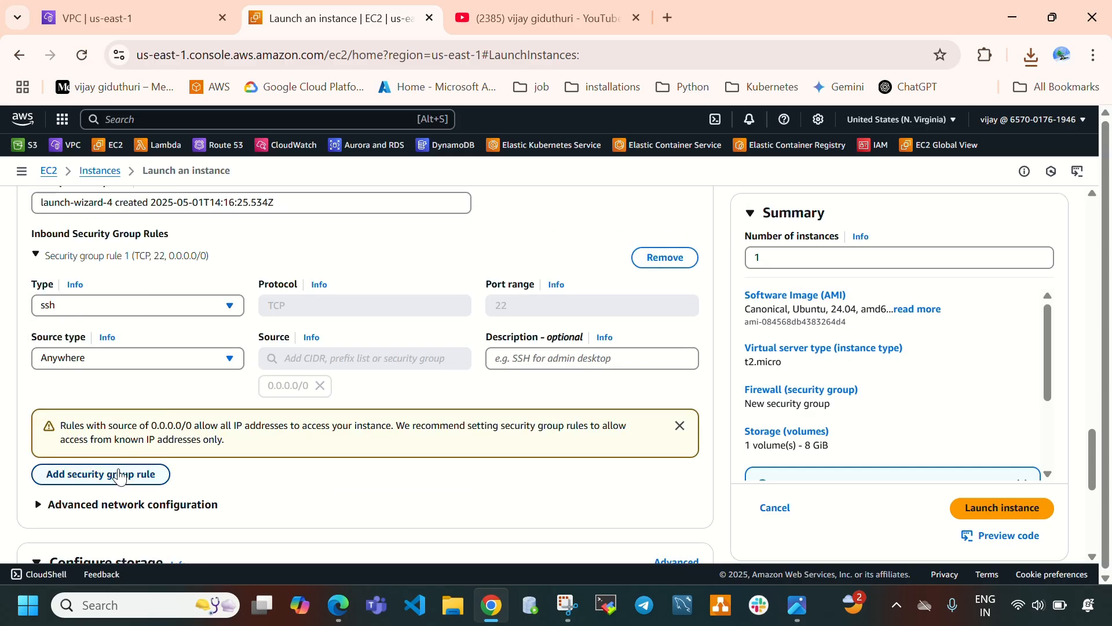
click(137, 479)
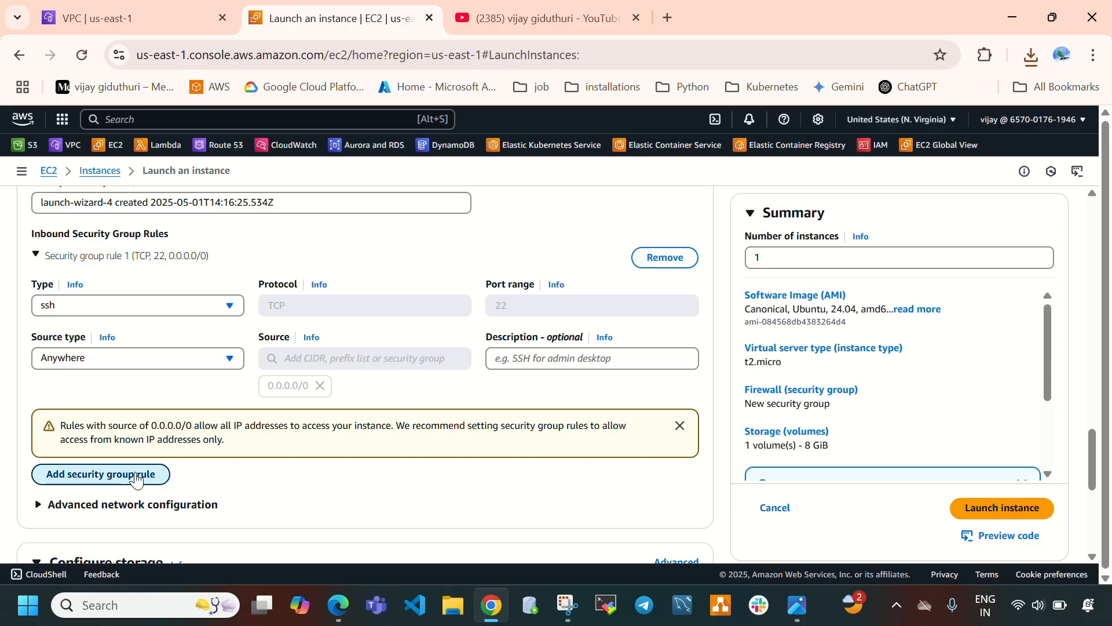
scroll(156, 382, down, 3)
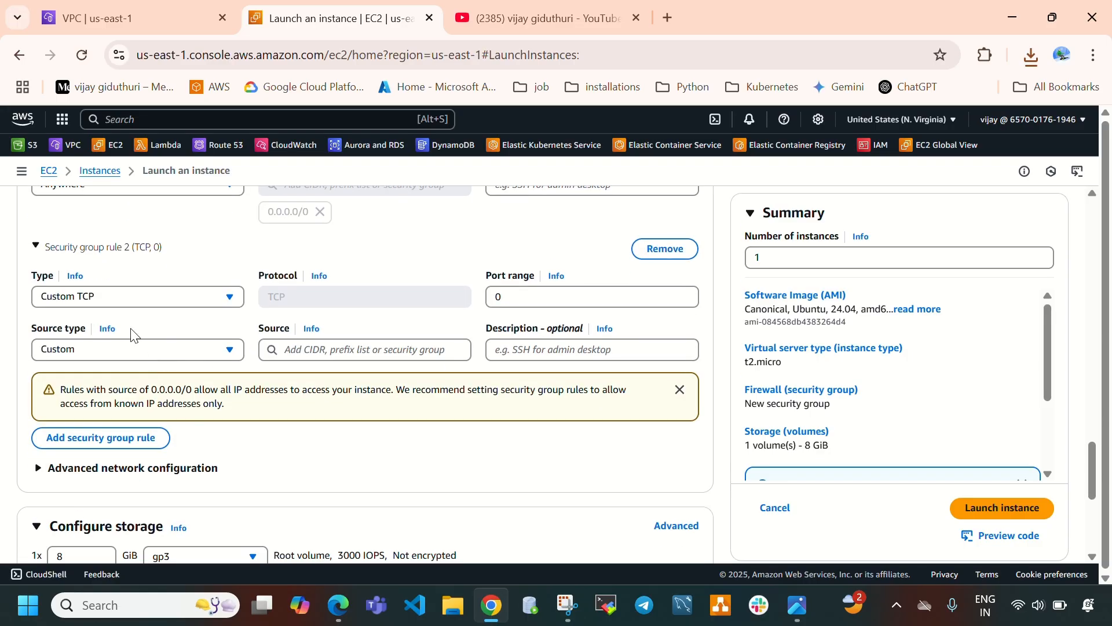
click(126, 297)
scroll(87, 394, down, 5)
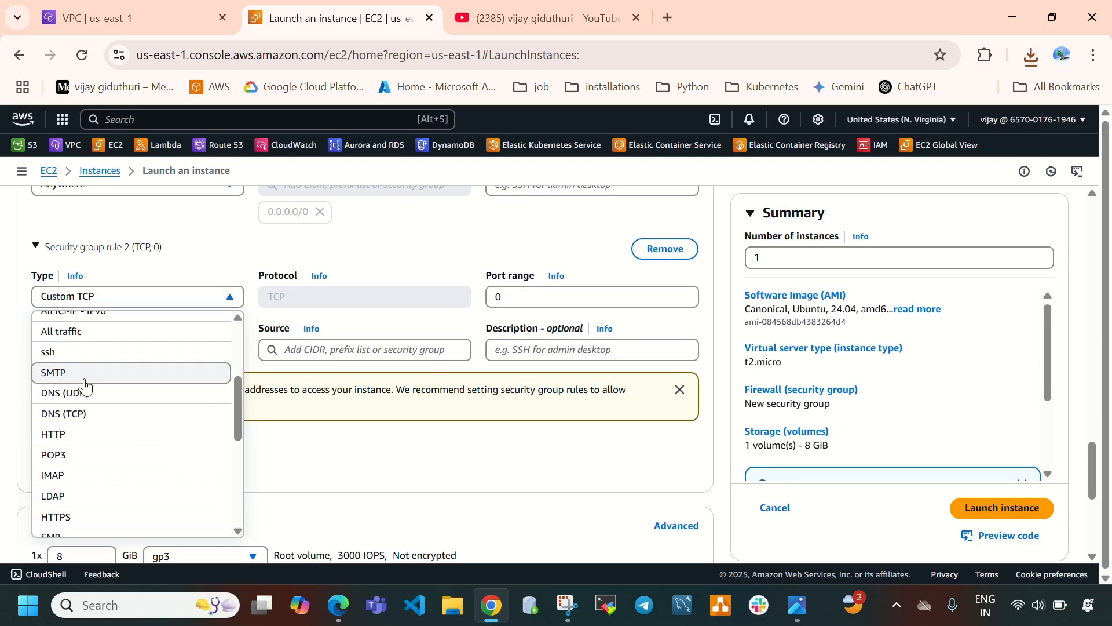
click(204, 352)
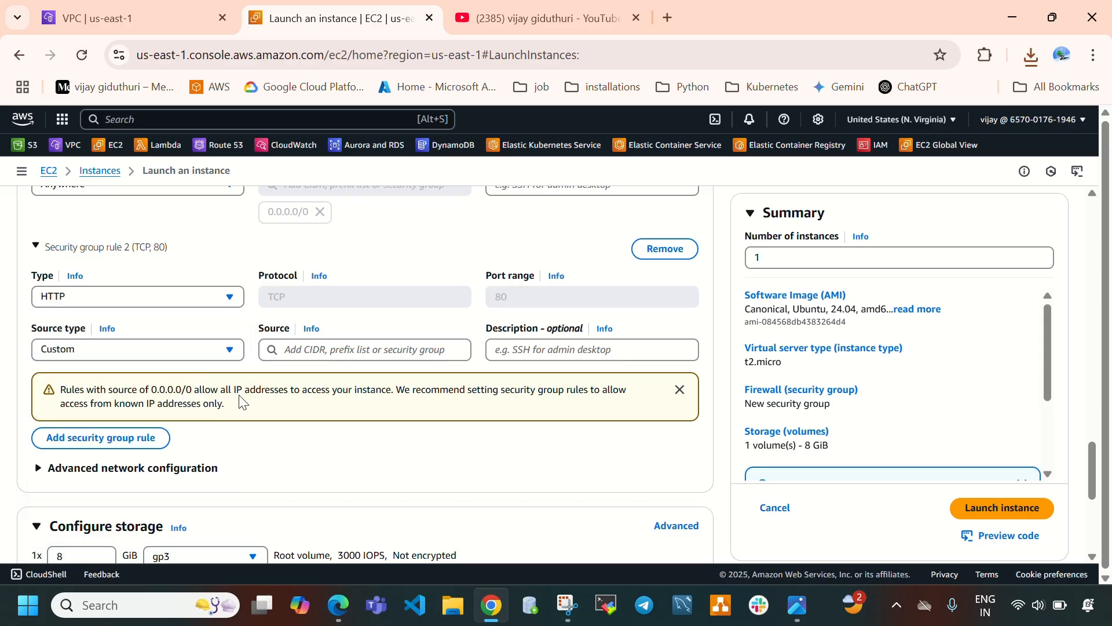
click(169, 354)
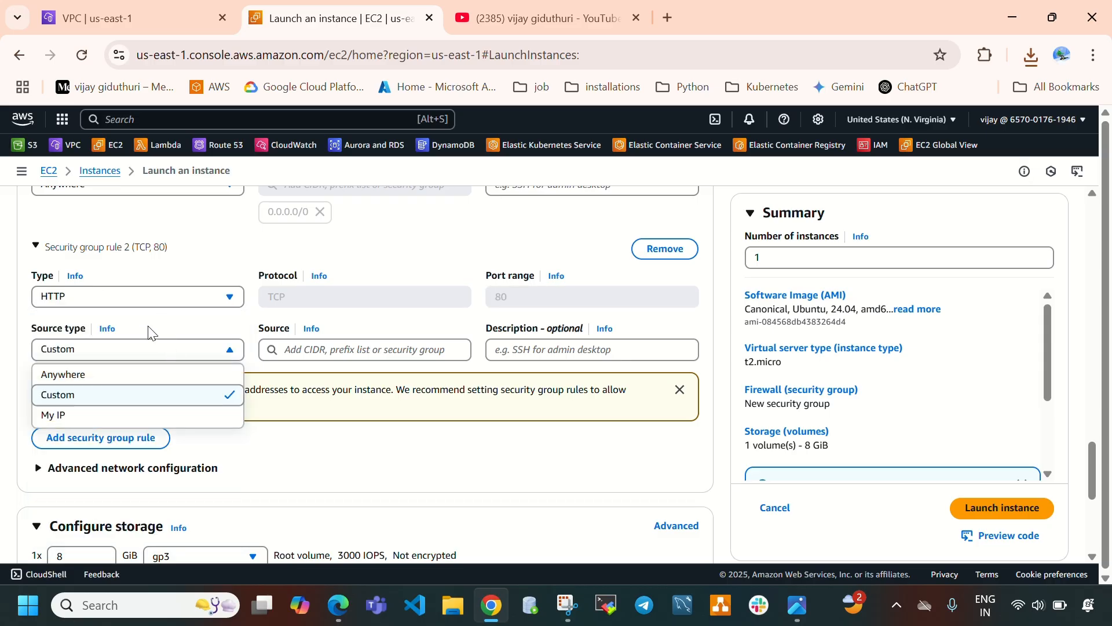
click(116, 375)
scroll(116, 379, down, 1)
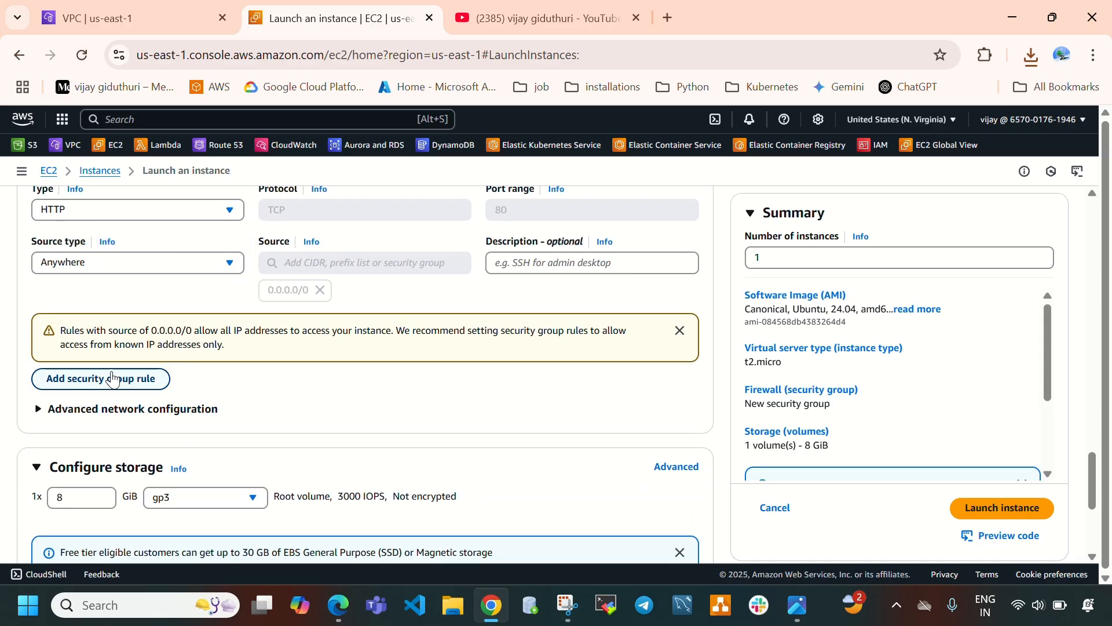
Add a third inbound security group rule of type Custom ICMP - IPv4 with source Anywhere.
scroll(231, 411, up, 2)
scroll(218, 373, down, 1)
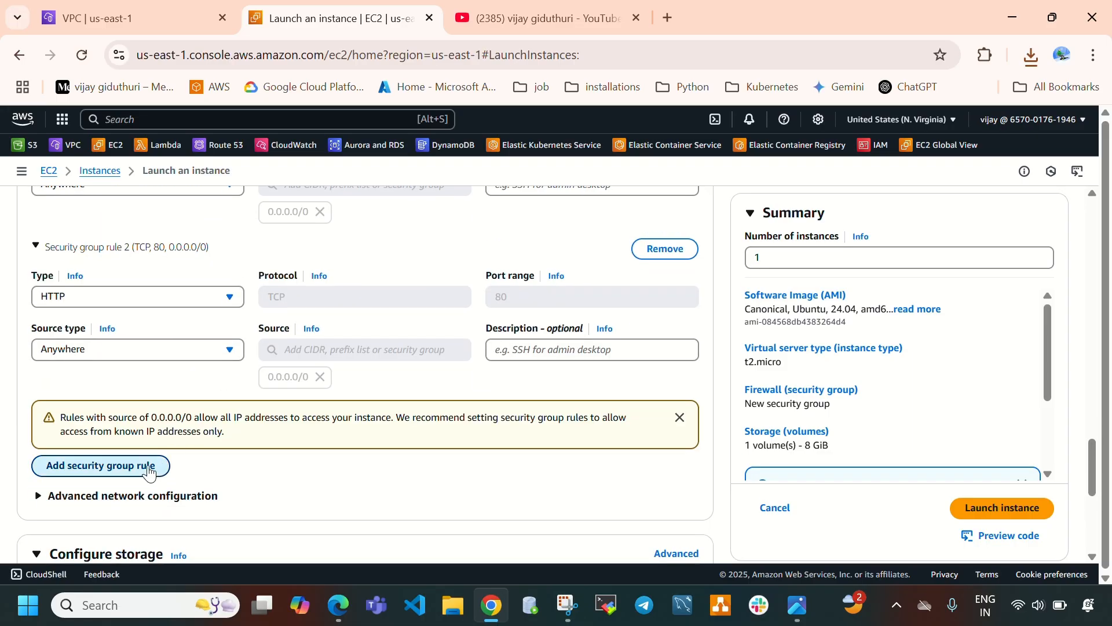
click(149, 471)
scroll(191, 426, down, 1)
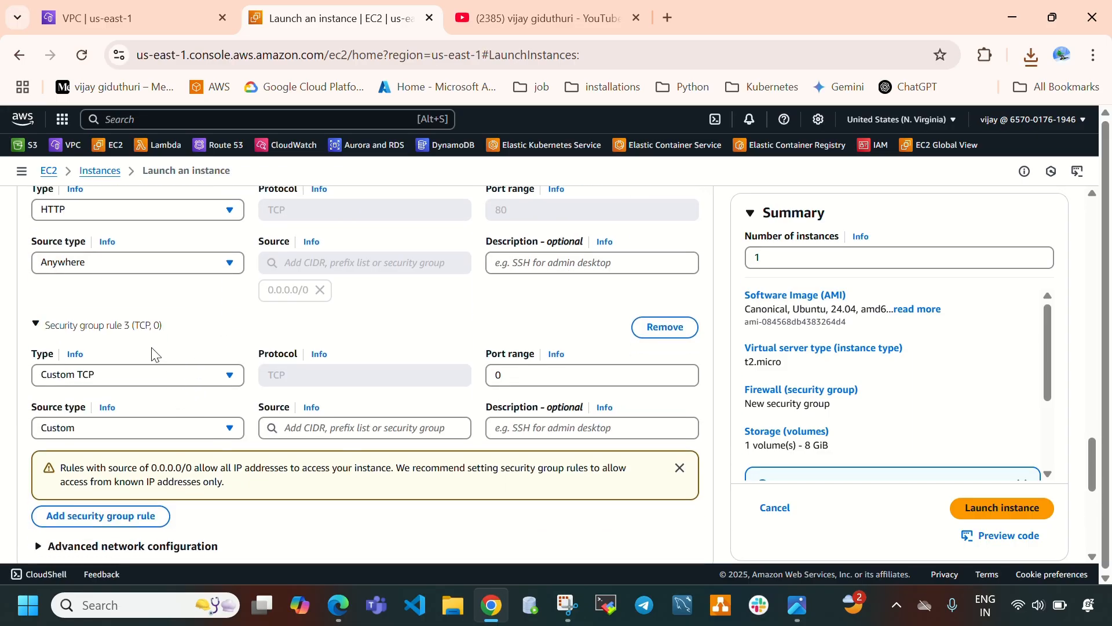
click(149, 377)
scroll(145, 290, down, 3)
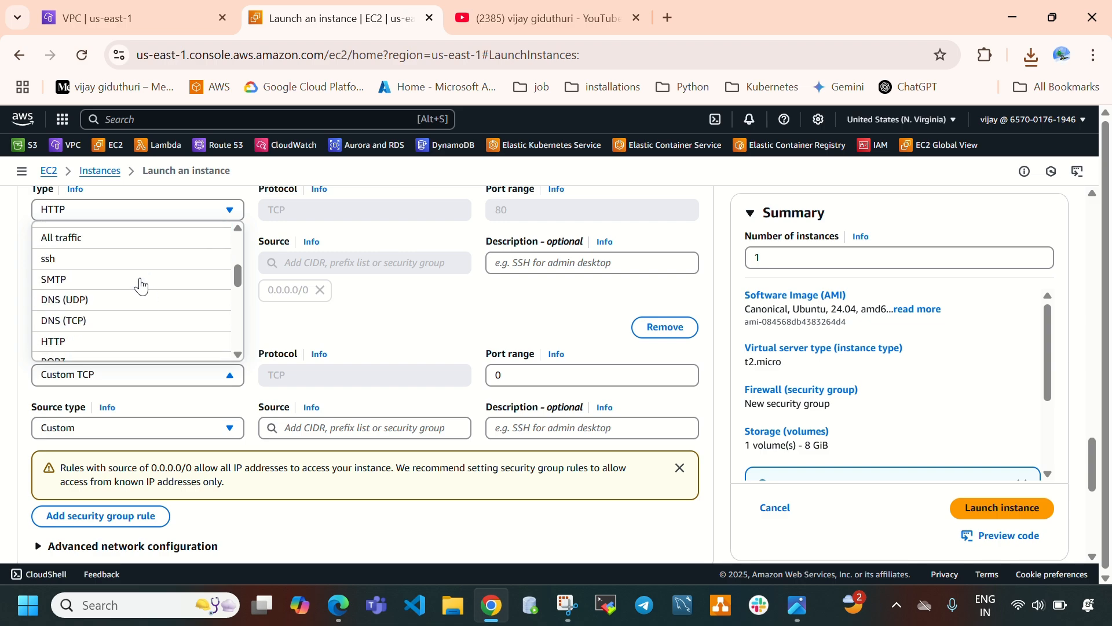
scroll(141, 286, down, 3)
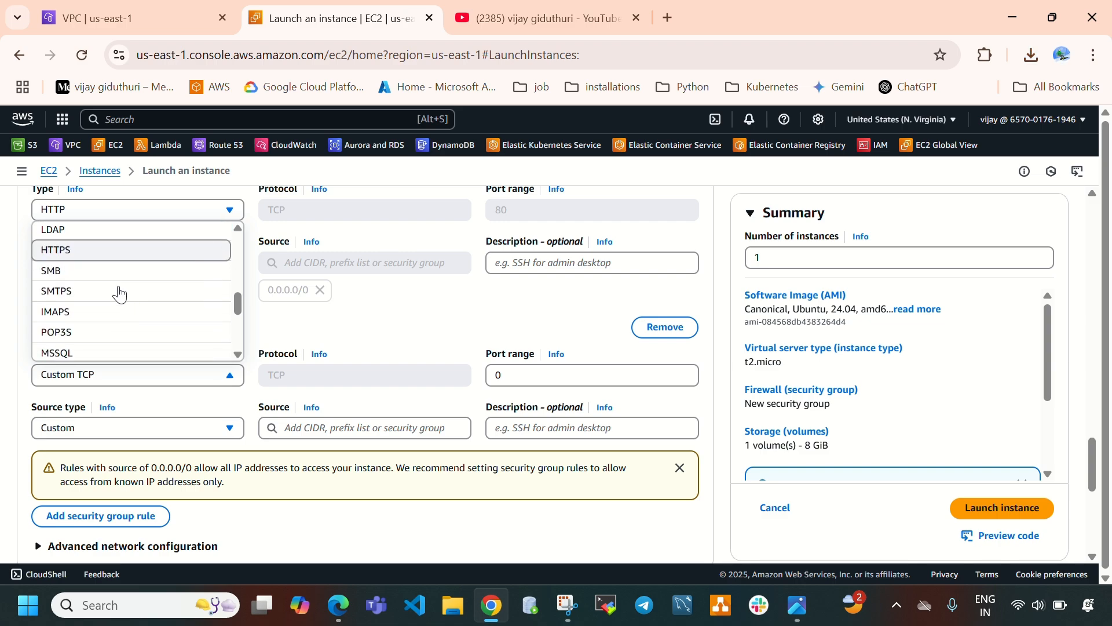
scroll(94, 258, down, 2)
scroll(104, 316, up, 2)
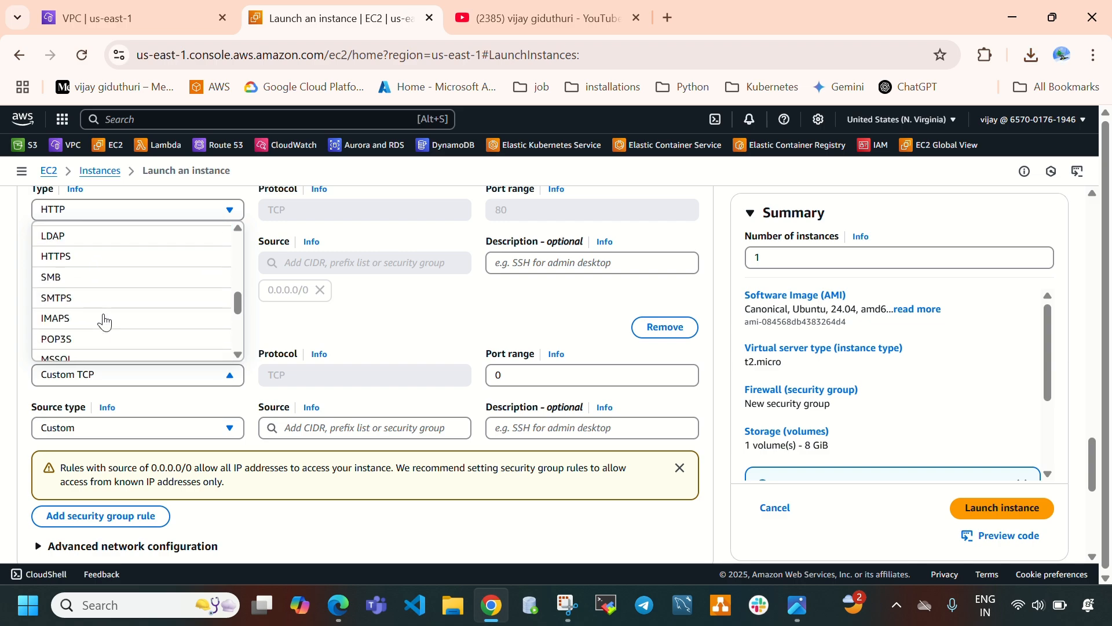
scroll(104, 322, down, 3)
scroll(104, 322, up, 4)
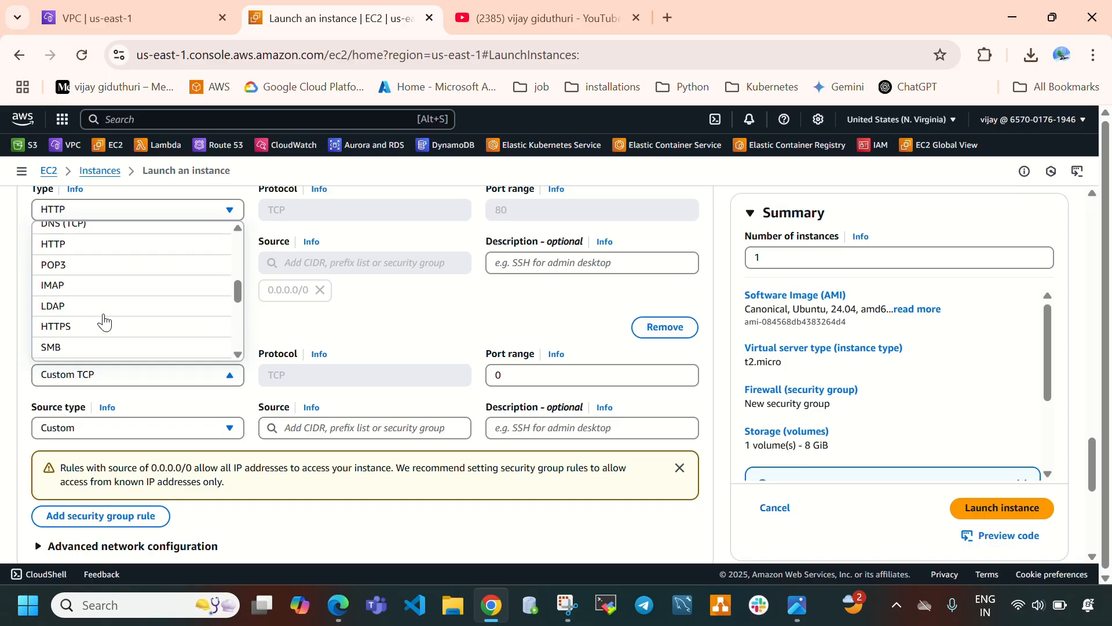
scroll(104, 322, up, 5)
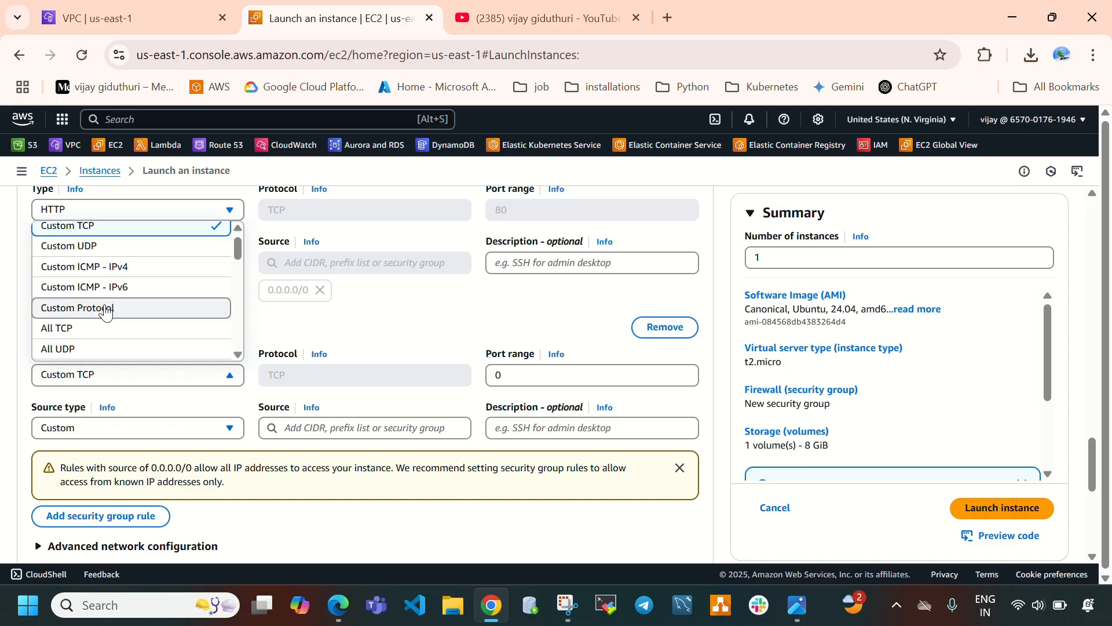
scroll(108, 296, down, 3)
scroll(116, 299, down, 2)
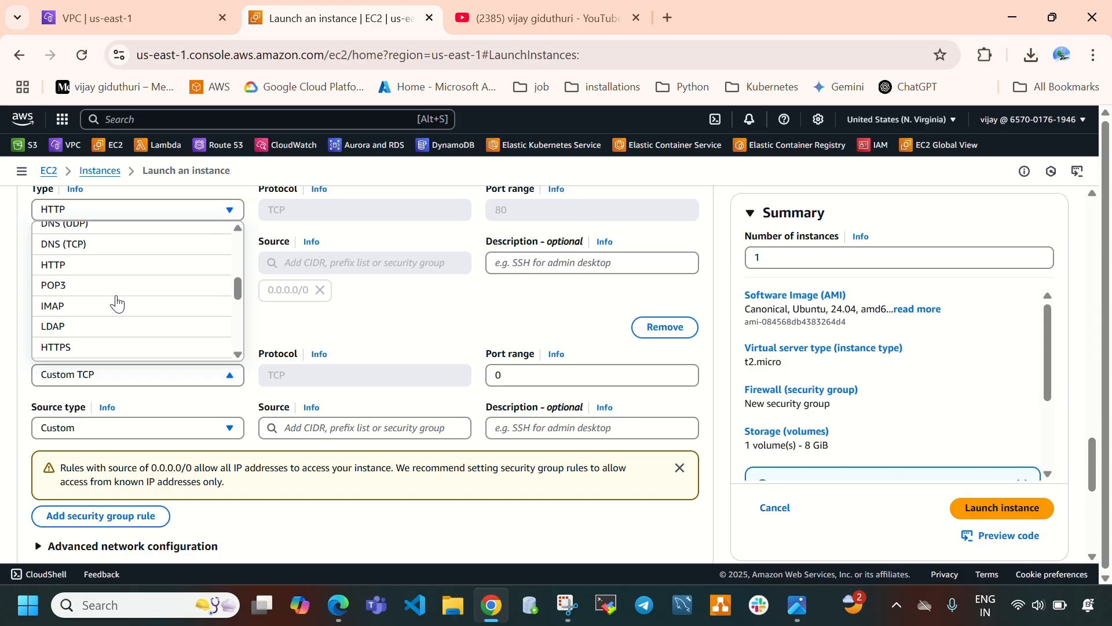
scroll(116, 304, up, 5)
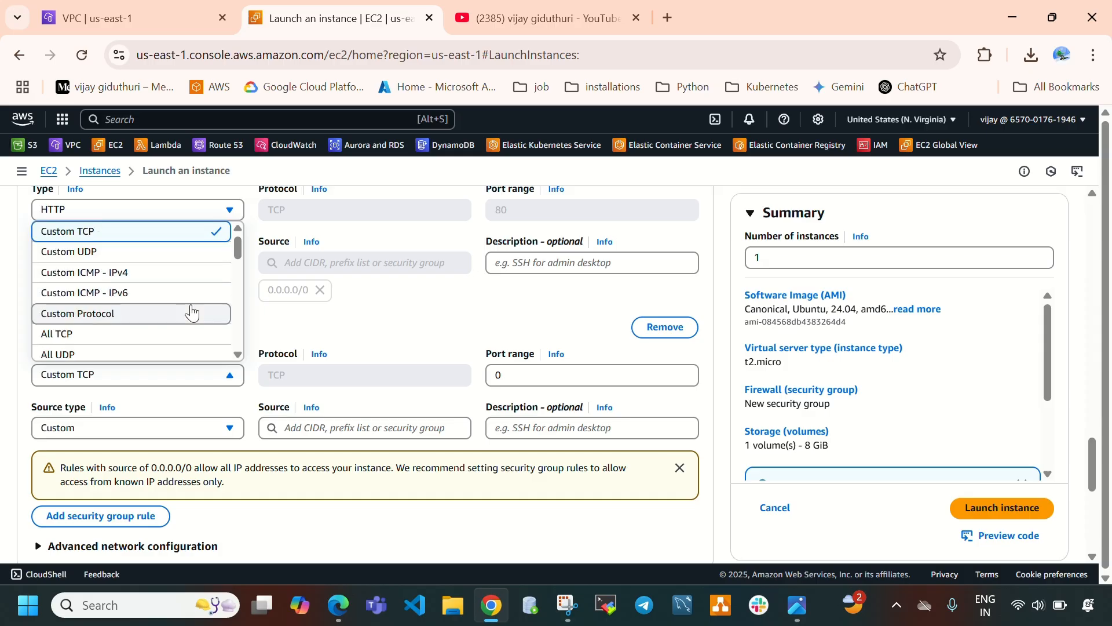
scroll(191, 313, down, 4)
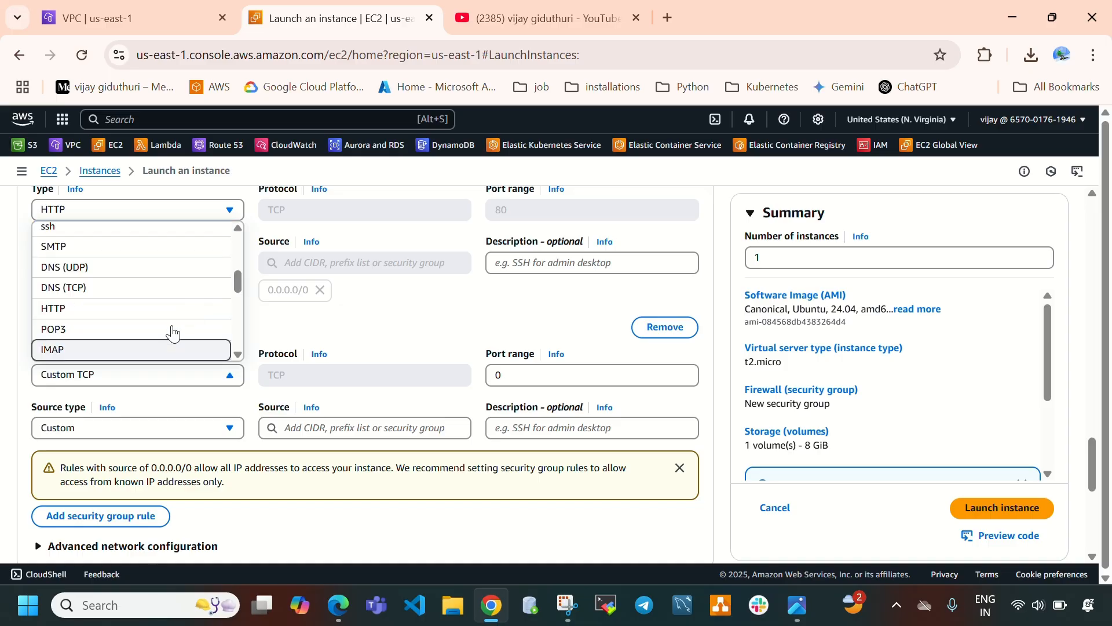
scroll(139, 307, up, 4)
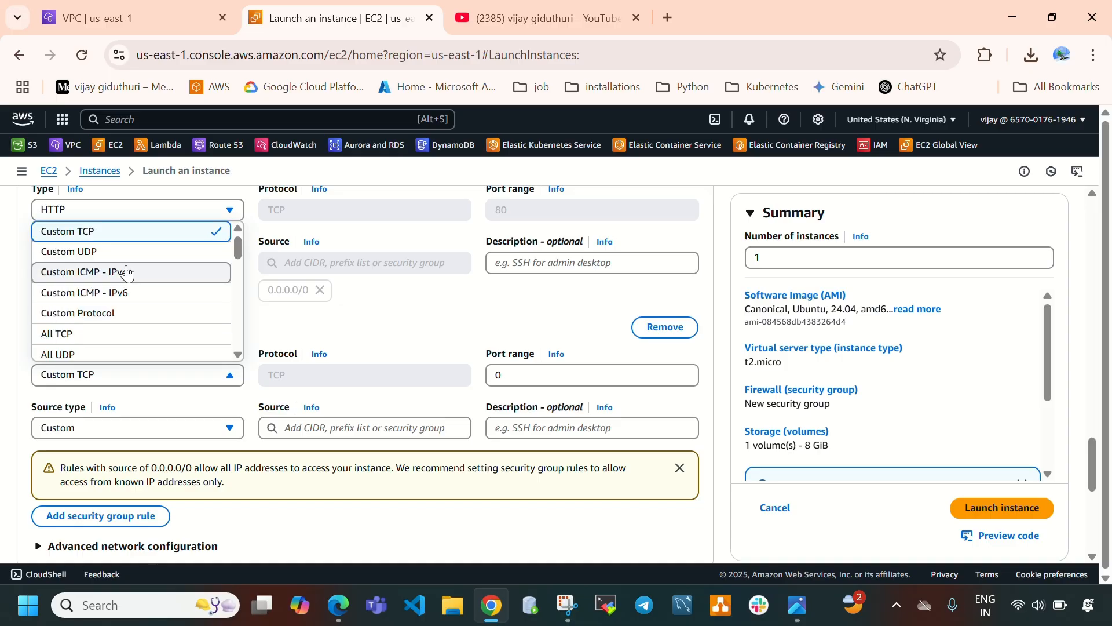
click(127, 272)
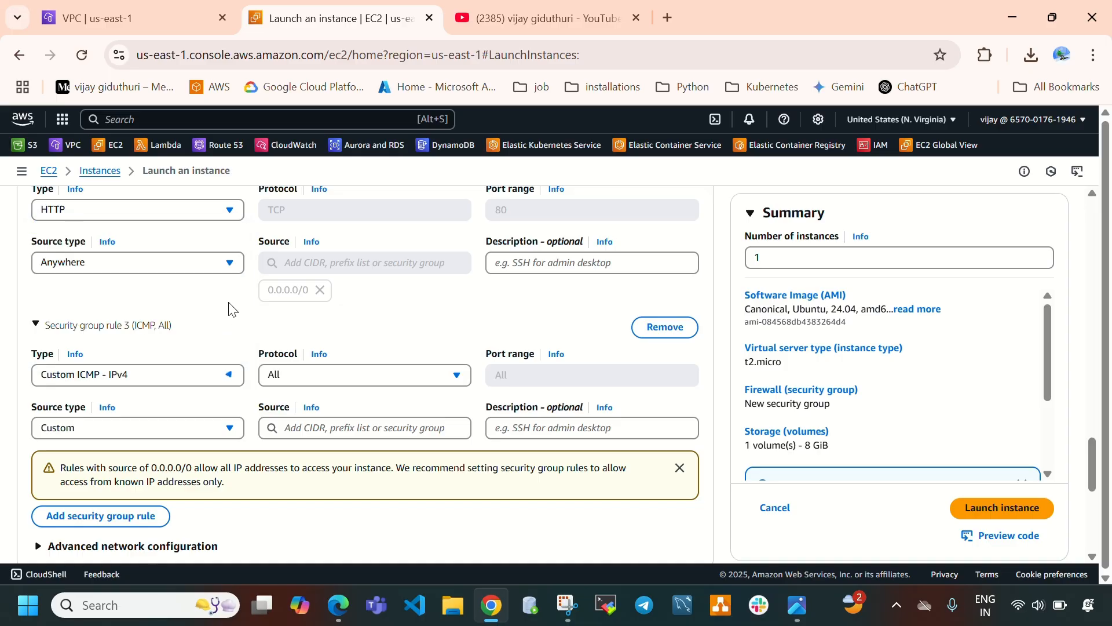
click(145, 429)
click(115, 453)
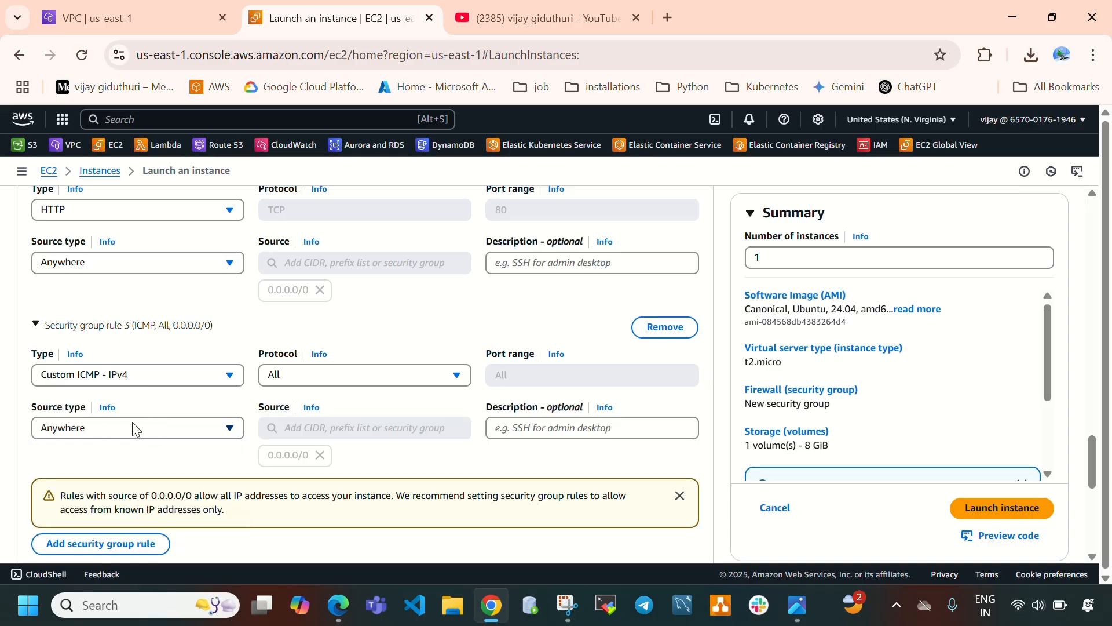
Expand Advanced details, copy the Apache install script from the AWS TGW Docs PDF, and paste it into the user data field.
scroll(336, 386, down, 7)
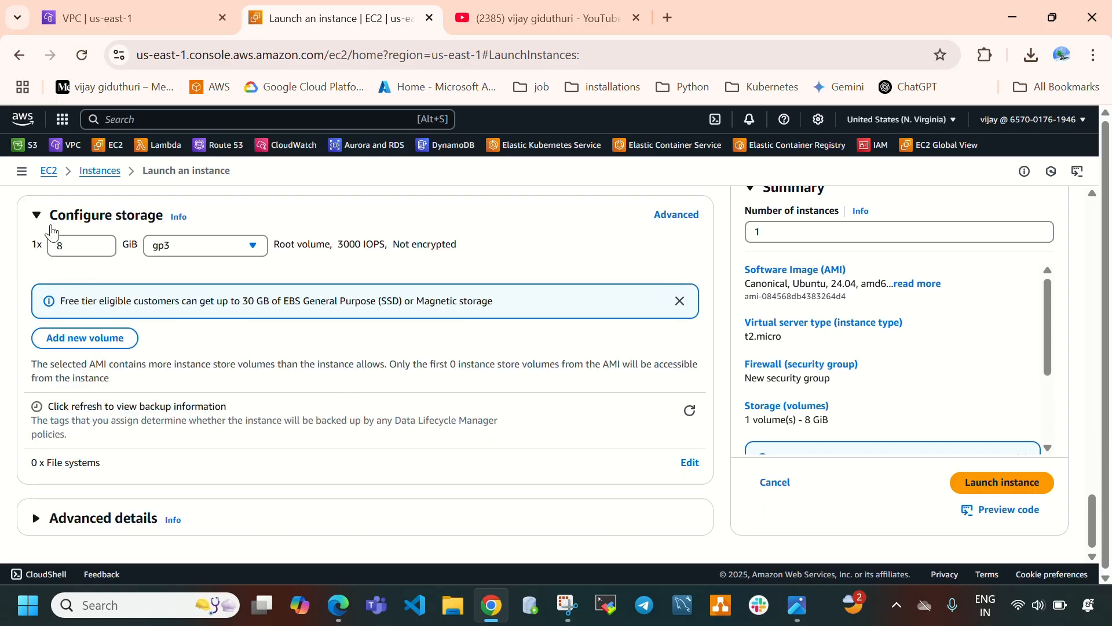
drag(71, 245, 47, 250)
click(110, 517)
scroll(429, 446, down, 15)
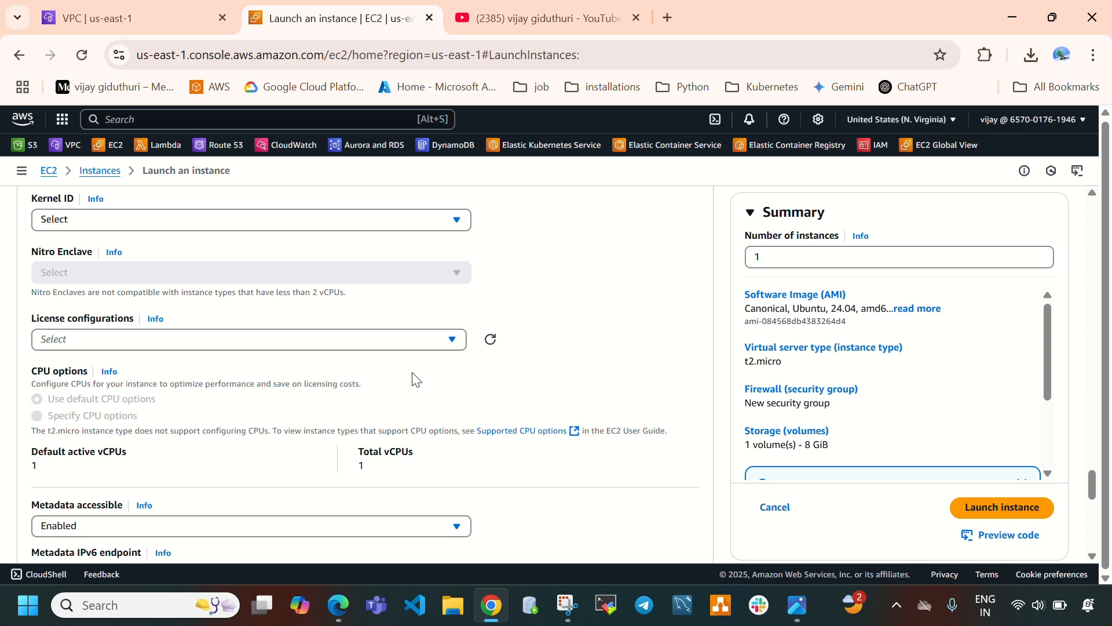
click(255, 364)
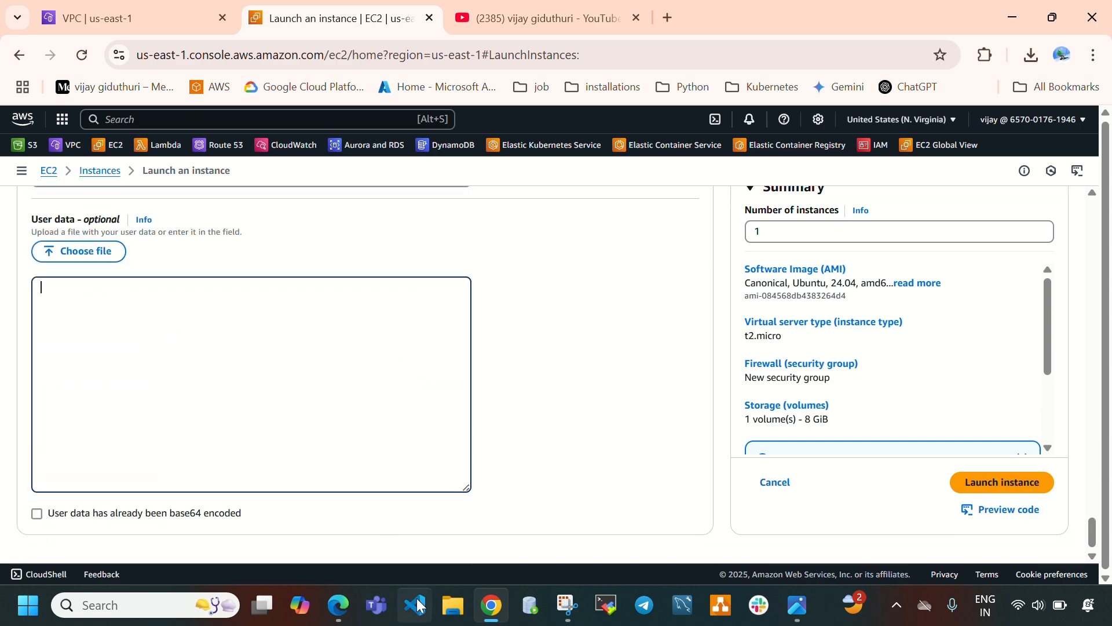
click(339, 605)
scroll(404, 362, down, 10)
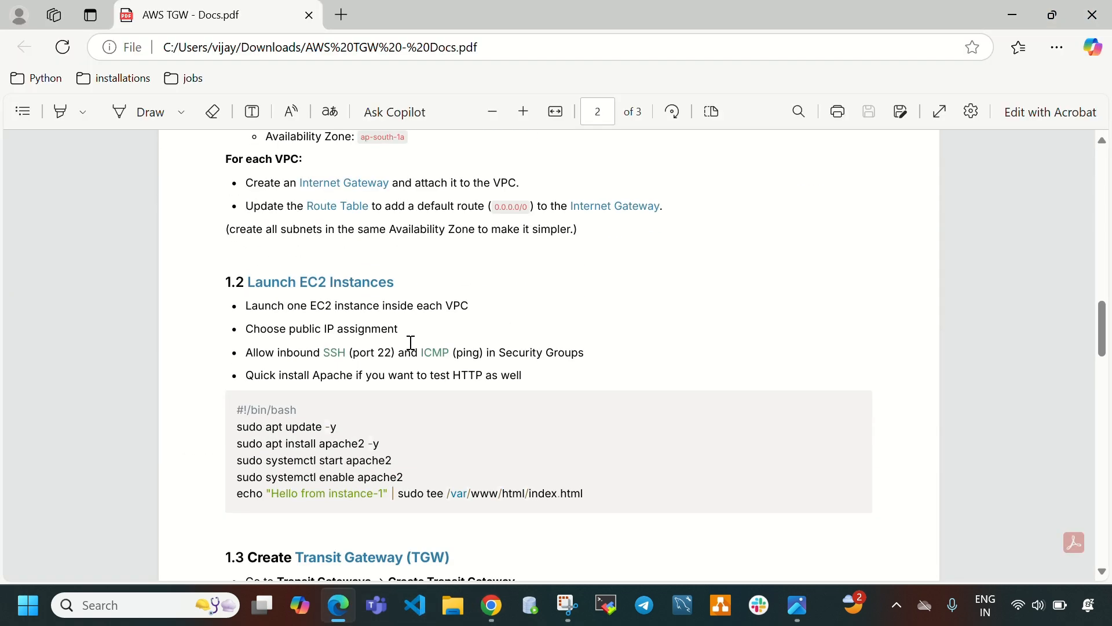
drag(233, 320, 664, 428)
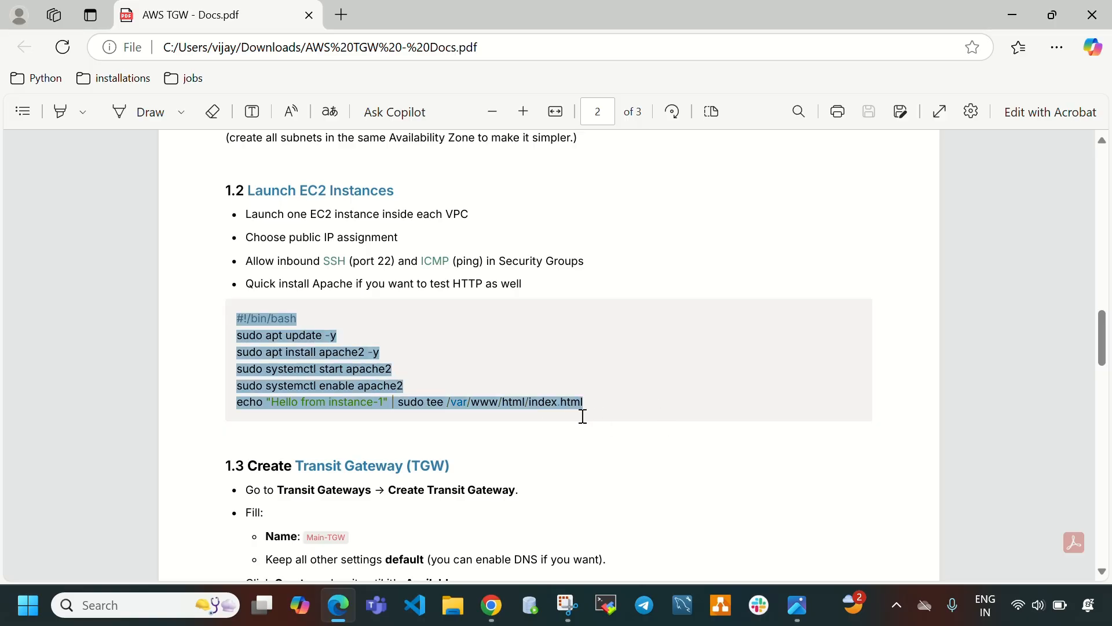
click(350, 596)
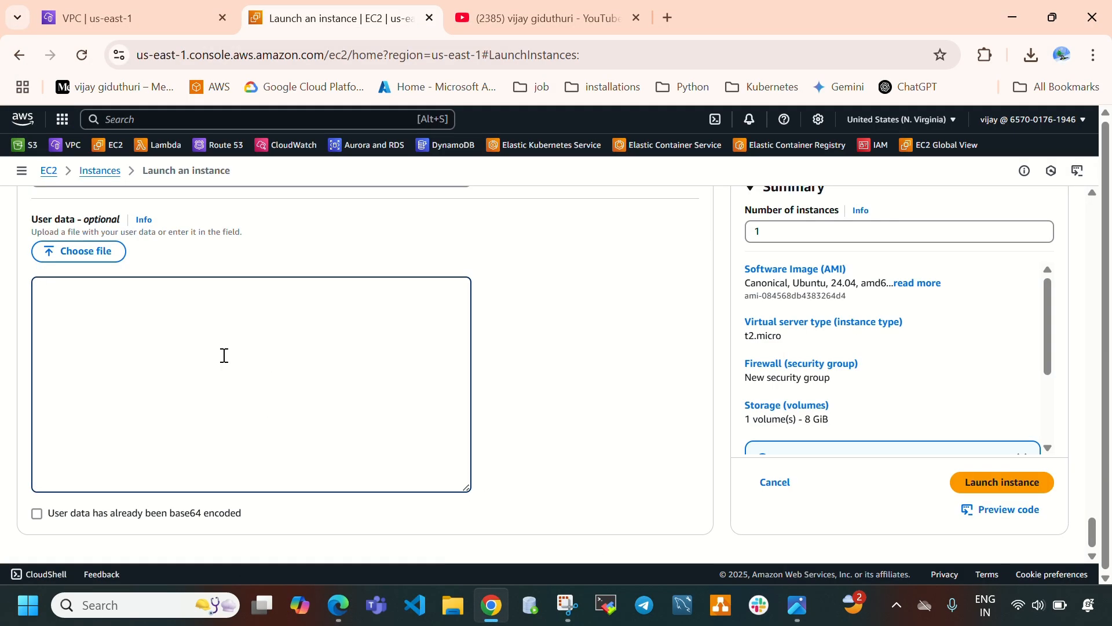
text(#!/bin/bash sudo apt update -y sudo apt install apache2 -y sudo systemctl start apache2 sudo systemctl enable apache2 echo "Hello from instance-1" | sudo tee /var/www/html/index.html)
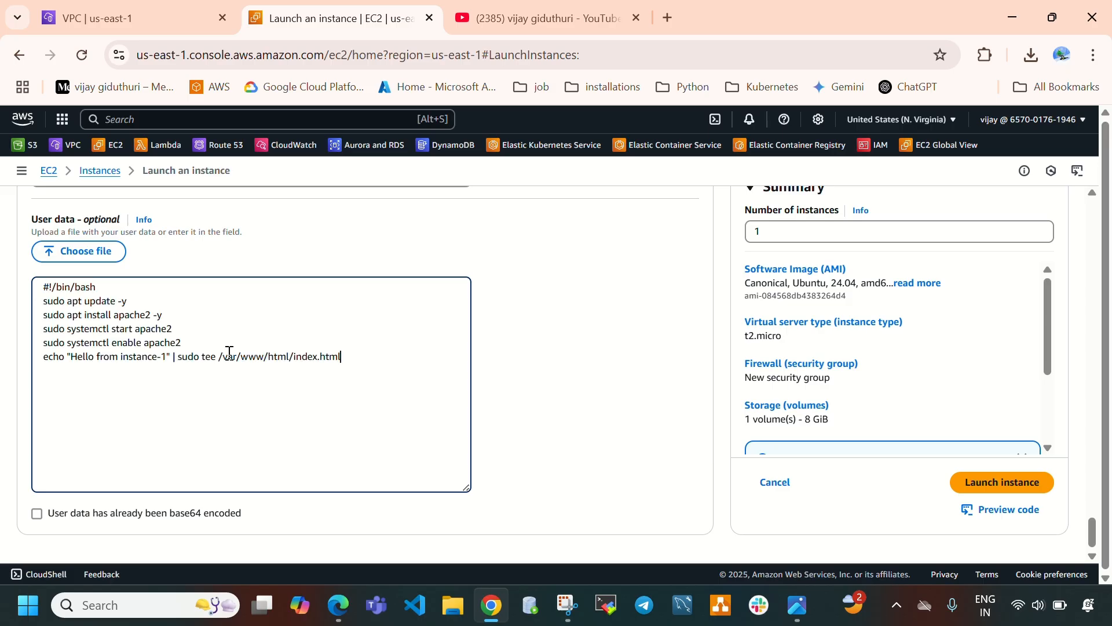
Review each line of the pasted user data script, including the Hello from instance-1 message.
click(45, 302)
drag(51, 306, 123, 307)
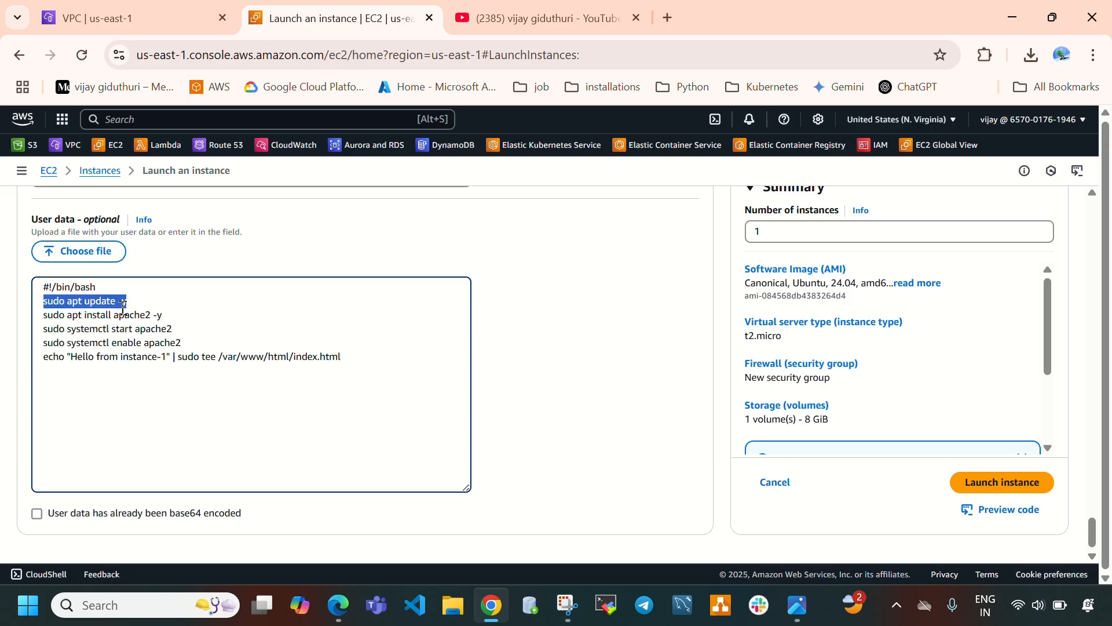
drag(48, 315, 163, 316)
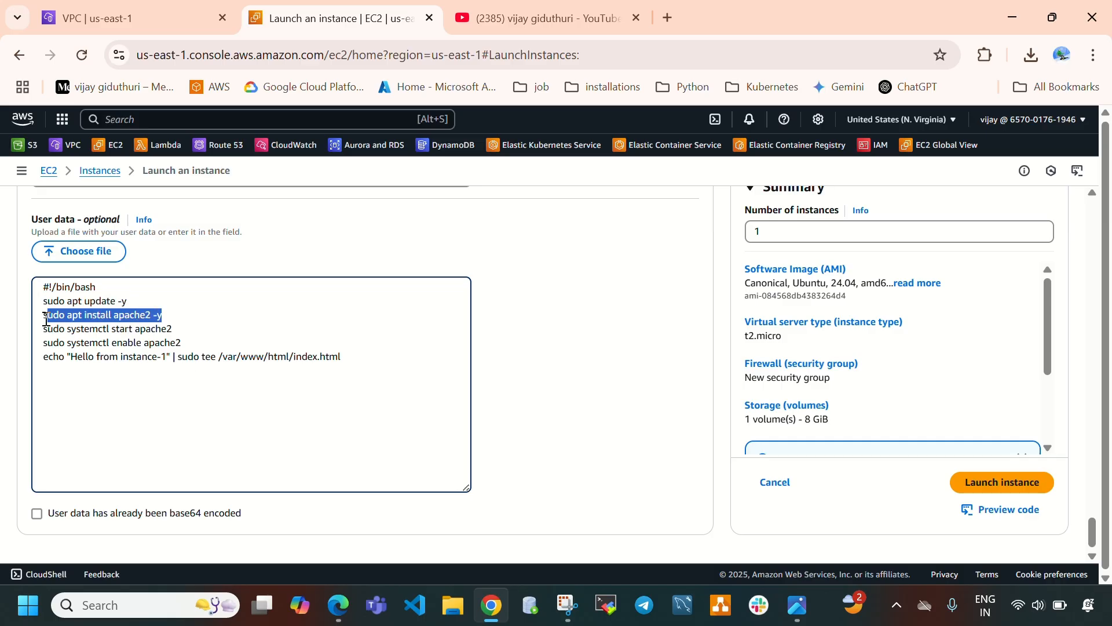
drag(46, 320, 171, 333)
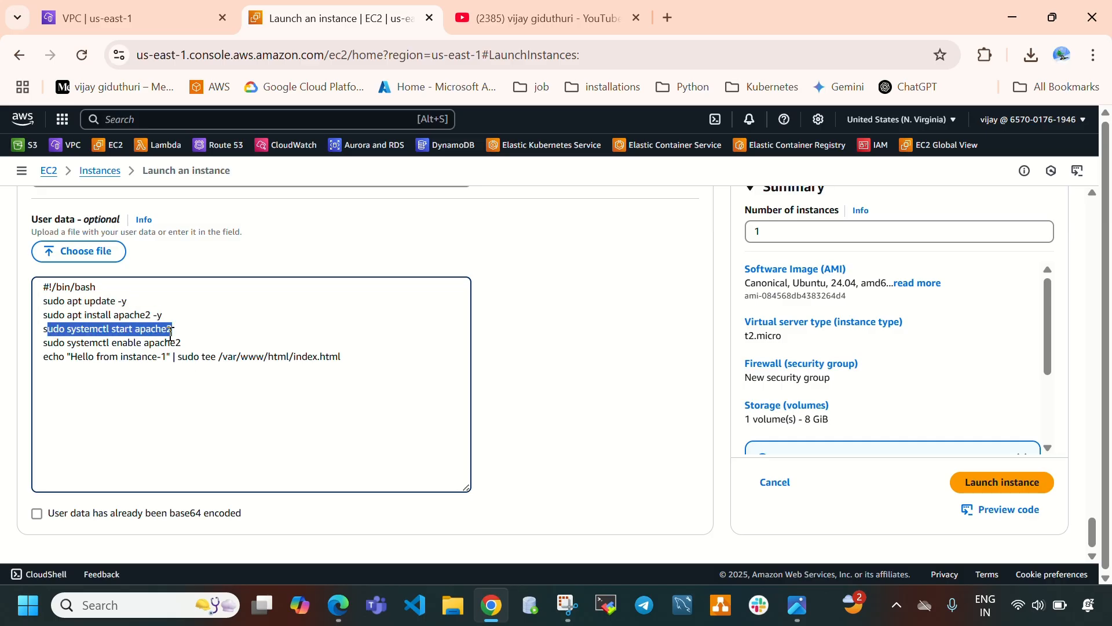
drag(48, 343, 178, 341)
drag(74, 357, 168, 359)
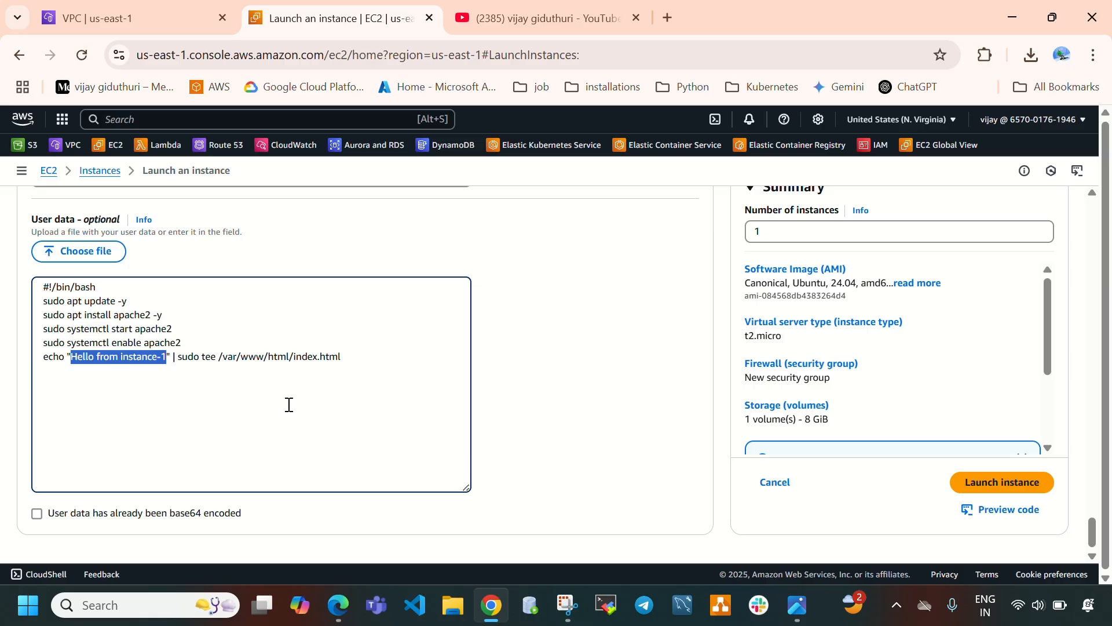
Review the configured launch settings for the first instance and launch it.
scroll(331, 365, up, 15)
scroll(342, 376, up, 20)
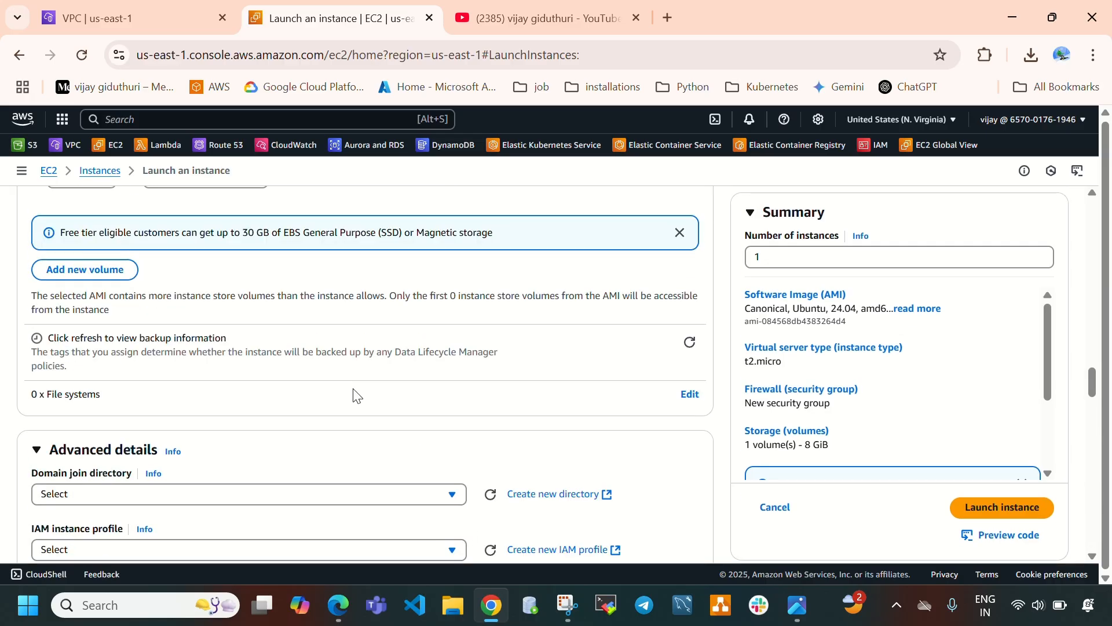
scroll(333, 342, up, 2)
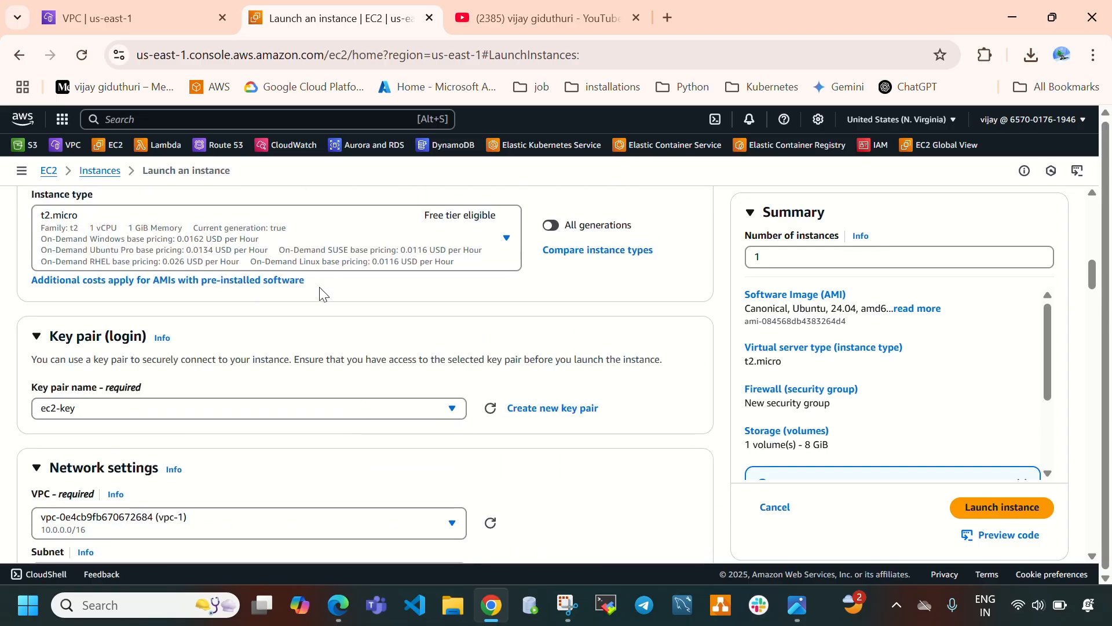
scroll(220, 353, down, 5)
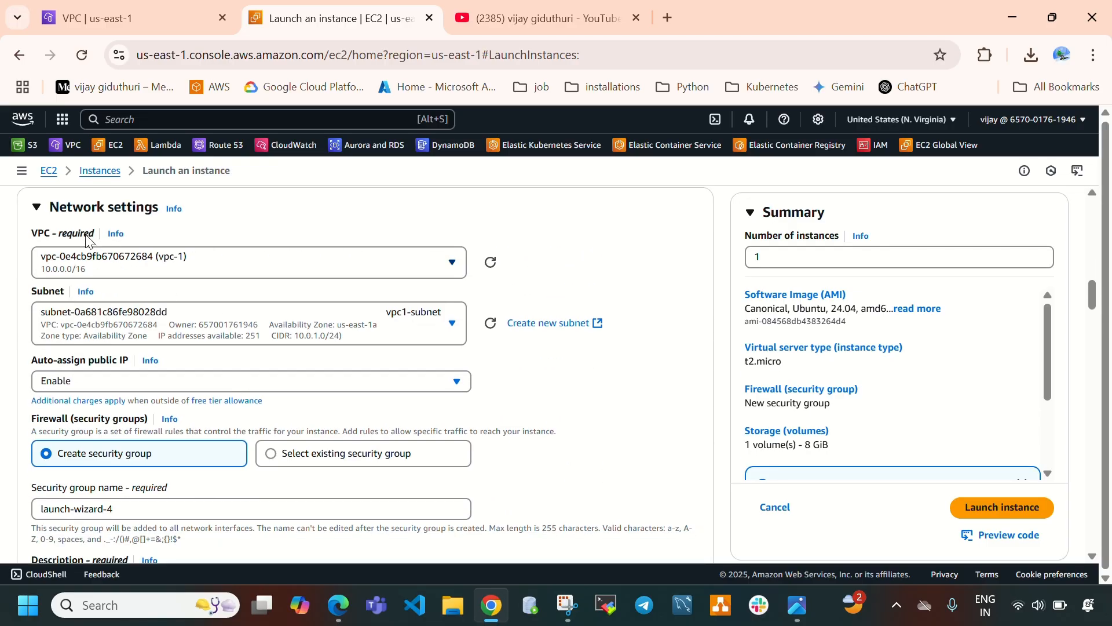
scroll(339, 350, down, 5)
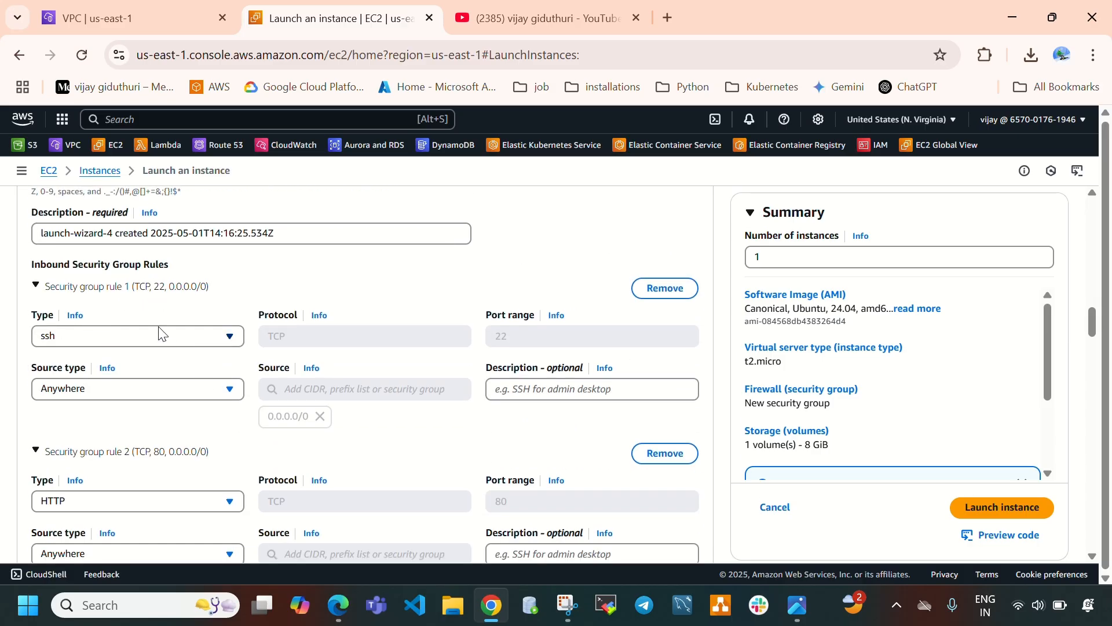
scroll(168, 348, down, 3)
scroll(145, 383, down, 3)
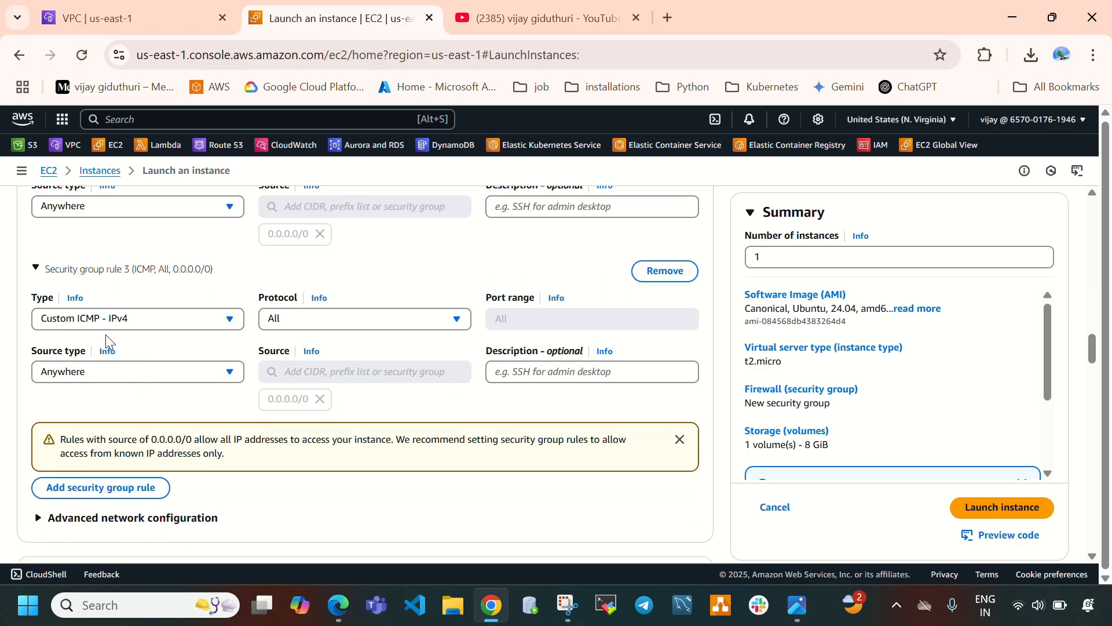
click(1013, 508)
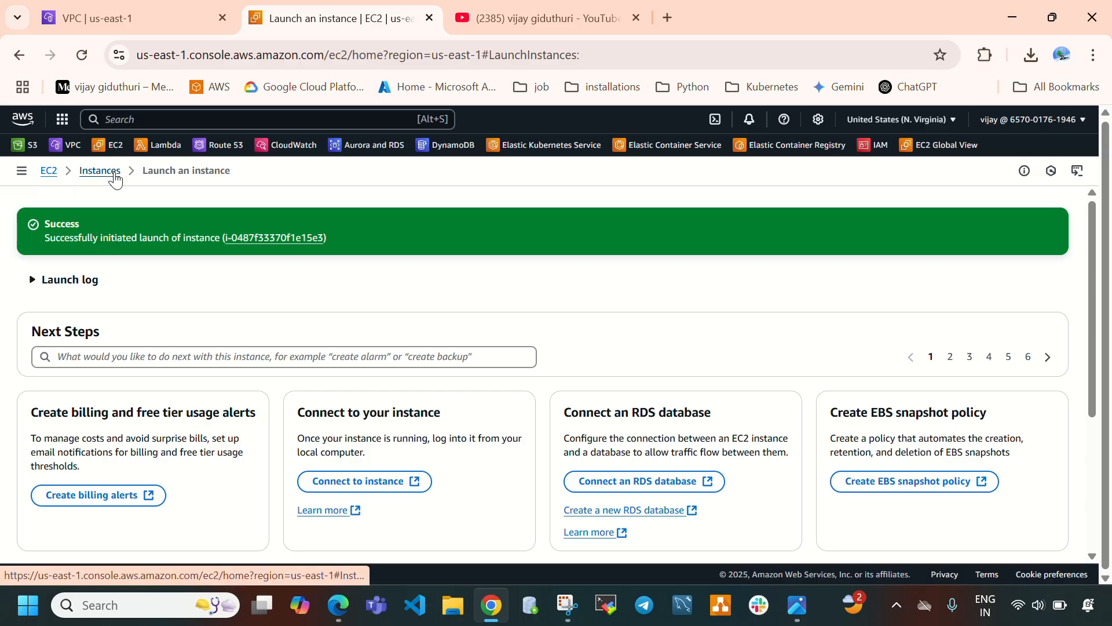
Open the instances list, refresh it, and select vpc1-instance to view its details.
click(113, 174)
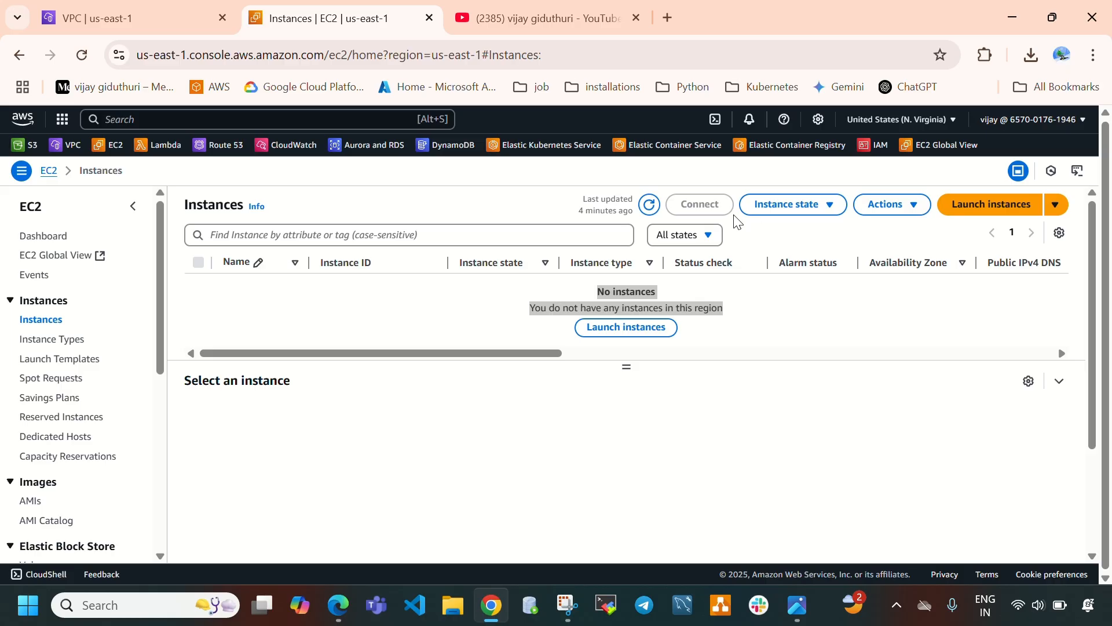
click(649, 205)
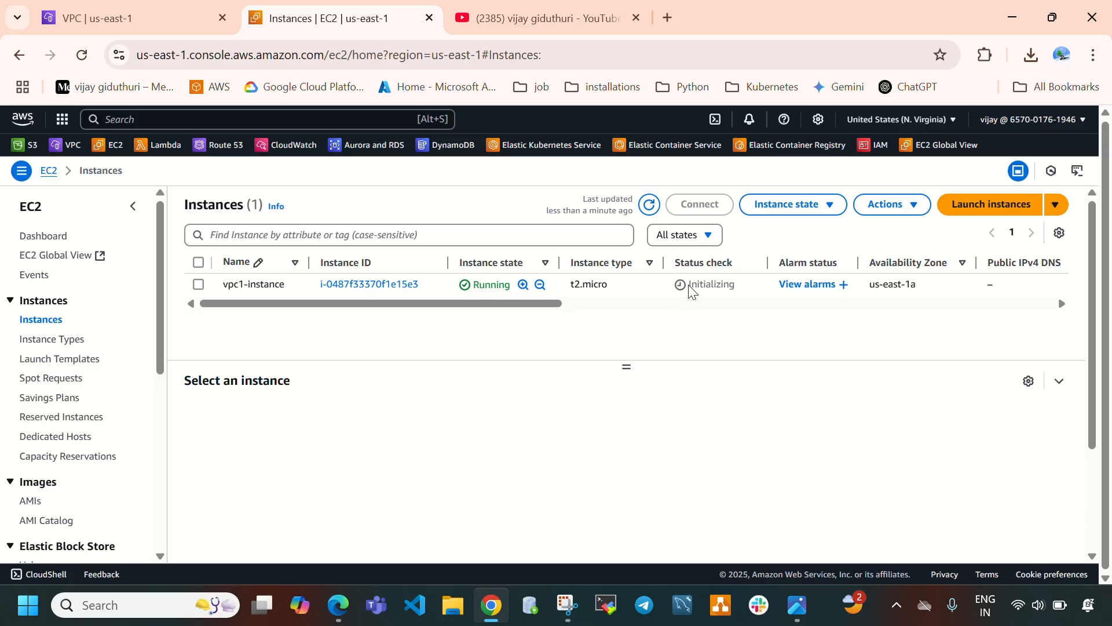
drag(689, 288, 739, 305)
click(738, 291)
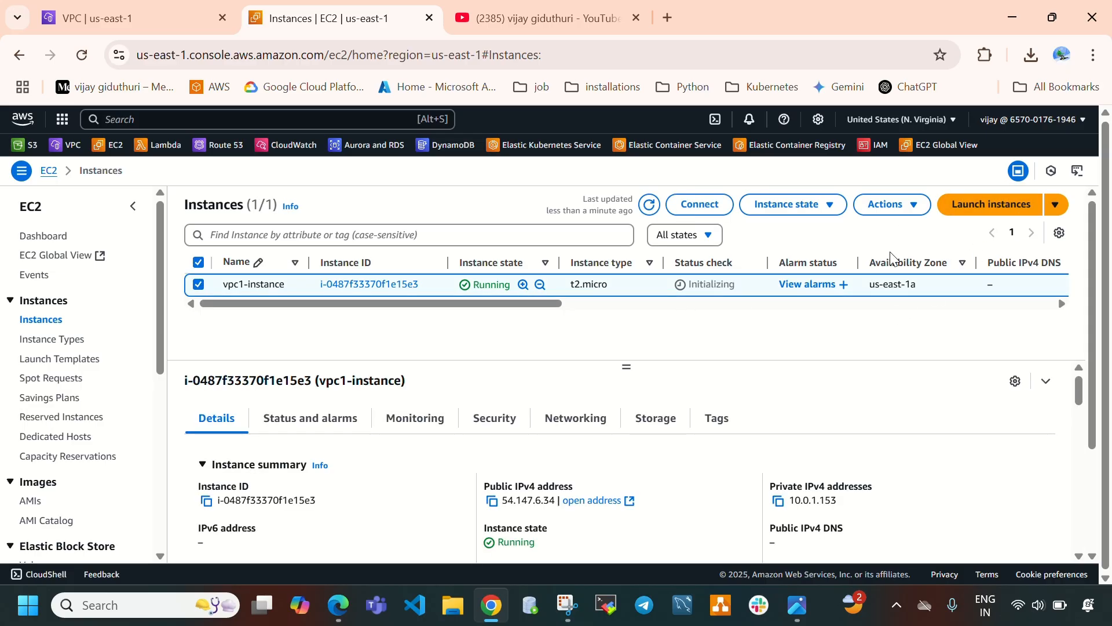
View the AWS Transit Gateway architecture diagram in the image viewer and return to the browser.
click(798, 605)
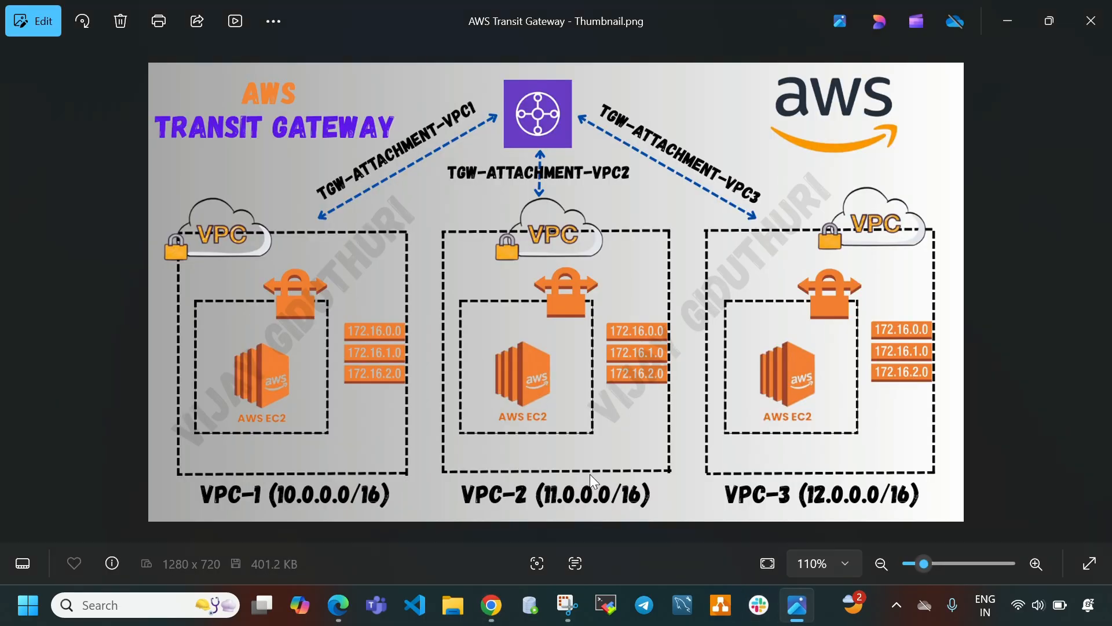
click(798, 604)
Start launching a new instance and name it vpc2-instance.
click(986, 208)
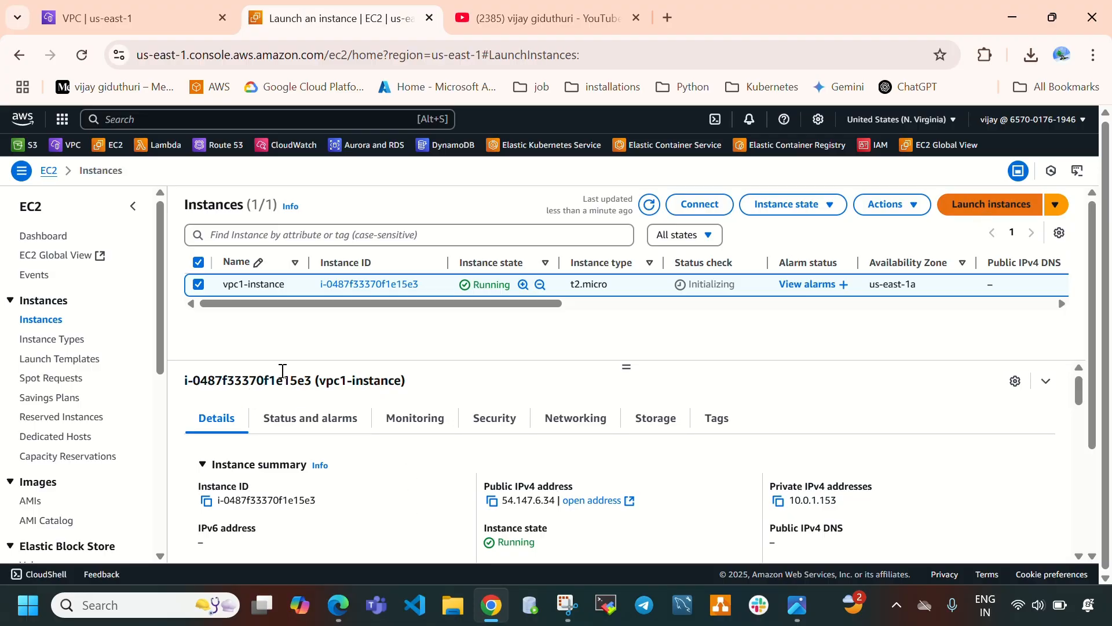
click(223, 366)
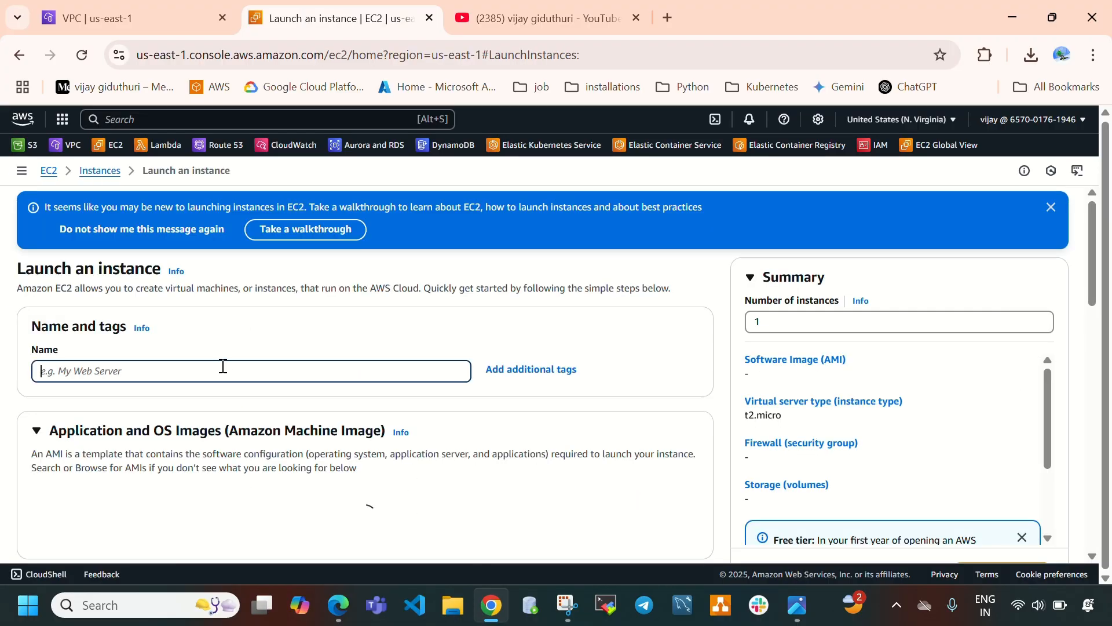
text(vpc2-instance)
Choose the Ubuntu AMI and select the ec2-key key pair.
scroll(320, 383, down, 3)
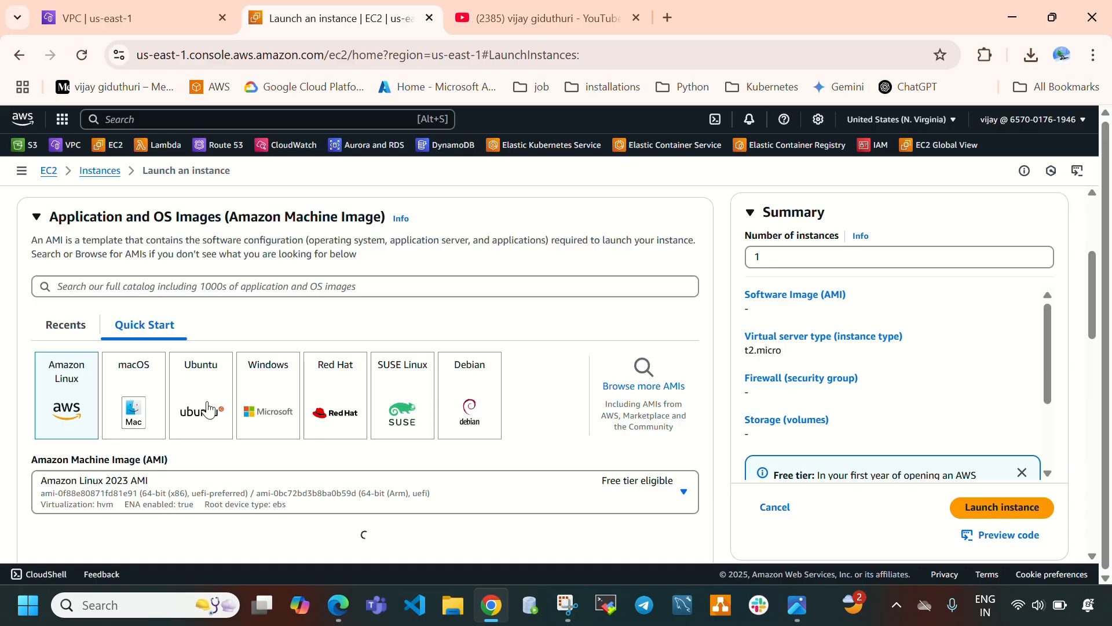
click(208, 408)
scroll(313, 411, down, 5)
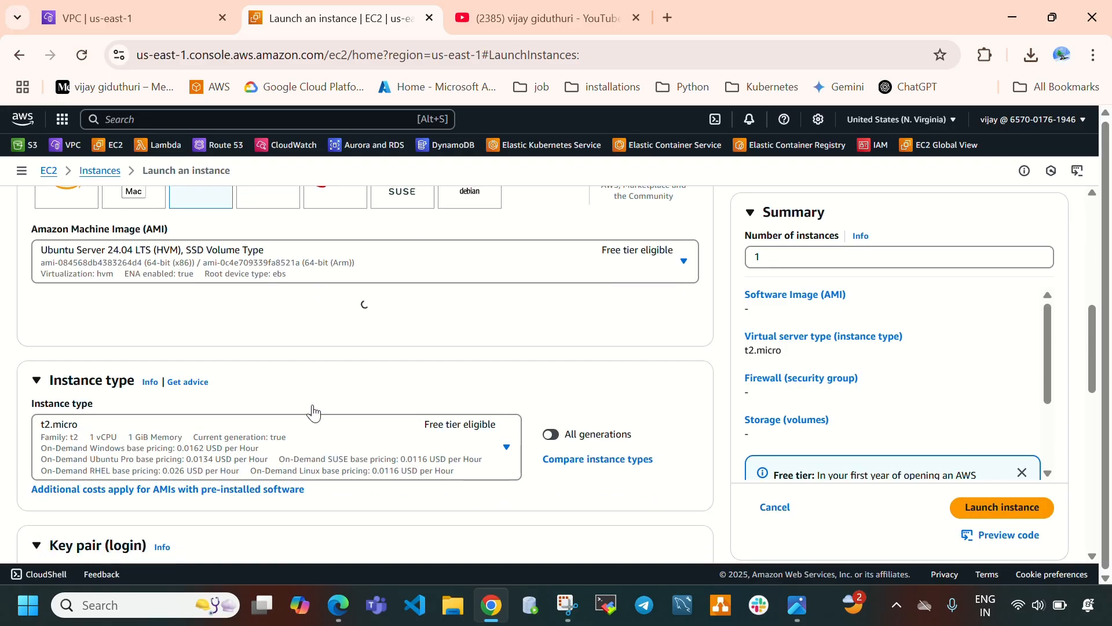
scroll(345, 404, down, 2)
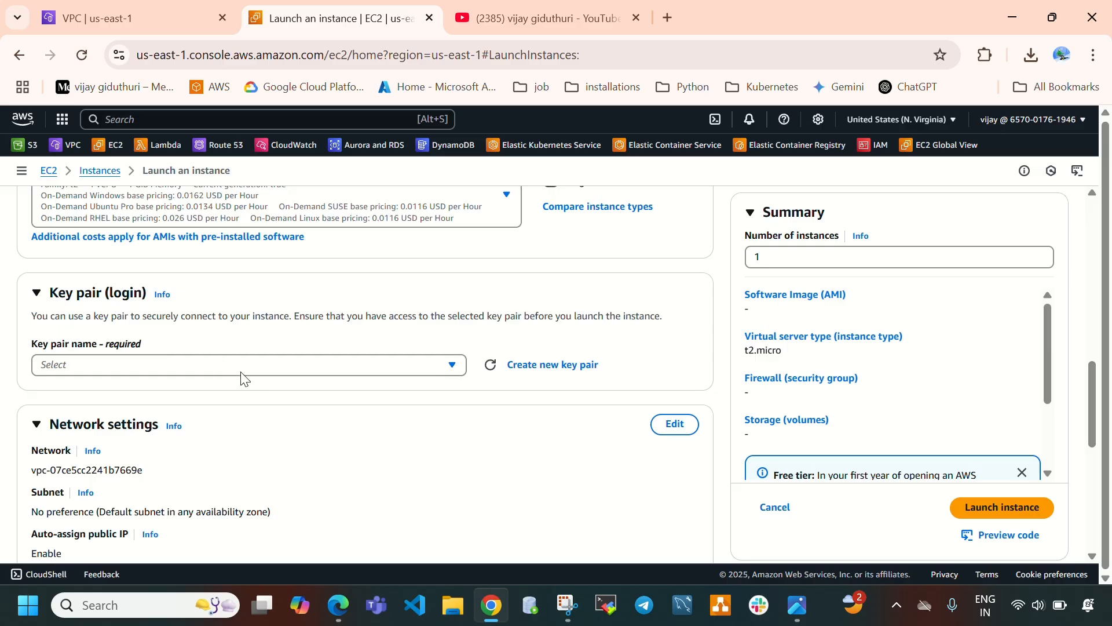
scroll(292, 396, down, 2)
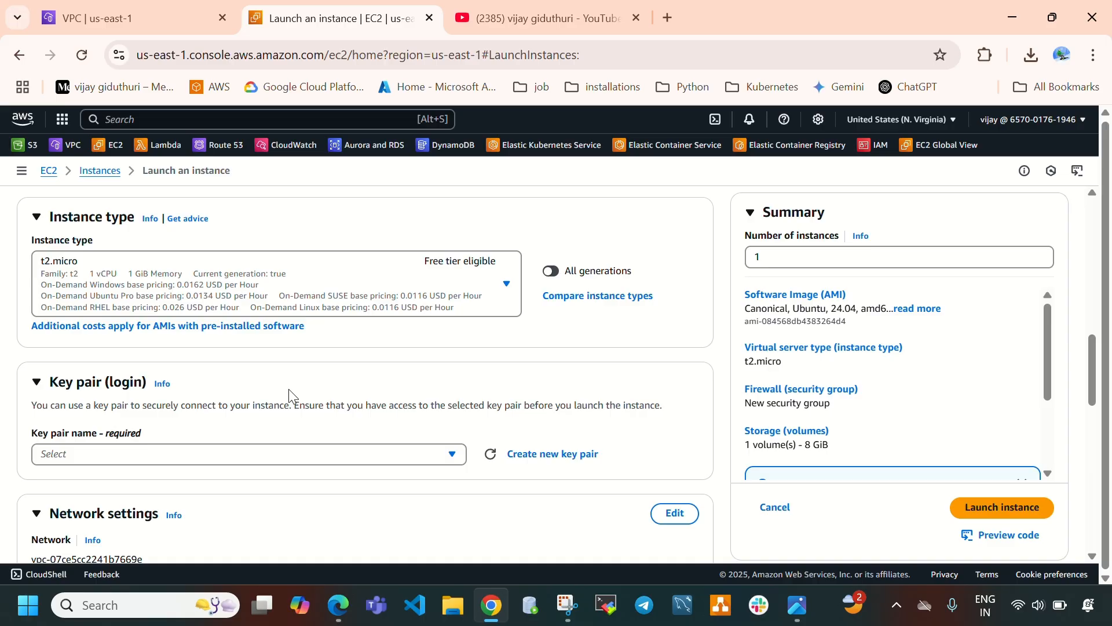
click(258, 370)
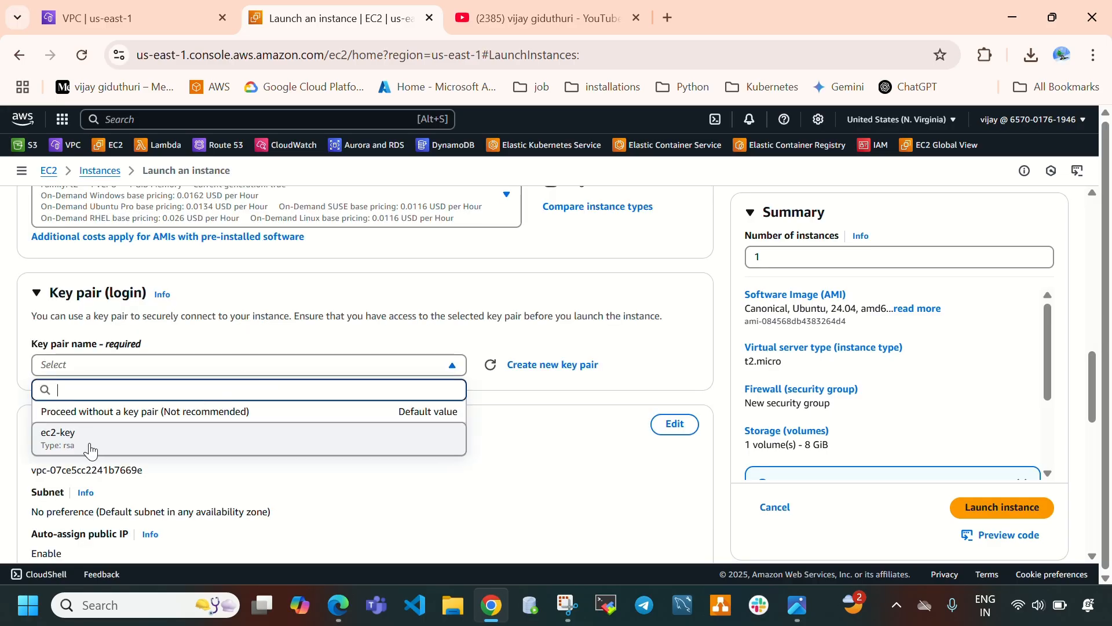
click(138, 436)
Edit network settings to use vpc-2 and enable auto-assign public IP.
scroll(324, 446, down, 1)
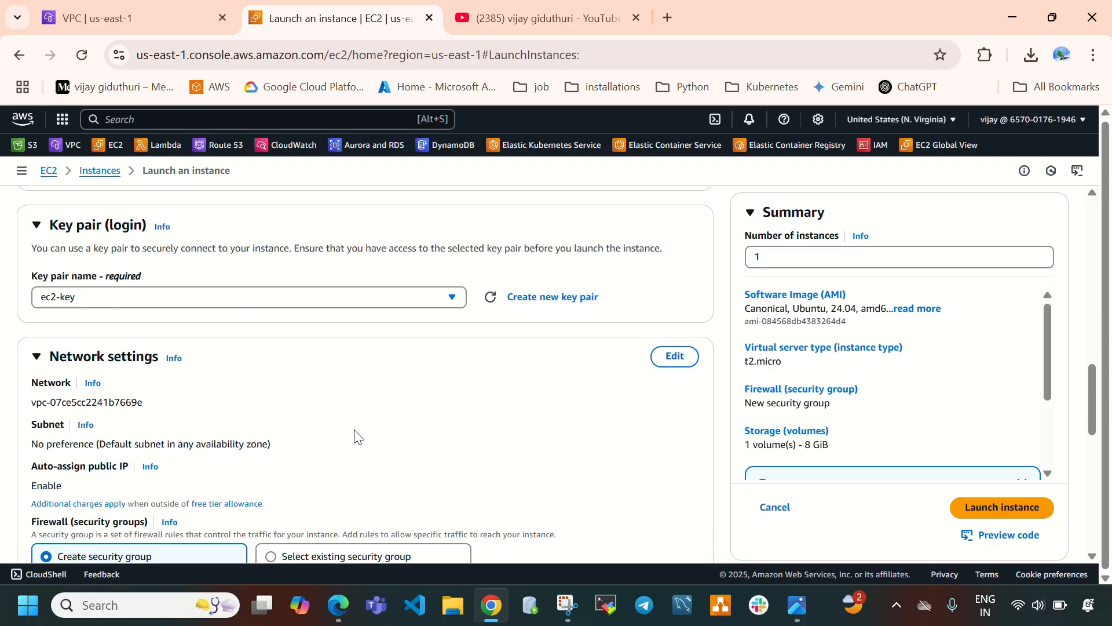
click(675, 356)
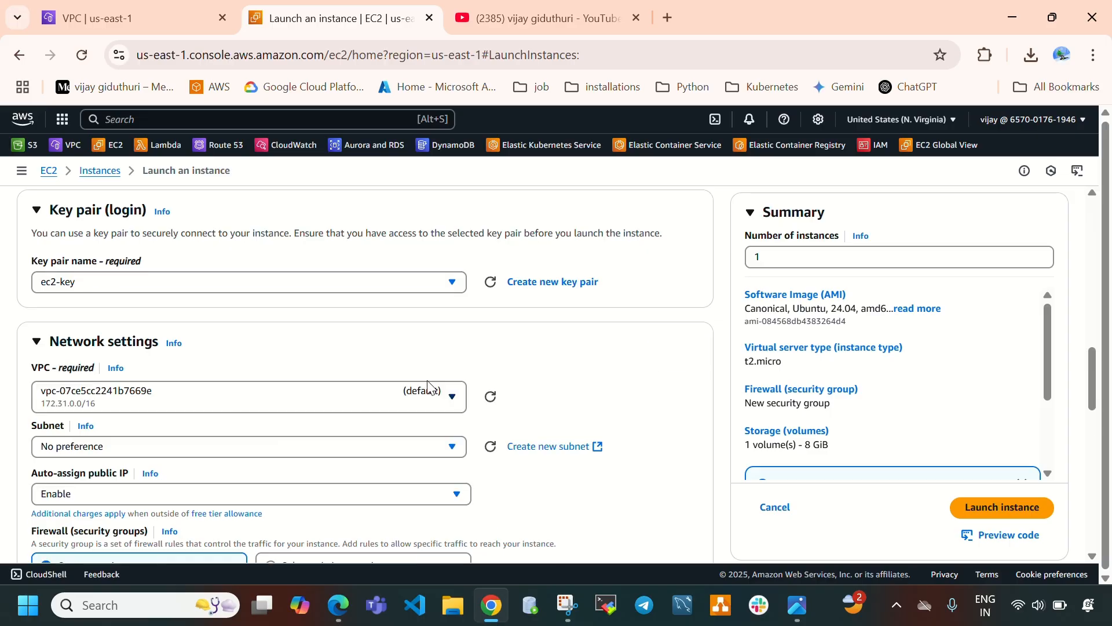
scroll(399, 370, down, 2)
click(313, 305)
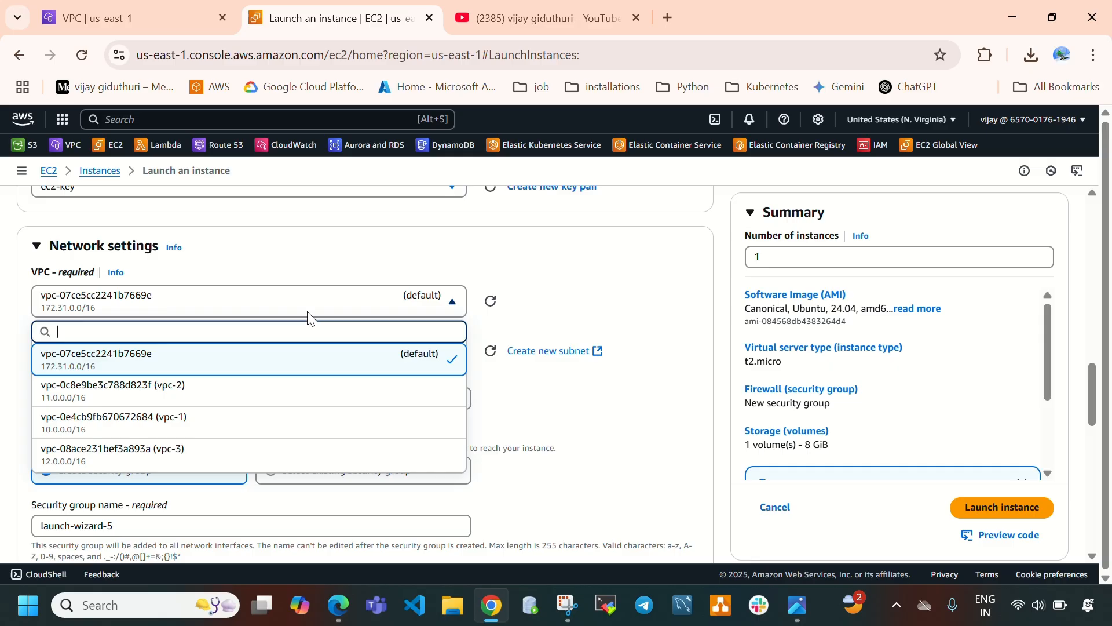
click(188, 394)
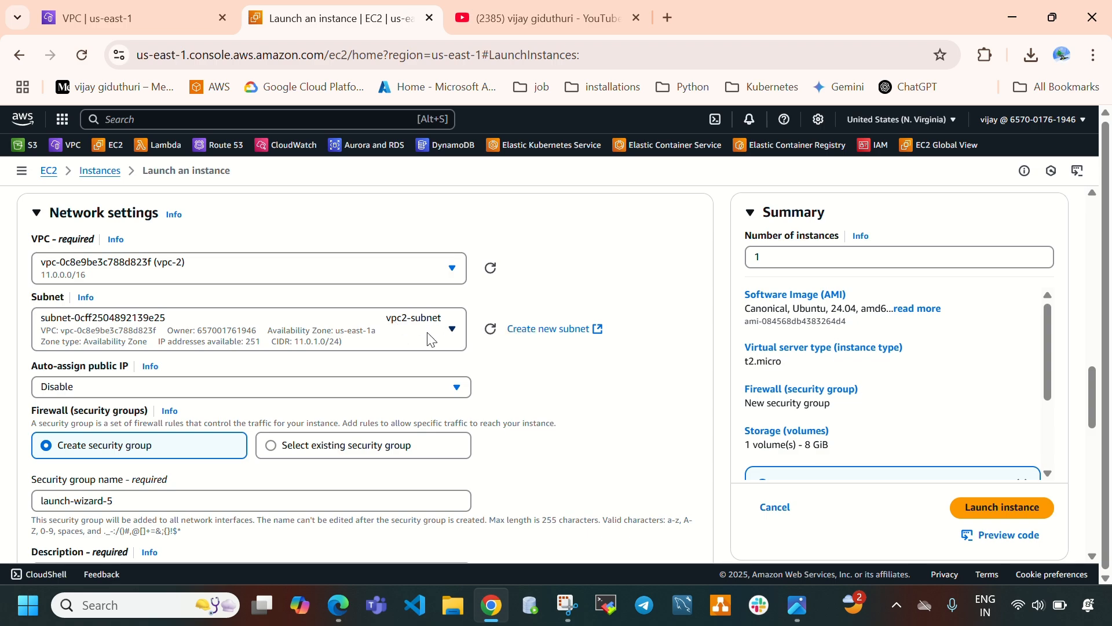
scroll(373, 348, down, 1)
click(194, 337)
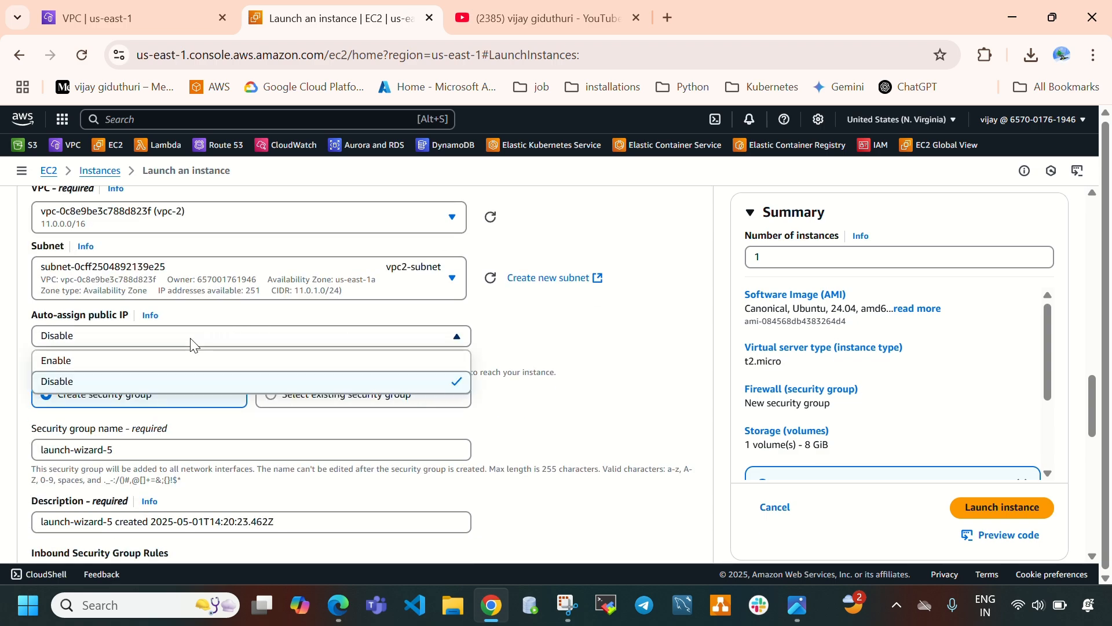
click(103, 363)
scroll(222, 356, down, 1)
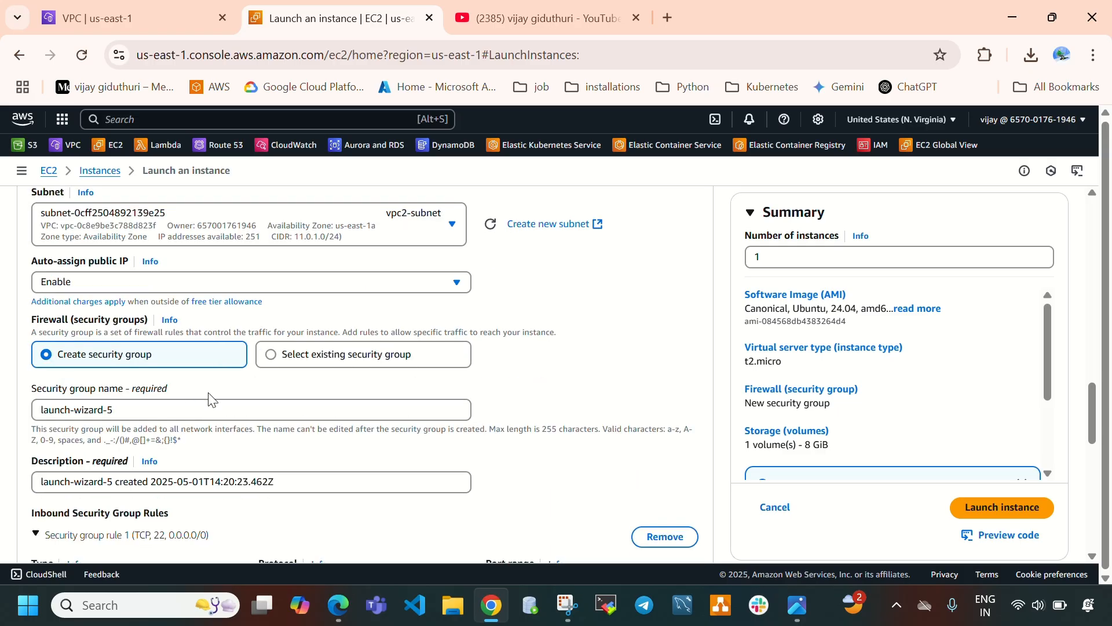
Add a second inbound security group rule allowing HTTP from Anywhere.
scroll(212, 400, down, 5)
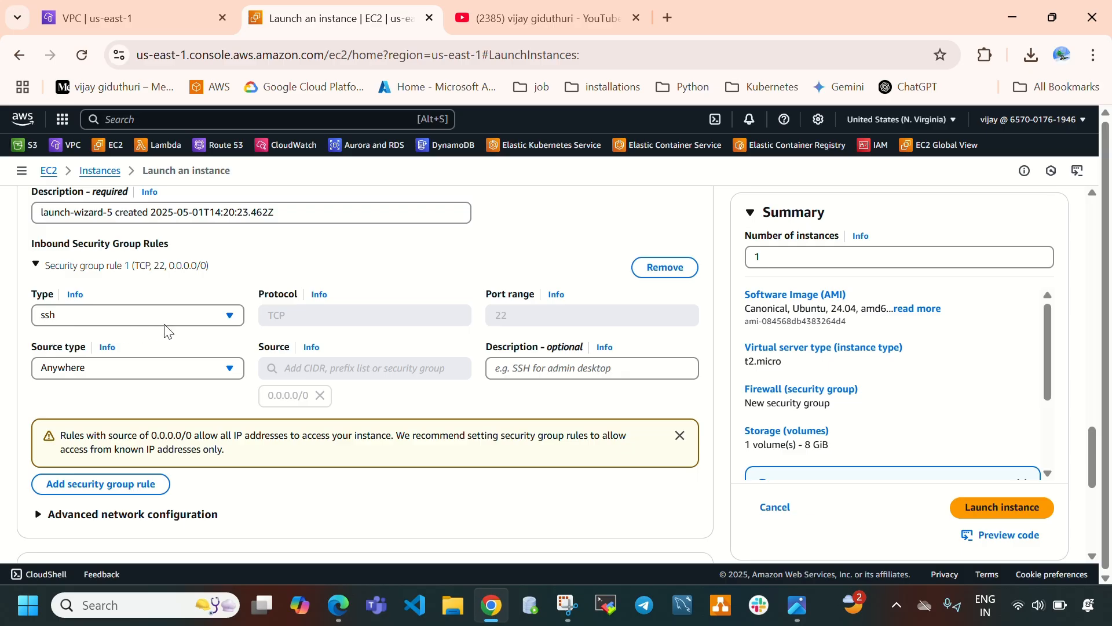
scroll(175, 327, down, 3)
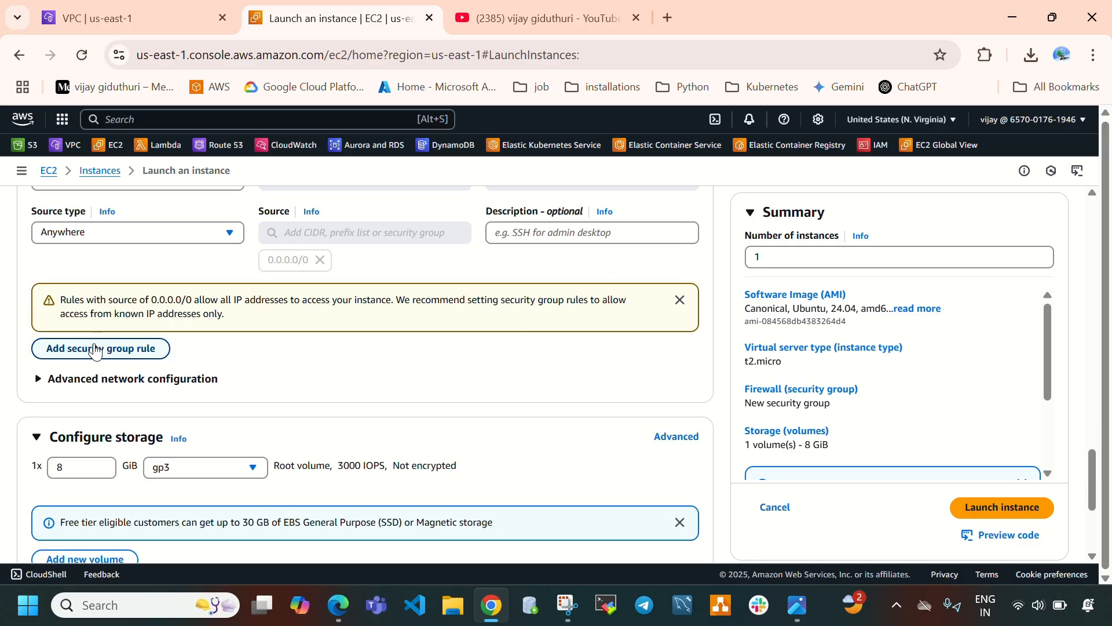
click(95, 345)
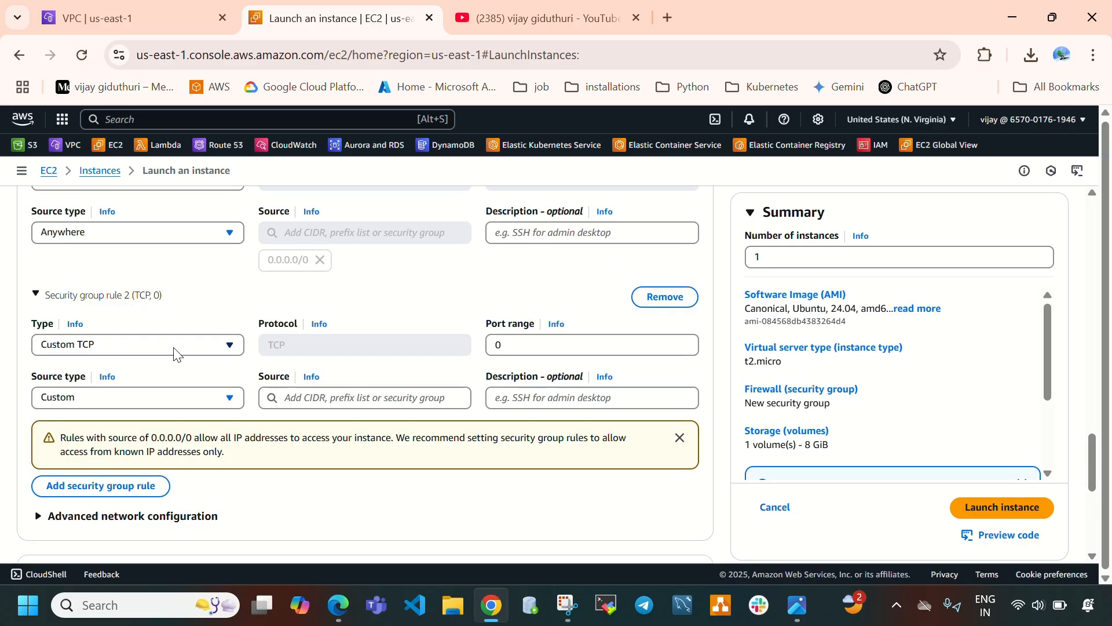
click(175, 350)
key(h)
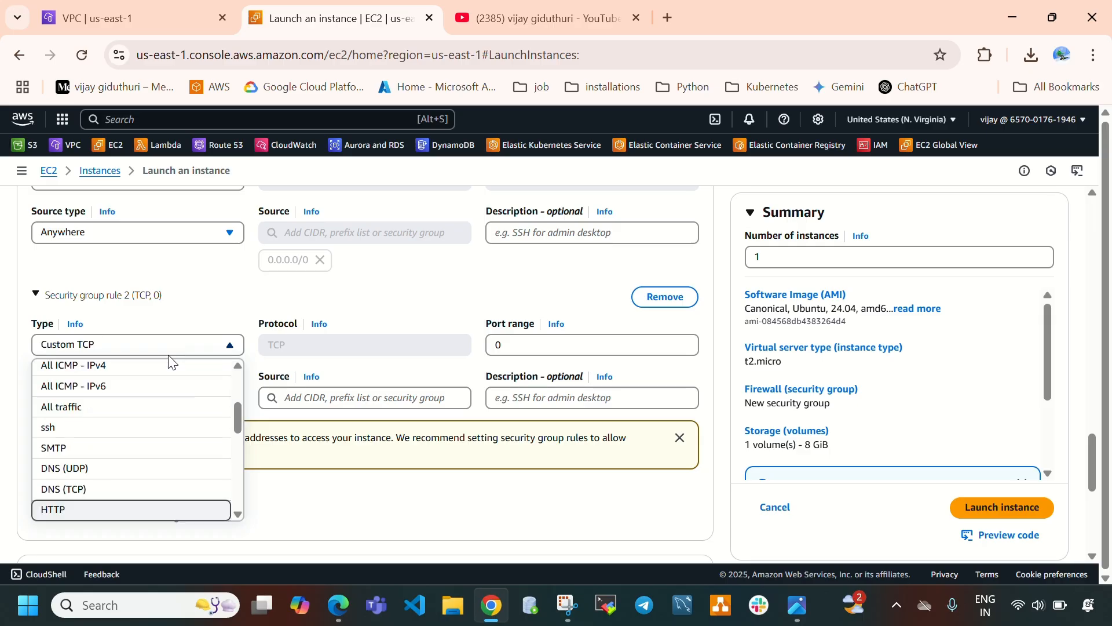
click(106, 508)
click(167, 404)
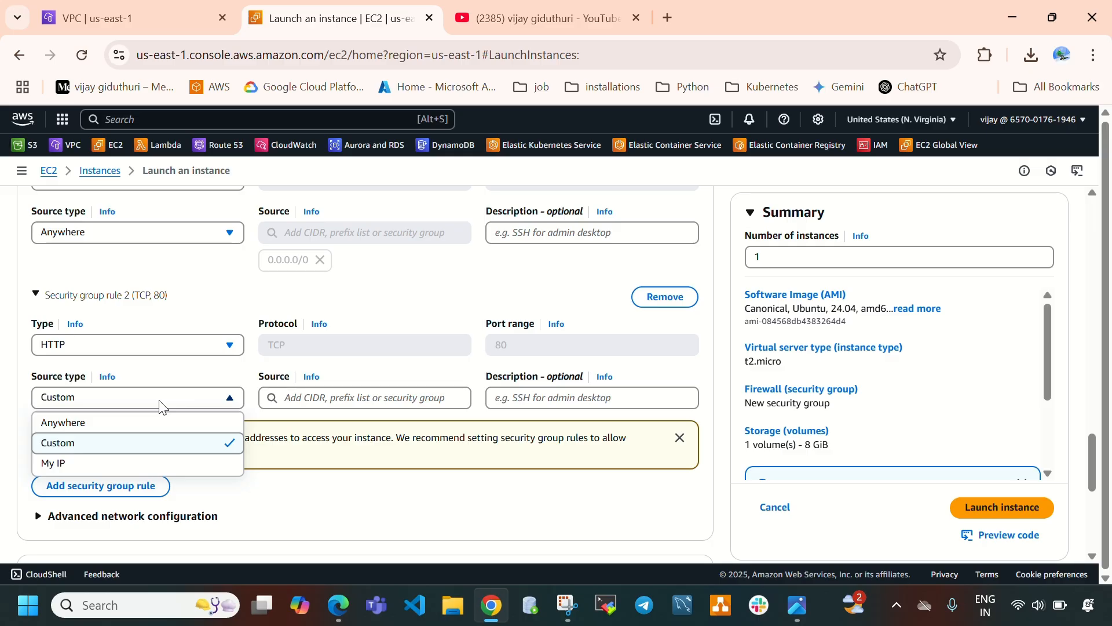
click(125, 421)
Add a third inbound security group rule of type Custom ICMP - IPv4 with source Anywhere.
scroll(116, 406, down, 2)
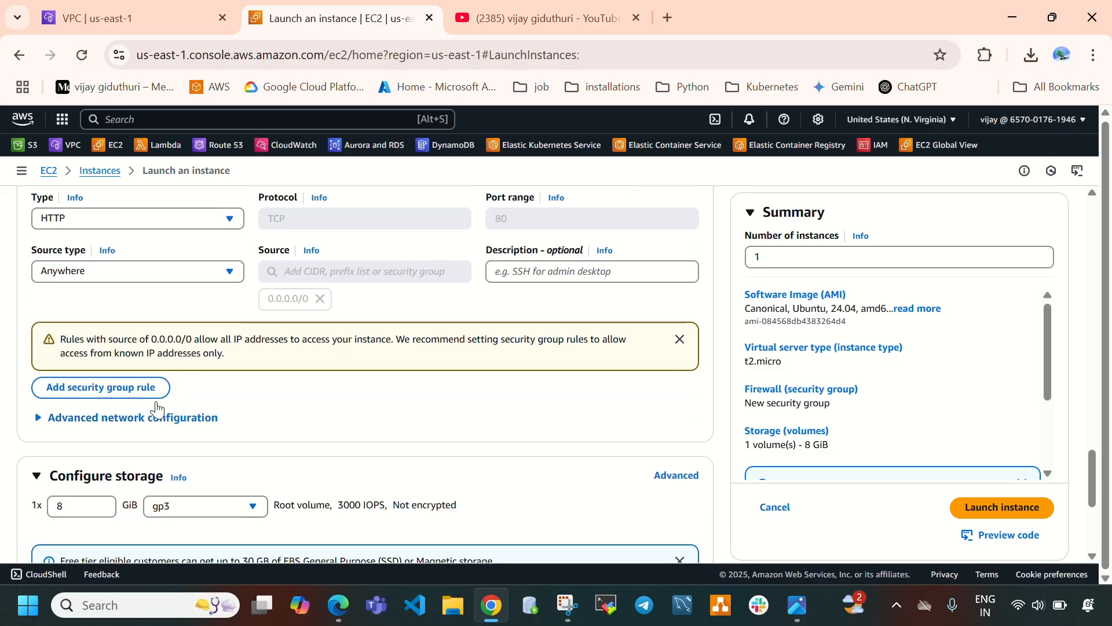
click(96, 387)
click(132, 384)
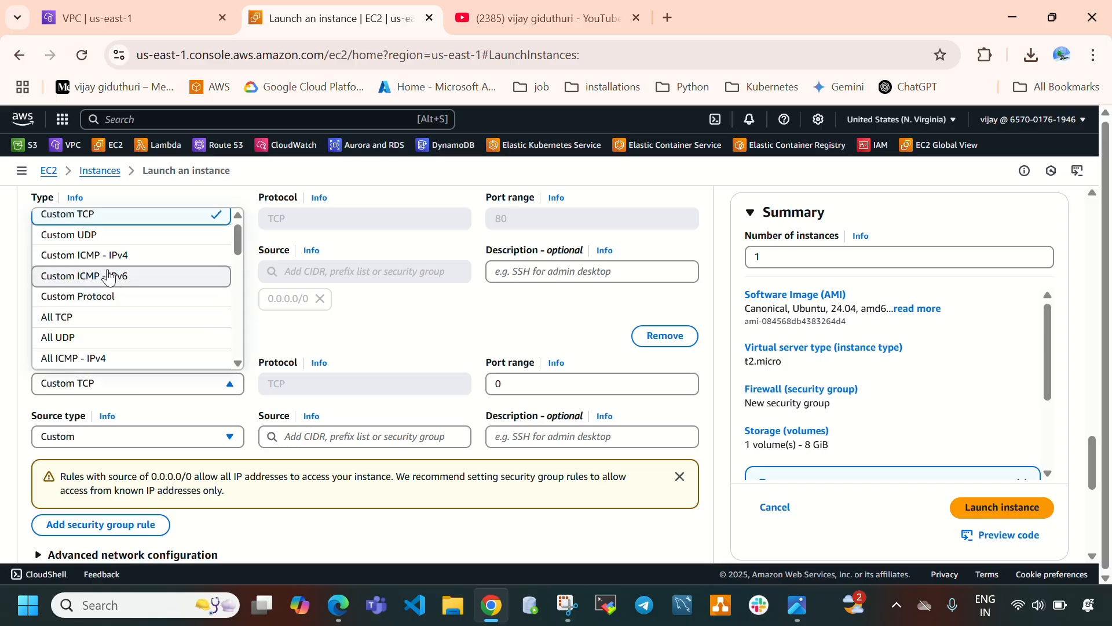
click(88, 442)
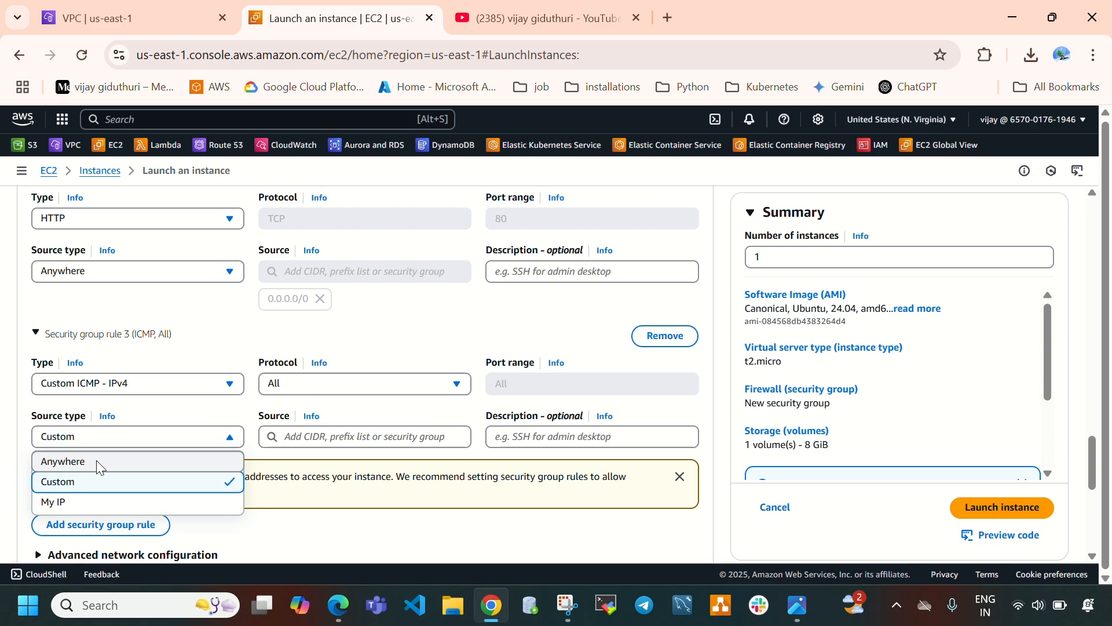
click(96, 460)
scroll(183, 440, down, 4)
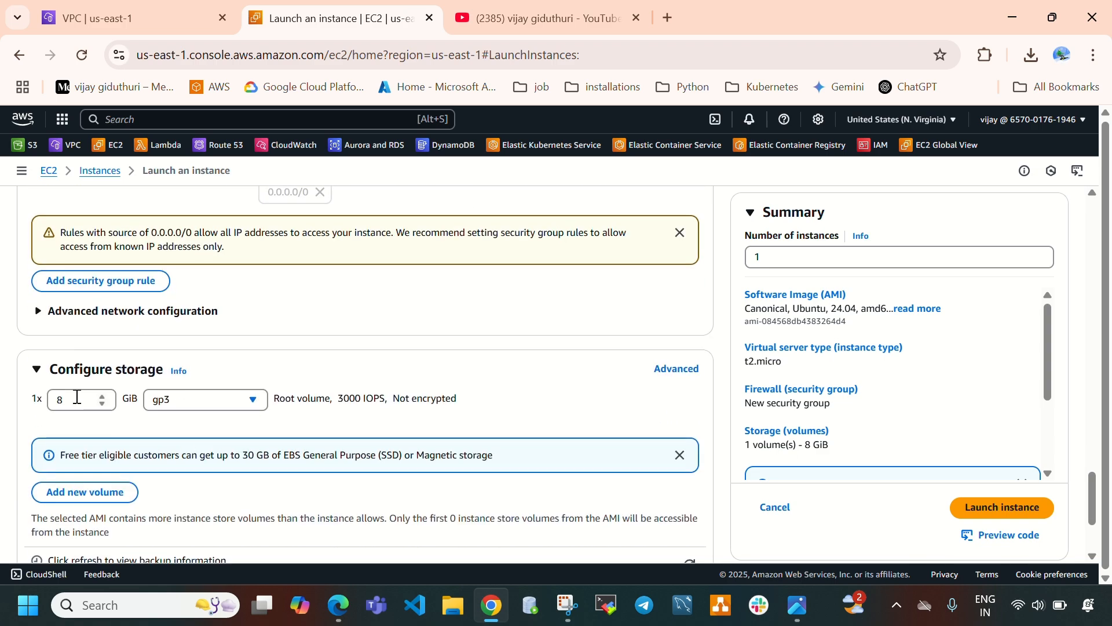
Expand Advanced details and paste the Apache install script with the Hello from instance-2 message into user data.
drag(78, 397, 49, 401)
scroll(50, 394, down, 3)
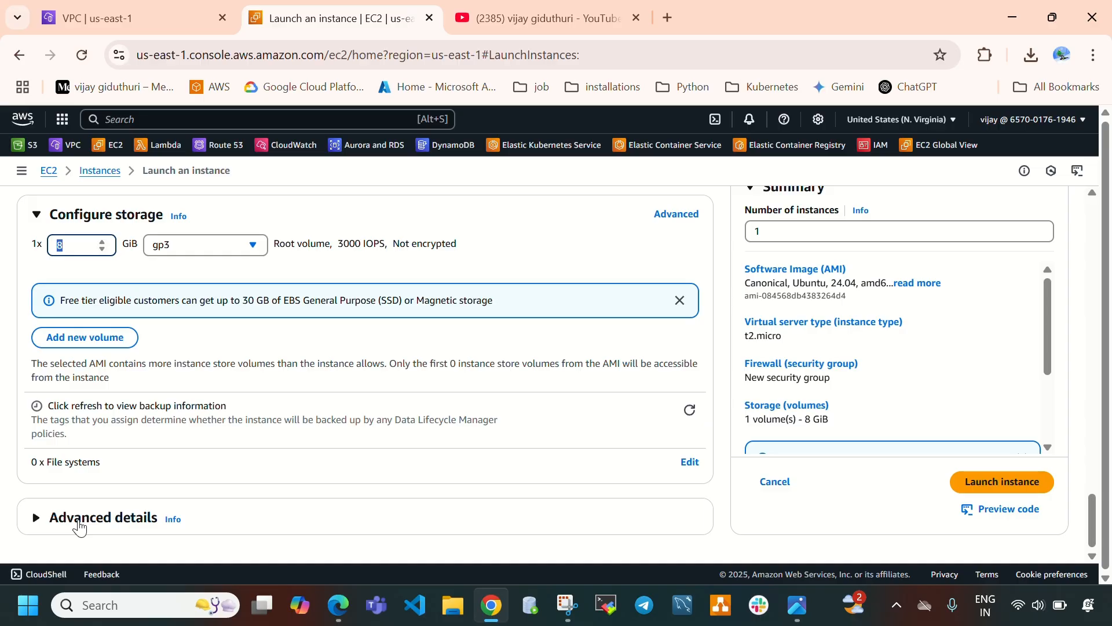
click(145, 515)
scroll(281, 490, down, 2)
scroll(280, 491, down, 20)
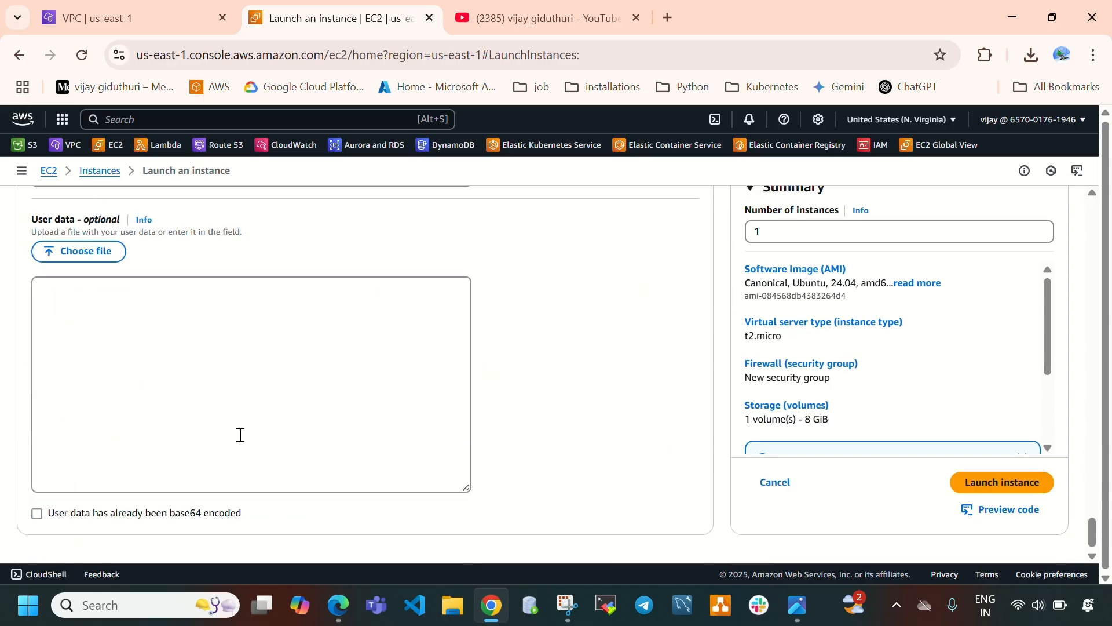
click(214, 385)
text(#!/bin/bash sudo apt update -y sudo apt install apache2 -y sudo systemctl start apache2 sudo systemctl enable apache2 echo "Hello from instance-1" | sudo tee /var/www/html/index.html)
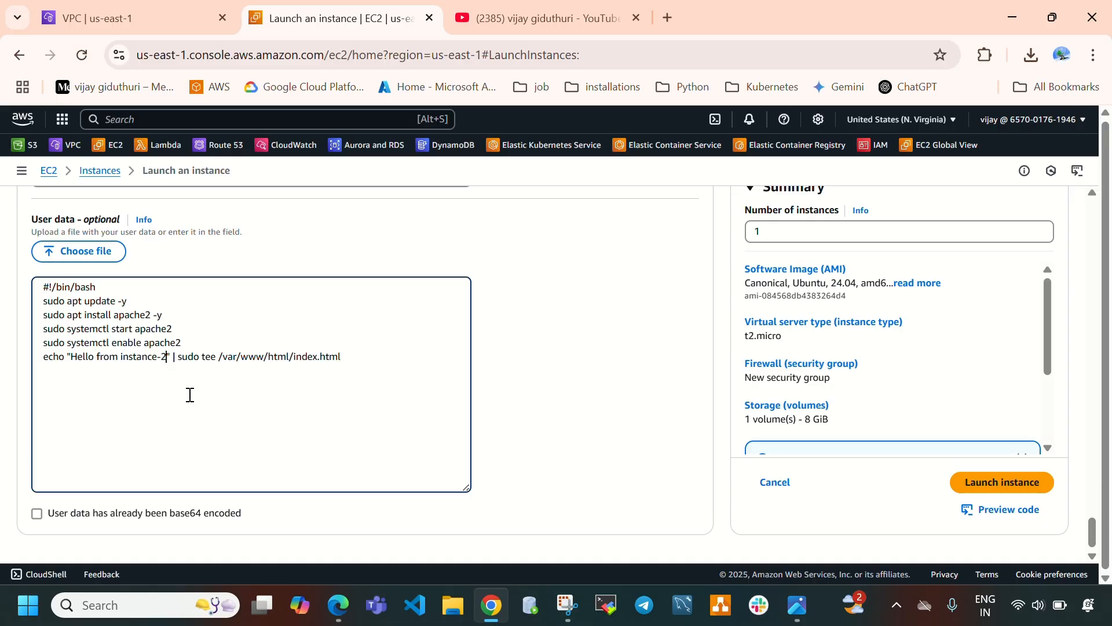
Review the configured settings and launch the vpc2-instance.
scroll(258, 390, up, 20)
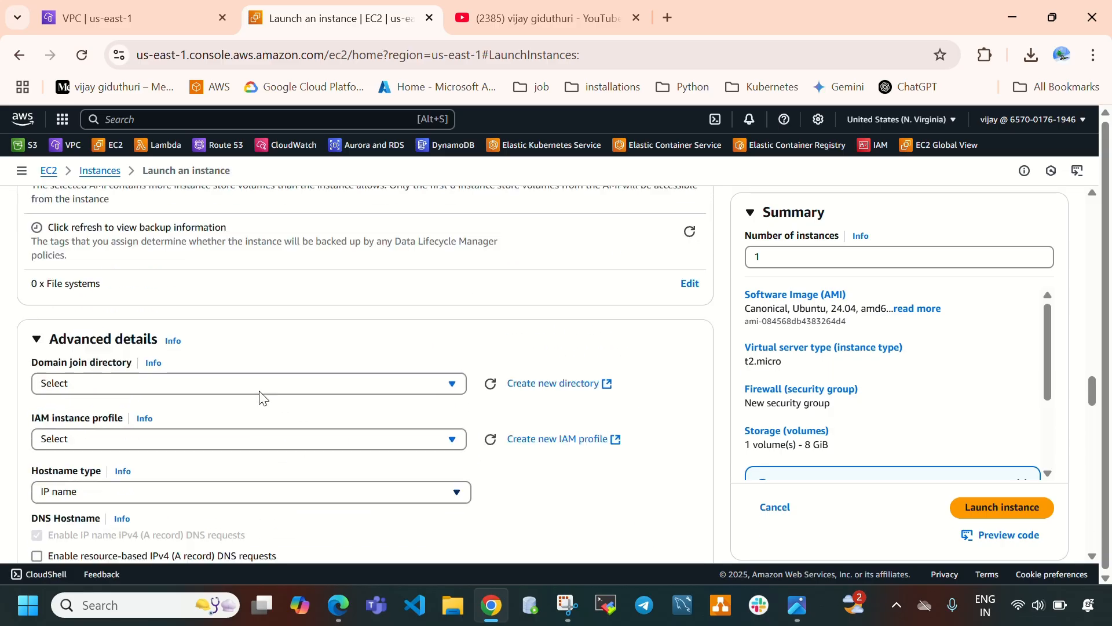
scroll(260, 392, up, 15)
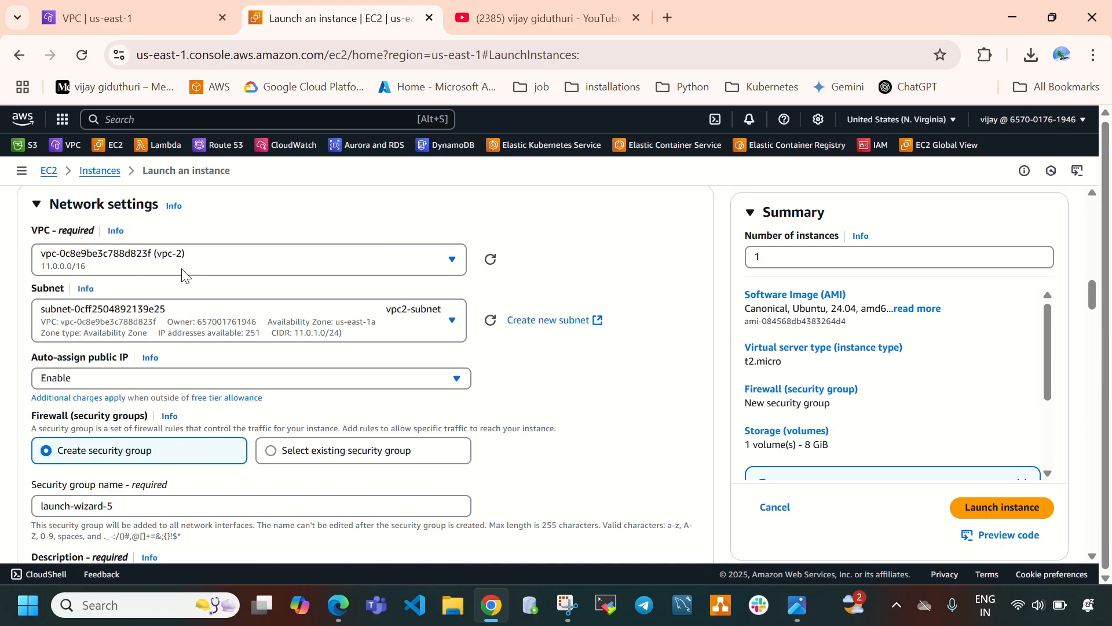
scroll(289, 336, down, 1)
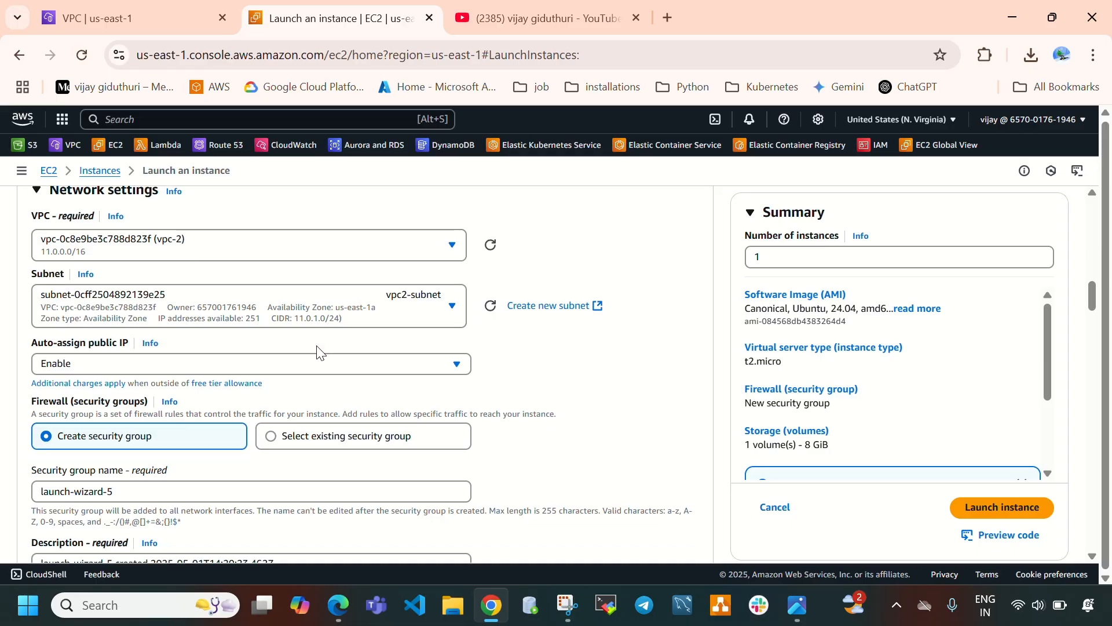
click(974, 514)
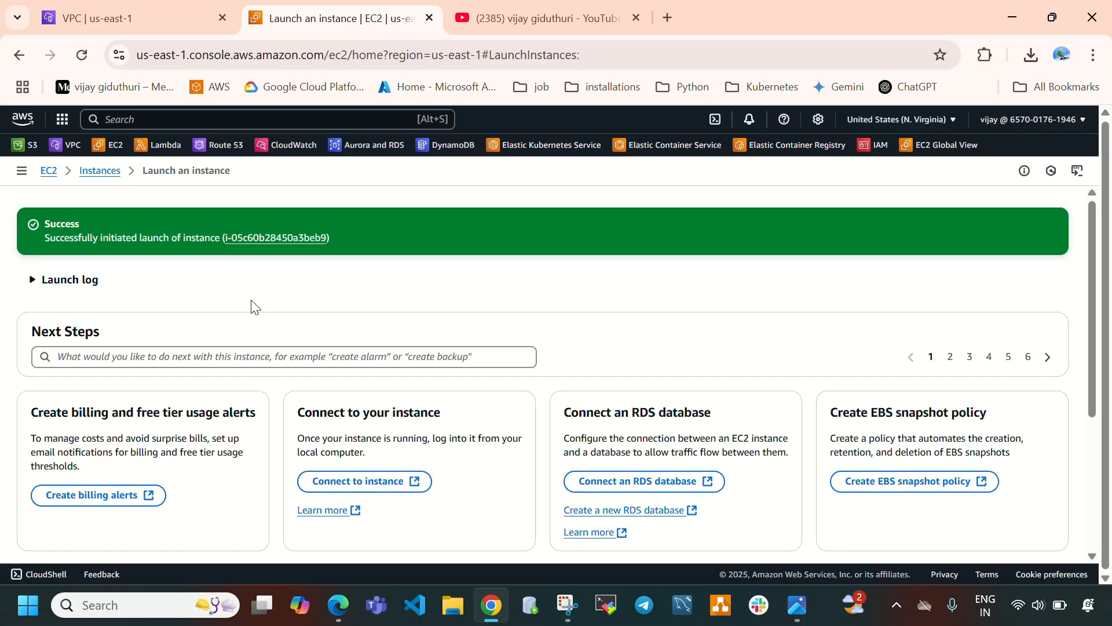
Return to the instances list and refresh it.
click(102, 172)
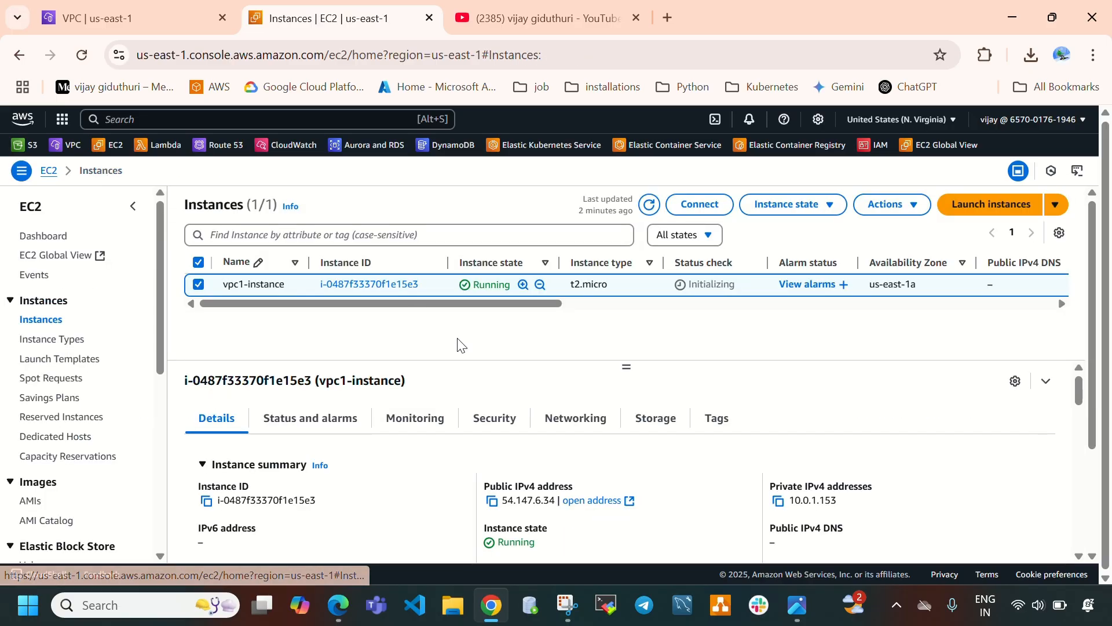
click(650, 205)
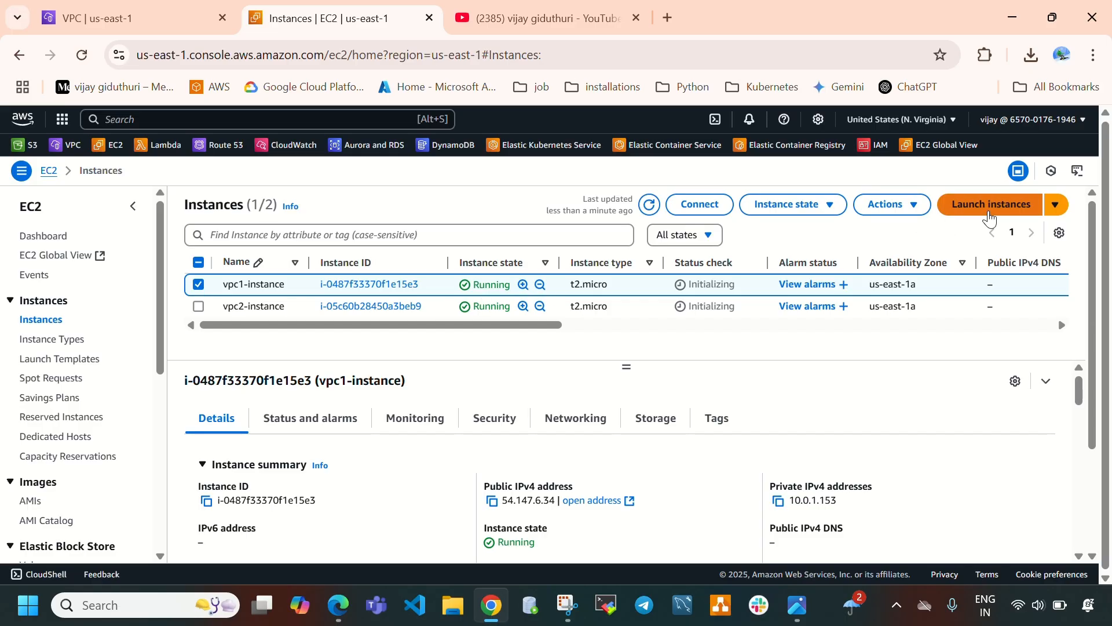
Start launching a new instance and name it vpc3-instance.
click(985, 206)
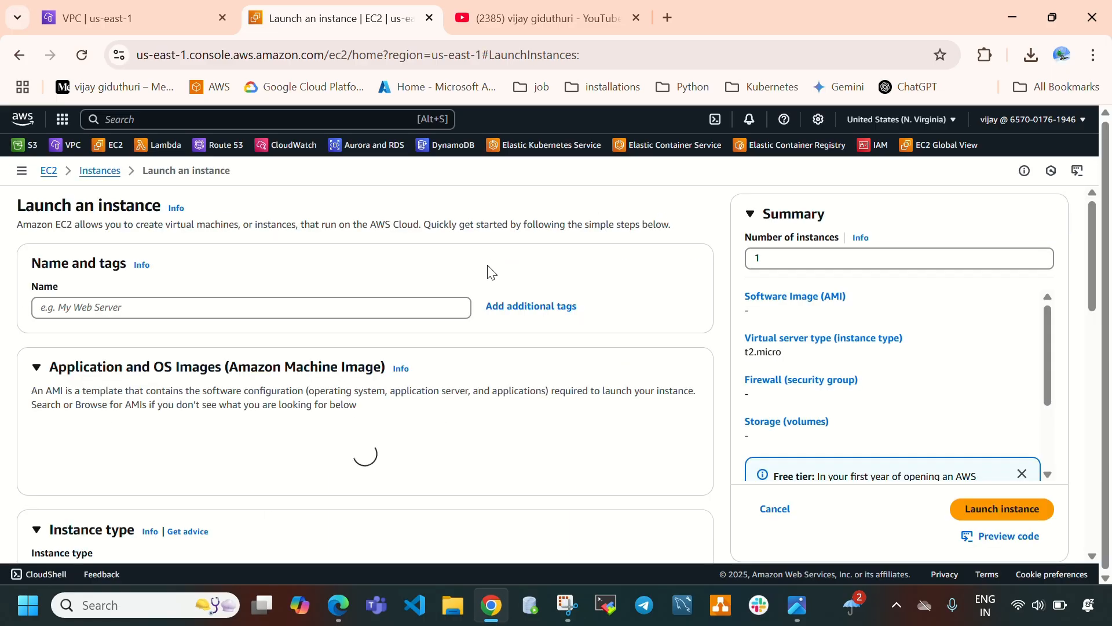
click(326, 312)
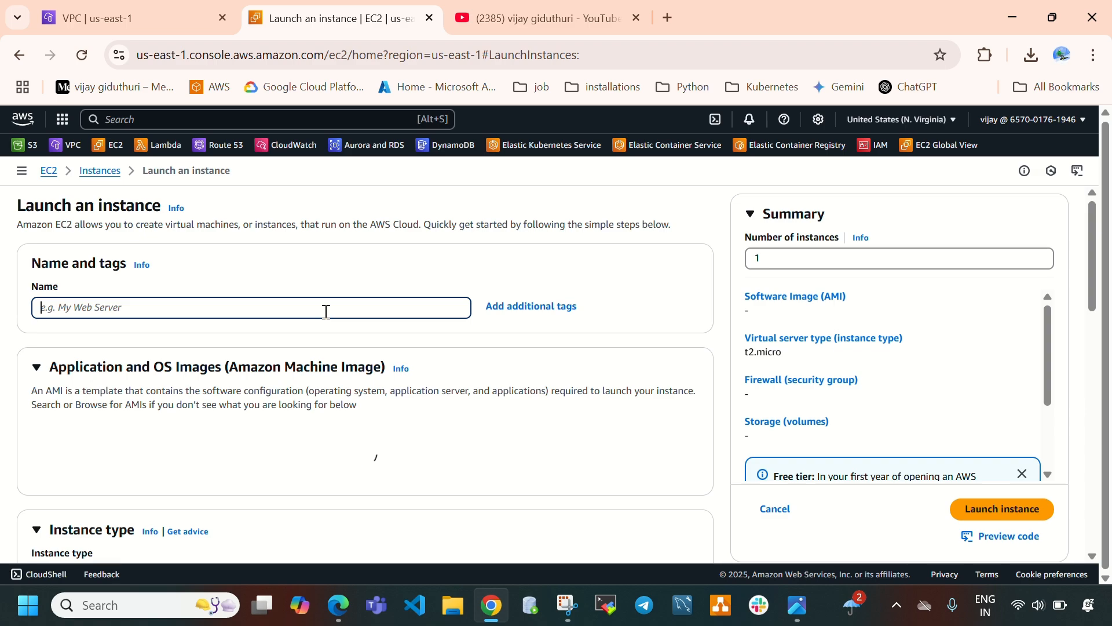
text(vpc3-instance)
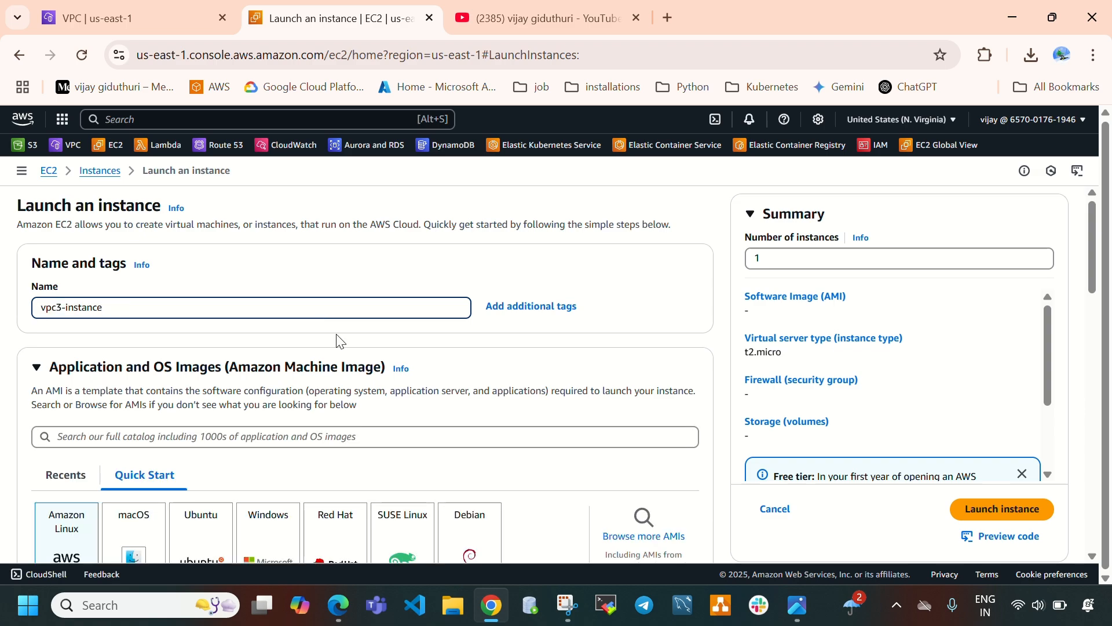
Select the Ubuntu AMI for the new instance and dismiss the settings-change notice.
scroll(221, 347, down, 2)
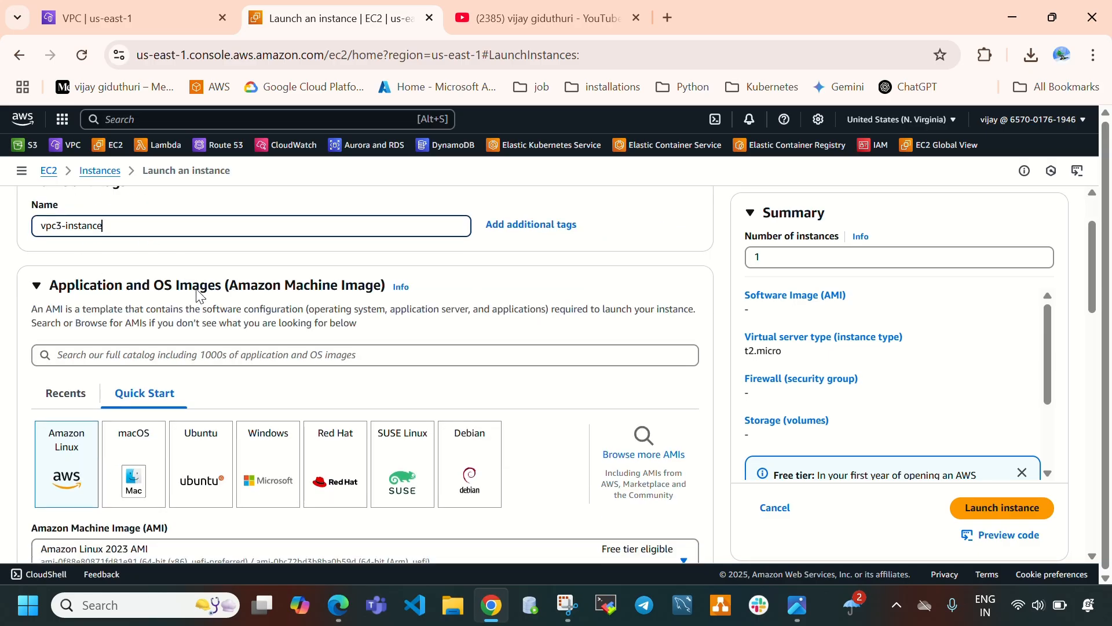
scroll(200, 296, down, 1)
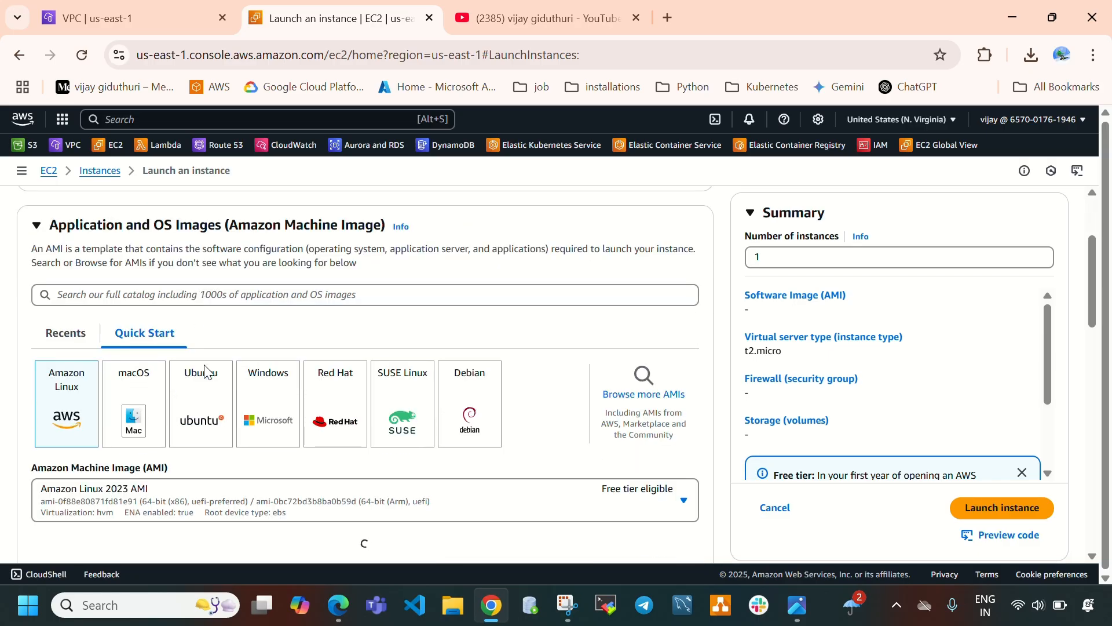
click(201, 395)
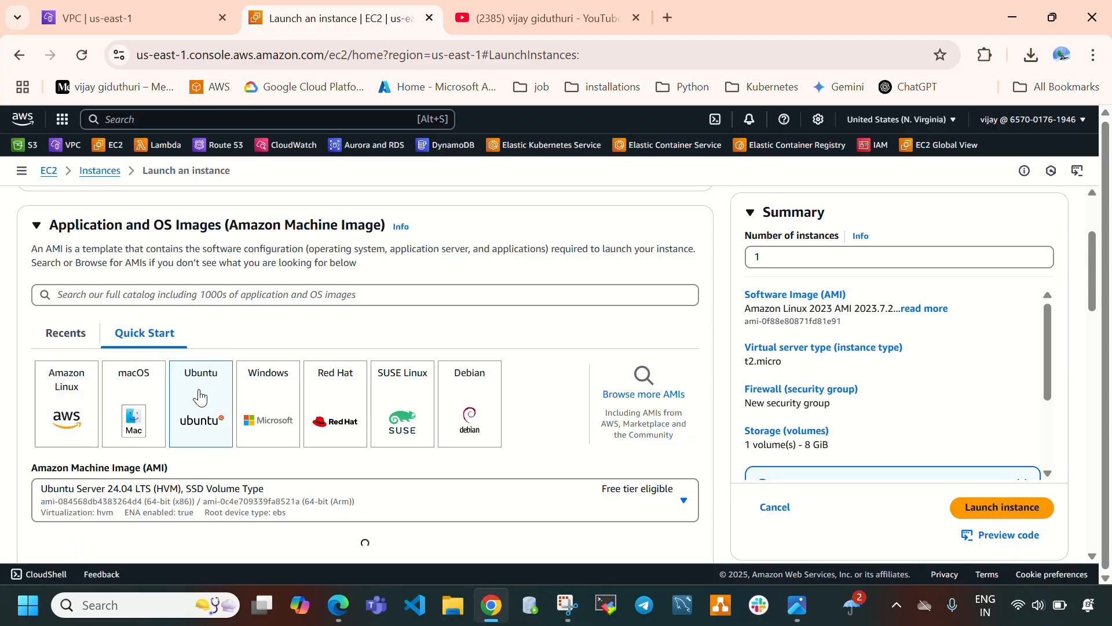
scroll(341, 440, down, 1)
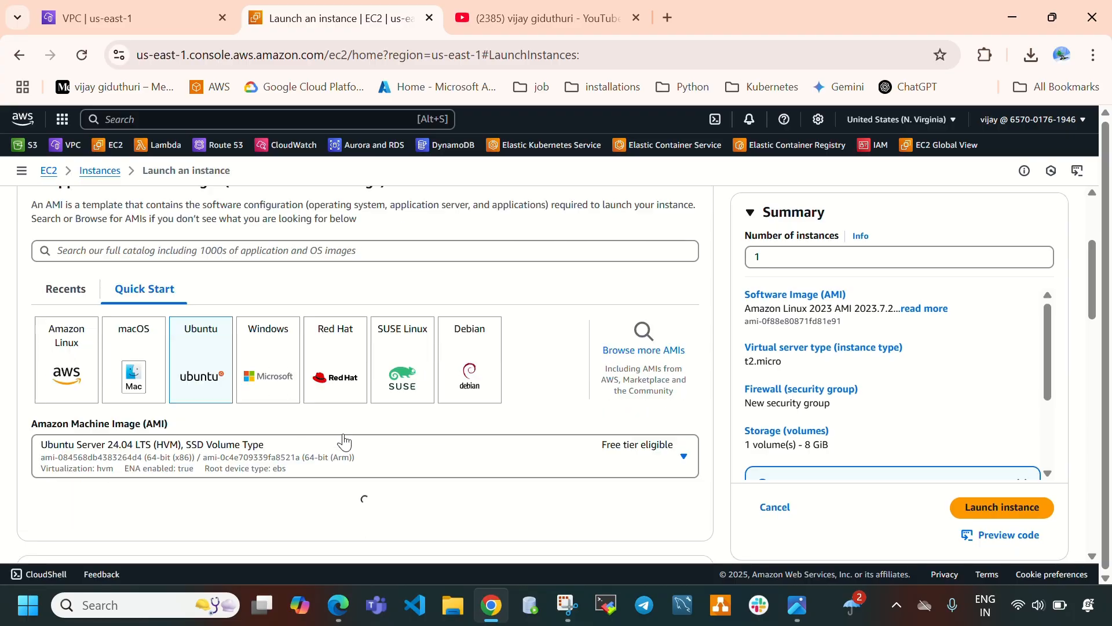
scroll(344, 441, down, 5)
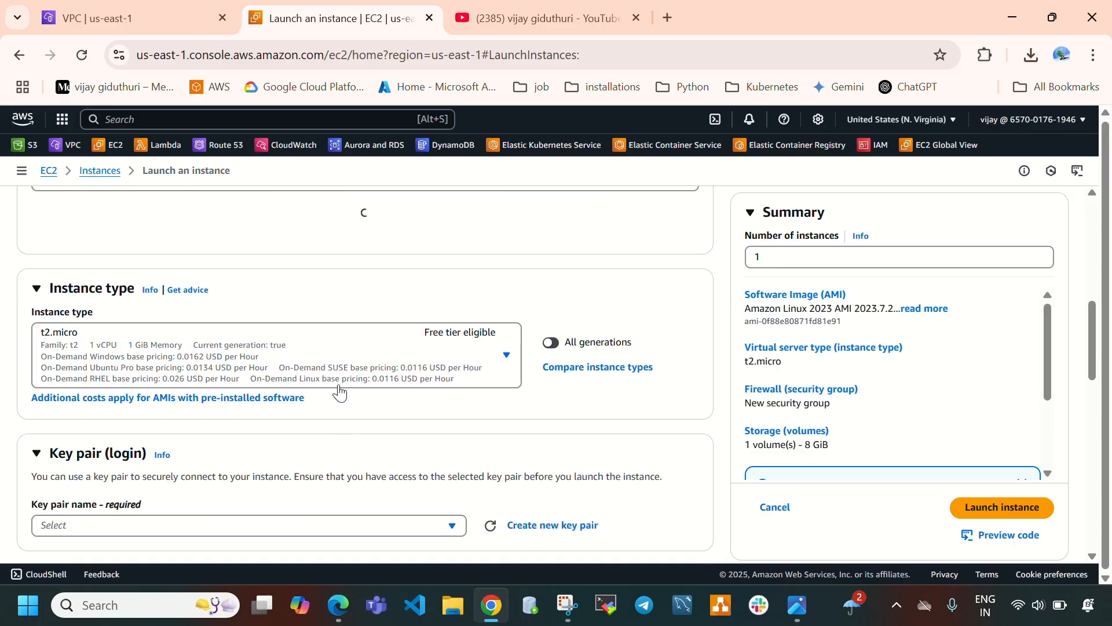
scroll(341, 393, down, 2)
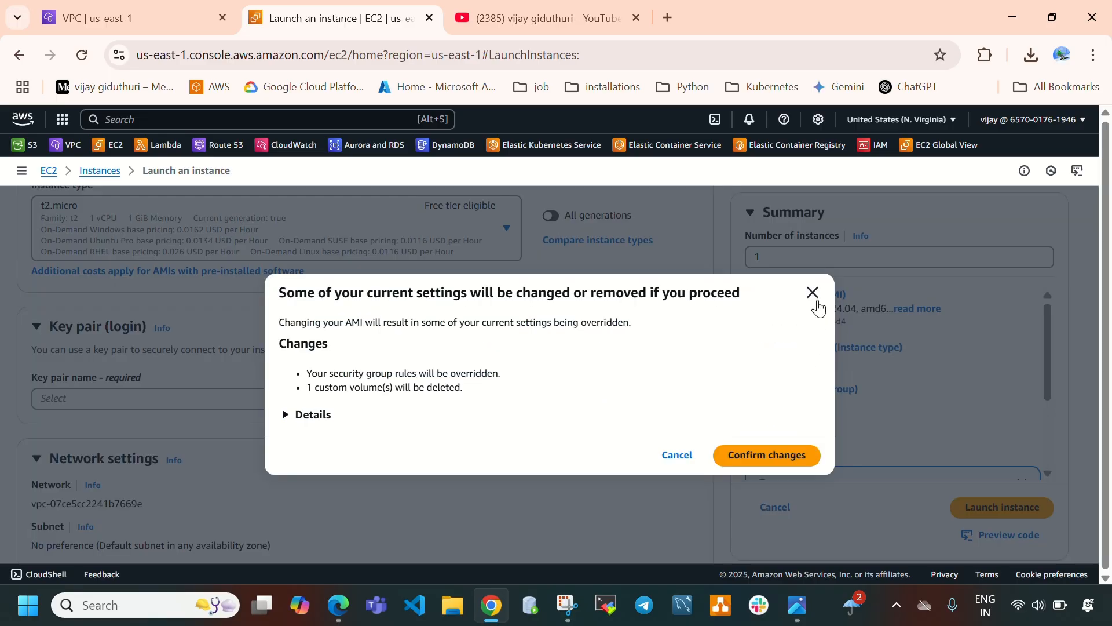
click(814, 296)
scroll(479, 450, up, 1)
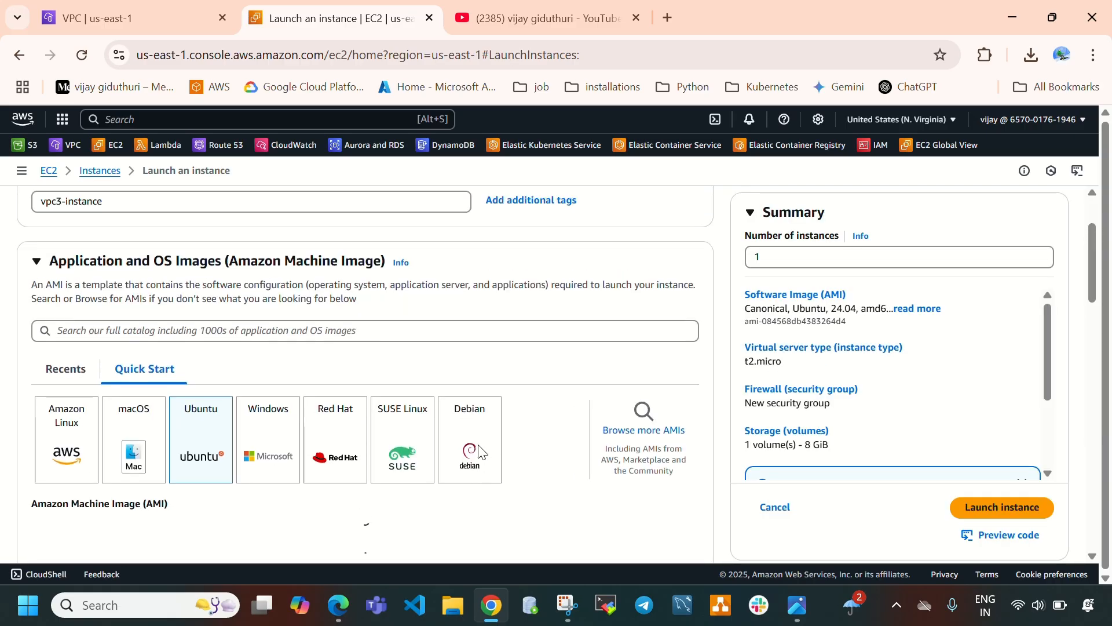
scroll(484, 397, up, 2)
scroll(485, 397, down, 8)
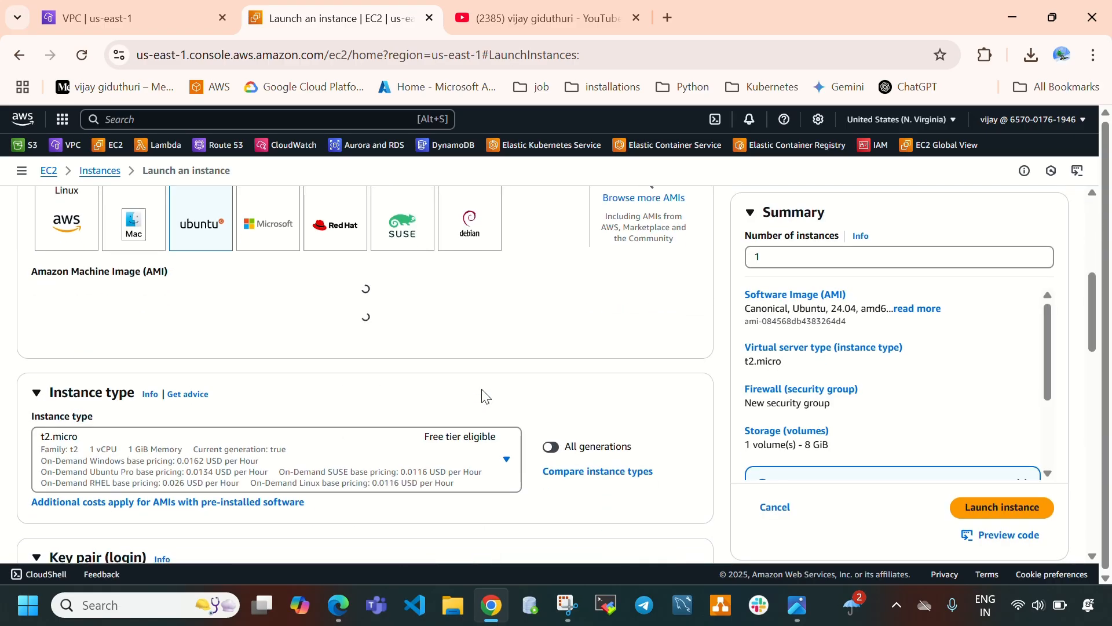
scroll(442, 390, down, 4)
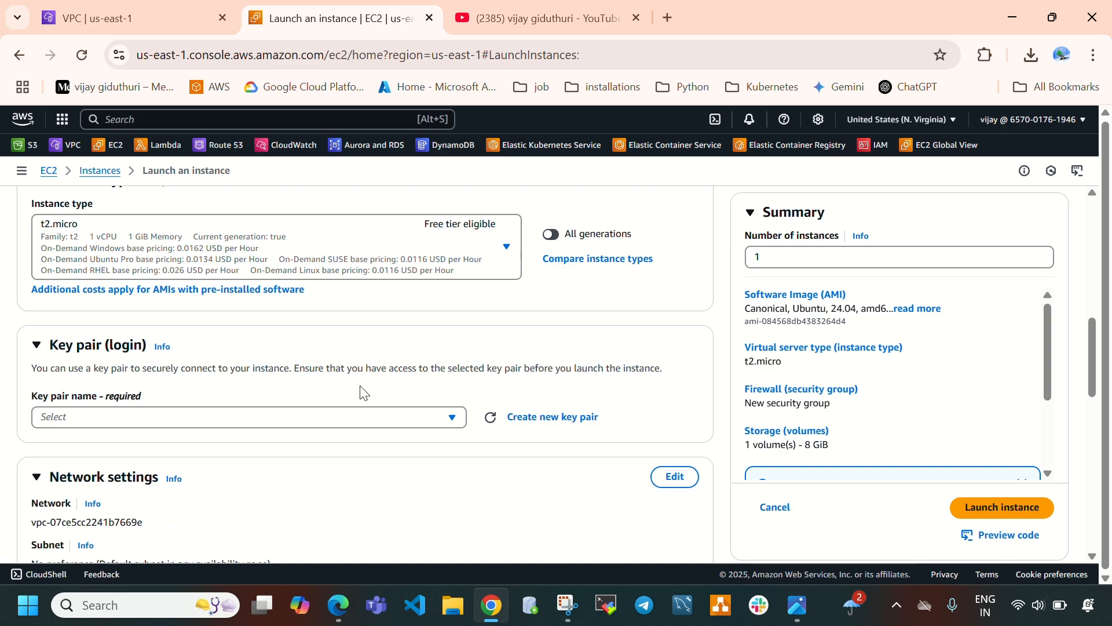
Select the ec2-key key pair for the instance.
click(267, 422)
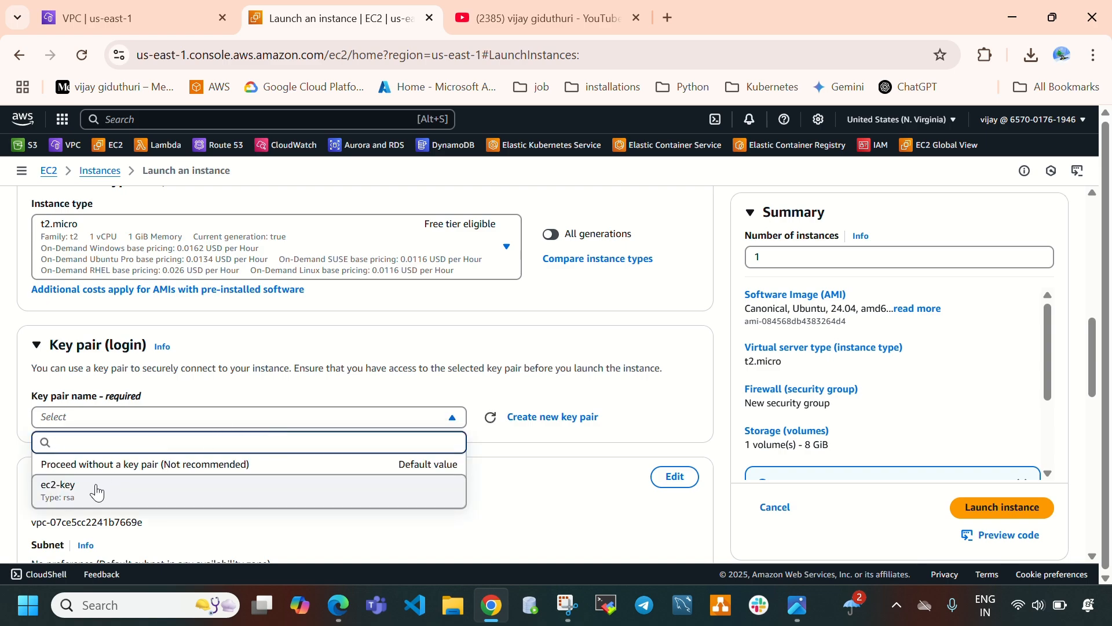
click(96, 491)
scroll(365, 409, down, 3)
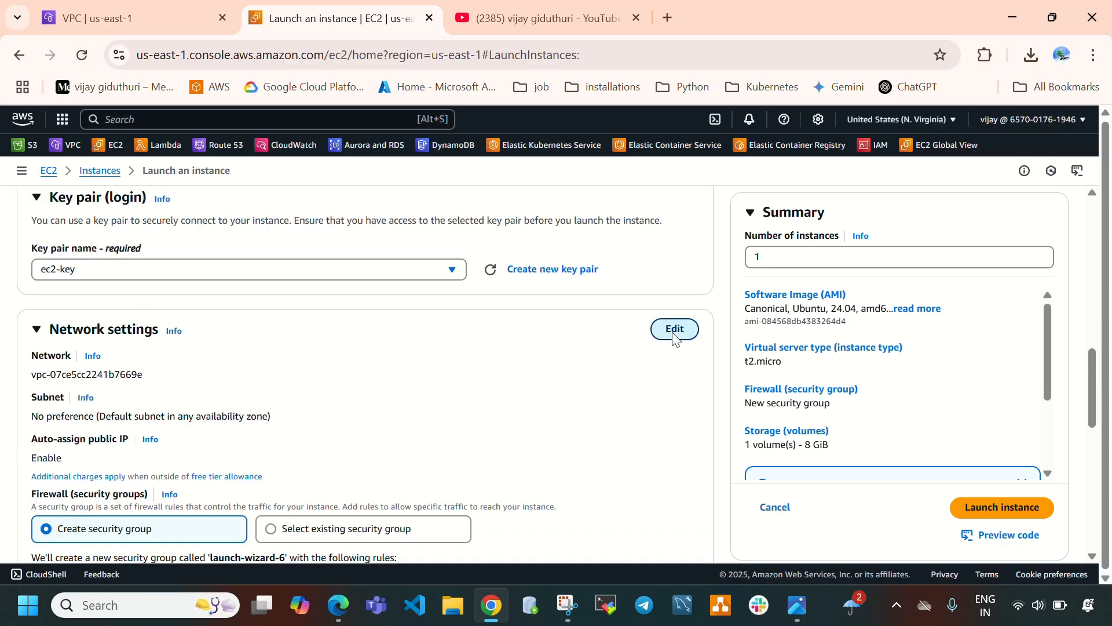
Edit network settings to use vpc-3 and enable auto-assign public IP.
click(674, 329)
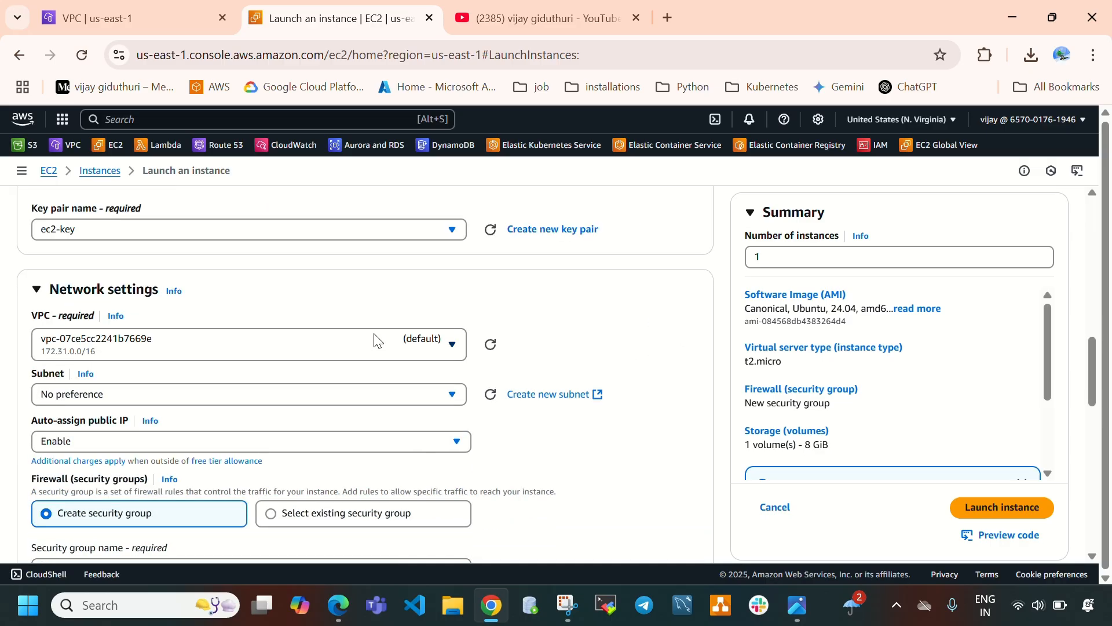
click(374, 340)
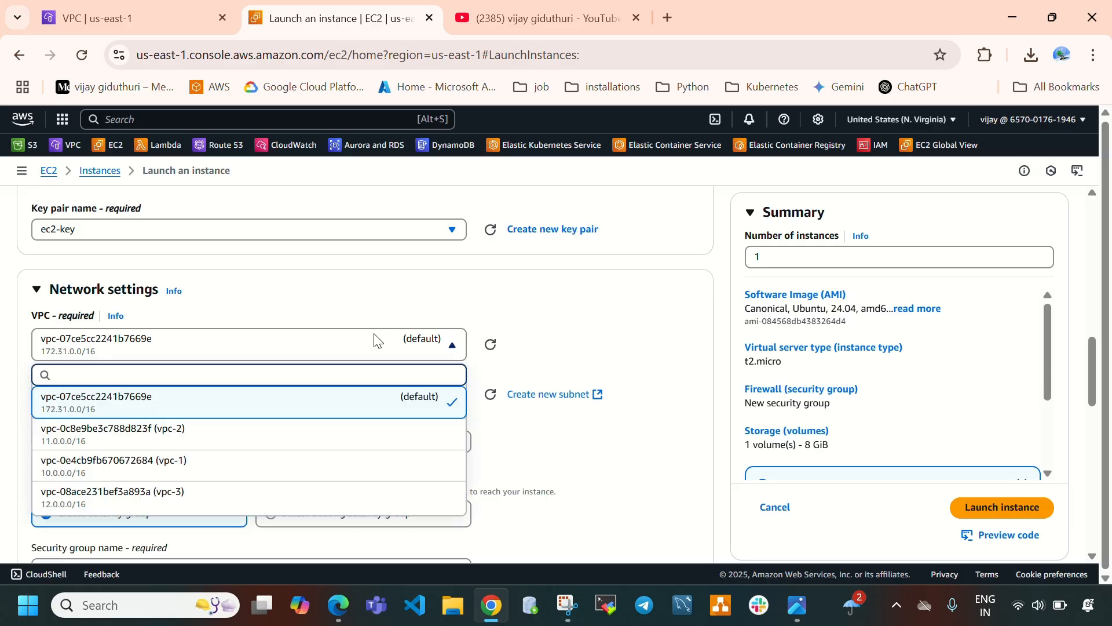
click(193, 497)
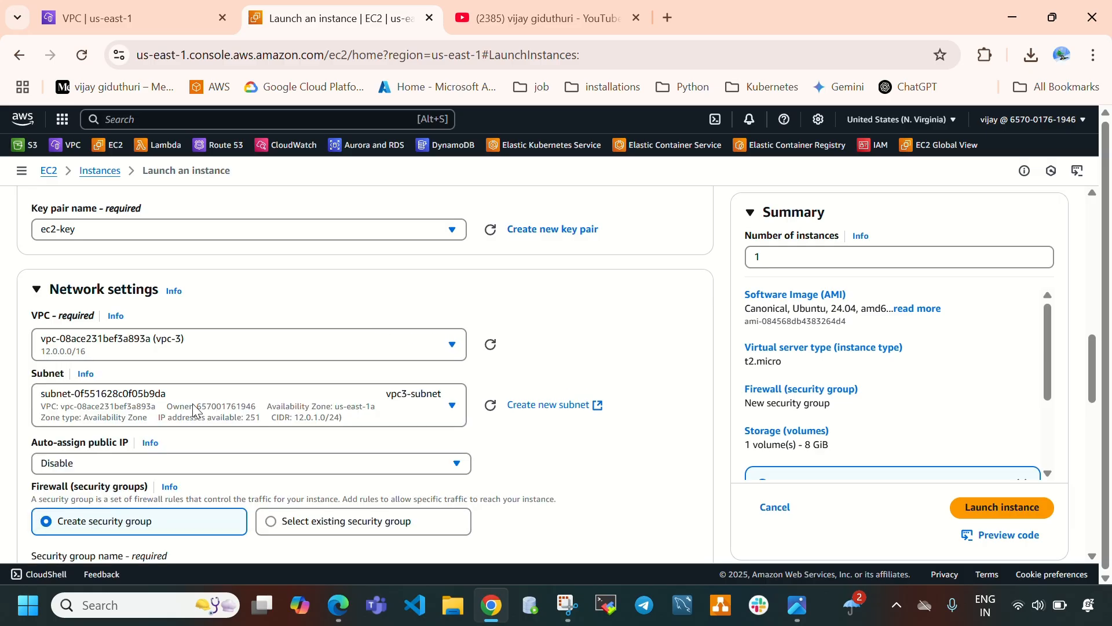
scroll(359, 408, down, 2)
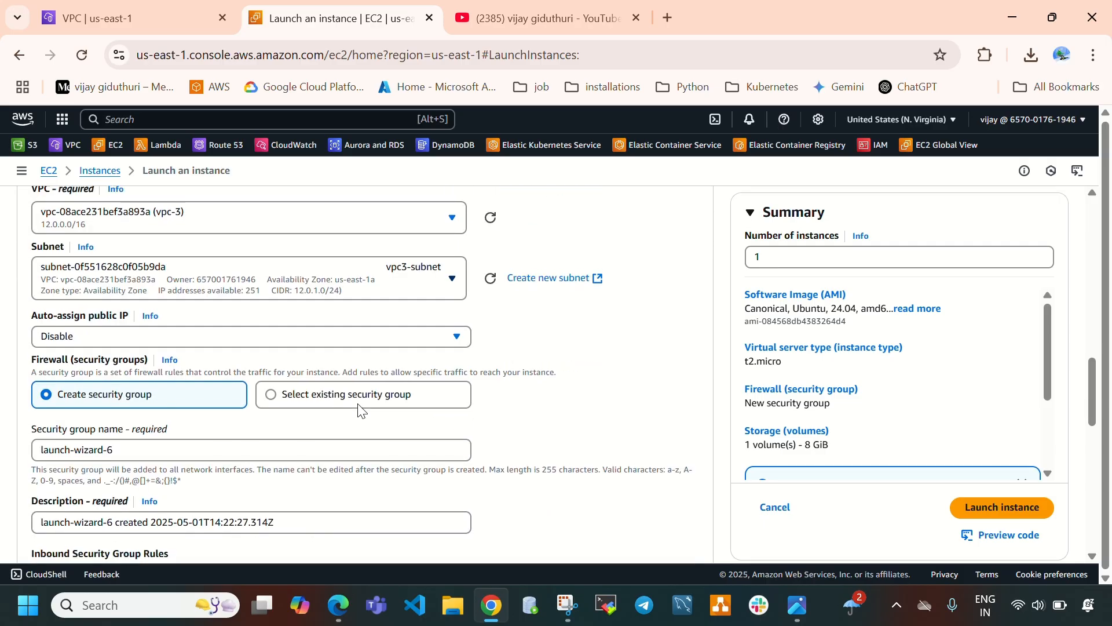
click(122, 331)
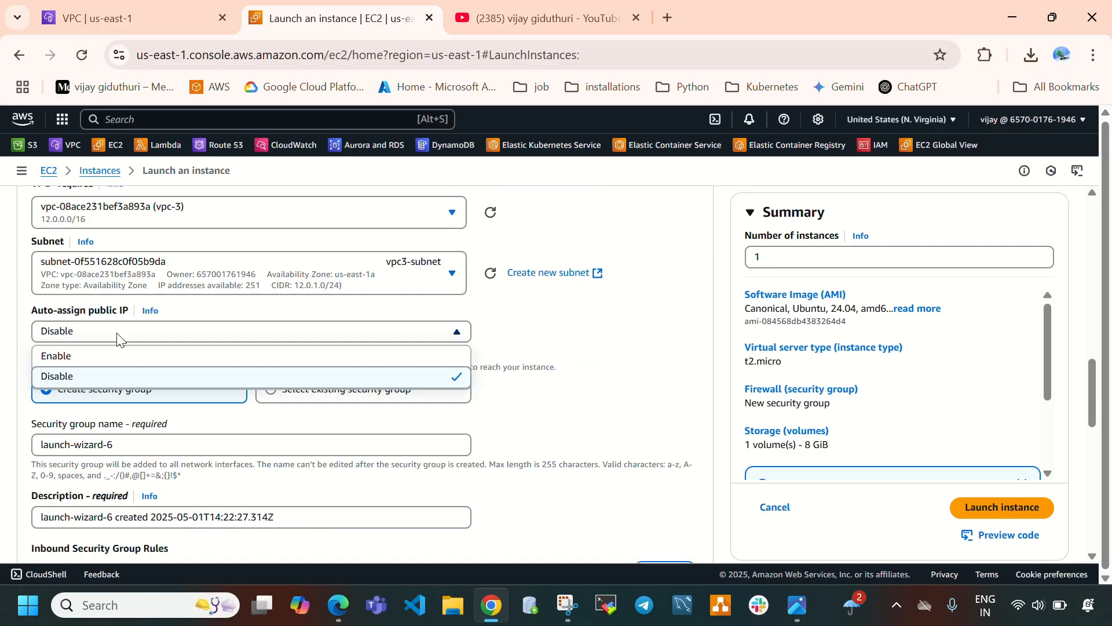
click(85, 359)
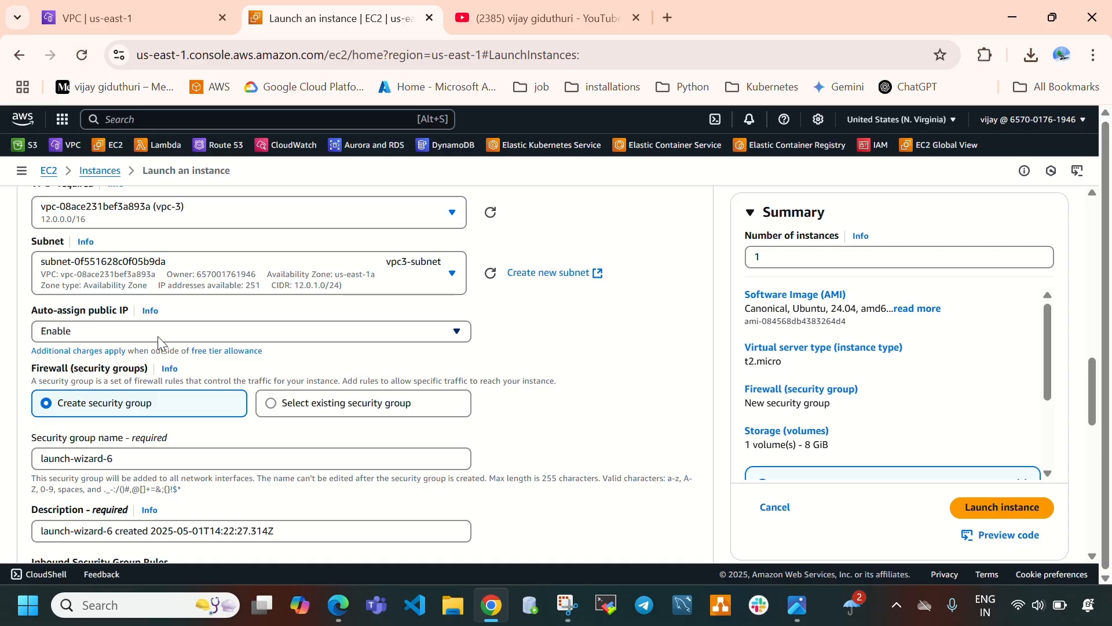
Add a second inbound security group rule allowing HTTP from Anywhere.
scroll(175, 343, down, 1)
scroll(273, 416, down, 4)
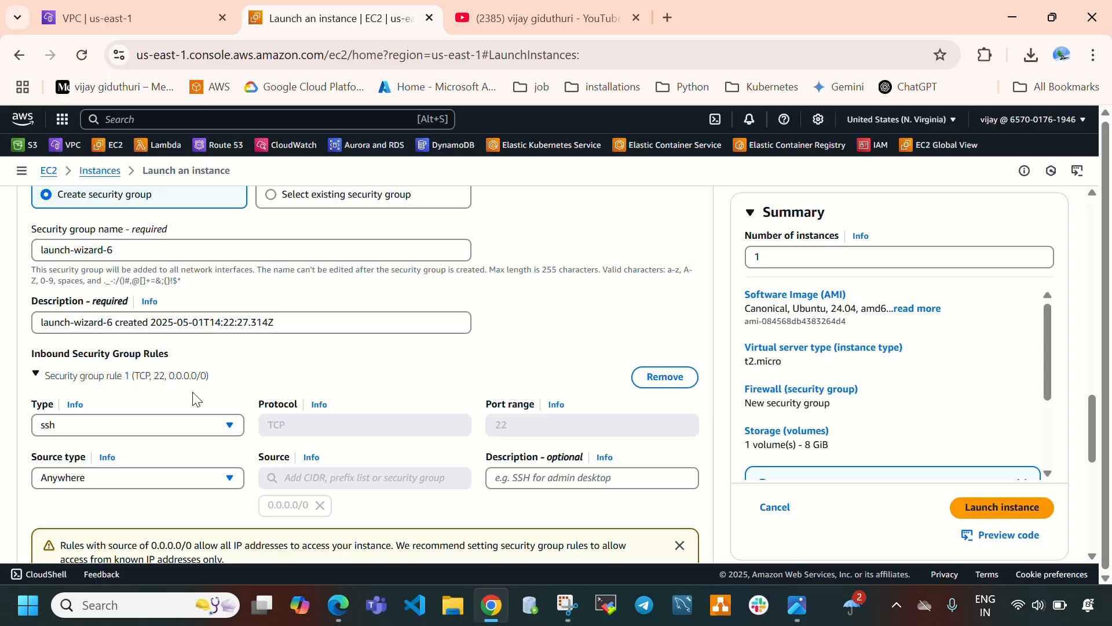
scroll(197, 400, down, 2)
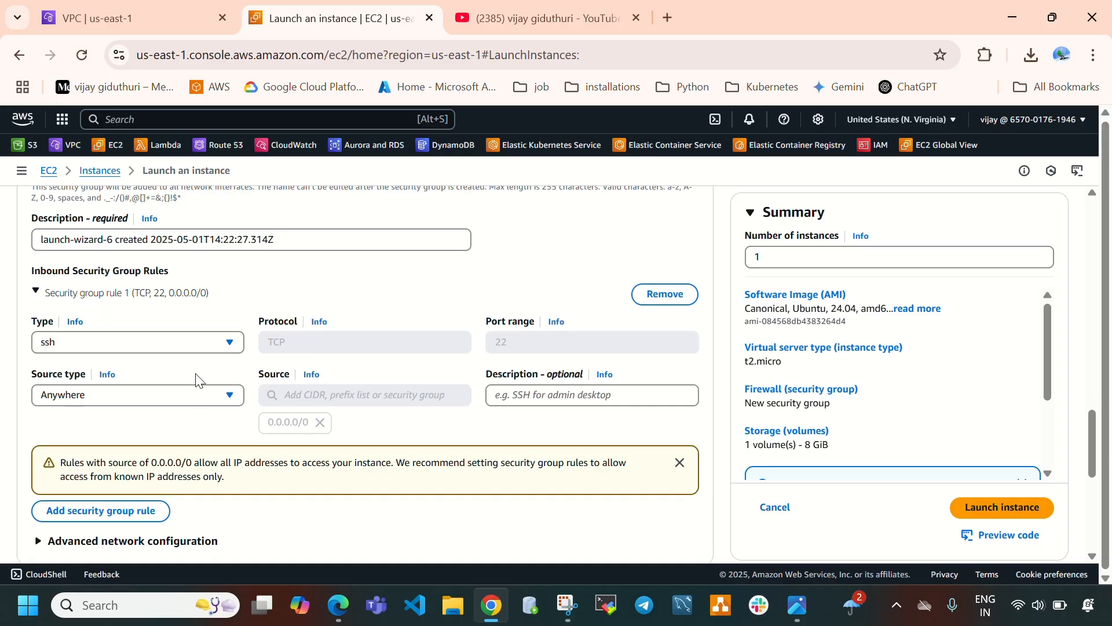
scroll(207, 388, down, 3)
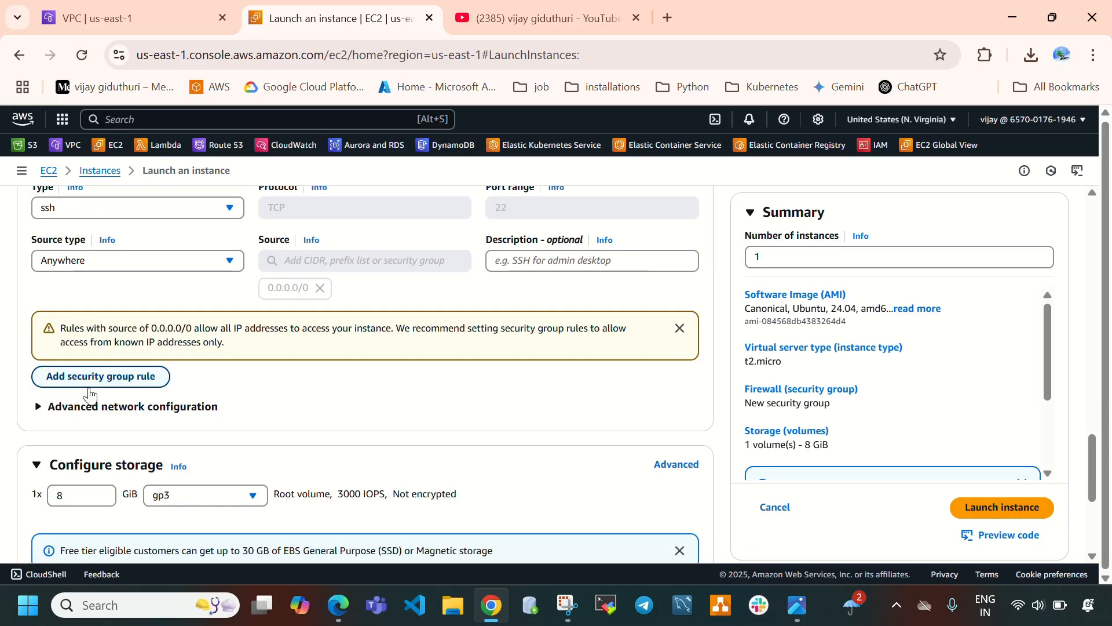
click(99, 383)
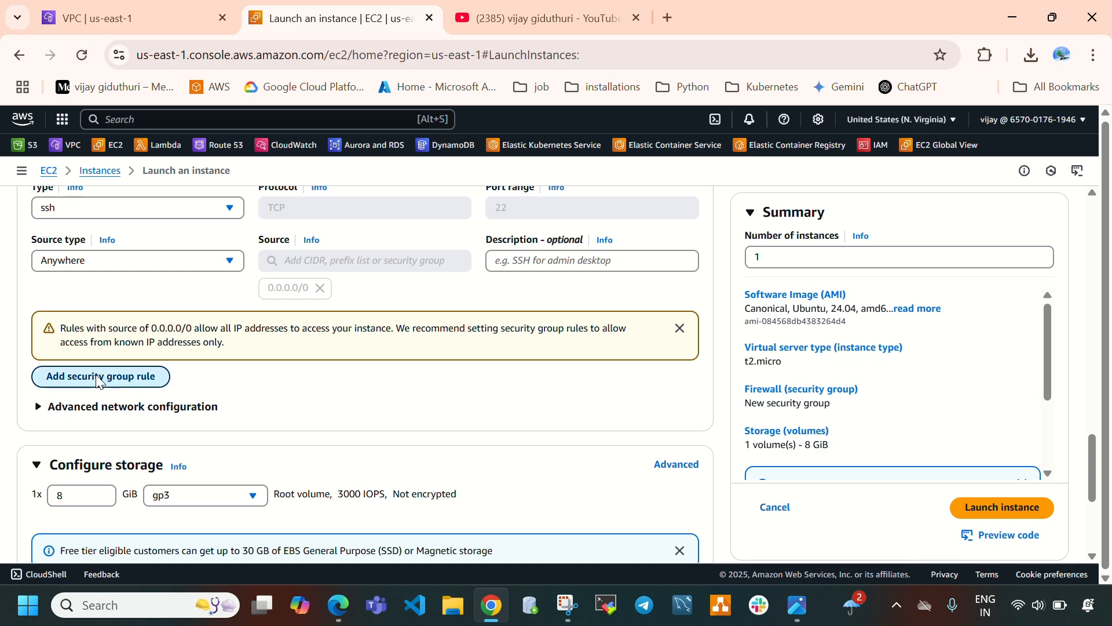
click(137, 376)
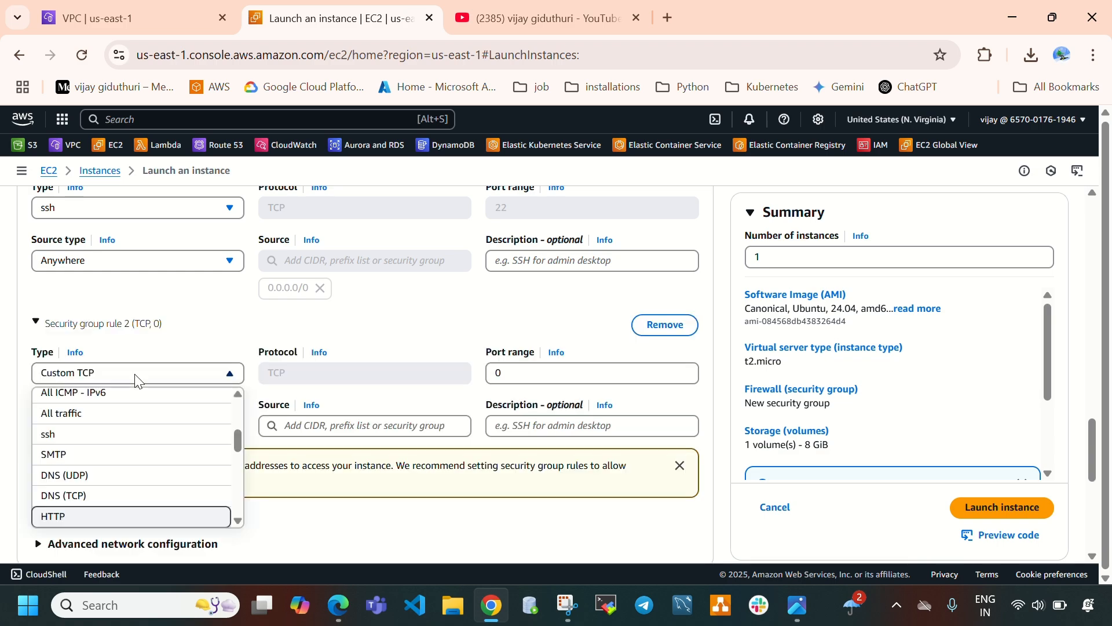
click(92, 514)
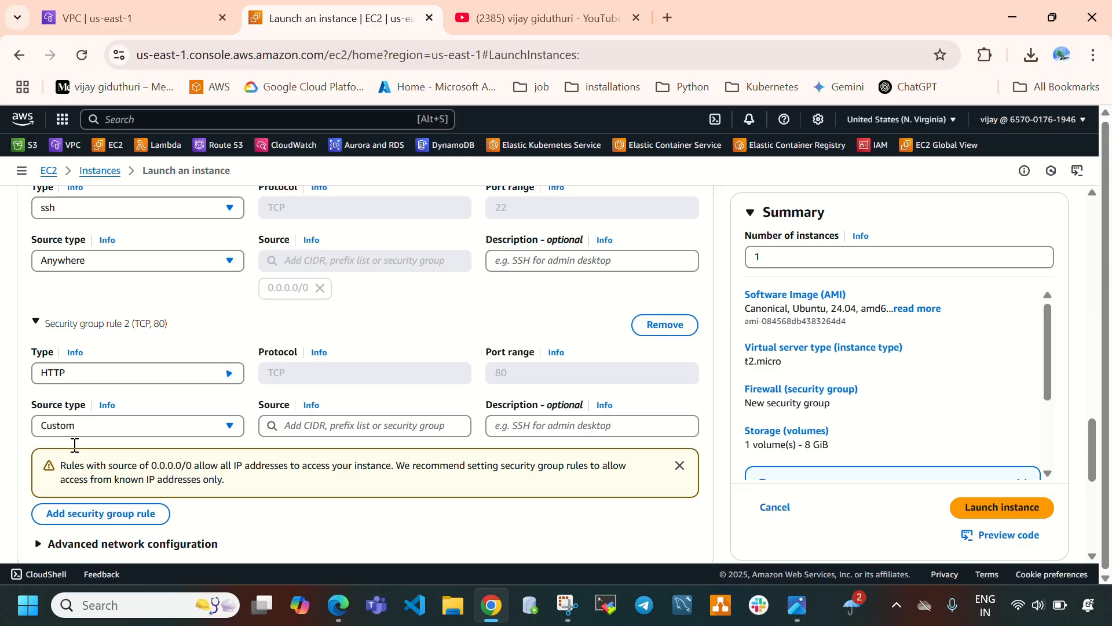
click(120, 427)
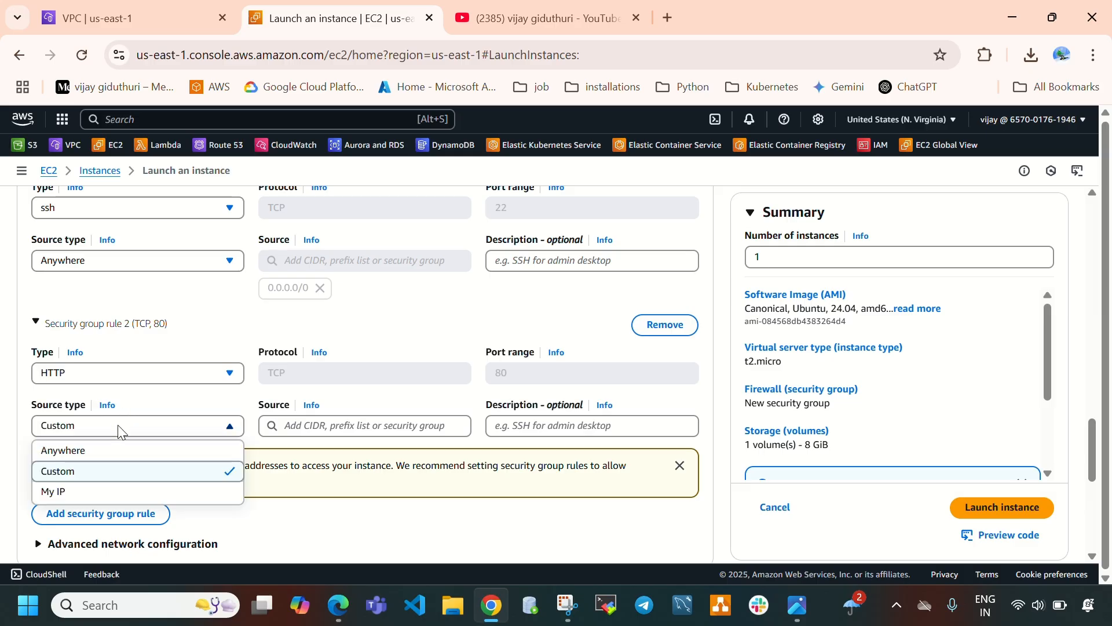
click(118, 451)
Add a third inbound security group rule allowing All ICMP - IPv4 from Anywhere.
scroll(122, 417, down, 3)
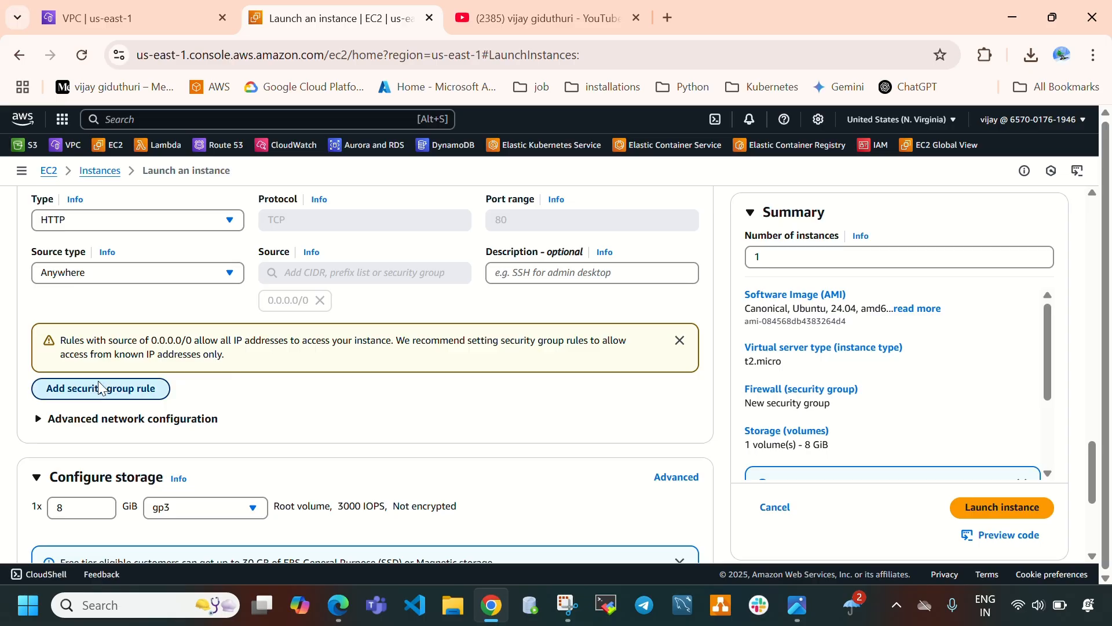
click(99, 389)
scroll(174, 388, down, 1)
click(159, 347)
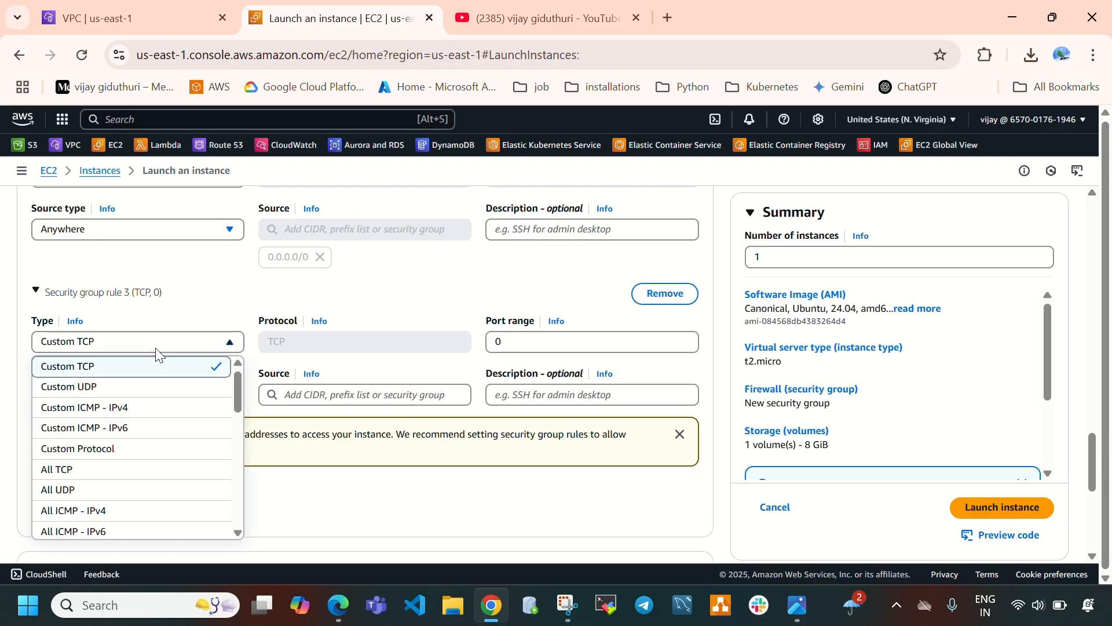
click(103, 511)
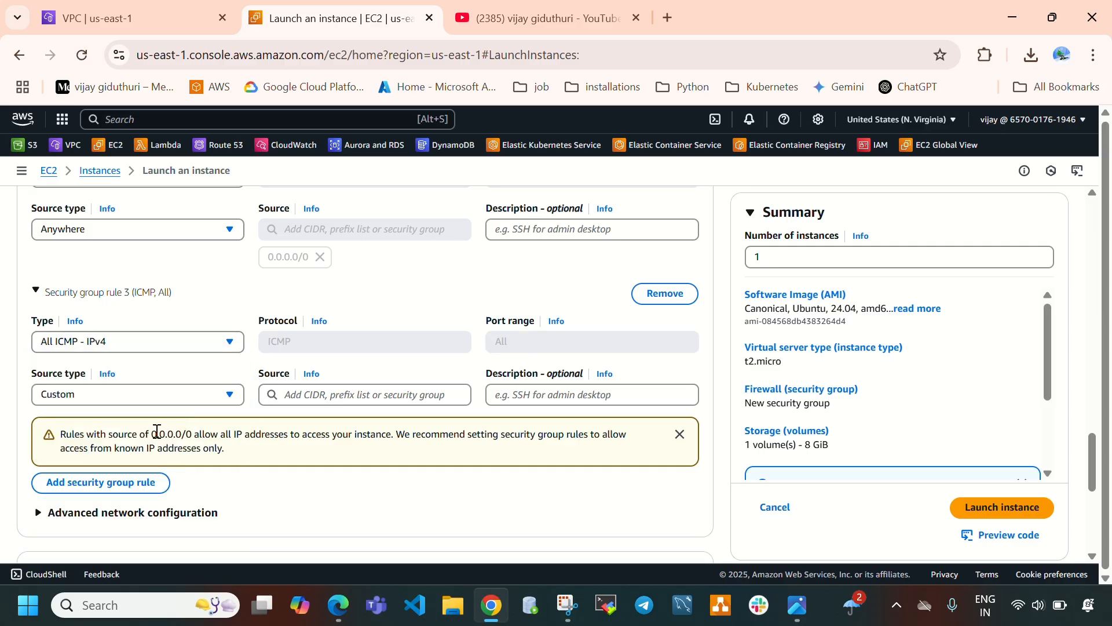
click(150, 399)
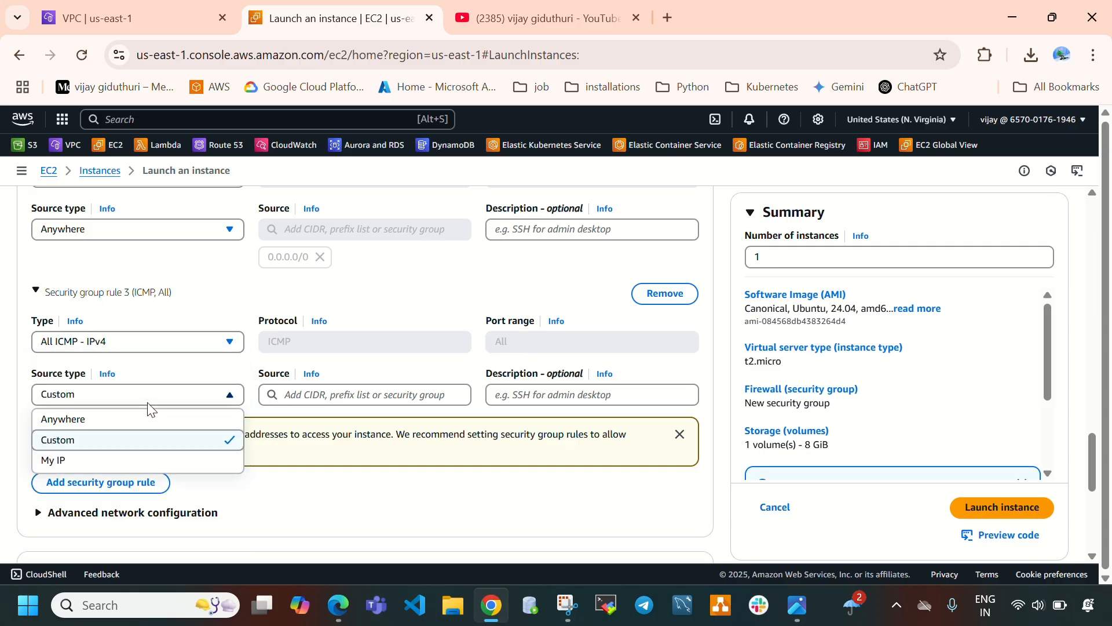
click(92, 419)
scroll(232, 420, down, 1)
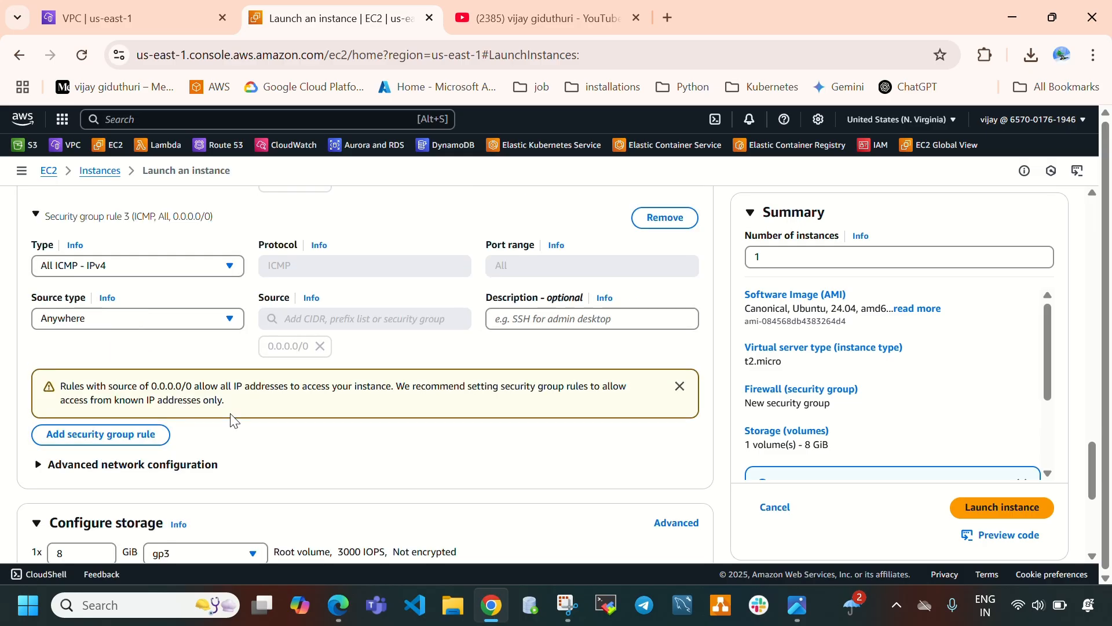
Launch the instance, then return to the instances list and refresh it.
scroll(429, 420, down, 5)
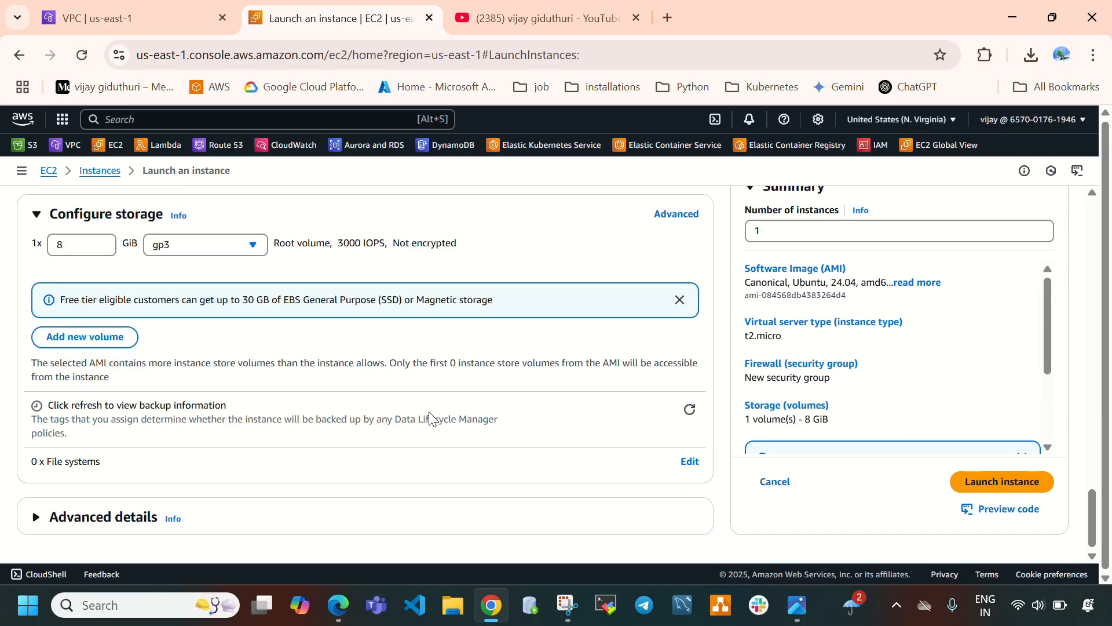
click(983, 482)
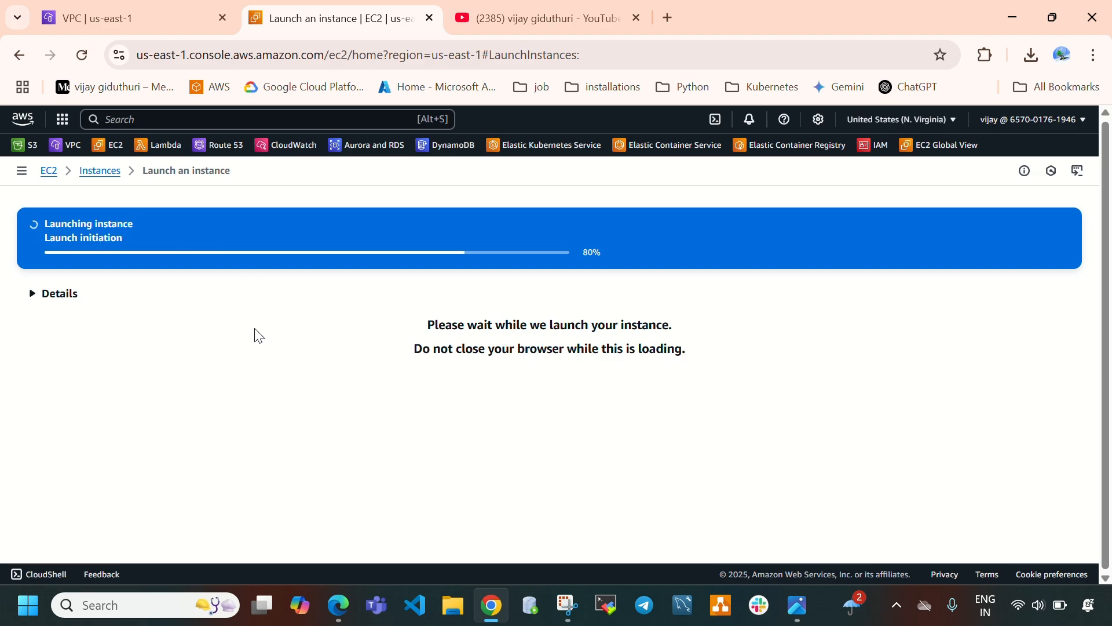
click(95, 172)
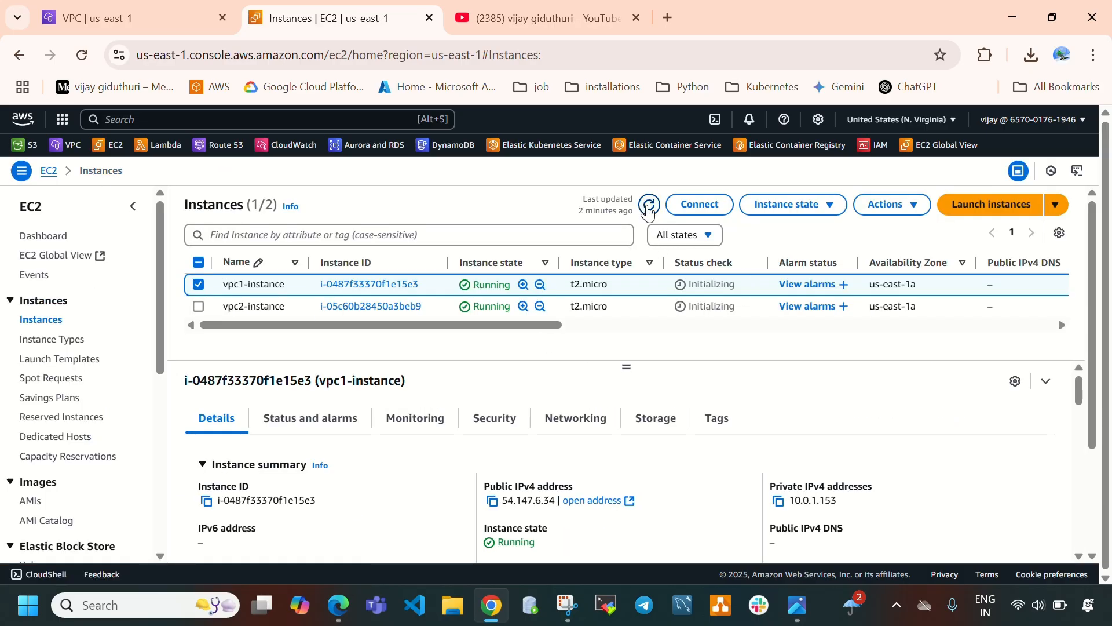
click(648, 205)
drag(625, 367, 627, 433)
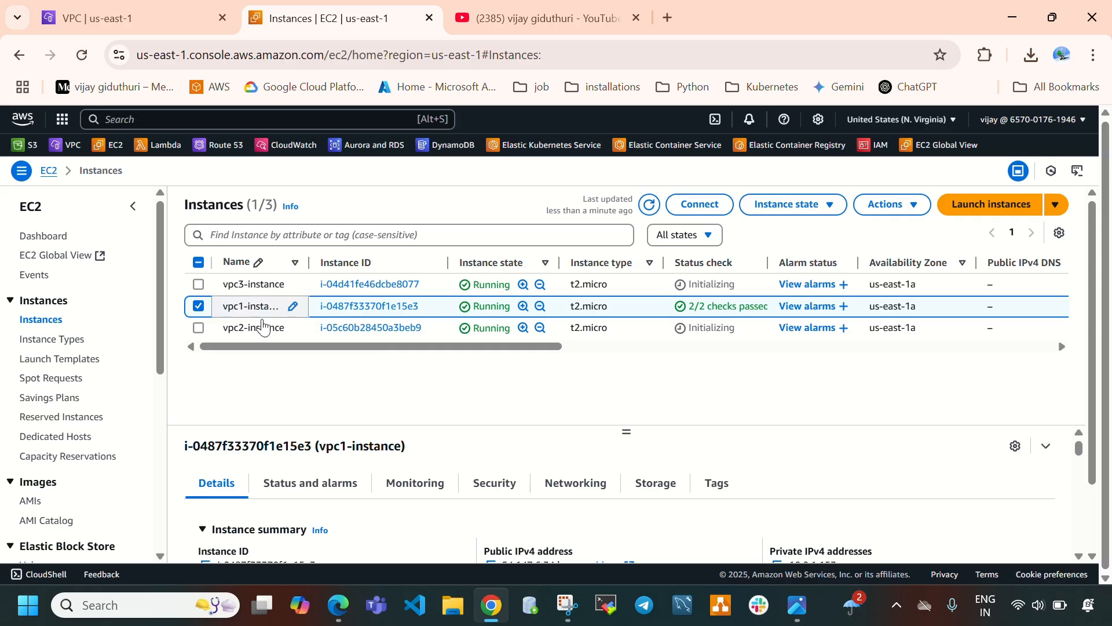
Inspect the inbound rules of vpc1-instance's security group, leaving the edit page without changes.
click(505, 489)
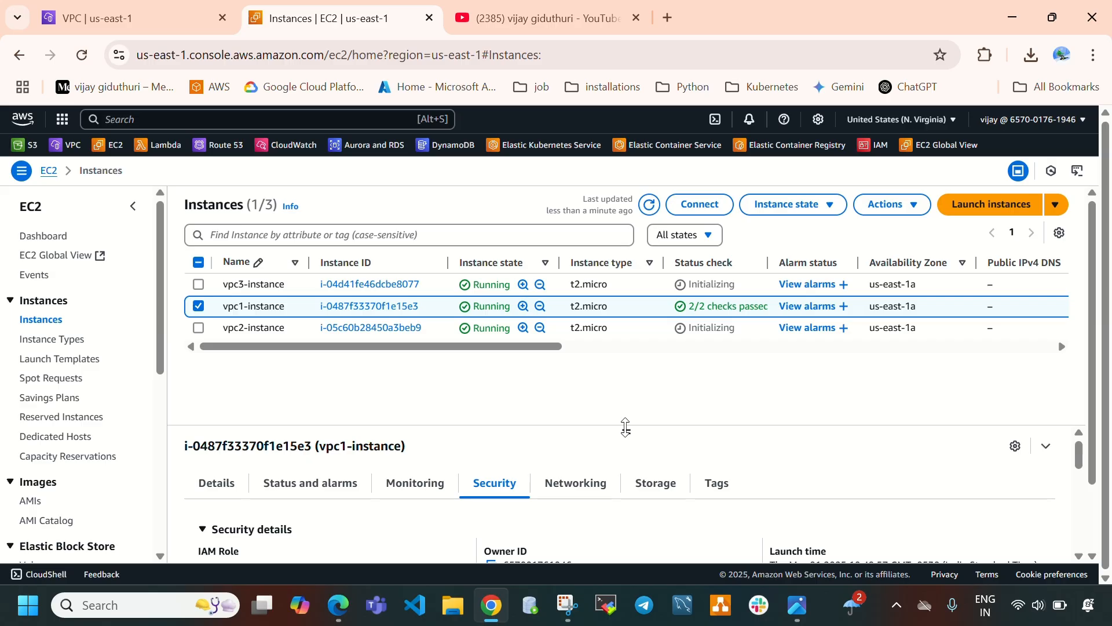
drag(625, 427, 628, 367)
scroll(337, 485, down, 3)
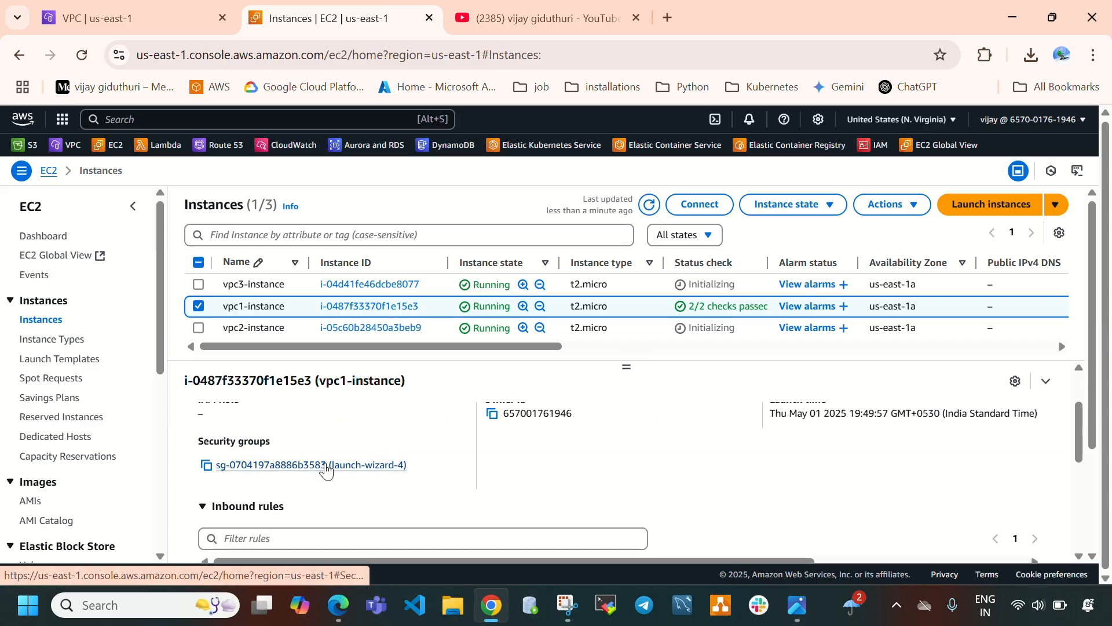
click(326, 466)
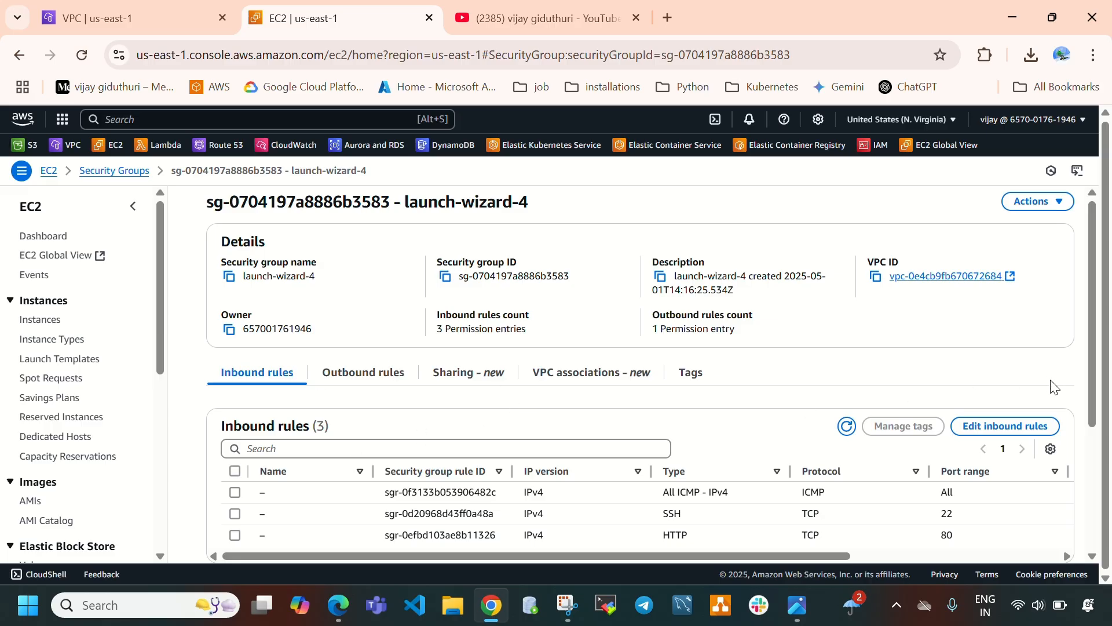
click(1035, 427)
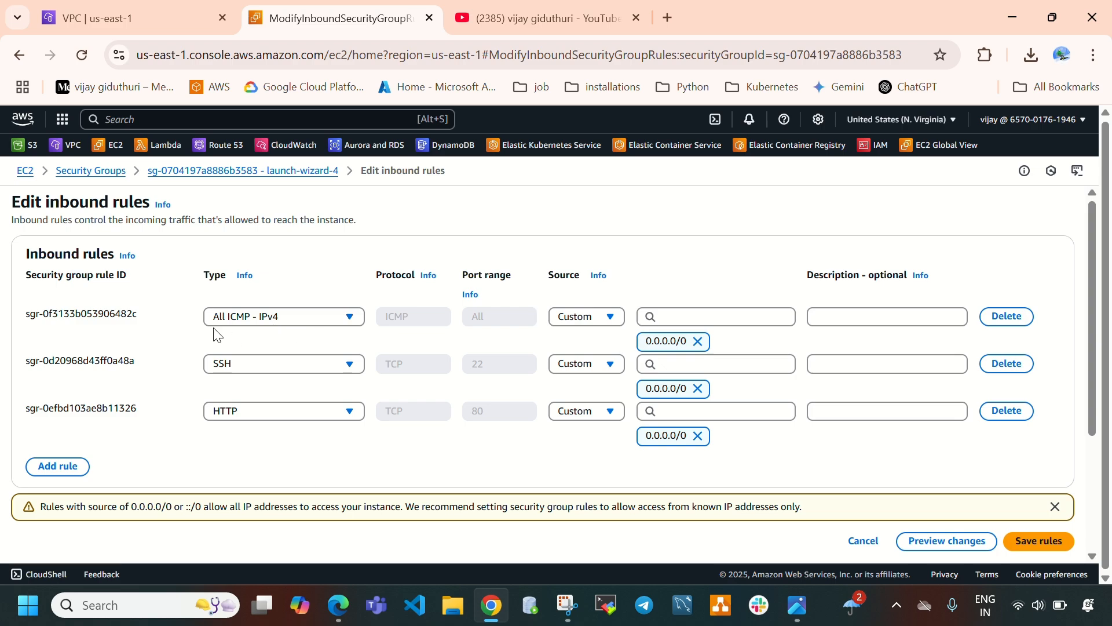
click(24, 170)
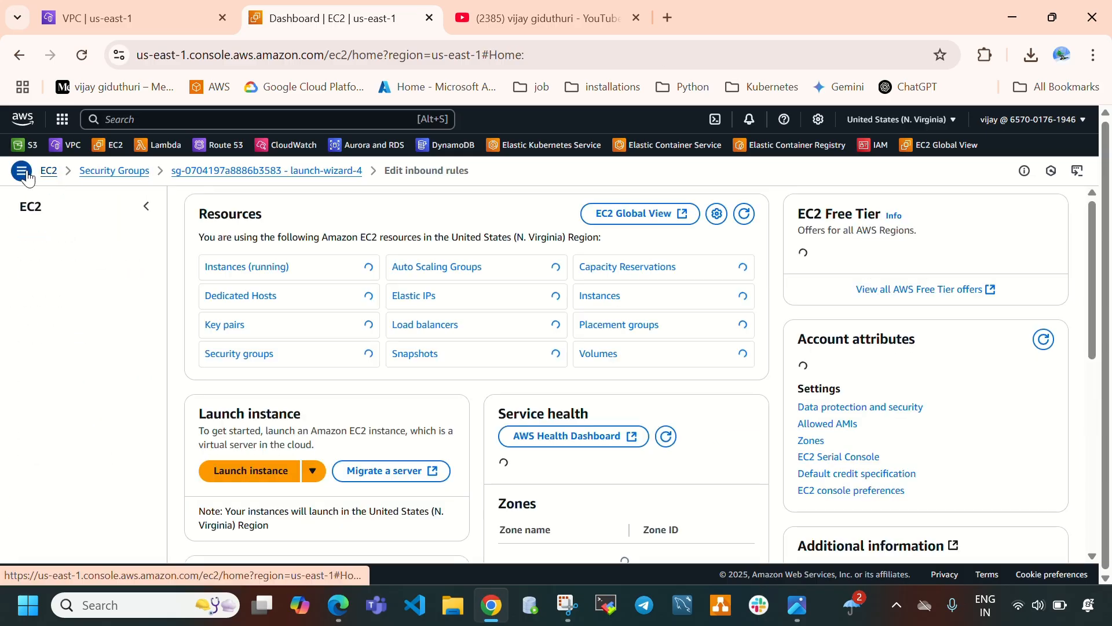
Inspect the inbound rules of vpc2-instance's security group, leaving the edit page without changes.
click(40, 319)
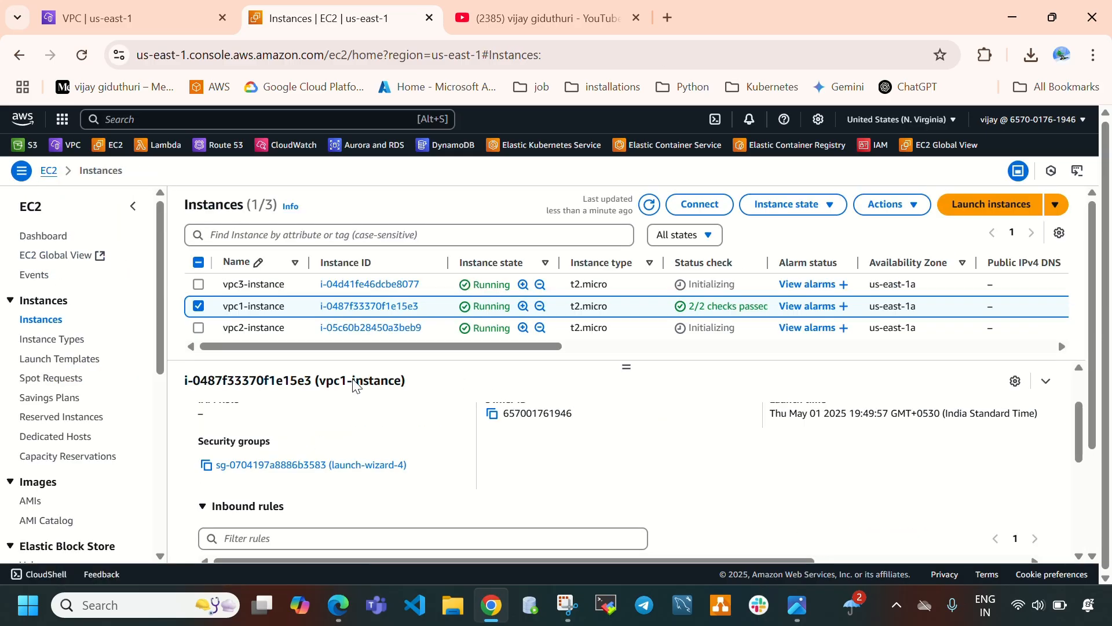
click(198, 306)
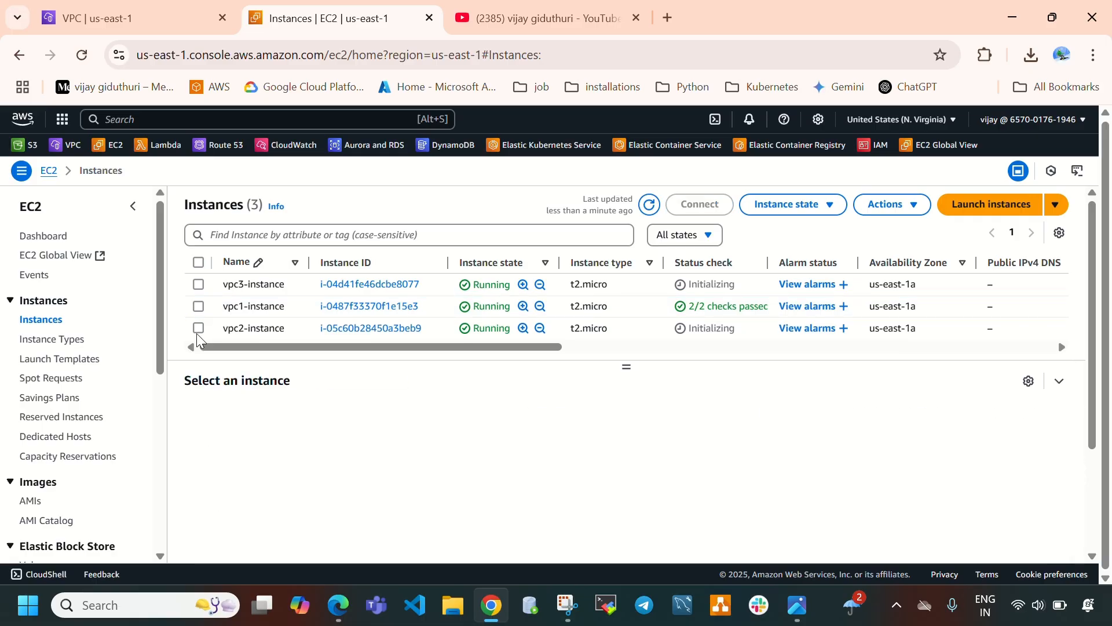
click(197, 331)
scroll(432, 459, down, 1)
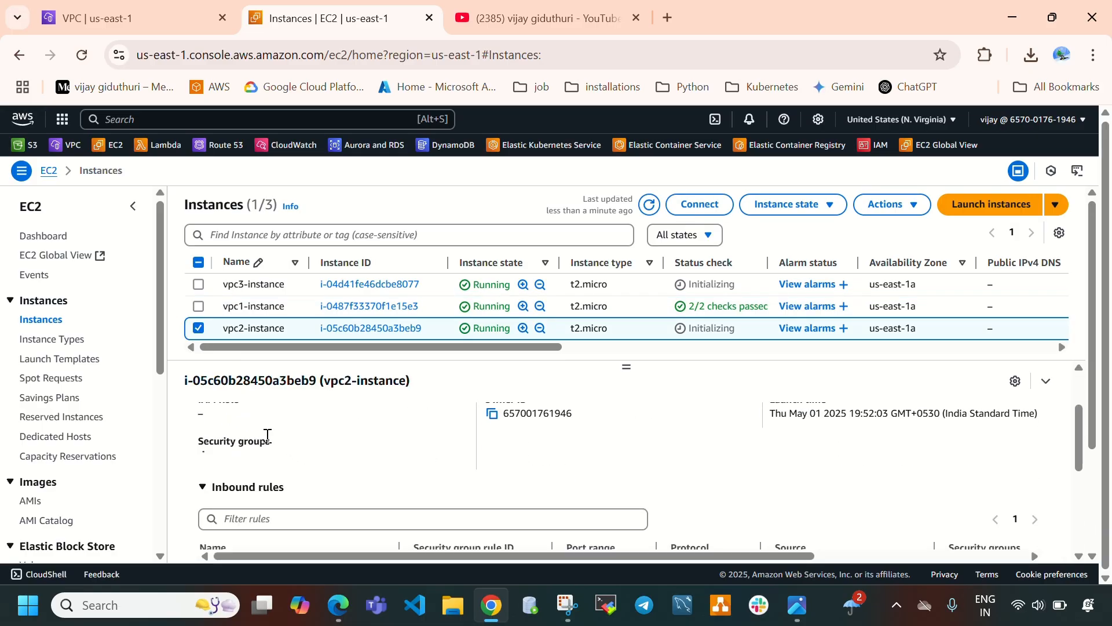
click(271, 467)
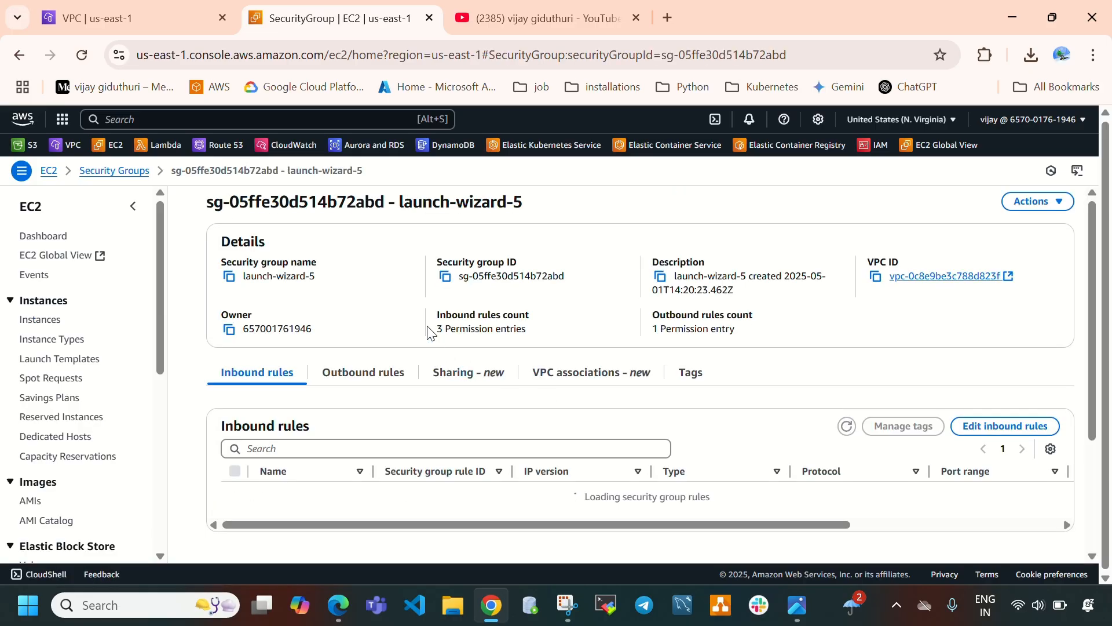
click(1040, 431)
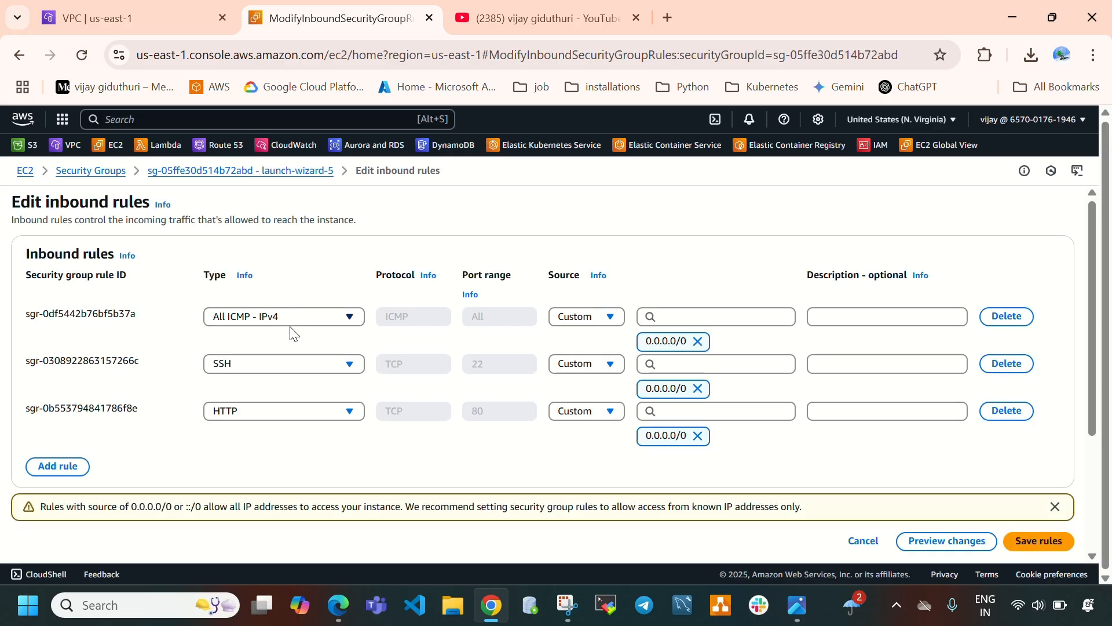
click(25, 171)
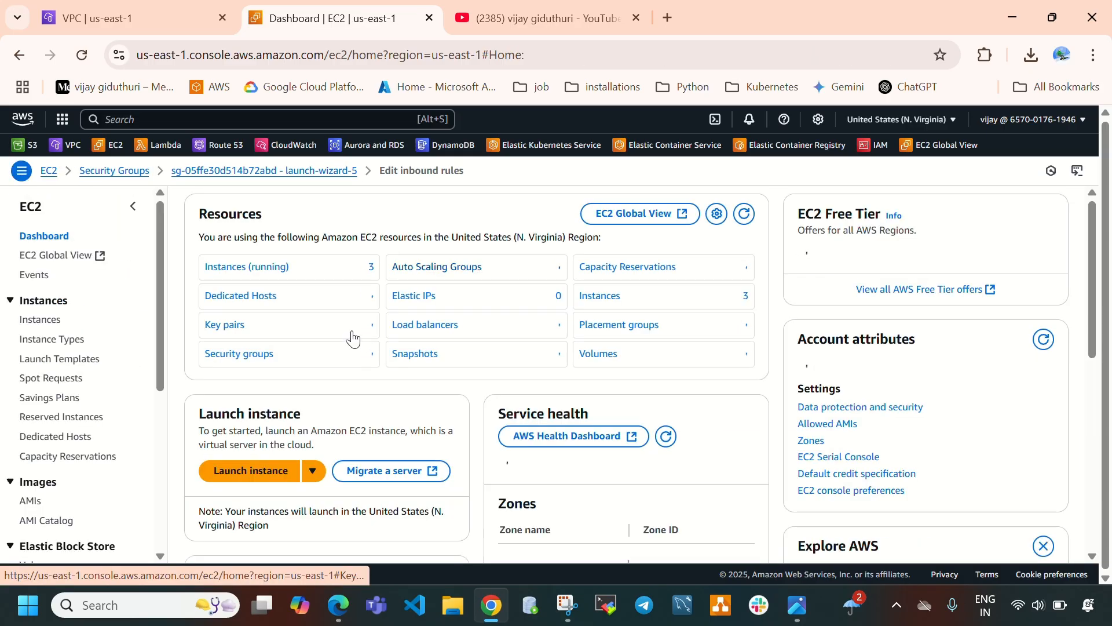
Select vpc1-instance and copy its public IPv4 address.
click(38, 319)
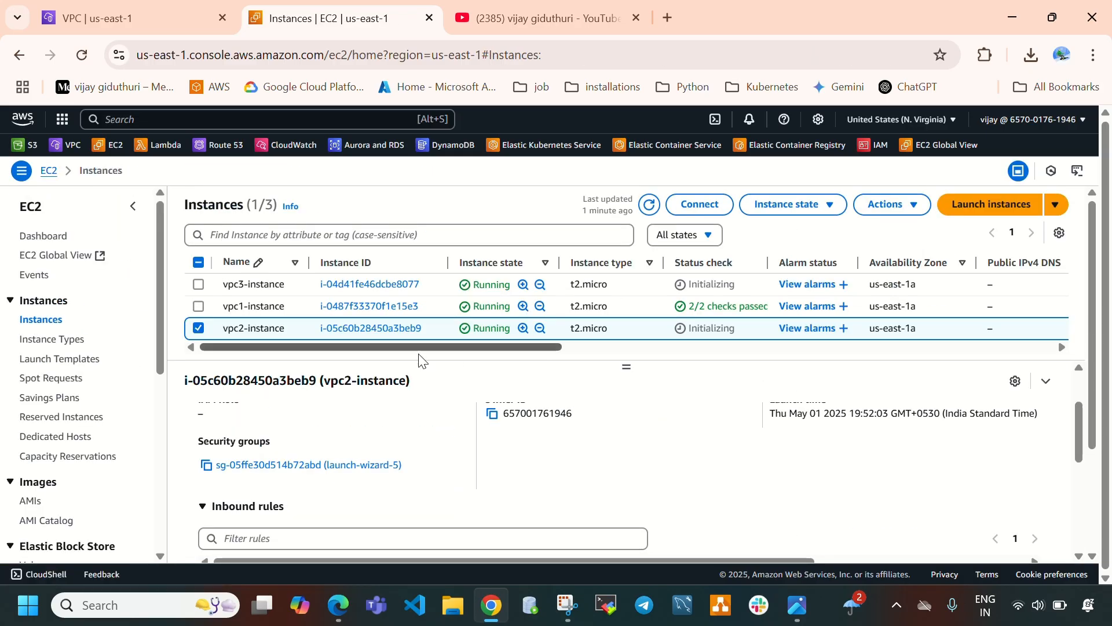
click(198, 330)
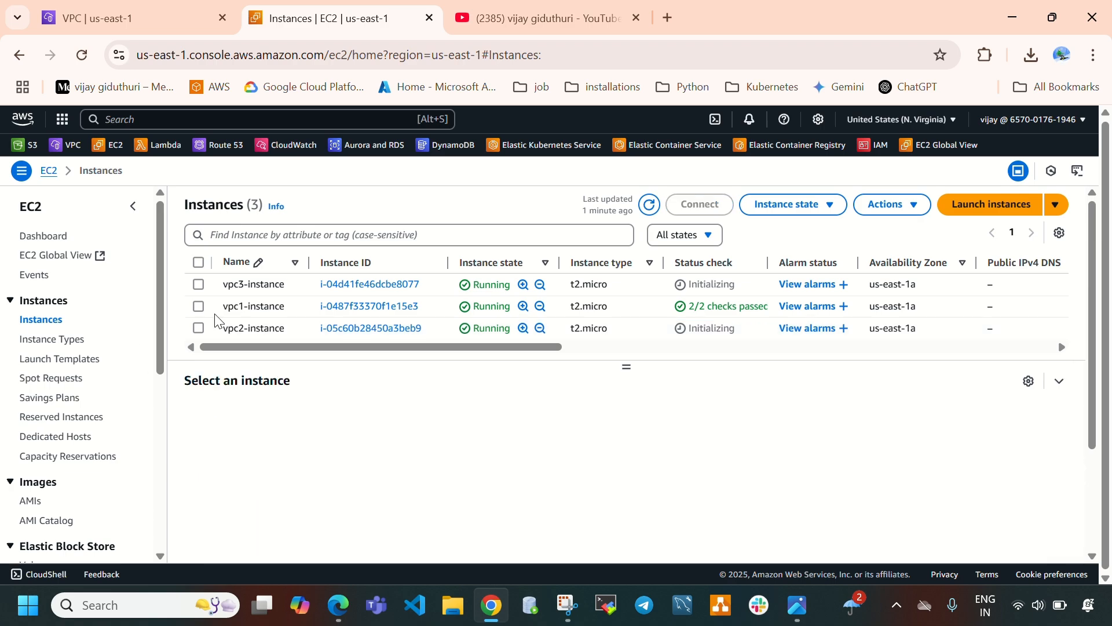
click(198, 306)
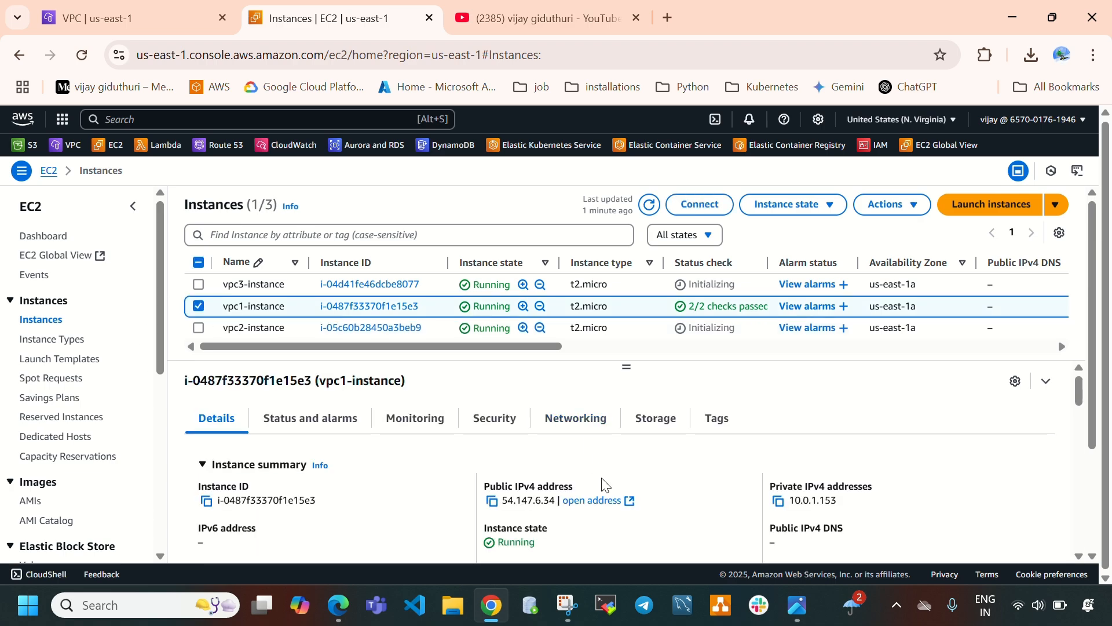
click(493, 501)
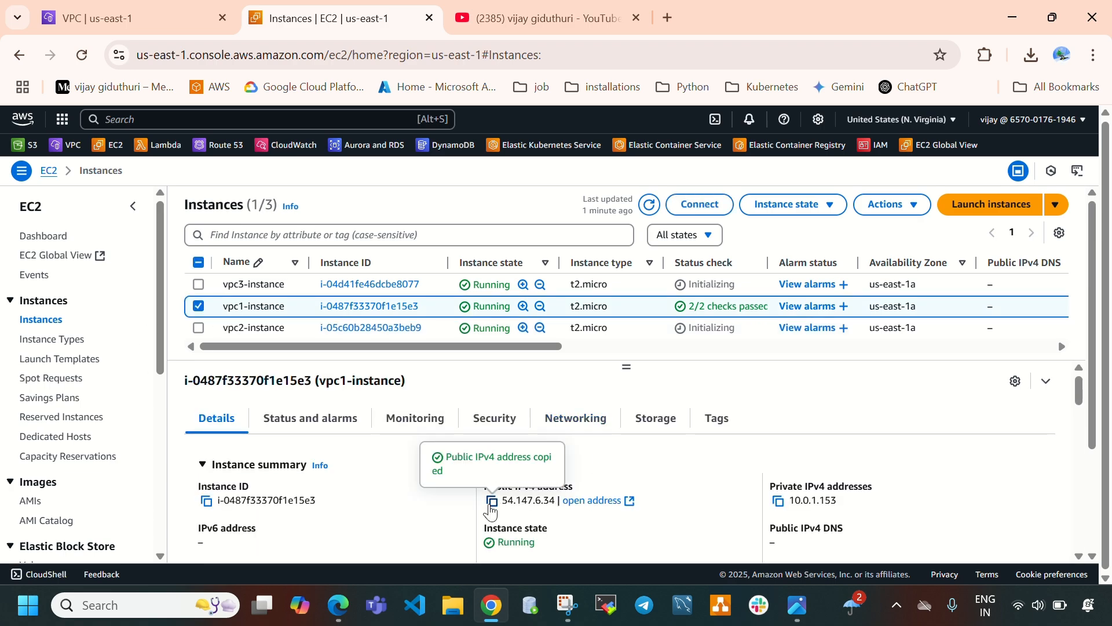
click(669, 17)
click(452, 305)
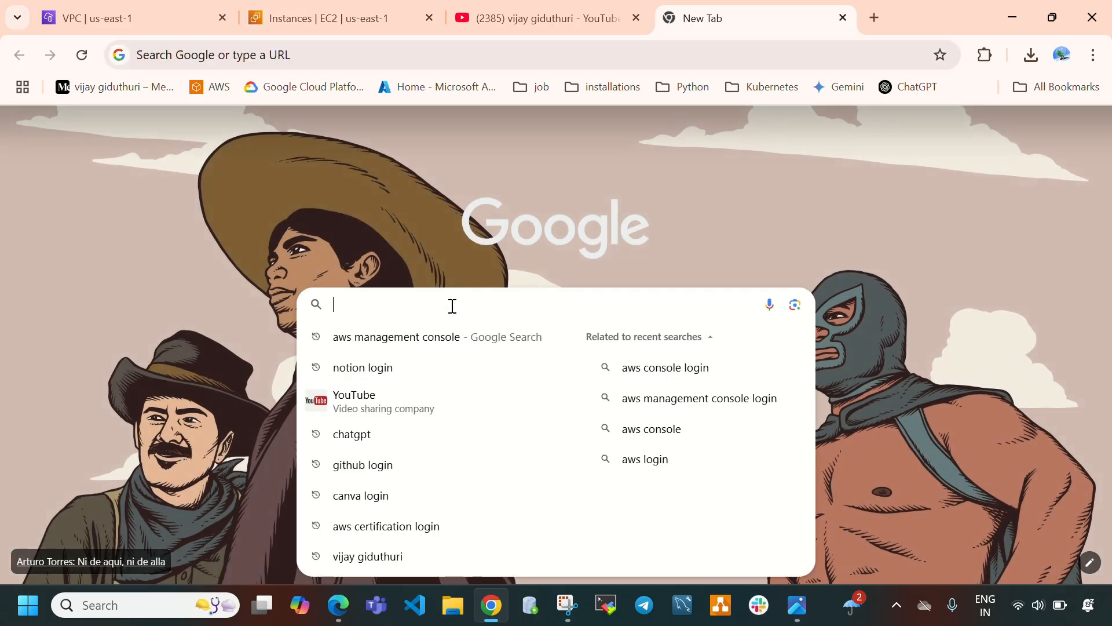
text(http:..)
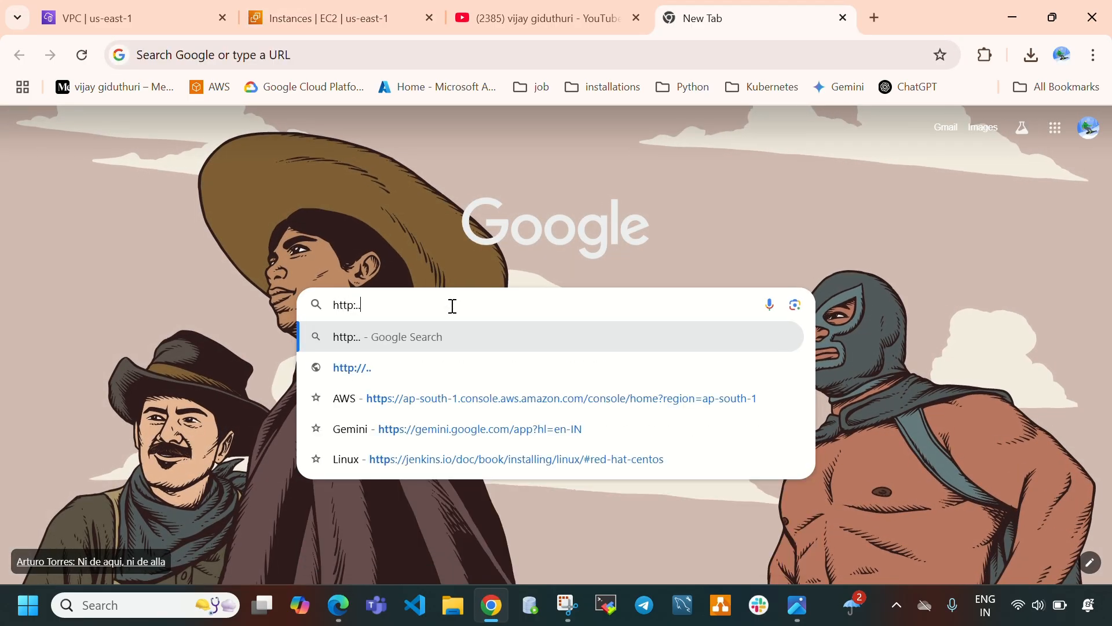
key(BackSpace)
key(BackSpace)
text(//54.147.6.34)
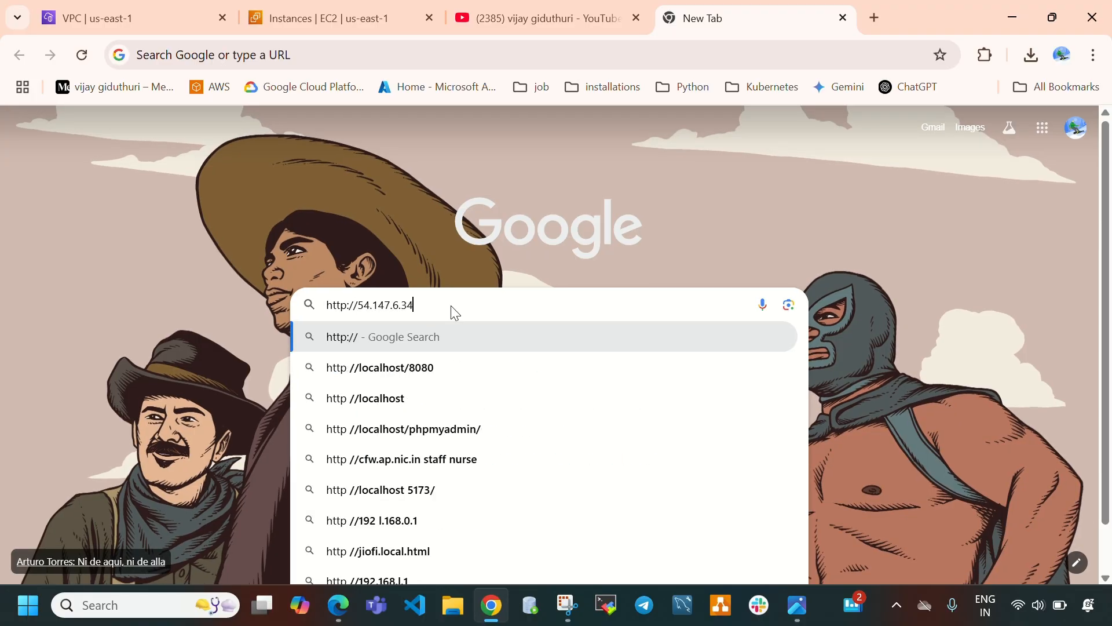
key(Return)
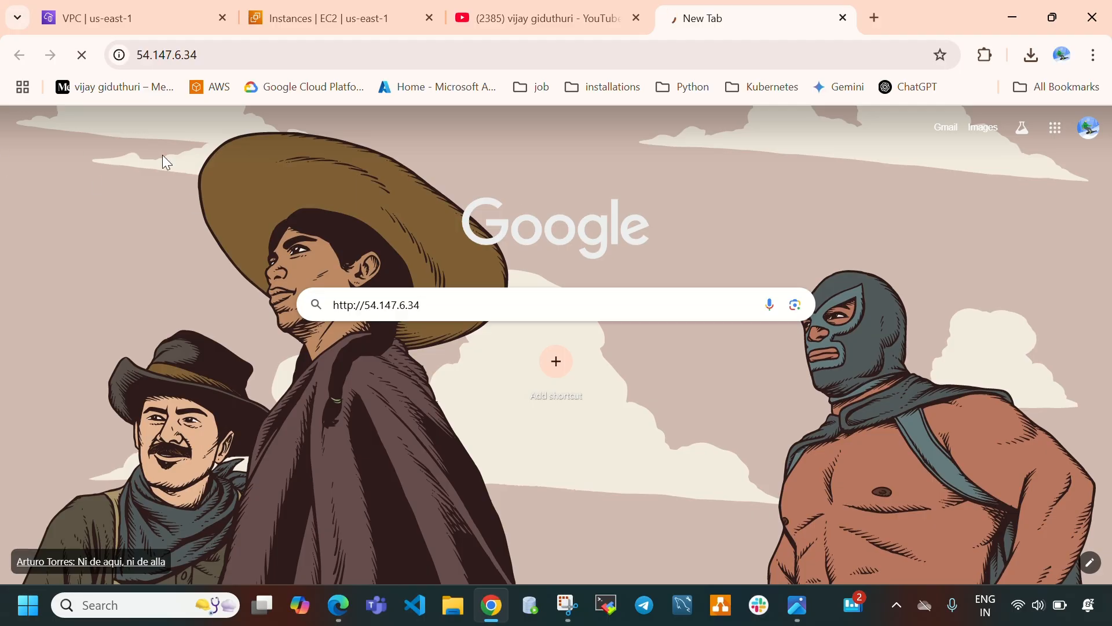
Refresh the instances list, then reload the page at 54.147.6.34.
click(334, 7)
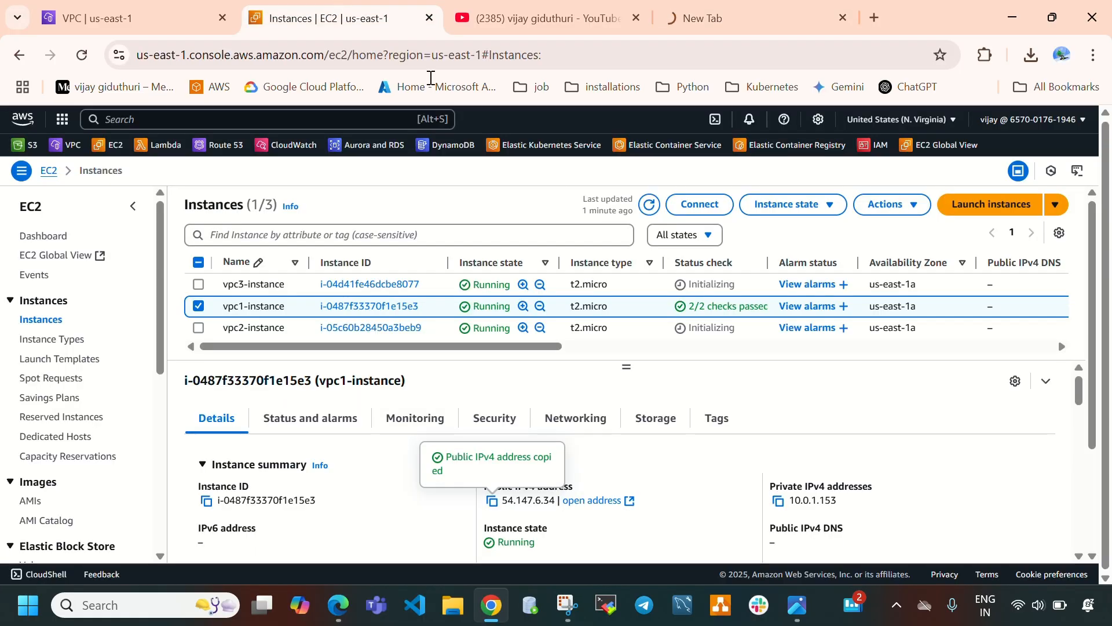
click(649, 215)
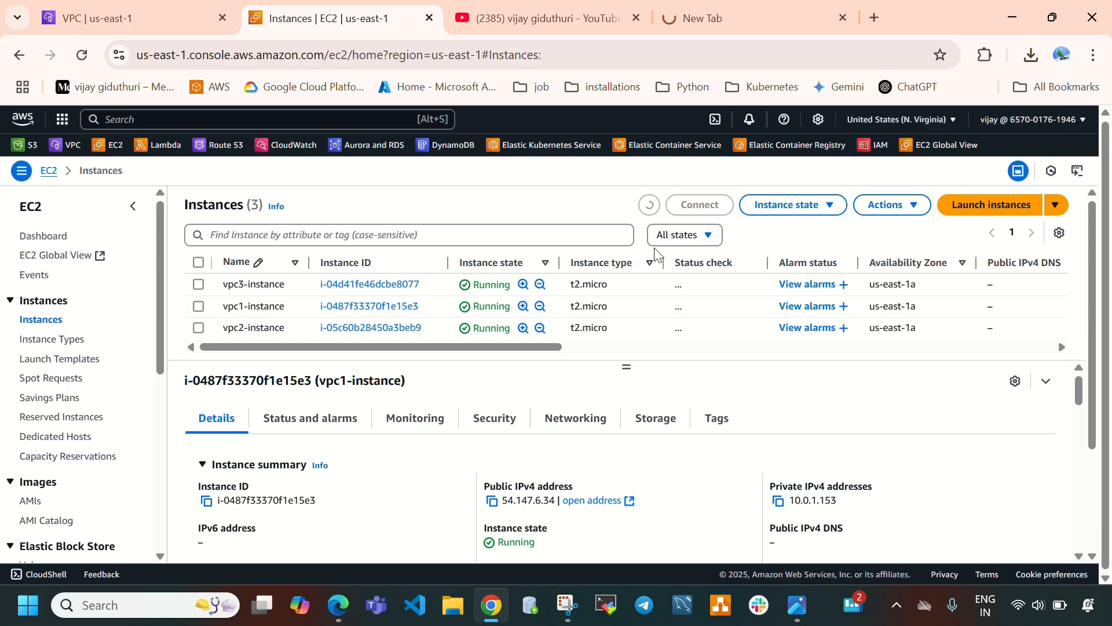
click(724, 18)
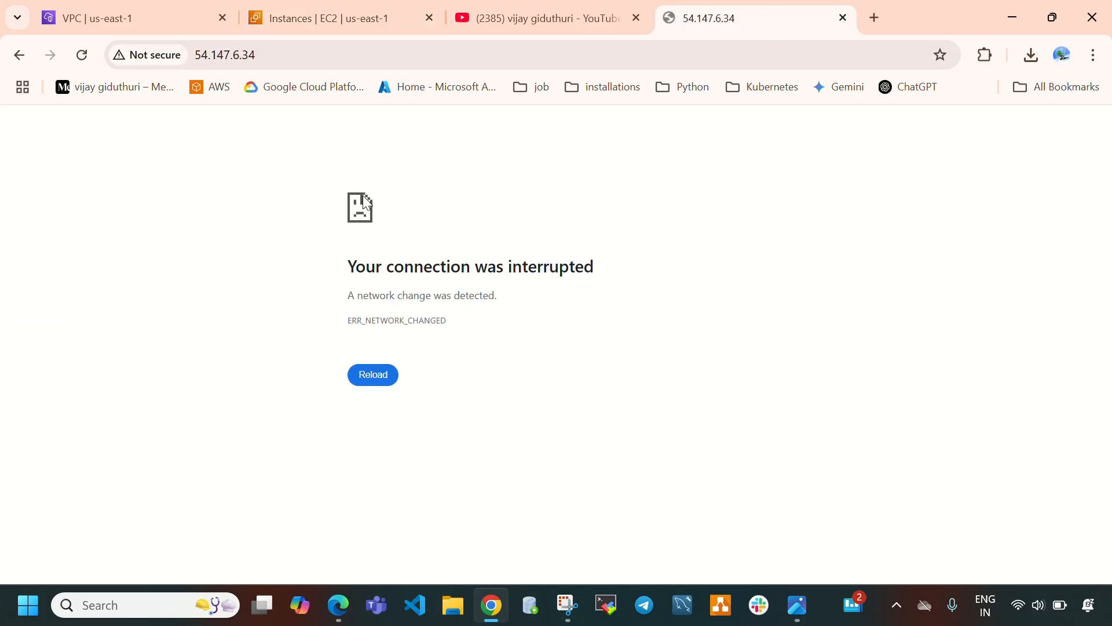
click(356, 374)
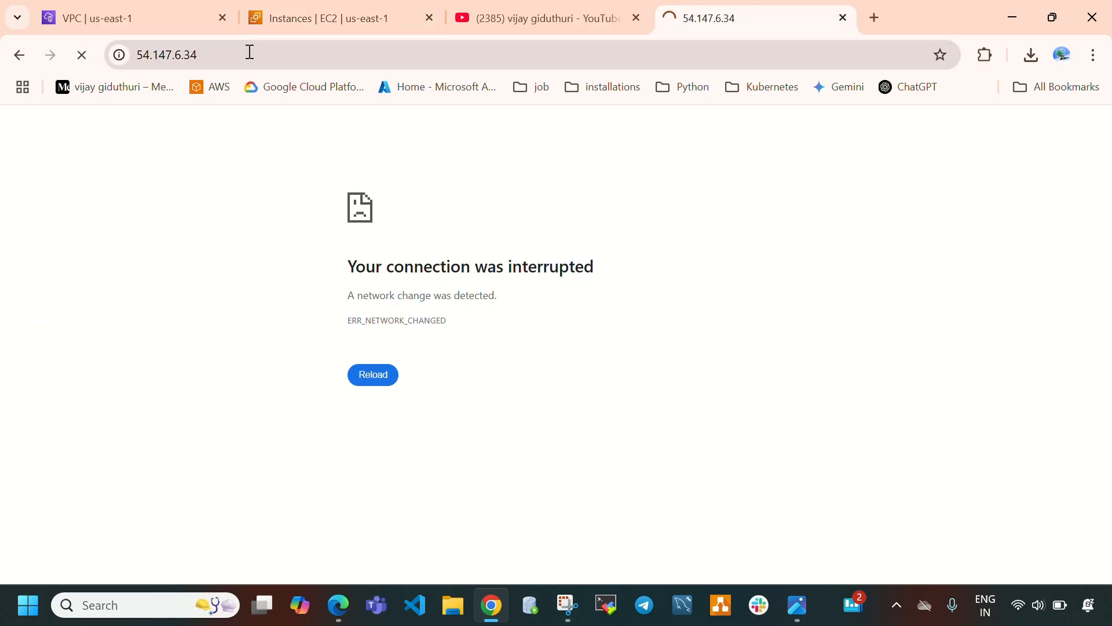
Close the 54.147.6.34 tab and open a new blank browser tab.
mouse_move(299, 19)
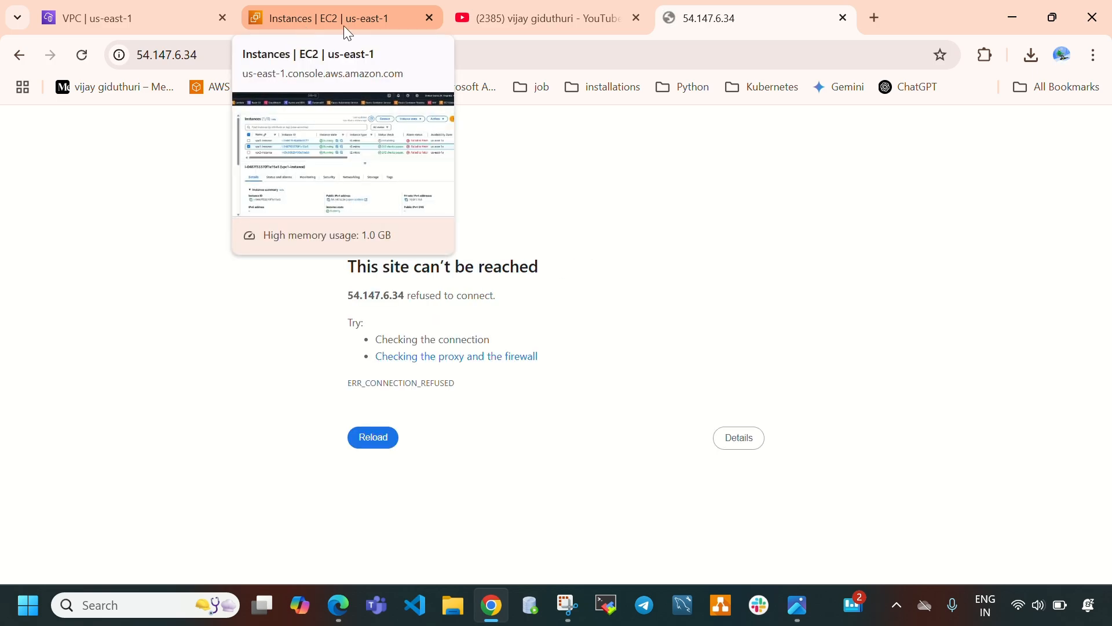
click(843, 18)
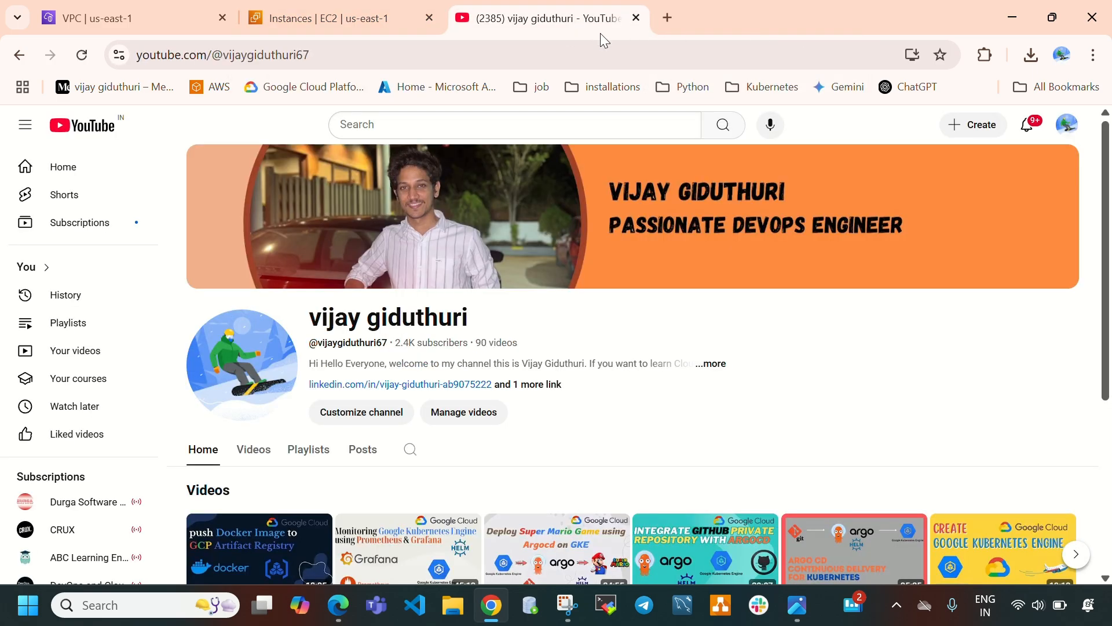
click(676, 20)
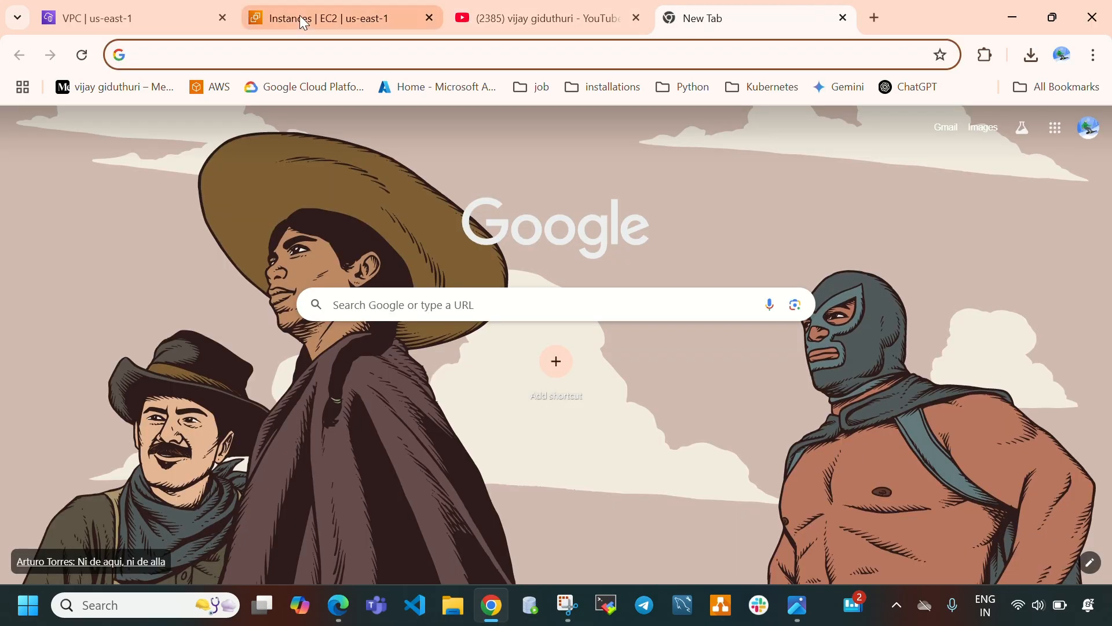
click(300, 15)
click(492, 500)
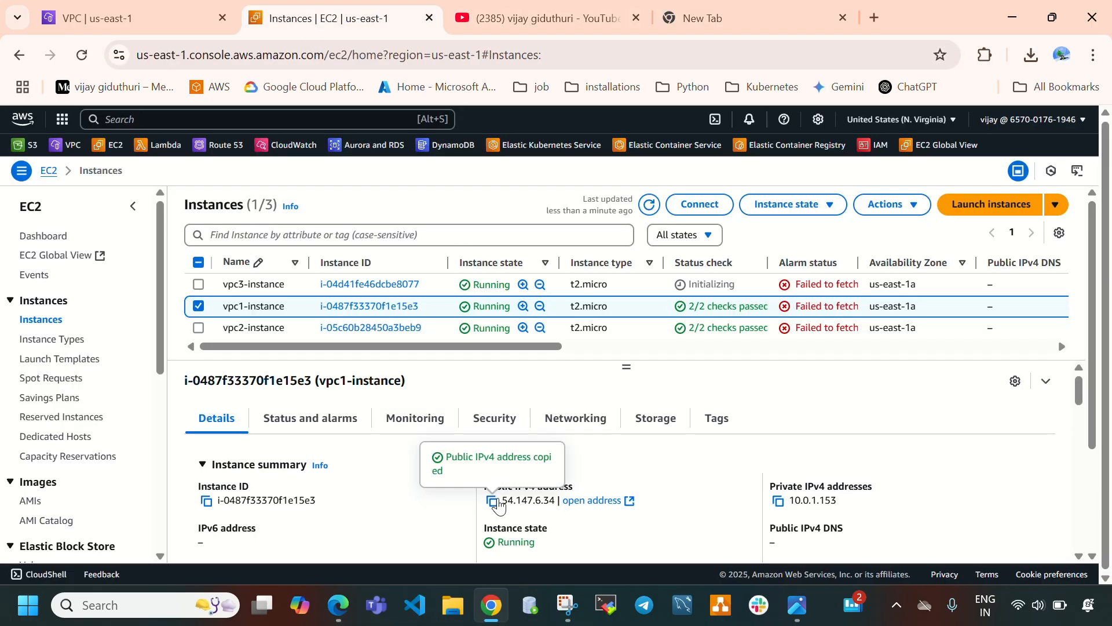
click(769, 8)
click(470, 304)
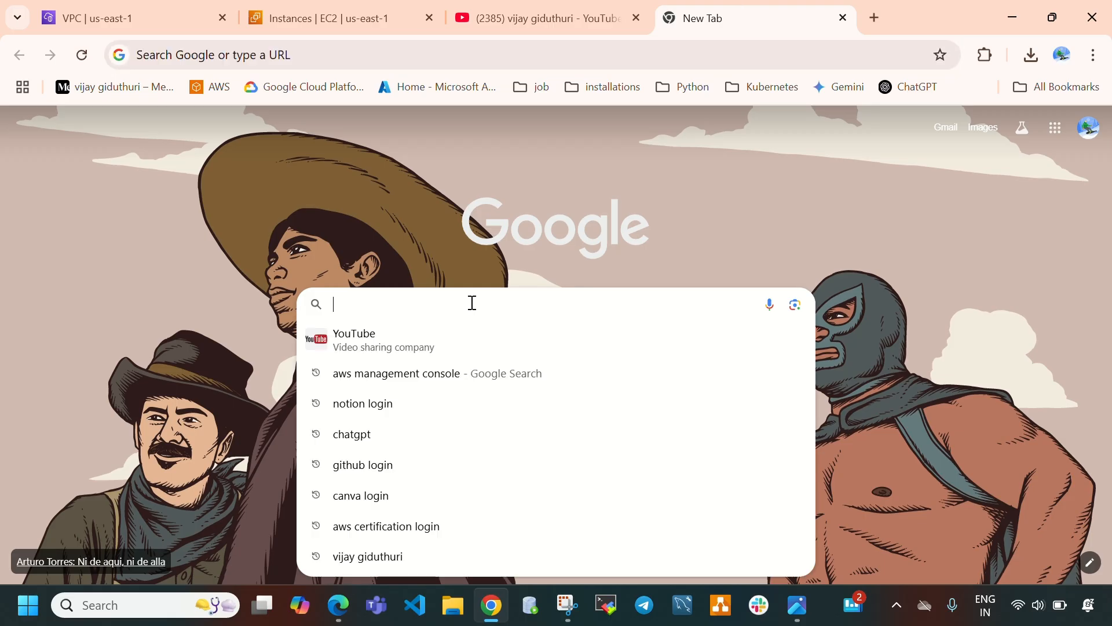
text(htt)
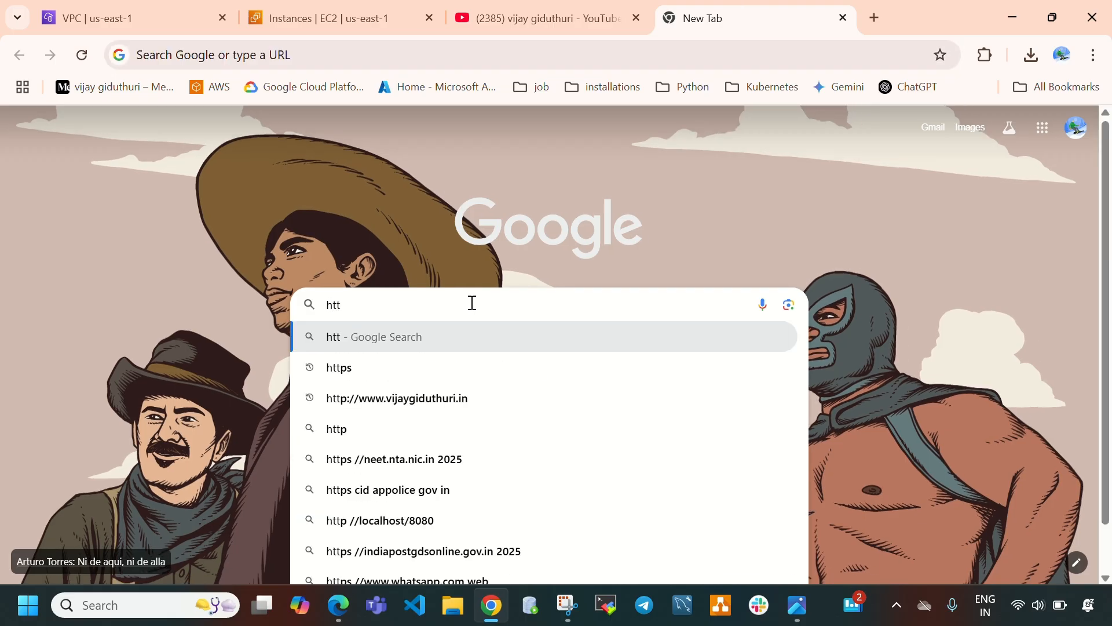
text(P;)
key(BackSpace)
key(BackSpace)
text(p://54.147.6.34)
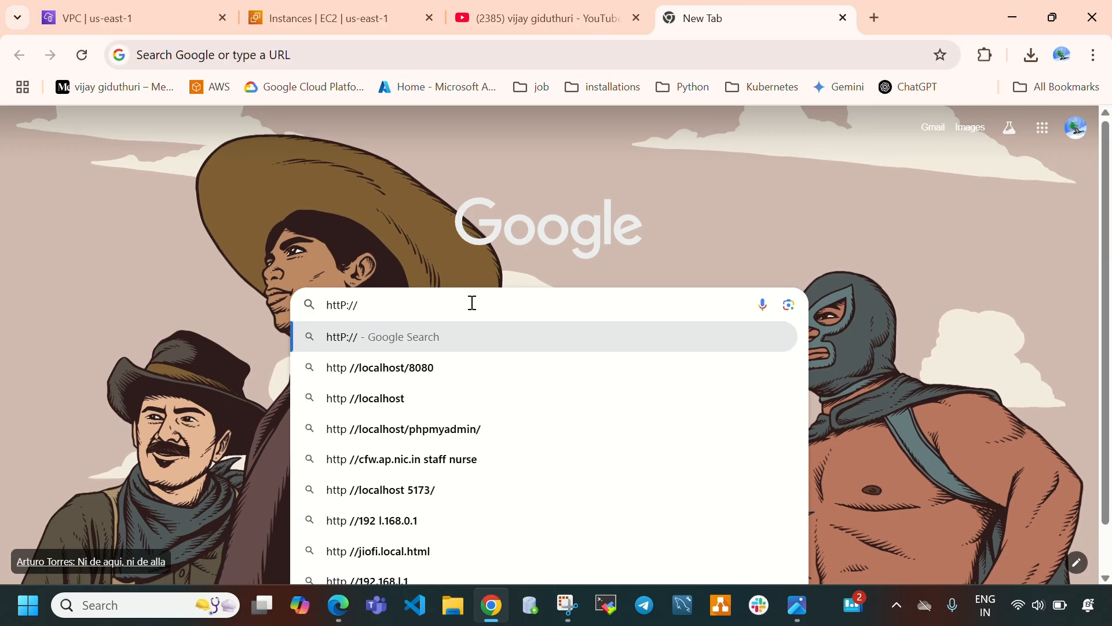
key(Return)
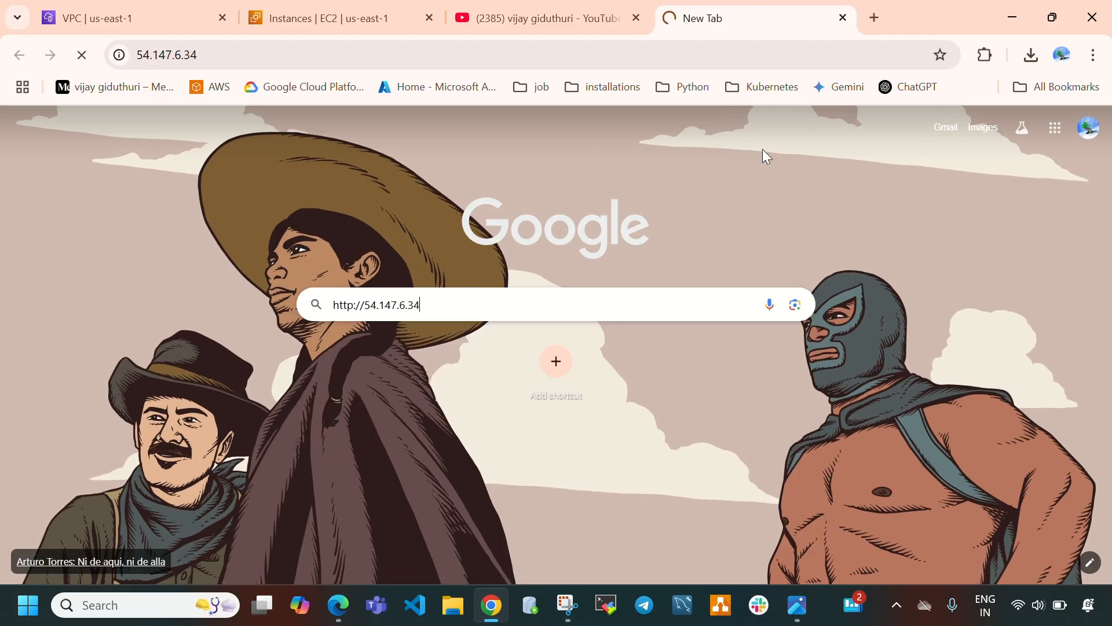
click(518, 307)
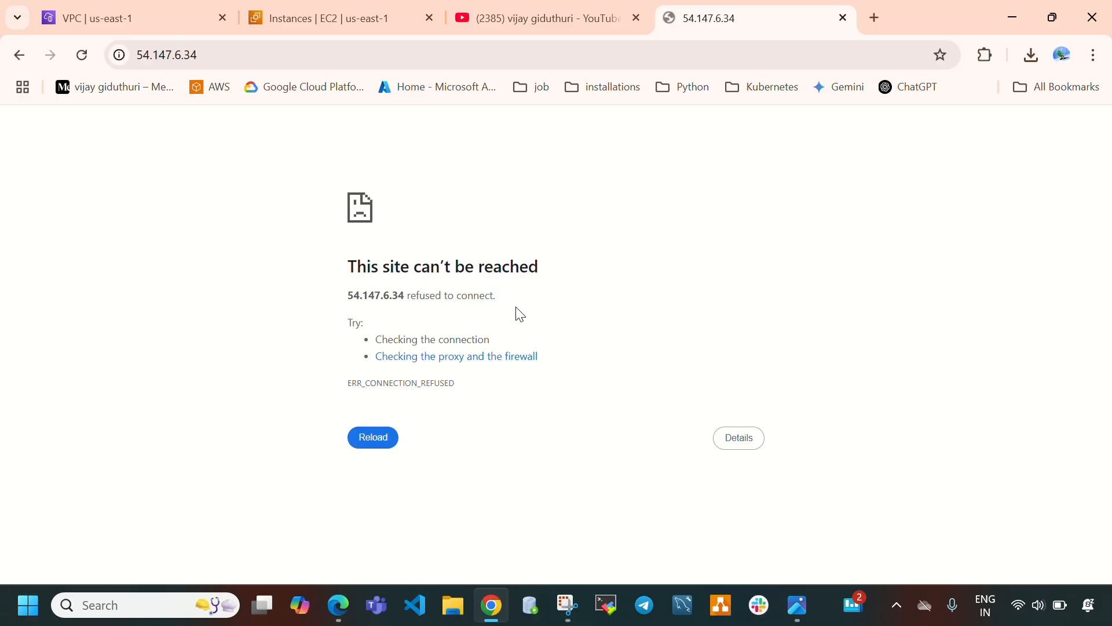
click(271, 59)
click(270, 60)
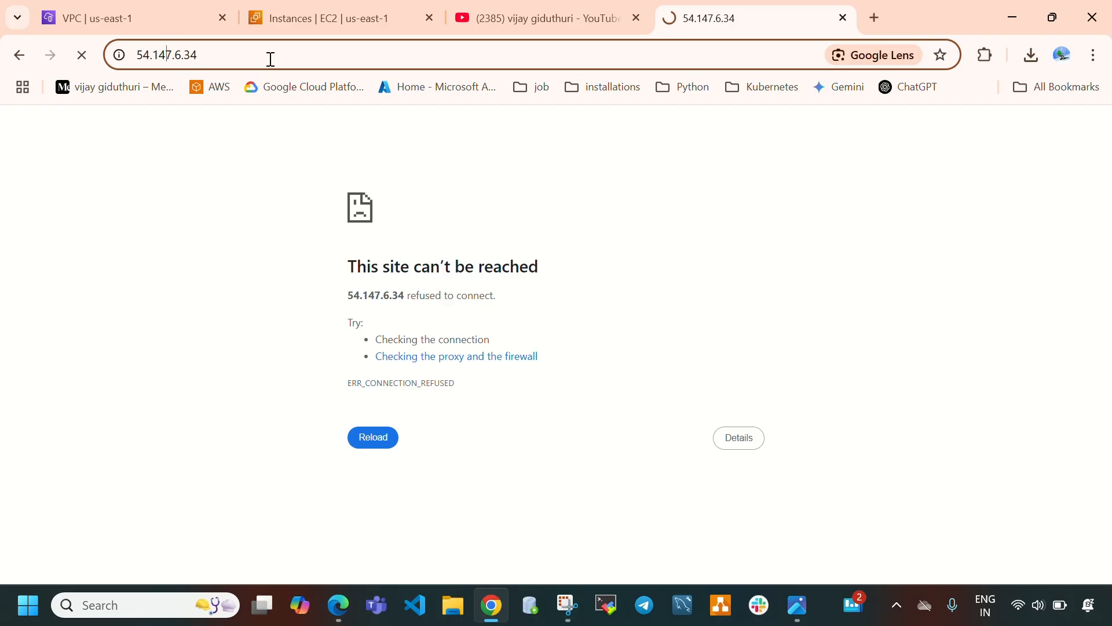
text(HTT)
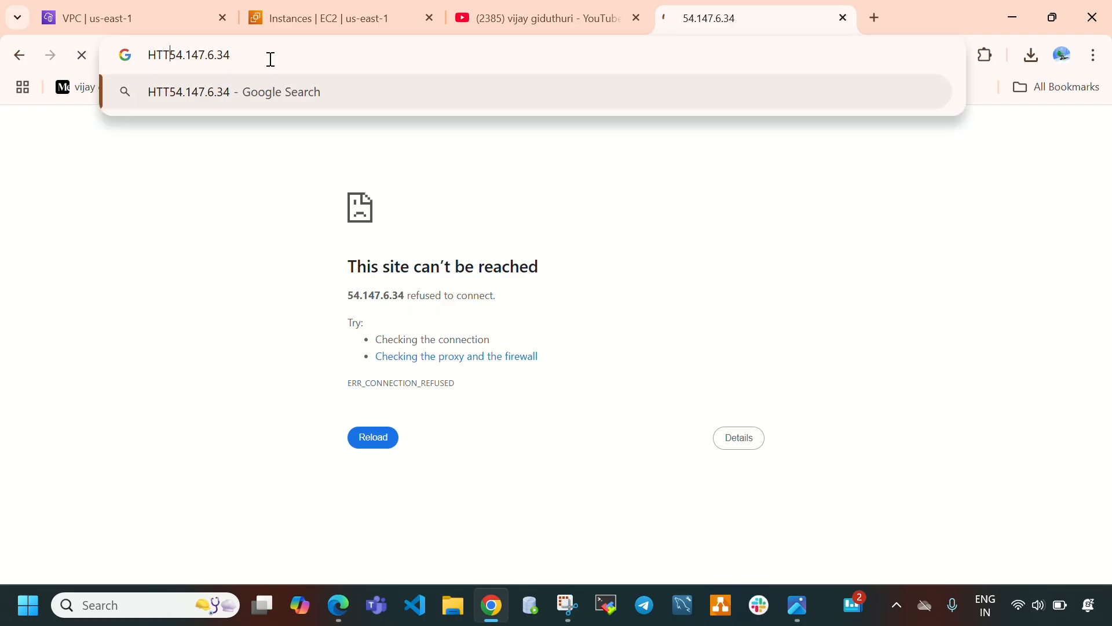
key(BackSpace)
key(BackSpace)
key(BackSpace)
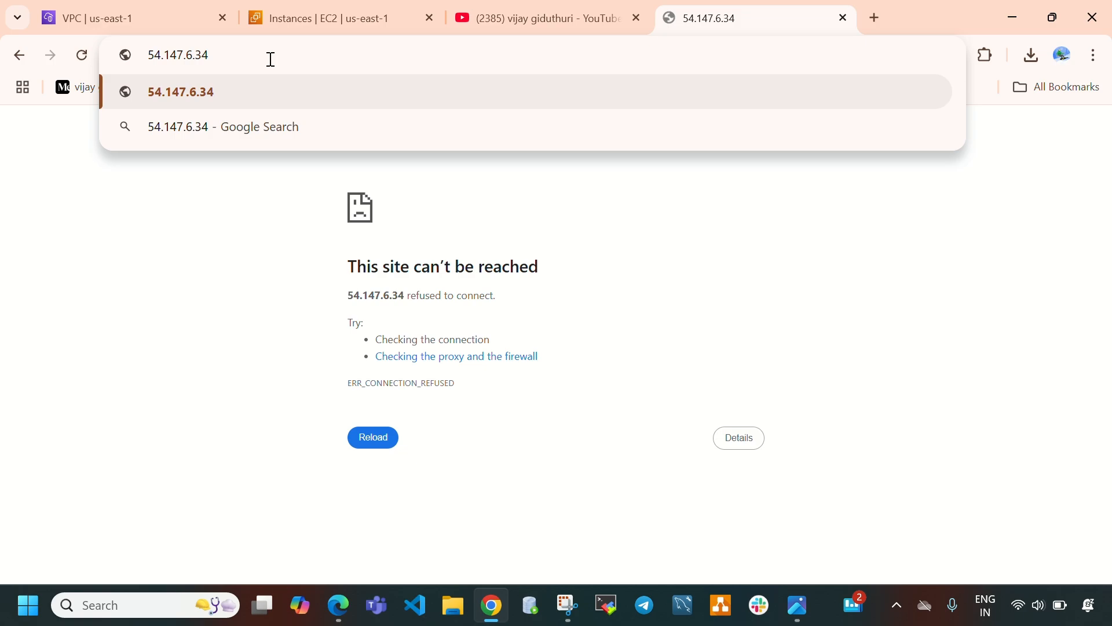
key(BackSpace)
key(BackSpace)
key(BackSpace)
key(BackSpace)
key(BackSpace)
key(BackSpace)
key(BackSpace)
key(BackSpace)
key(BackSpace)
key(BackSpace)
key(BackSpace)
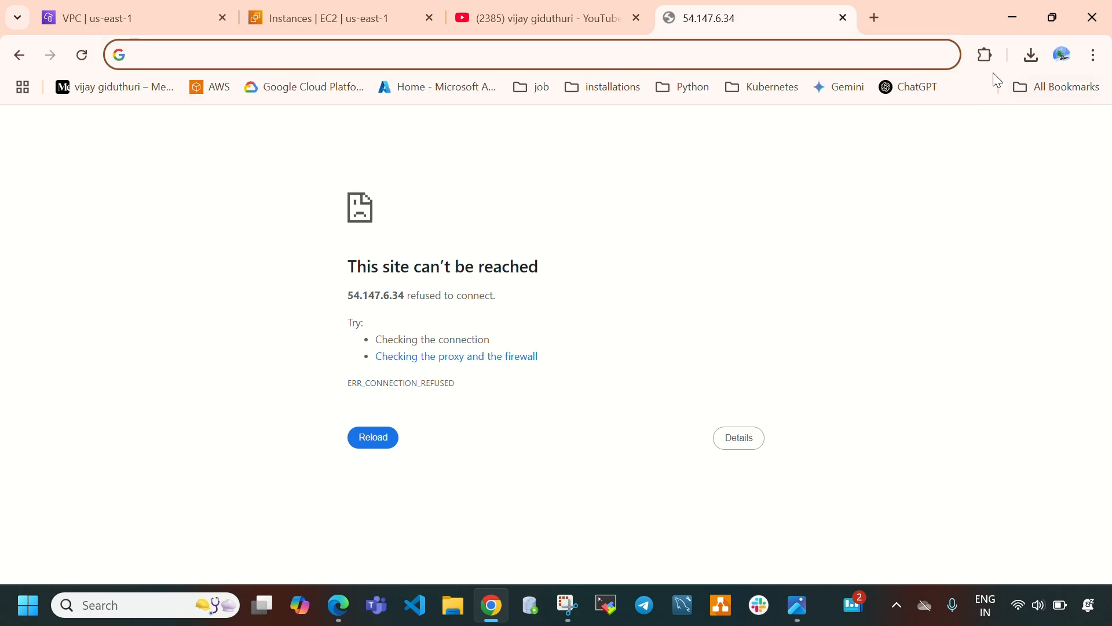
Close the 54.147.6.34 tab and refresh the EC2 instances list.
click(844, 19)
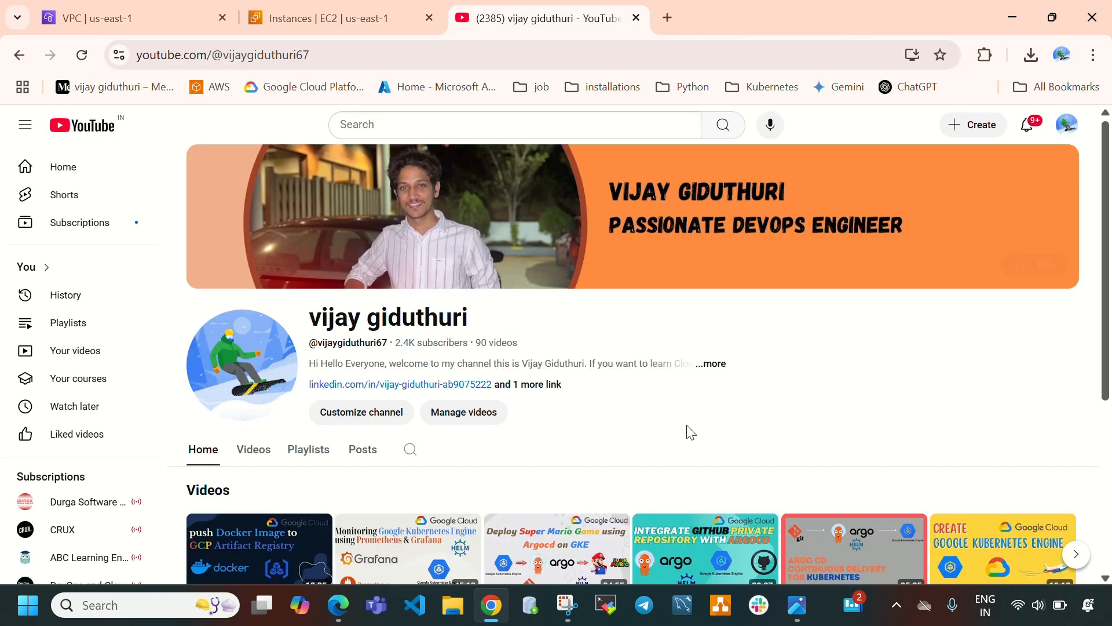
click(409, 26)
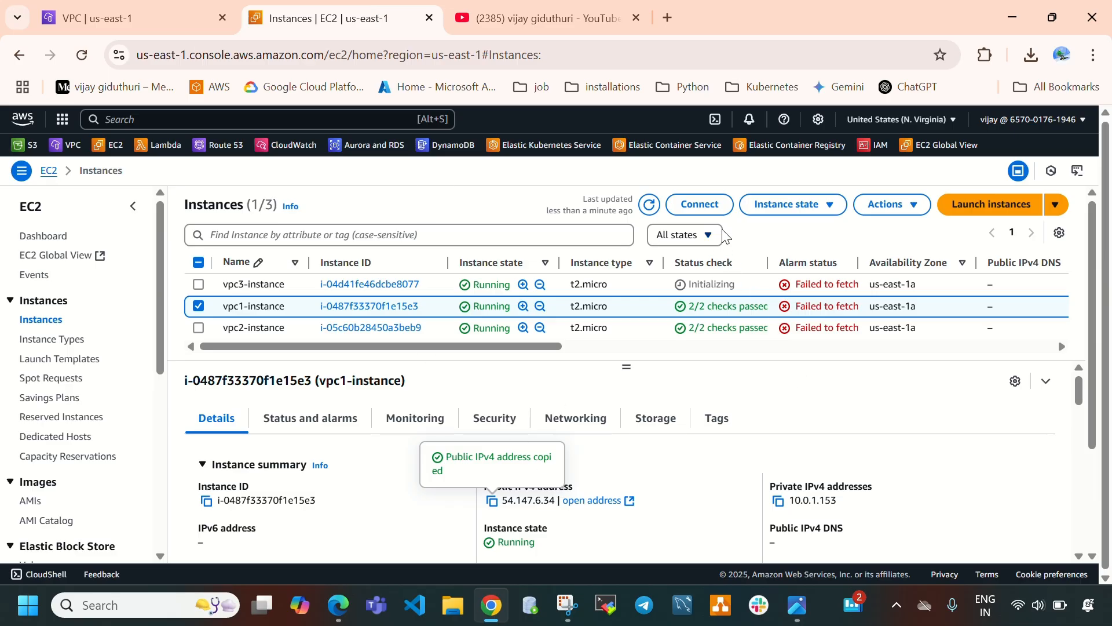
click(650, 206)
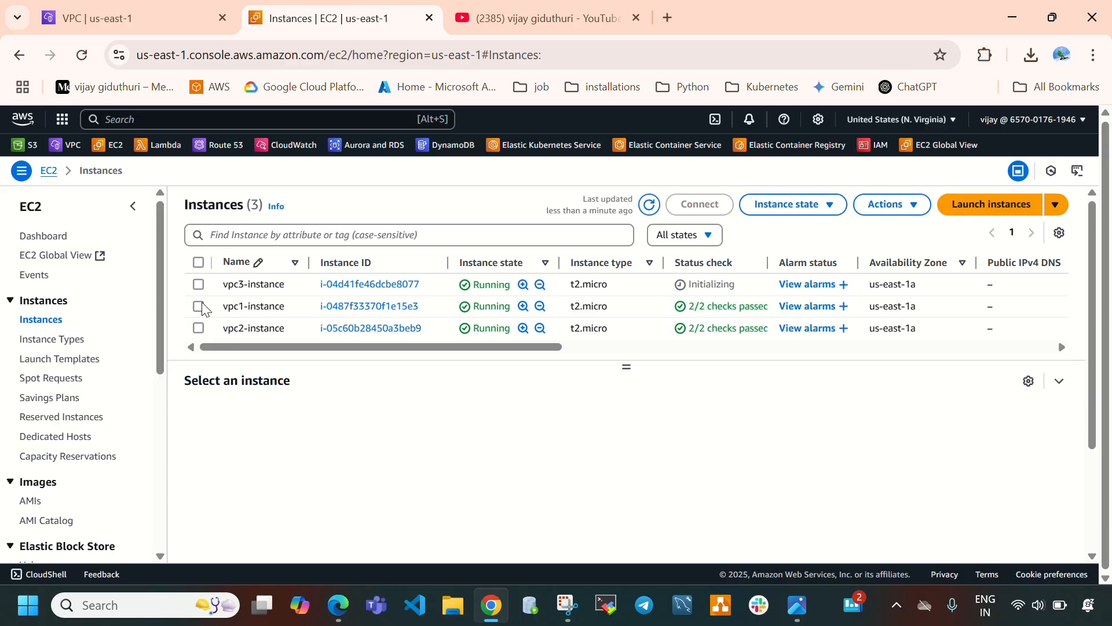
Select vpc1-instance and copy its public IPv4 address.
click(198, 306)
click(492, 501)
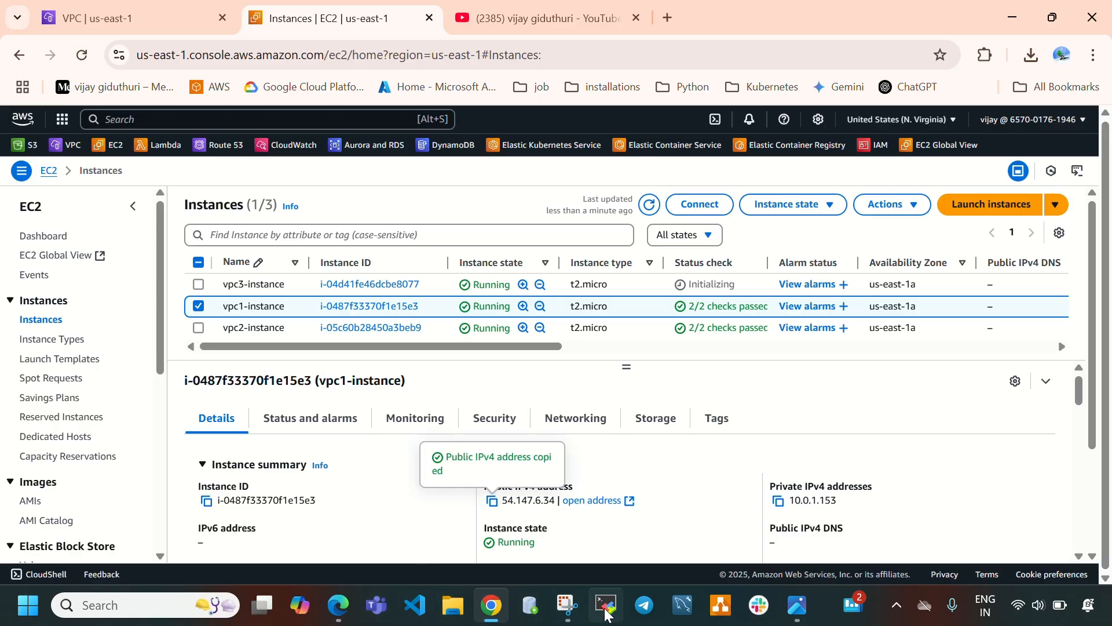
click(606, 608)
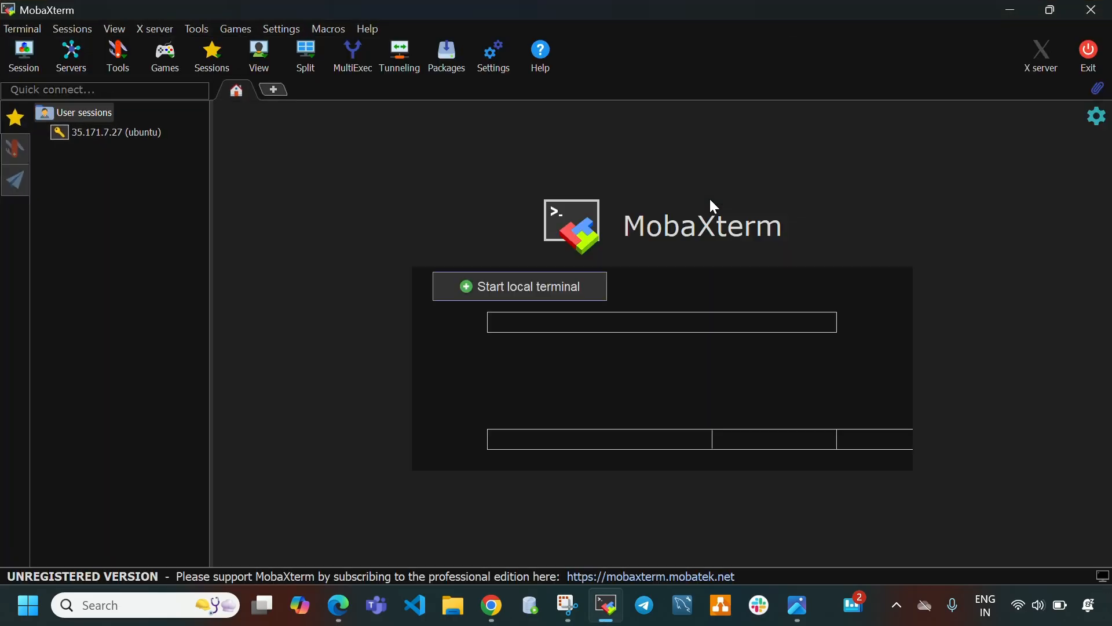
click(607, 606)
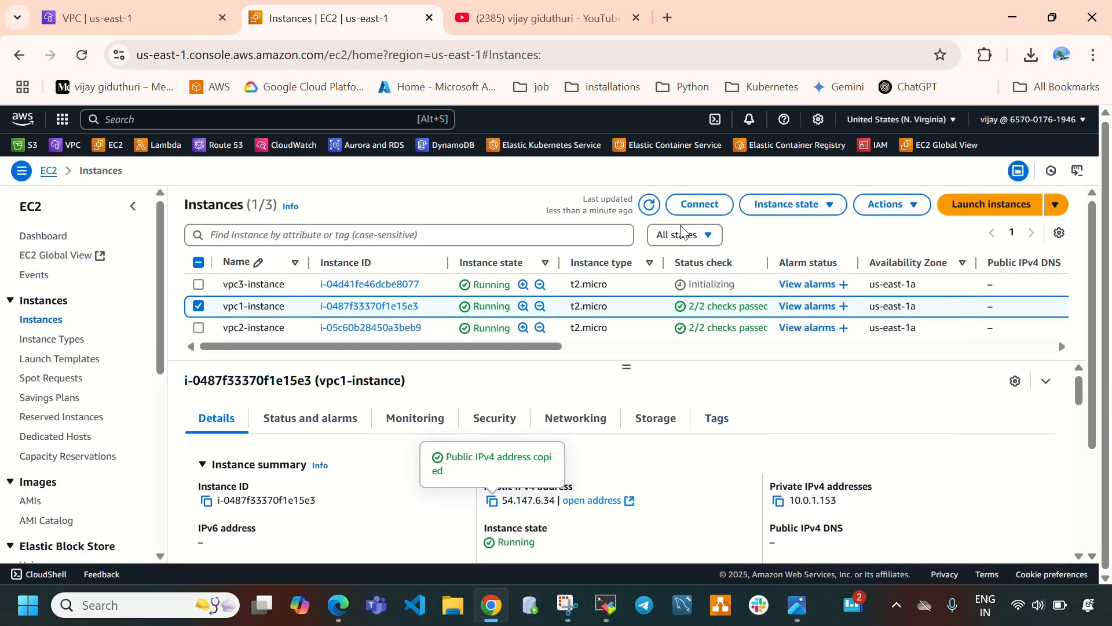
Open the Connect to instance page for vpc1-instance and return to the instances list.
click(708, 215)
scroll(819, 427, down, 1)
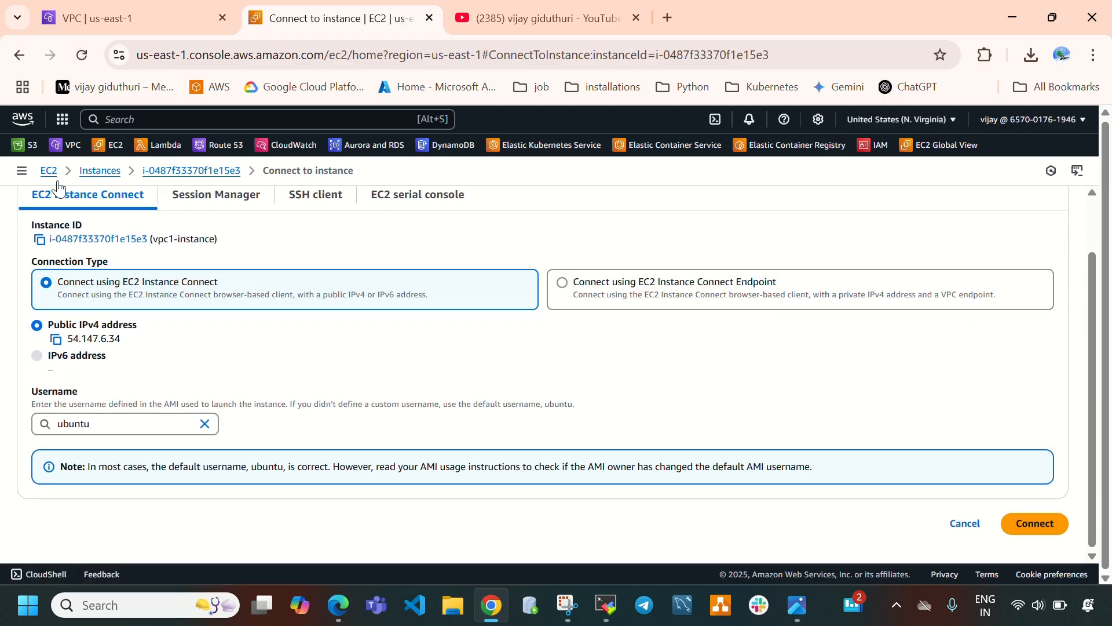
click(90, 171)
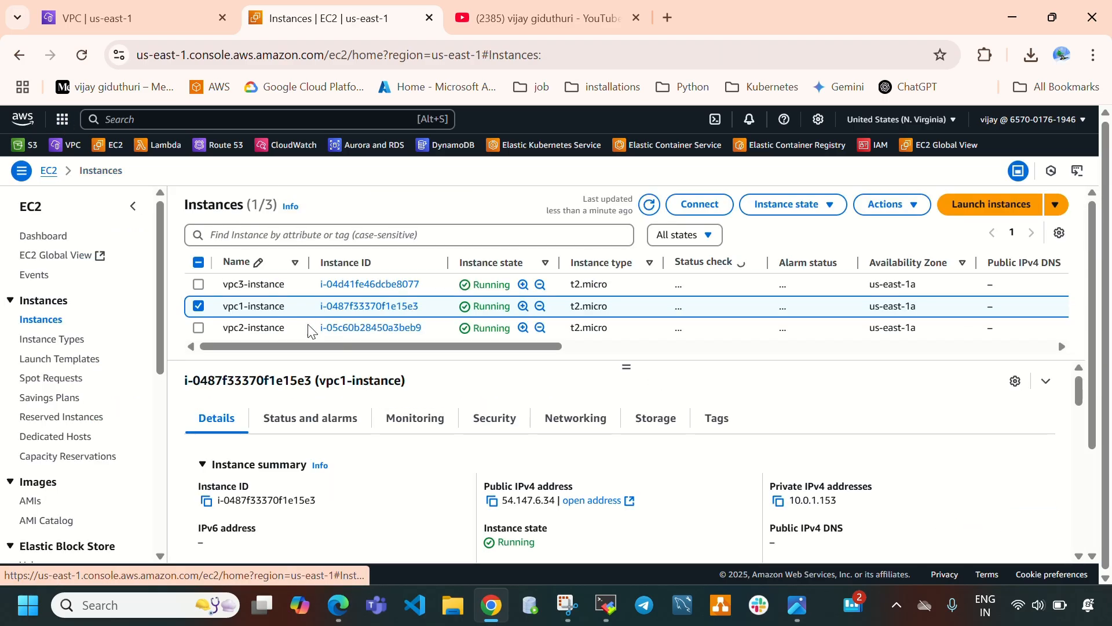
Switch to MobaXterm and delete the saved 35.171.7.27 (ubuntu) session.
click(607, 605)
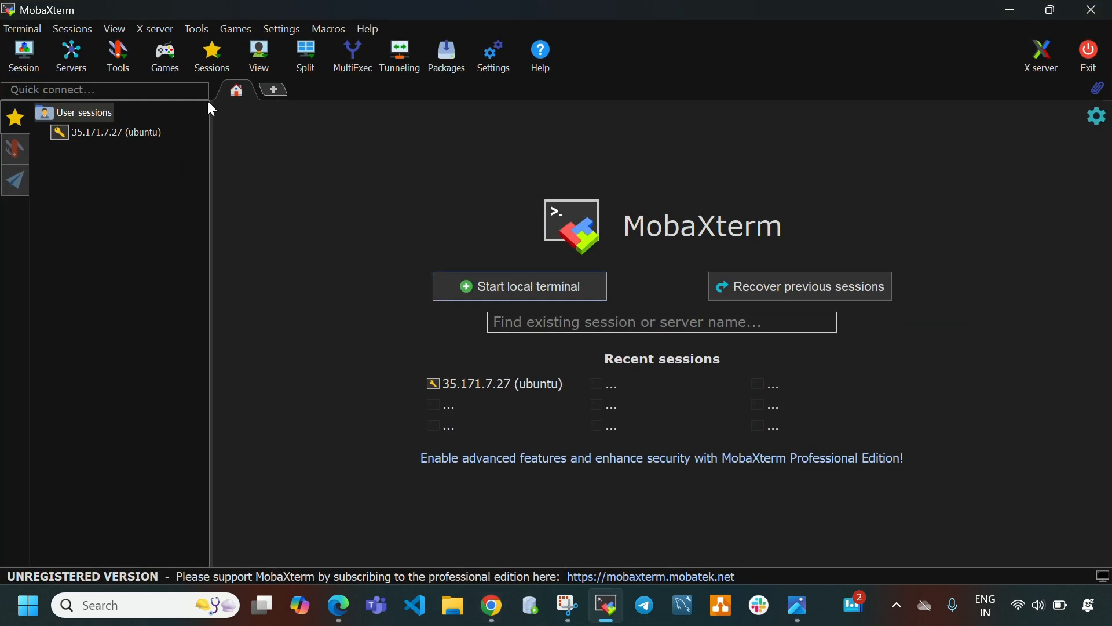
right_click(109, 135)
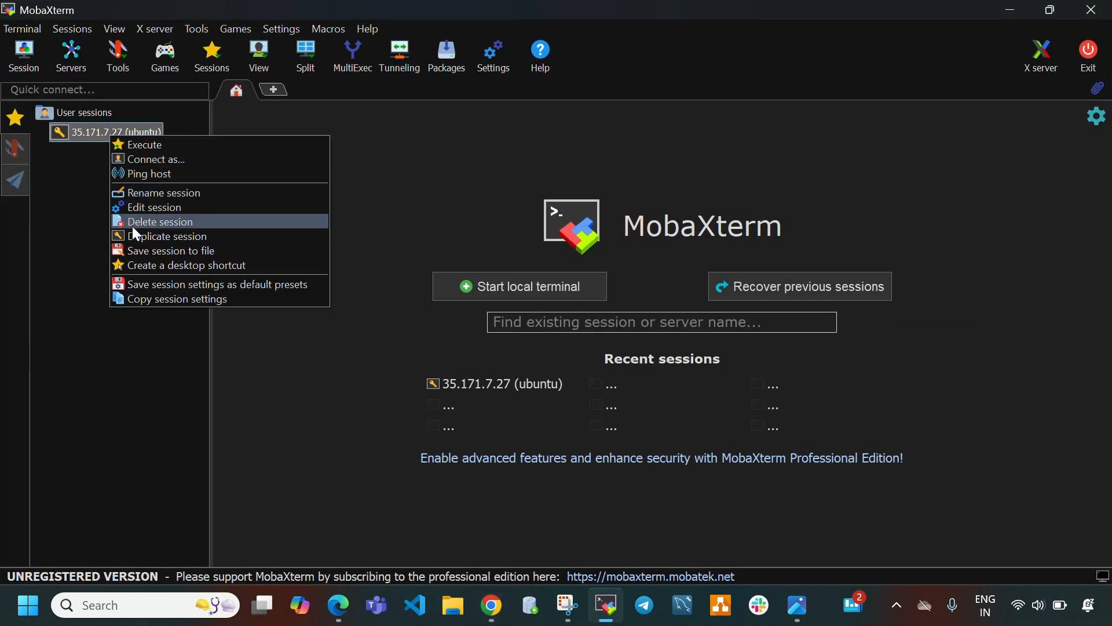
click(133, 222)
click(568, 365)
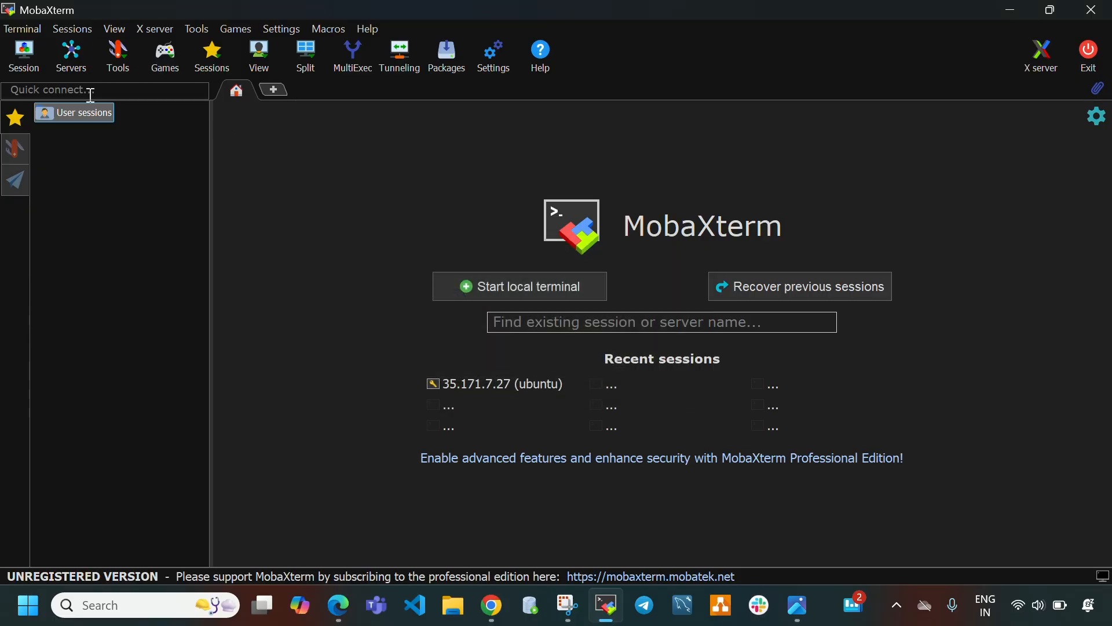
Create an SSH session to 54.147.6.34 with username ubuntu and private key ec2-key.pem, and connect.
click(23, 55)
click(219, 114)
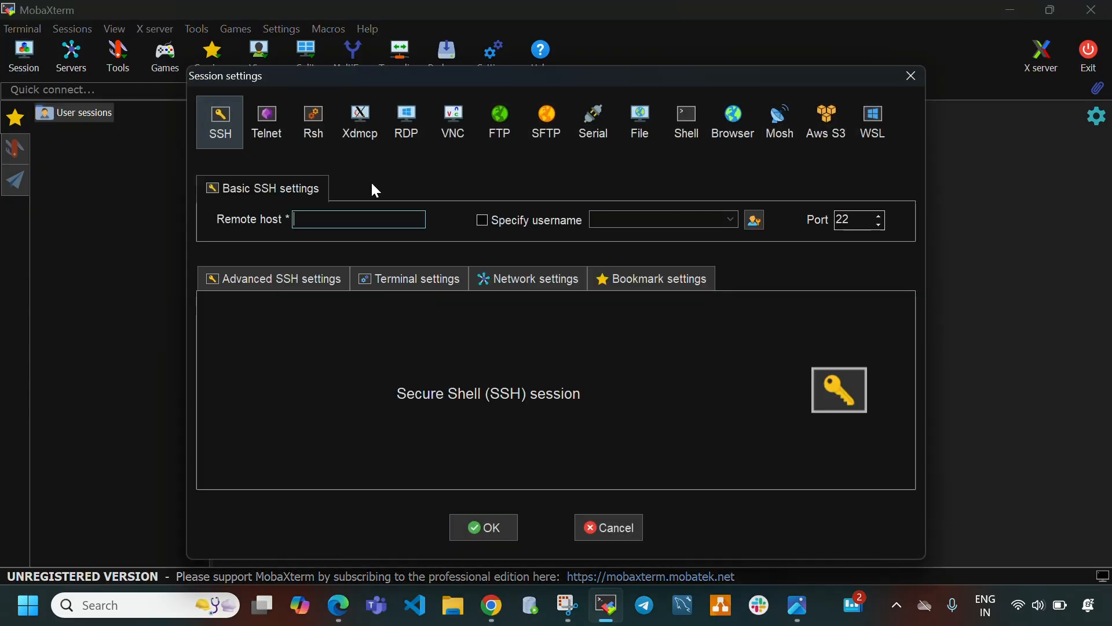
key(ctrl+v)
click(489, 224)
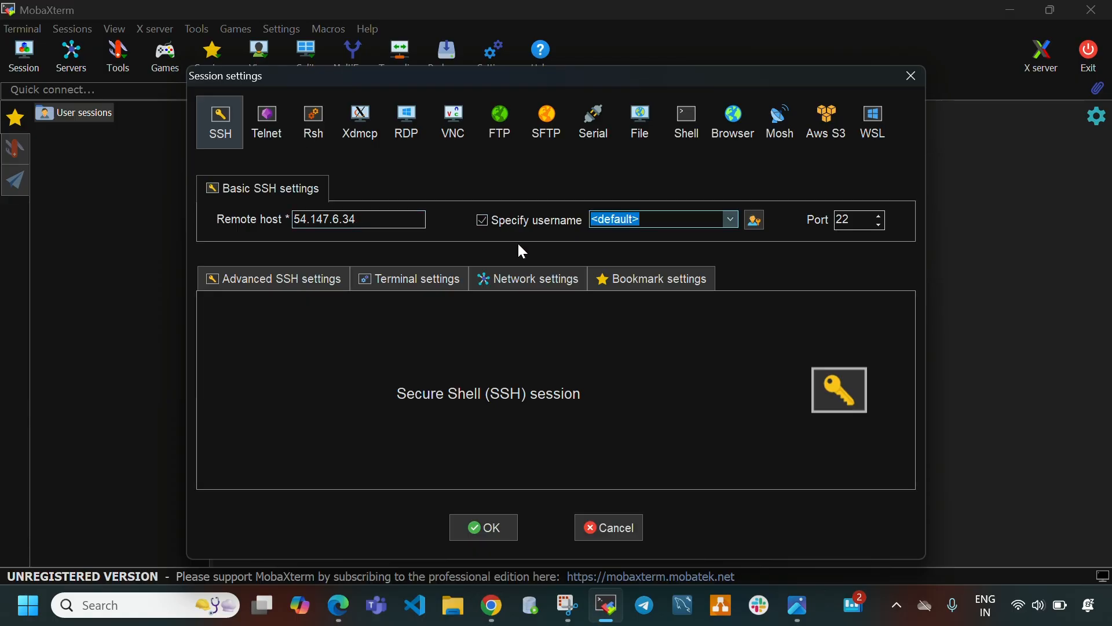
key(BackSpace)
text(ubuntu)
click(283, 273)
click(266, 430)
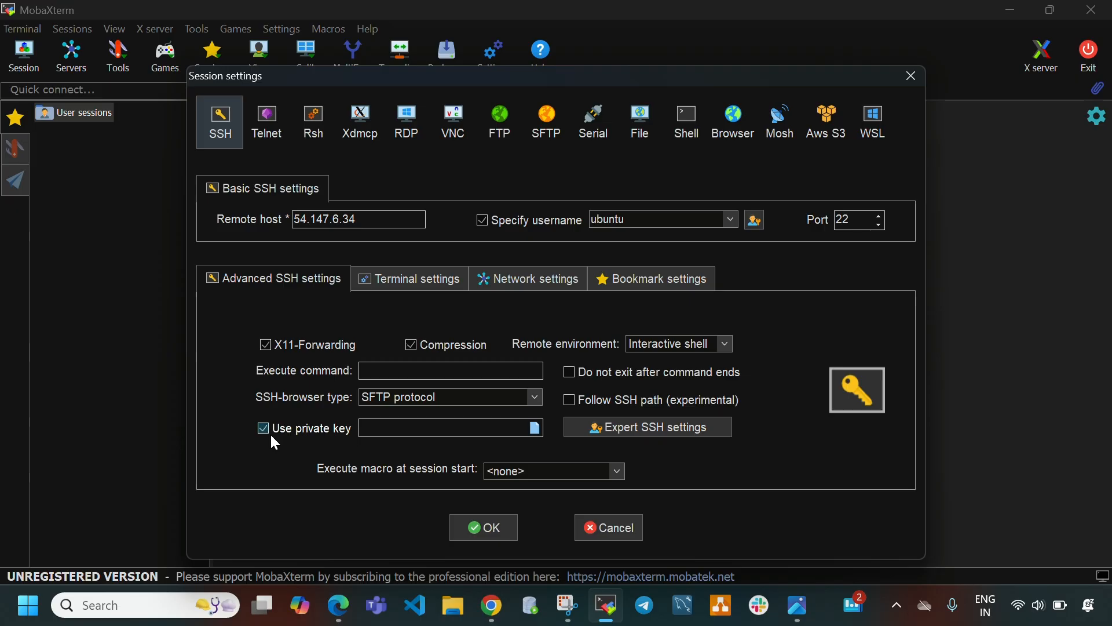
click(536, 428)
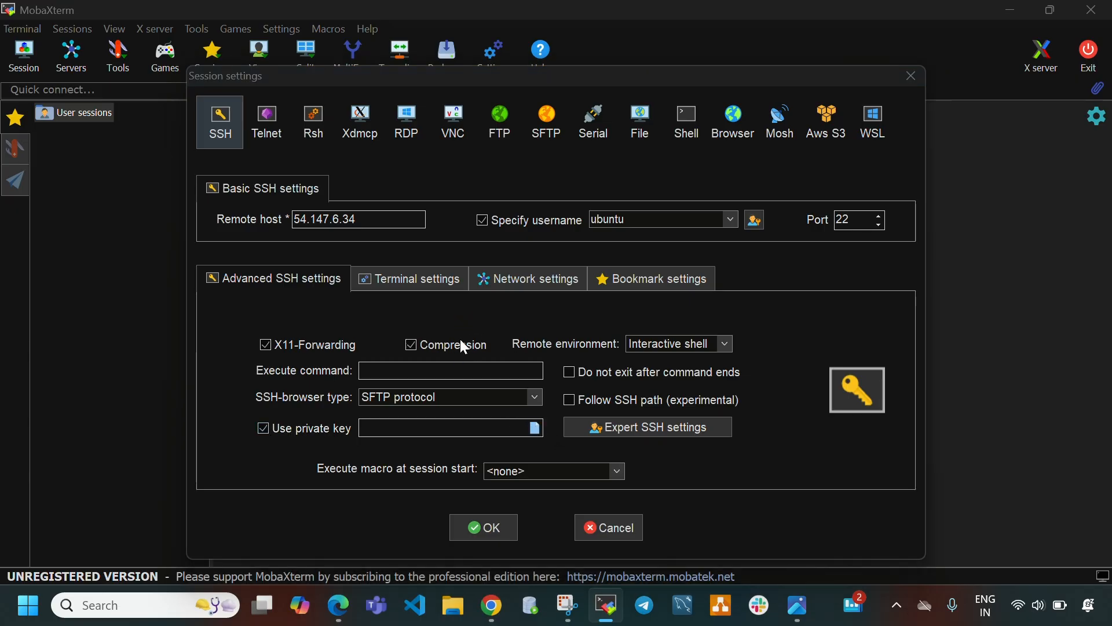
click(406, 256)
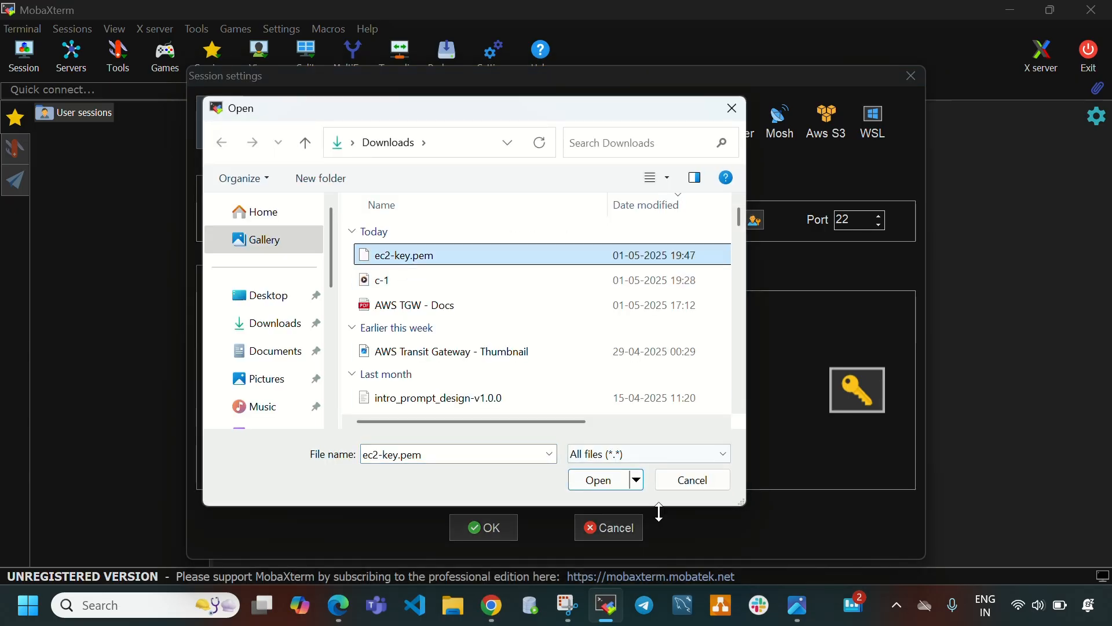
click(603, 481)
click(499, 528)
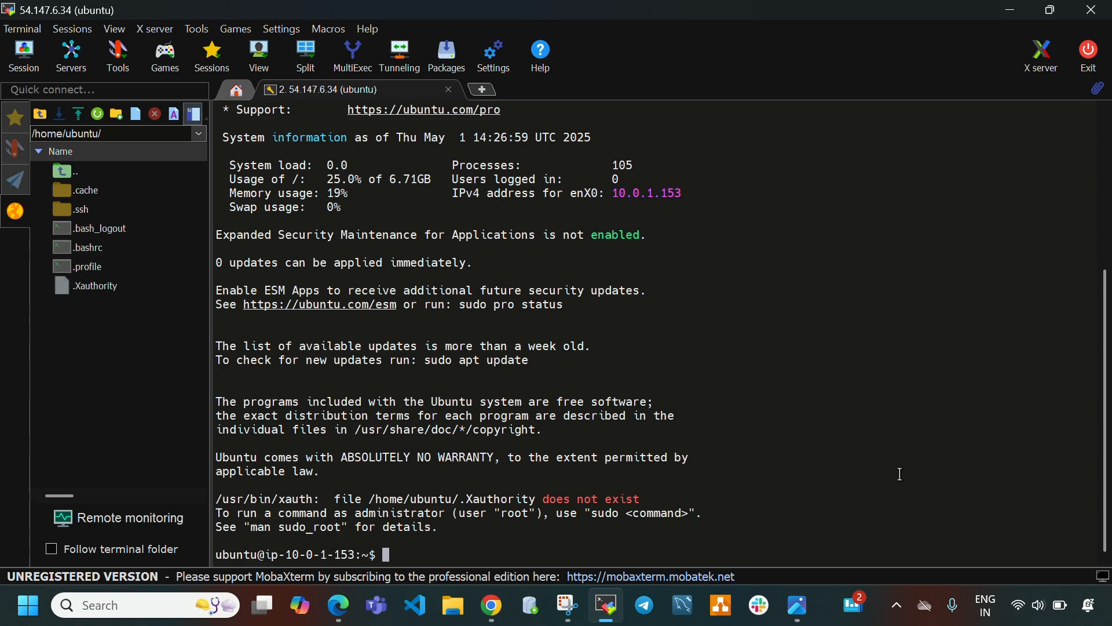
Clear the terminal and run sudo apt update -y on vpc1-instance.
key(ctrl+l)
text(sudo s)
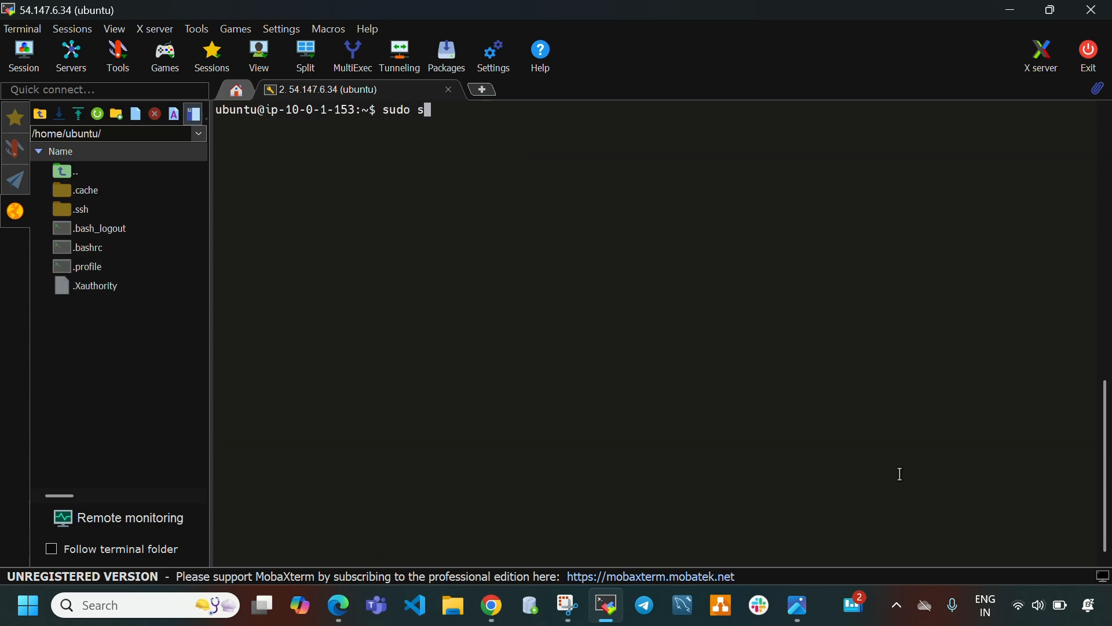
key(BackSpace)
text(a)
key(BackSpace)
text(apt update -y)
key(Return)
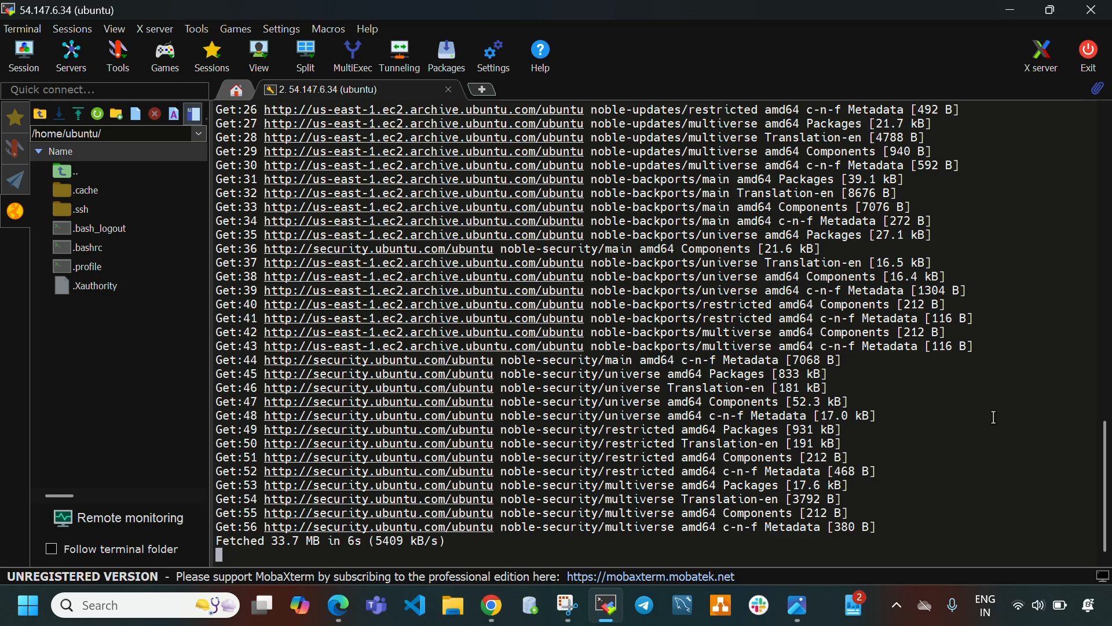
In the EC2 console, select vpc2-instance instead and copy its public IPv4 address.
click(606, 605)
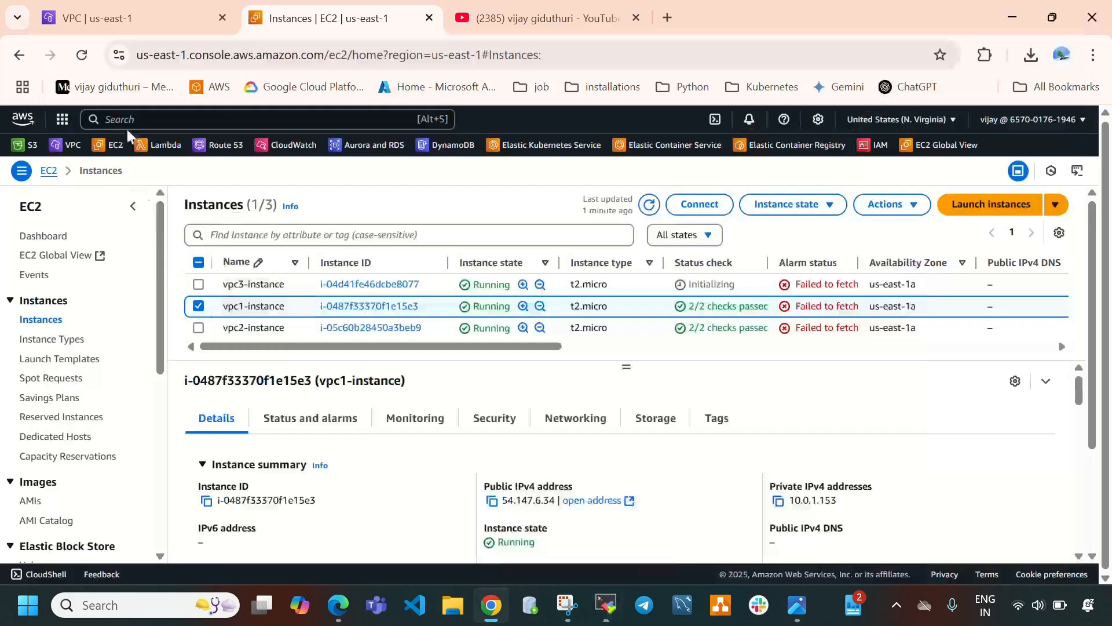
click(200, 310)
click(198, 327)
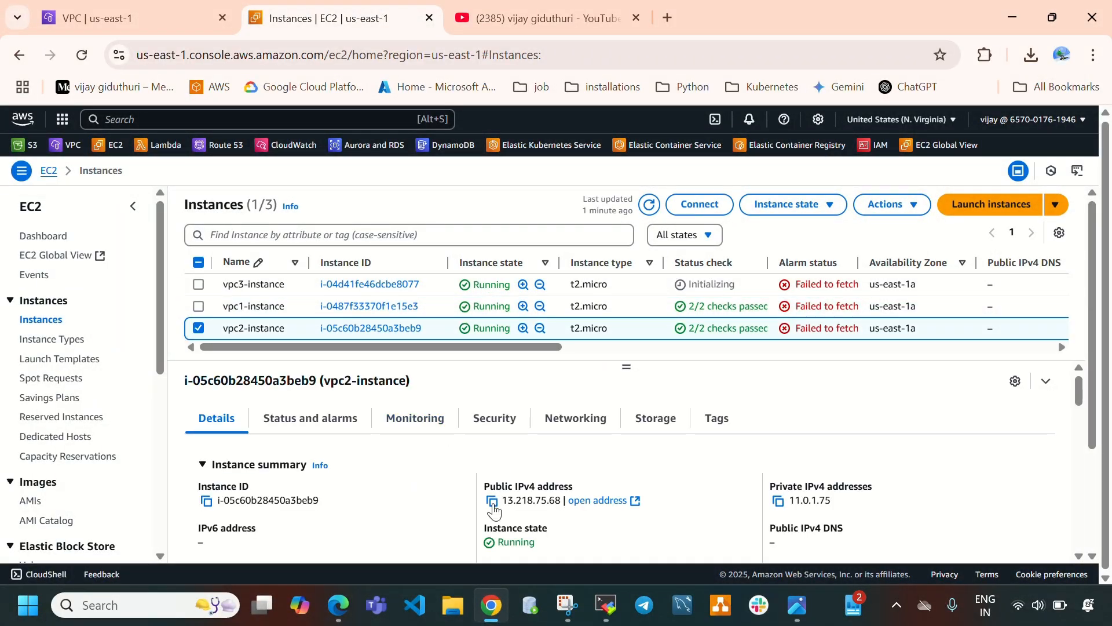
click(492, 500)
Switch to MobaXterm and create an SSH session to 13.218.75.68 with username ubuntu and private key ec2-key.pem, then connect.
click(606, 605)
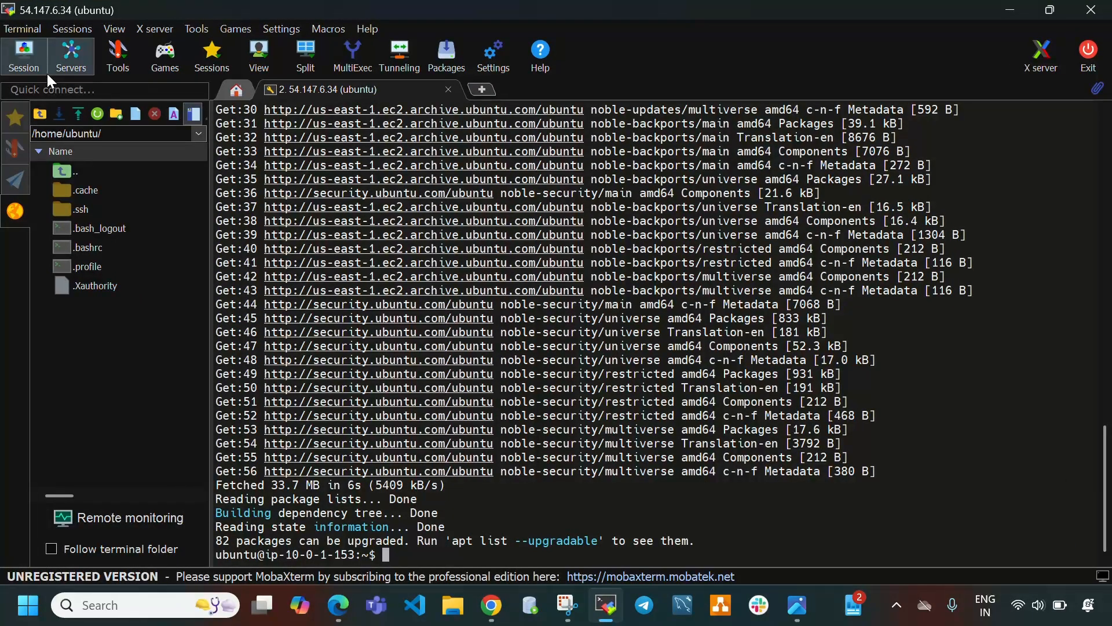
click(37, 65)
click(221, 119)
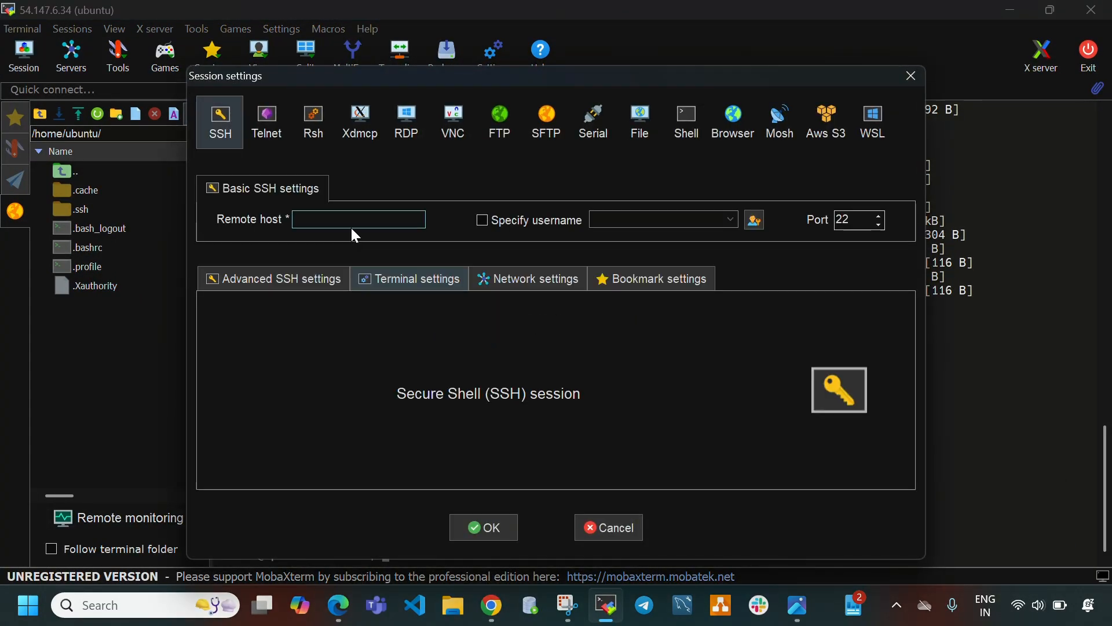
click(350, 226)
key(ctrl+v)
click(485, 225)
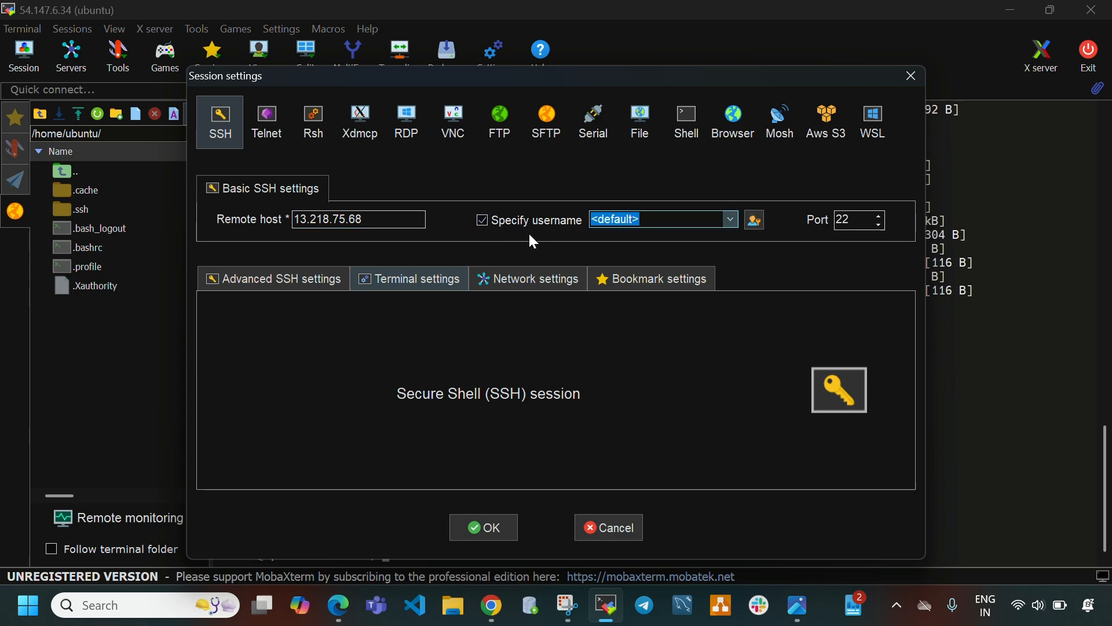
key(BackSpace)
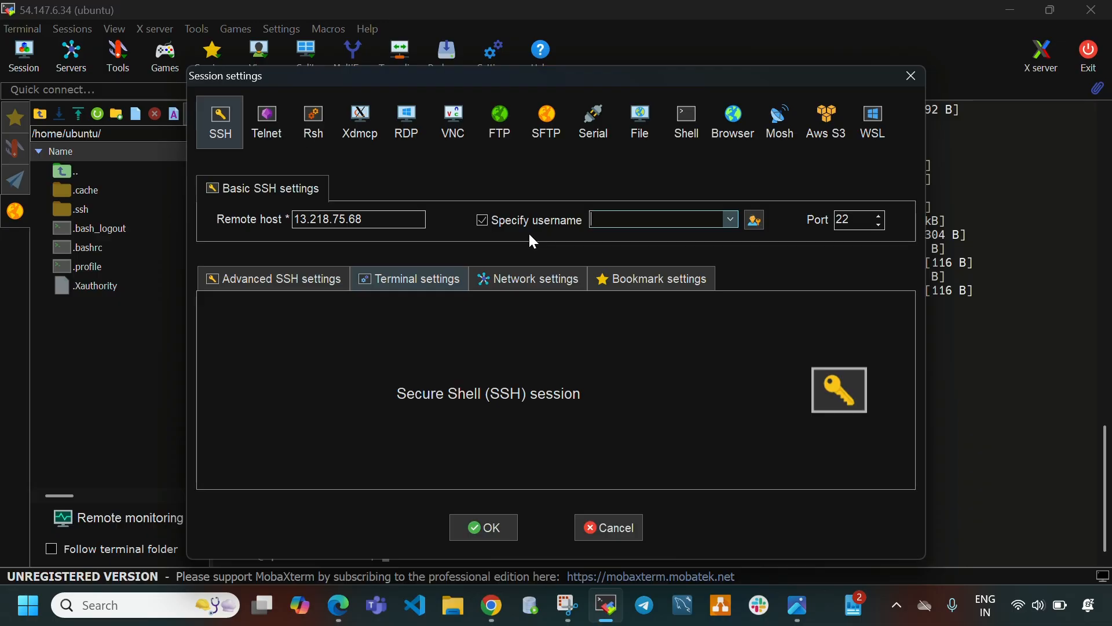
text(ubuntu)
click(277, 279)
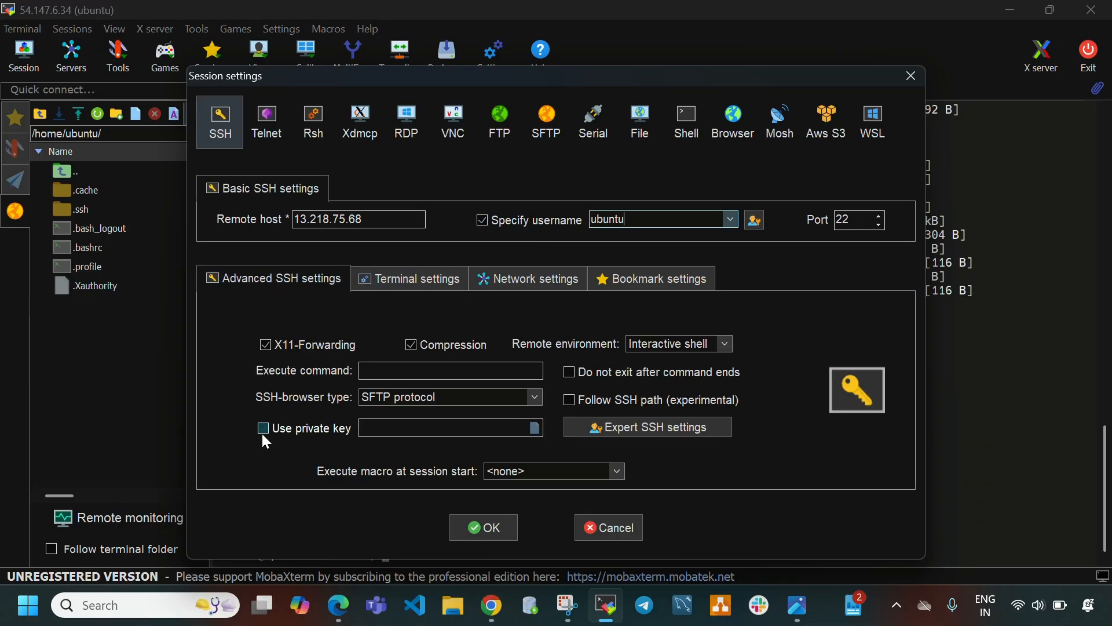
click(535, 428)
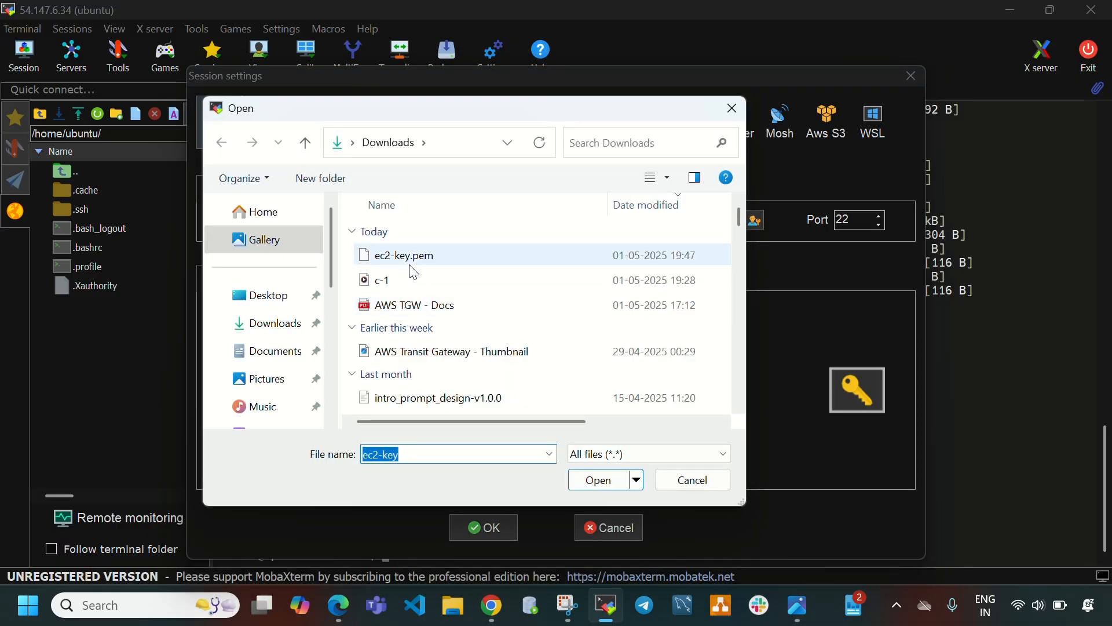
click(410, 263)
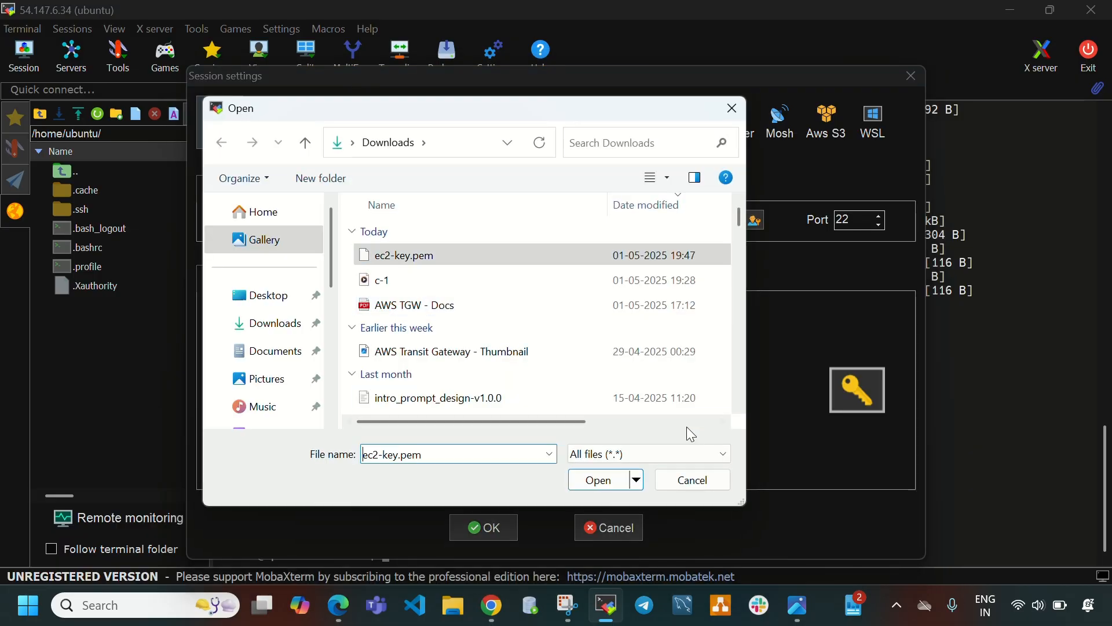
click(596, 481)
click(499, 531)
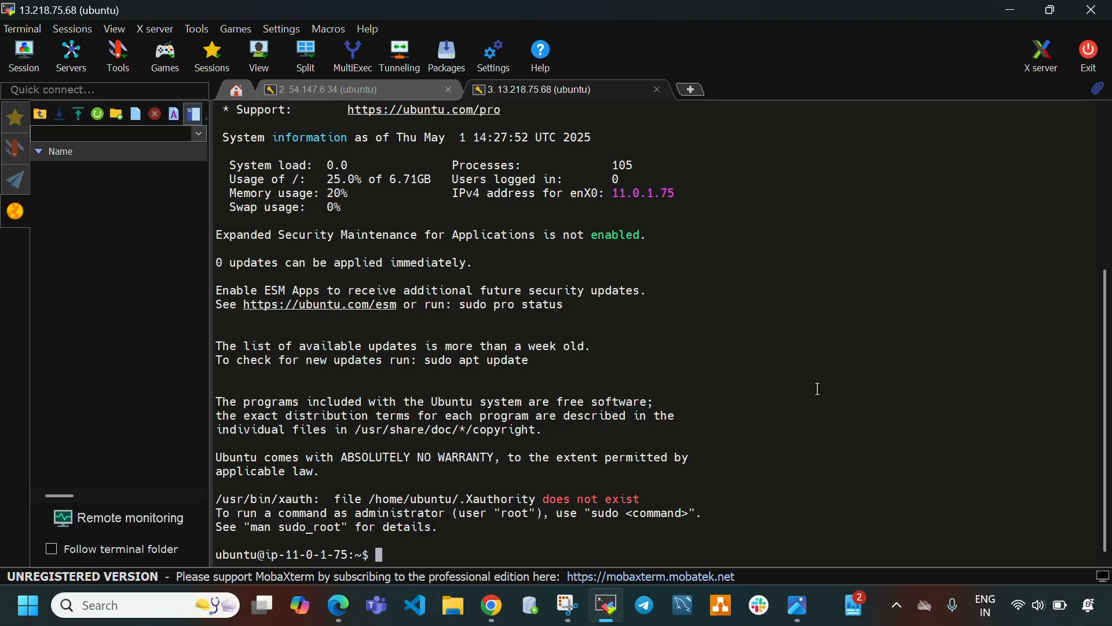
Clear the terminal and run sudo apt update -y on vpc2-instance.
key(ctrl+l)
text(su)
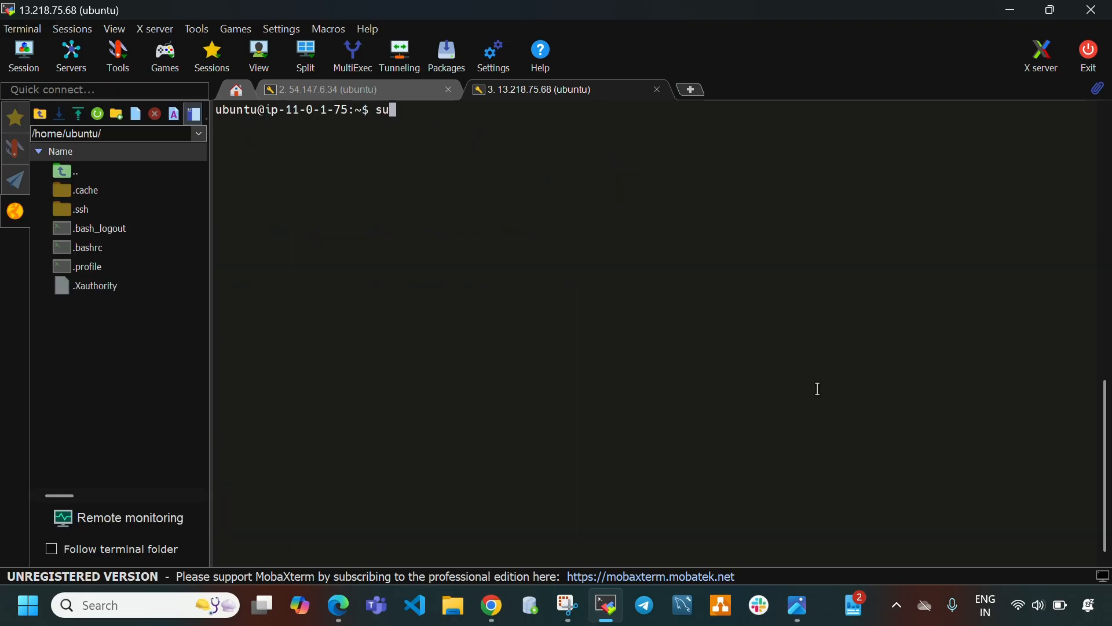
text(do apt update -y)
key(Return)
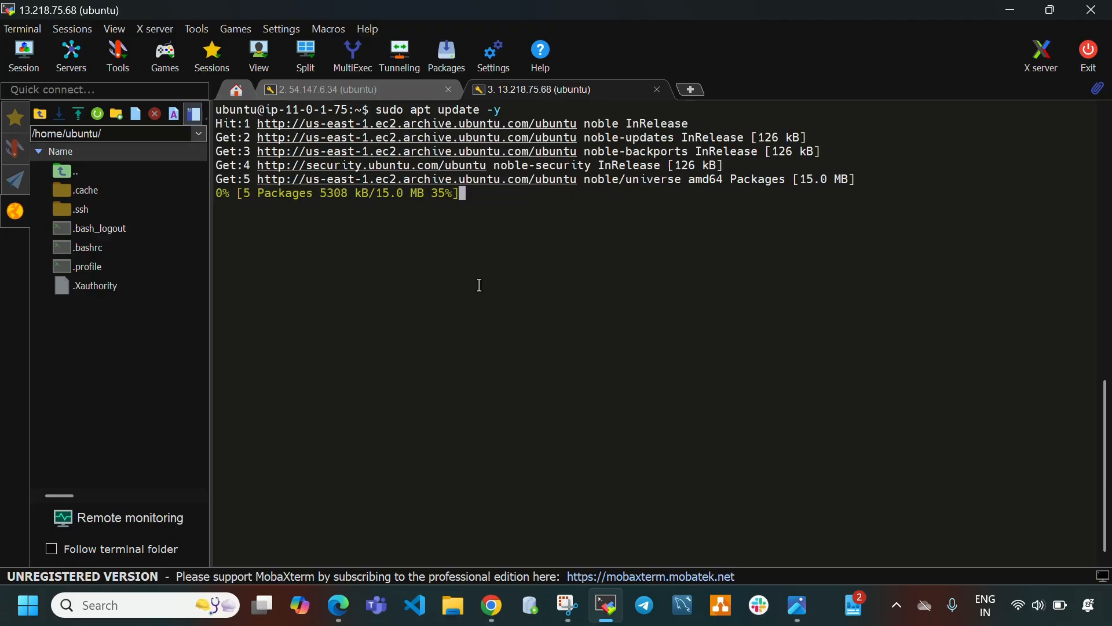
In the 54.147.6.34 session, clear the terminal, switch to root with sudo su, and clear again.
click(362, 91)
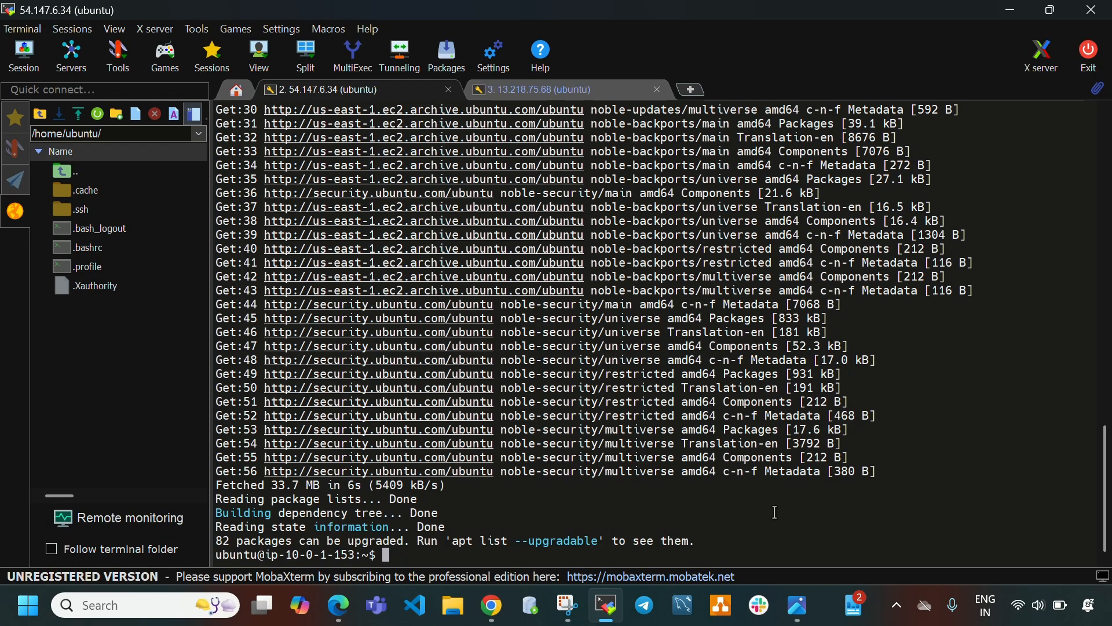
key(ctrl+l)
text(sud)
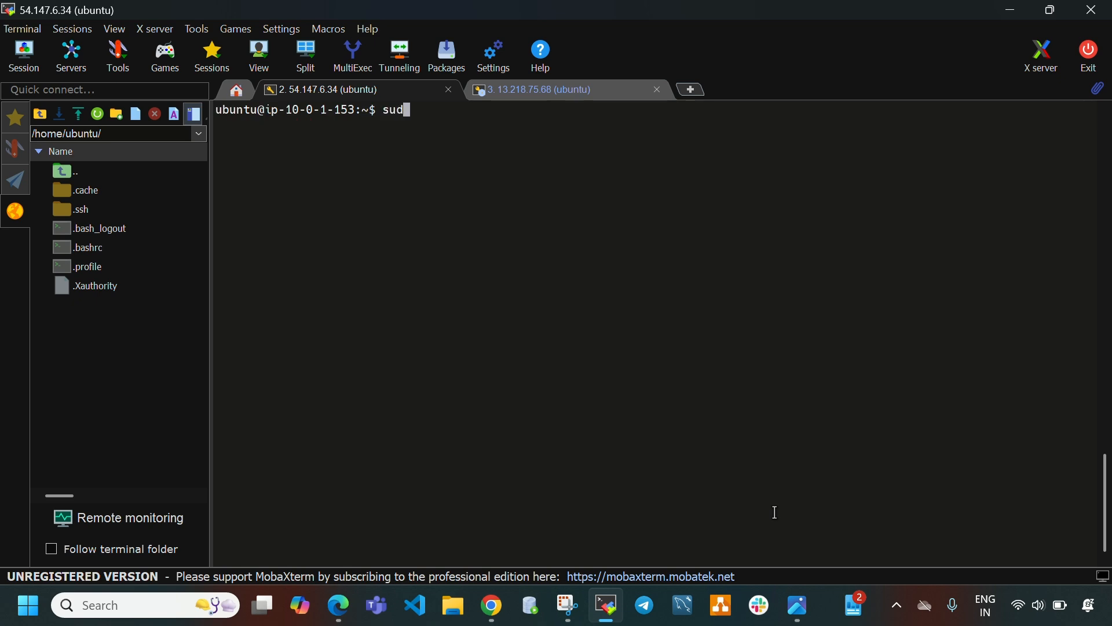
key(BackSpace)
text(do su)
key(Return)
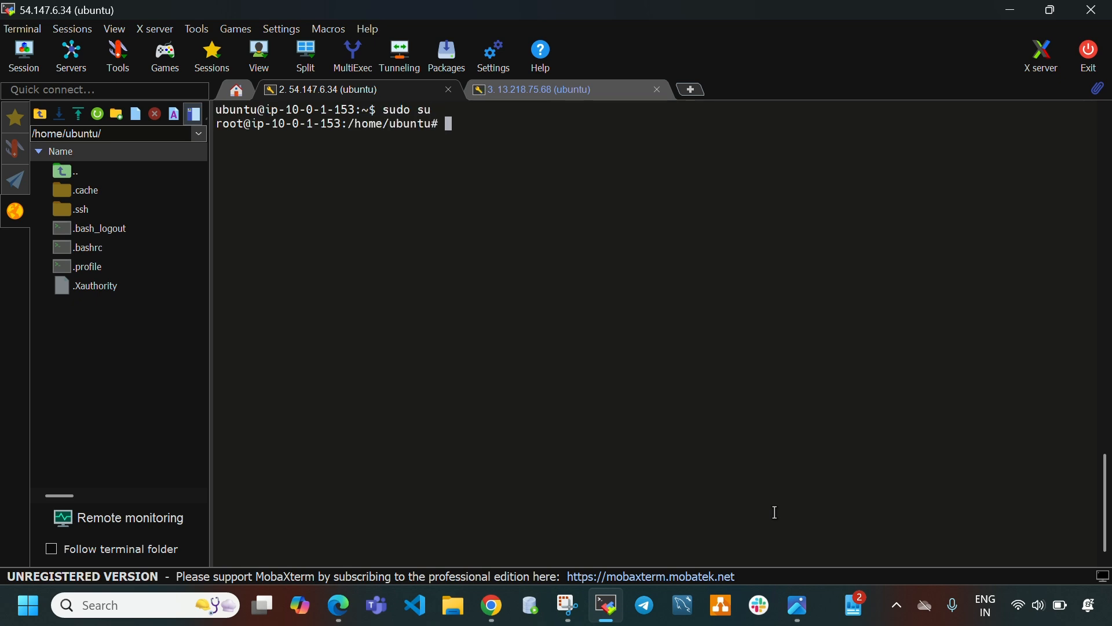
key(ctrl+l)
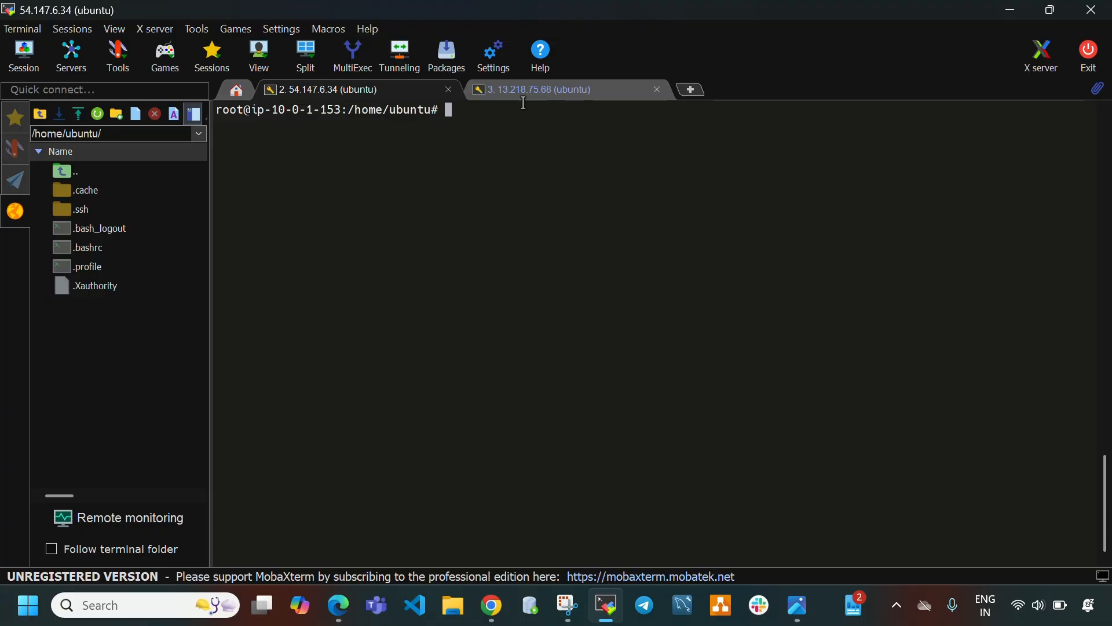
In the EC2 console, select vpc3-instance instead and copy its public IPv4 address.
click(536, 90)
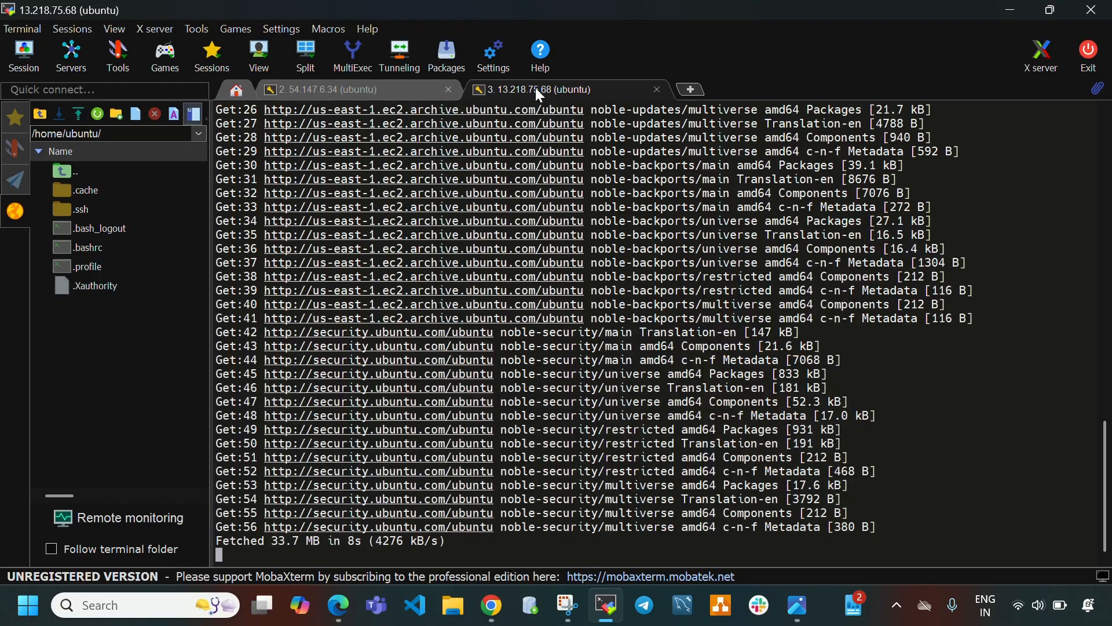
click(606, 605)
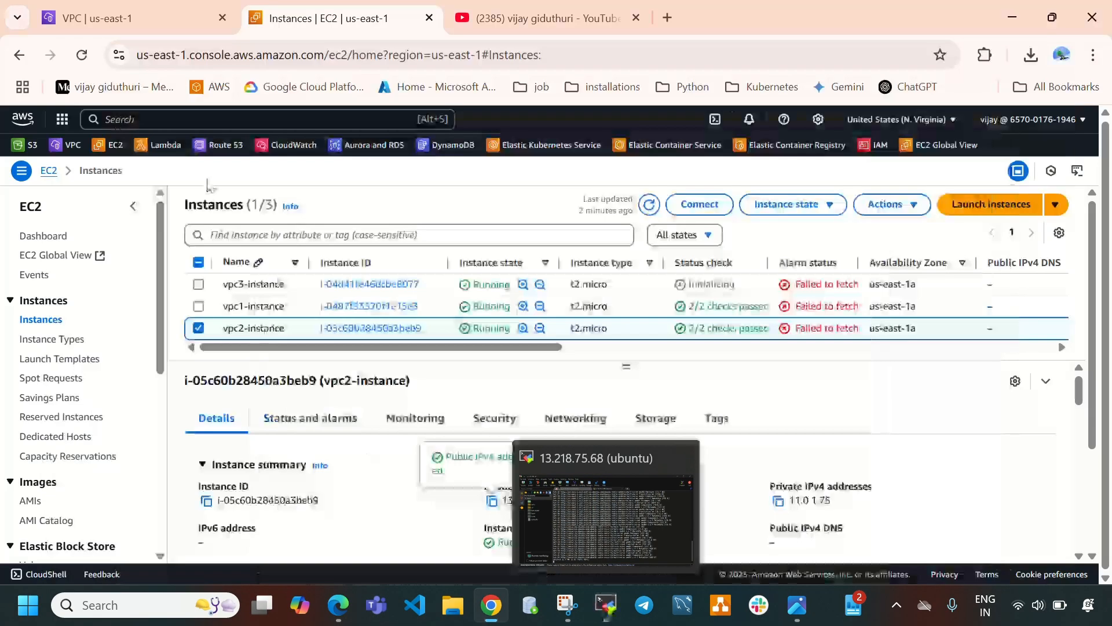
click(198, 328)
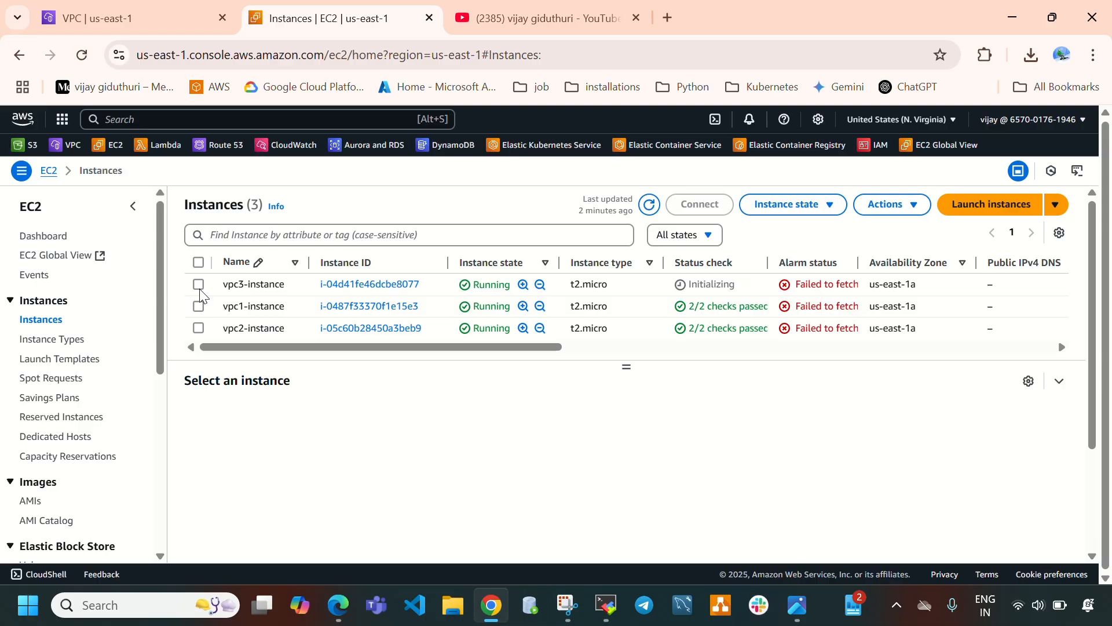
click(198, 284)
click(492, 500)
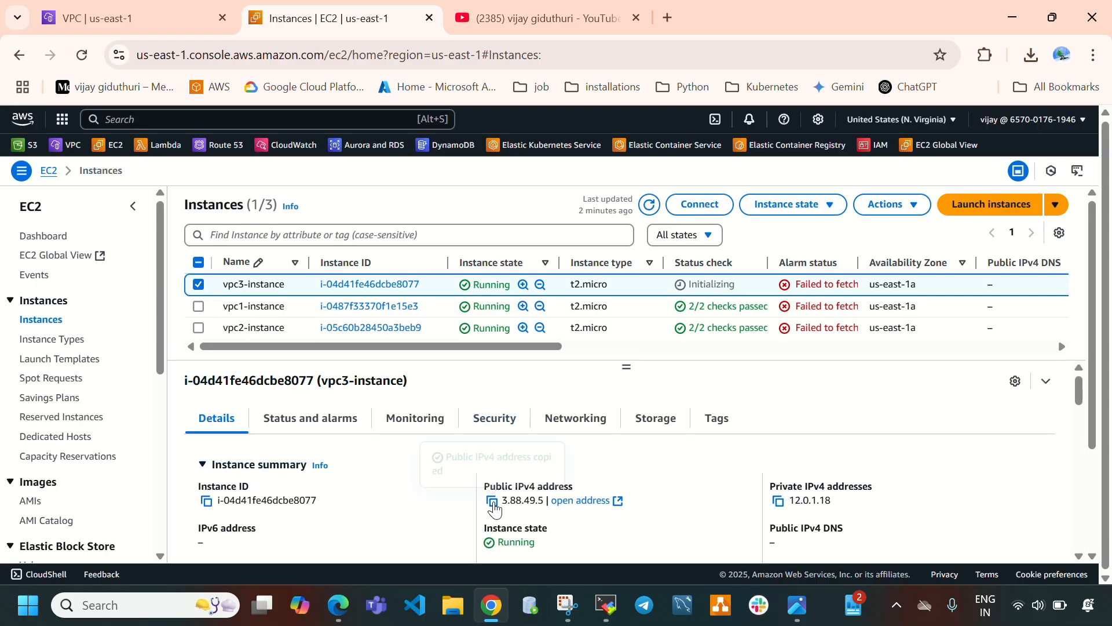
Create an SSH session to 3.88.49.5 with username ubuntu and private key ec2-key.pem, and connect.
click(607, 605)
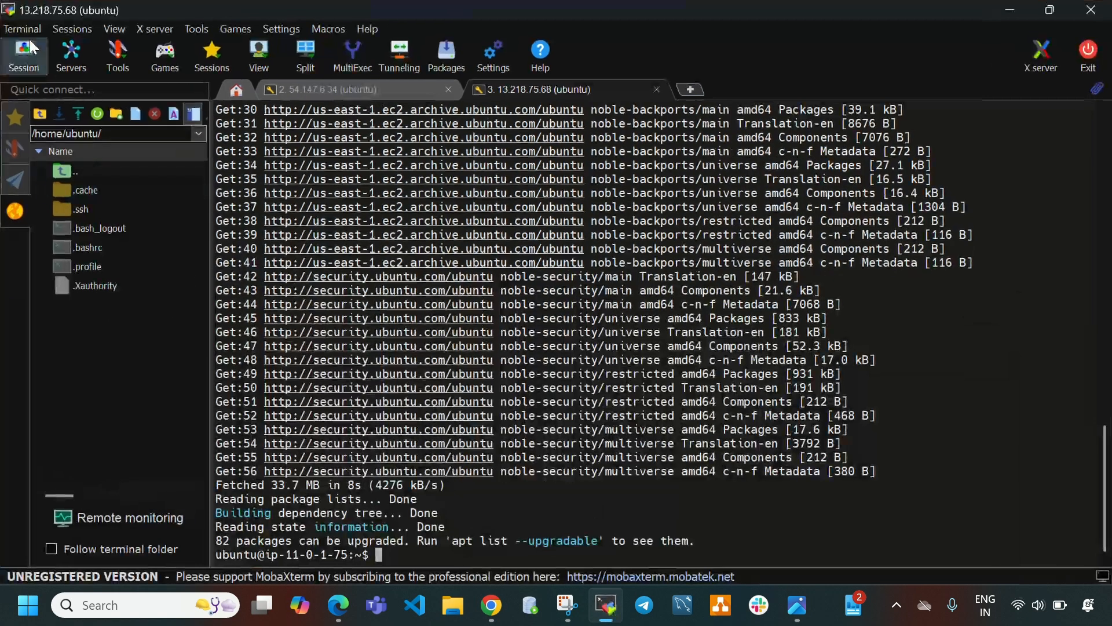
click(23, 51)
click(221, 122)
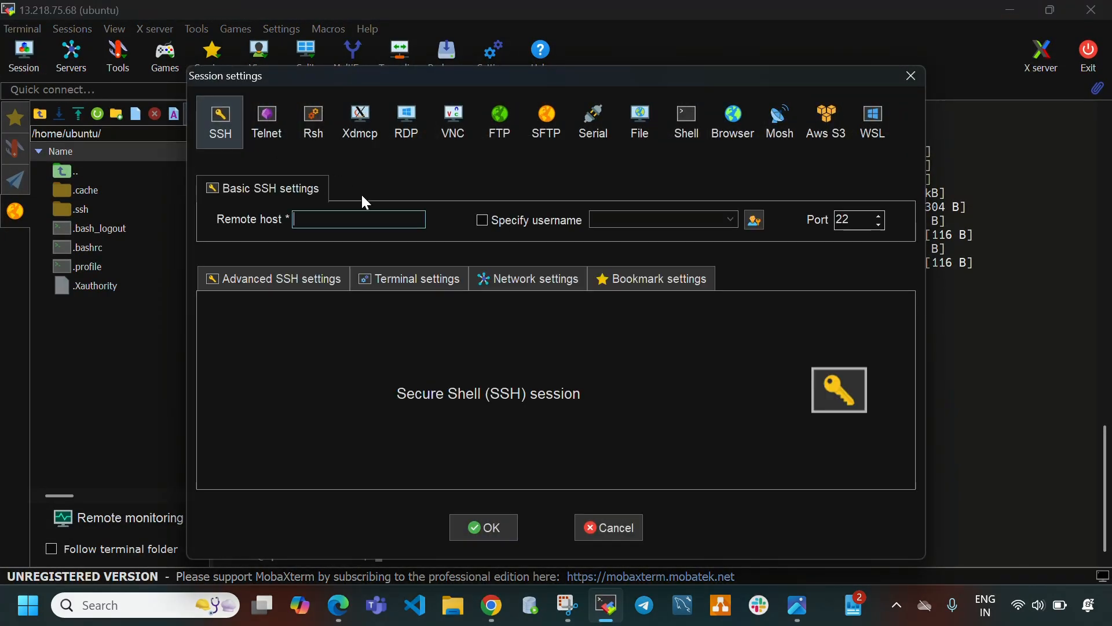
key(ctrl+v)
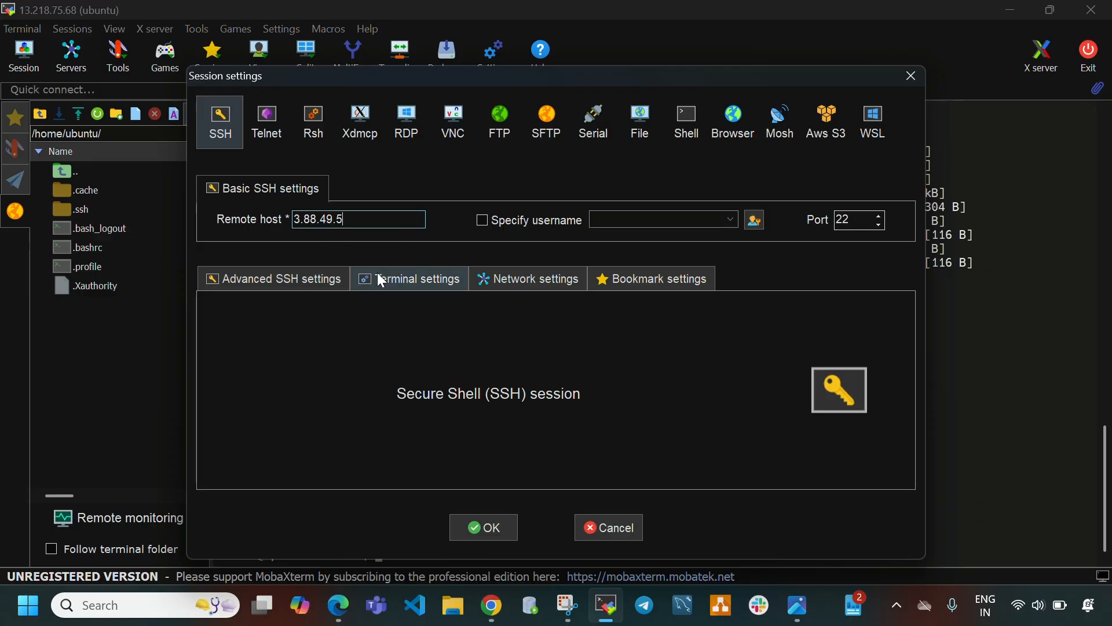
click(481, 220)
text(ubu)
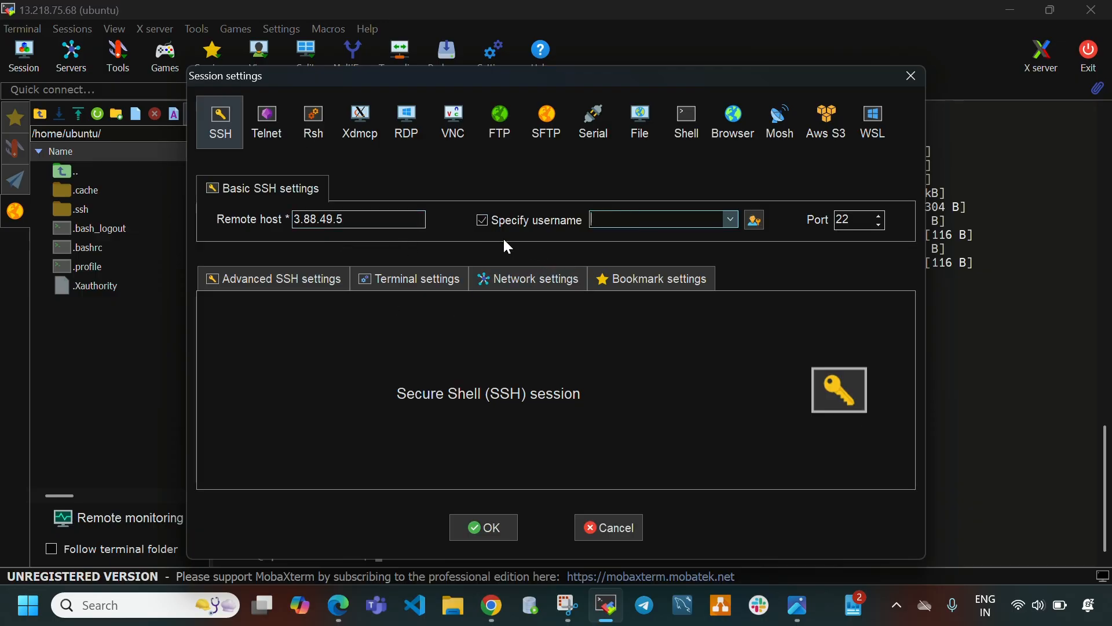
text(ntu)
click(249, 280)
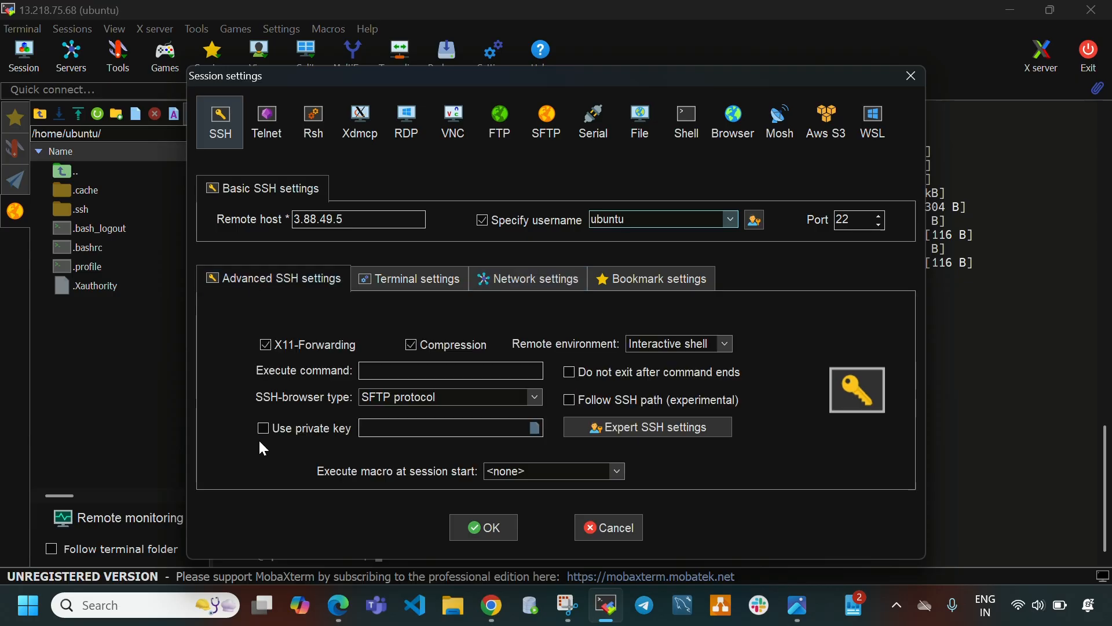
click(535, 428)
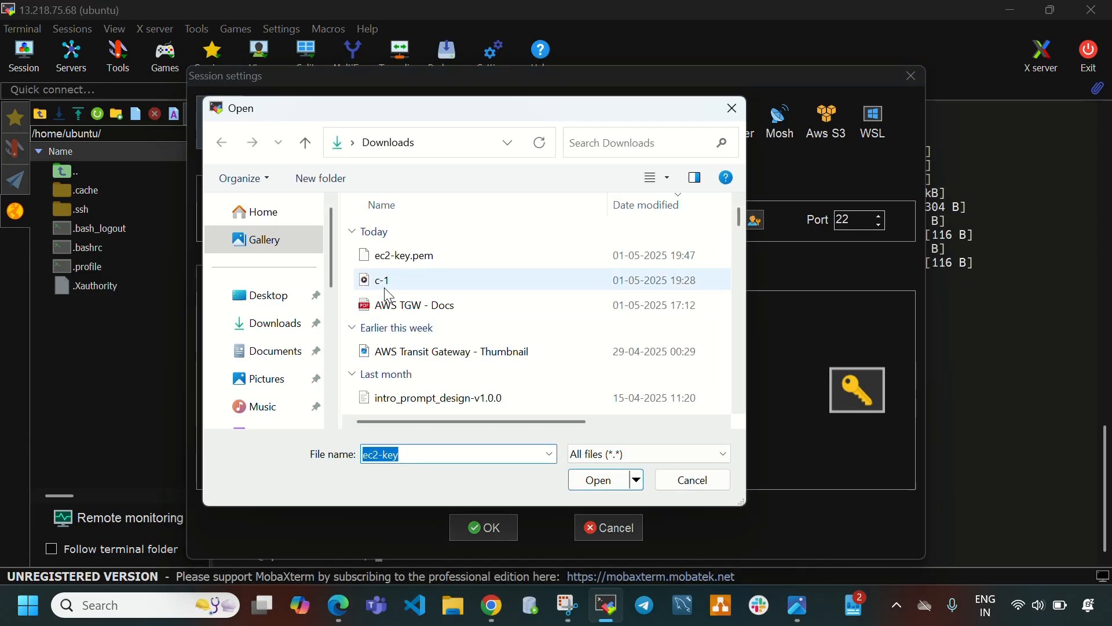
click(400, 255)
click(596, 480)
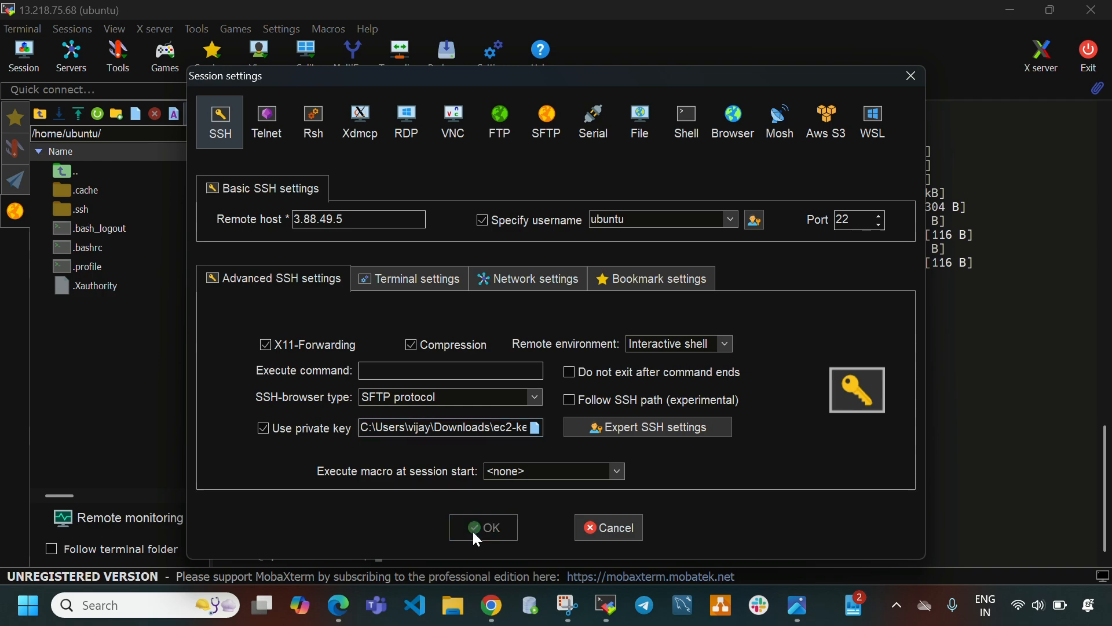
click(478, 535)
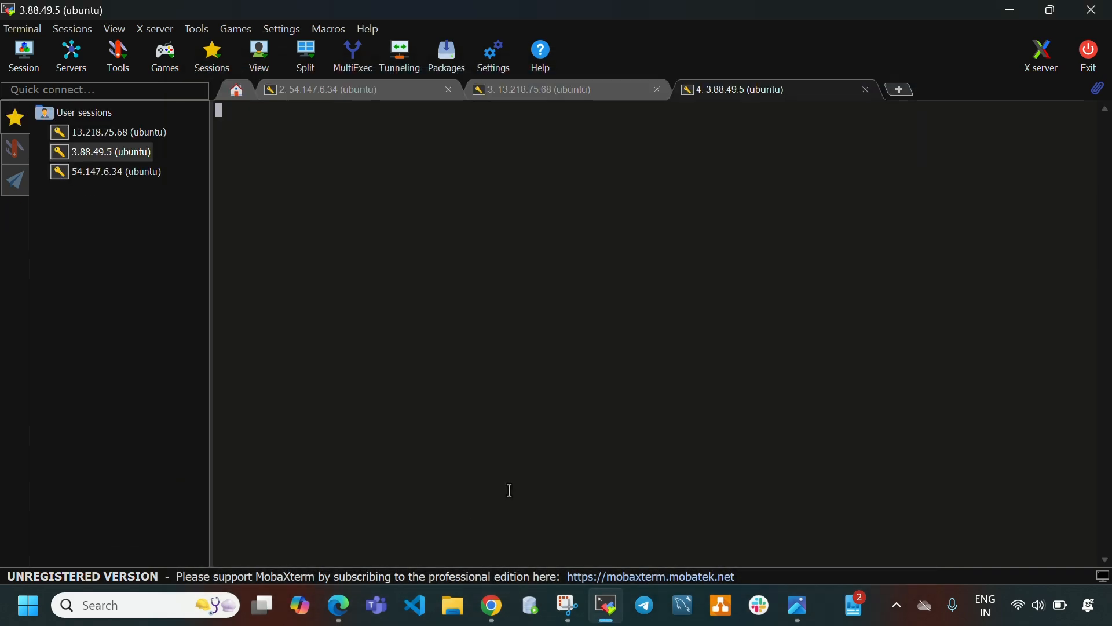
In the 13.218.75.68 session, clear the terminal, switch to root with sudo su, and clear again.
click(571, 87)
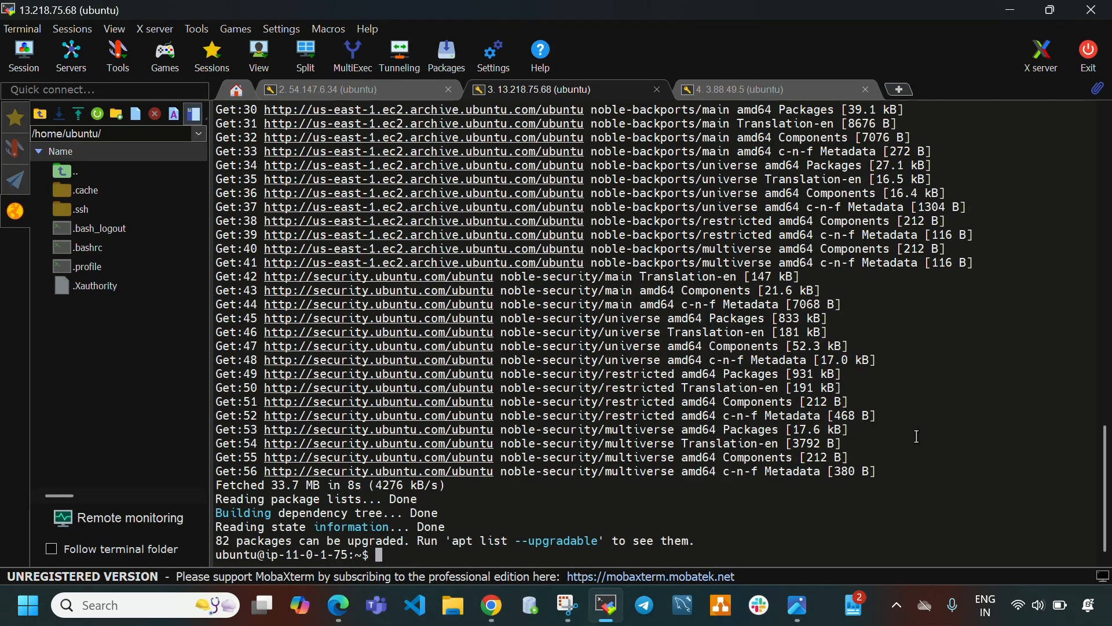
key(ctrl+l)
text(su)
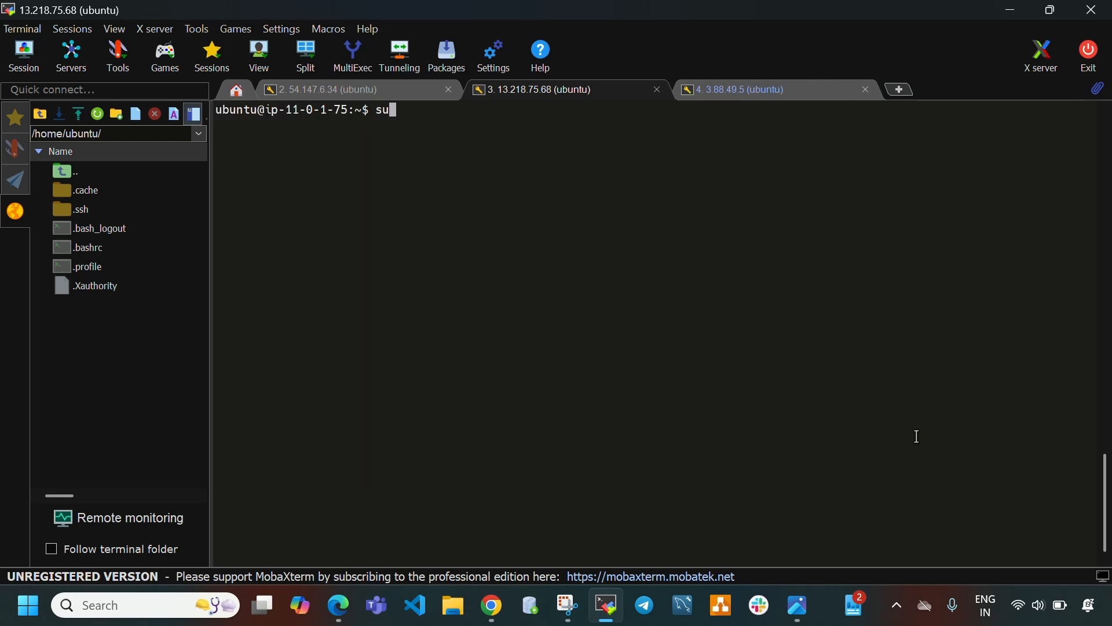
text(do su)
key(Return)
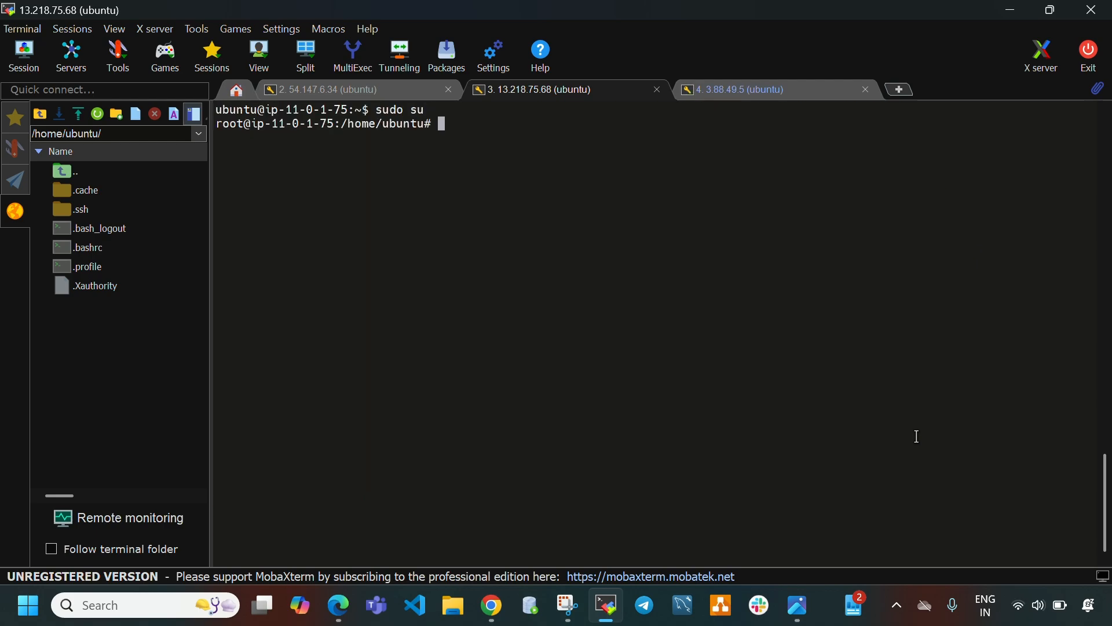
key(ctrl+l)
In the 3.88.49.5 session, clear the terminal and run sudo apt update -y on vpc3-instance.
click(785, 86)
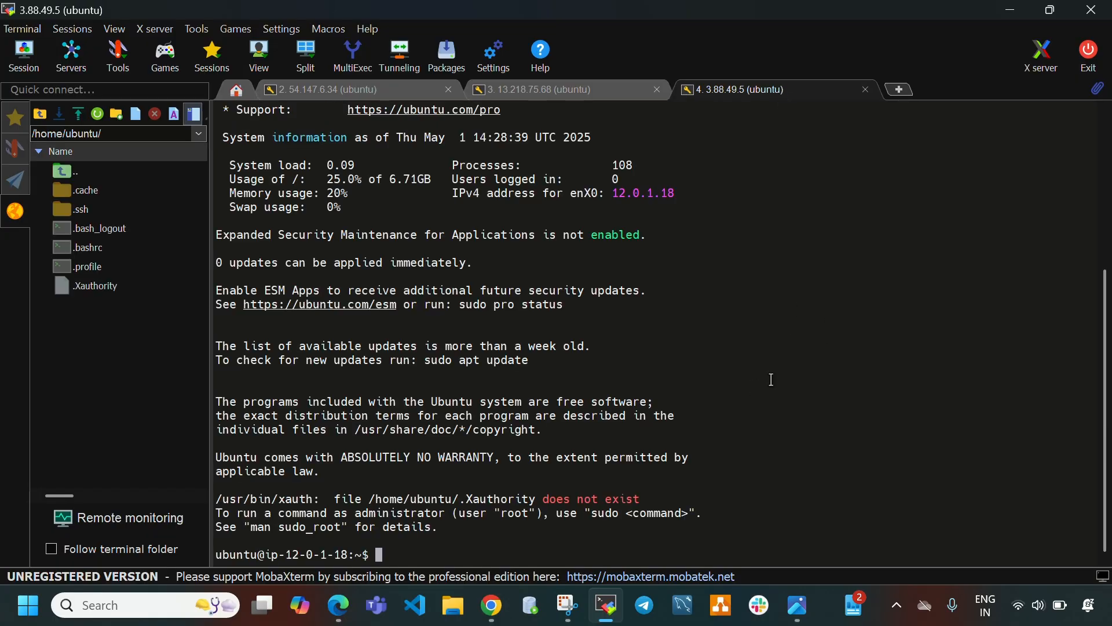
key(ctrl+l)
text(sudoap)
key(BackSpace)
key(BackSpace)
key(BackSpace)
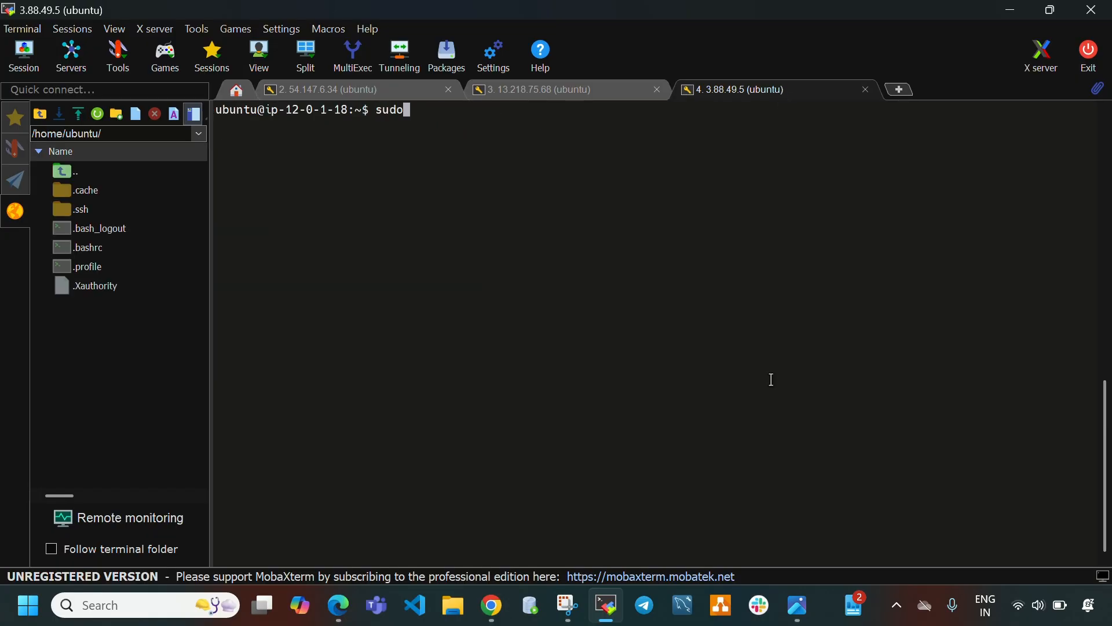
text(a)
key(BackSpace)
key(BackSpace)
text(o apt udo)
key(BackSpace)
key(BackSpace)
text(pdate -)
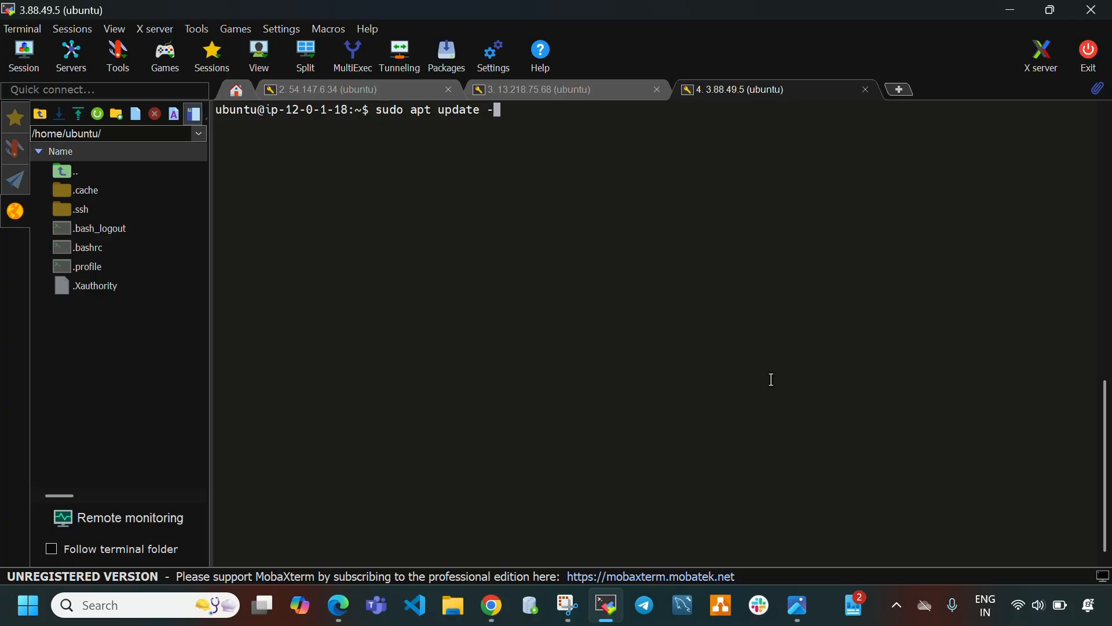
text(y)
key(Return)
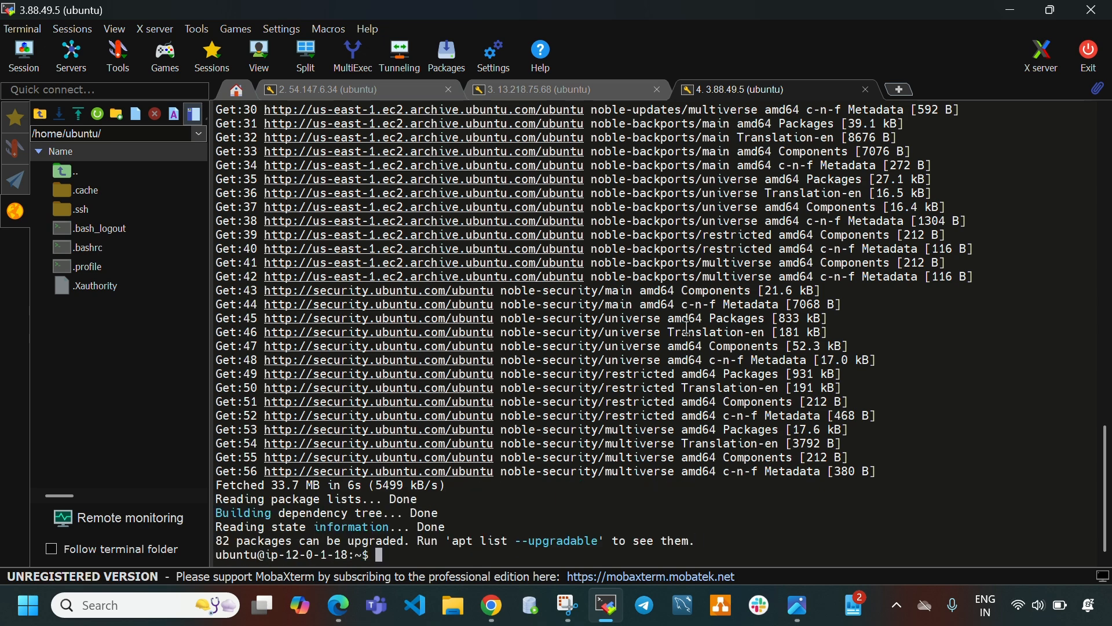
Clear the vpc3-instance terminal, switch to root with sudo su, and clear again.
key(ctrl+l)
text(sudo su)
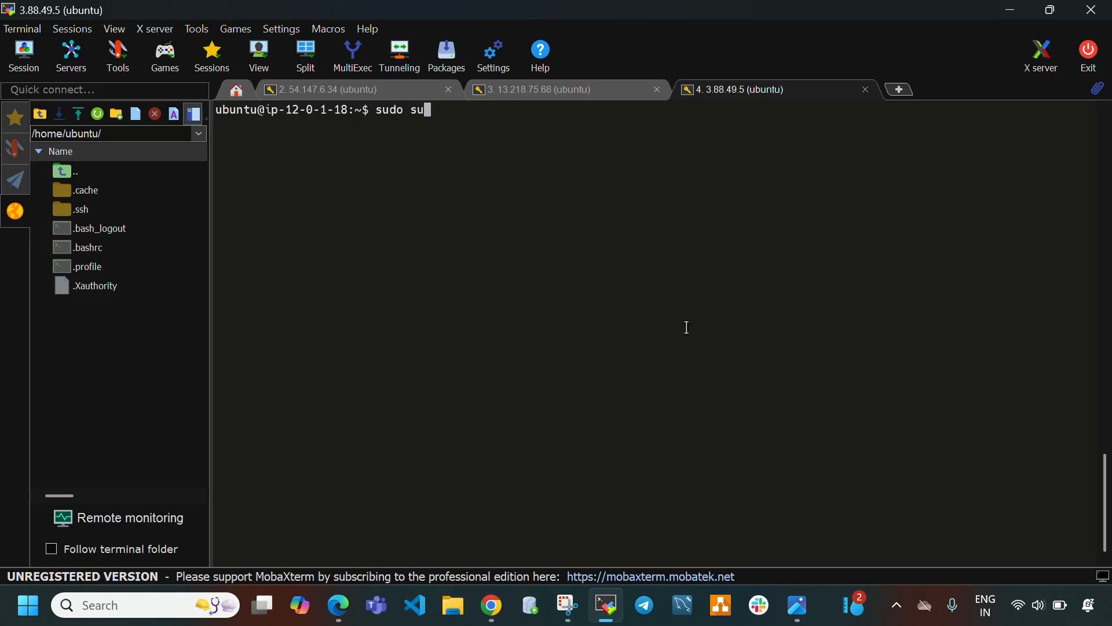
key(Return)
key(ctrl+l)
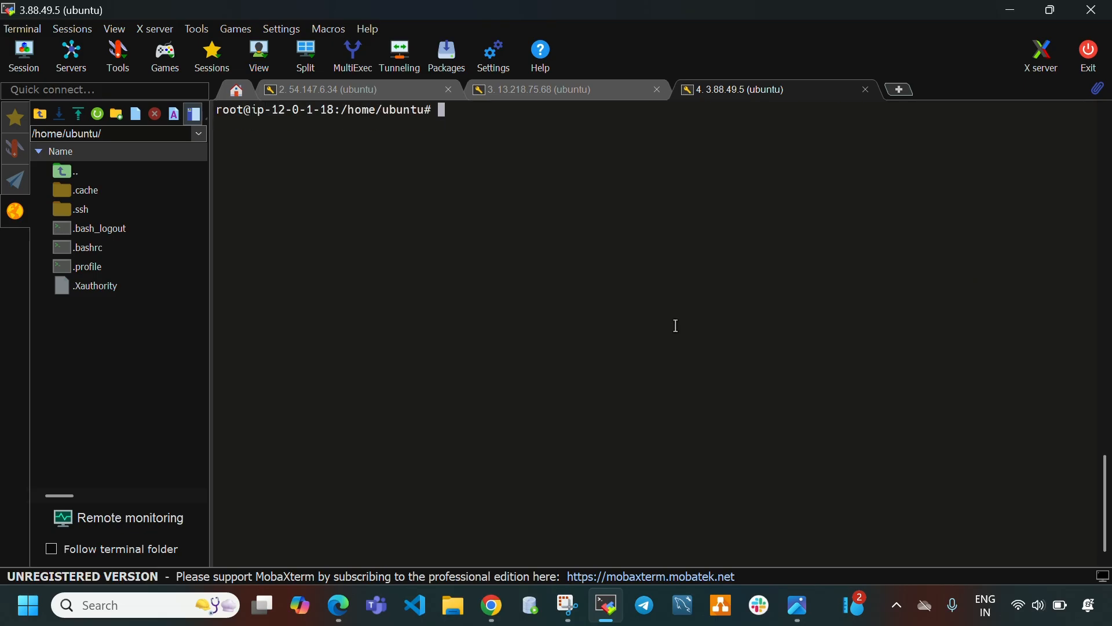
Compare the private IPv4 addresses of vpc1-instance and vpc2-instance with the hostnames in their SSH sessions.
click(329, 89)
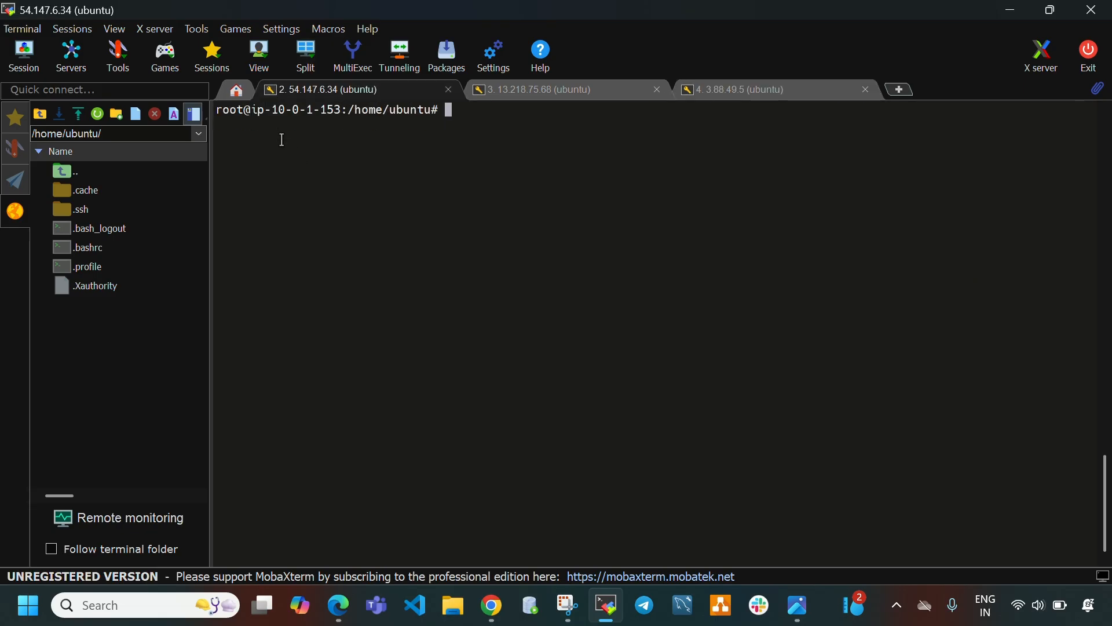
drag(344, 110, 282, 110)
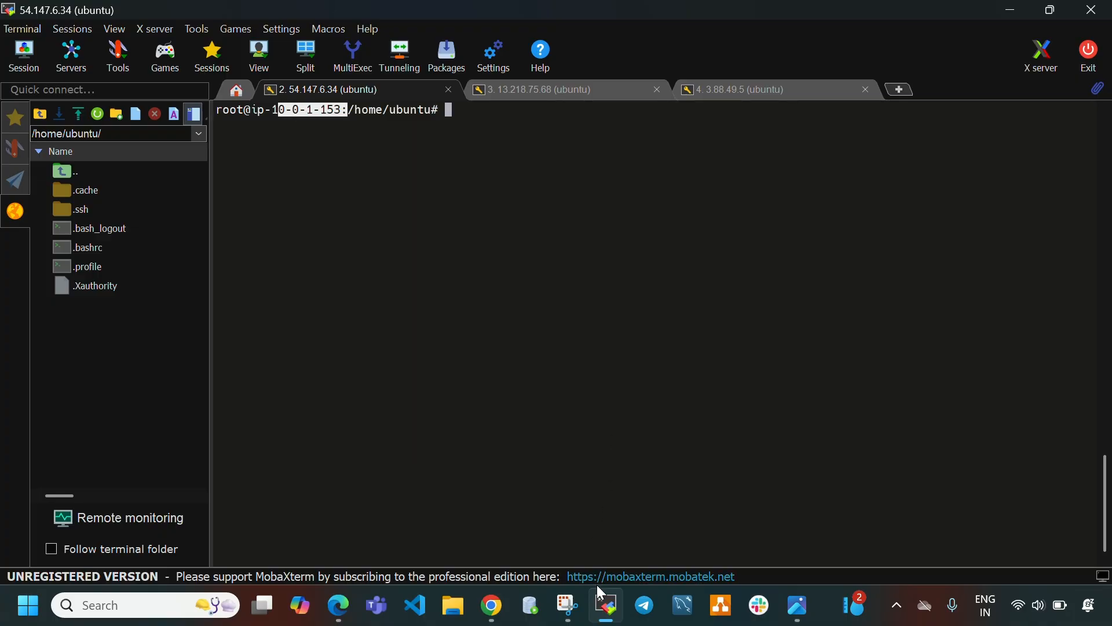
click(492, 605)
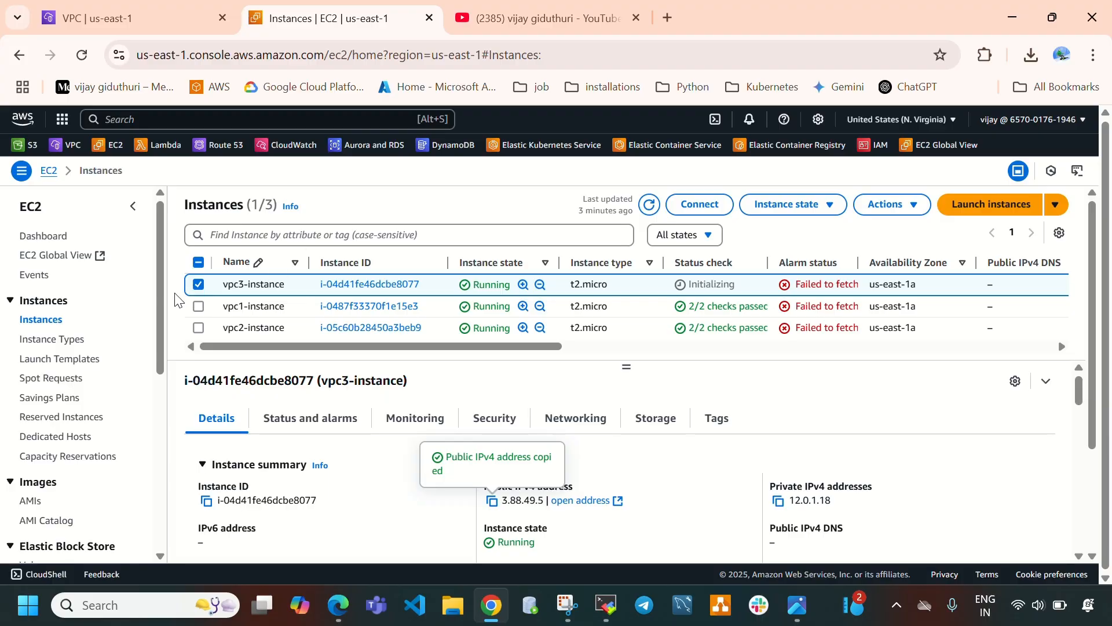
click(198, 287)
click(199, 307)
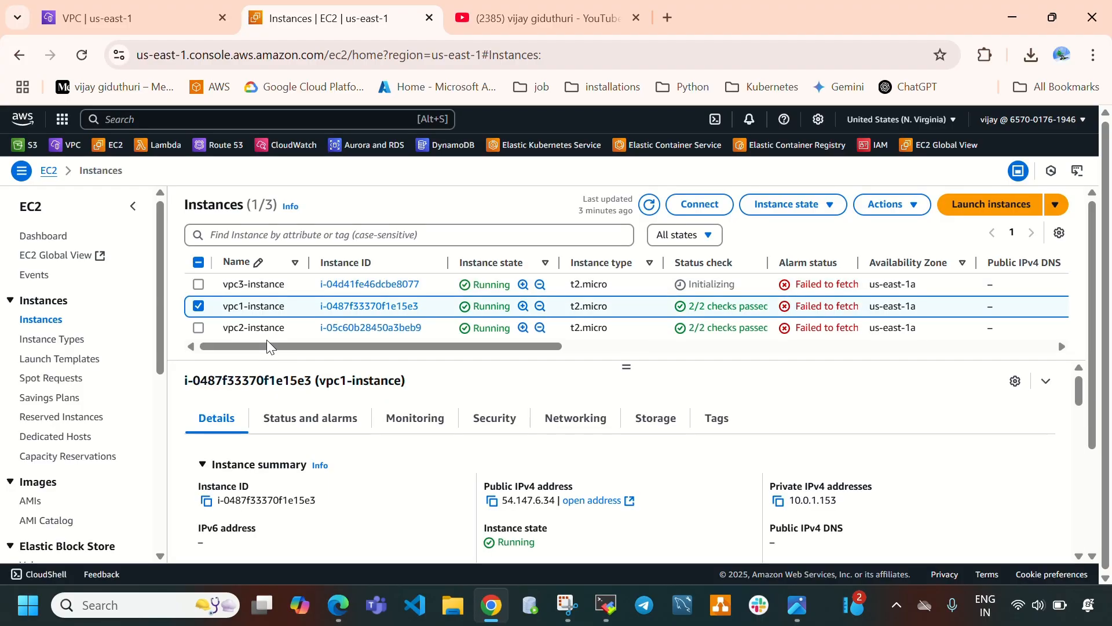
double_click(795, 503)
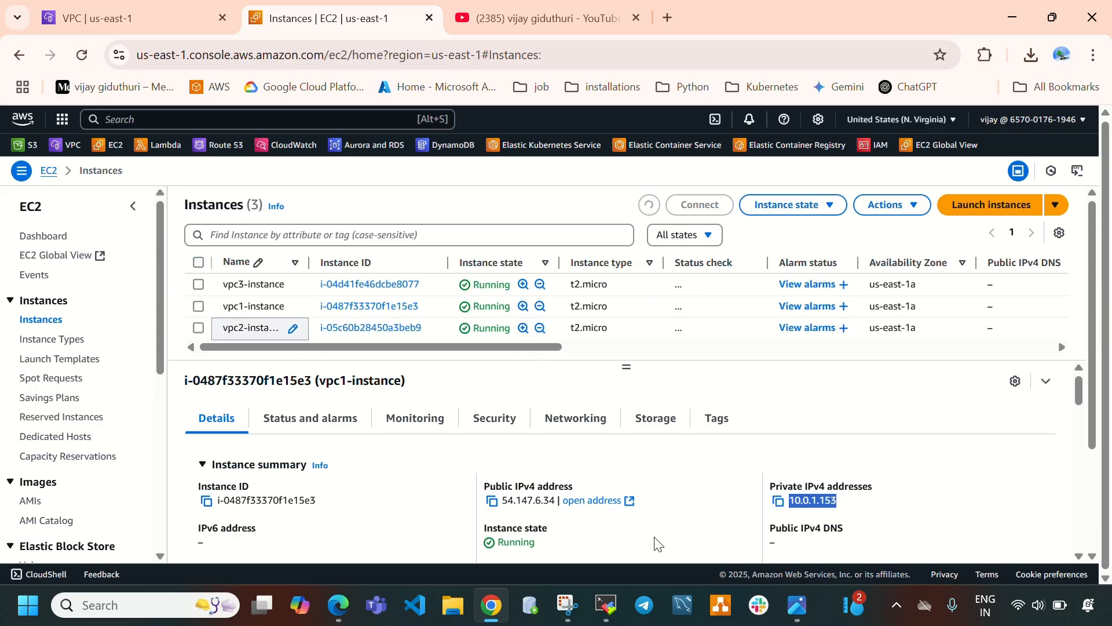
click(615, 612)
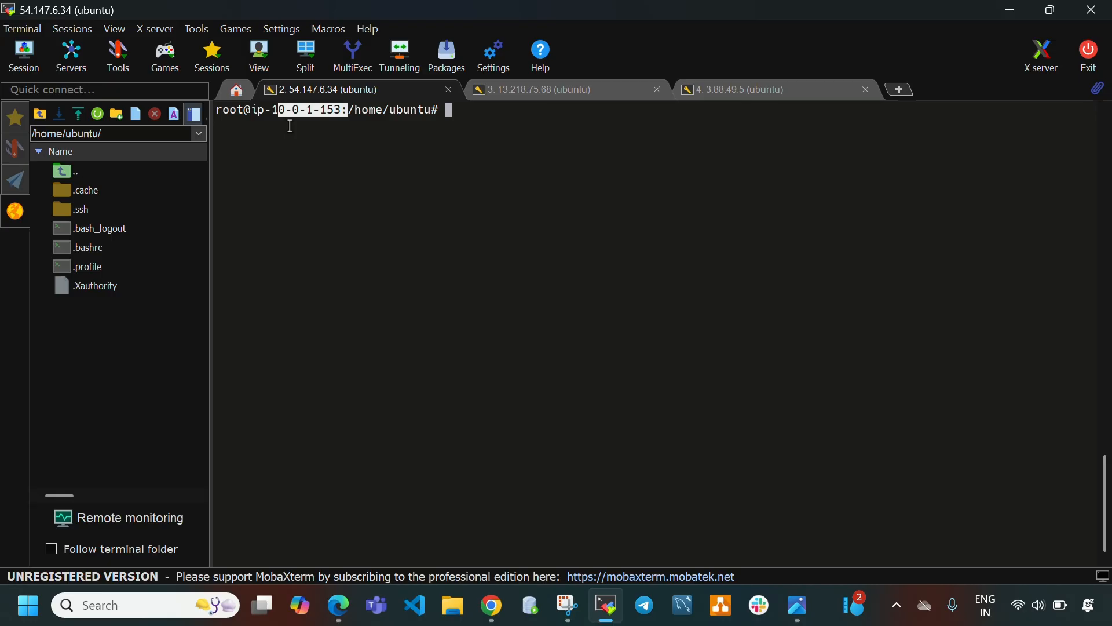
click(504, 89)
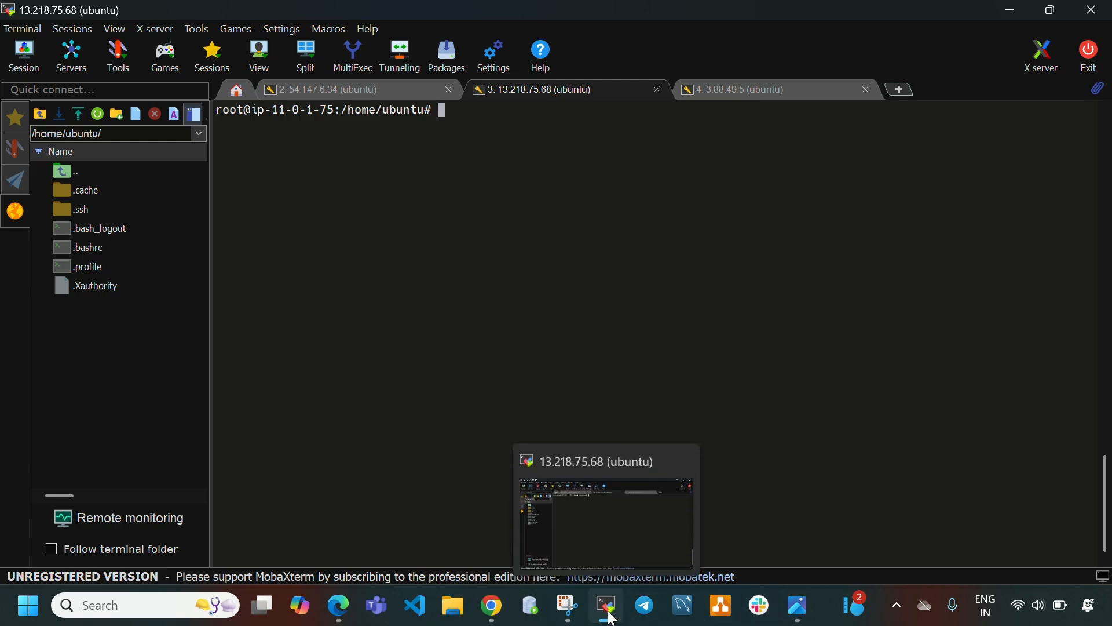
click(609, 615)
click(199, 306)
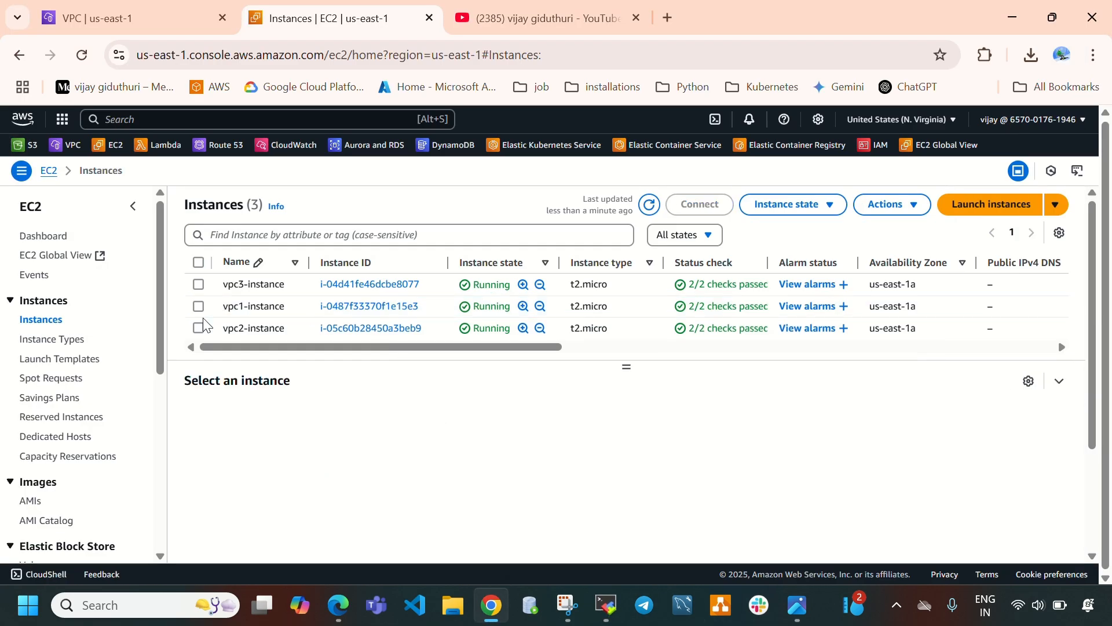
click(199, 328)
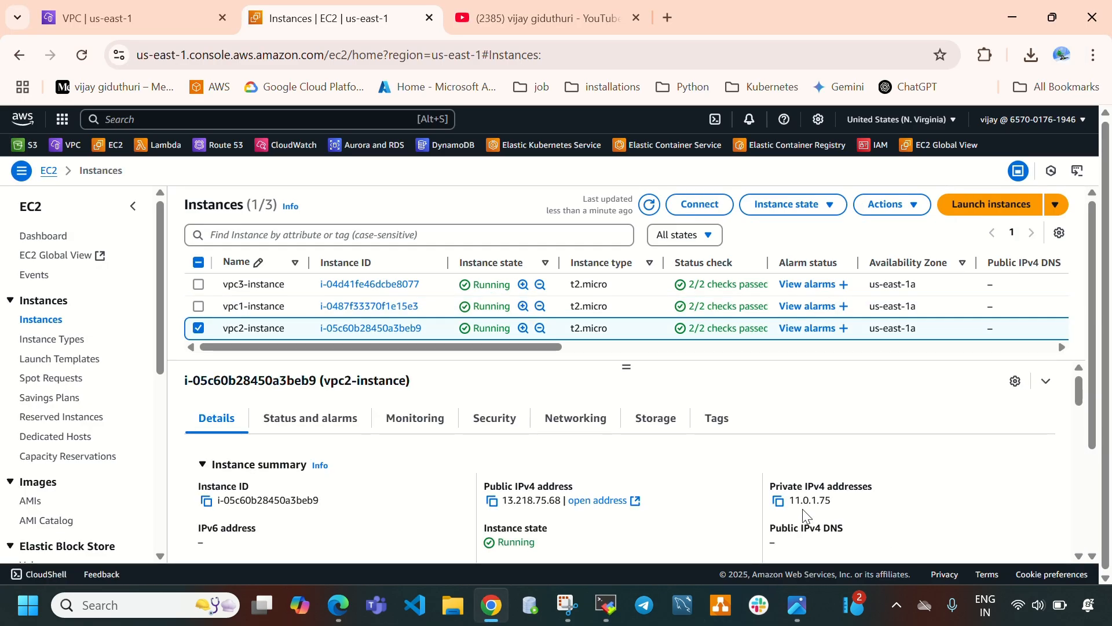
drag(838, 502, 789, 502)
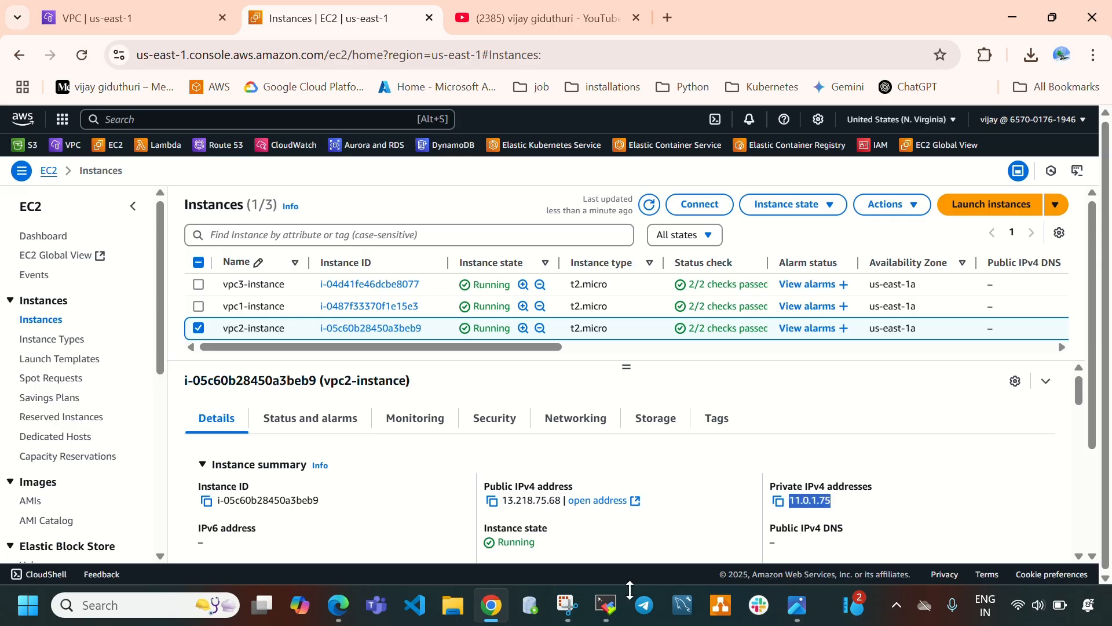
click(607, 606)
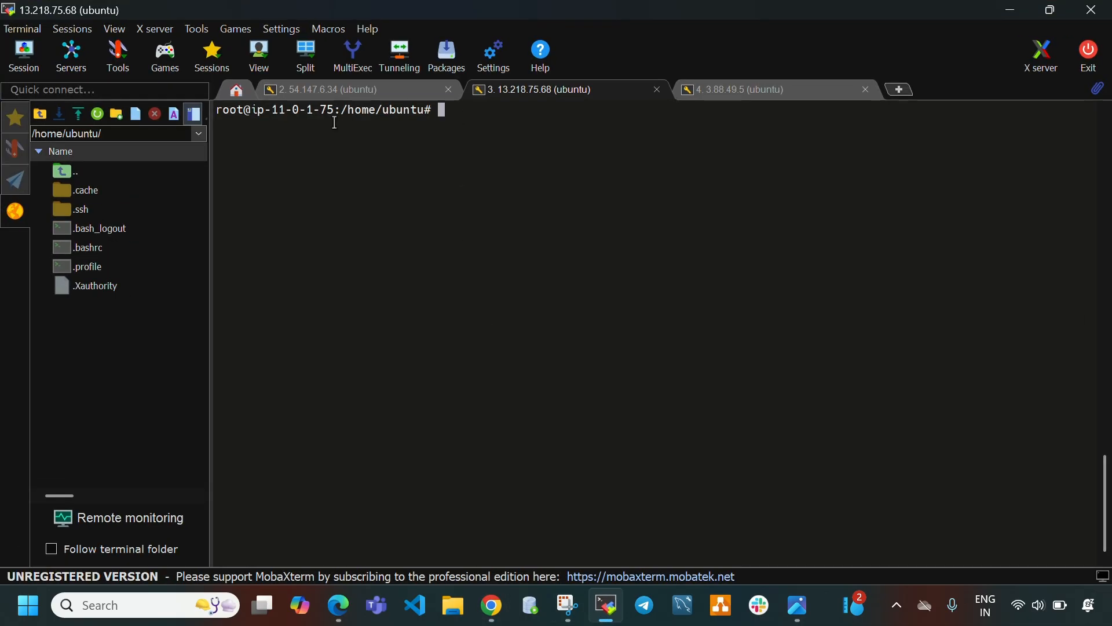
Compare vpc3-instance's private IPv4 address with the hostname shown in the 3.88.49.5 session.
click(745, 88)
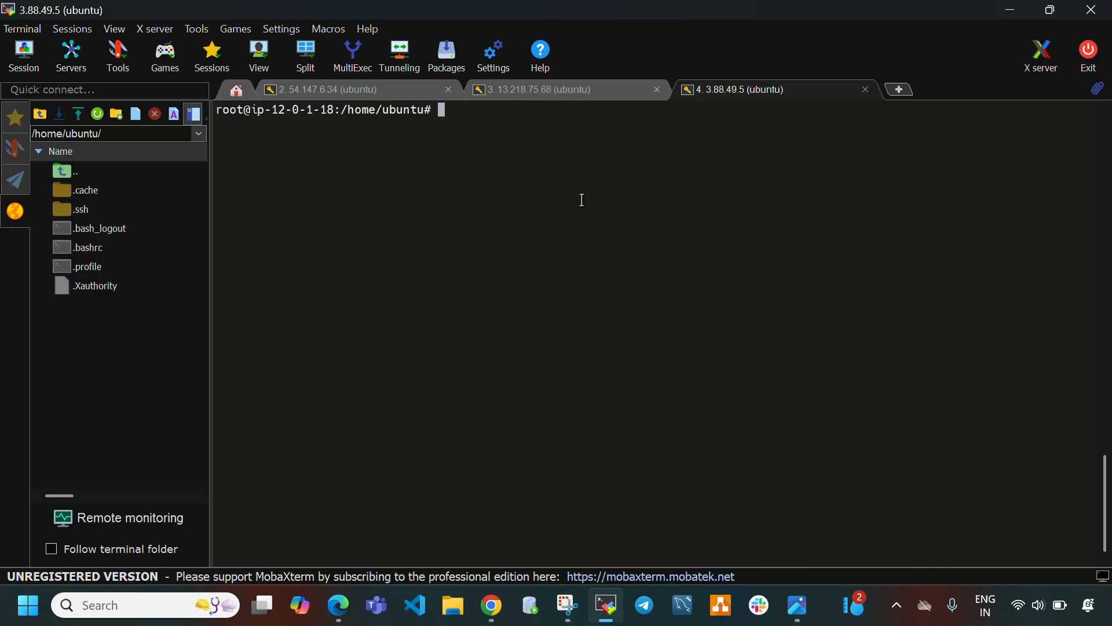
drag(269, 113, 341, 113)
click(605, 604)
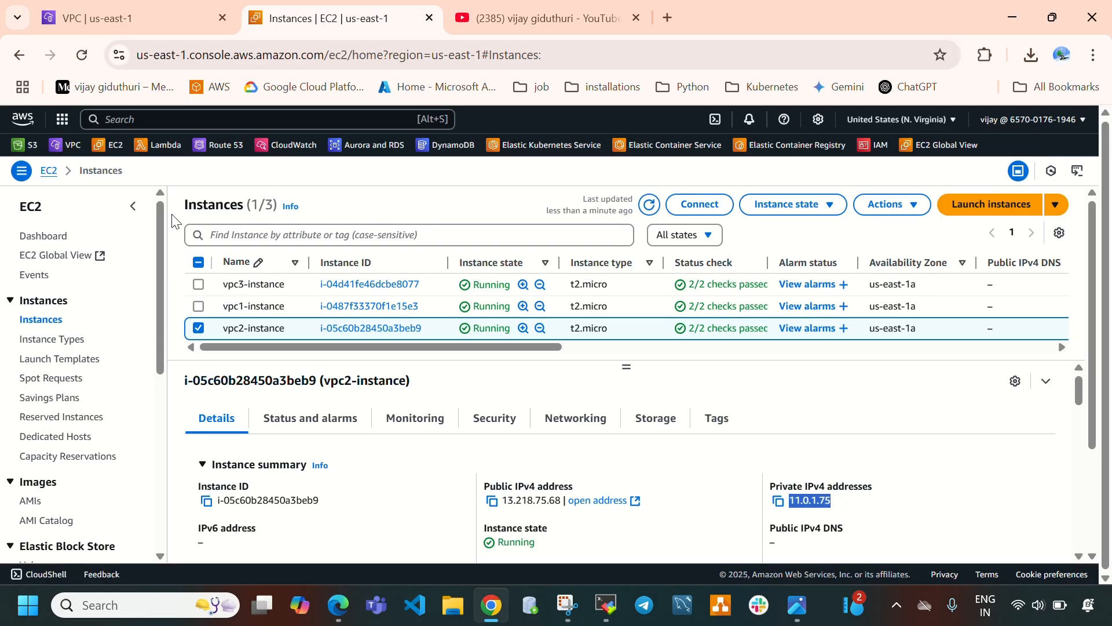
click(198, 328)
click(198, 284)
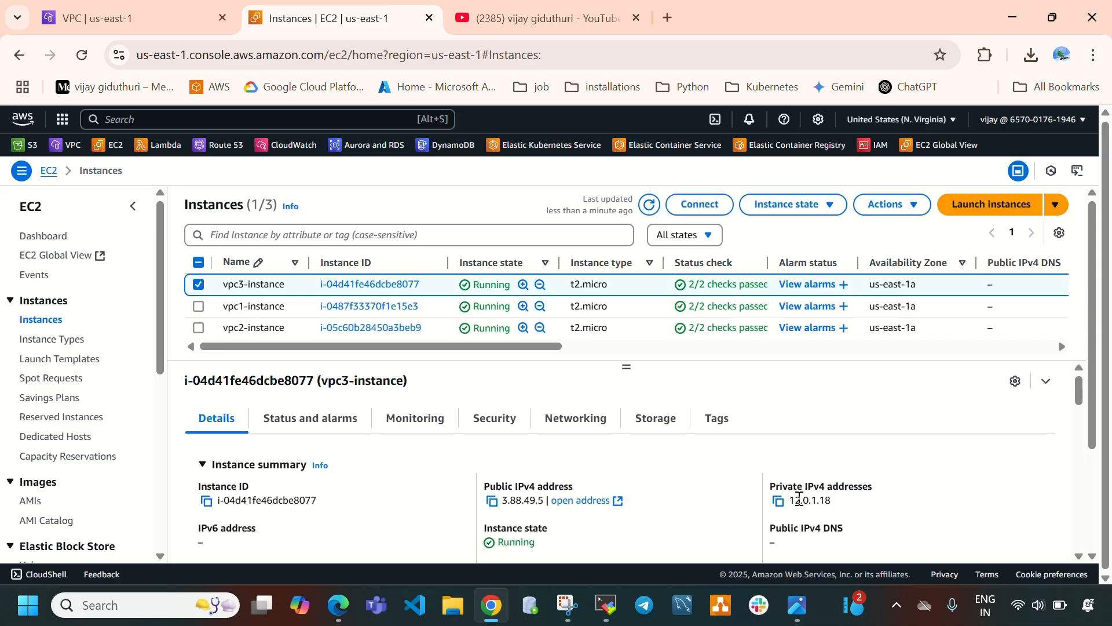
drag(789, 501, 835, 503)
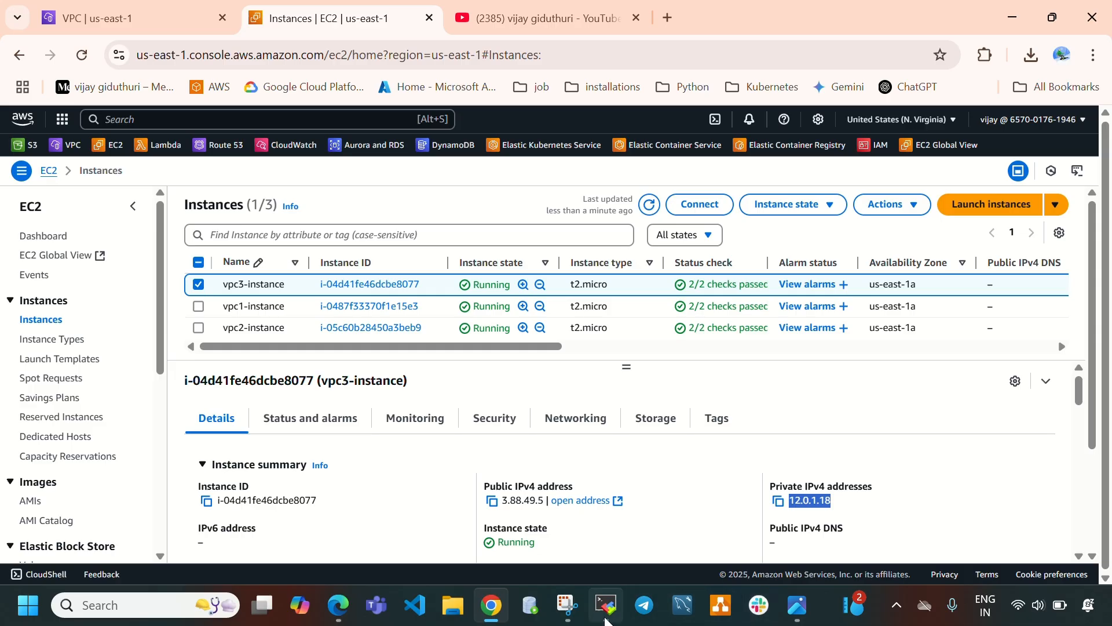
click(568, 606)
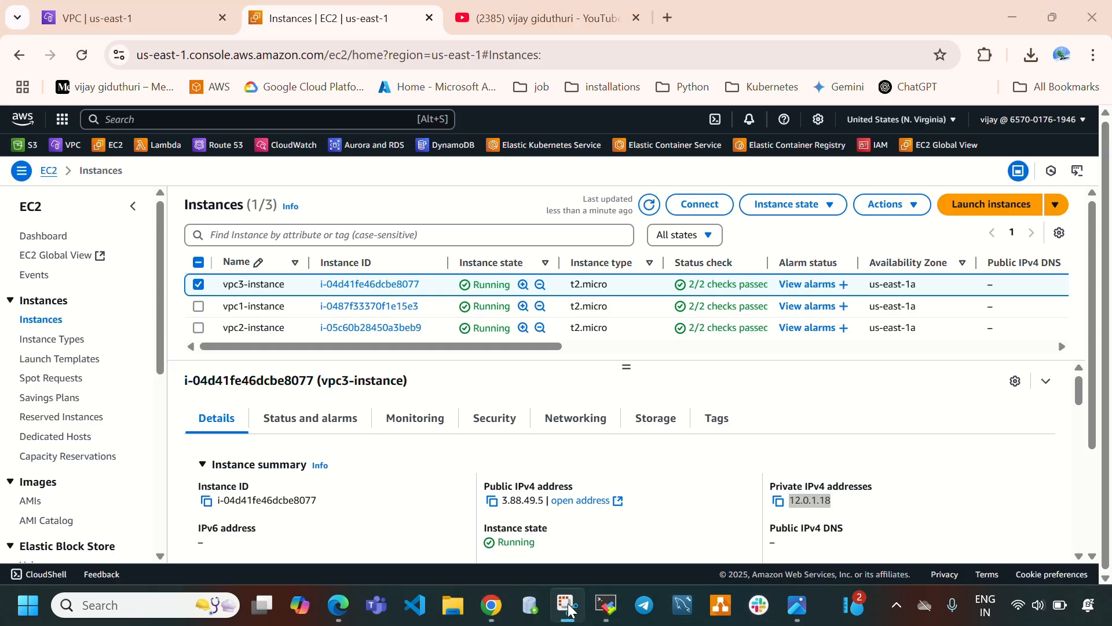
click(604, 604)
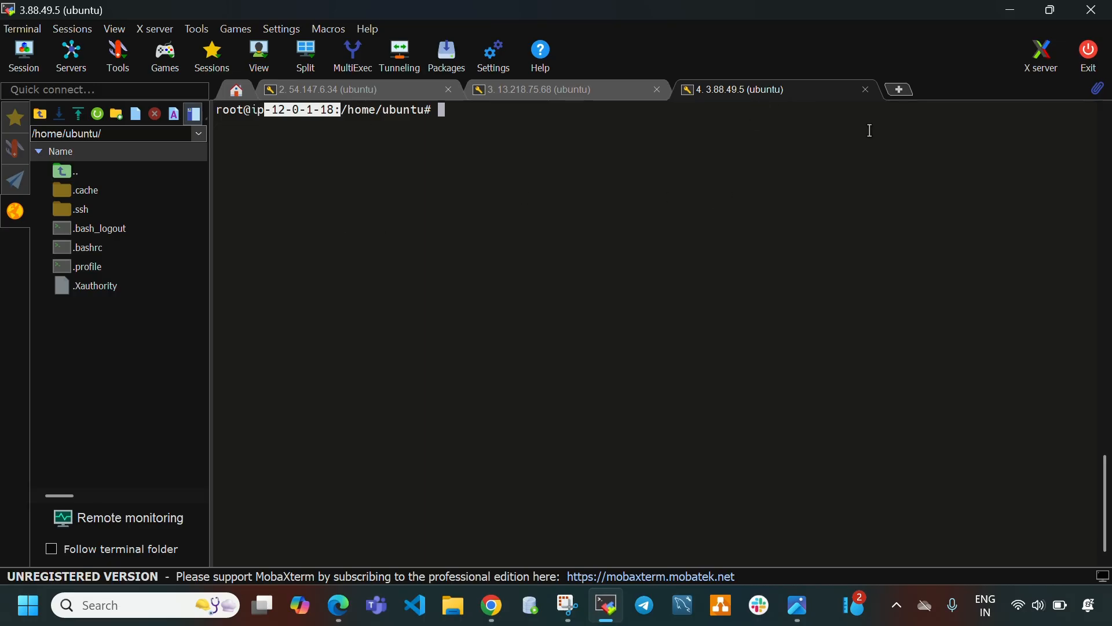
click(321, 84)
click(590, 89)
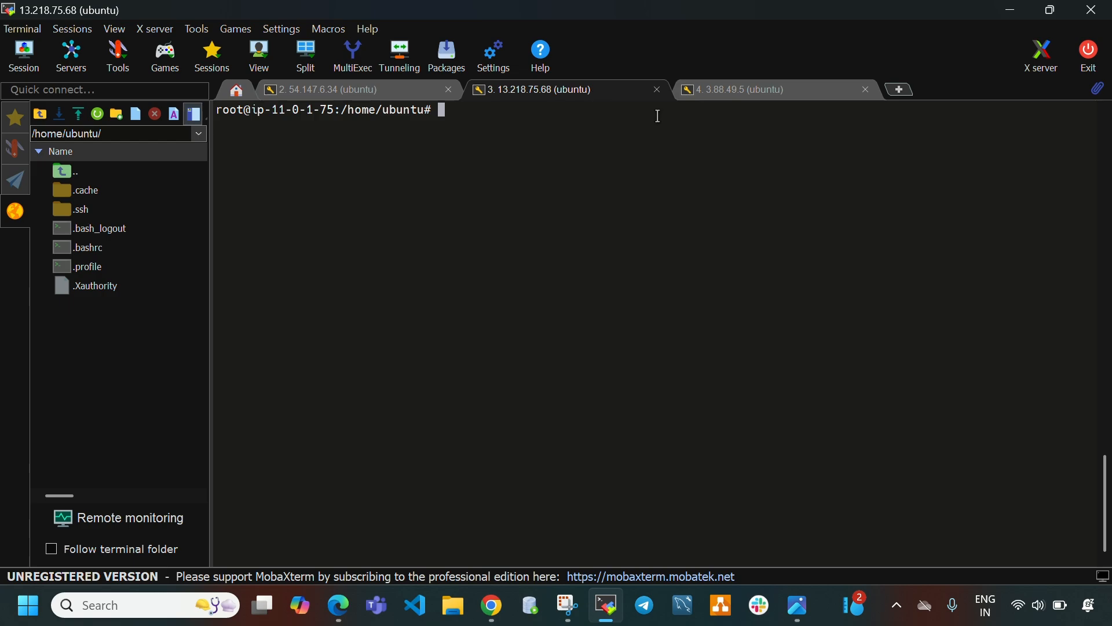
click(760, 93)
click(319, 94)
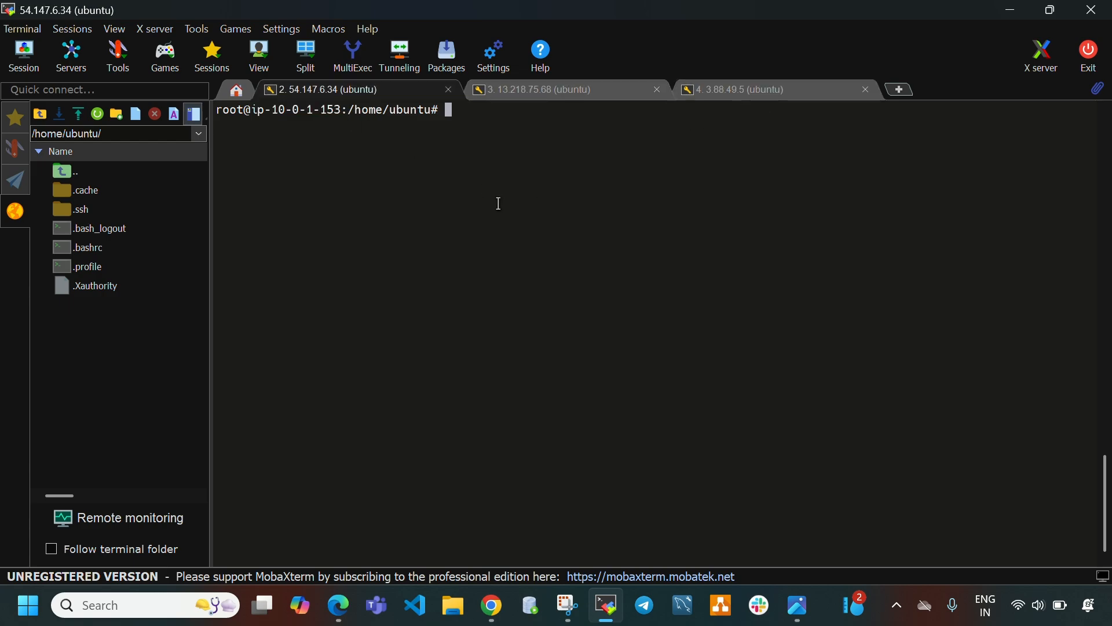
click(806, 89)
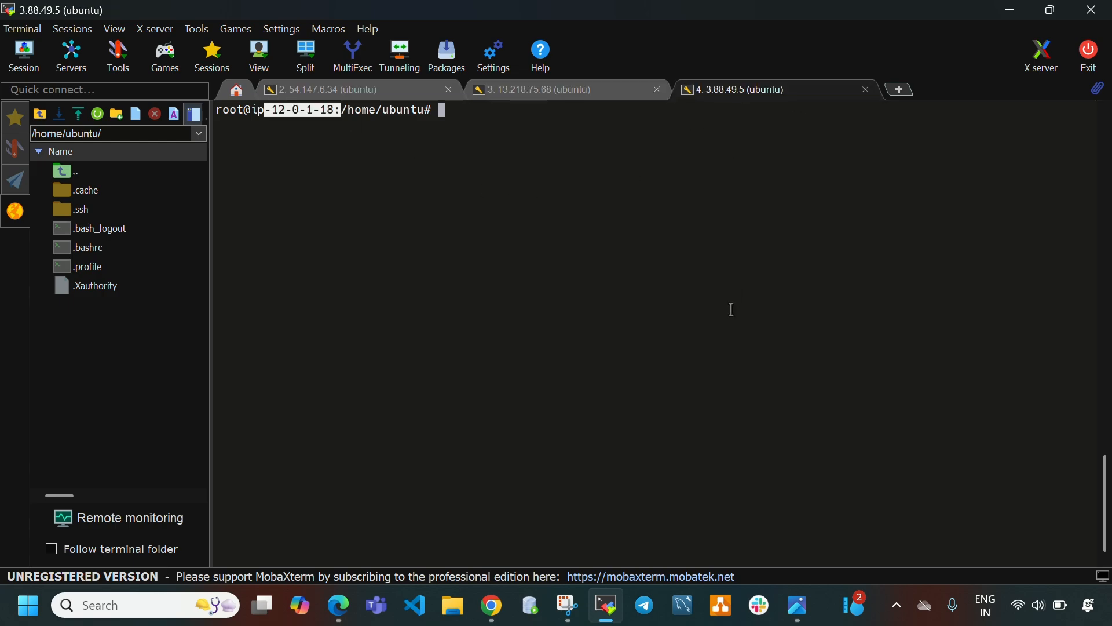
click(344, 89)
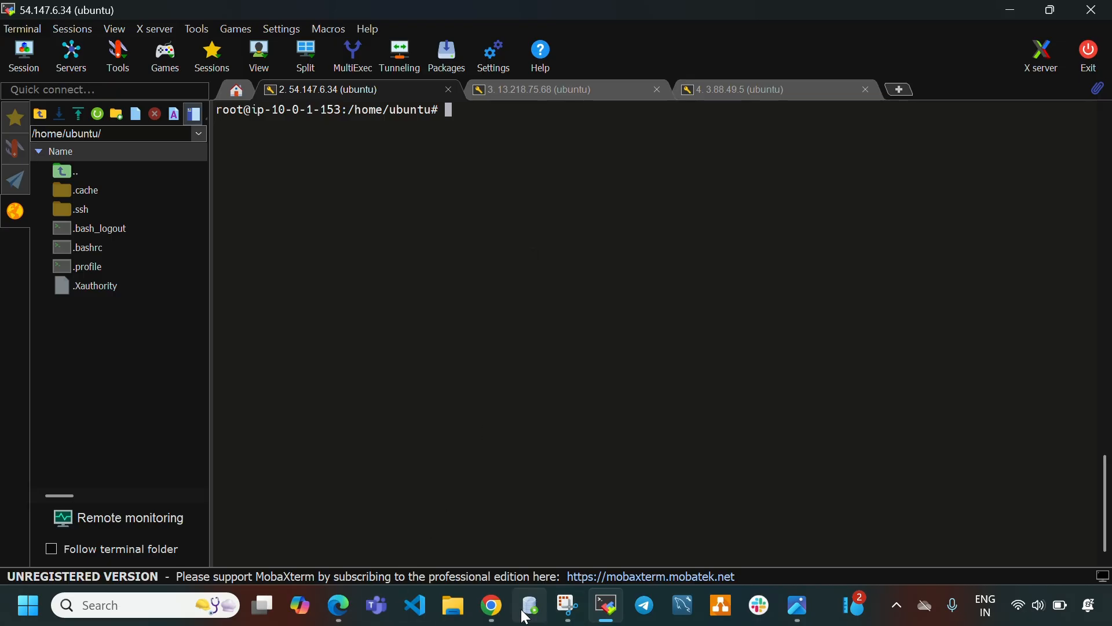
Copy the private IPv4 address 11.0.1.75 of vpc2-instance from the EC2 instance details.
click(492, 605)
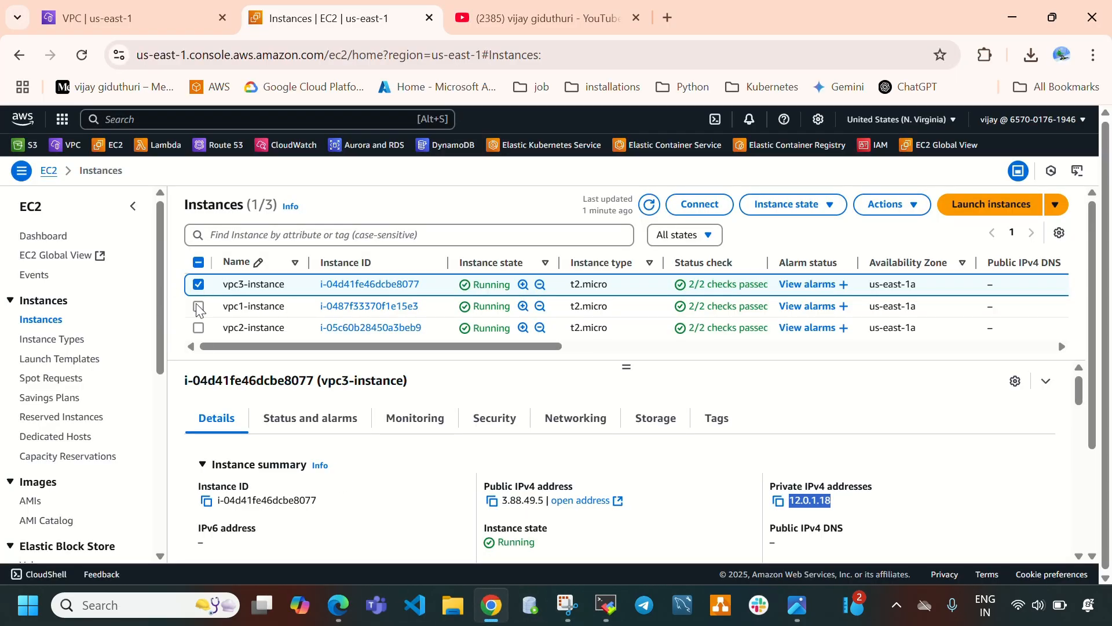
click(198, 283)
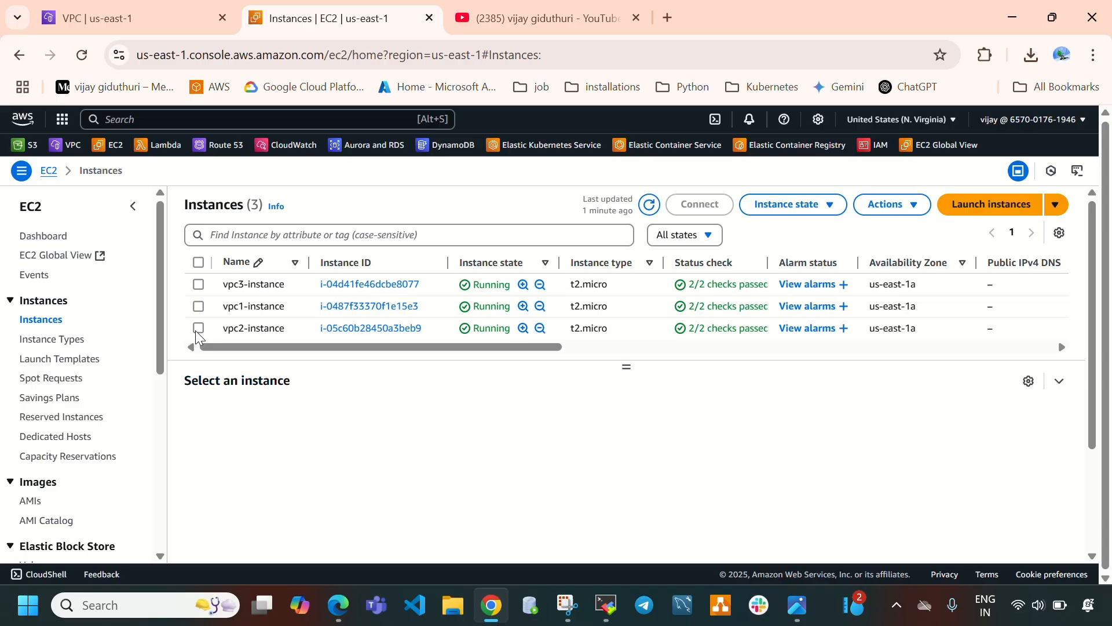
click(198, 328)
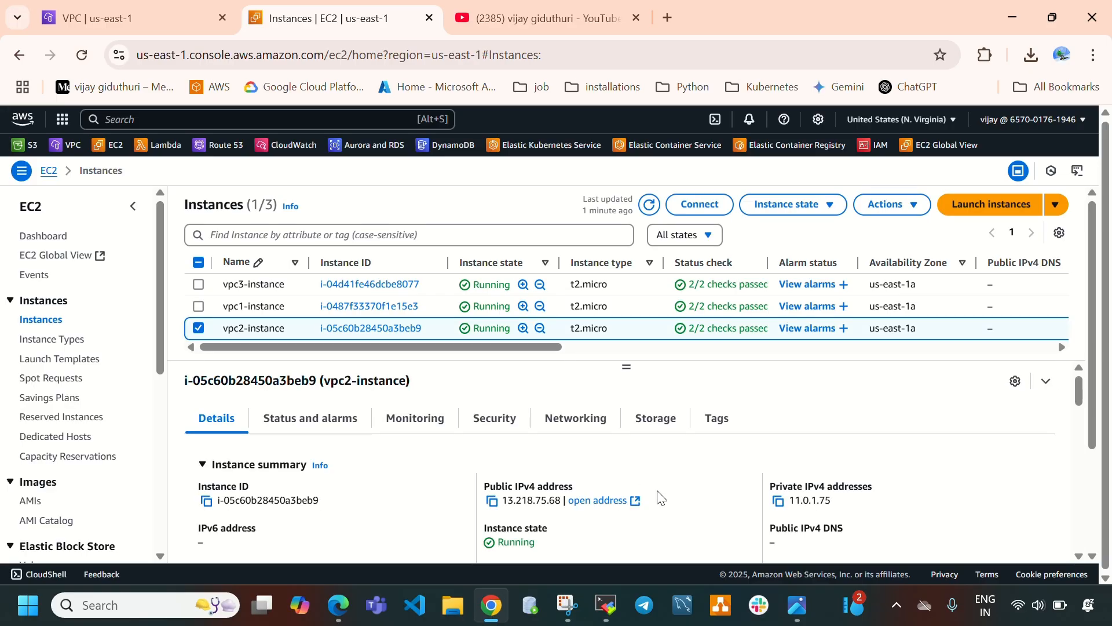
click(778, 501)
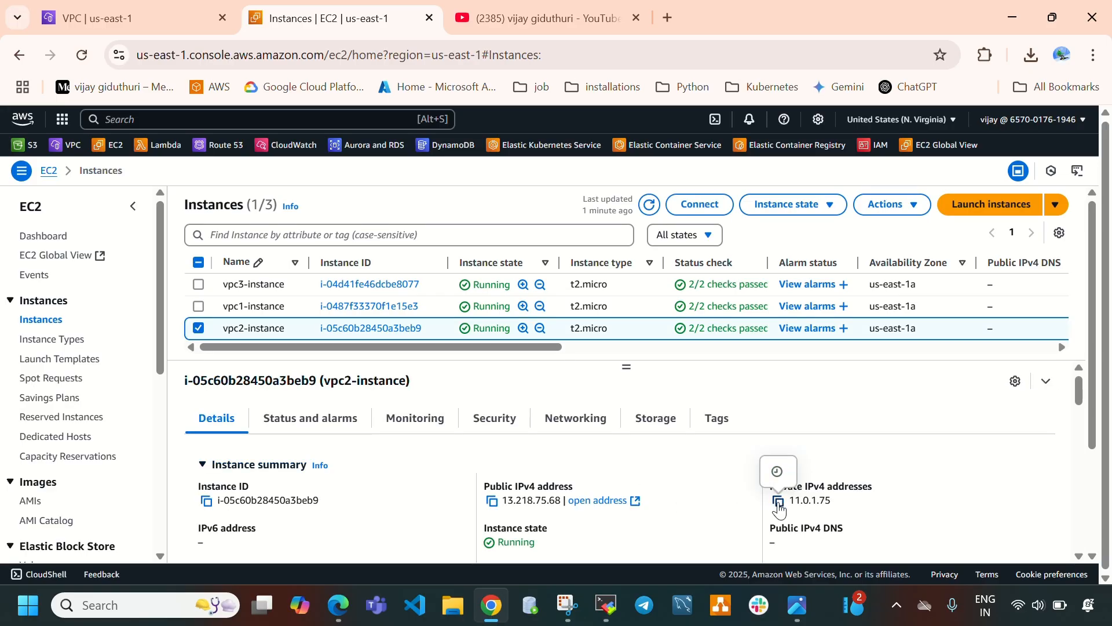
click(778, 502)
In the vpc1-instance session, ping vpc2-instance's private address 11.0.1.75.
click(614, 602)
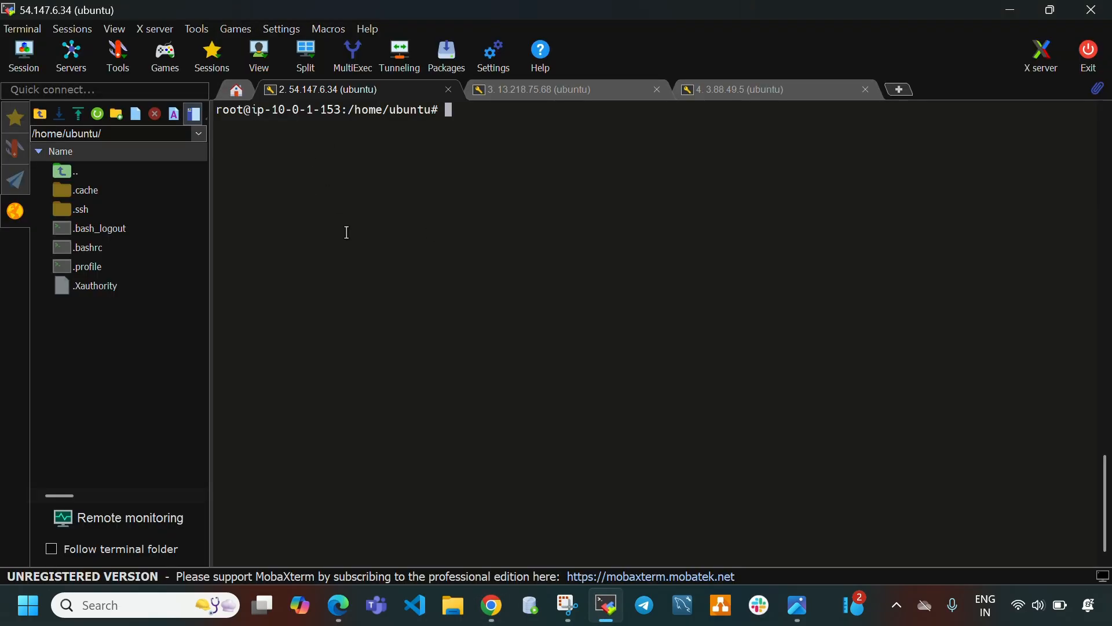
text(ping)
right_click(513, 155)
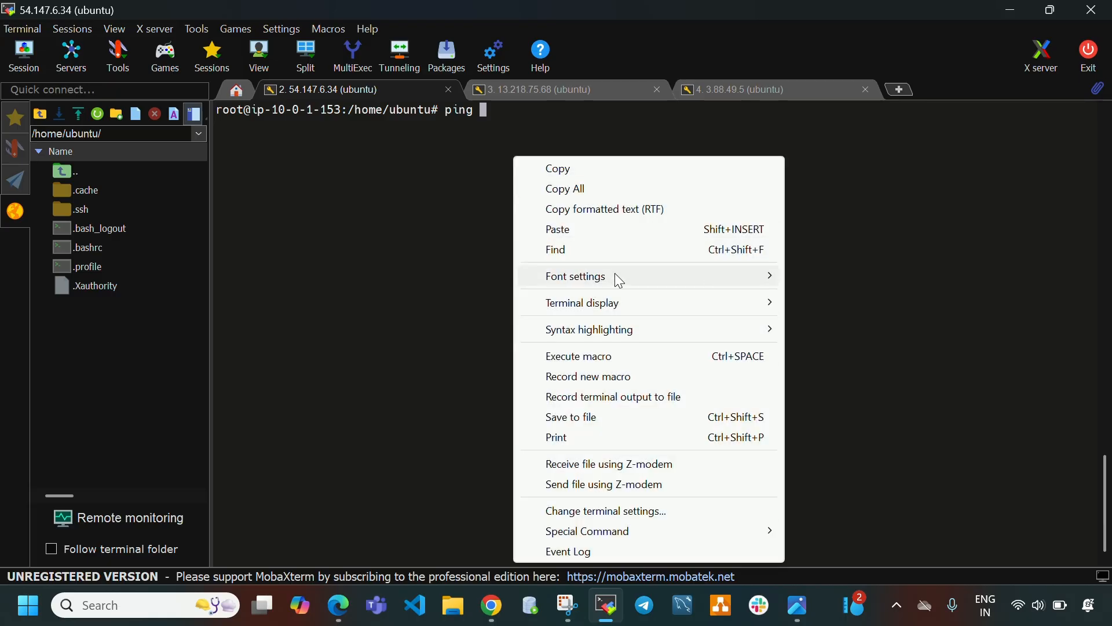
click(594, 233)
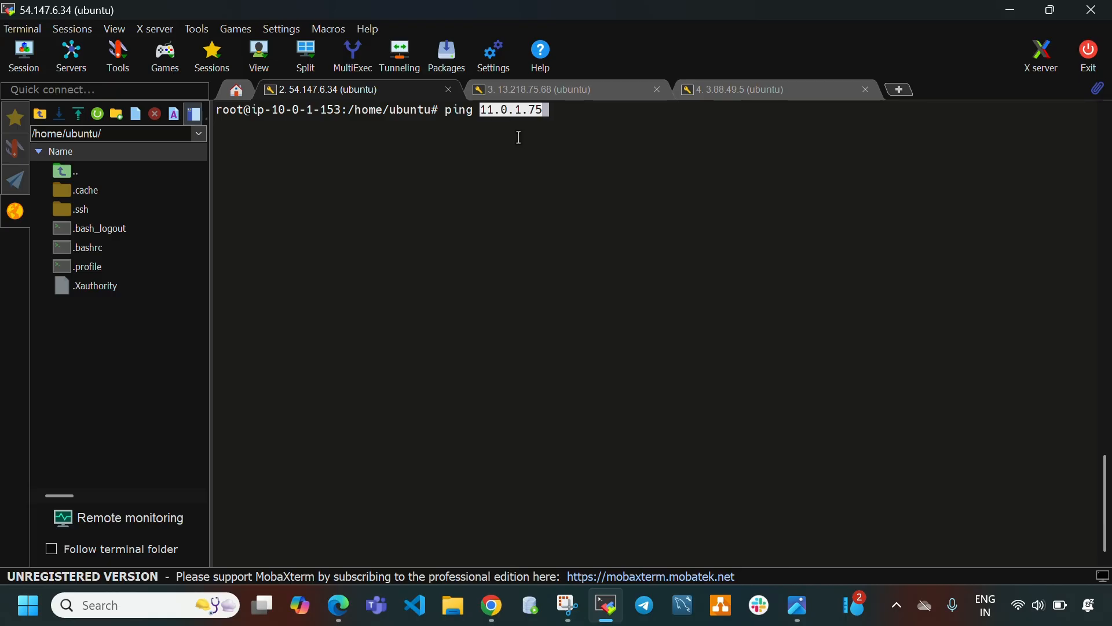
key(Return)
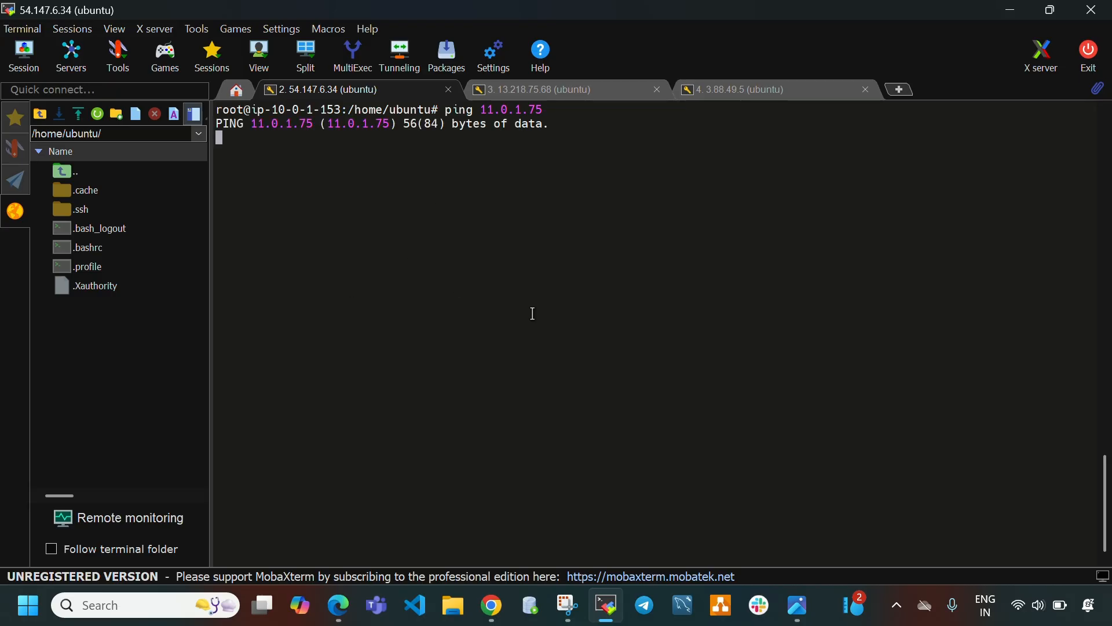
Copy the private IPv4 address 10.0.1.153 of vpc1-instance from the EC2 instance details.
click(579, 97)
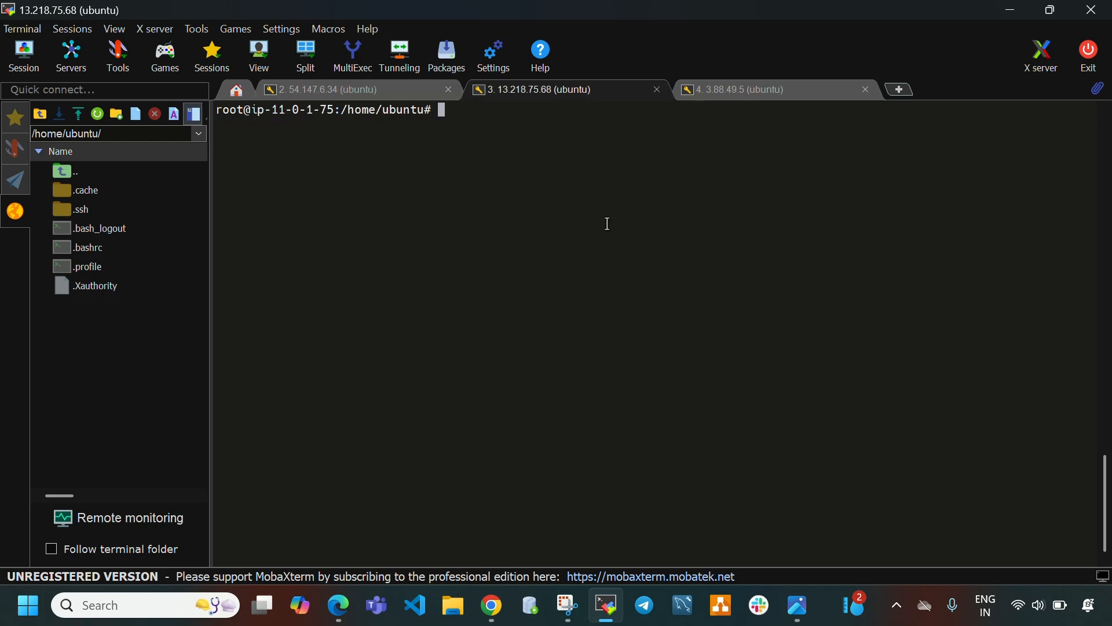
click(615, 613)
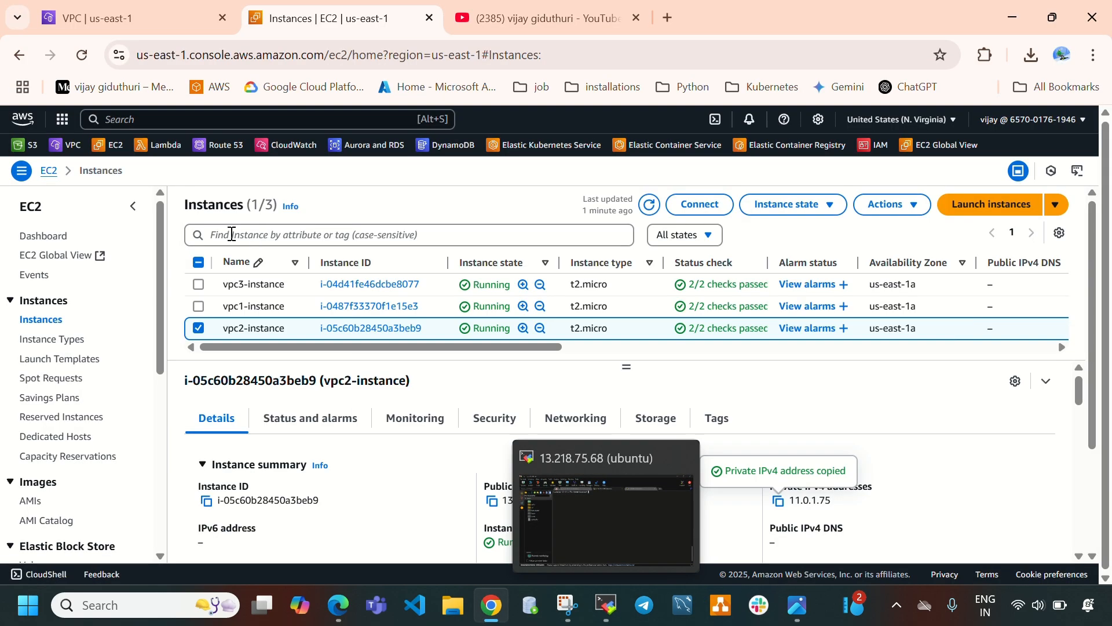
click(198, 328)
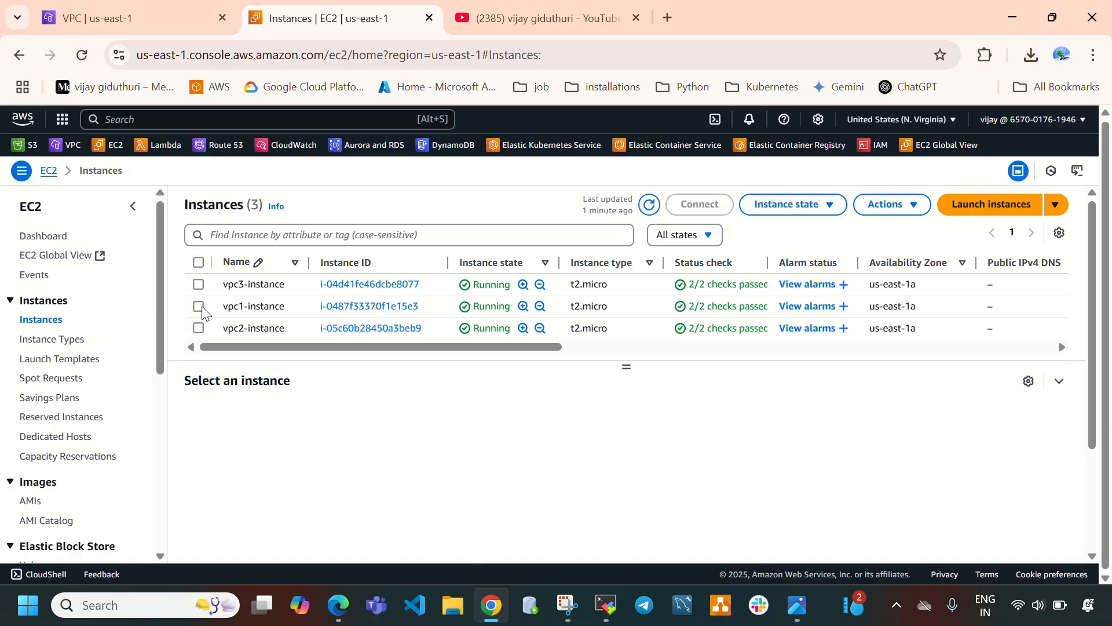
click(198, 306)
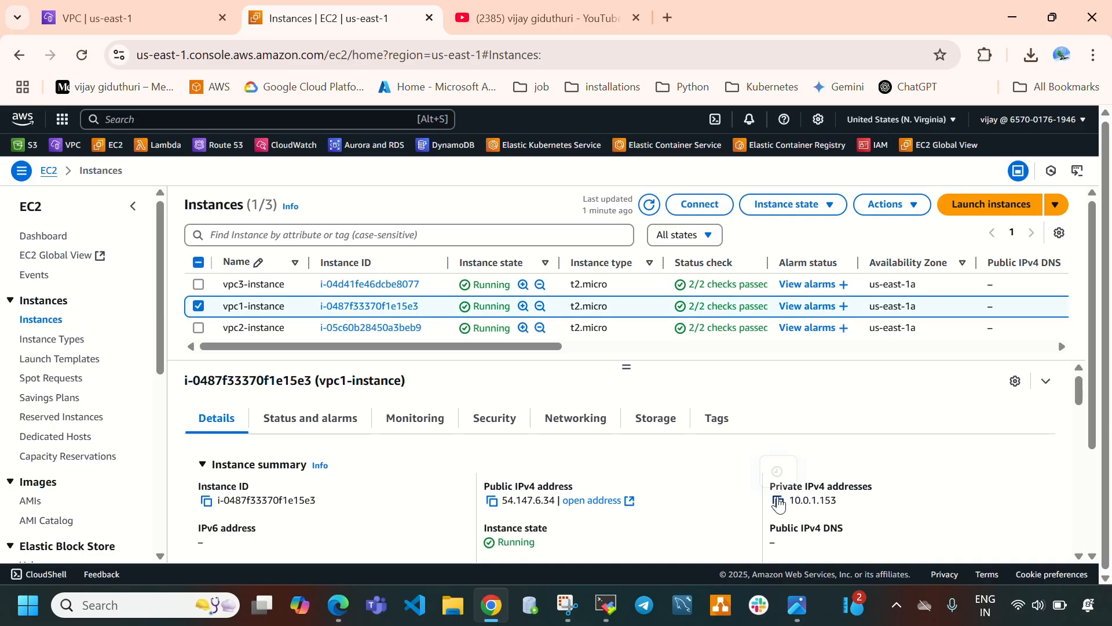
click(777, 501)
In the vpc2-instance session, ping vpc1-instance's private address 10.0.1.153.
click(604, 613)
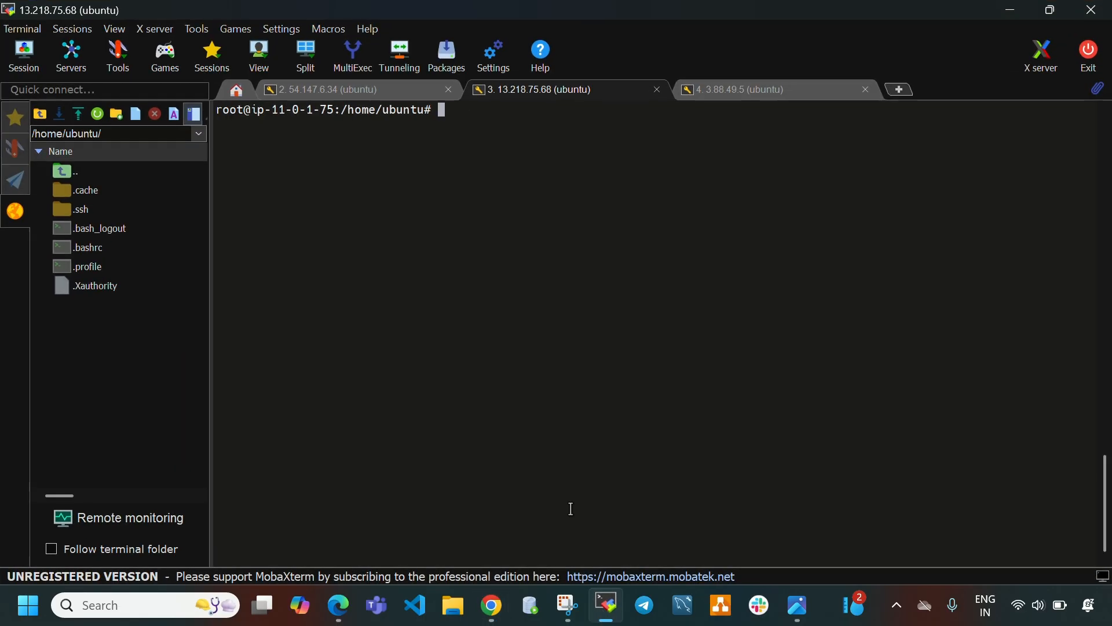
text(ping)
right_click(479, 117)
click(515, 184)
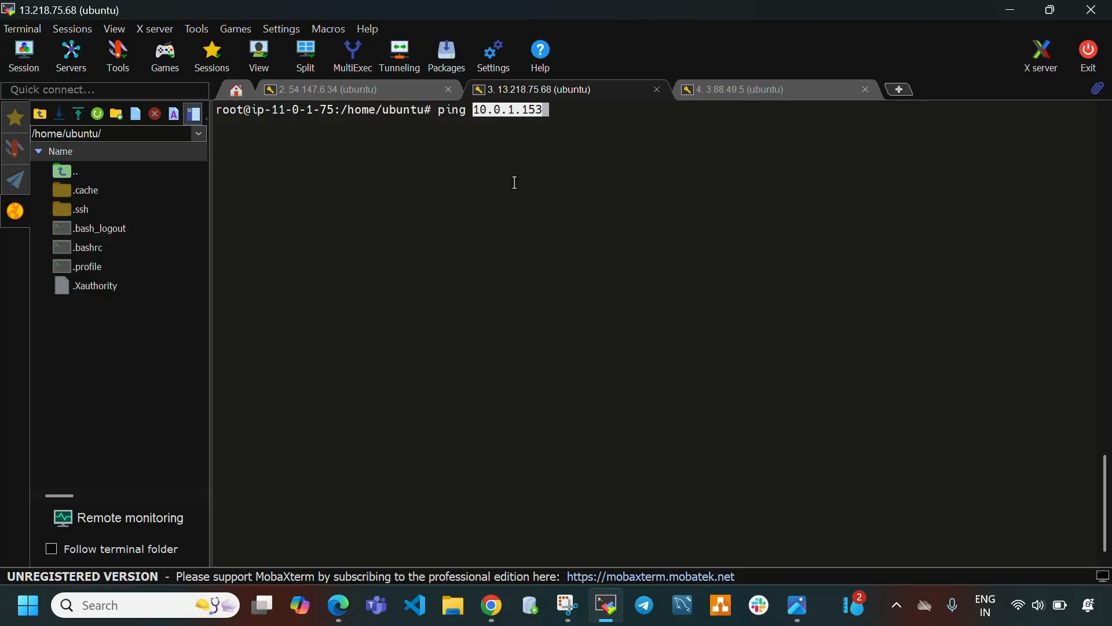
key(Return)
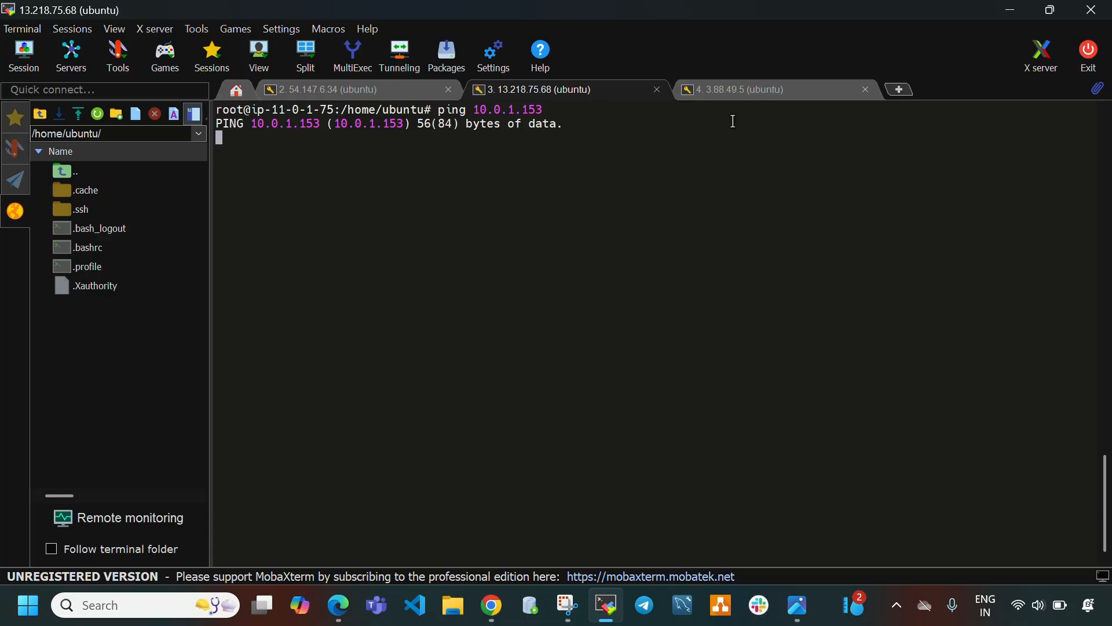
In the vpc3-instance session, ping vpc1-instance's private address 10.0.1.153.
click(768, 88)
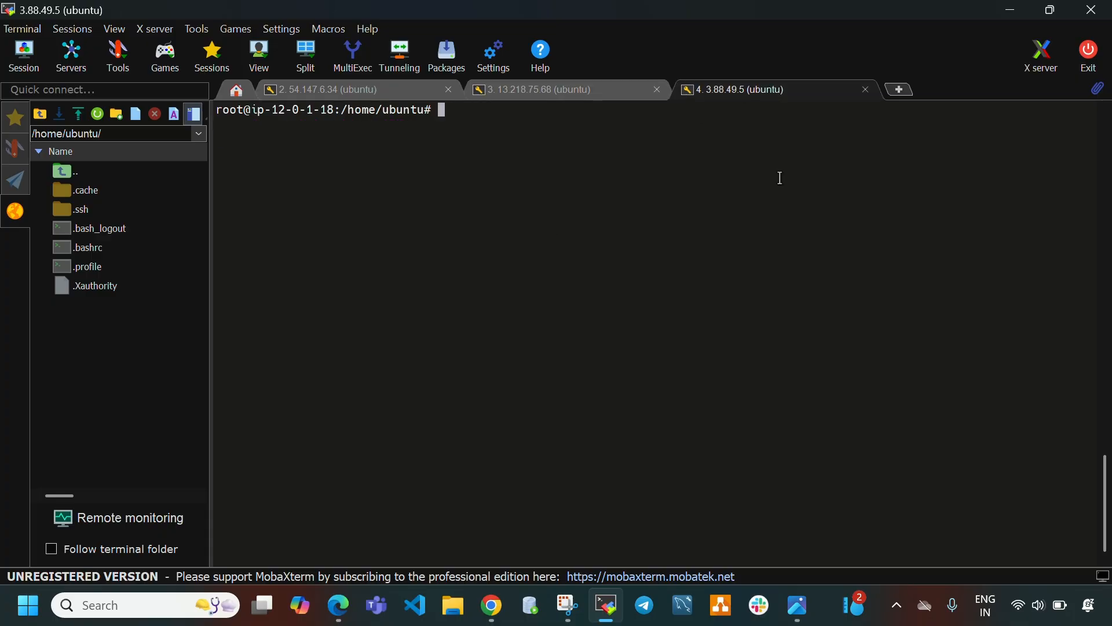
text(ping)
right_click(477, 120)
click(510, 191)
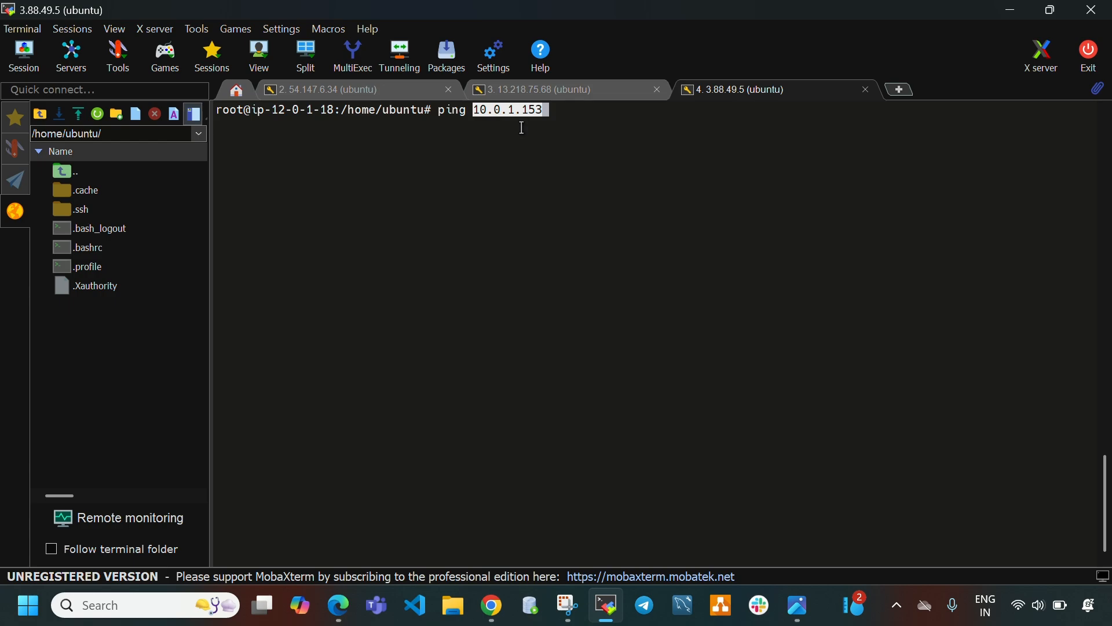
key(Return)
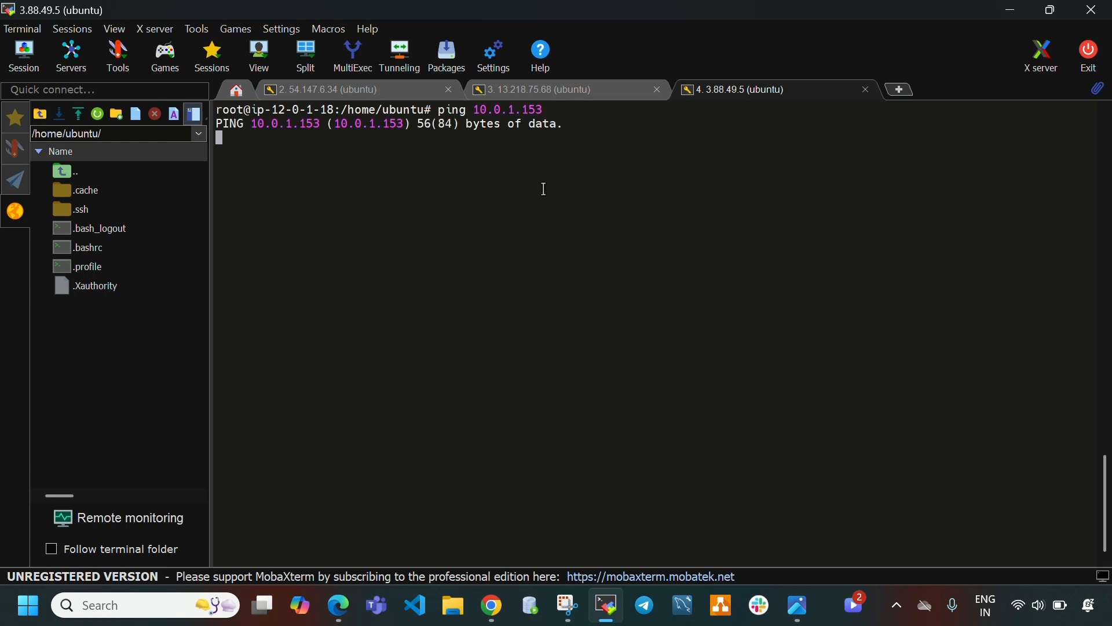
Select vpc2-instance and copy its private IPv4 address 11.0.1.75 from the instance details.
click(606, 605)
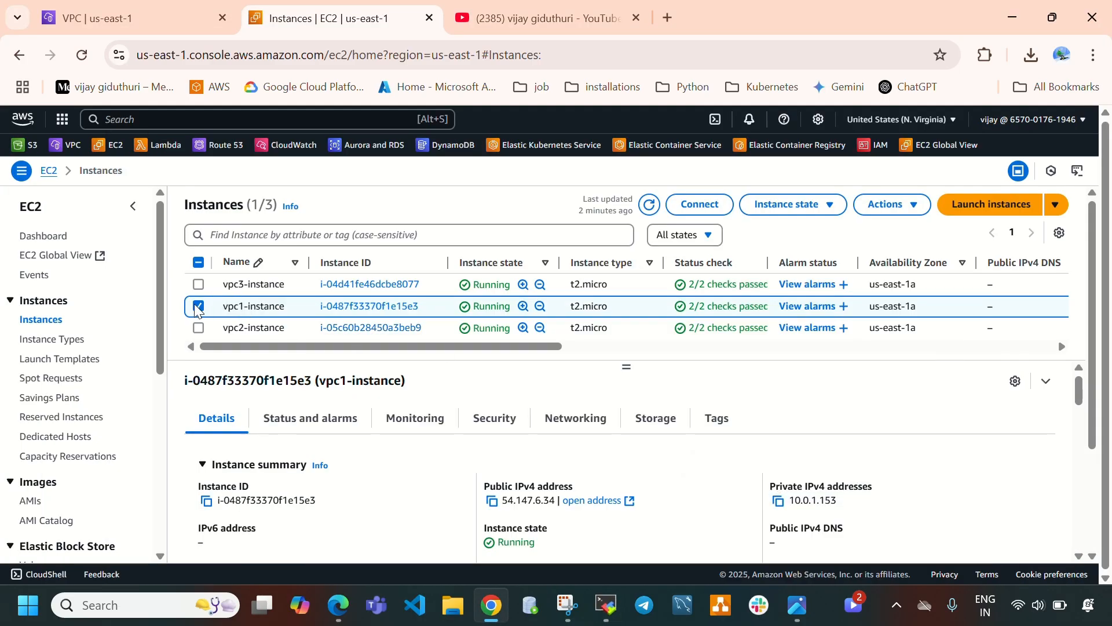
click(199, 309)
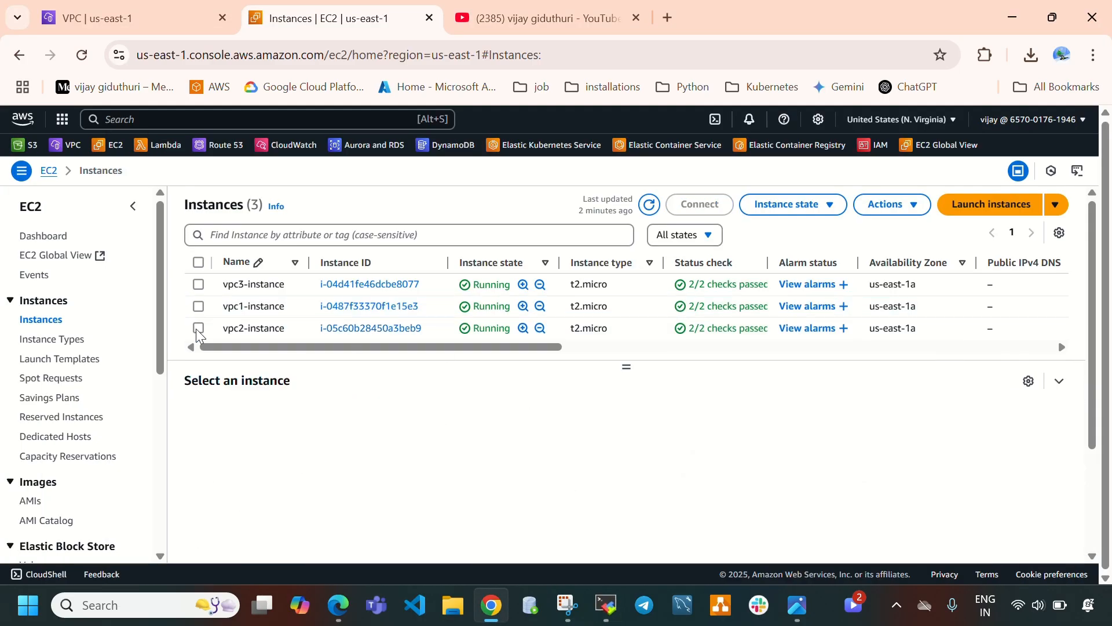
click(198, 329)
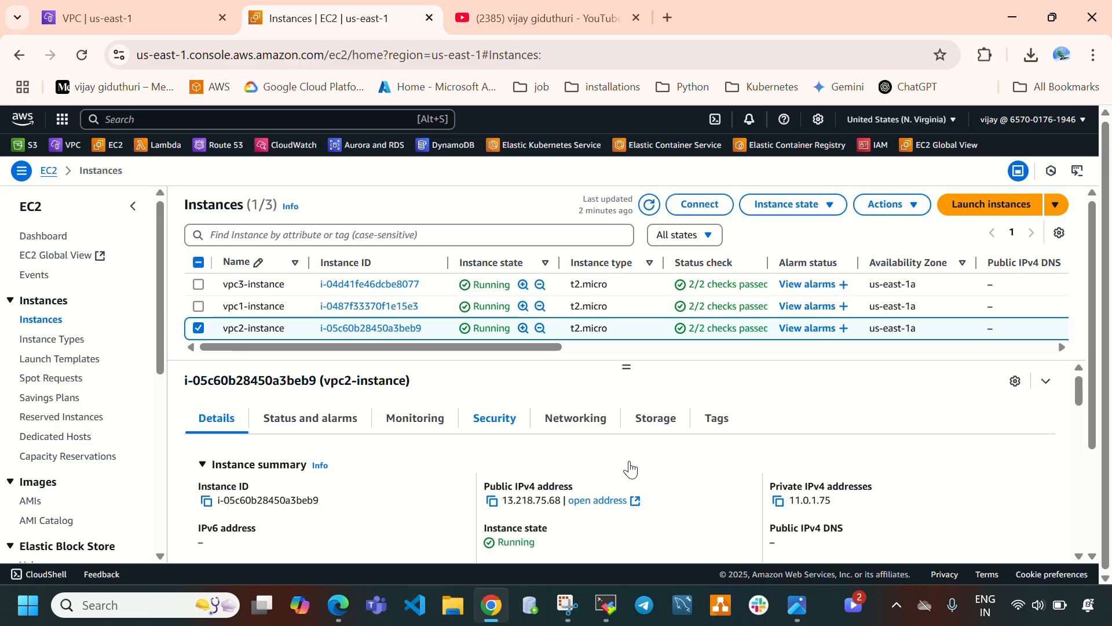
click(778, 501)
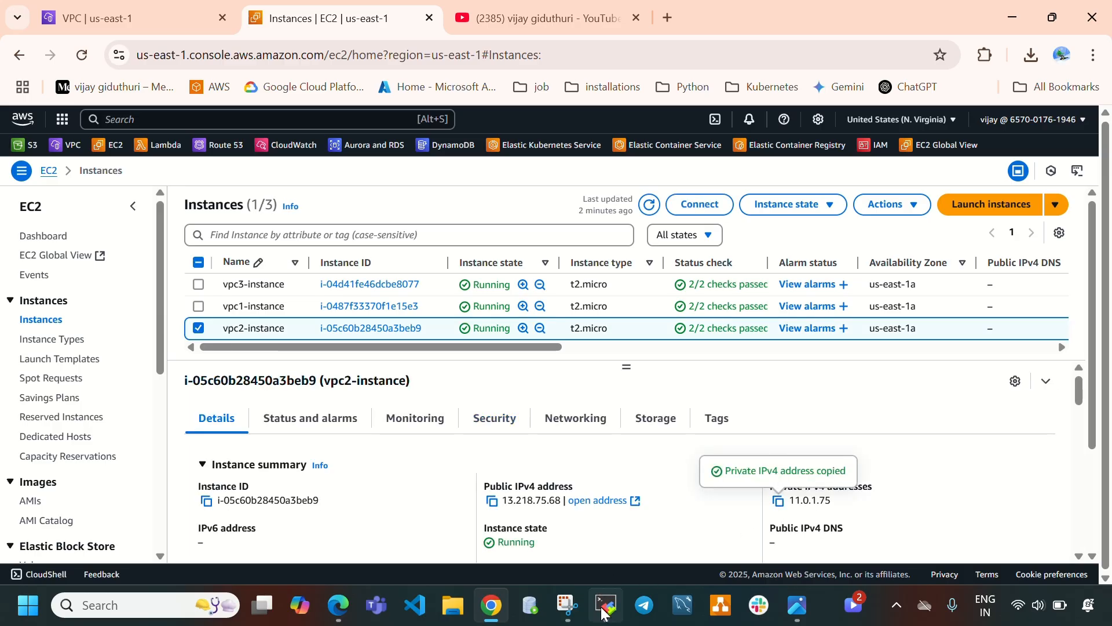
In the vpc3-instance session, stop the running ping and ping vpc2-instance's private address 11.0.1.75.
click(606, 605)
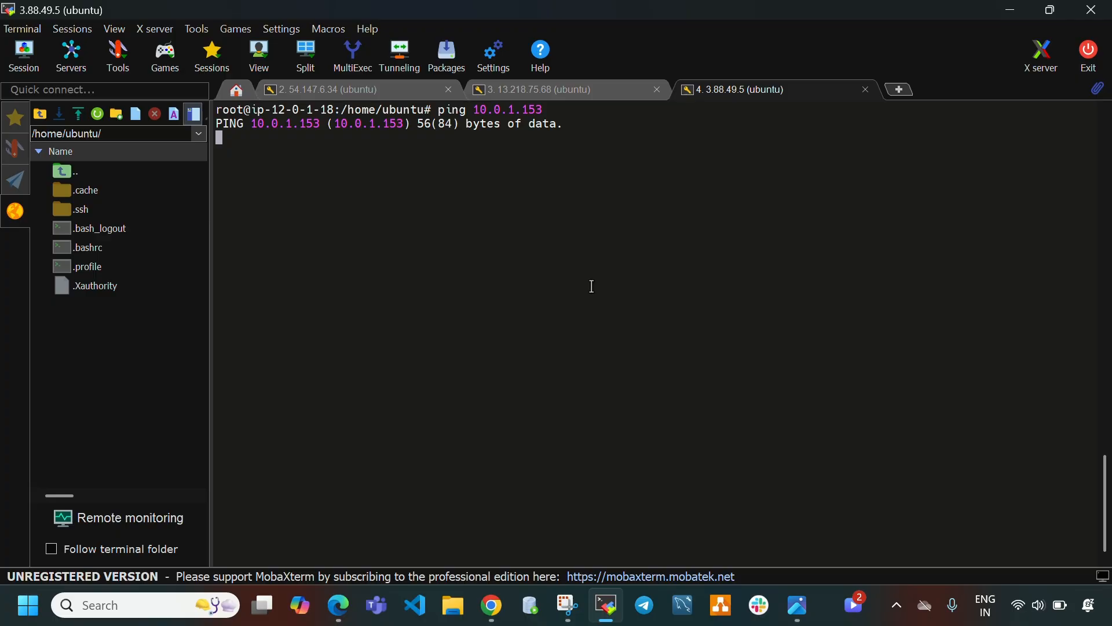
key(ctrl+c)
text(ping)
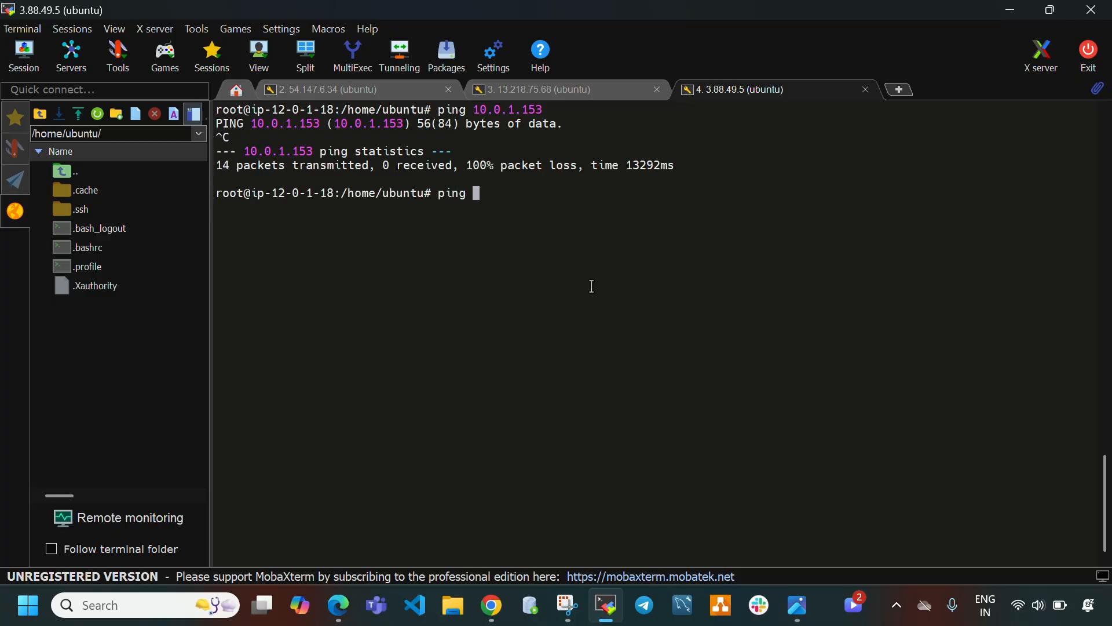
right_click(507, 243)
click(541, 247)
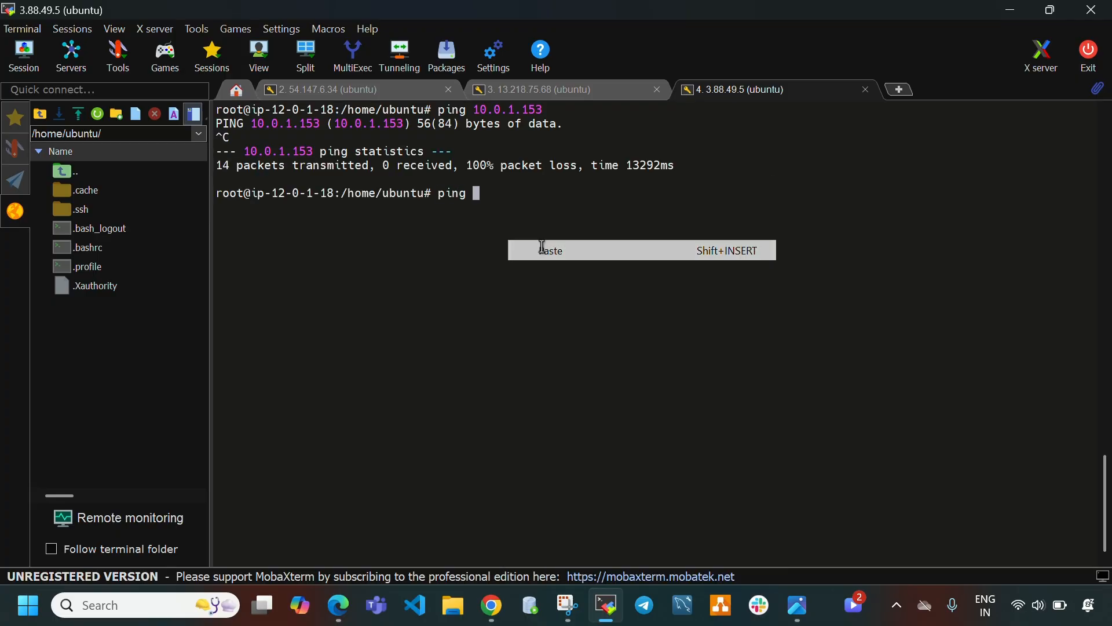
key(Return)
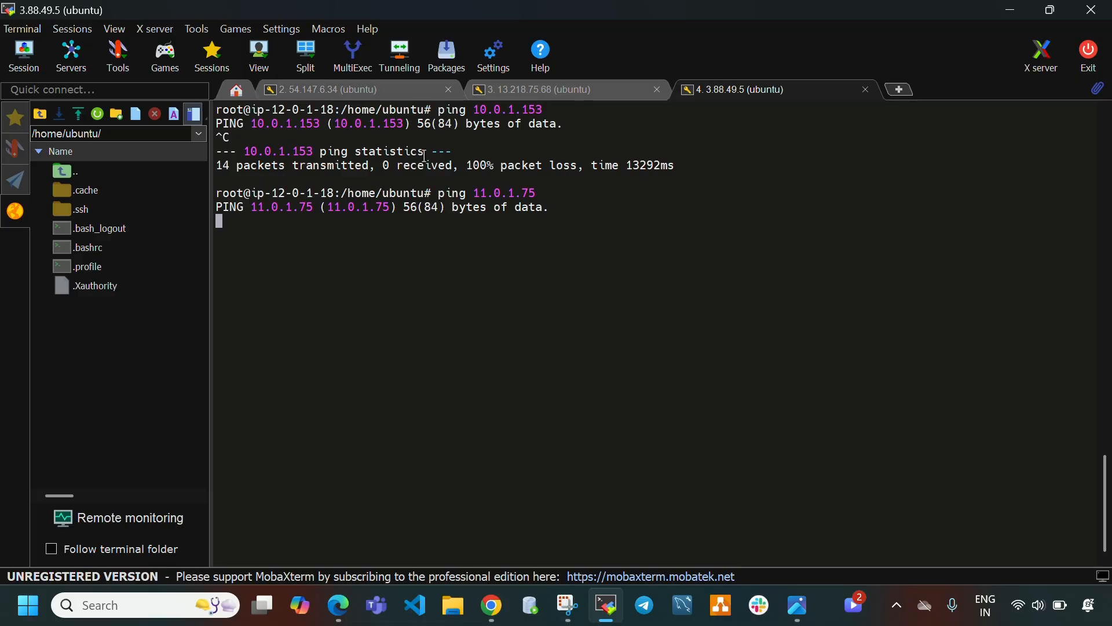
Open the Transit gateways page in the VPC console.
click(798, 604)
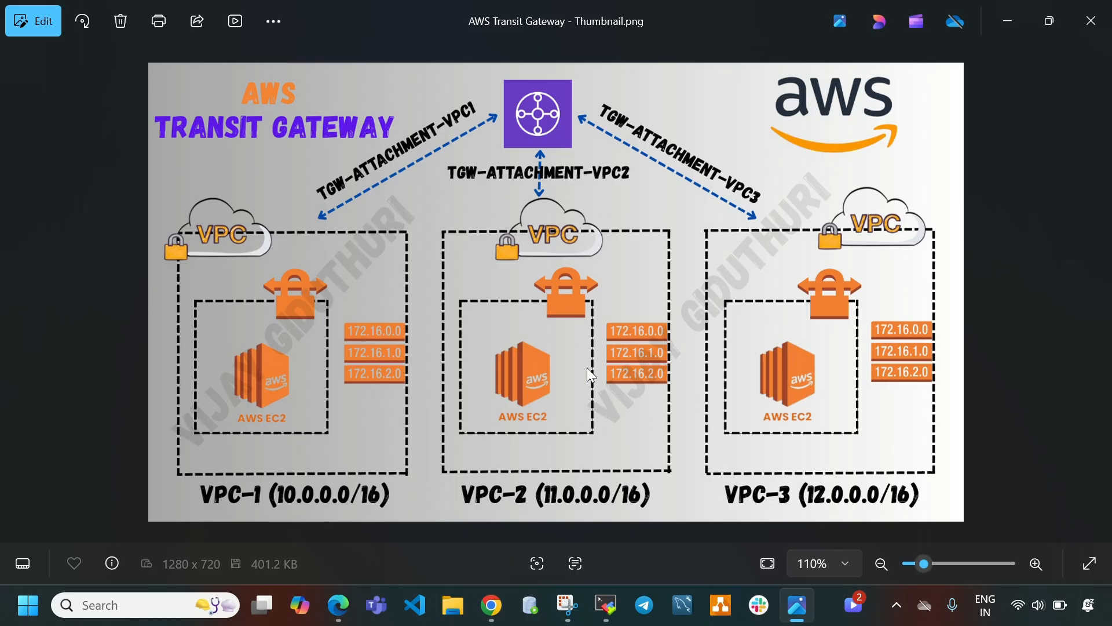
click(802, 609)
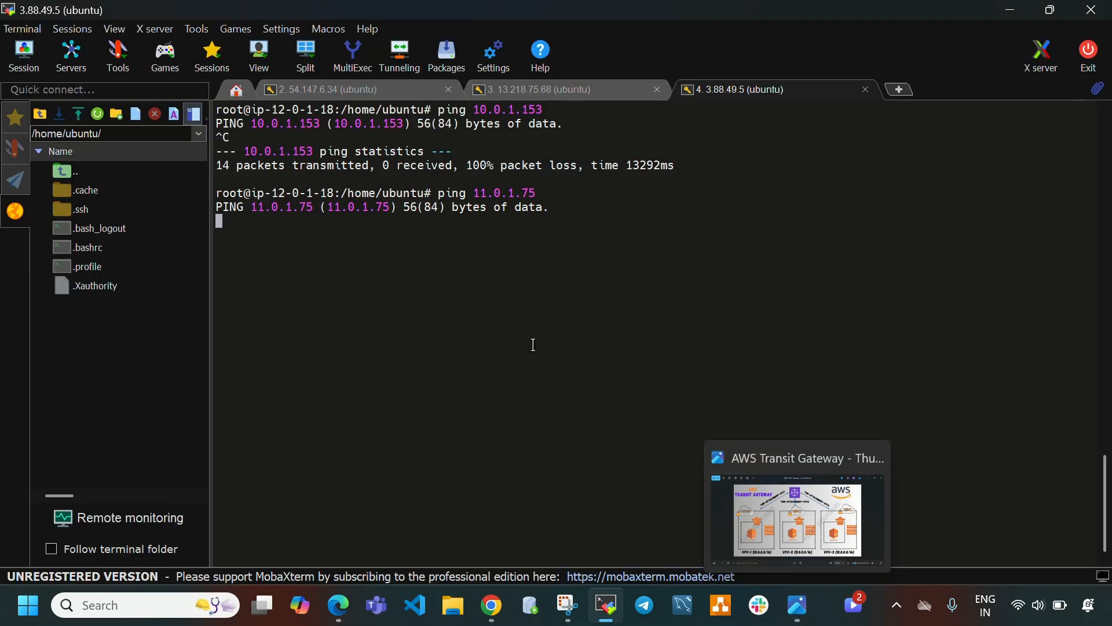
click(492, 605)
click(122, 18)
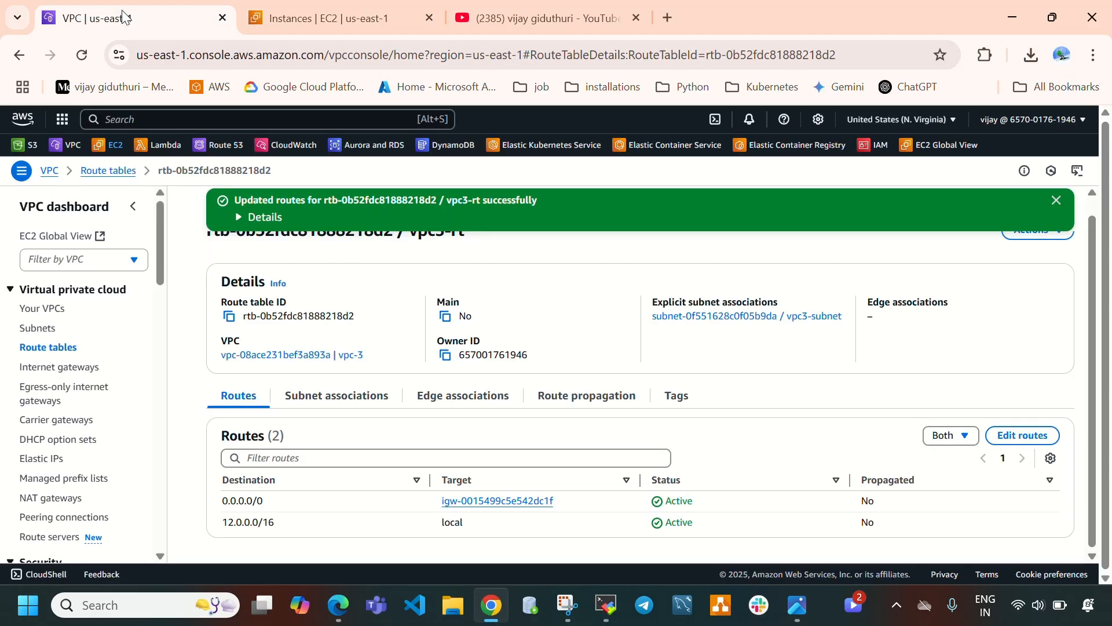
scroll(85, 393, down, 10)
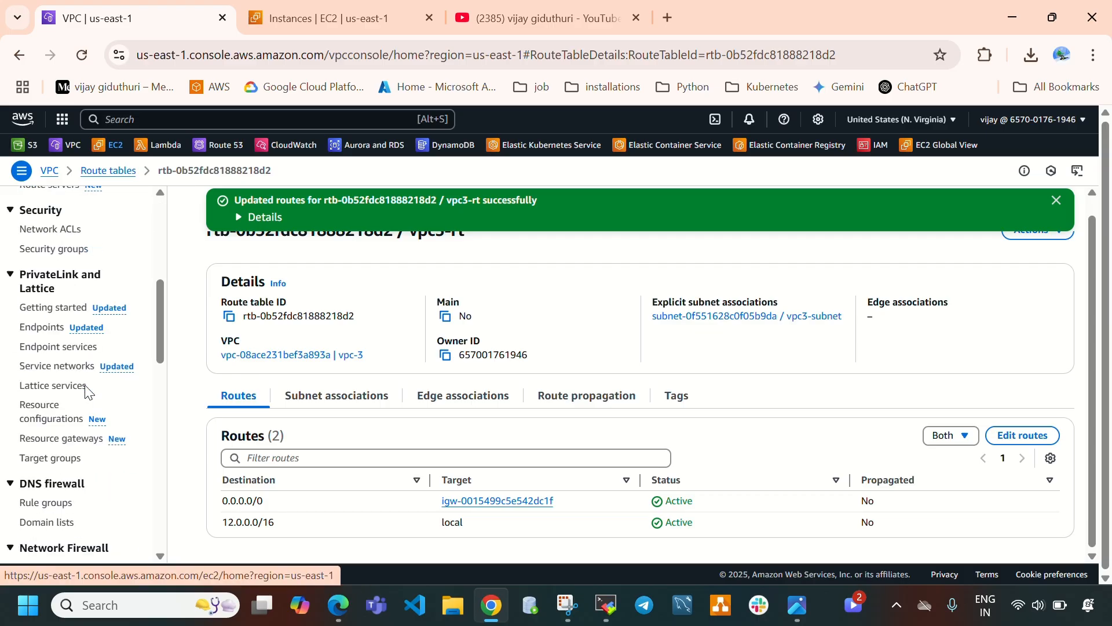
scroll(86, 391, down, 5)
scroll(84, 371, up, 3)
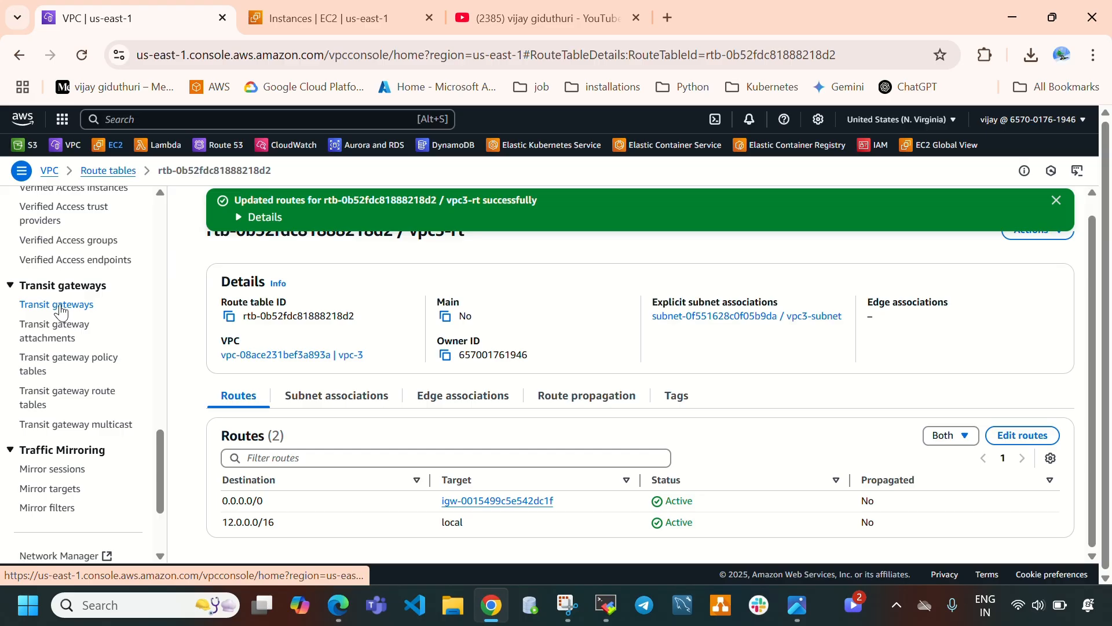
right_click(61, 311)
click(144, 259)
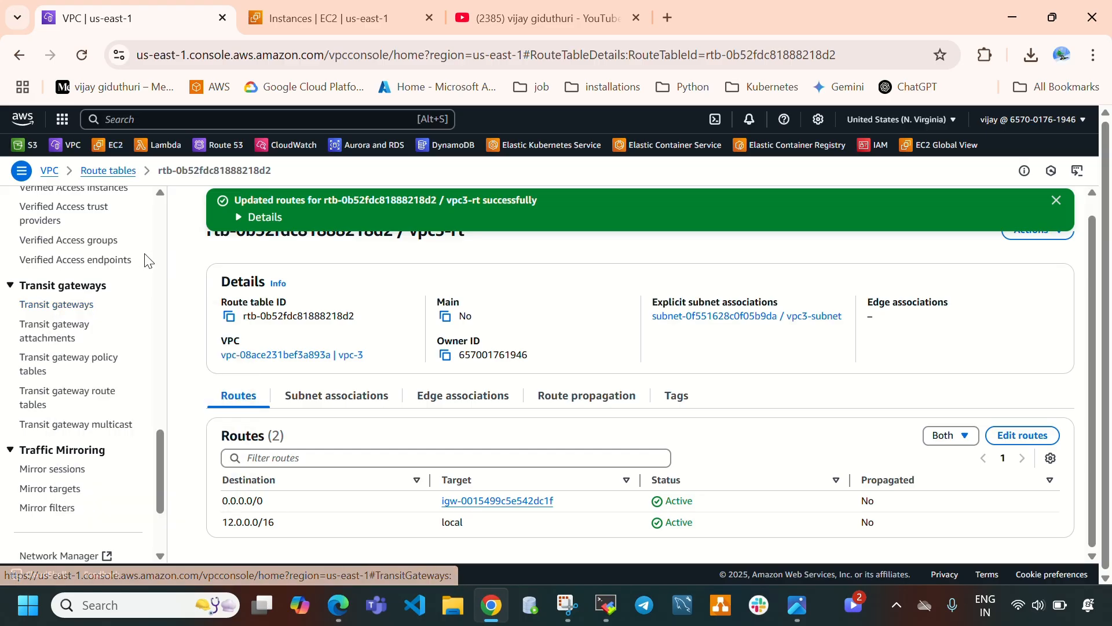
click(79, 310)
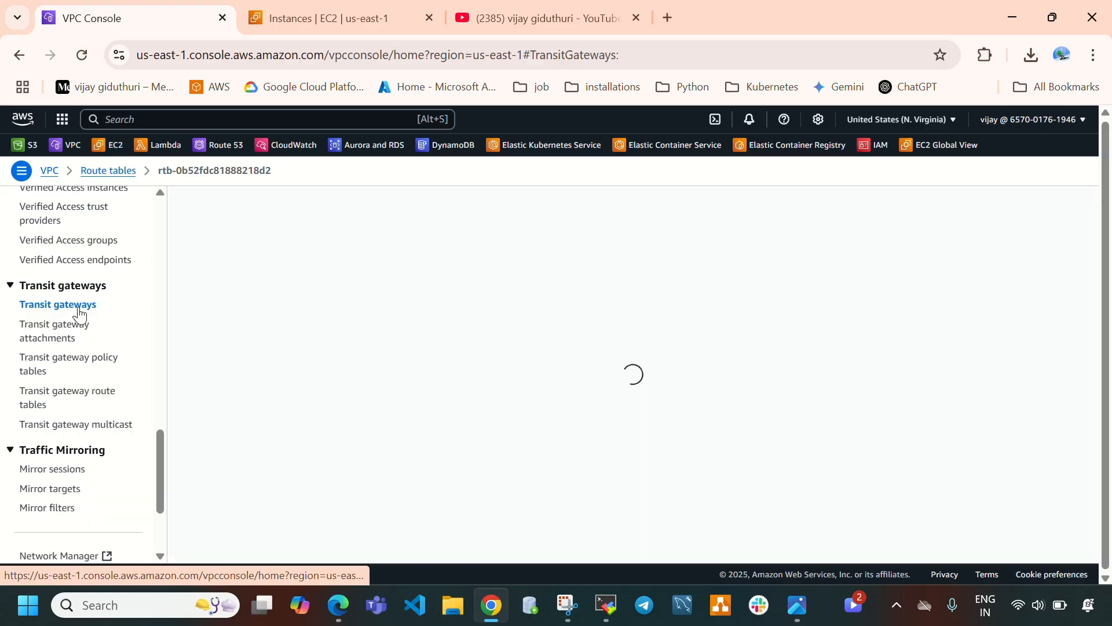
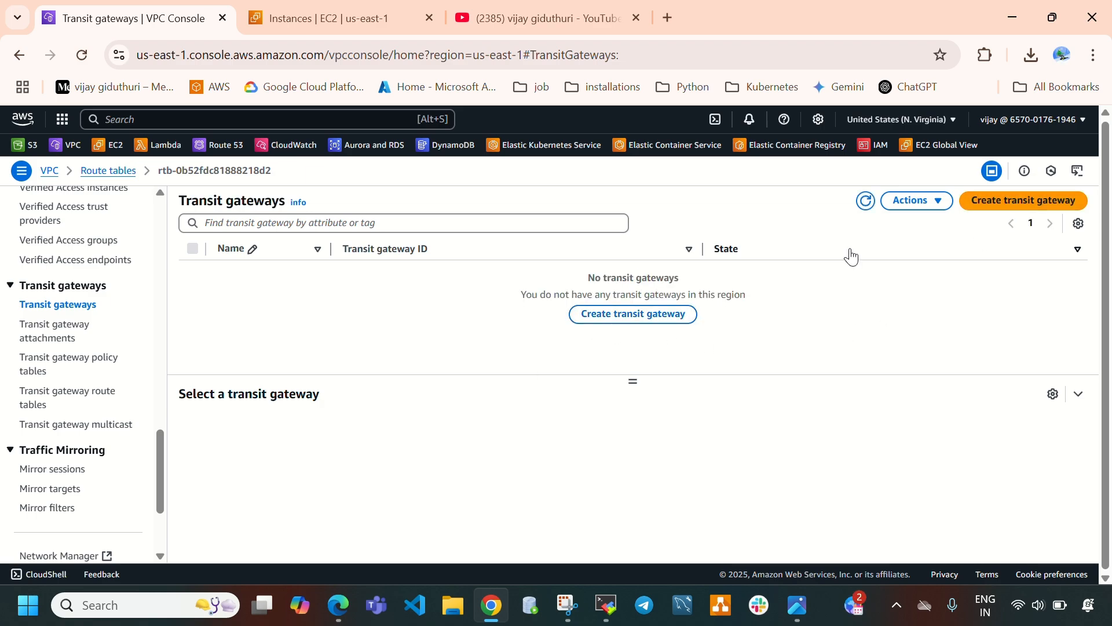
Start creating a transit gateway and set its name tag to Main-TGW.
click(1020, 213)
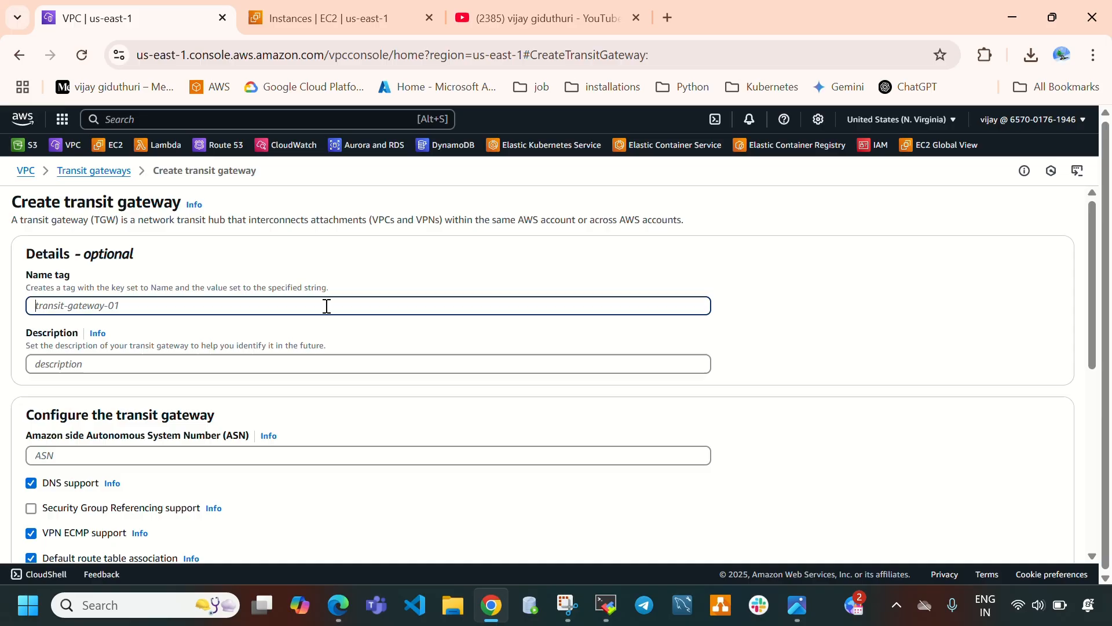
text(Main-TGW)
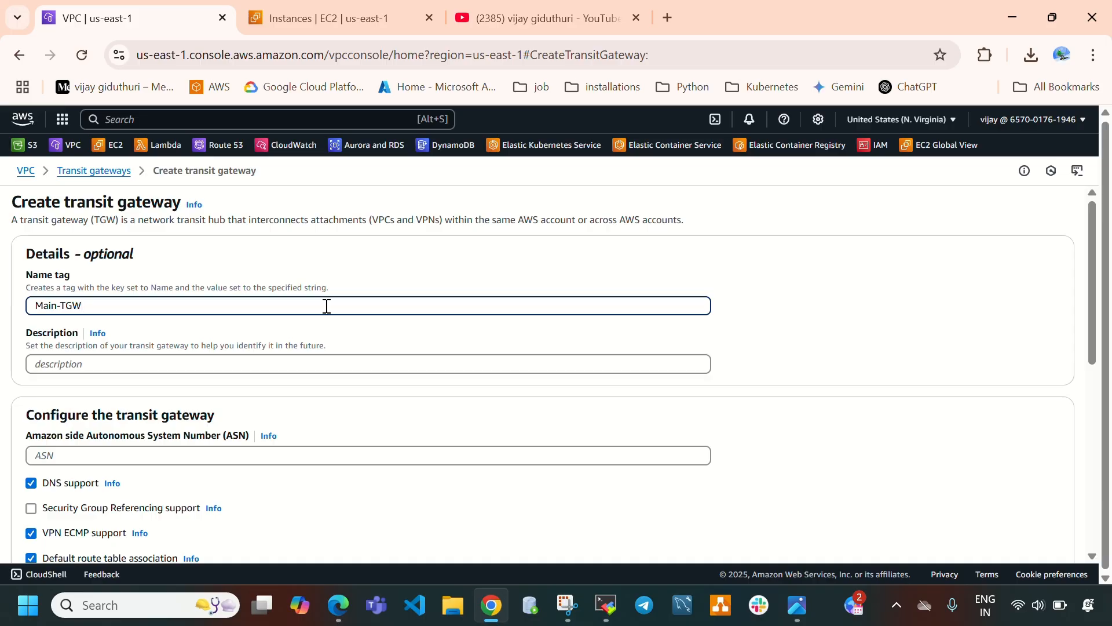
Review the transit gateway's description, ASN, support options, cross-account sharing, CIDR block and tag settings.
click(161, 364)
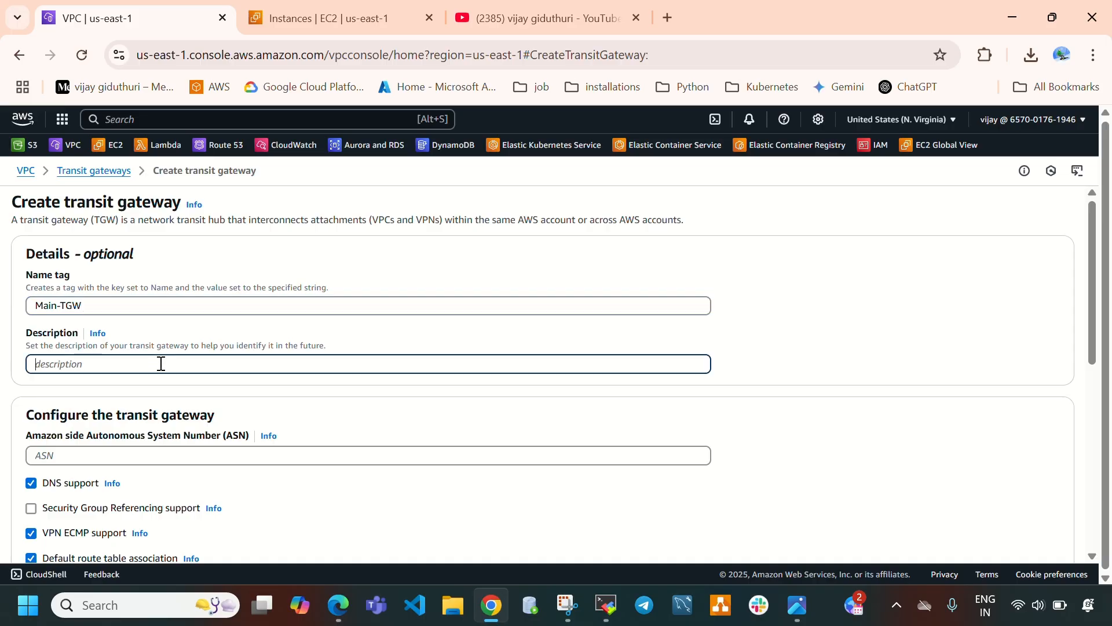
scroll(371, 399, down, 2)
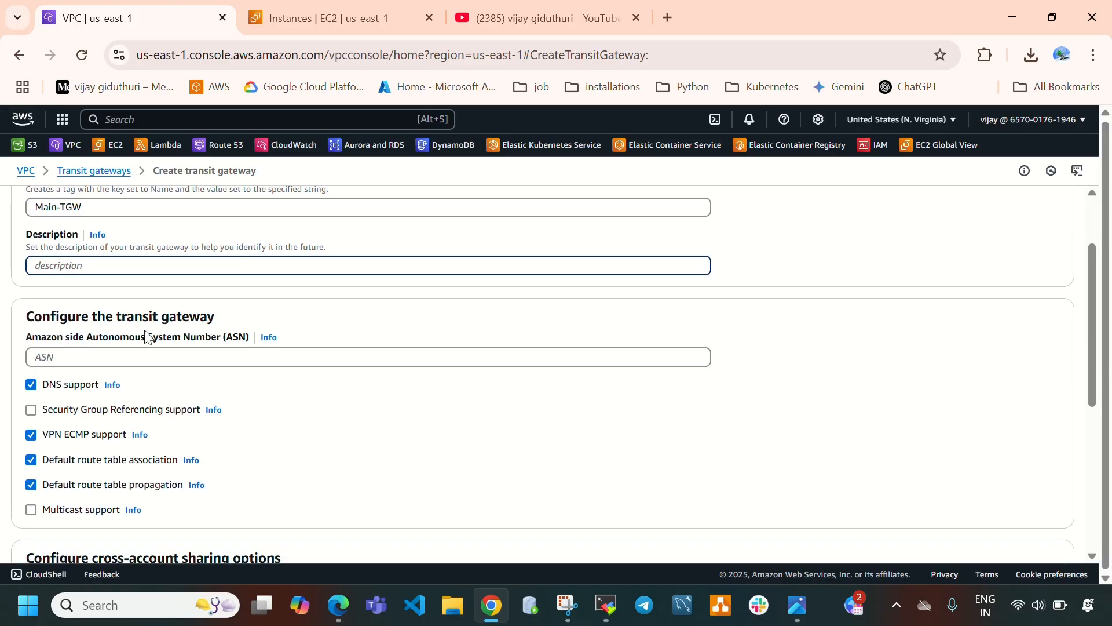
drag(108, 338, 212, 339)
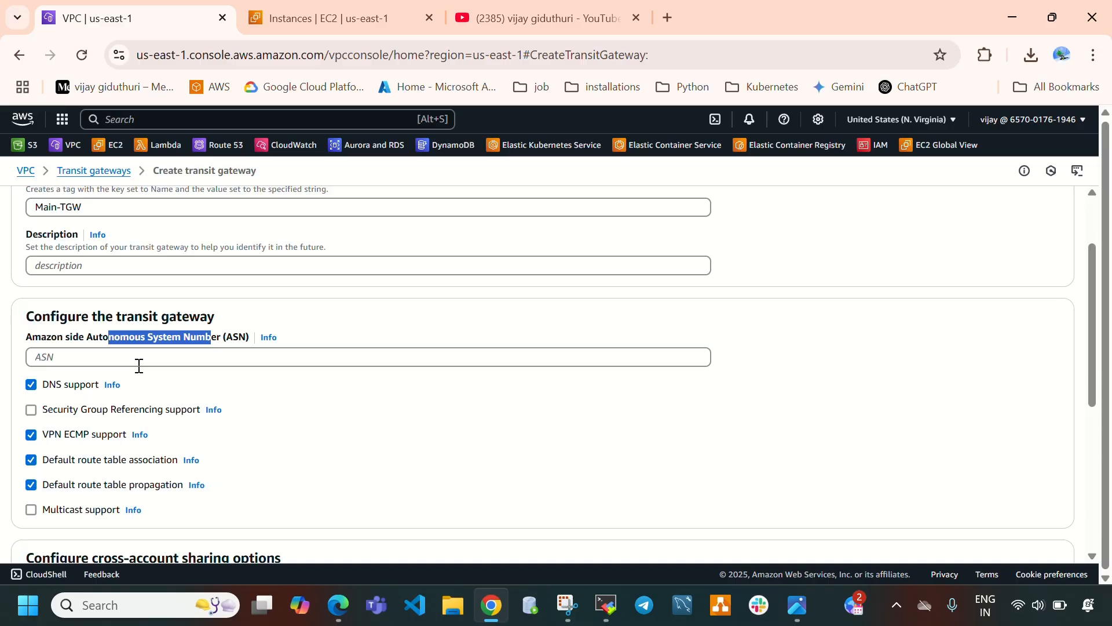
click(81, 358)
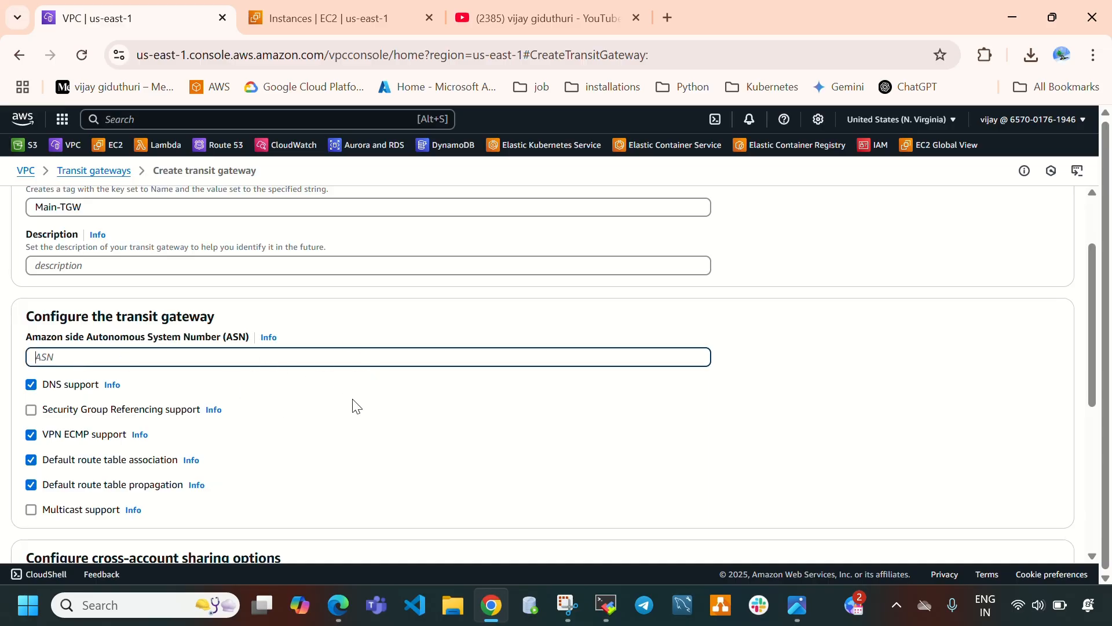
scroll(357, 407, down, 2)
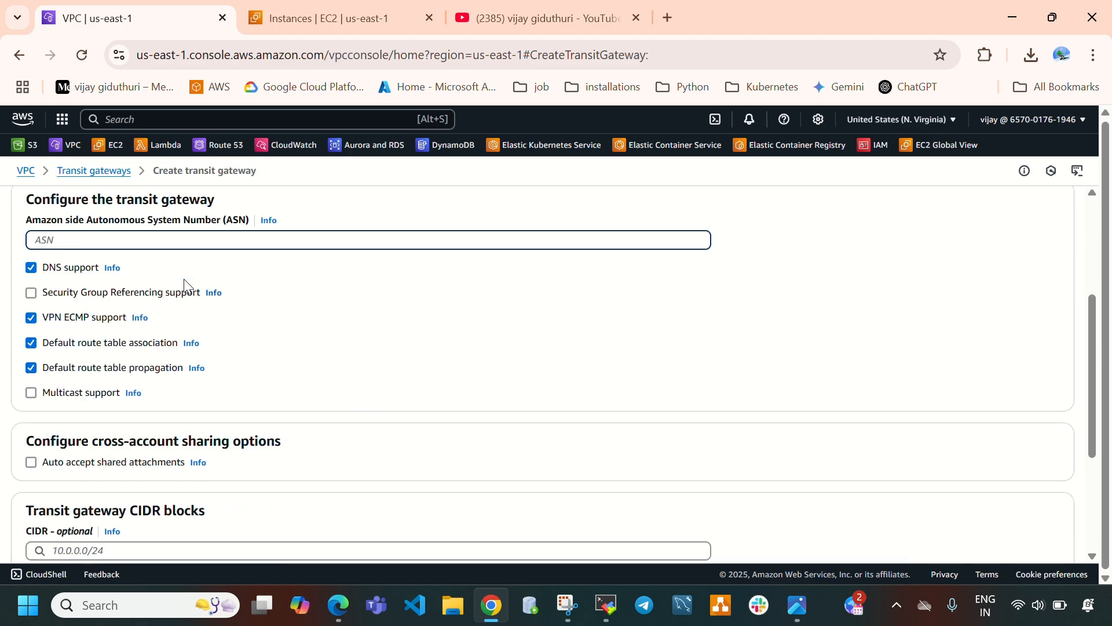
scroll(344, 361, down, 2)
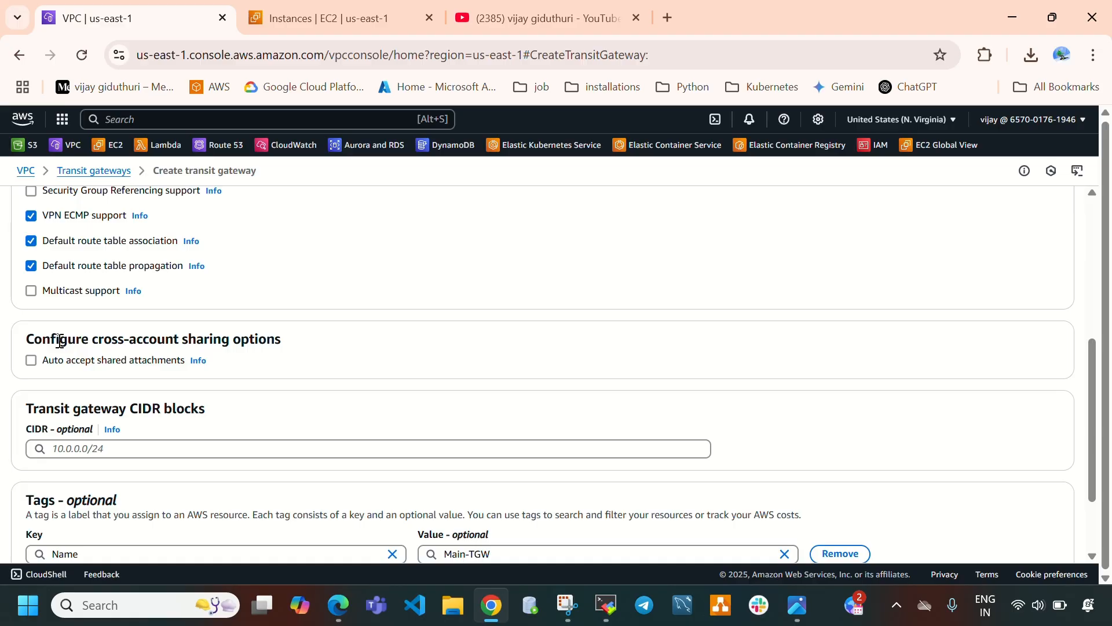
drag(60, 341, 398, 346)
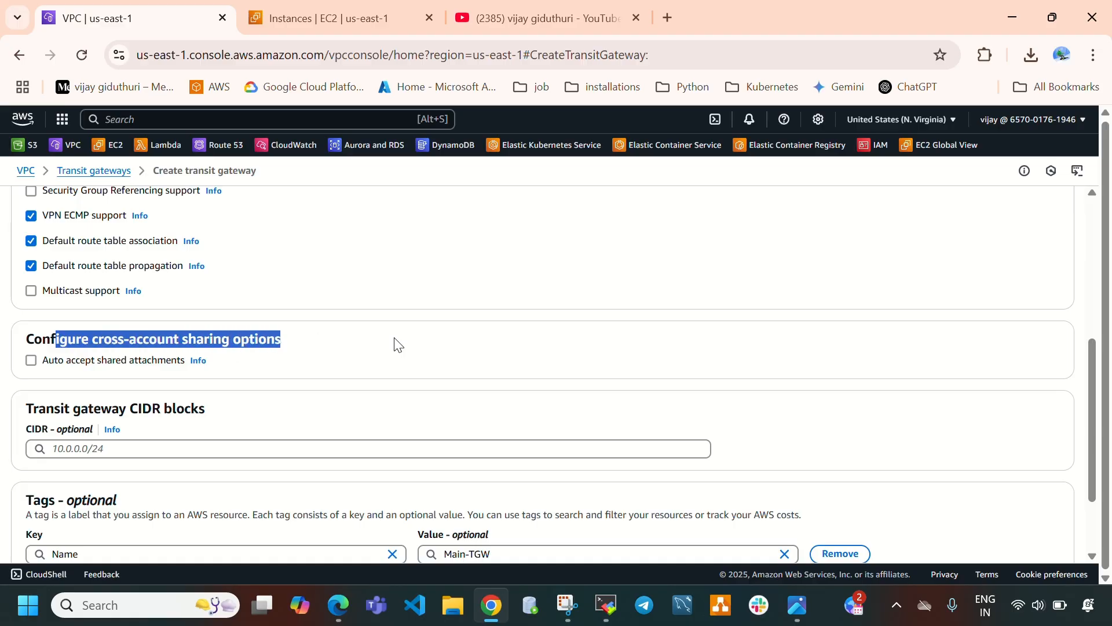
scroll(397, 346, up, 2)
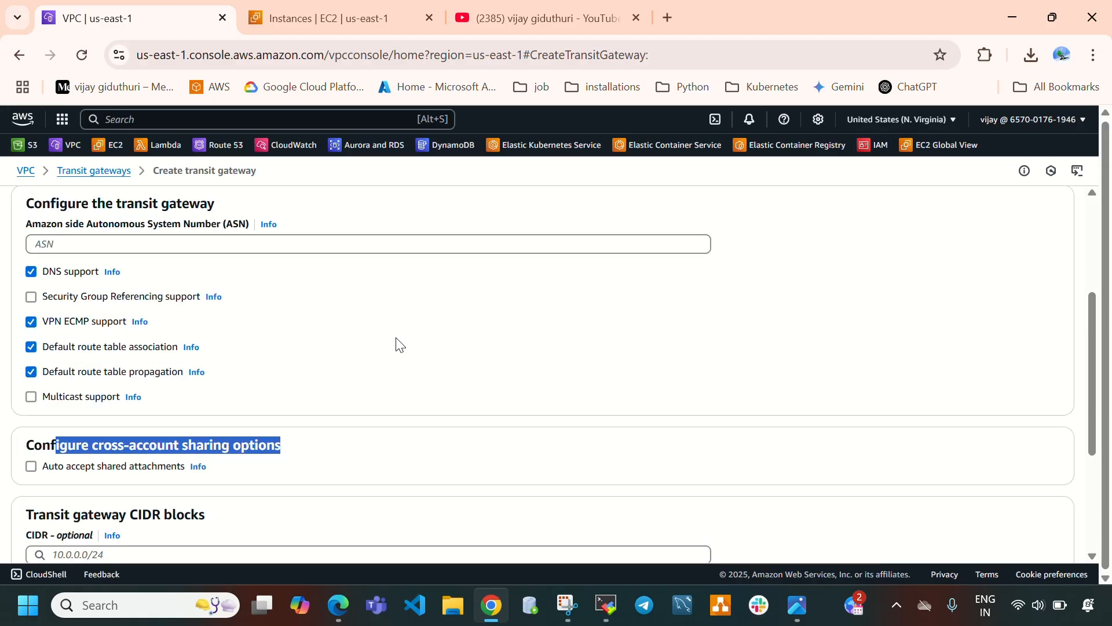
click(31, 467)
click(443, 434)
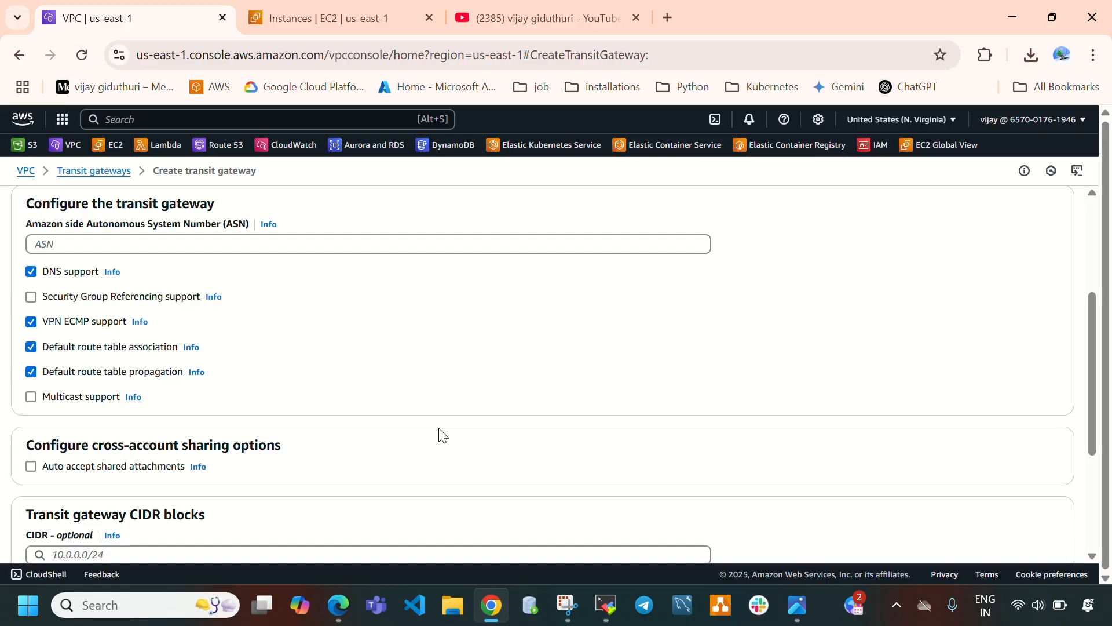
scroll(429, 405, up, 1)
scroll(426, 402, down, 4)
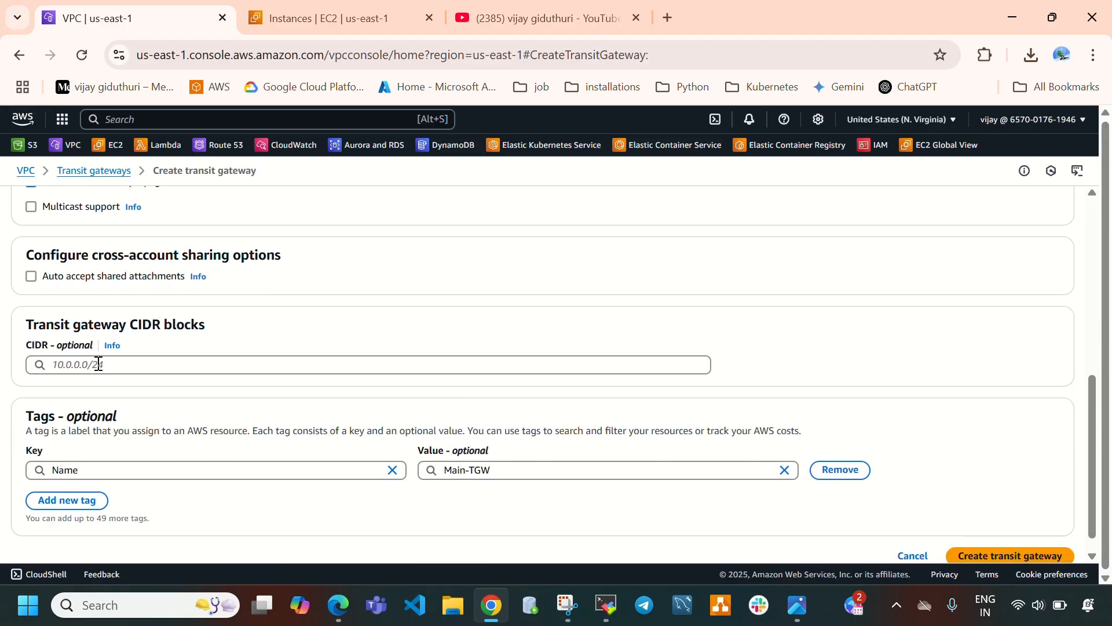
click(99, 364)
click(412, 316)
scroll(511, 358, down, 1)
scroll(670, 338, up, 1)
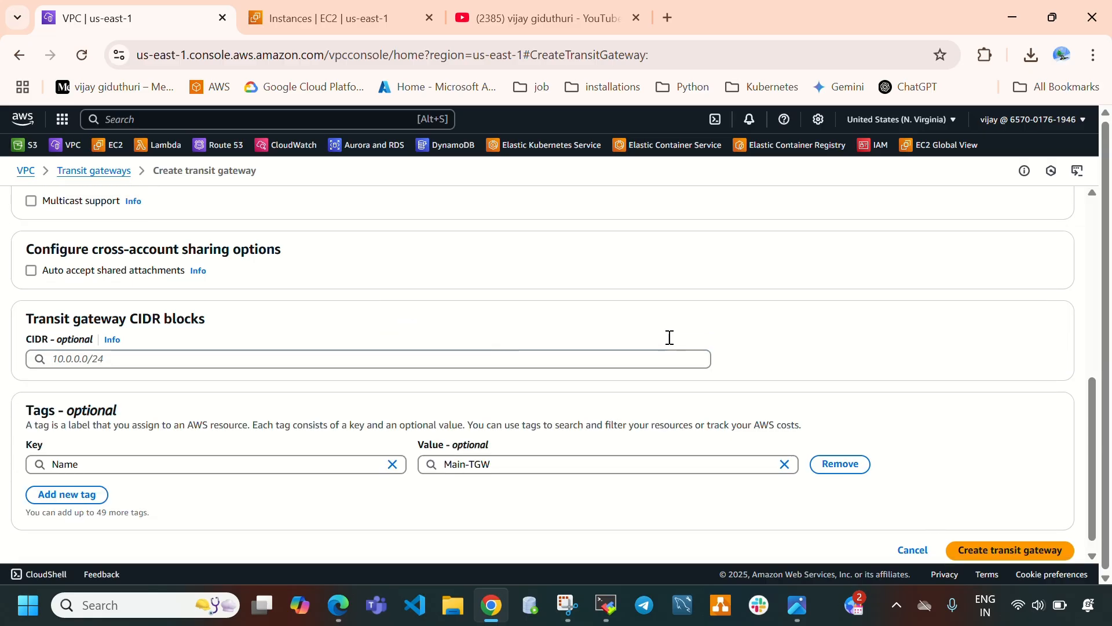
scroll(670, 338, up, 10)
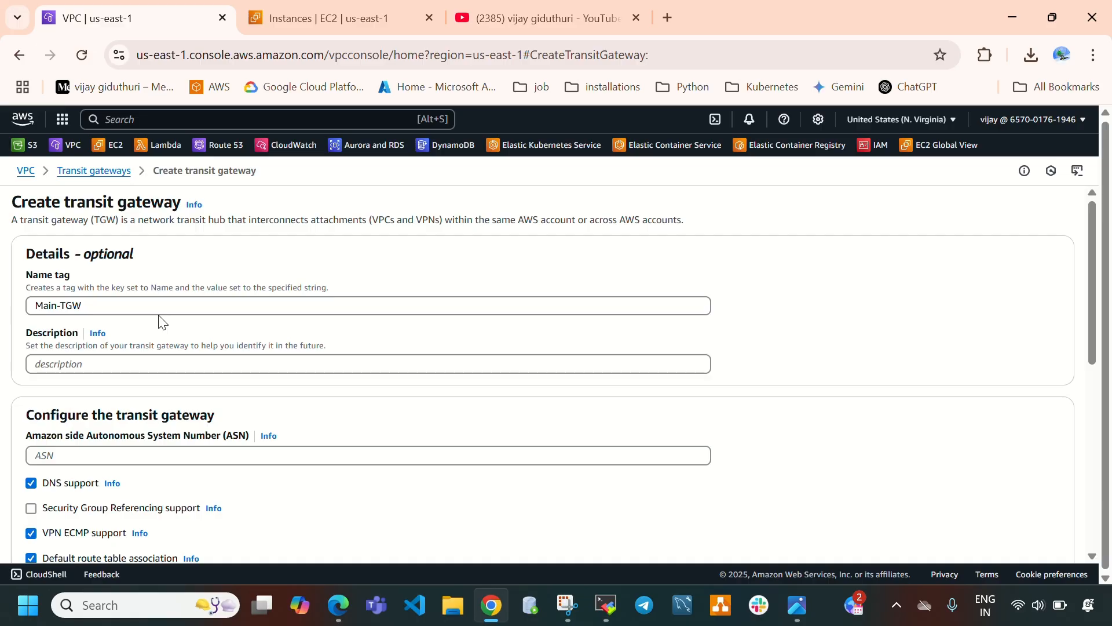
drag(102, 304, 3, 300)
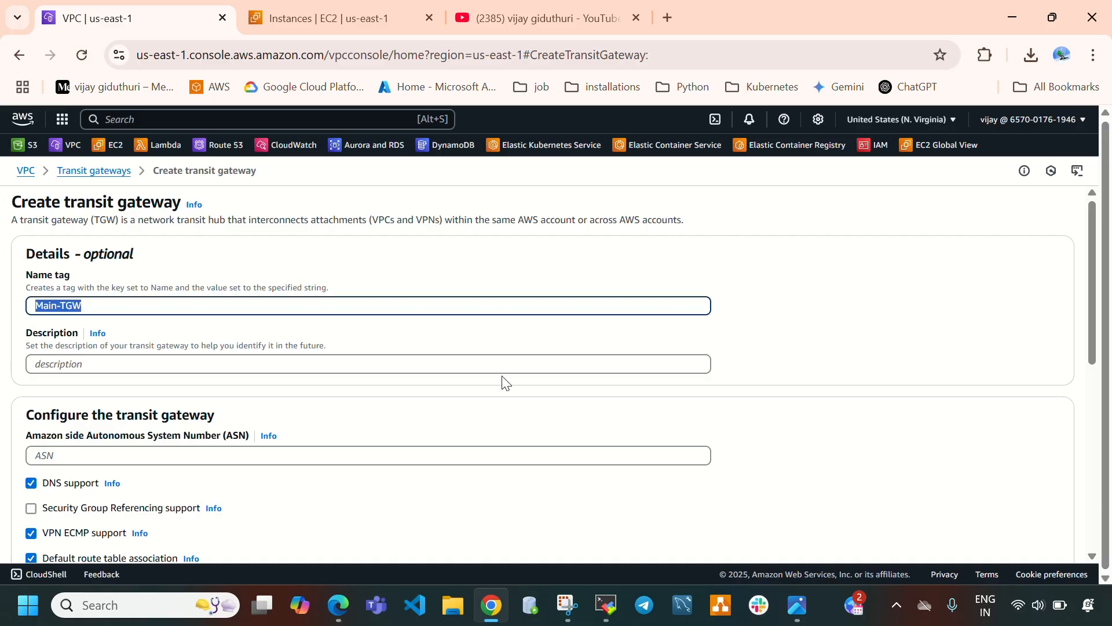
scroll(505, 383, down, 1)
scroll(576, 330, down, 1)
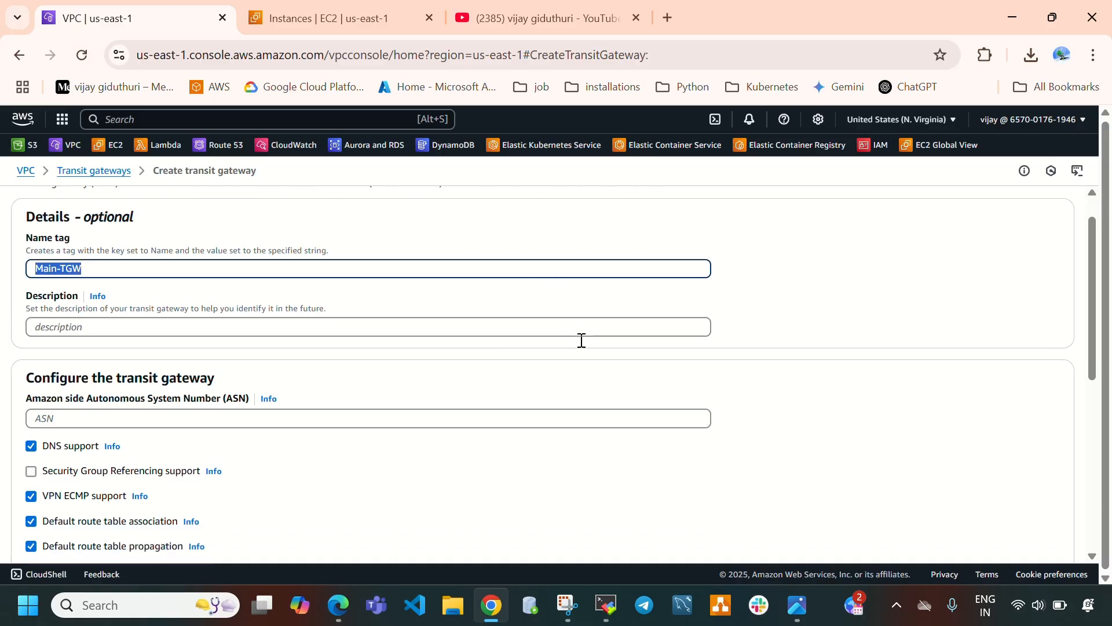
scroll(581, 340, down, 10)
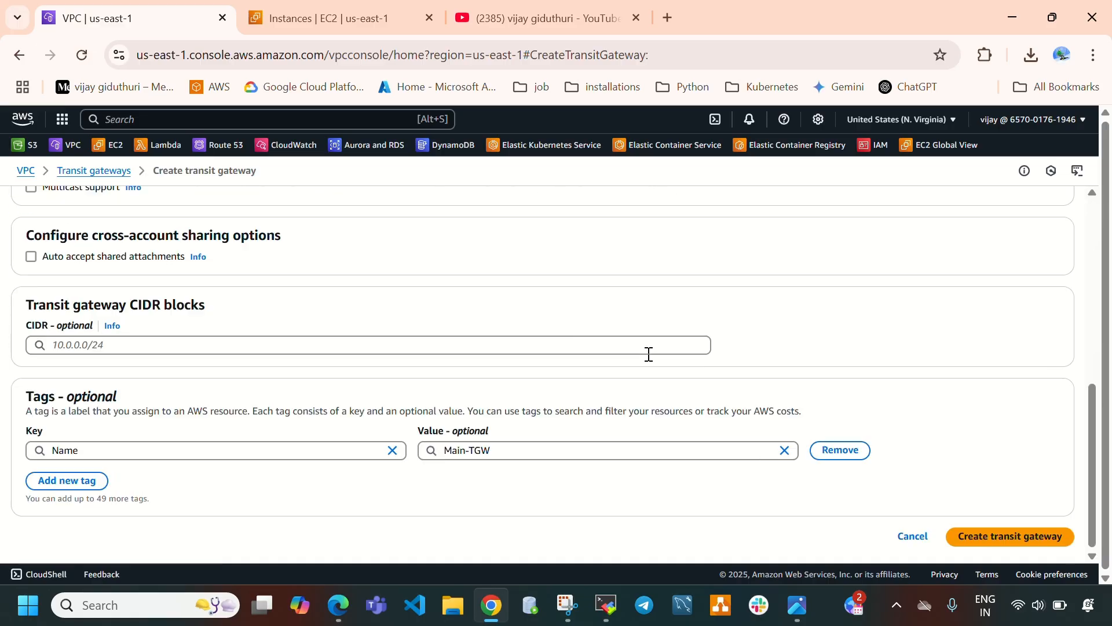
Create the transit gateway with the default settings and refresh the list to check its state.
click(994, 539)
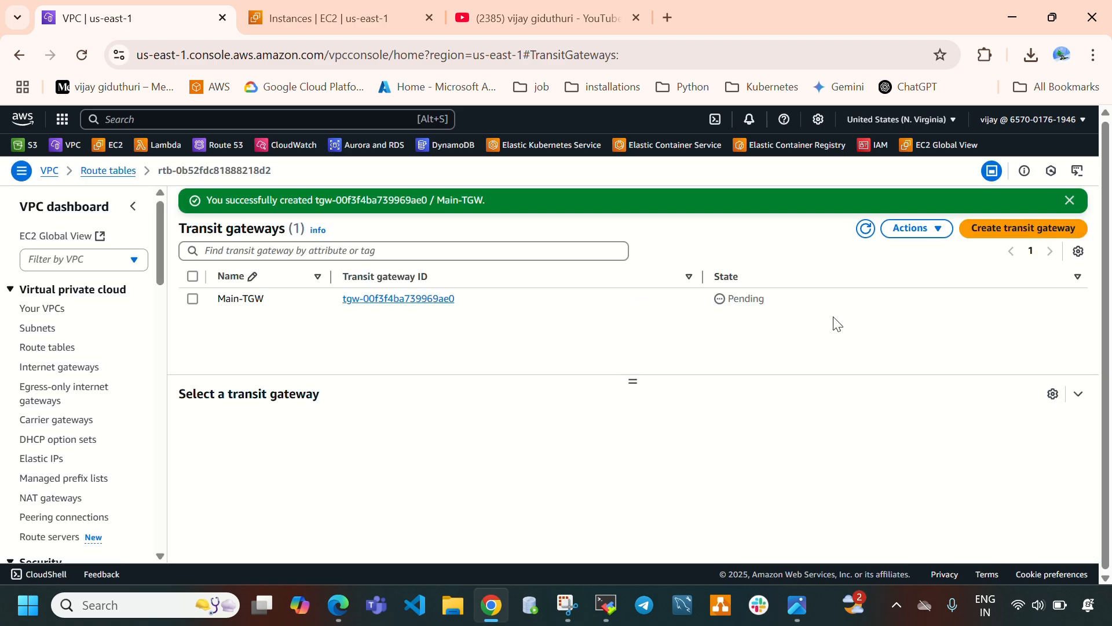
drag(768, 301, 728, 295)
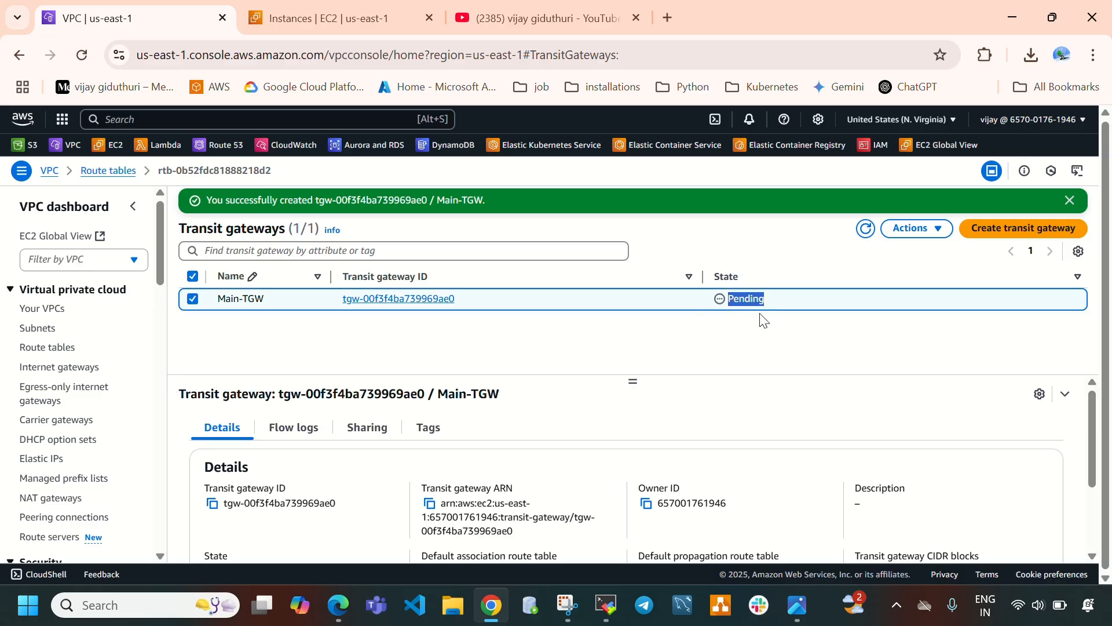
click(865, 229)
double_click(736, 302)
scroll(23, 442, down, 10)
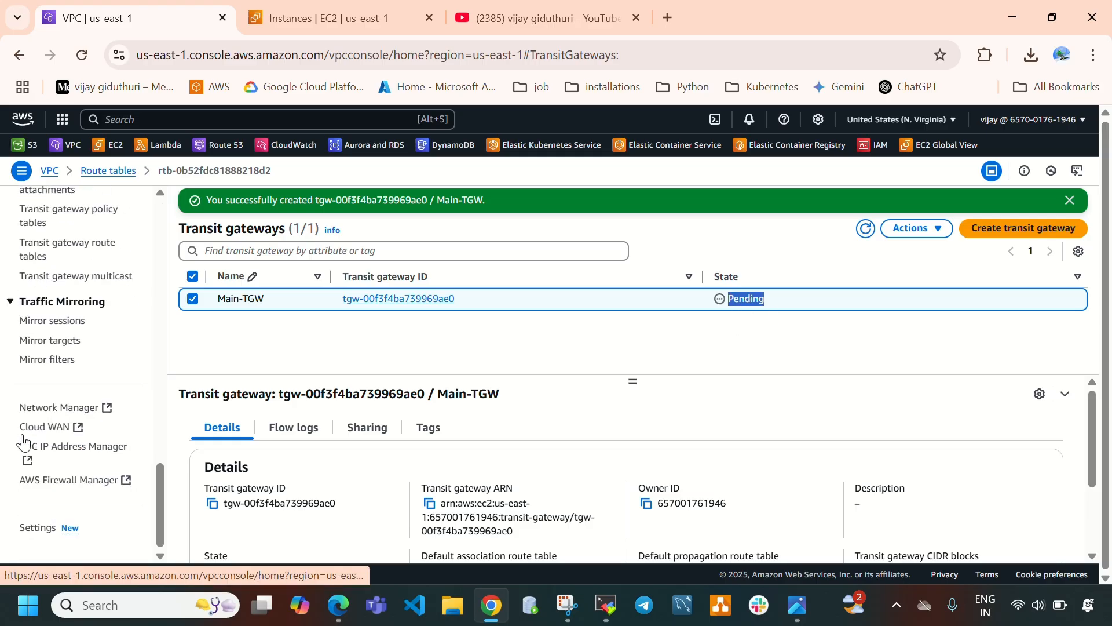
scroll(23, 442, up, 3)
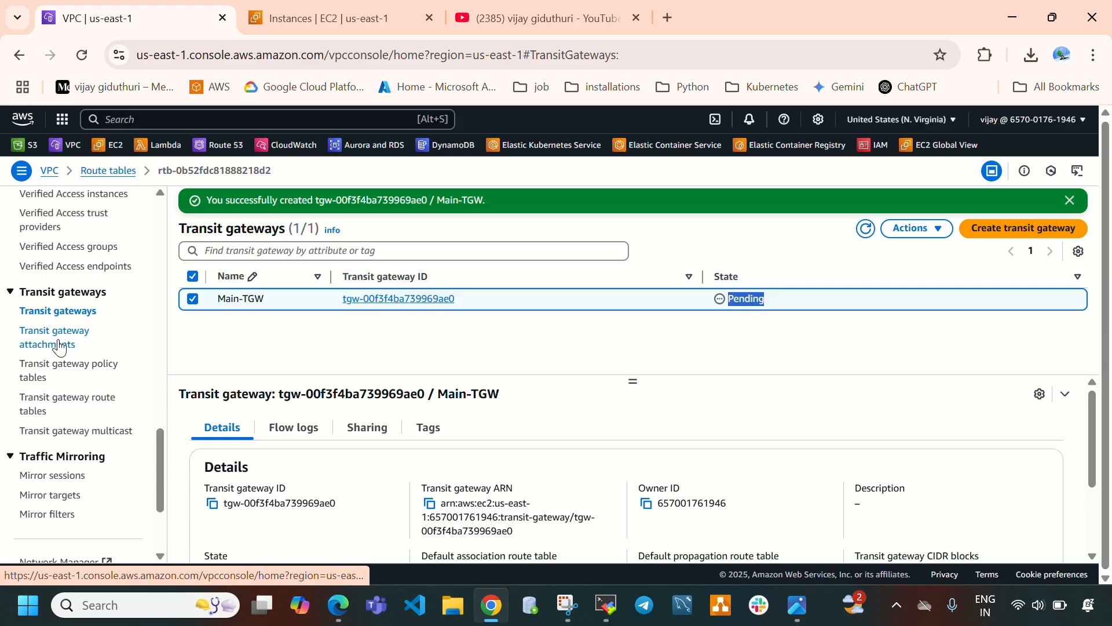
click(798, 604)
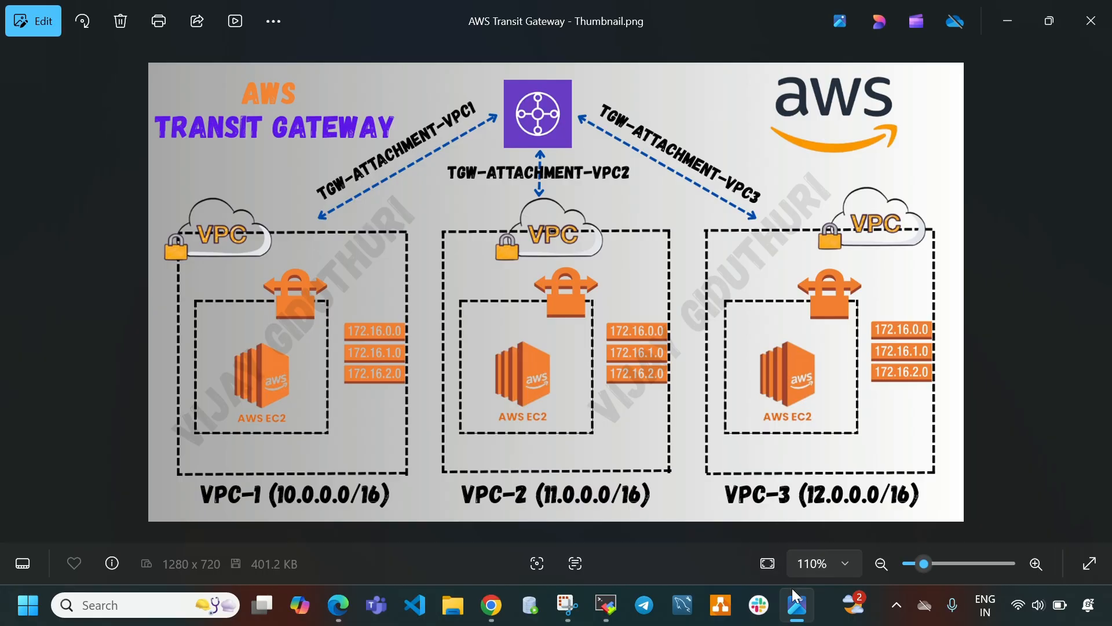
click(797, 604)
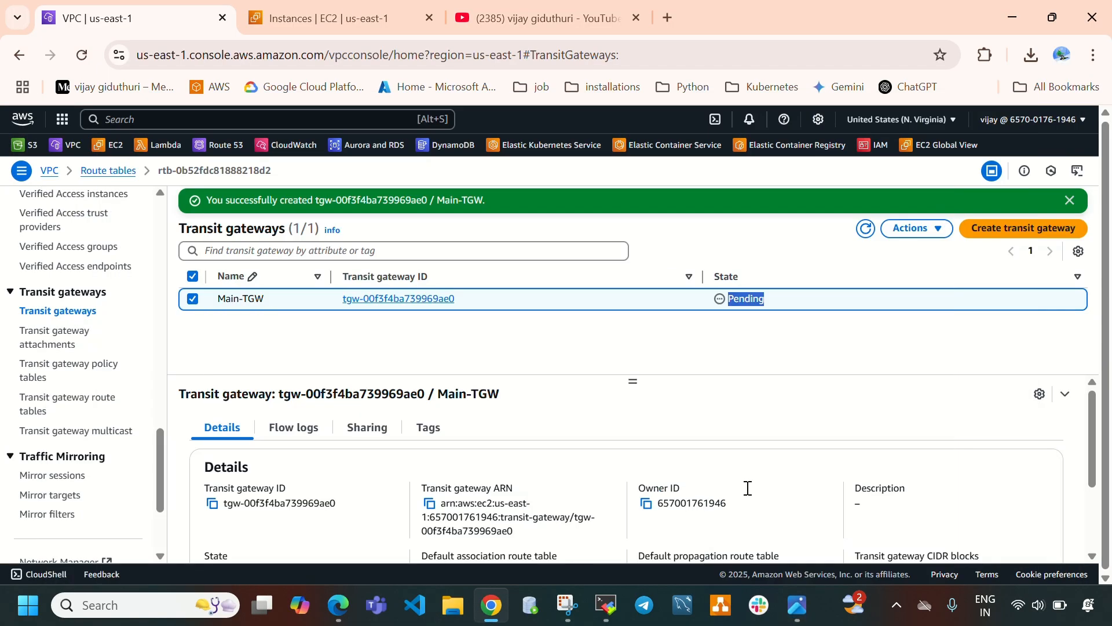
click(866, 238)
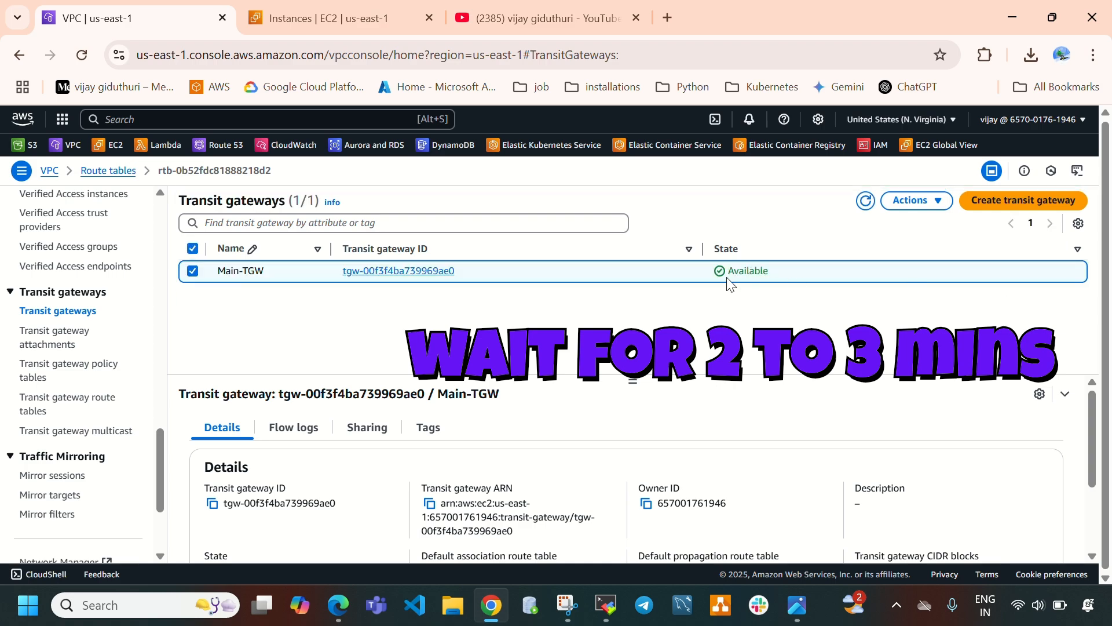
drag(729, 271, 768, 267)
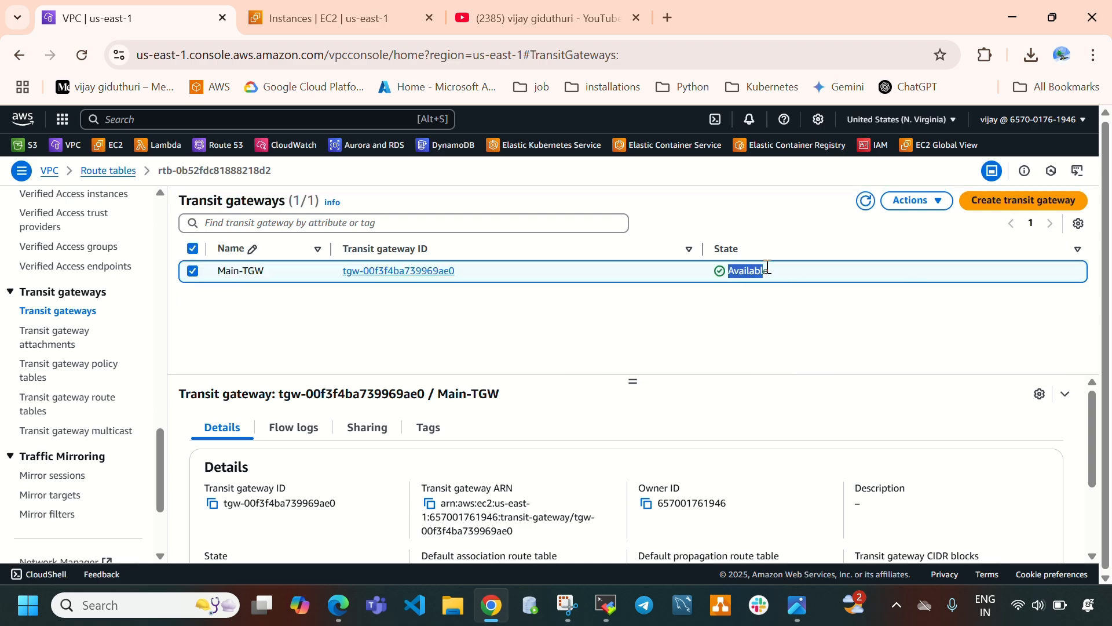
click(798, 605)
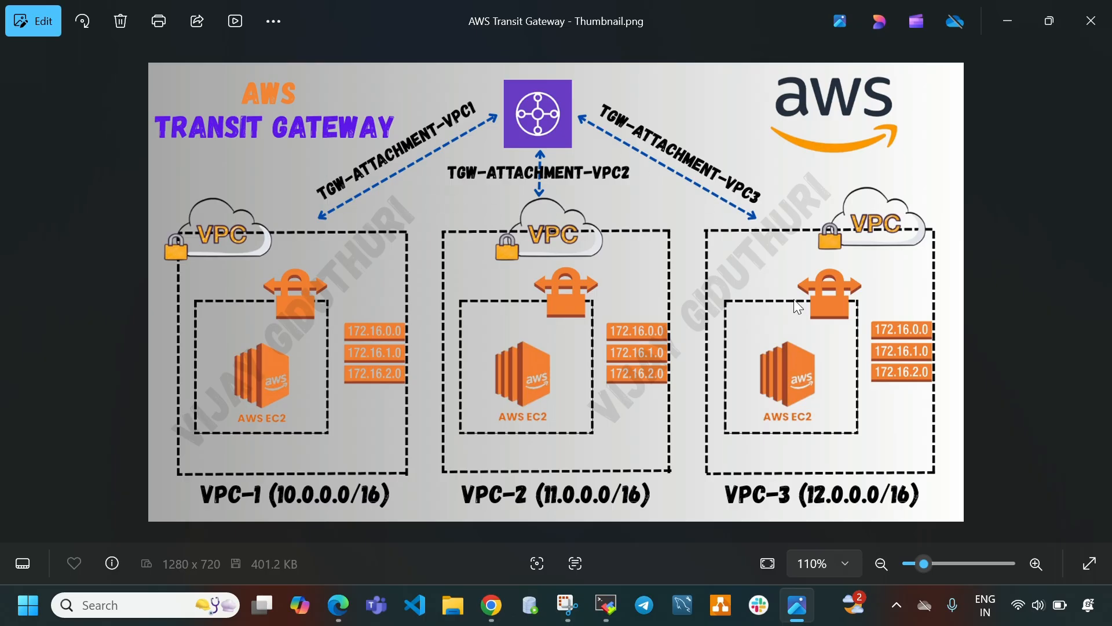
click(805, 610)
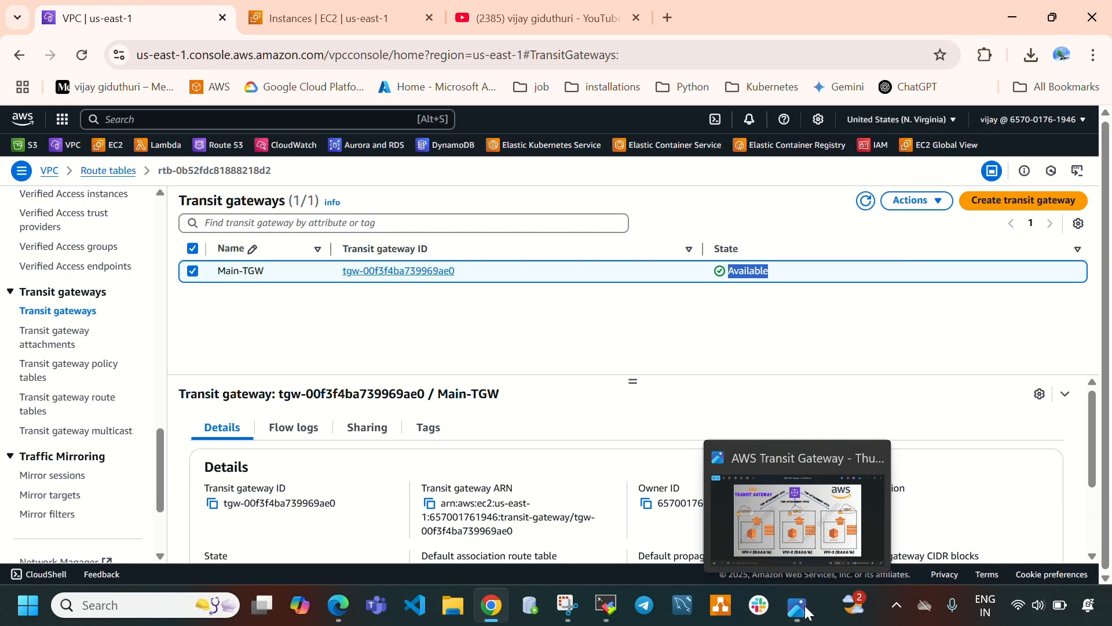
Open the transit gateway attachments page and start creating a new attachment.
click(62, 347)
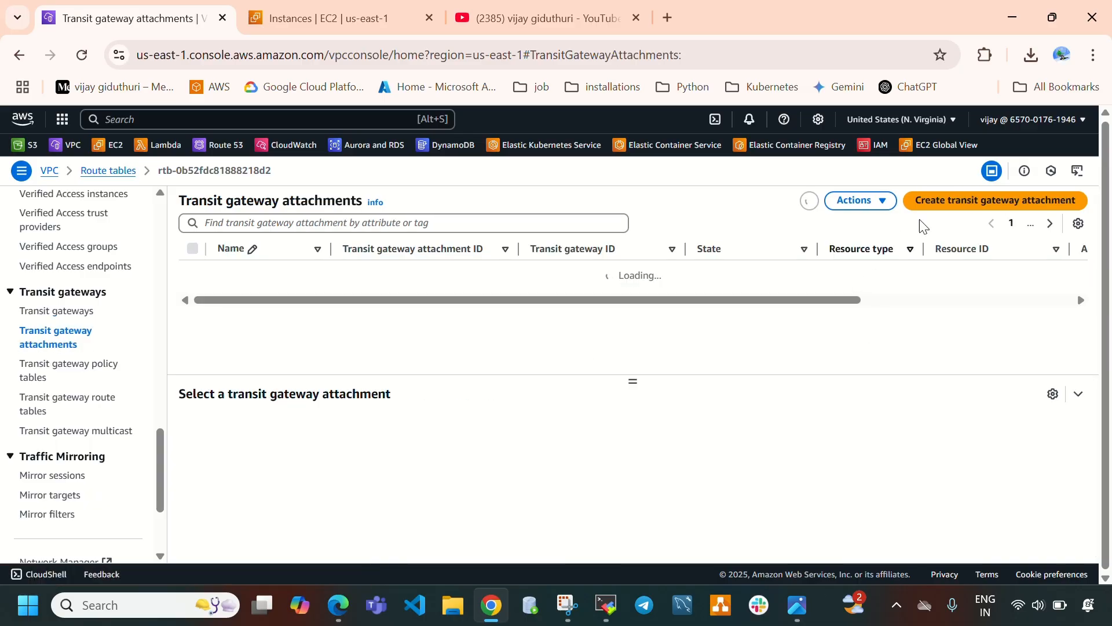
click(965, 201)
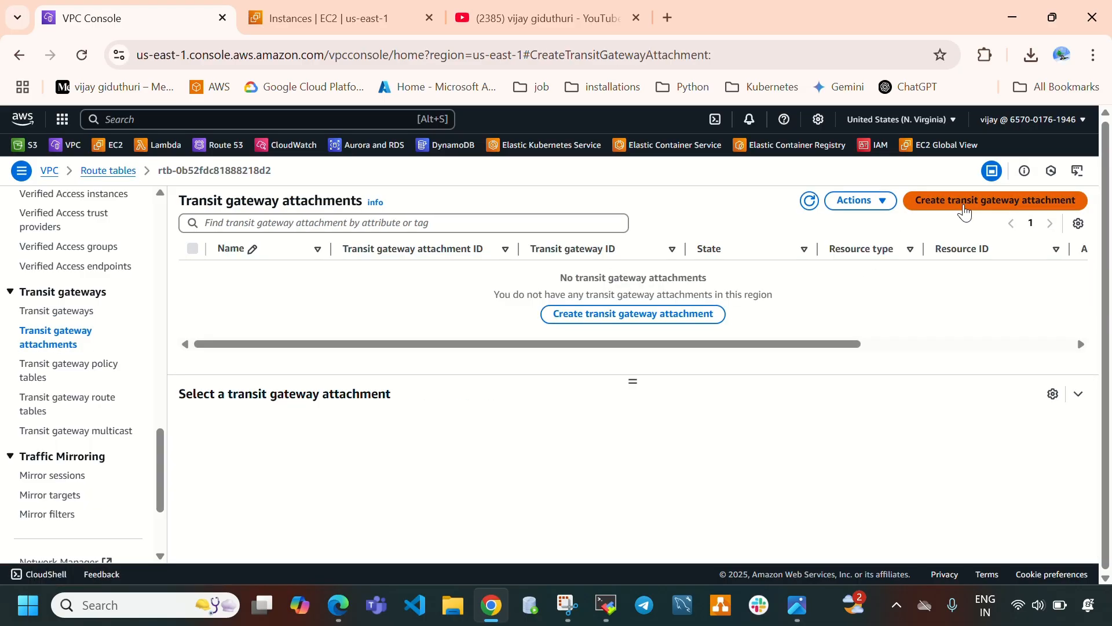
Switch to the AWS TGW Docs PDF and read through the VPC, EC2 and transit gateway instructions.
click(339, 605)
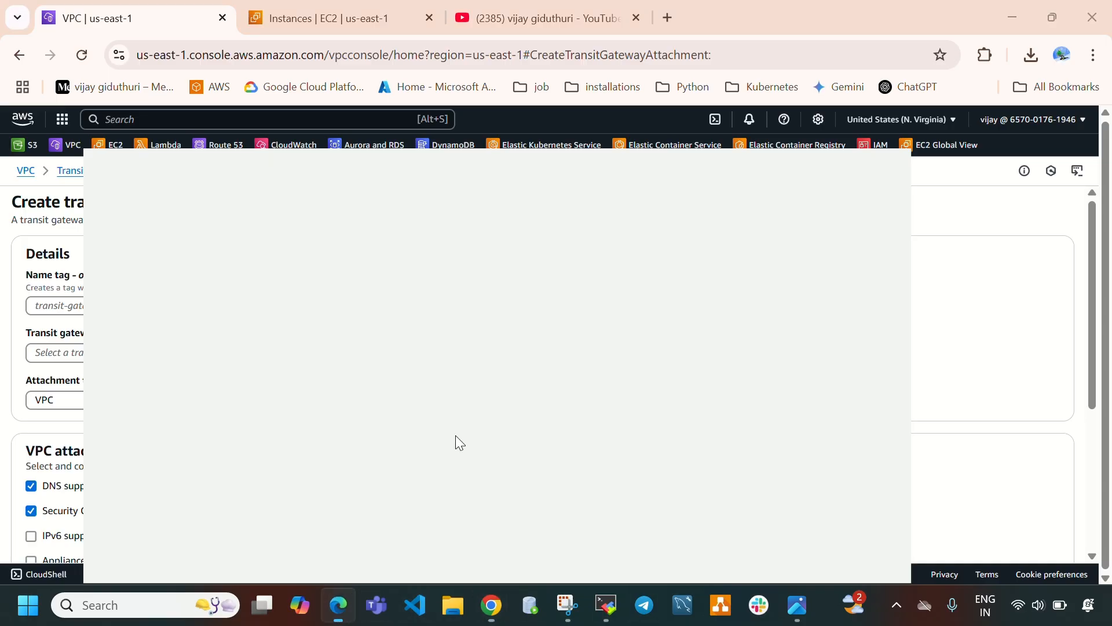
scroll(288, 366, down, 3)
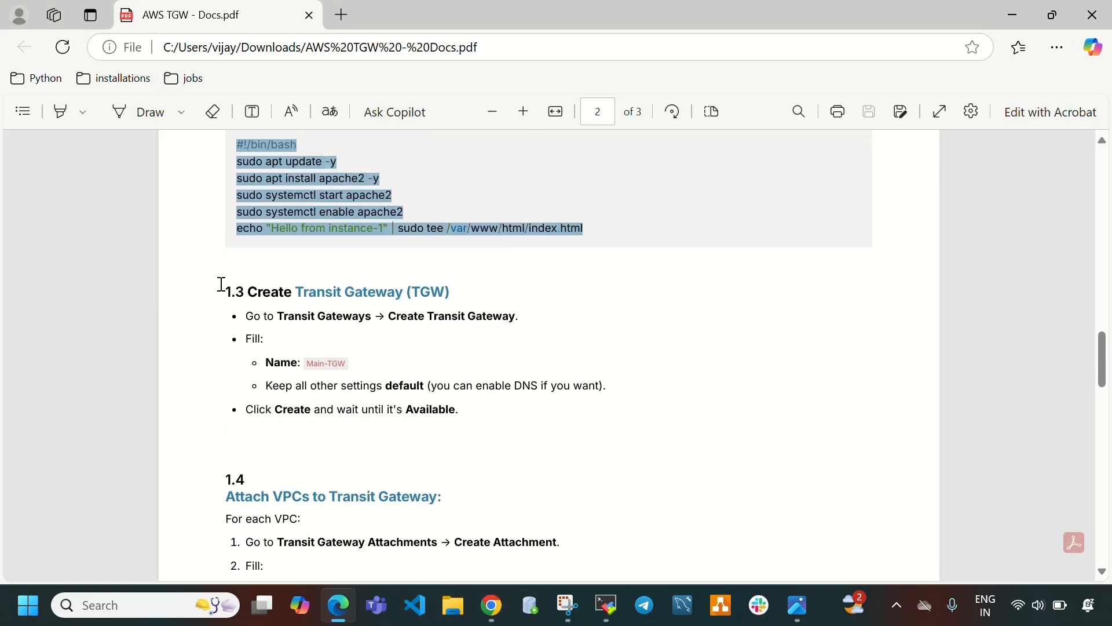
scroll(280, 315, up, 10)
scroll(385, 321, up, 2)
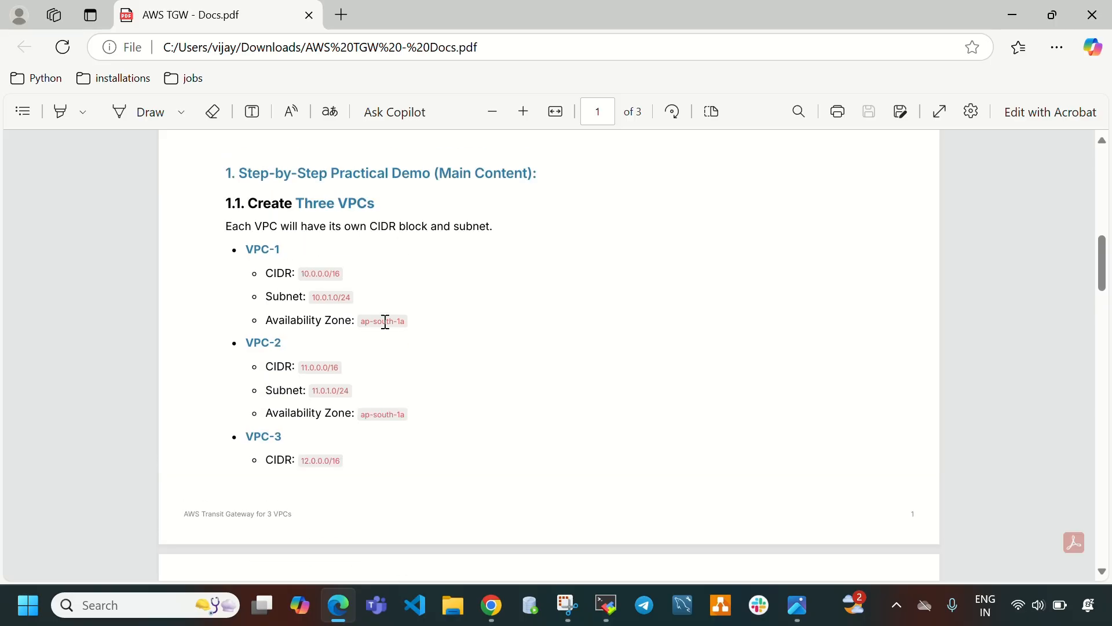
scroll(384, 321, down, 10)
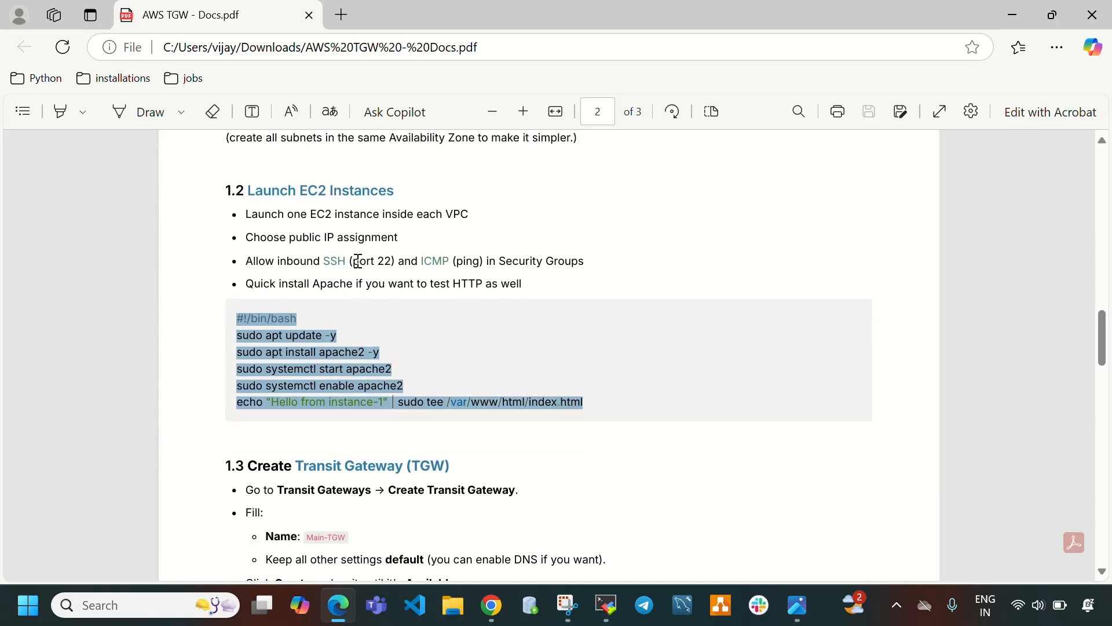
scroll(521, 267, down, 3)
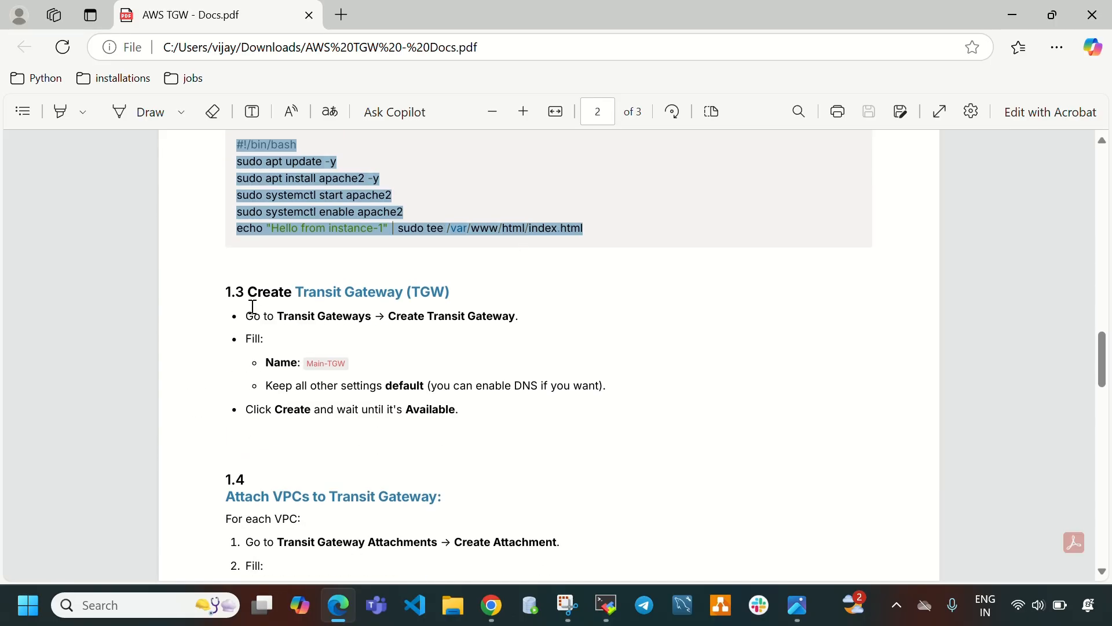
Read the transit gateway and attachment sections of the docs PDF and copy the attachment name TGW-Attachment-VPC1.
drag(229, 292, 486, 412)
click(566, 452)
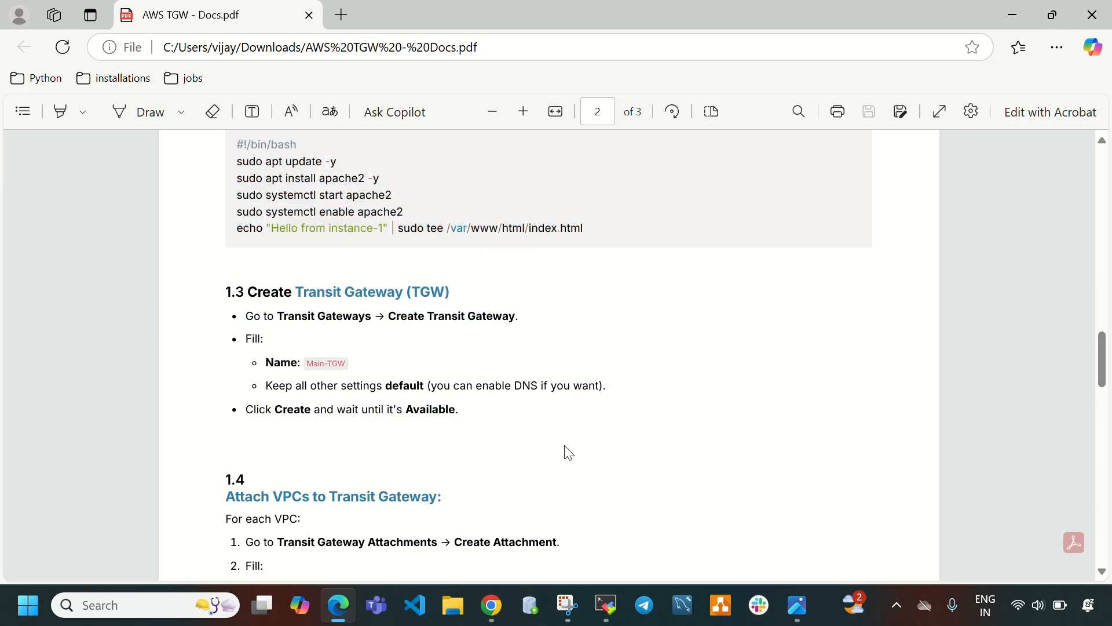
scroll(612, 463, down, 1)
scroll(611, 462, down, 3)
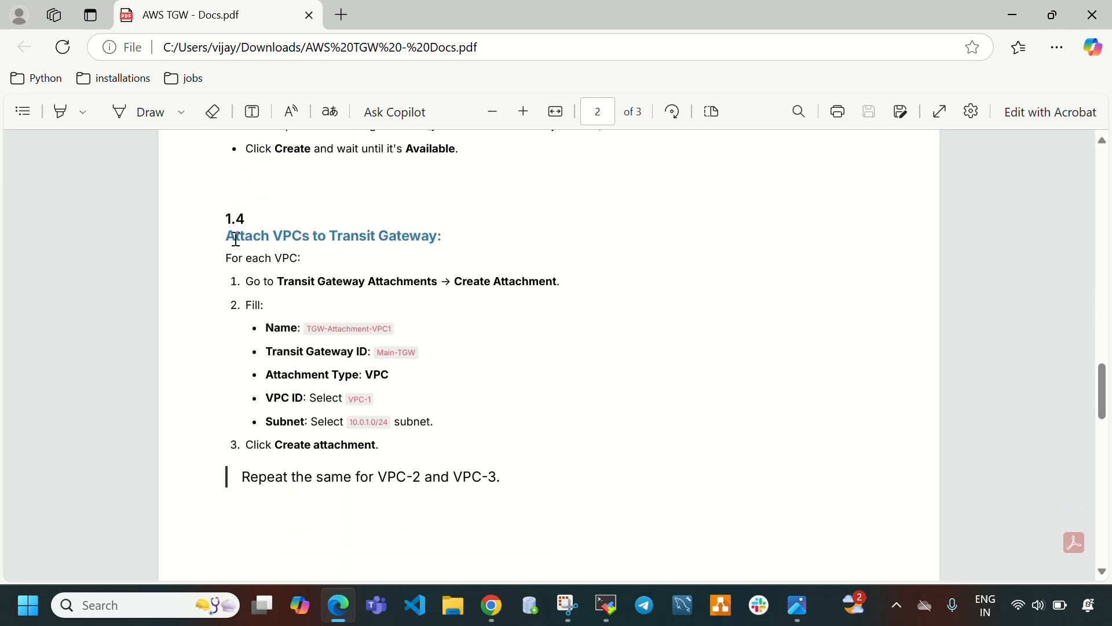
drag(231, 235, 417, 235)
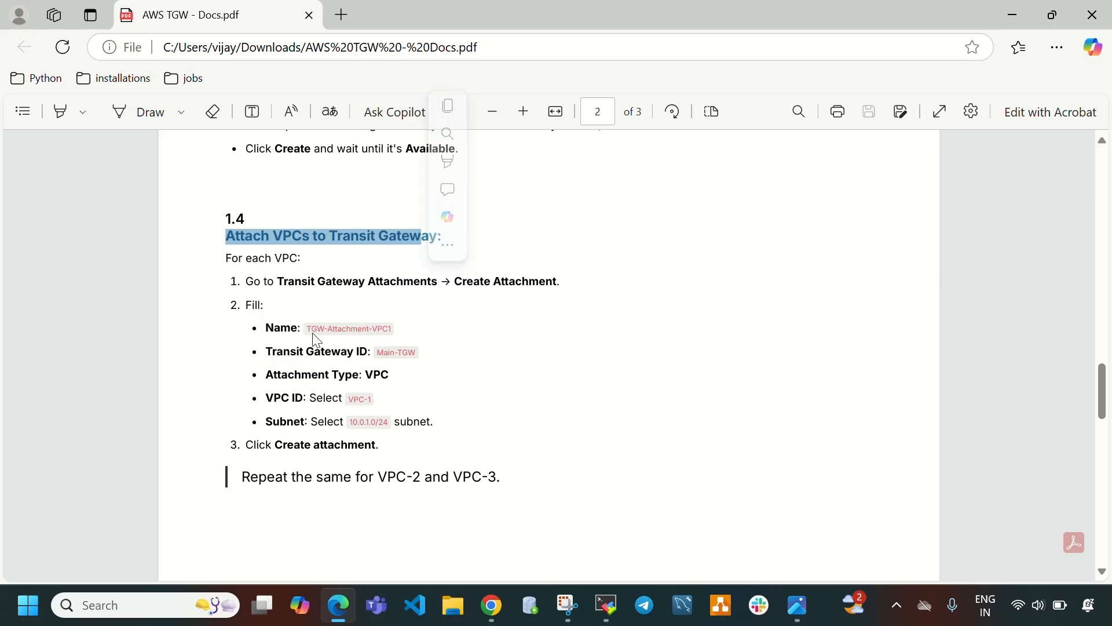
drag(307, 328, 398, 328)
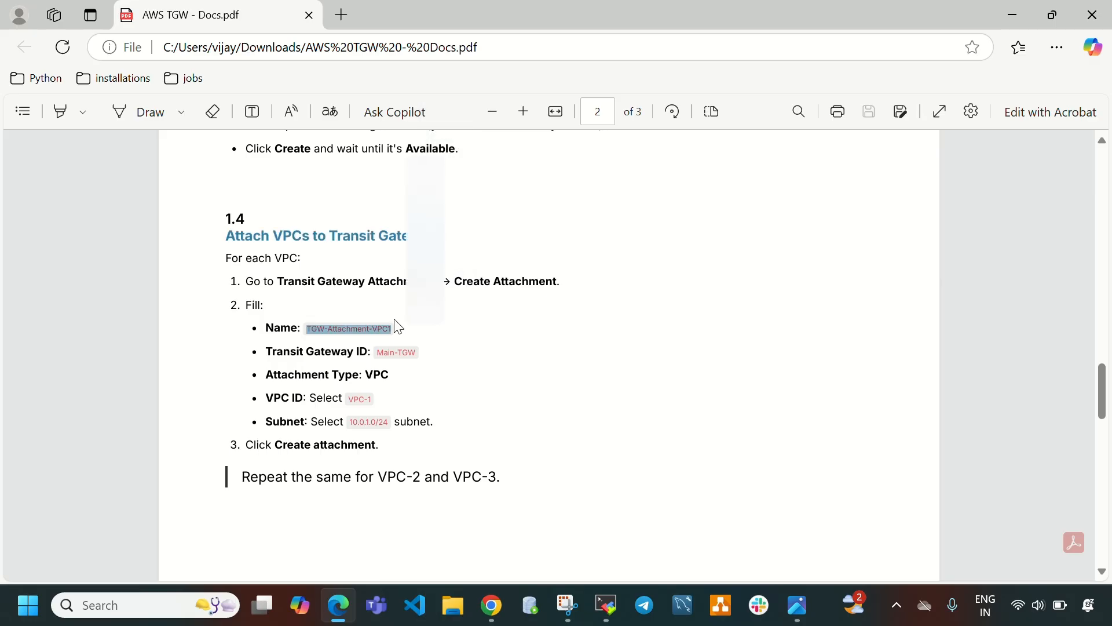
key(ctrl+c)
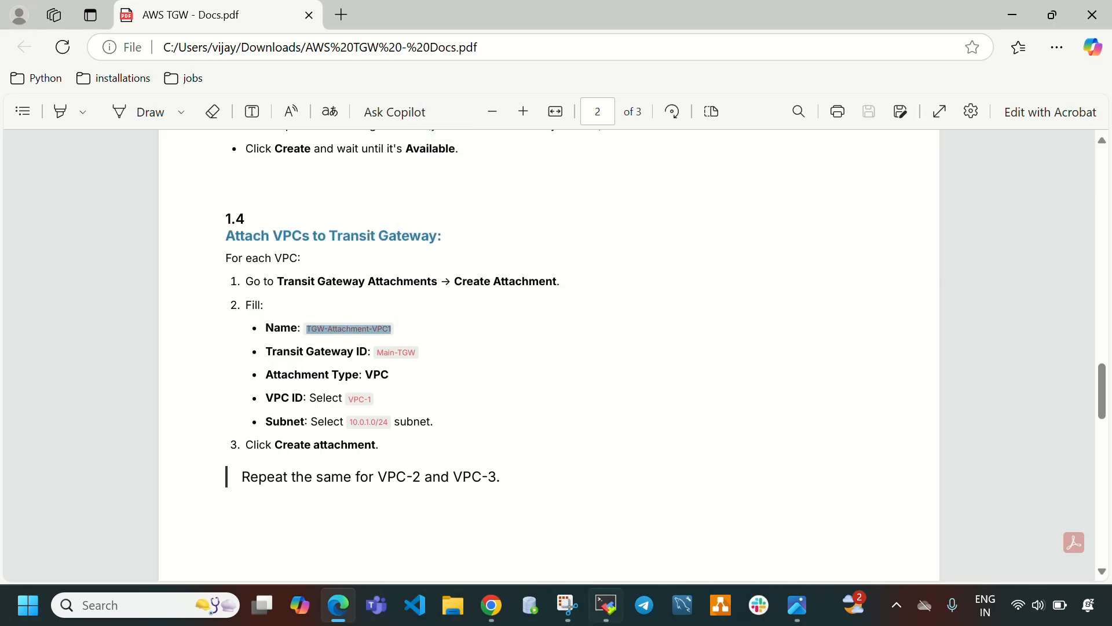
Back in the attachment form, paste and correct the name tag to TGW-Attachment-VPC1.
click(492, 604)
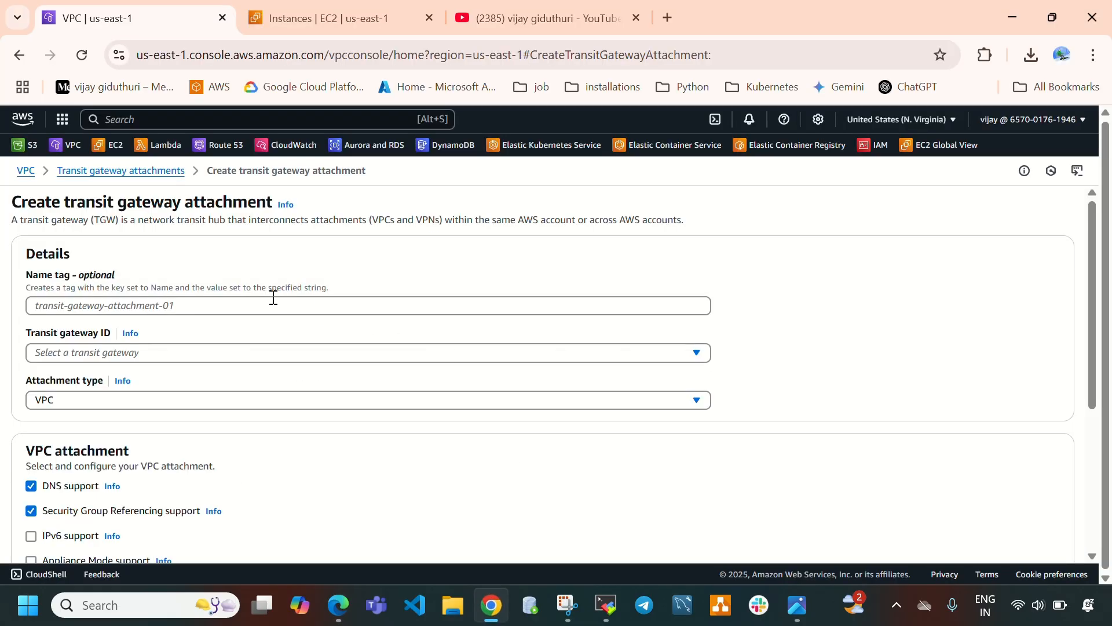
click(270, 300)
key(ctrl+v)
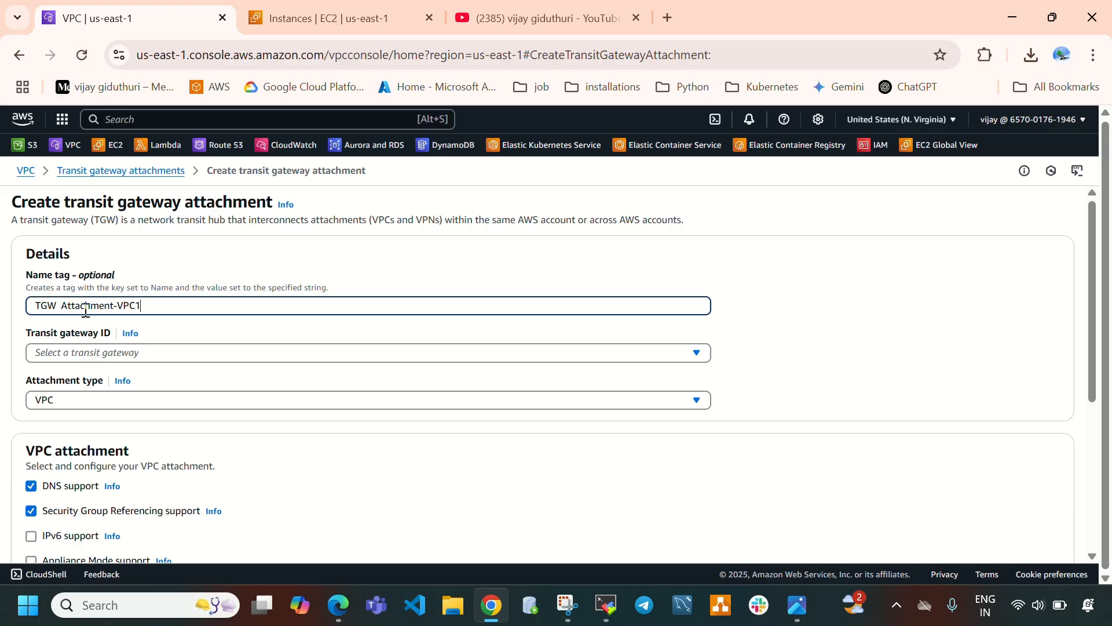
click(64, 305)
key(BackSpace)
key(BackSpace)
text(-)
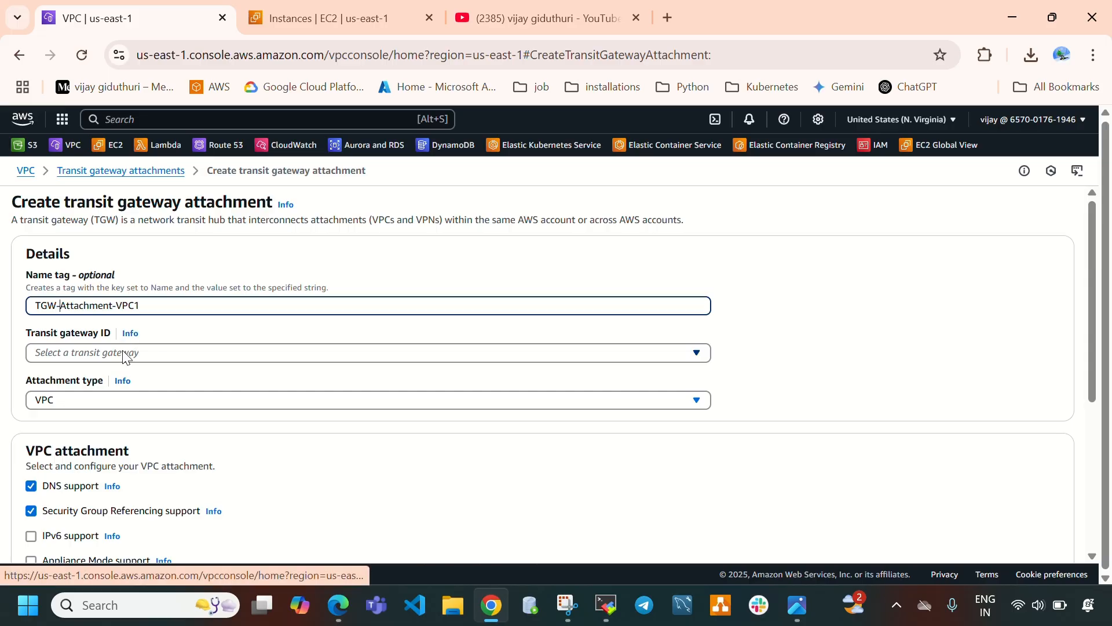
Select the Main-TGW transit gateway and vpc-1 as the VPC for the attachment.
click(124, 354)
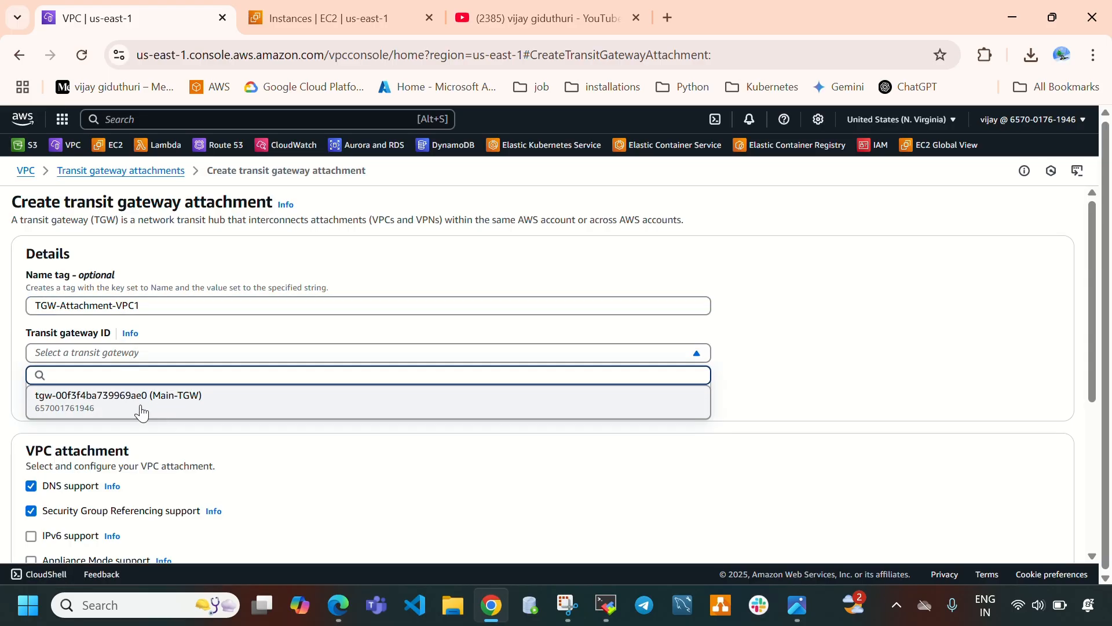
click(180, 405)
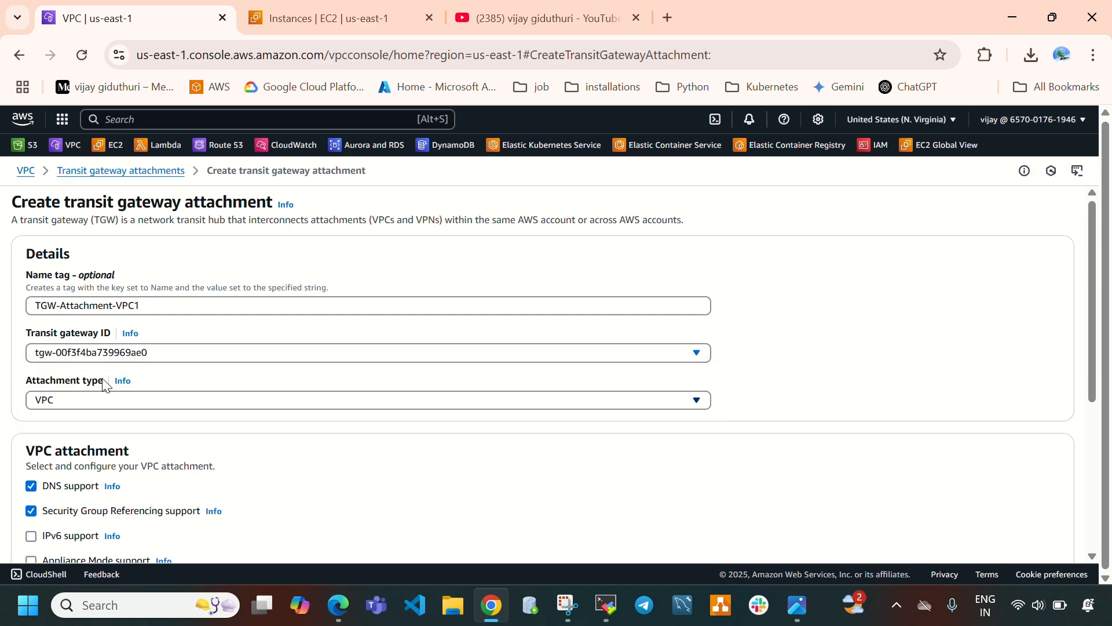
click(92, 406)
click(96, 318)
scroll(53, 328, down, 1)
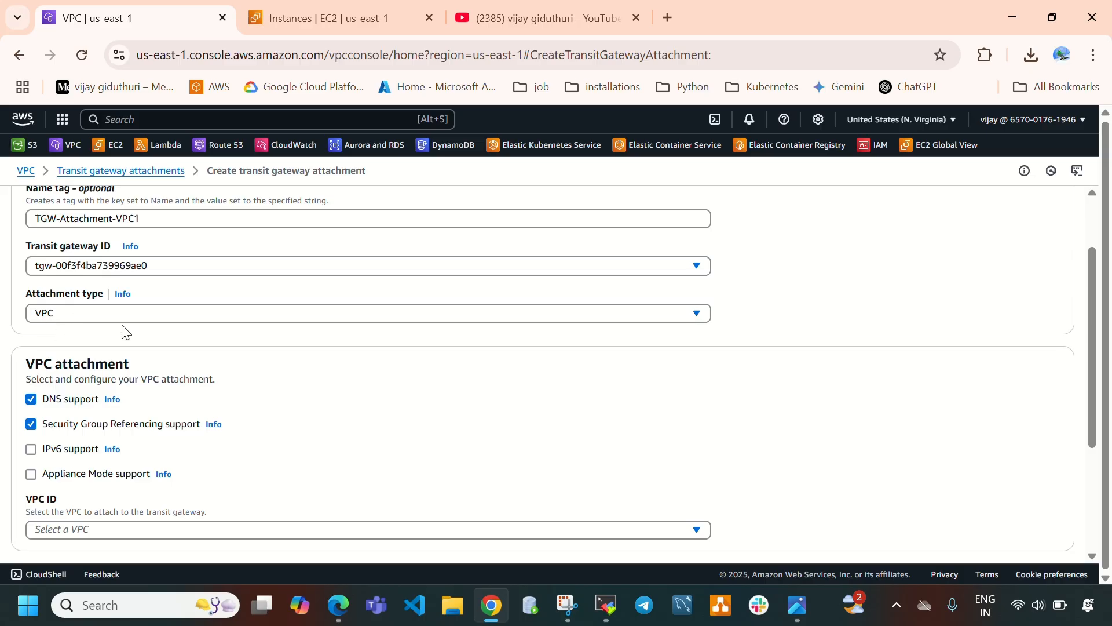
scroll(260, 353, down, 3)
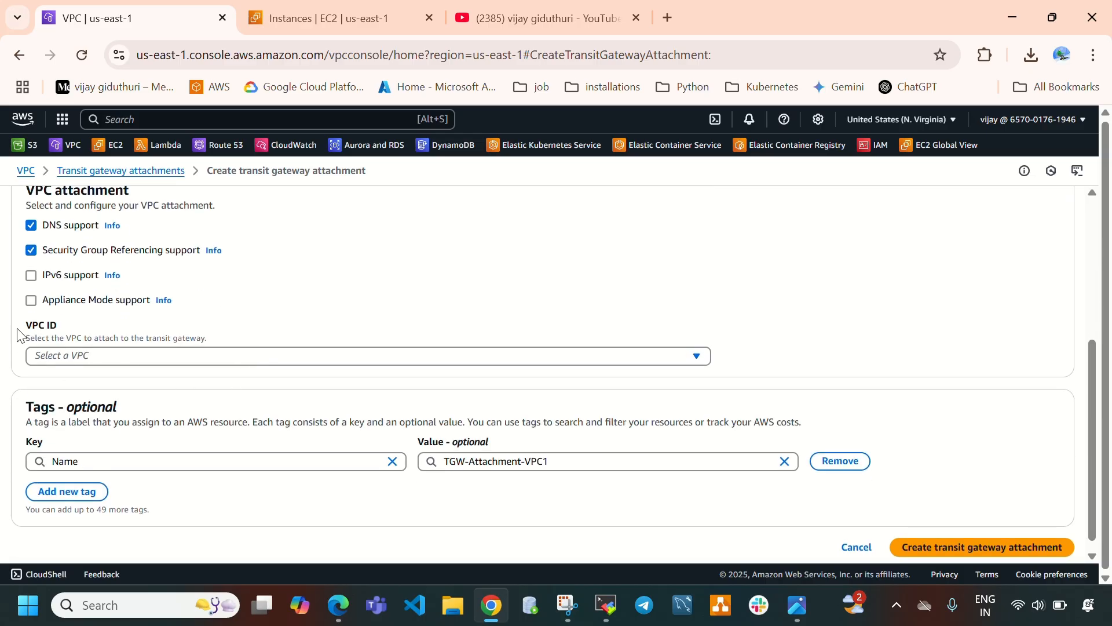
drag(19, 334, 80, 324)
click(113, 359)
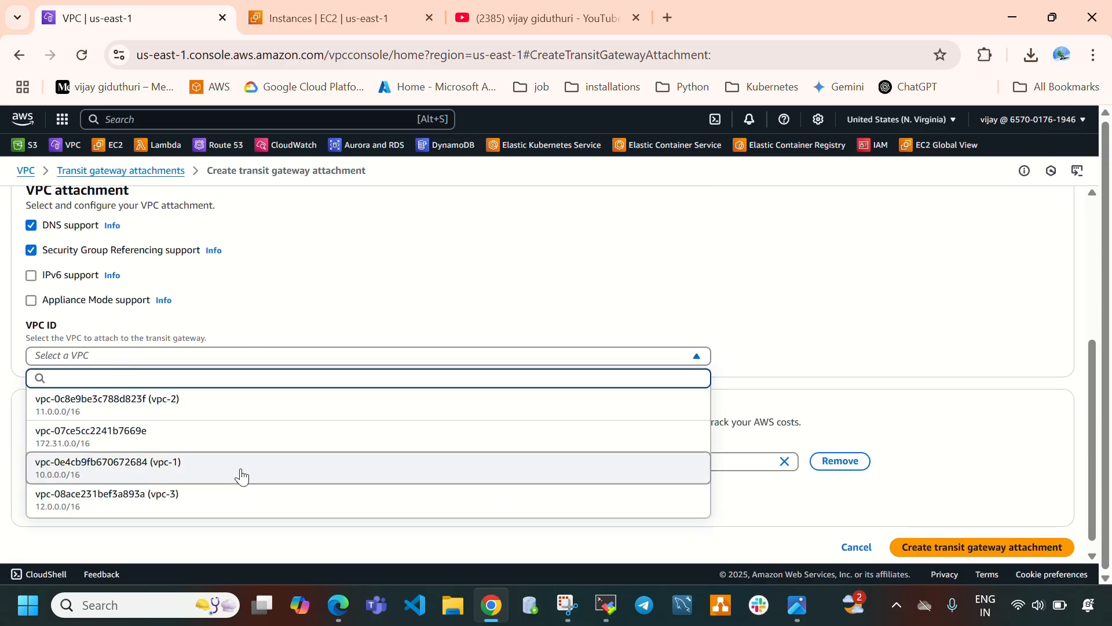
click(184, 471)
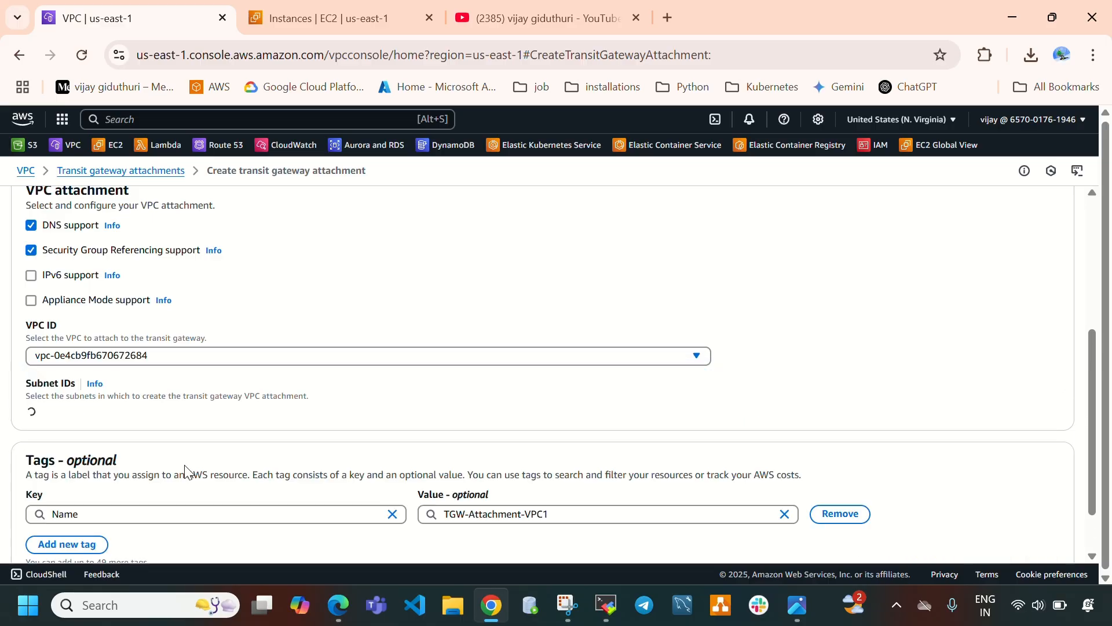
Create the transit gateway attachment for vpc-1 with its us-east-1a subnet.
scroll(94, 407, down, 1)
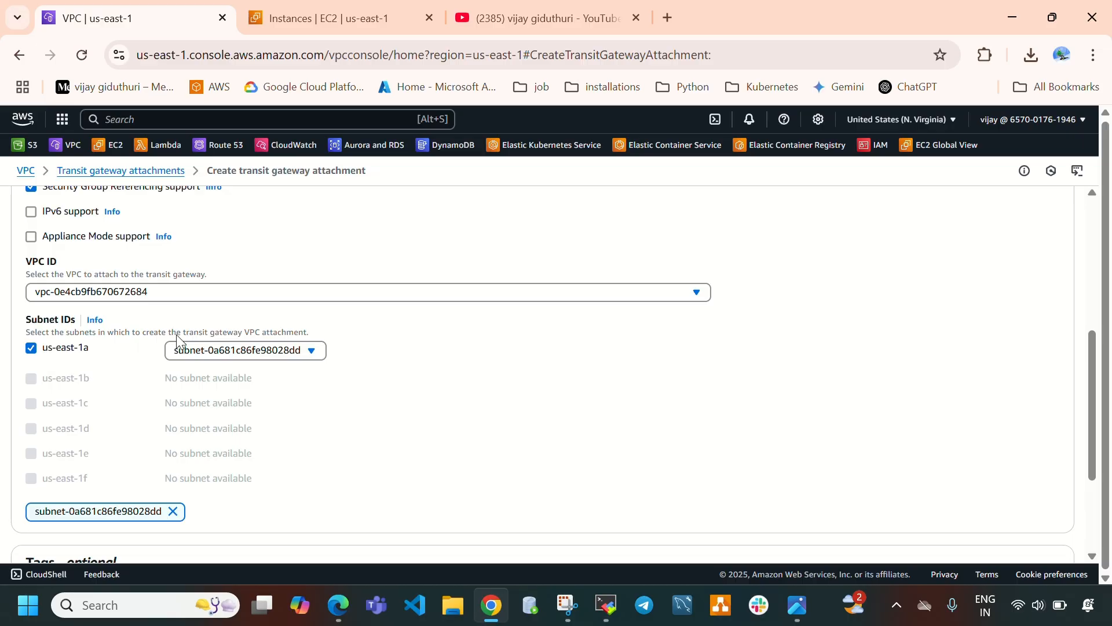
scroll(516, 430, down, 3)
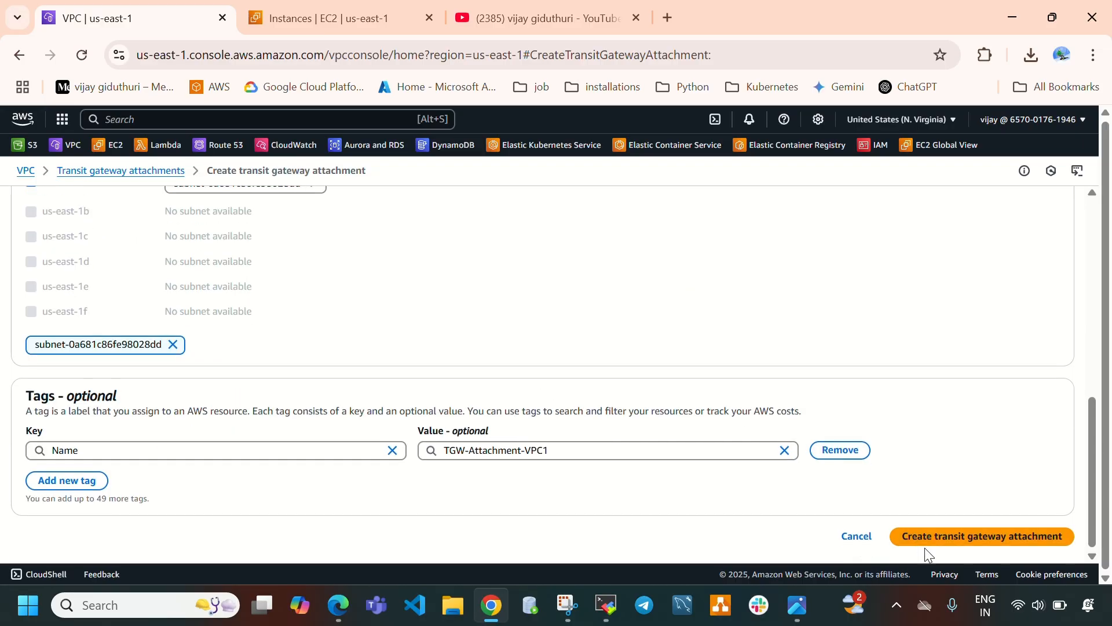
click(985, 541)
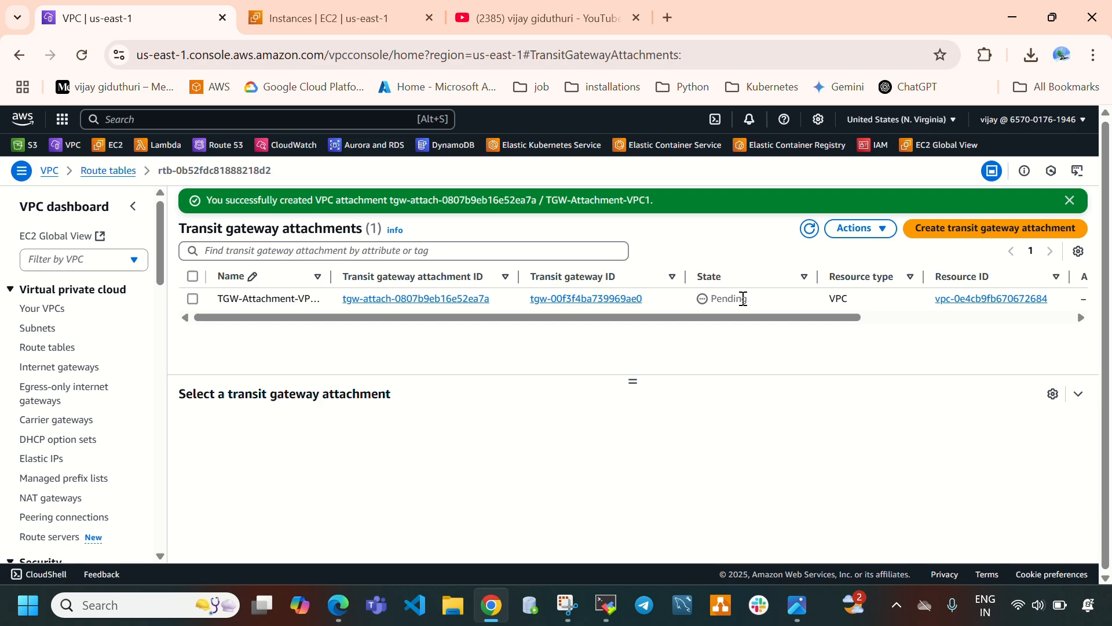
Check the new attachment's state and compare it with the architecture diagram image.
drag(753, 306, 715, 302)
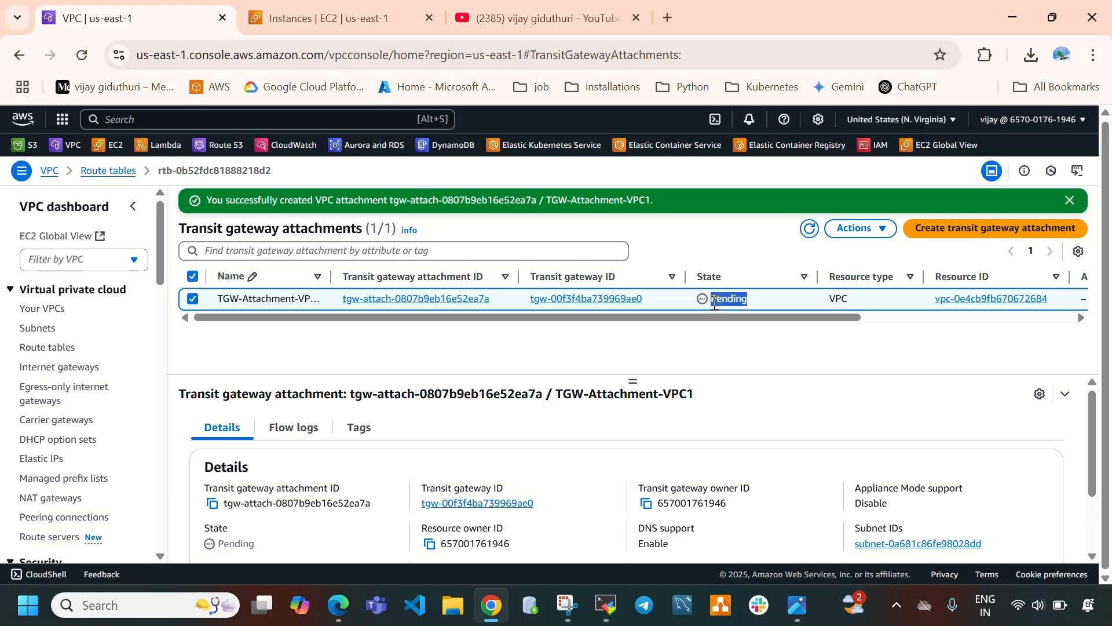
click(797, 605)
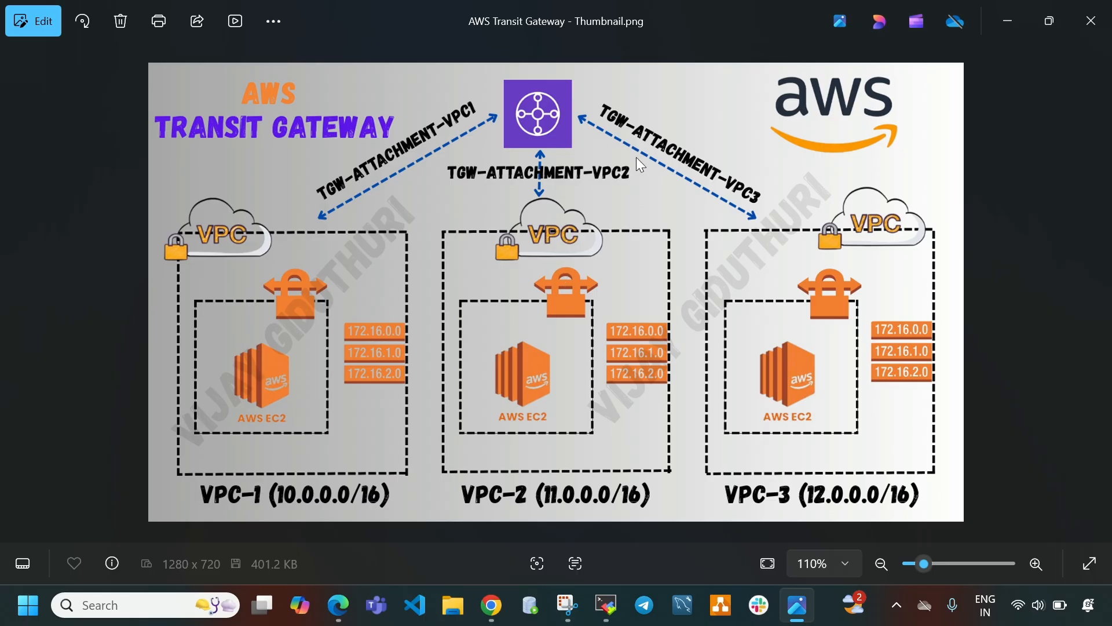
click(797, 605)
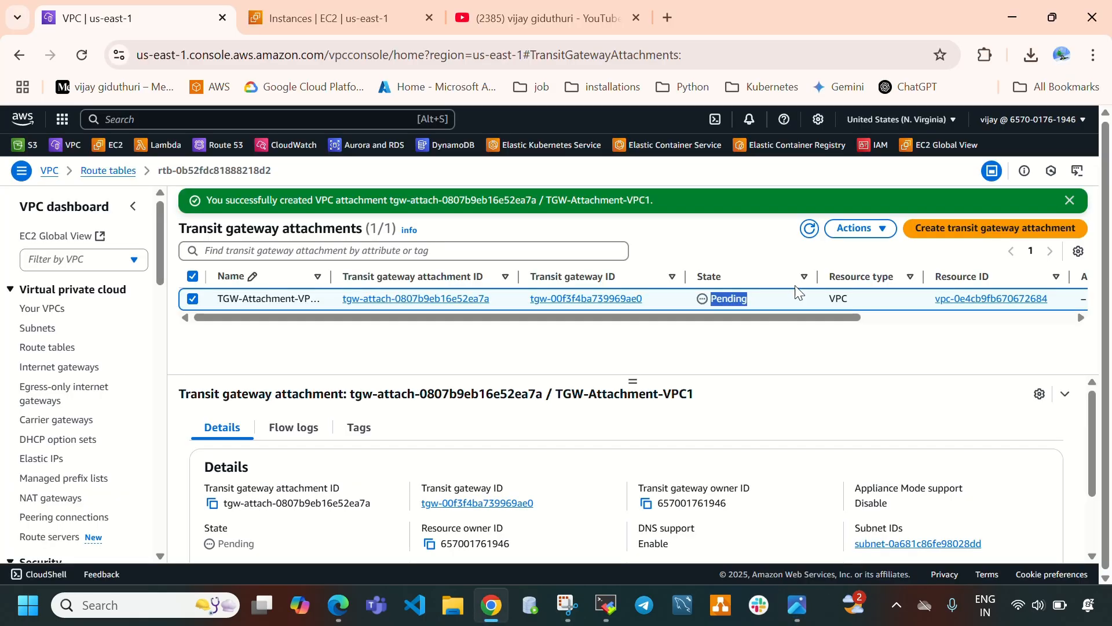
Start another transit gateway attachment and set its name tag to TGW-Attachment-VPC2.
click(965, 233)
click(163, 304)
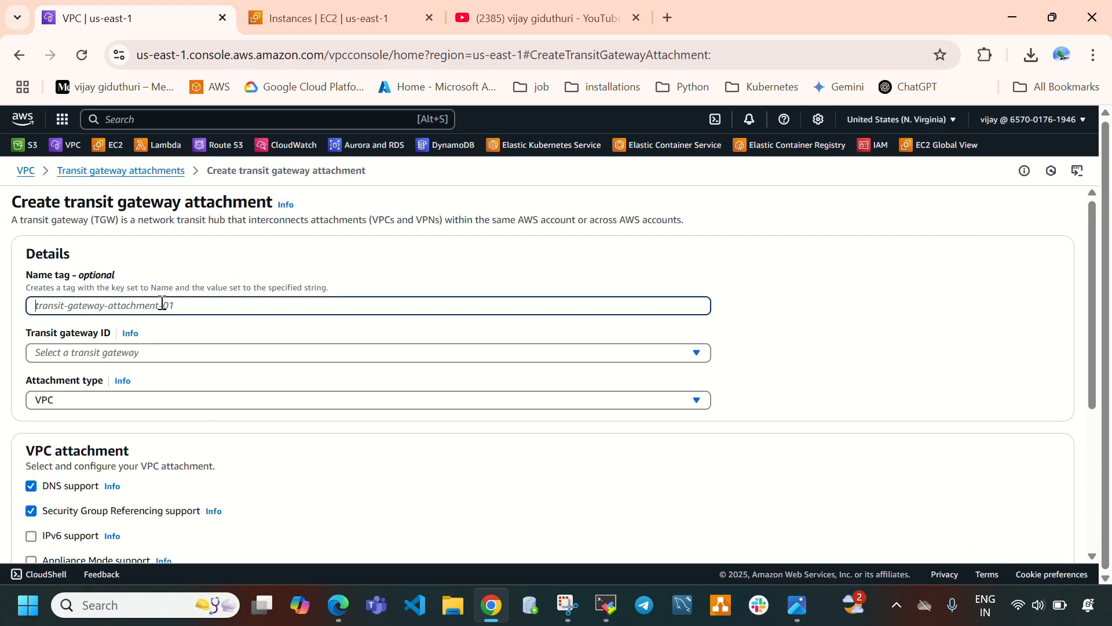
key(ctrl+v)
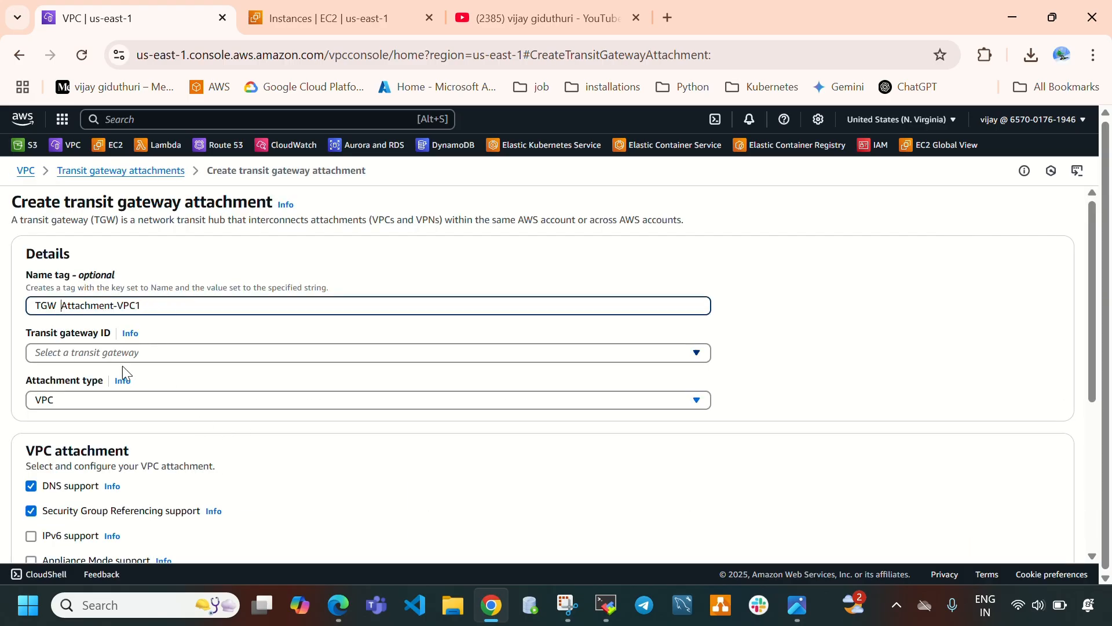
key(BackSpace)
key(BackSpace)
text(-)
Select the Main-TGW transit gateway and review the attachment type options, leaving VPC selected.
drag(183, 308, 2, 334)
key(ctrl+c)
click(95, 355)
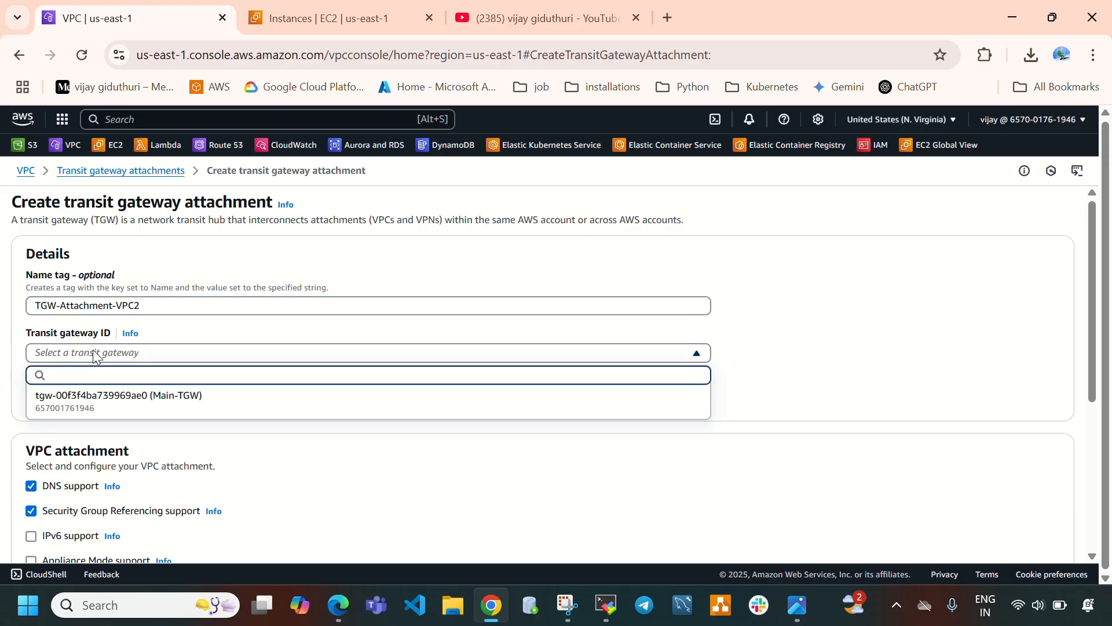
click(146, 399)
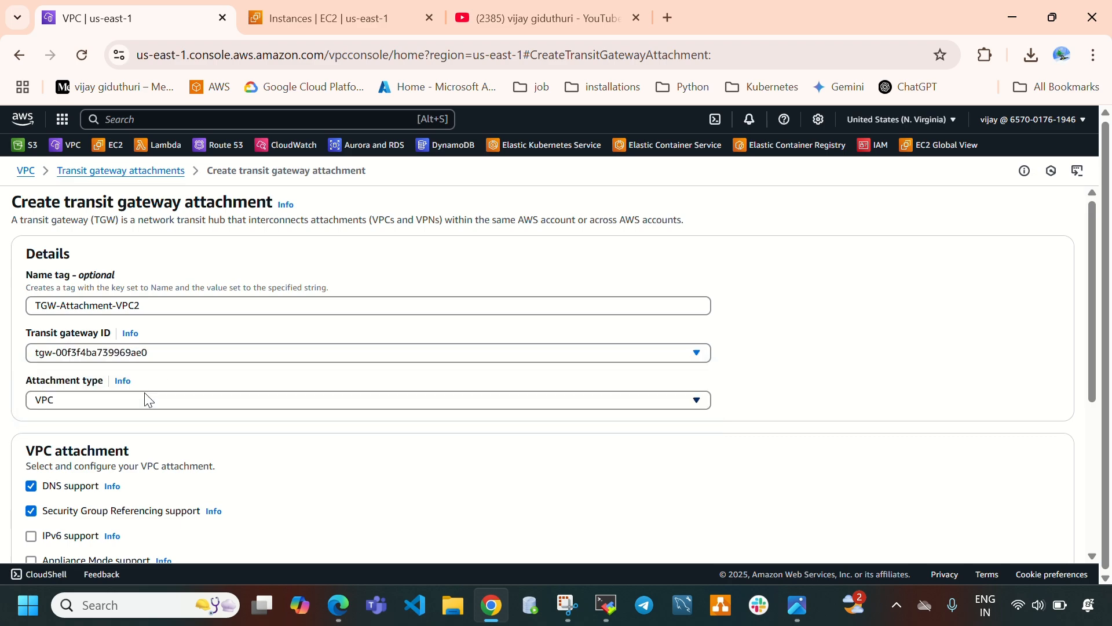
scroll(174, 330, down, 1)
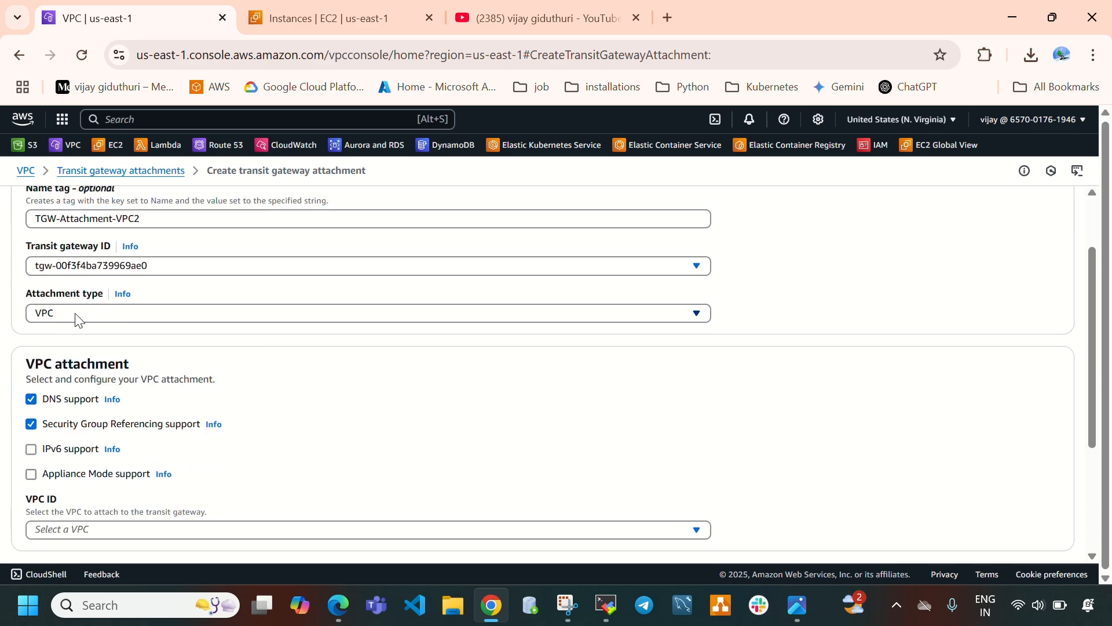
click(77, 320)
click(79, 356)
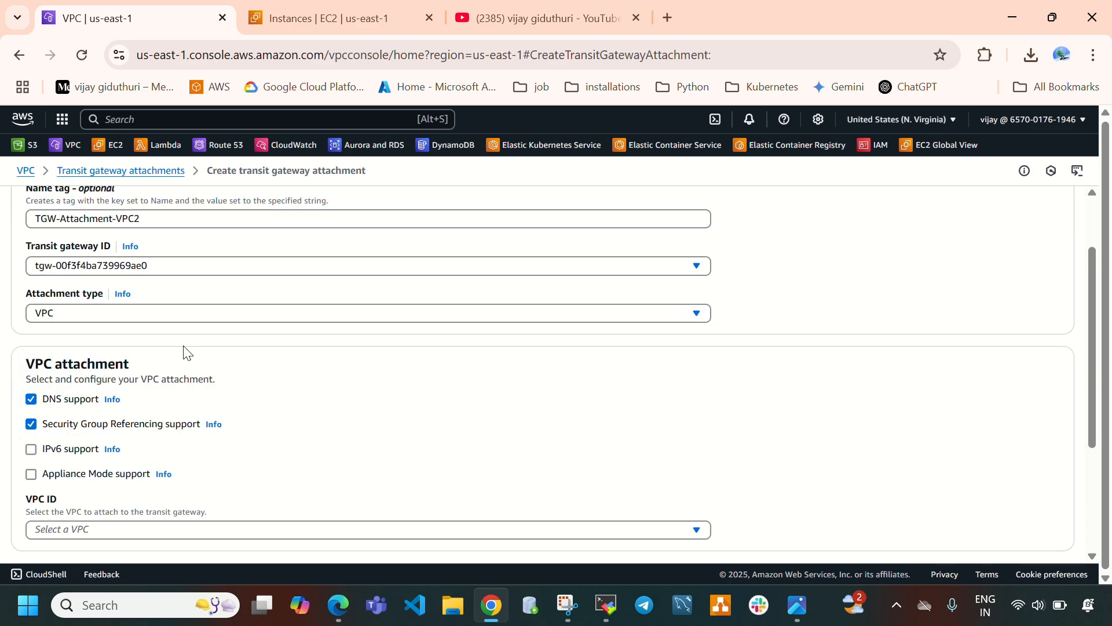
click(154, 317)
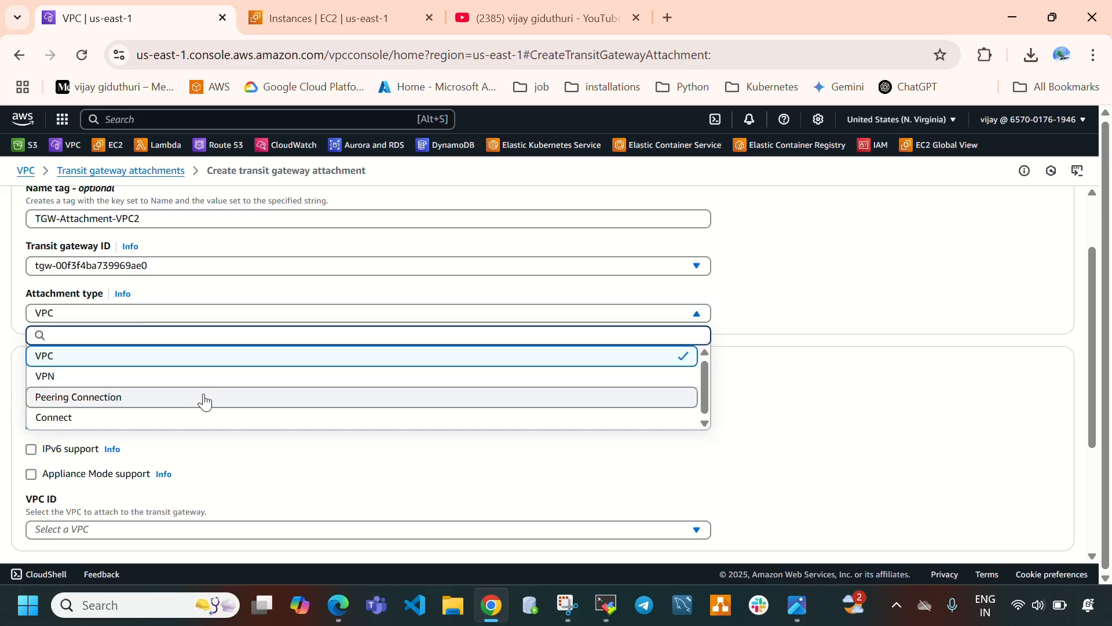
click(864, 417)
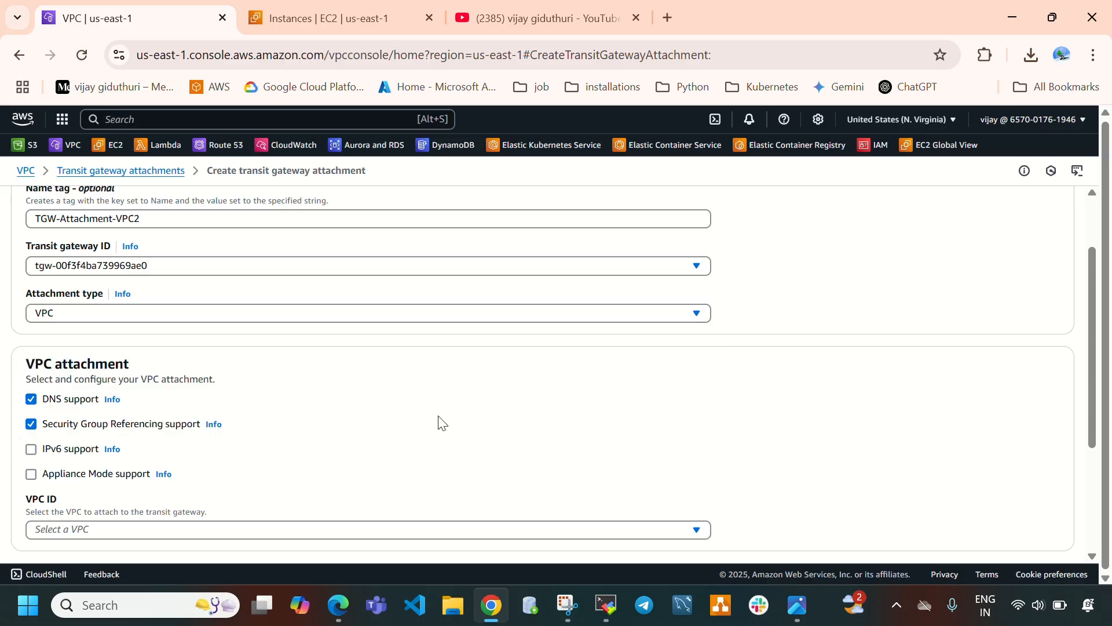
Select vpc-2 as the VPC to attach and glance at the architecture diagram.
scroll(272, 319, down, 3)
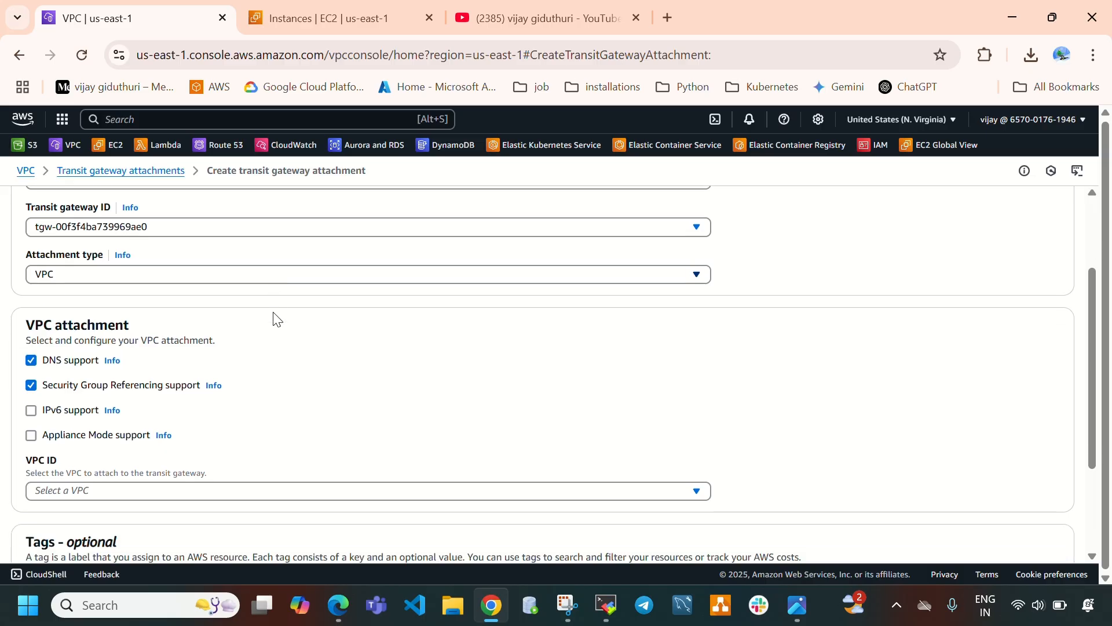
click(125, 362)
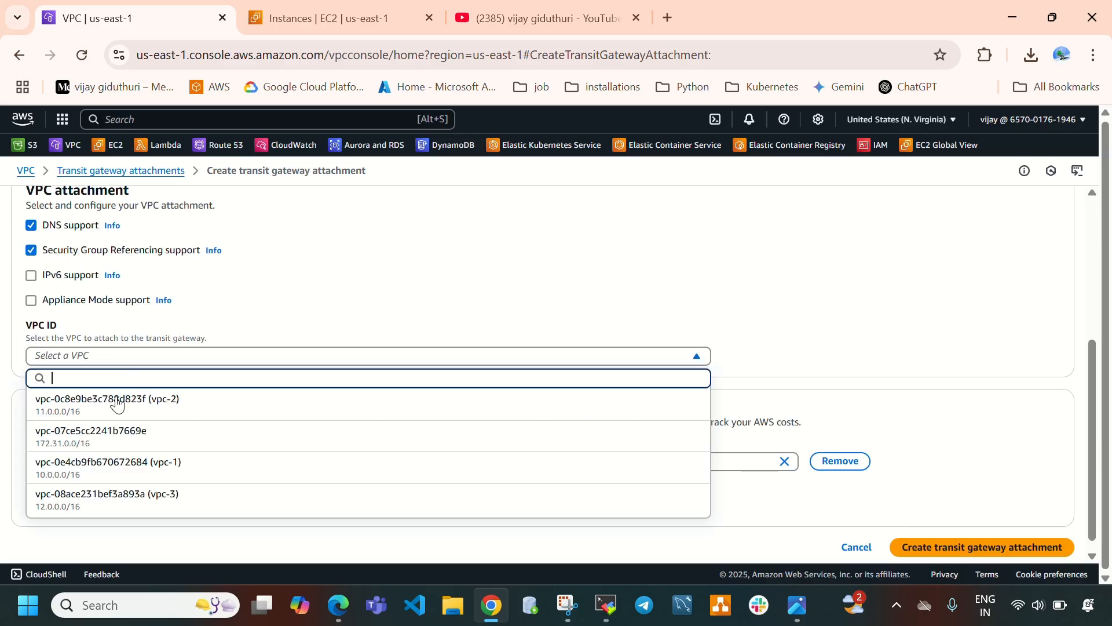
click(163, 412)
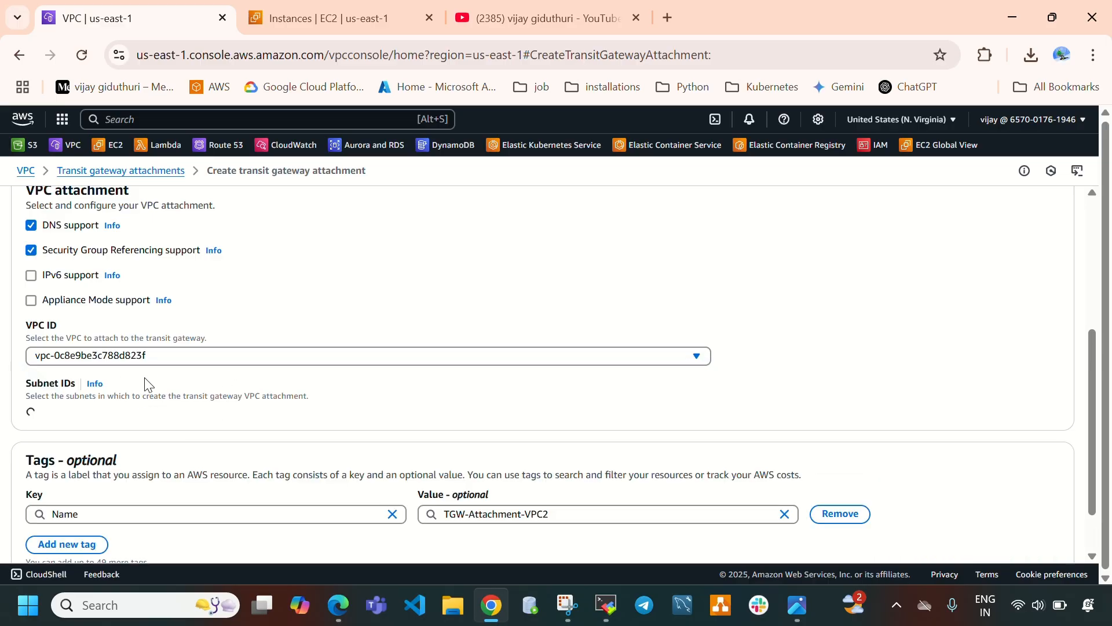
click(810, 606)
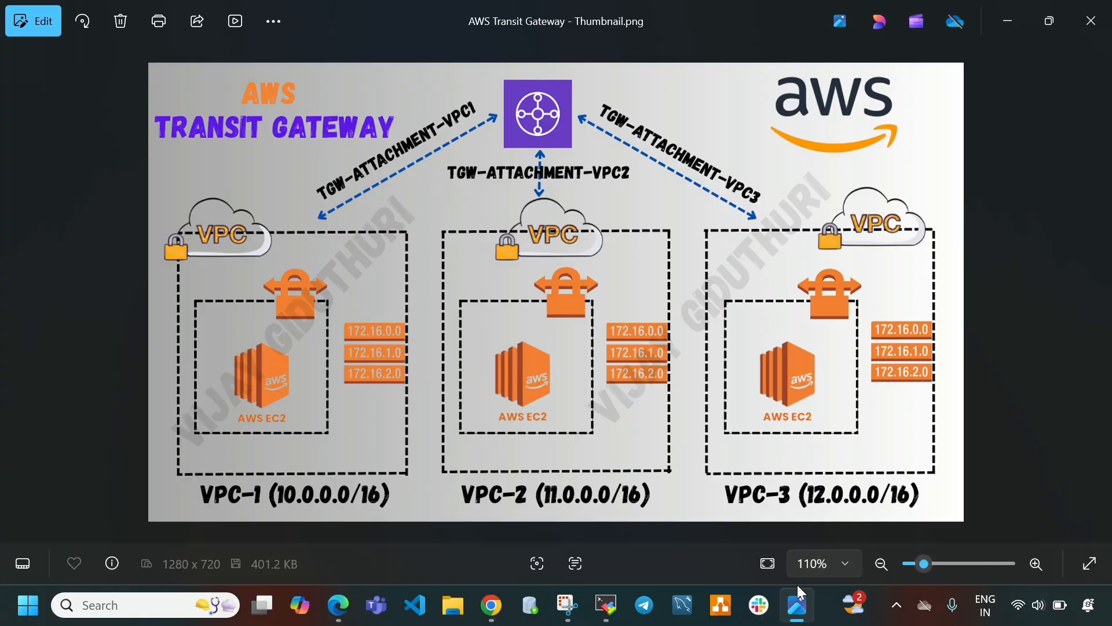
click(797, 605)
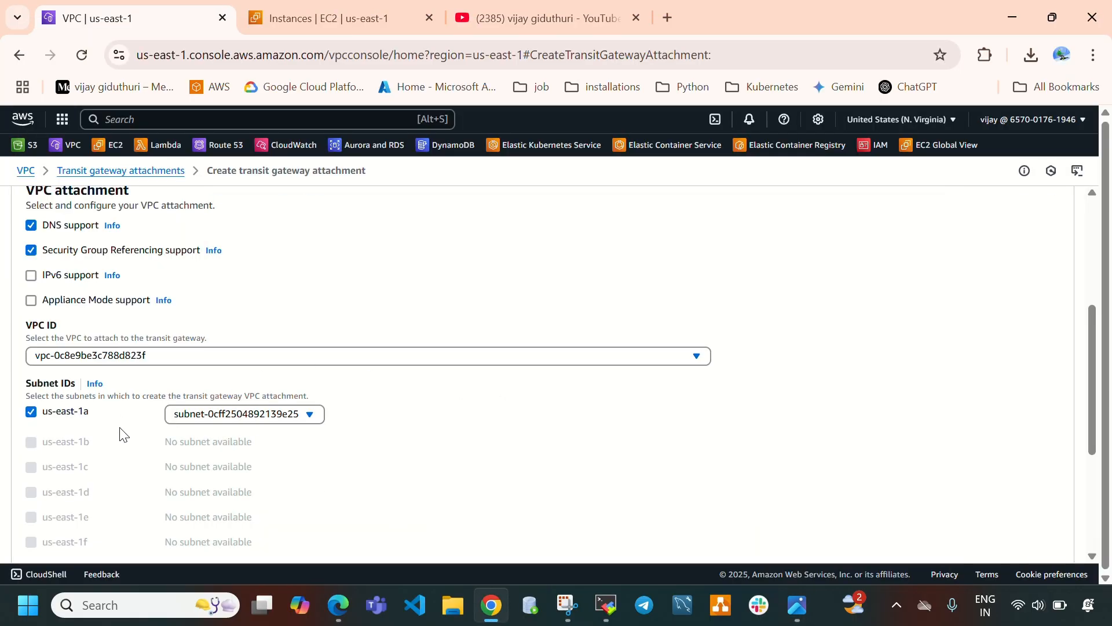
Create the transit gateway attachment for vpc-2 with its us-east-1a subnet and view the diagram.
scroll(459, 413, down, 4)
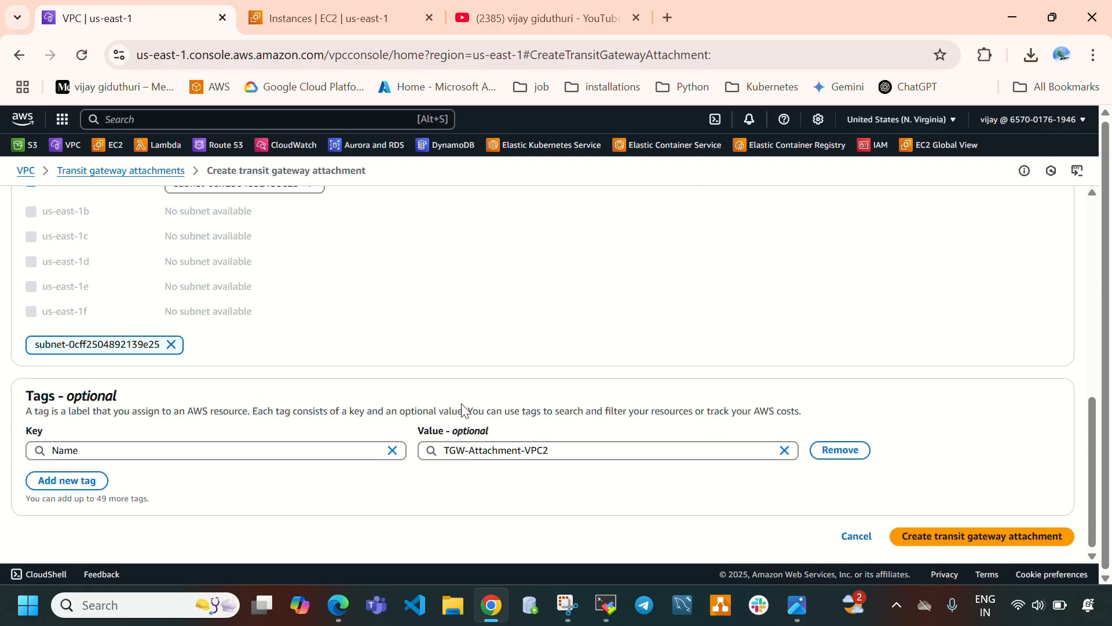
click(956, 537)
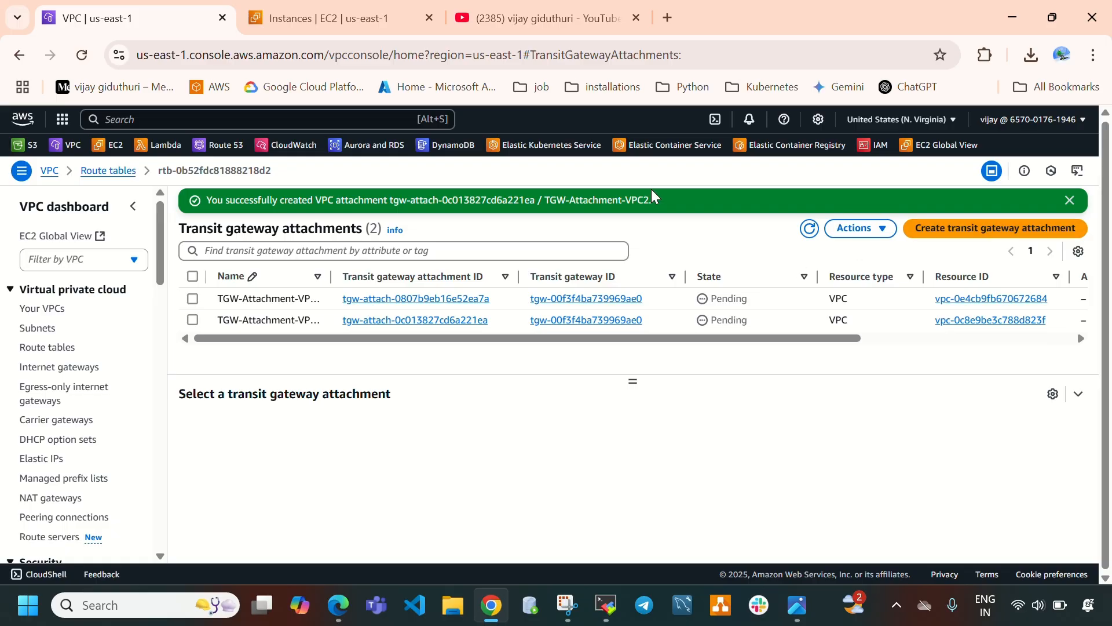
click(798, 605)
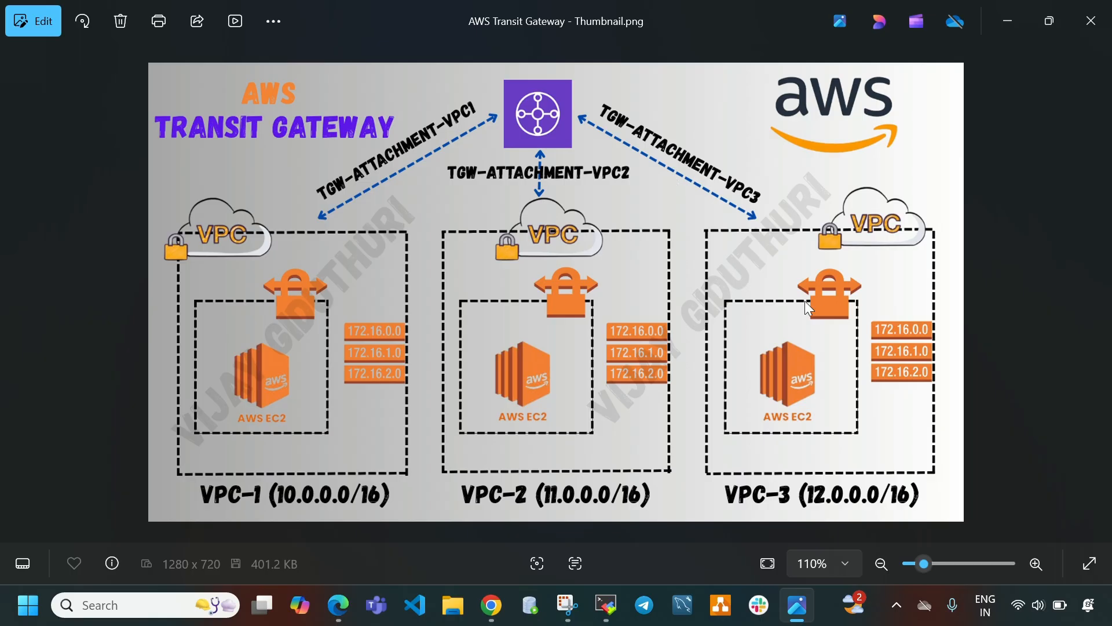
Start a third transit gateway attachment and set its name tag to TGW-Attachment-VPC3.
click(799, 605)
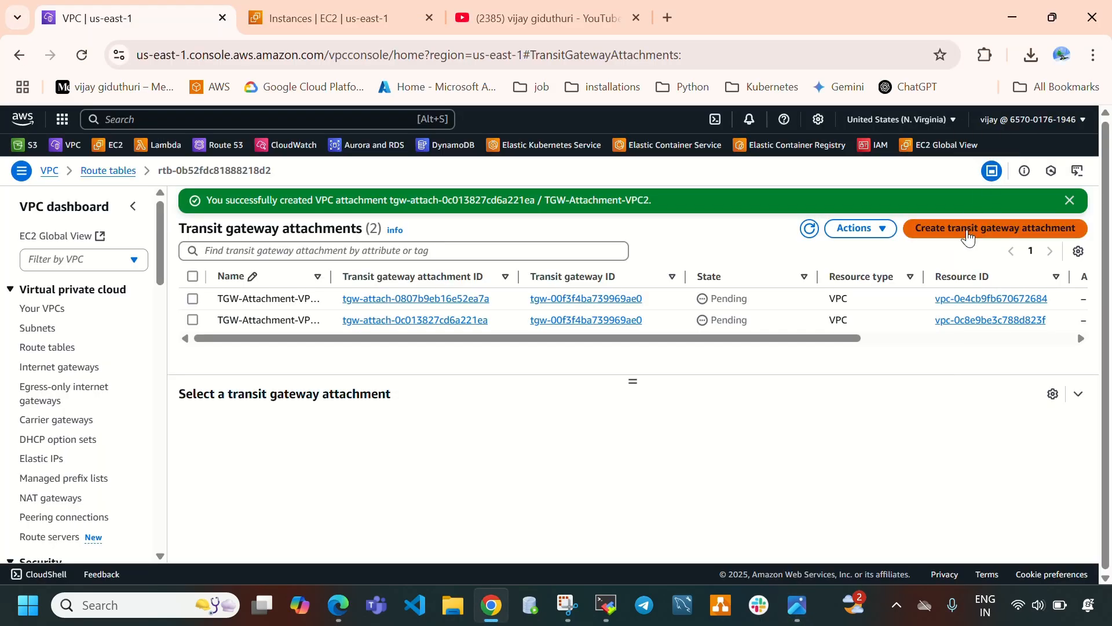
click(969, 231)
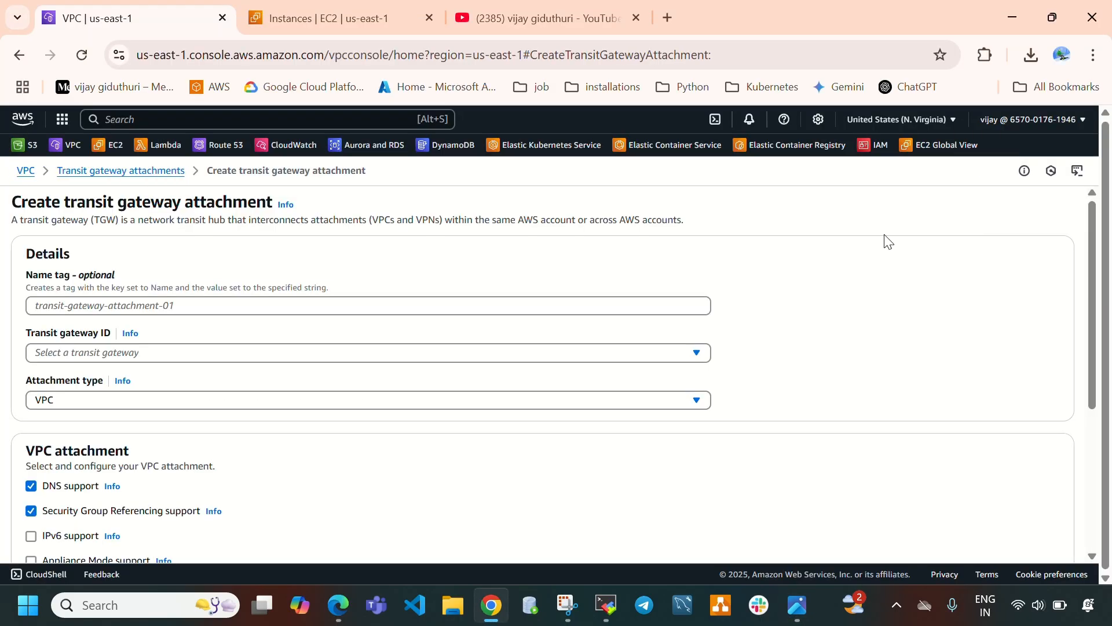
click(90, 304)
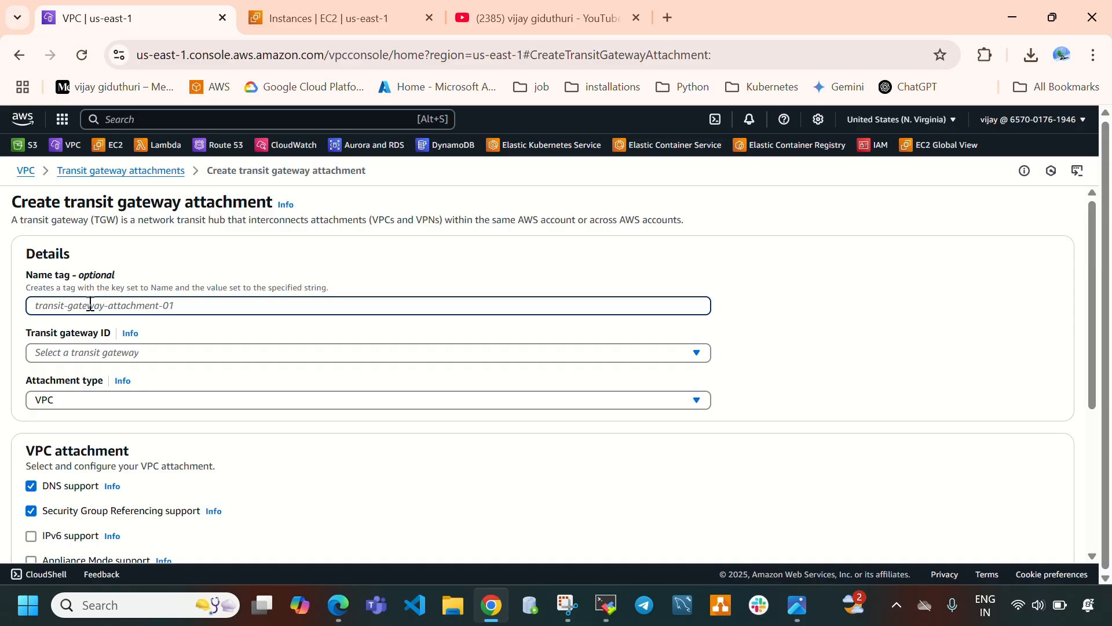
key(ctrl+v)
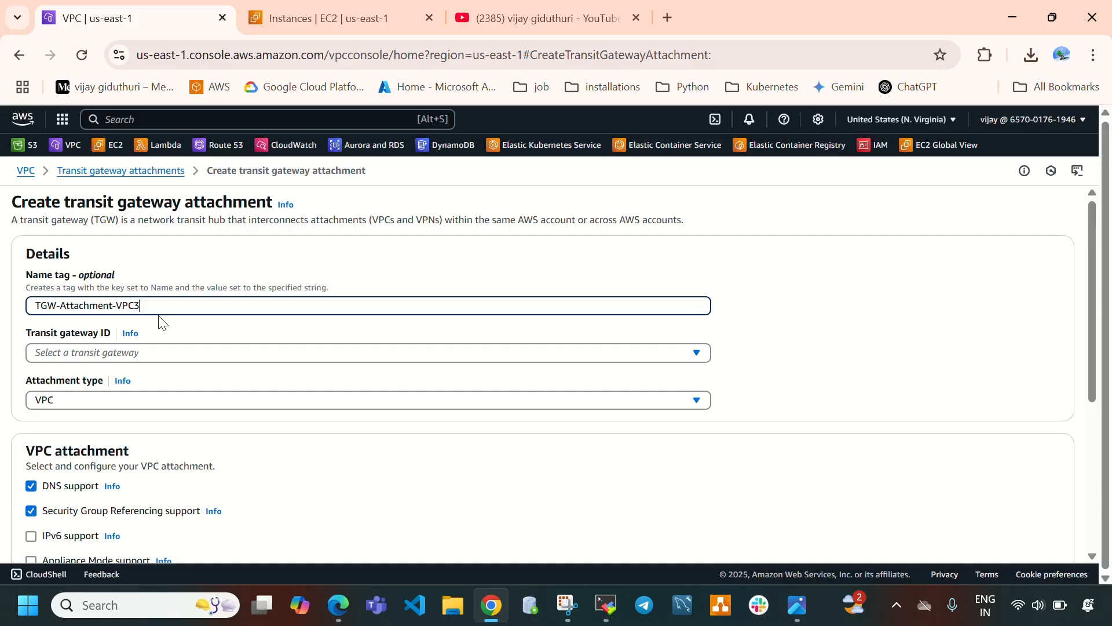
Select the Main-TGW transit gateway and choose vpc-3 as the VPC to attach.
click(69, 353)
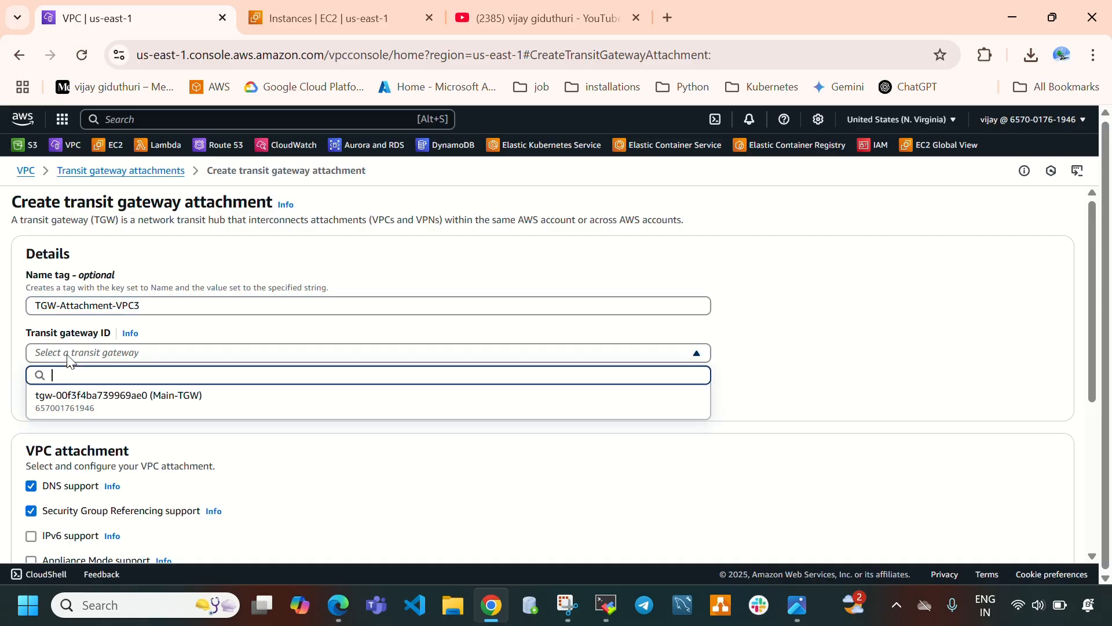
click(201, 411)
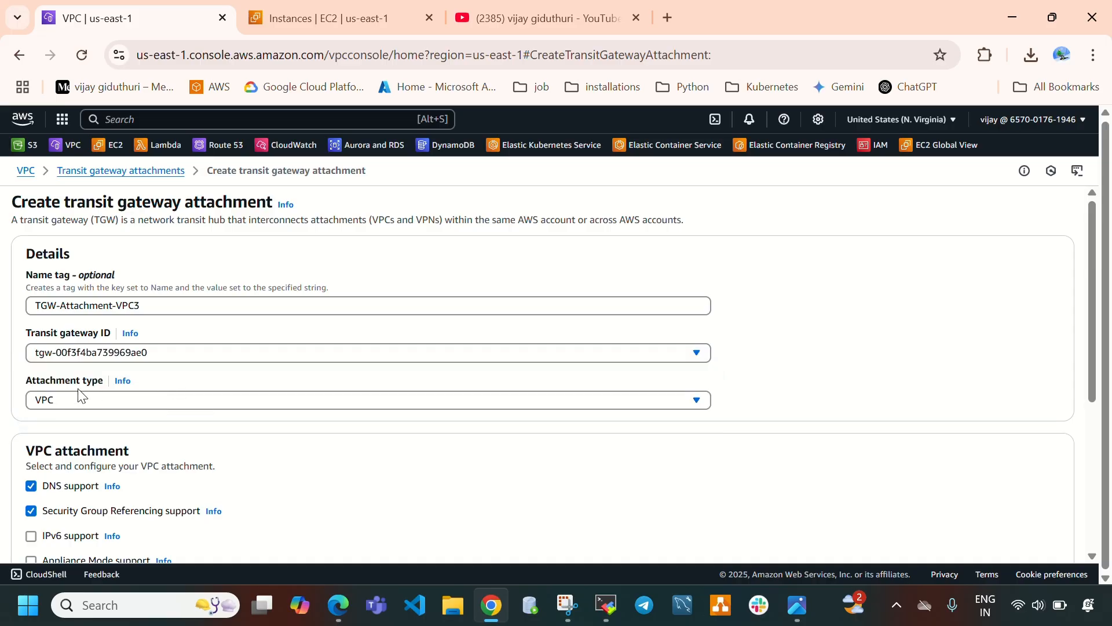
scroll(347, 355, down, 5)
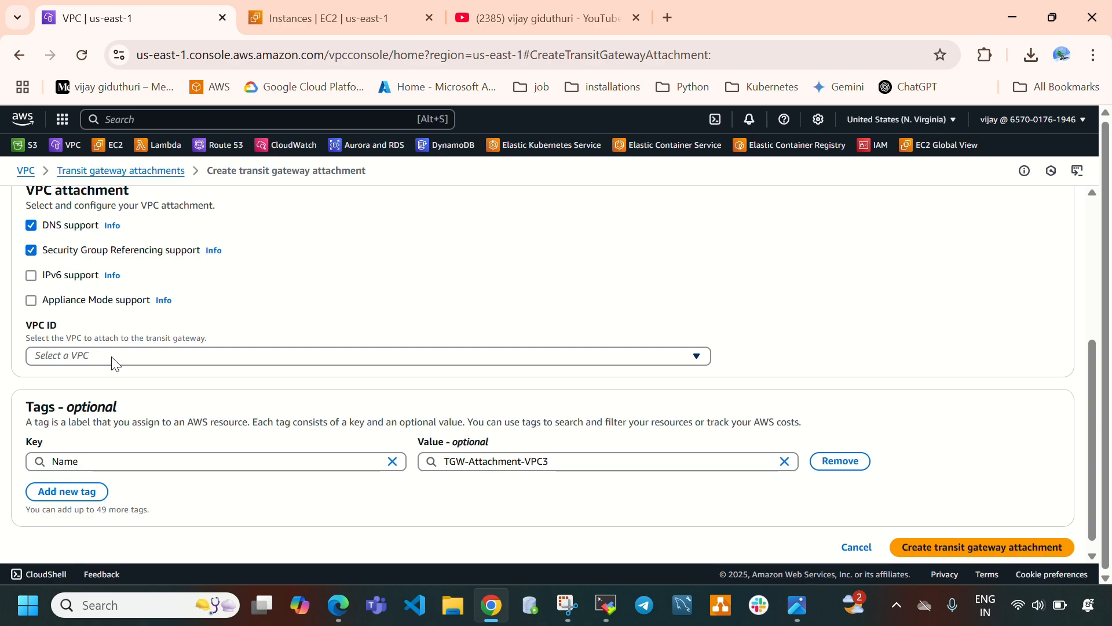
click(101, 362)
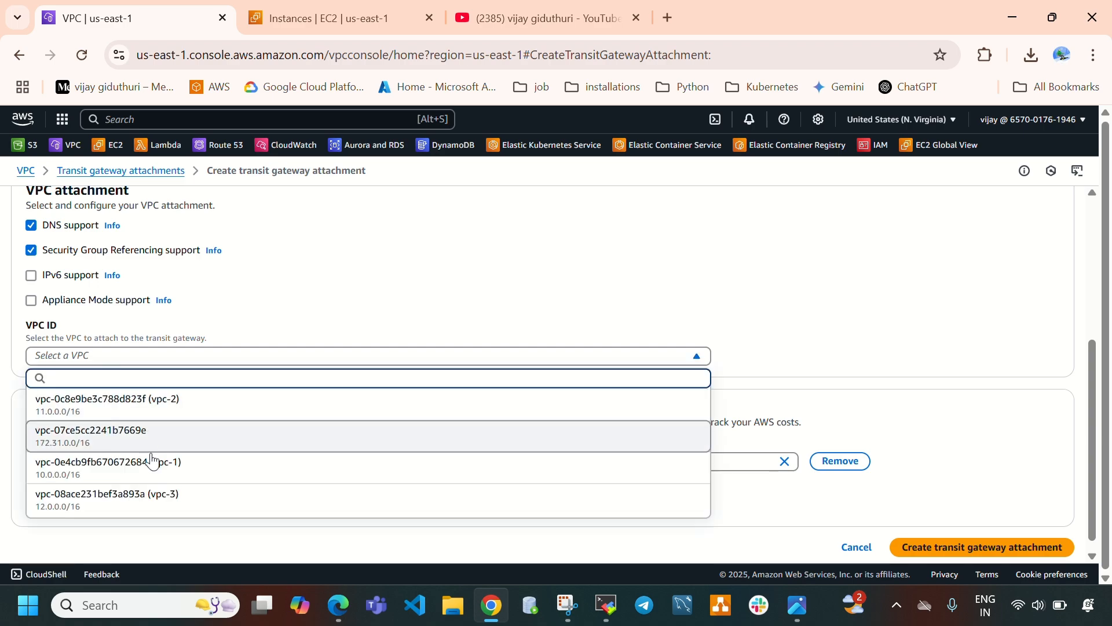
click(172, 512)
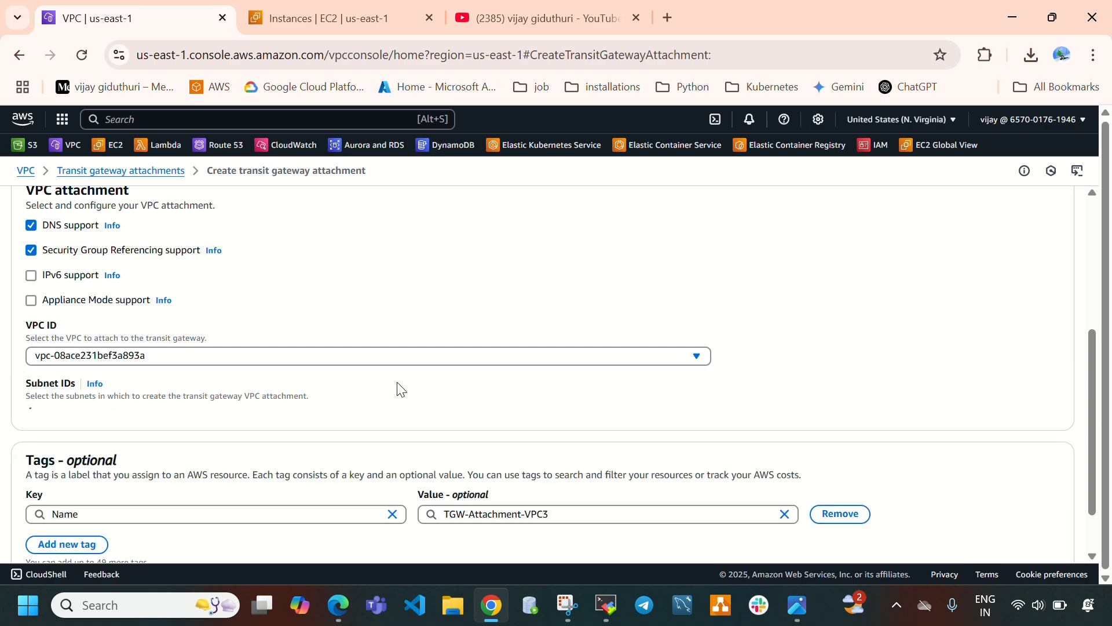
Create the transit gateway attachment for vpc-3 with its us-east-1a subnet.
scroll(360, 392, down, 4)
scroll(360, 392, up, 3)
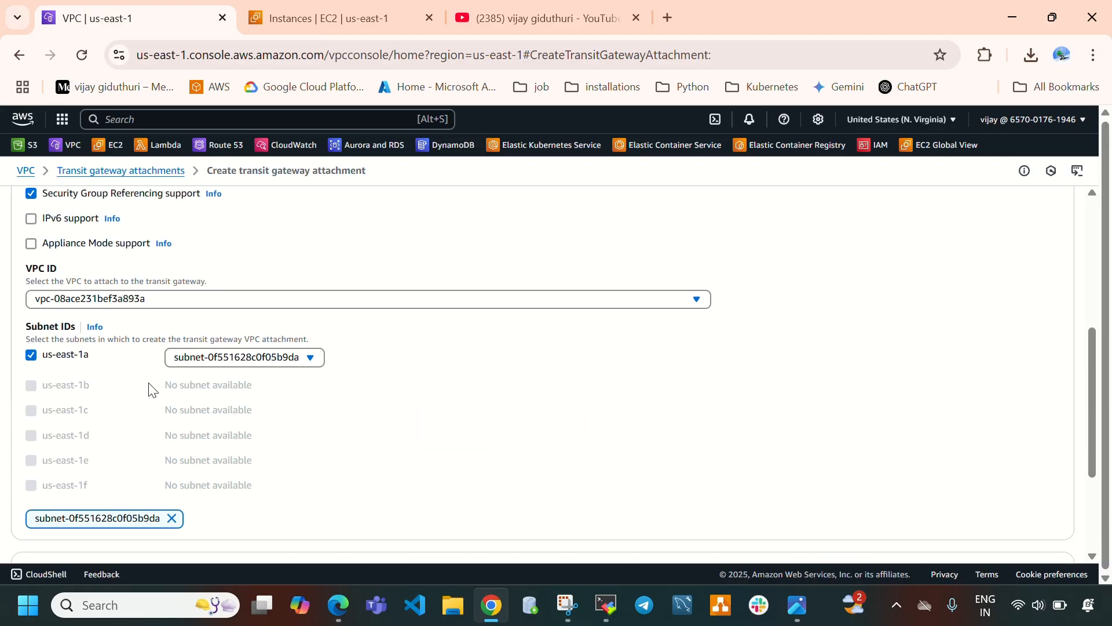
scroll(718, 409, down, 3)
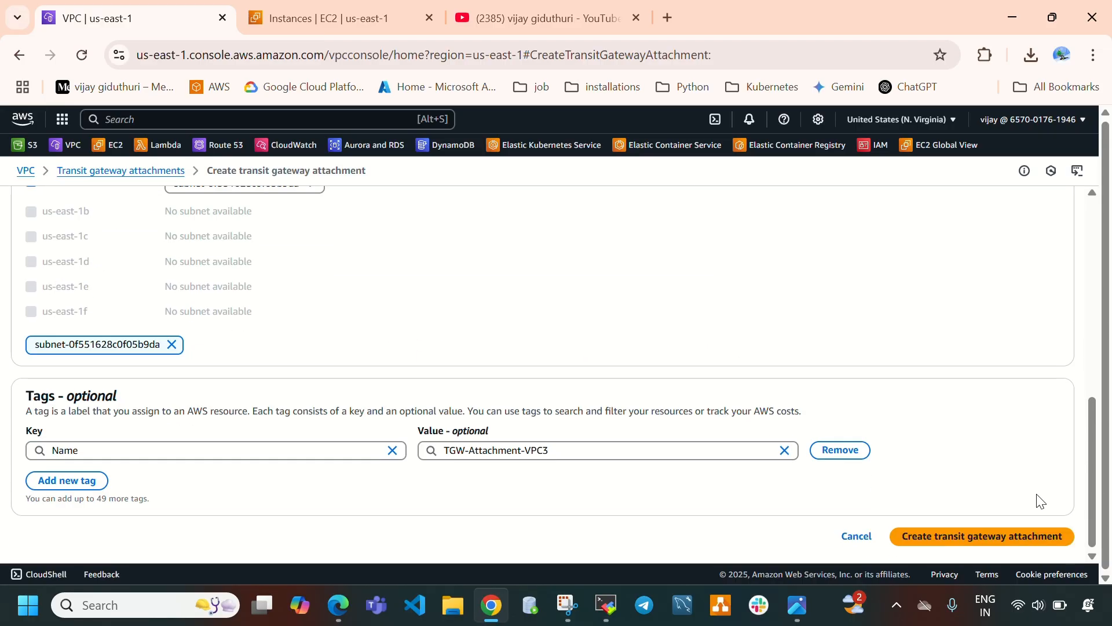
click(1004, 549)
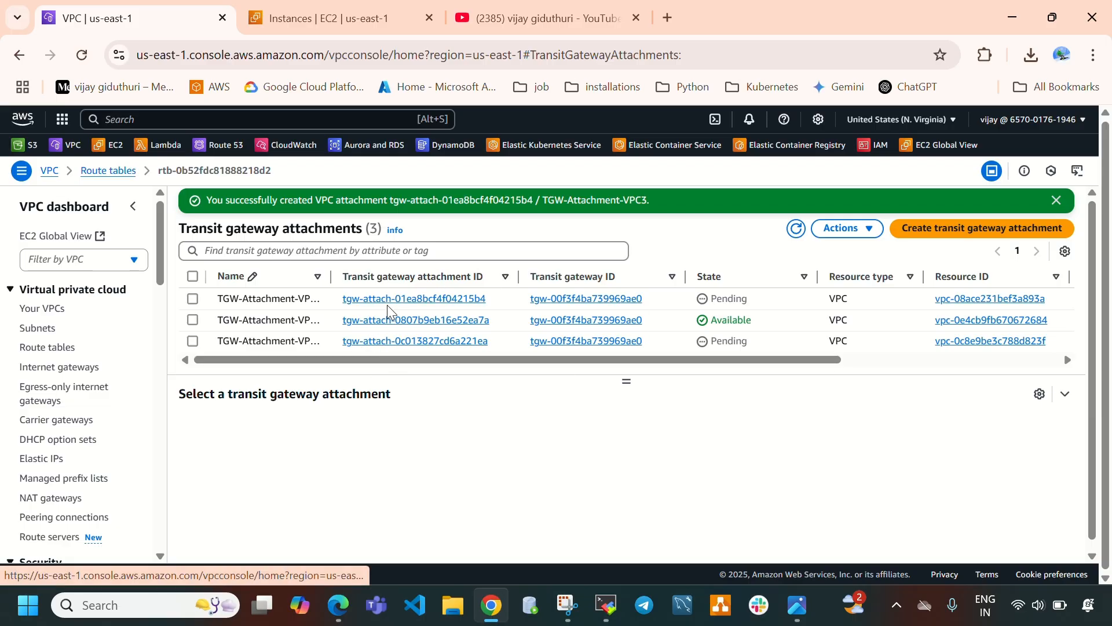
Refresh the transit gateway attachments list and inspect each attachment's state and details.
click(796, 228)
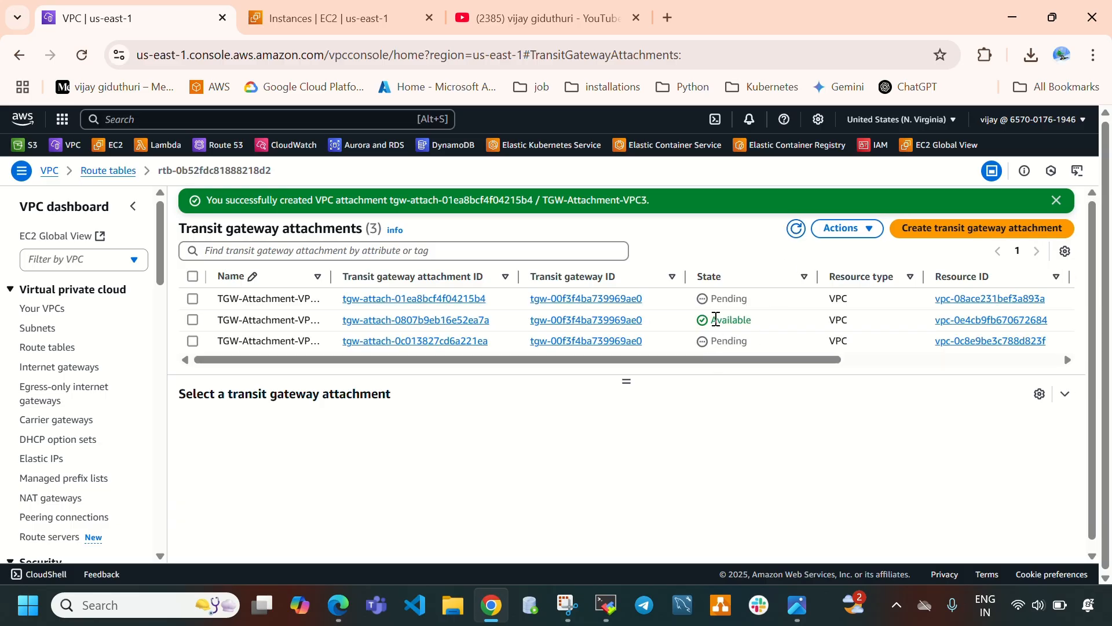
double_click(716, 299)
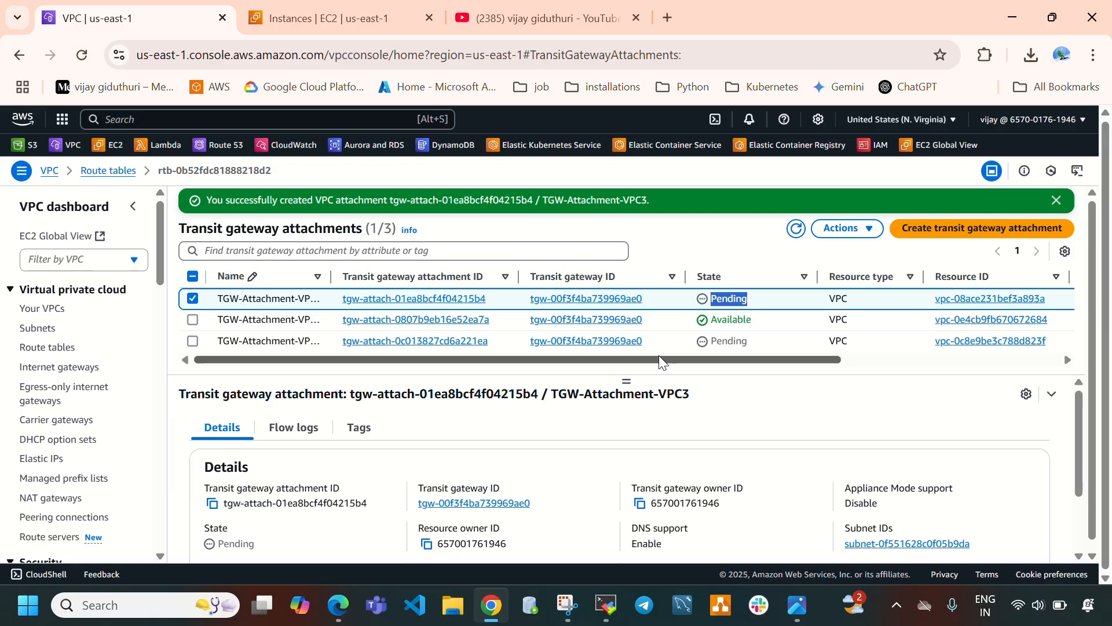
click(193, 299)
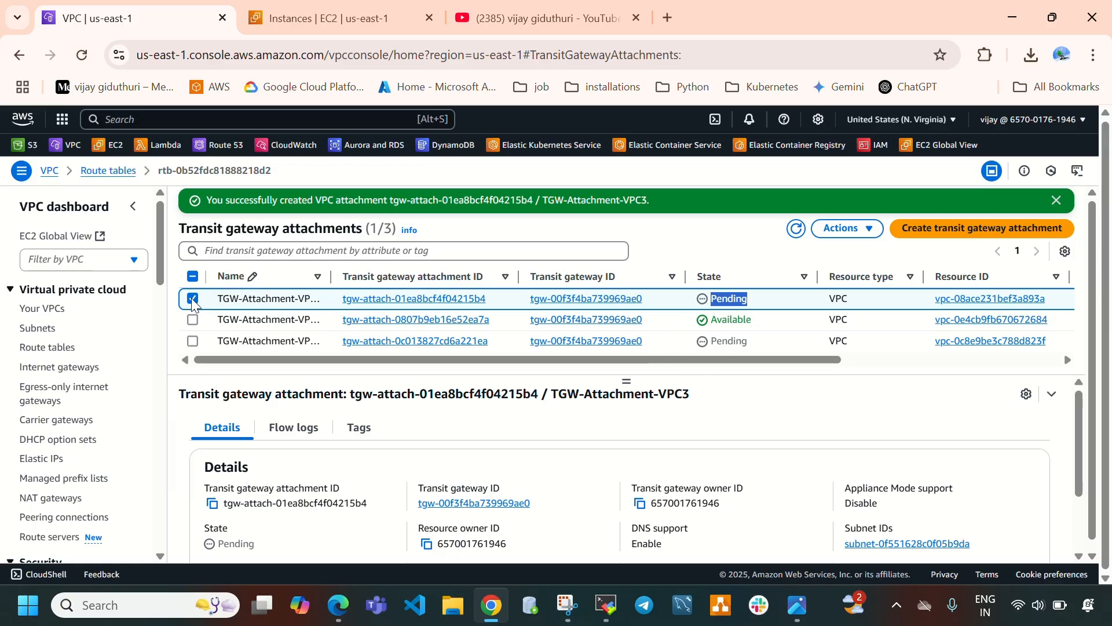
click(193, 320)
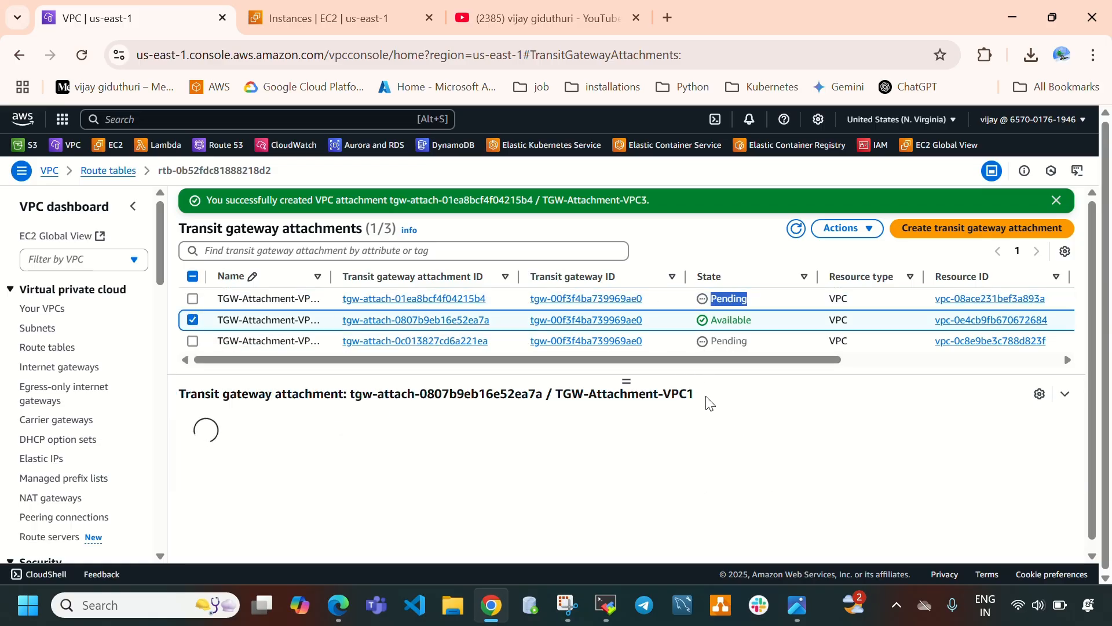
drag(698, 396, 660, 405)
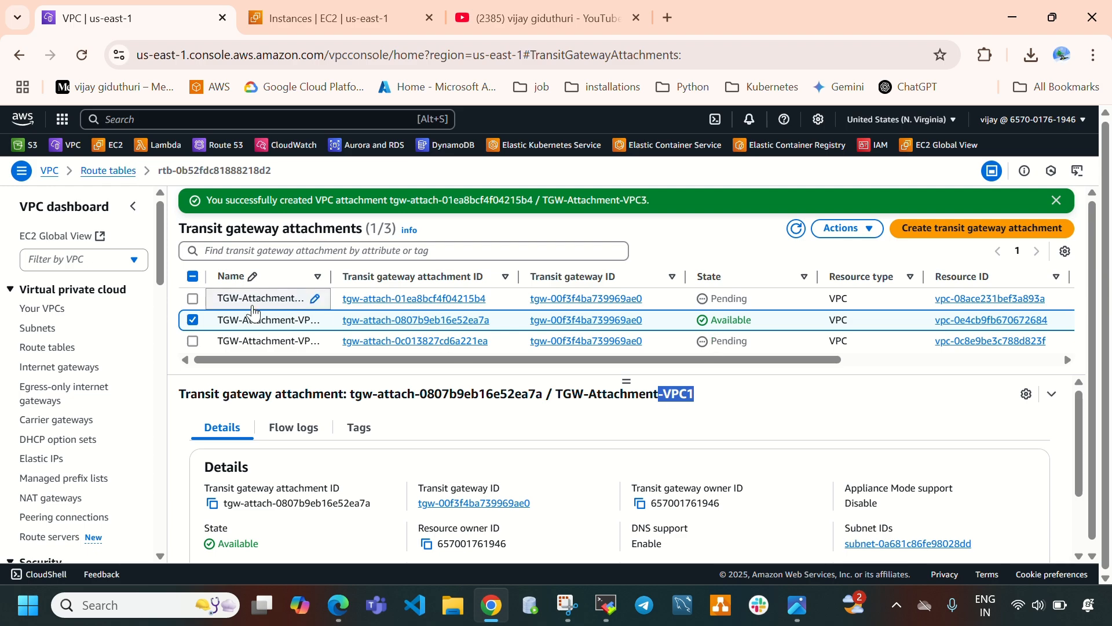
click(194, 338)
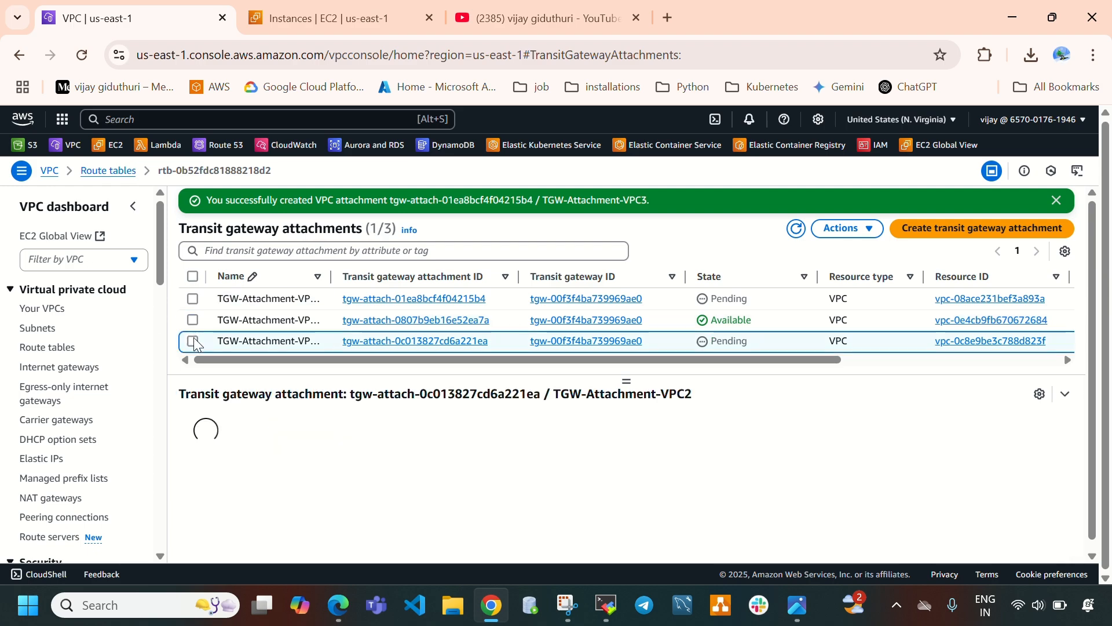
click(193, 341)
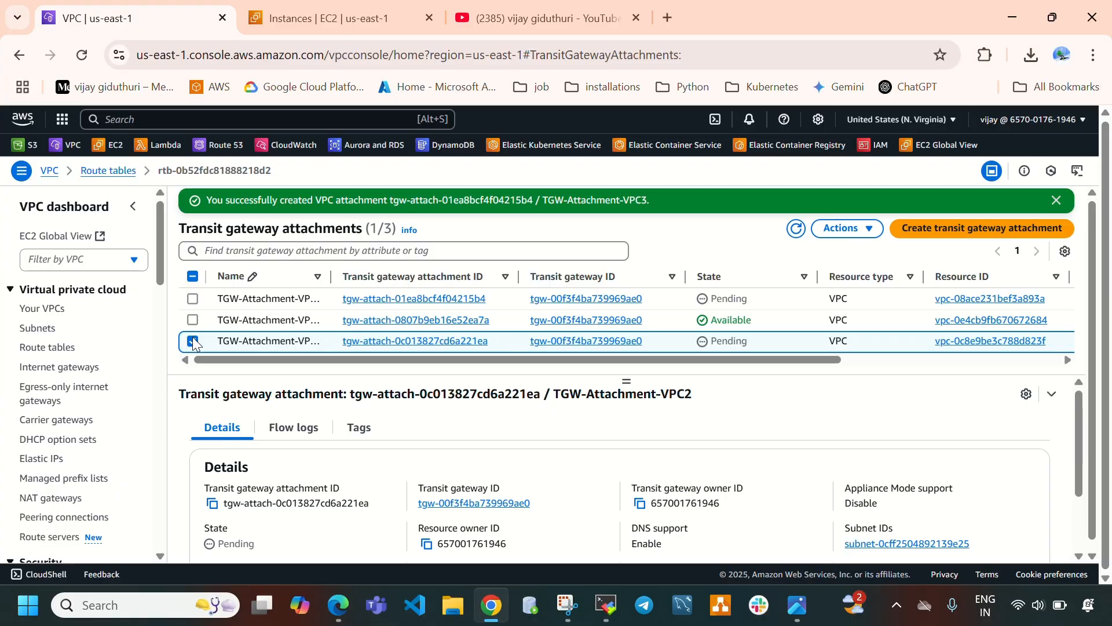
click(192, 299)
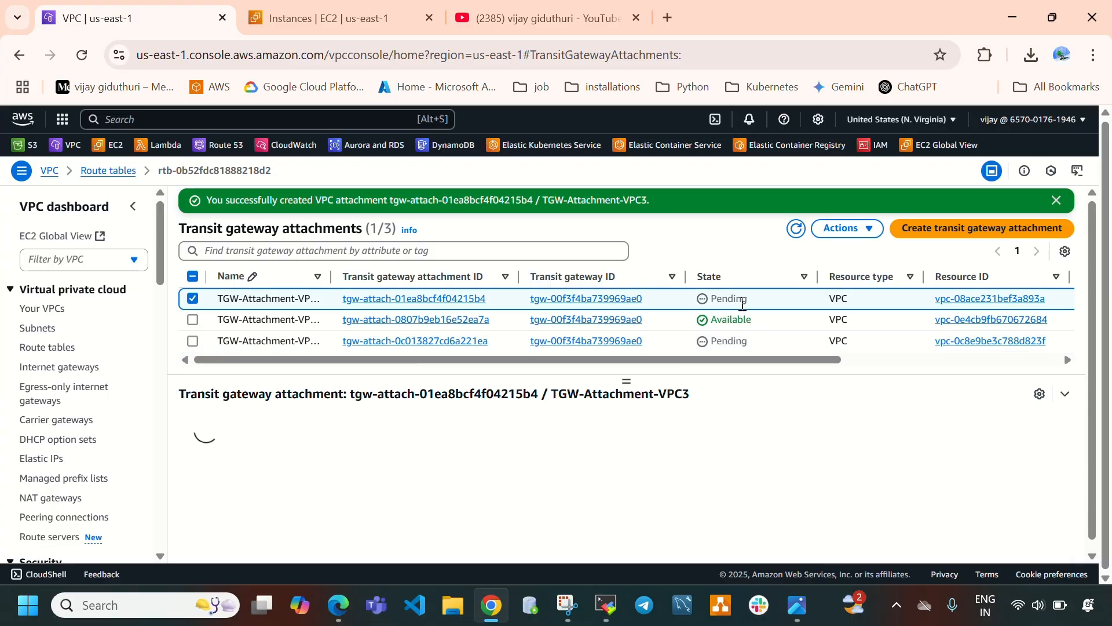
drag(743, 300, 714, 304)
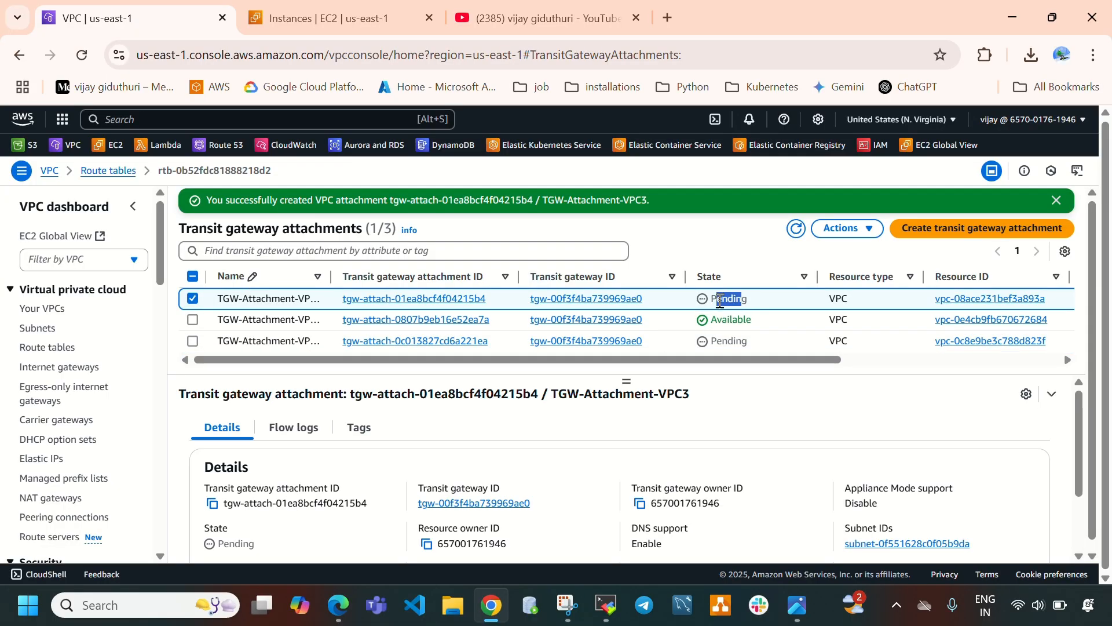
click(194, 300)
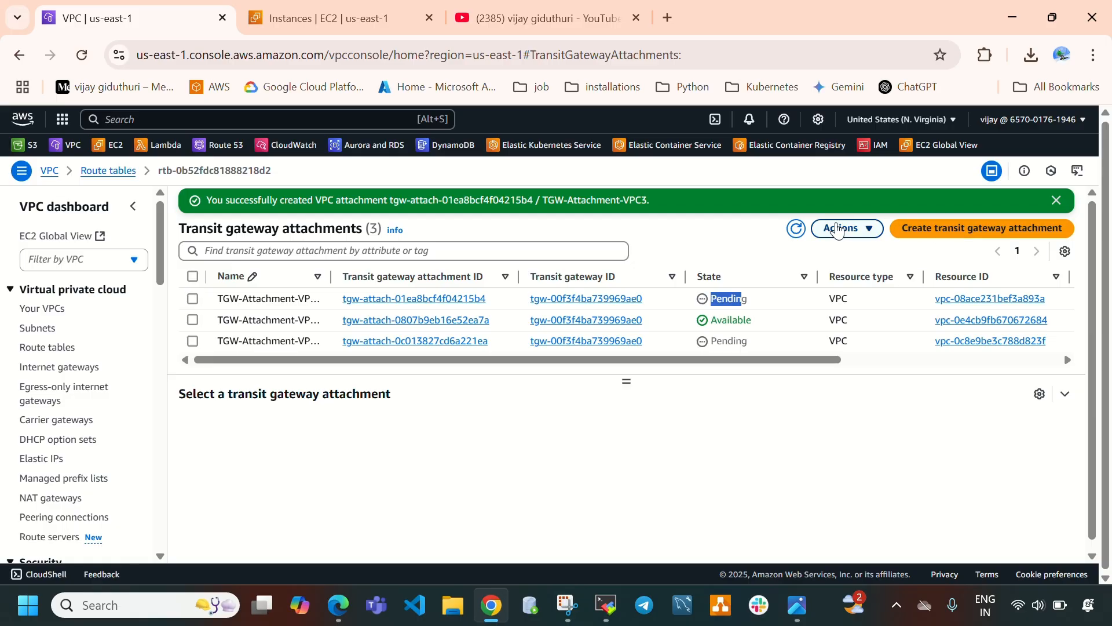
click(796, 230)
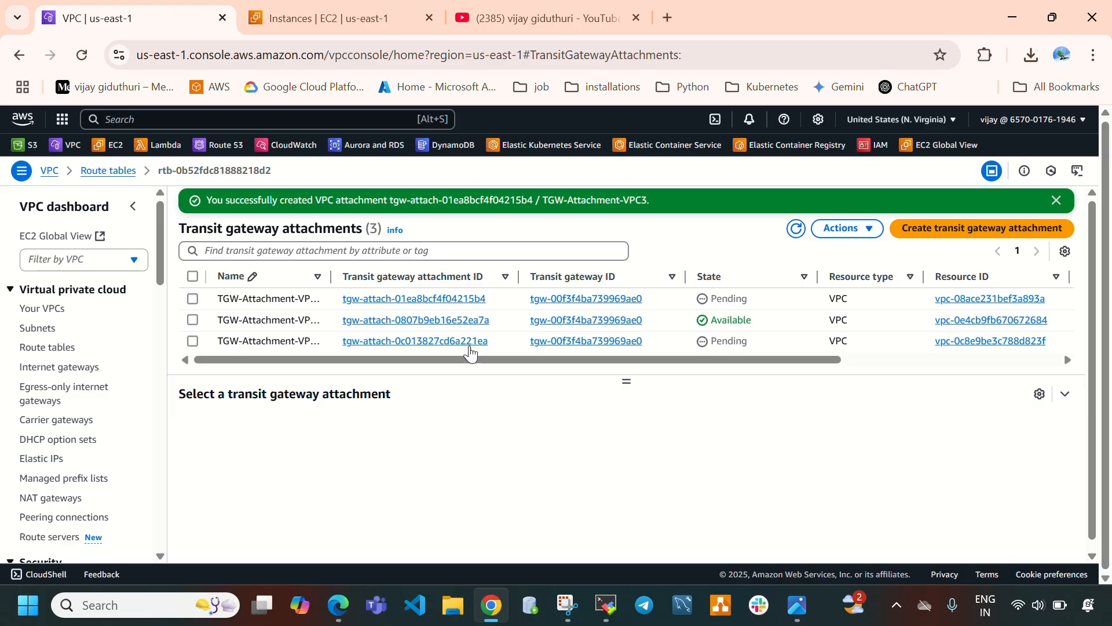
Read the documentation section on updating each VPC's route table with Transit Gateway routes.
click(338, 605)
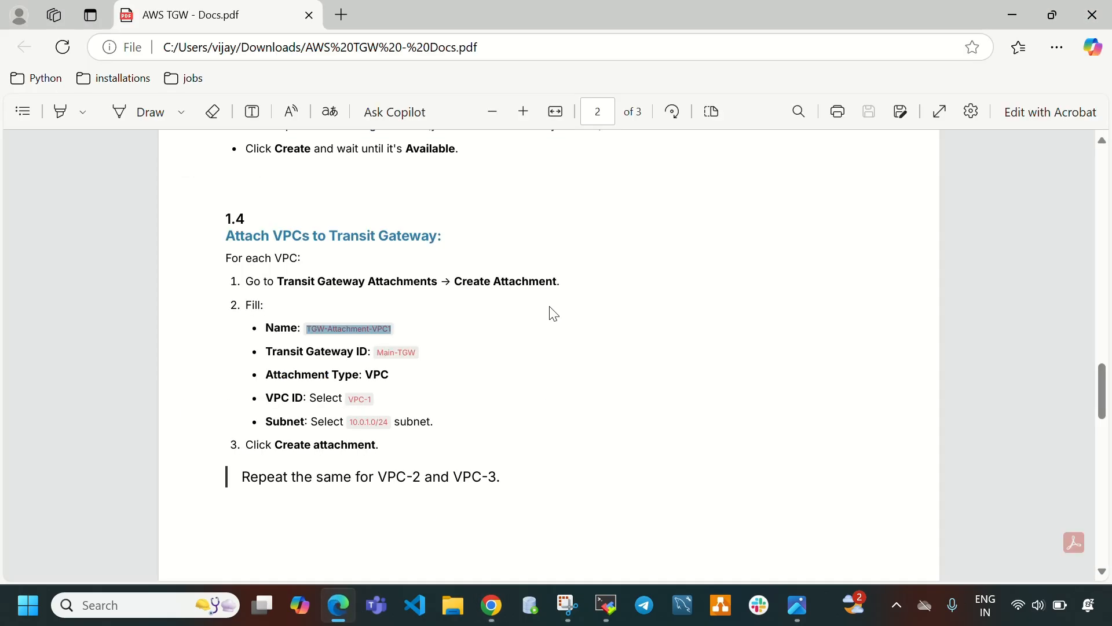
scroll(554, 314, down, 8)
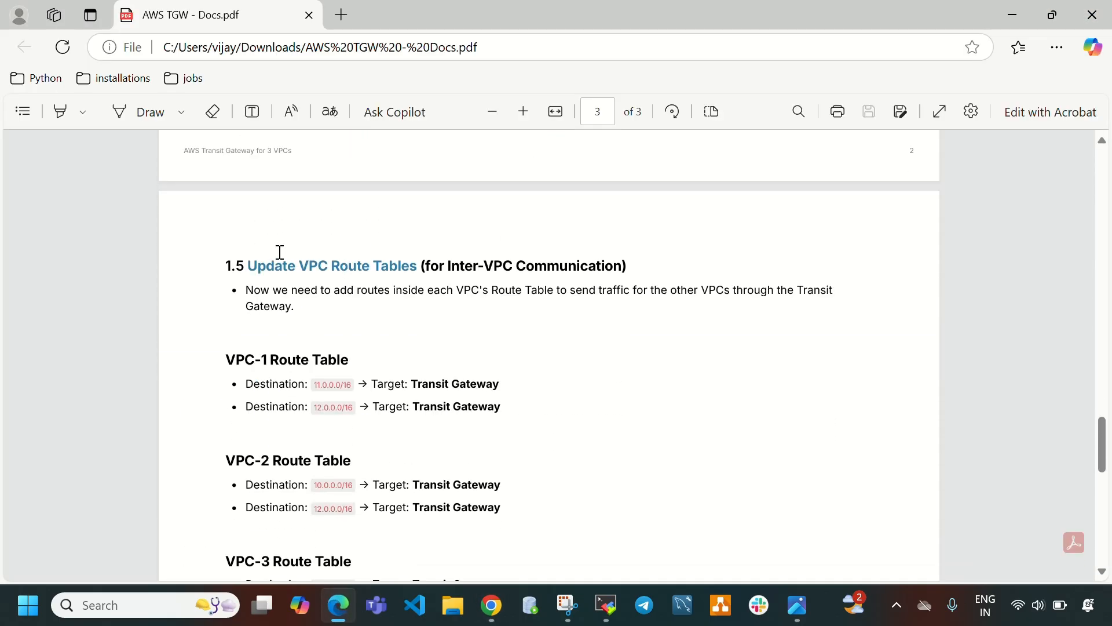
drag(276, 261, 599, 255)
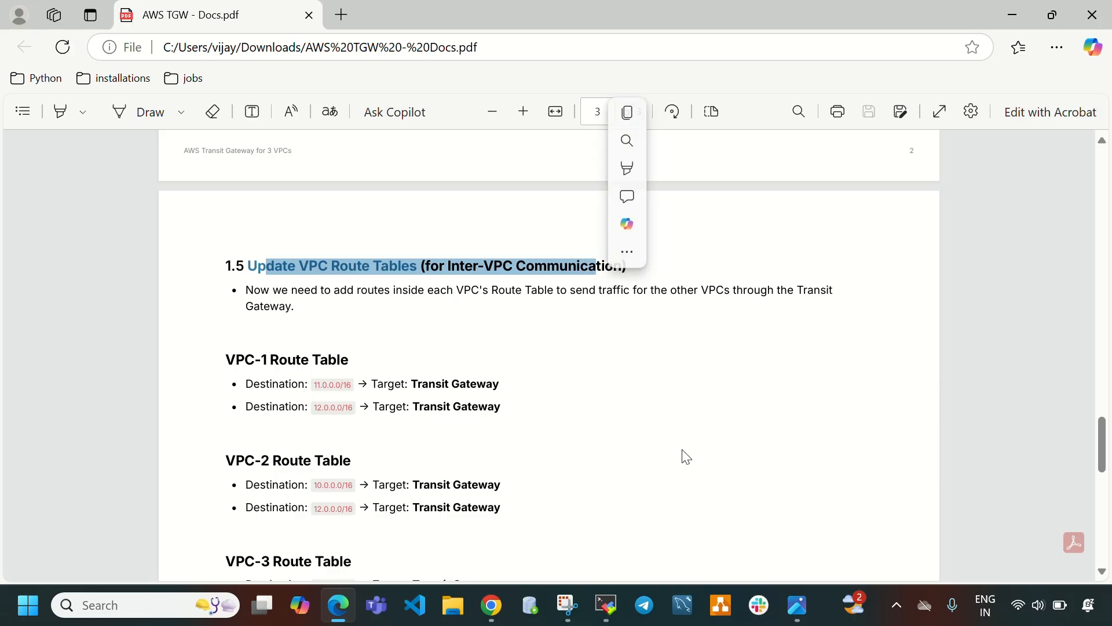
scroll(559, 322, down, 3)
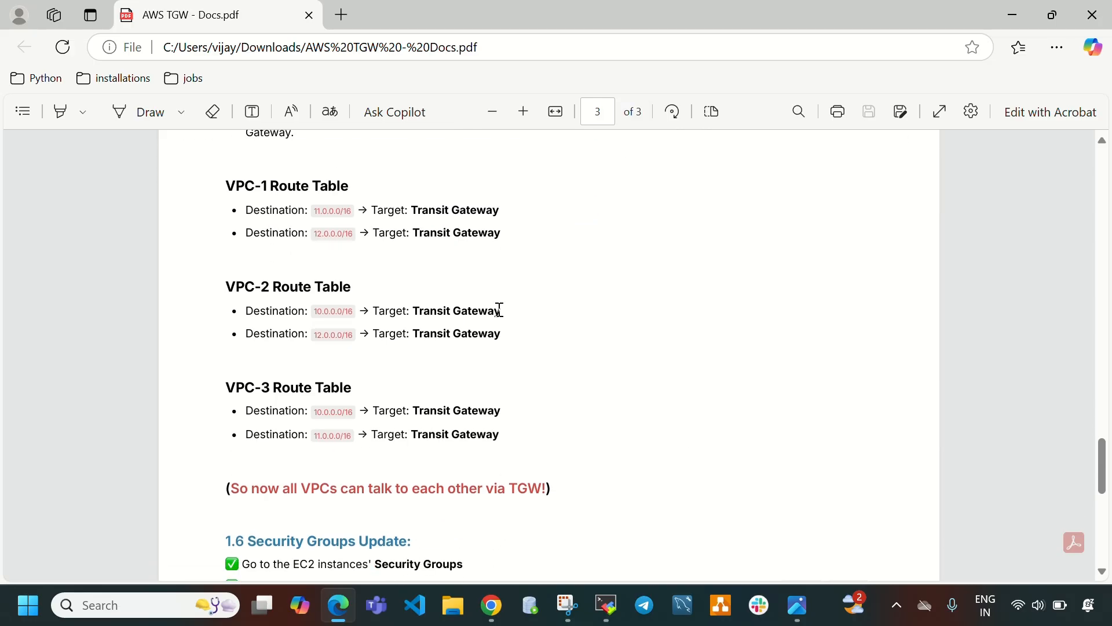
Return to the attachments list and refresh it while waiting for the VPC3 attachment to finish provisioning.
click(339, 604)
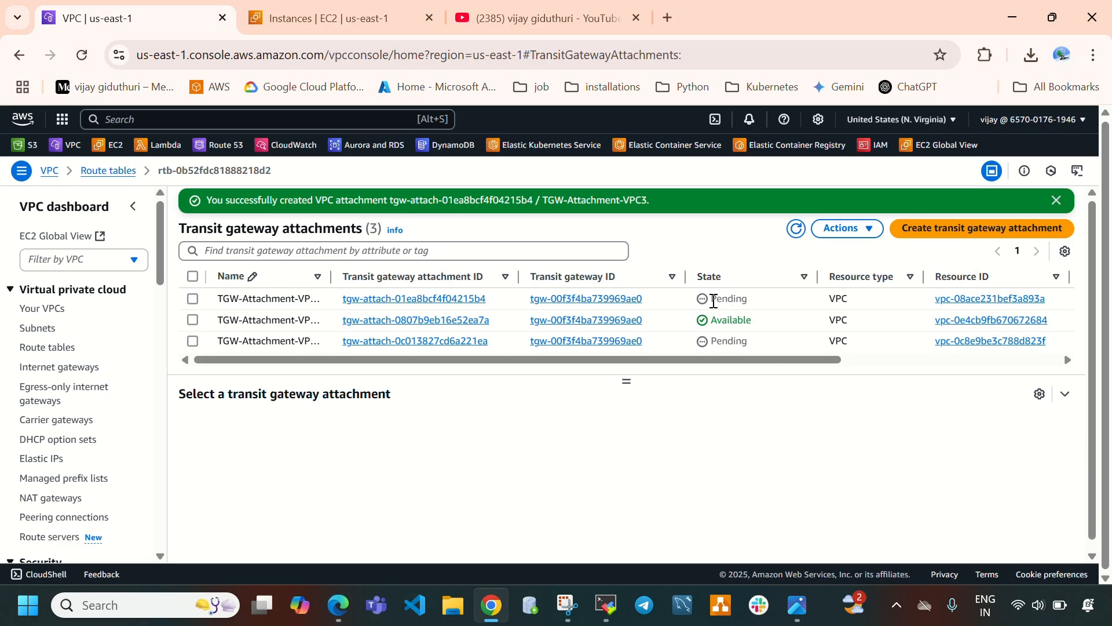
drag(713, 300, 754, 298)
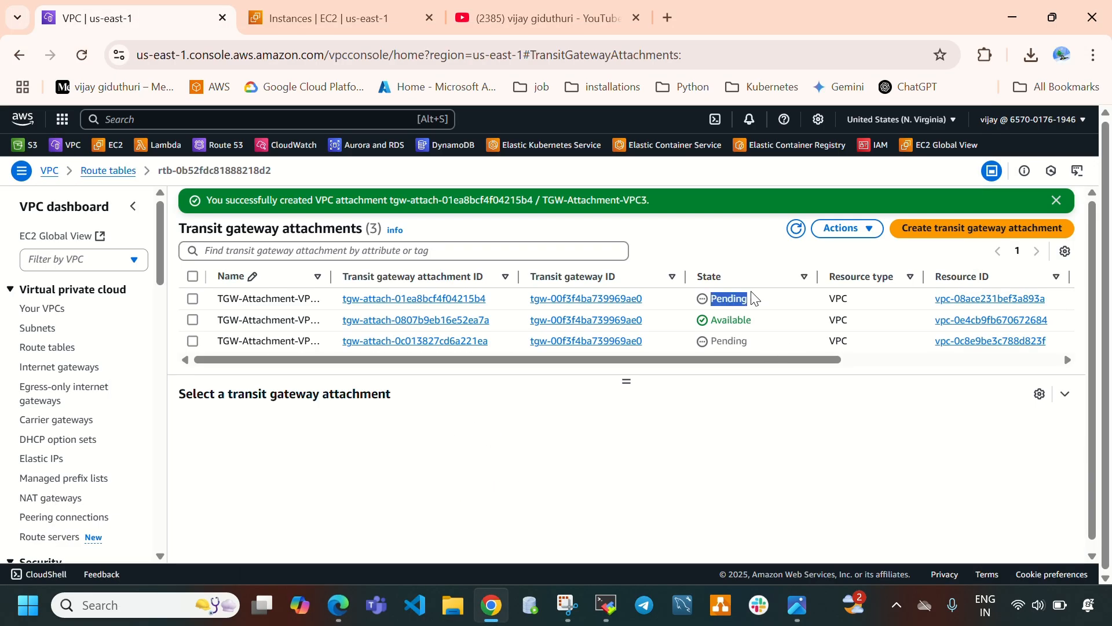
click(796, 228)
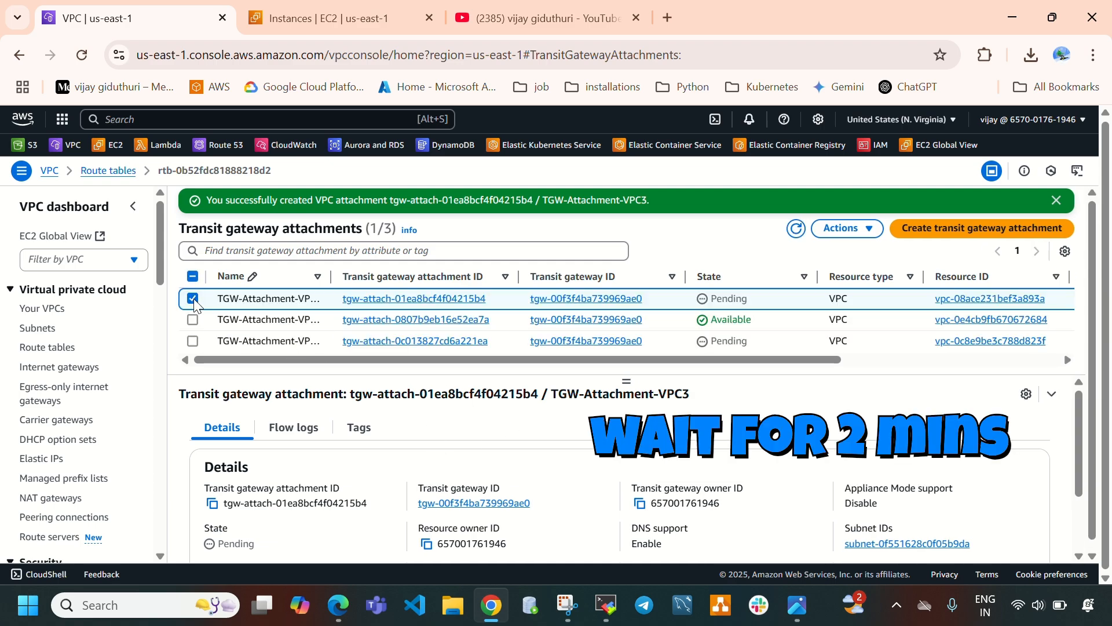
click(796, 229)
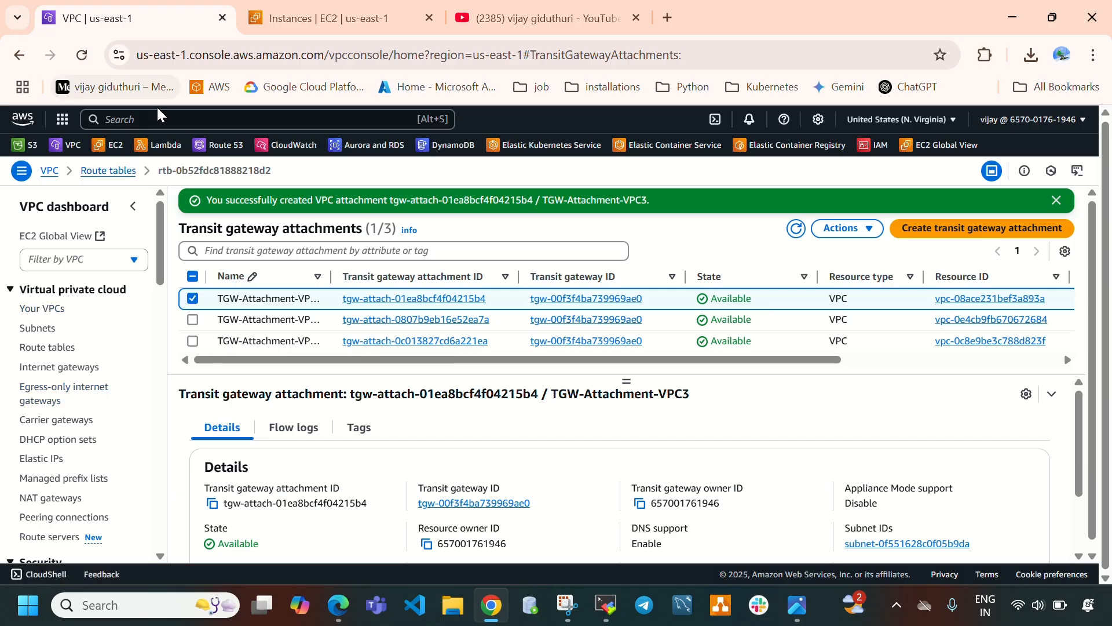
Open the route tables list, refresh it, and select the vpc1-rt route table.
click(58, 353)
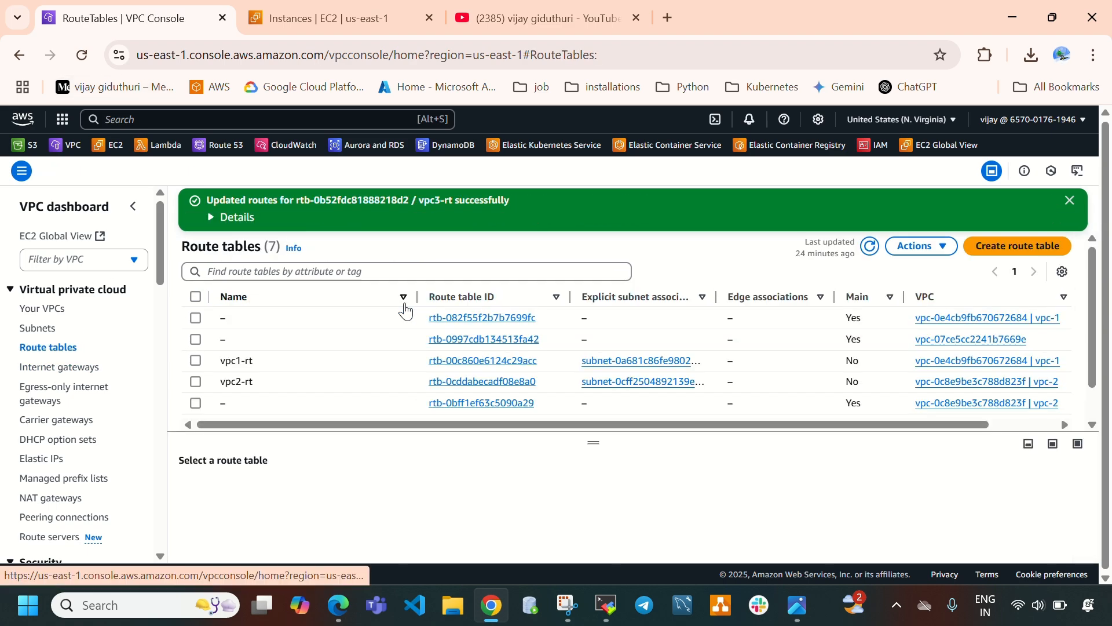
click(869, 246)
drag(591, 399, 416, 444)
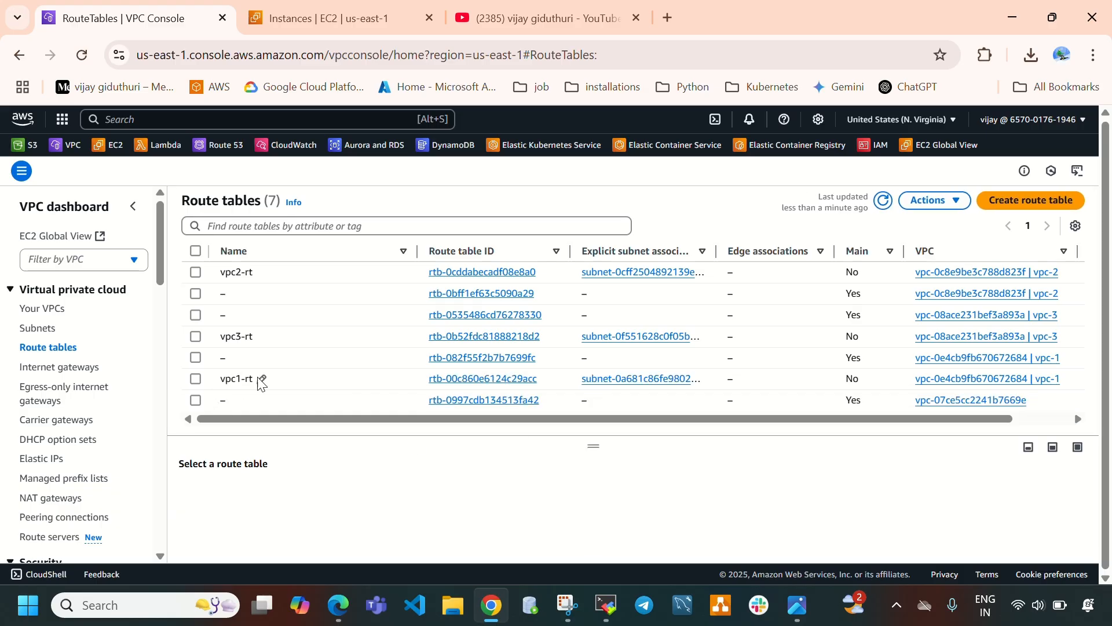
click(196, 380)
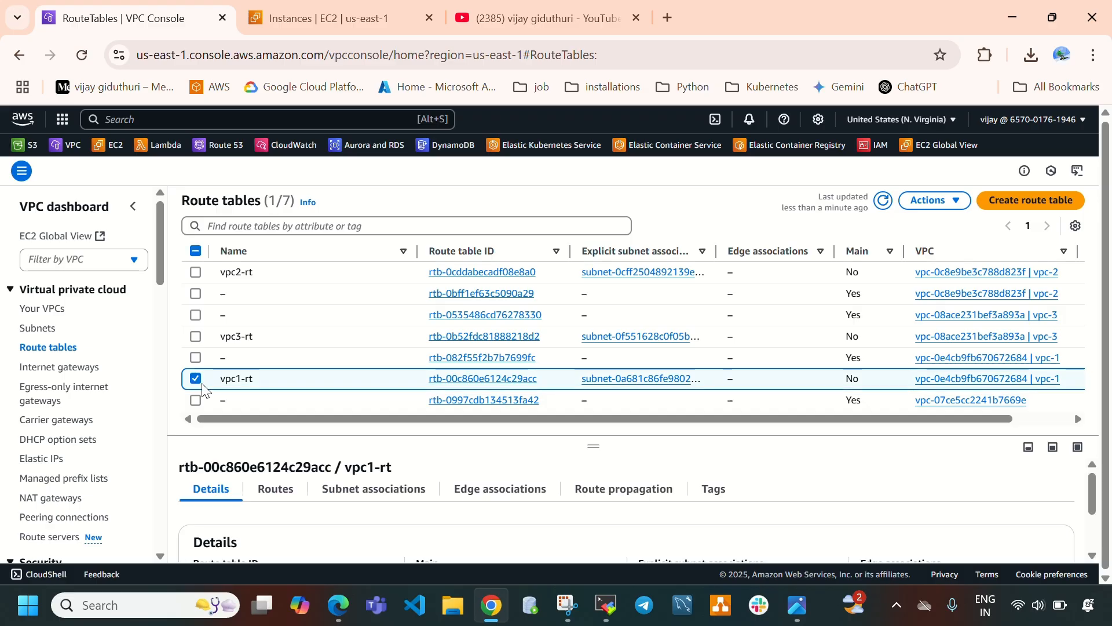
drag(593, 445, 595, 201)
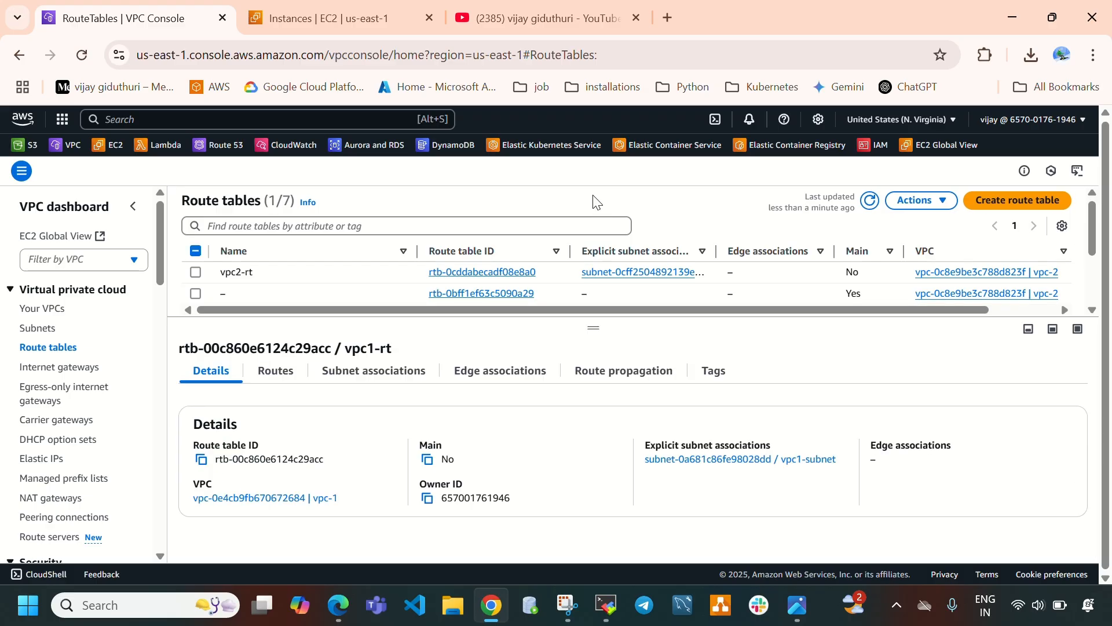
View vpc1-rt's current routes and highlight the route table update instructions in the Transit Gateway documentation.
click(274, 368)
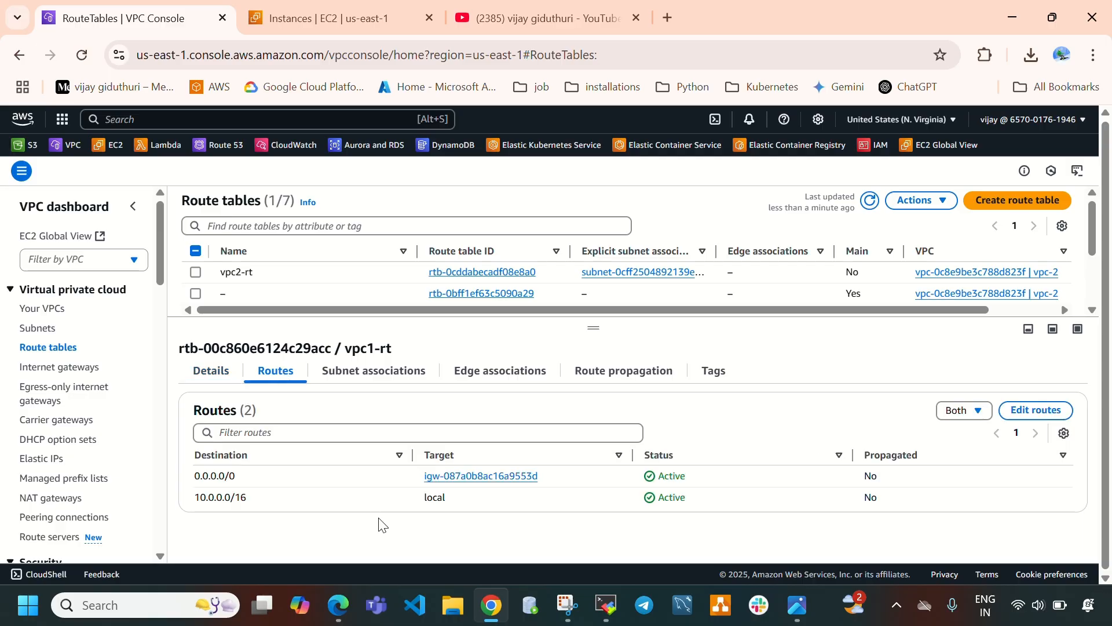
click(343, 600)
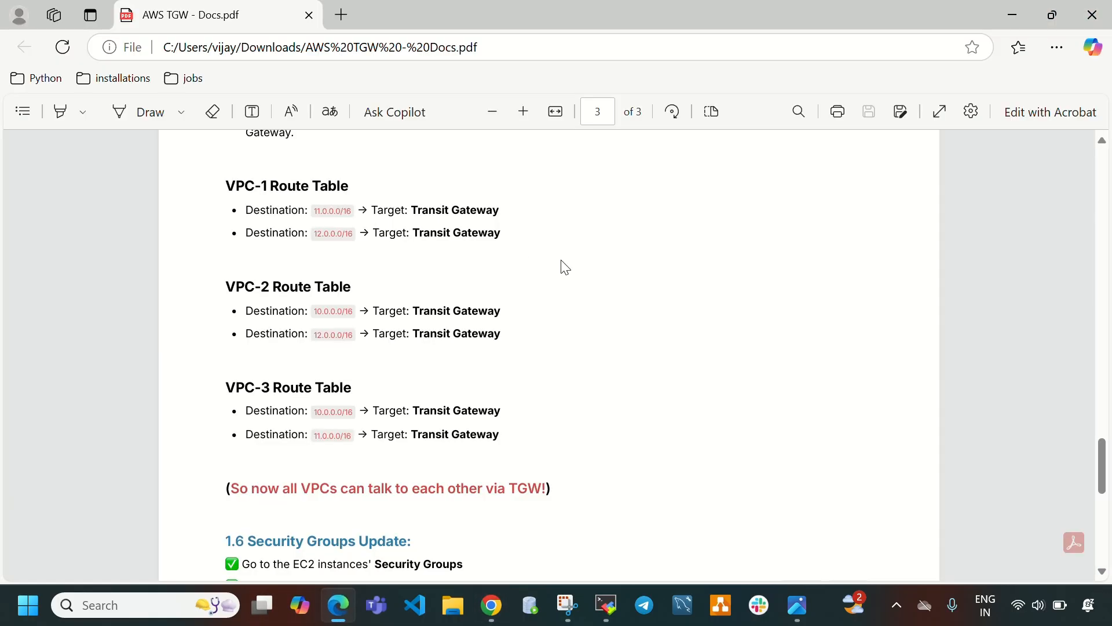
scroll(574, 261, up, 1)
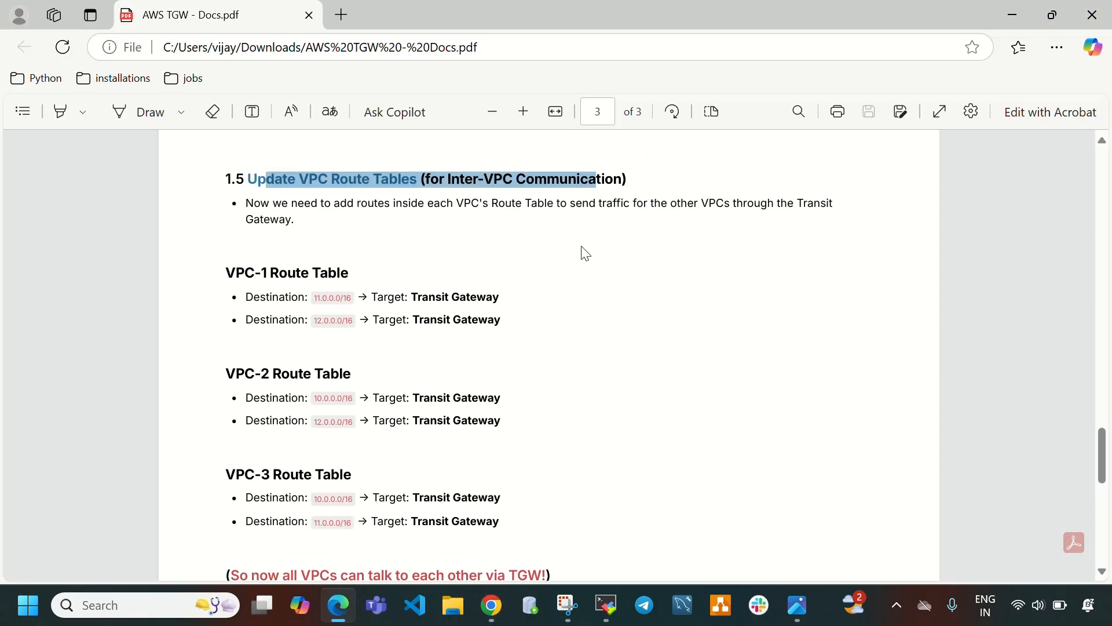
click(258, 176)
drag(255, 179, 417, 176)
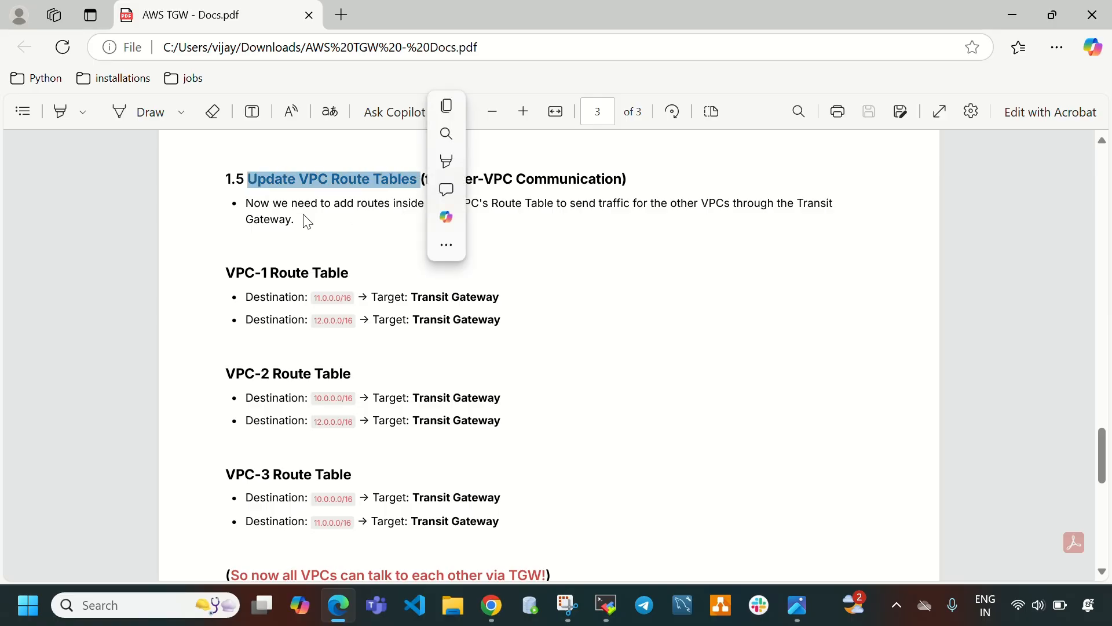
drag(254, 204, 776, 208)
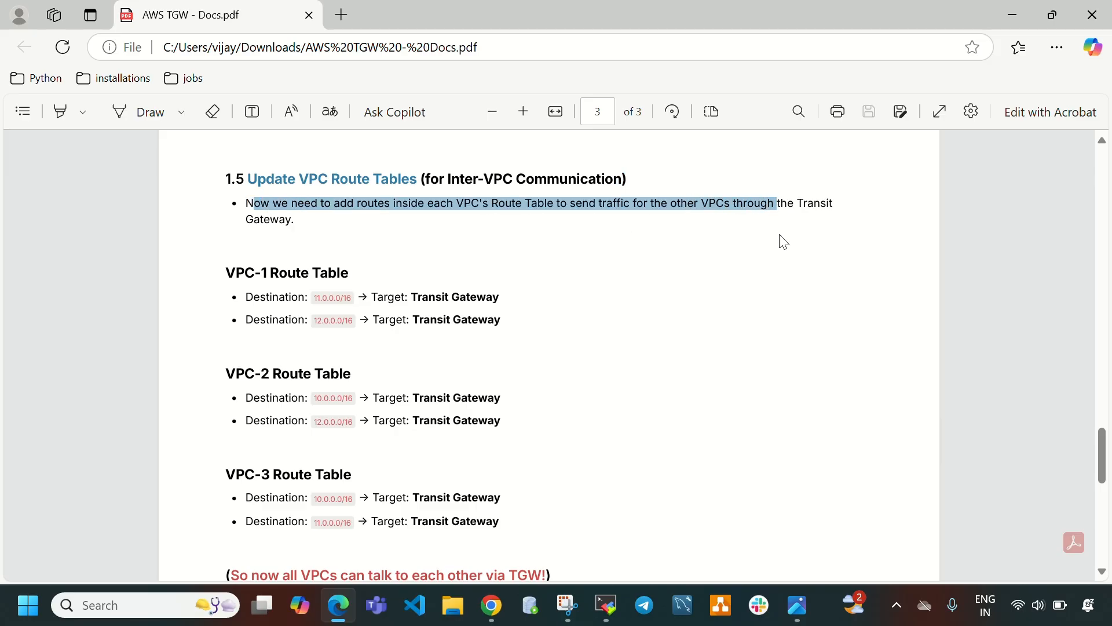
drag(226, 271, 347, 260)
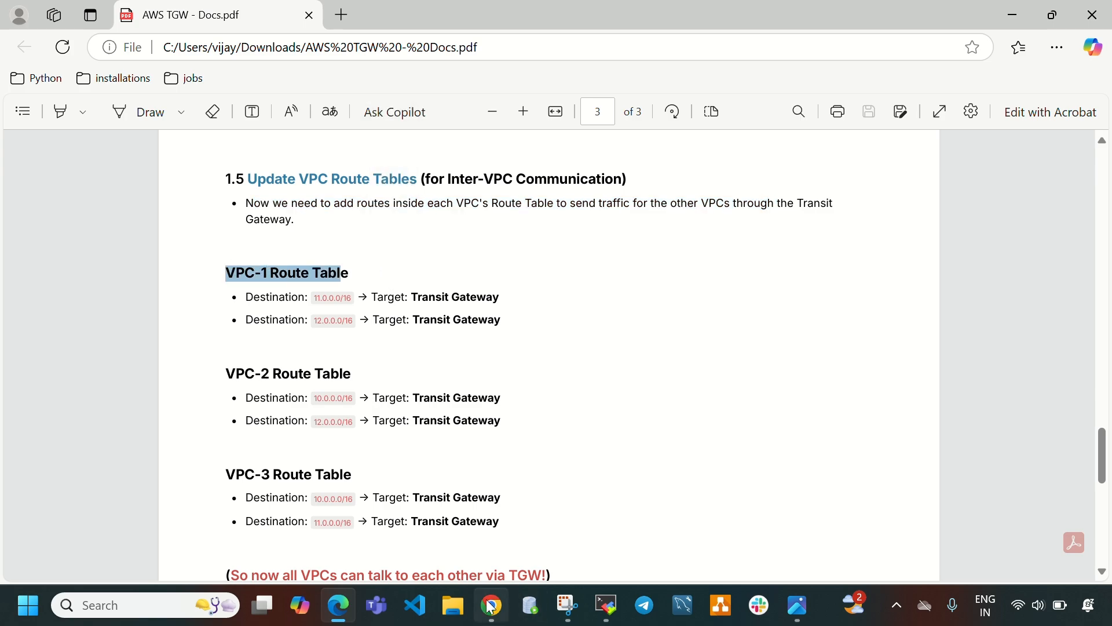
click(340, 618)
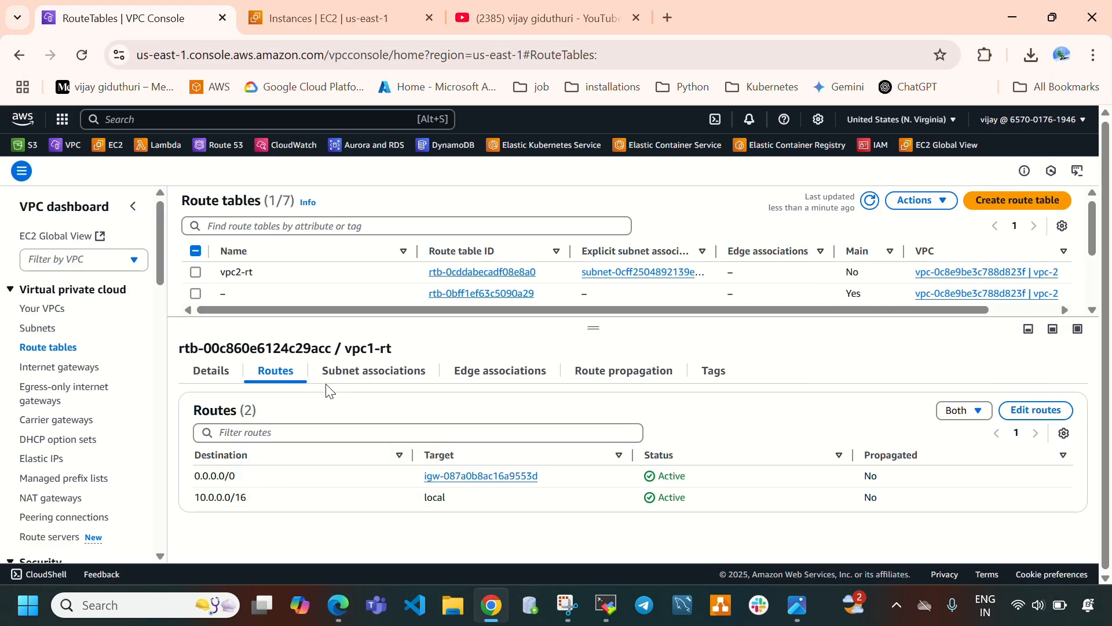
Open route editing for vpc1-rt and review the documented Transit Gateway destinations for each VPC's route table.
click(1026, 411)
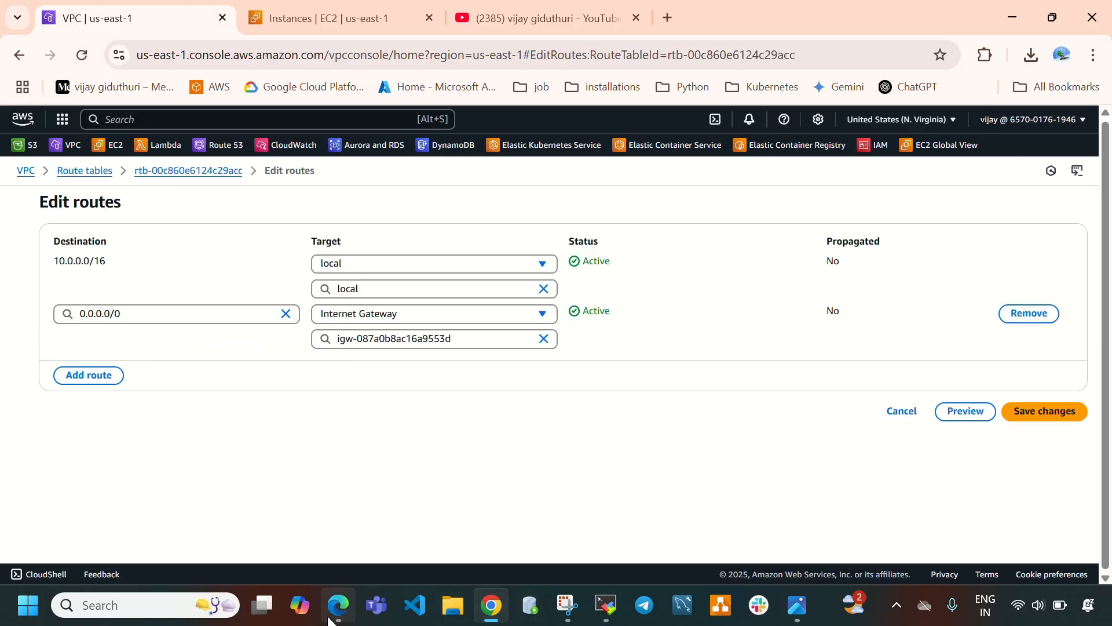
click(306, 463)
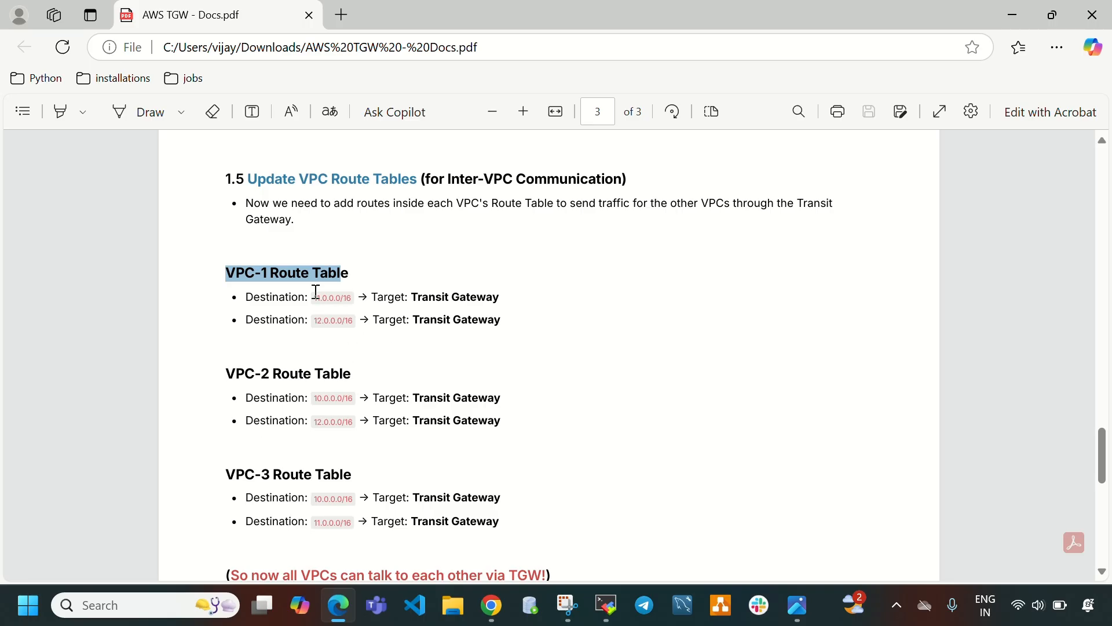
drag(314, 297, 355, 323)
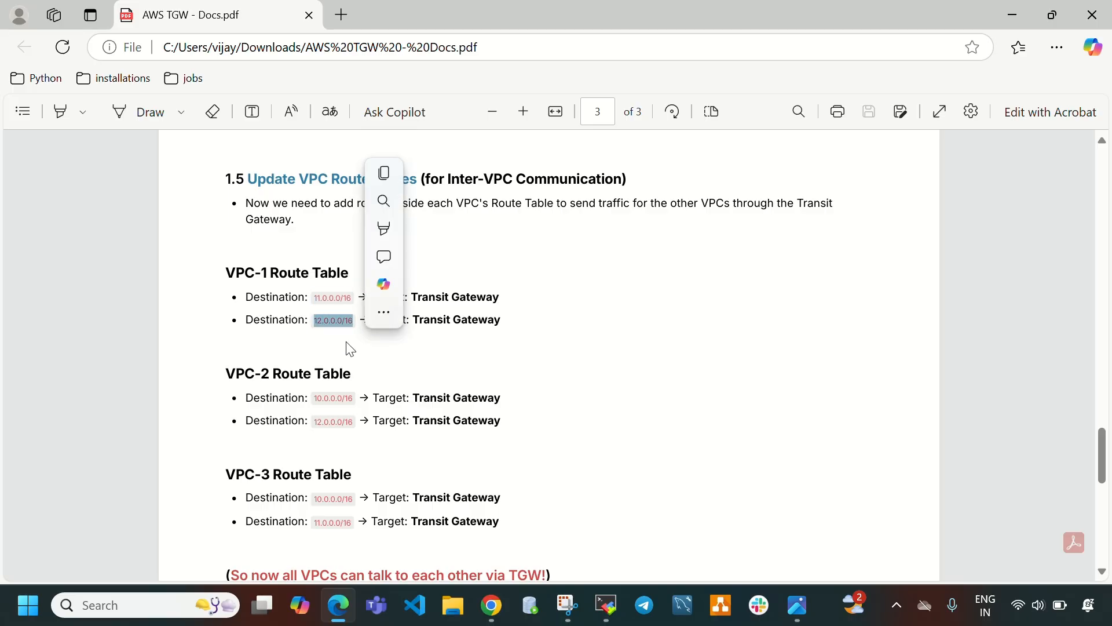
drag(226, 373, 365, 363)
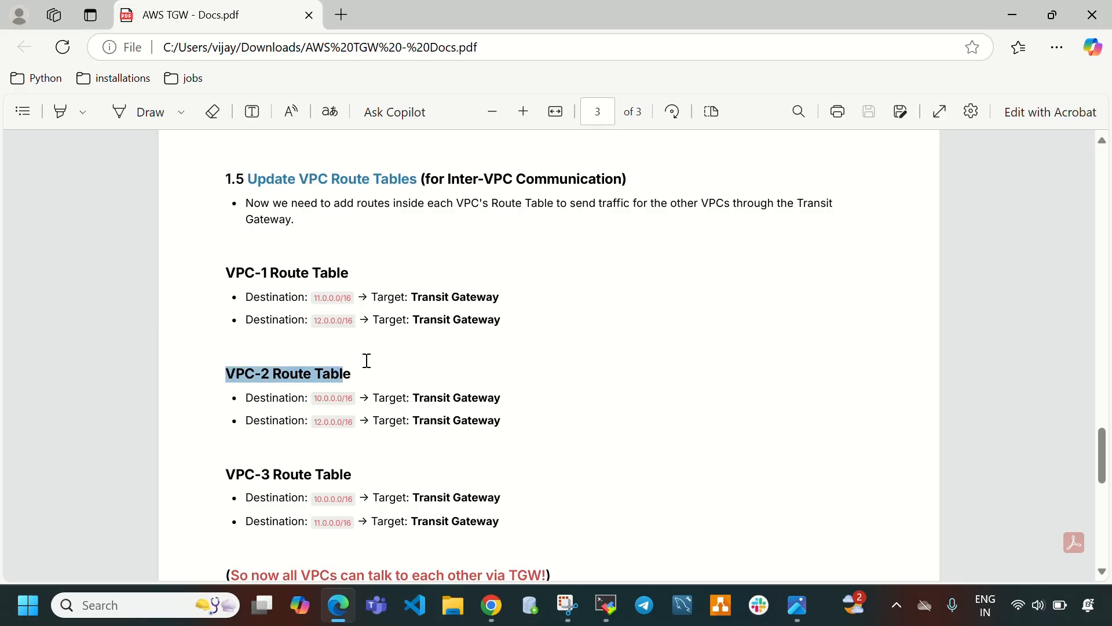
drag(316, 398, 354, 399)
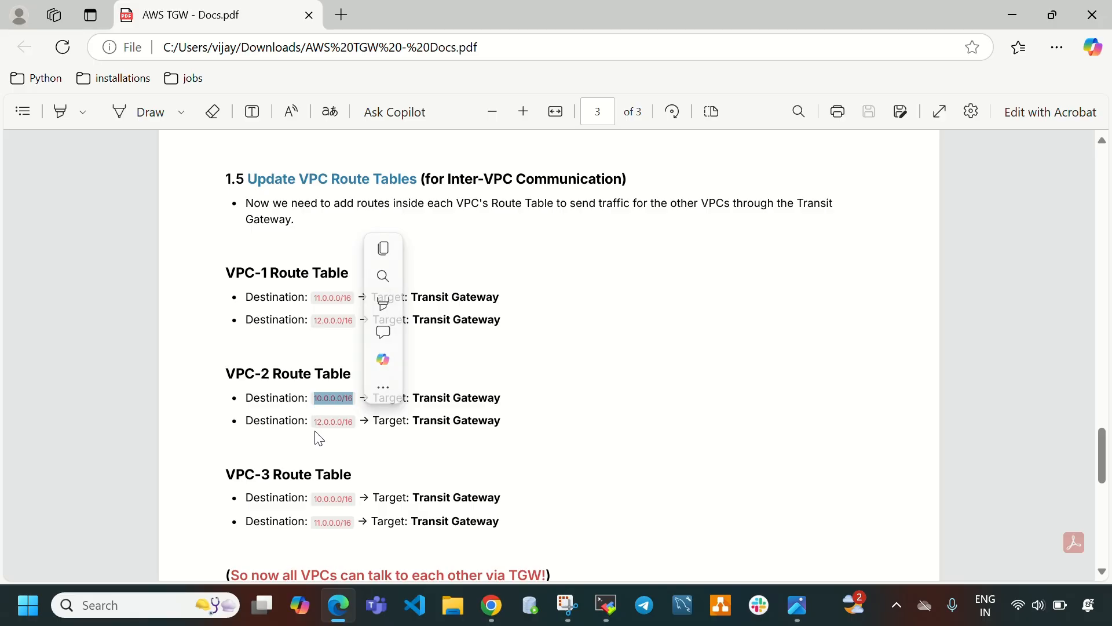
drag(314, 421, 360, 423)
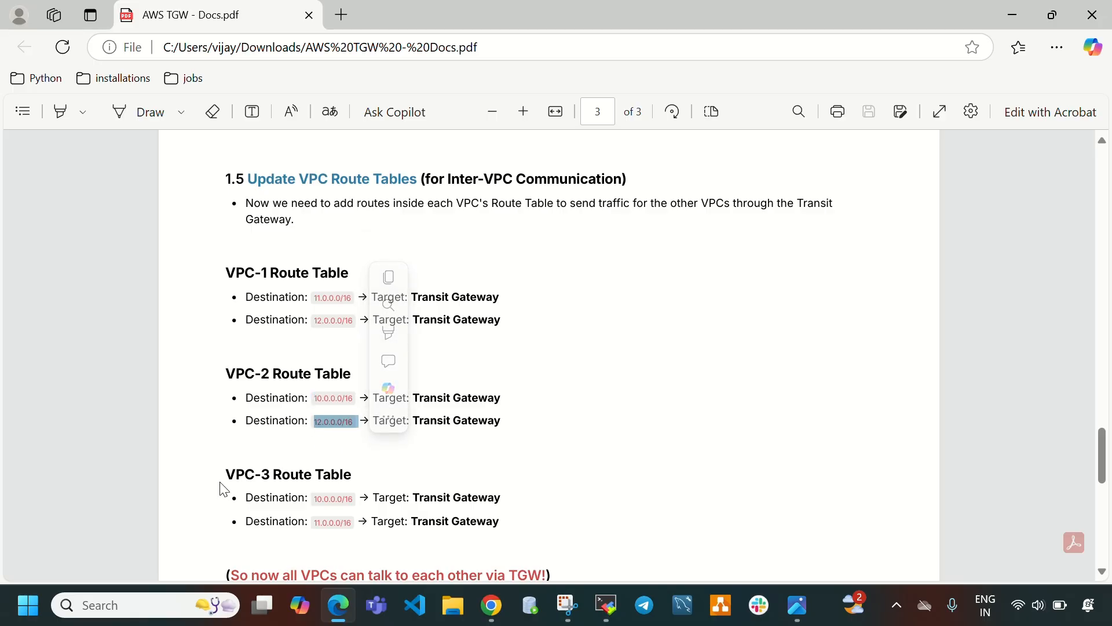
scroll(404, 420, down, 3)
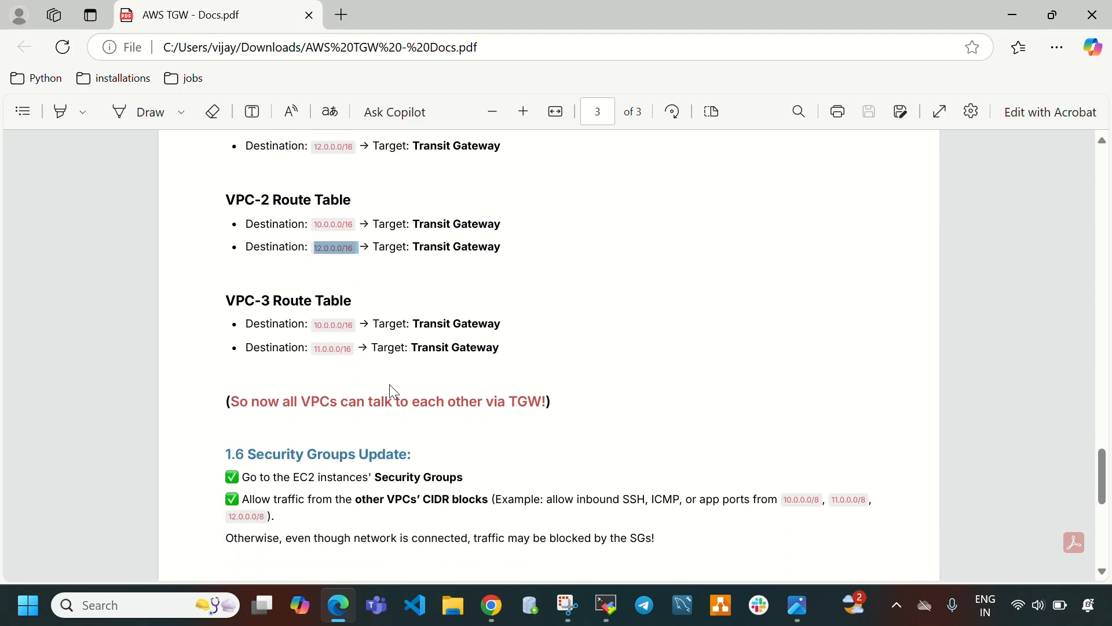
scroll(360, 290, up, 2)
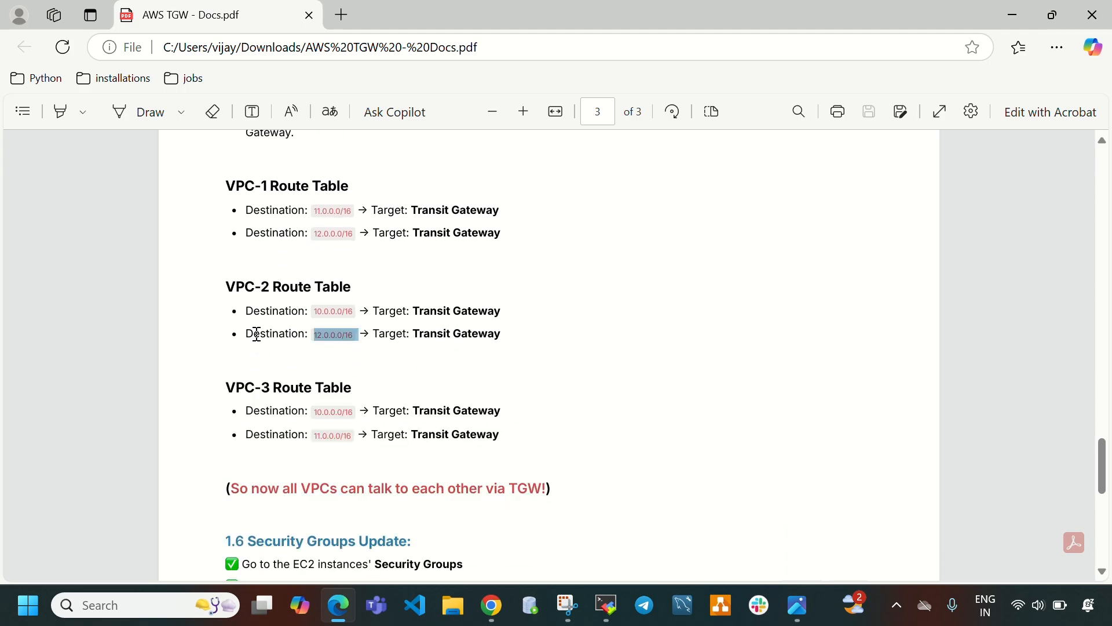
drag(222, 393, 364, 379)
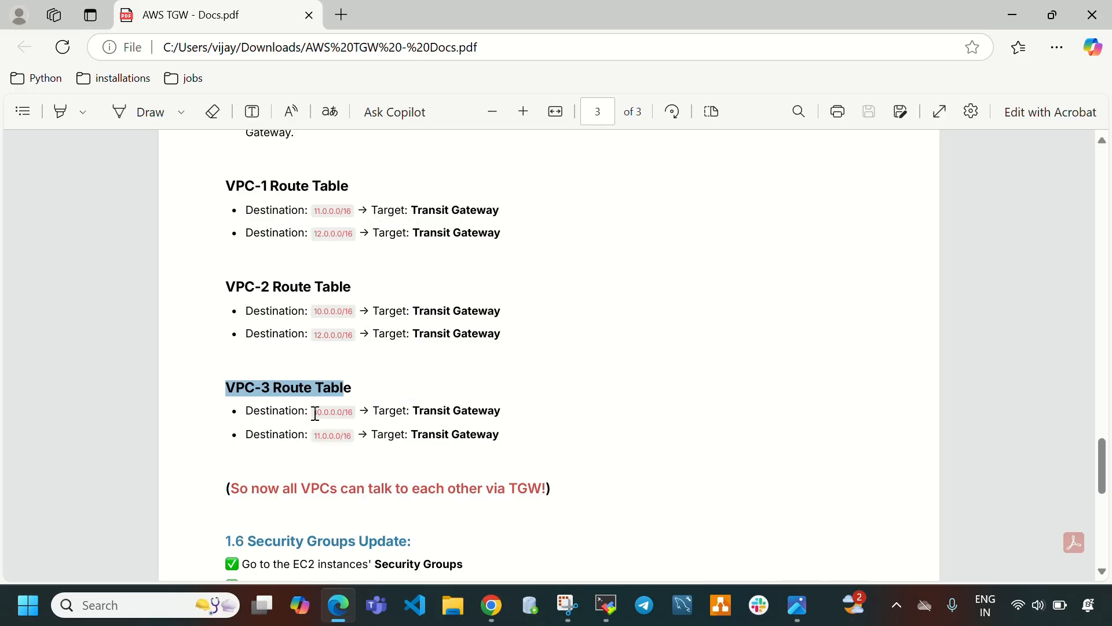
drag(314, 412, 342, 412)
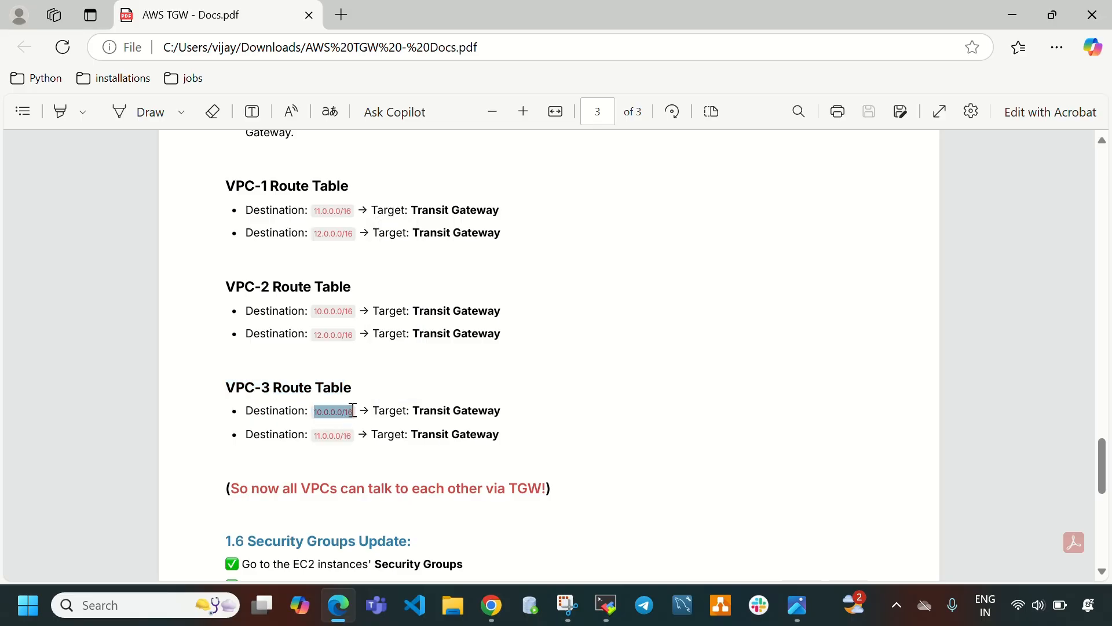
drag(353, 435, 313, 435)
scroll(551, 331, up, 2)
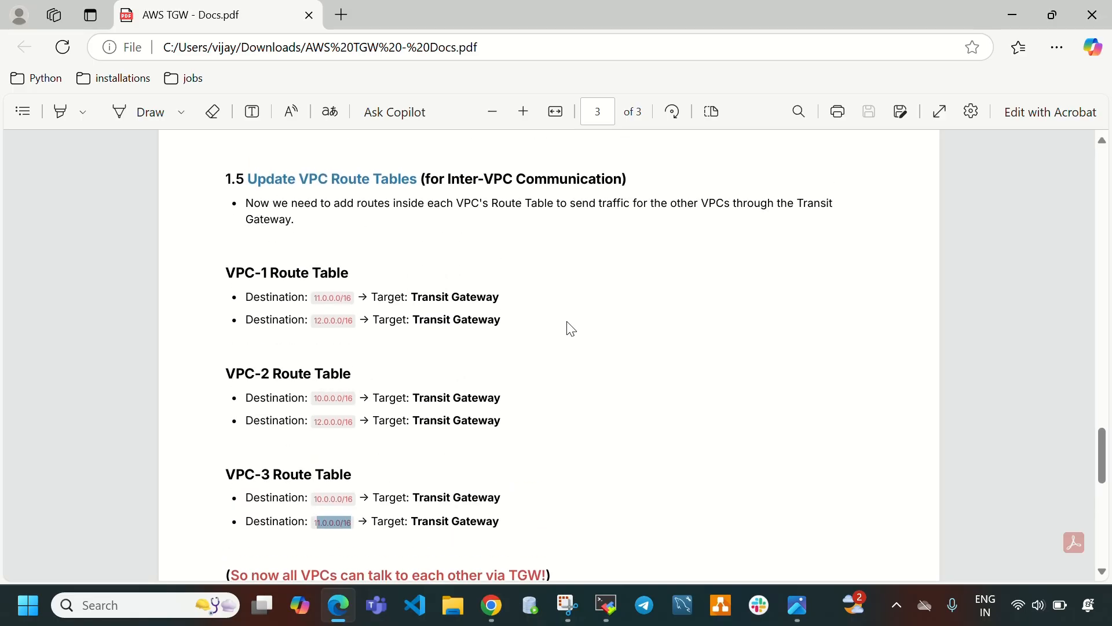
click(589, 352)
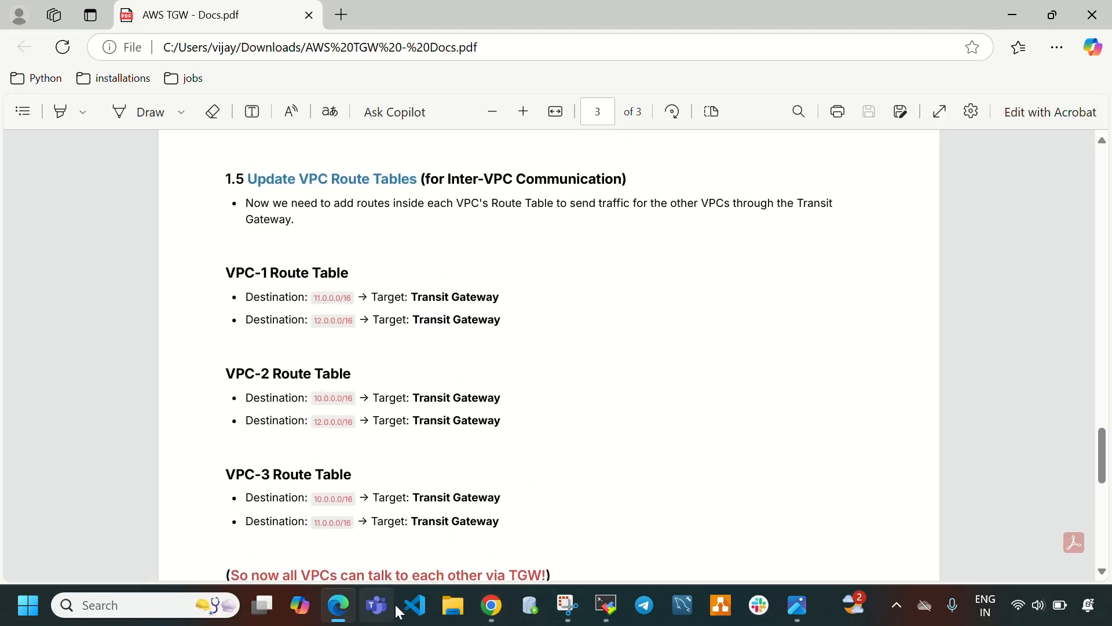
click(492, 606)
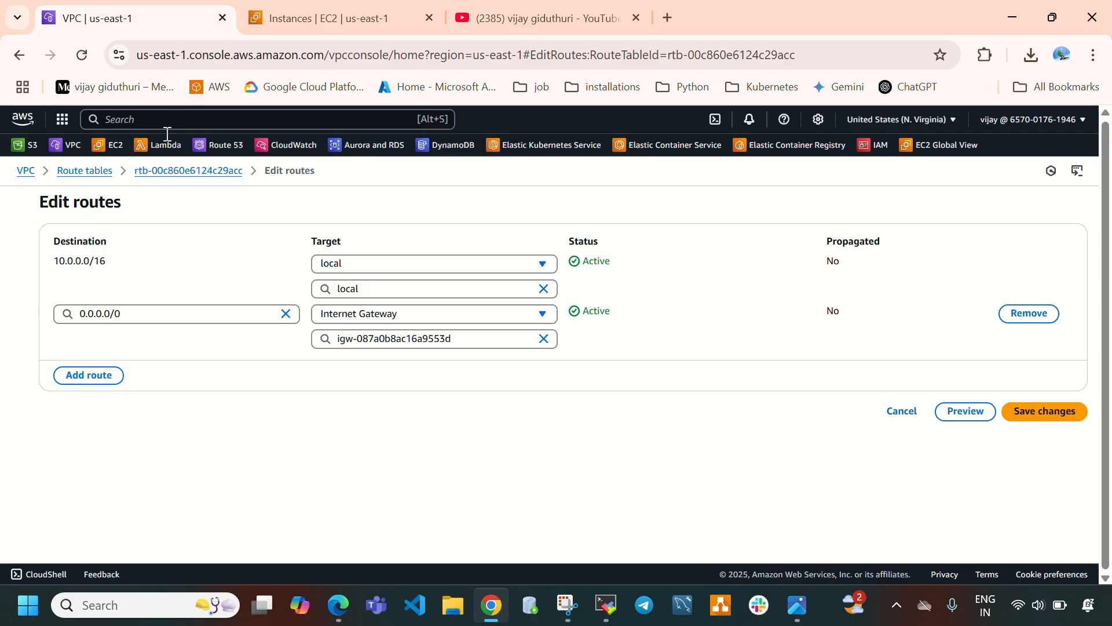
Open the VPC list in a second browser tab and return to the route editor.
right_click(78, 146)
click(133, 166)
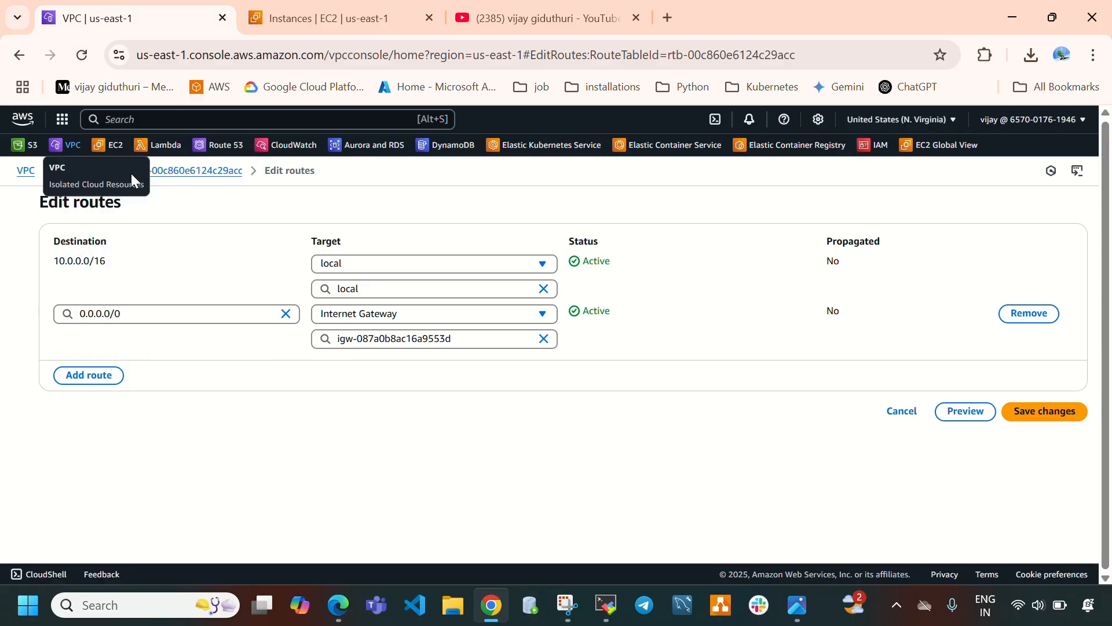
click(284, 8)
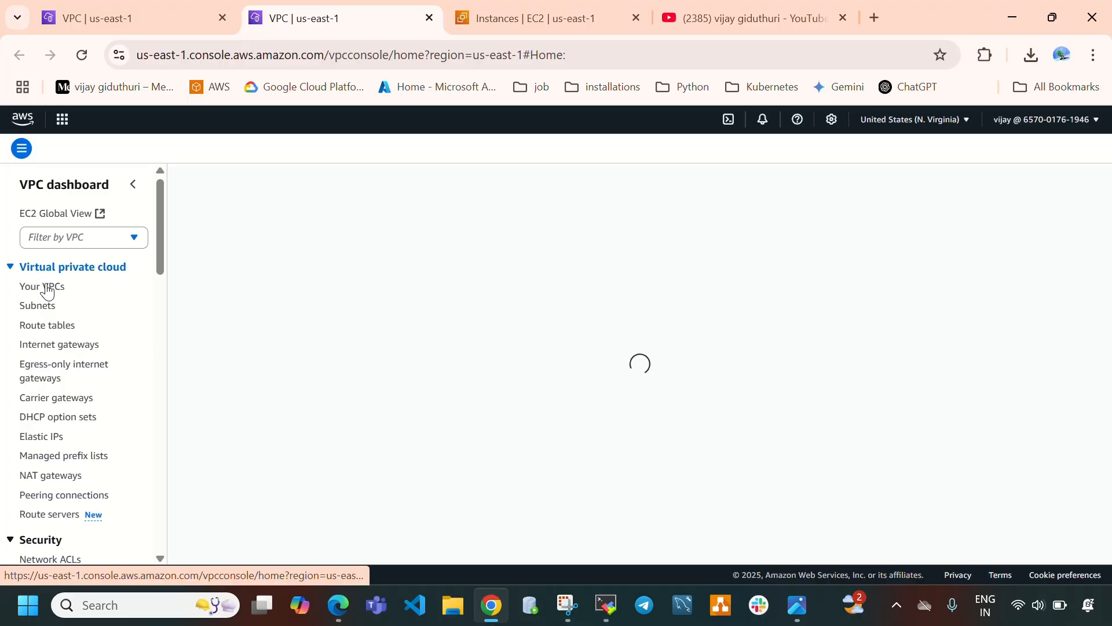
click(48, 290)
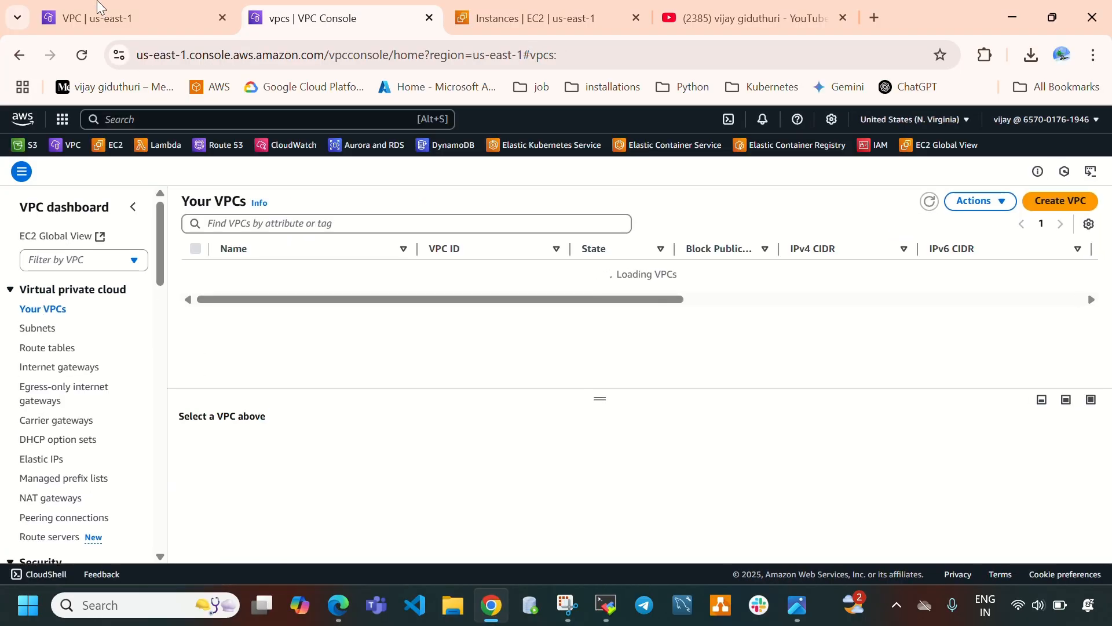
click(63, 10)
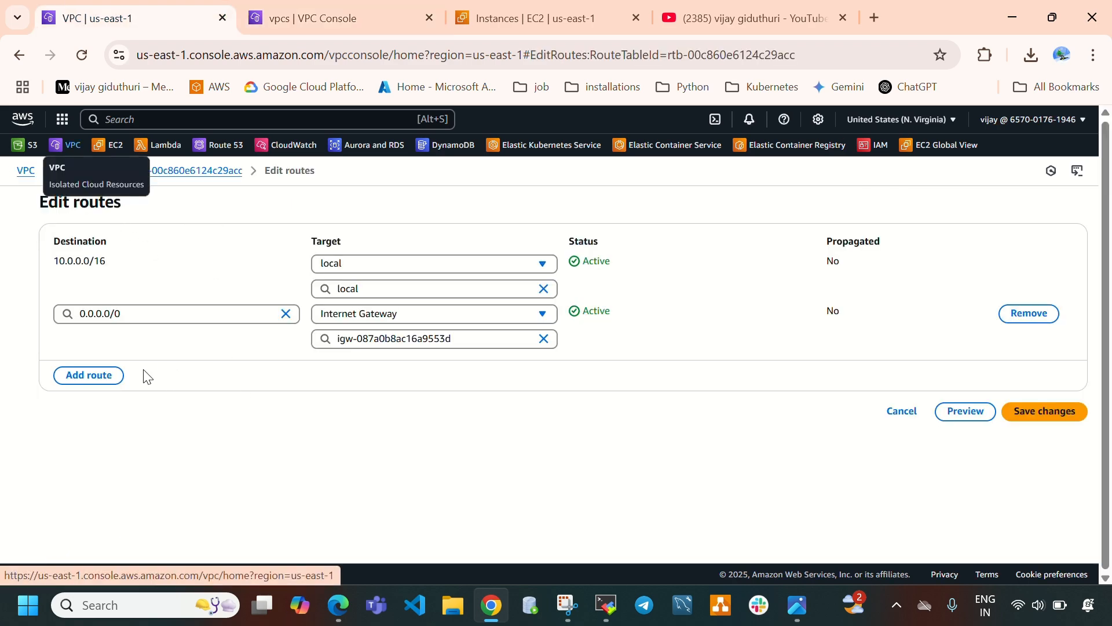
Add a route to vpc1-rt with destination 11.0.0.0/16, copying vpc-2's IPv4 CIDR from the VPC list.
click(100, 387)
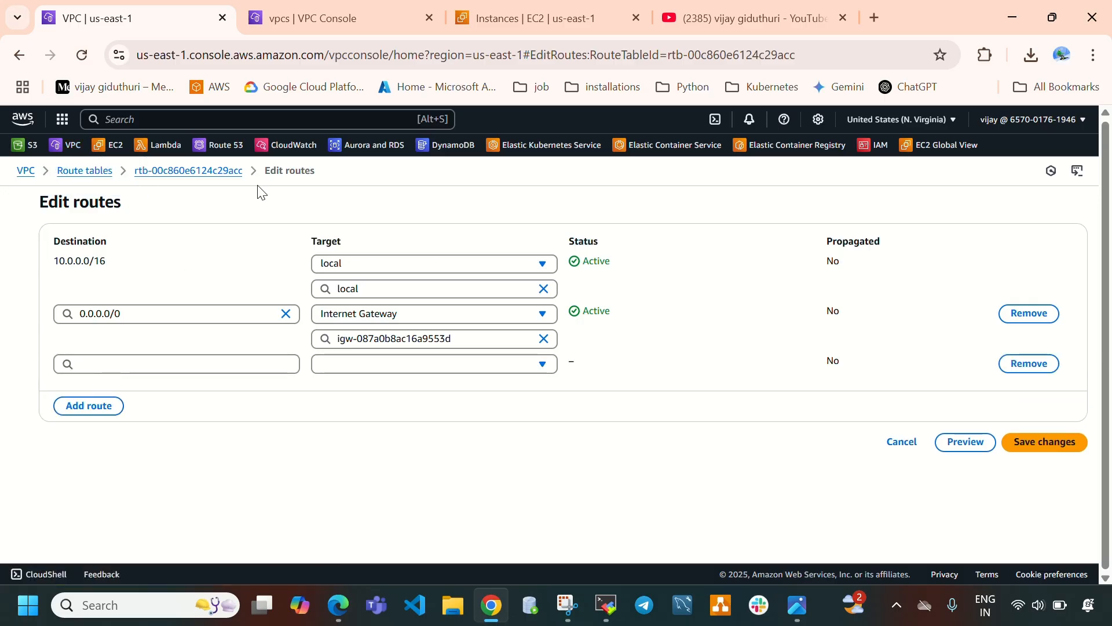
click(333, 16)
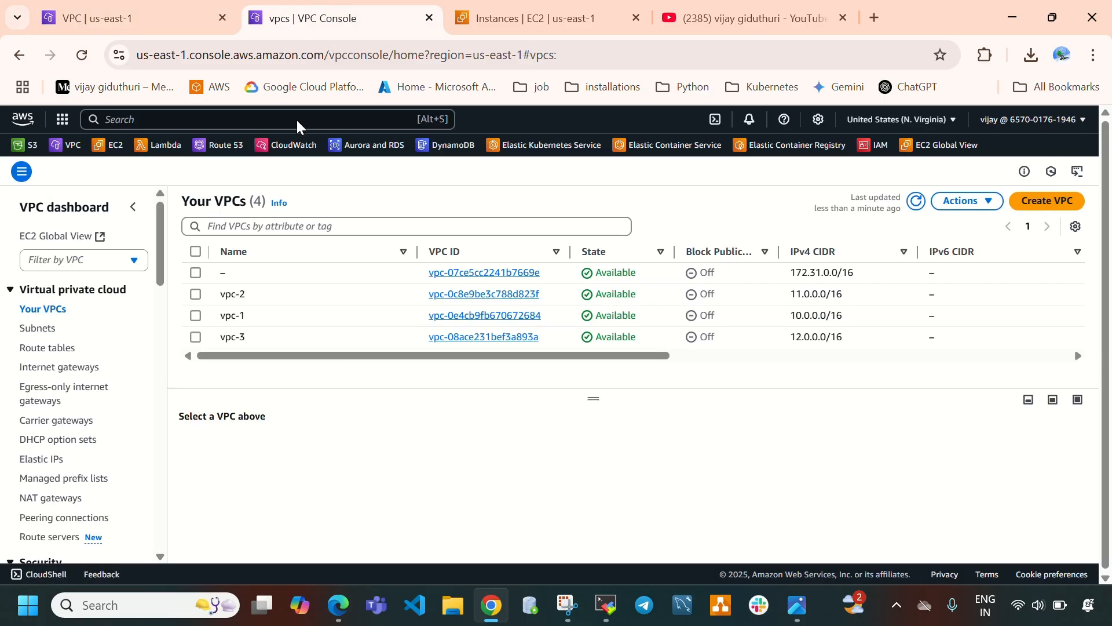
click(196, 295)
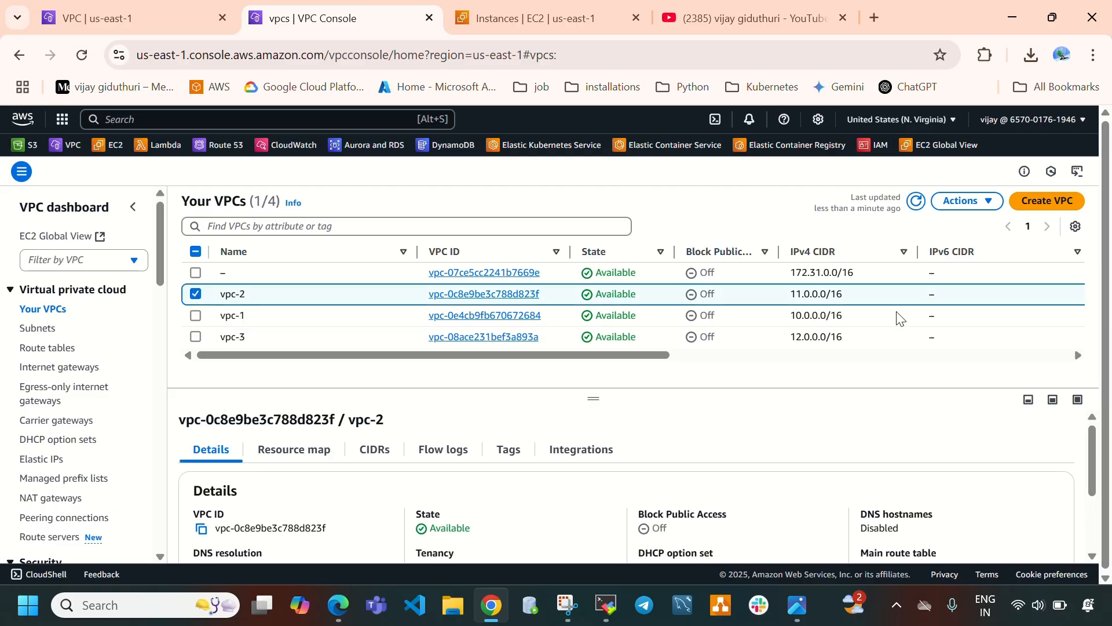
drag(861, 300, 792, 295)
key(ctrl+c)
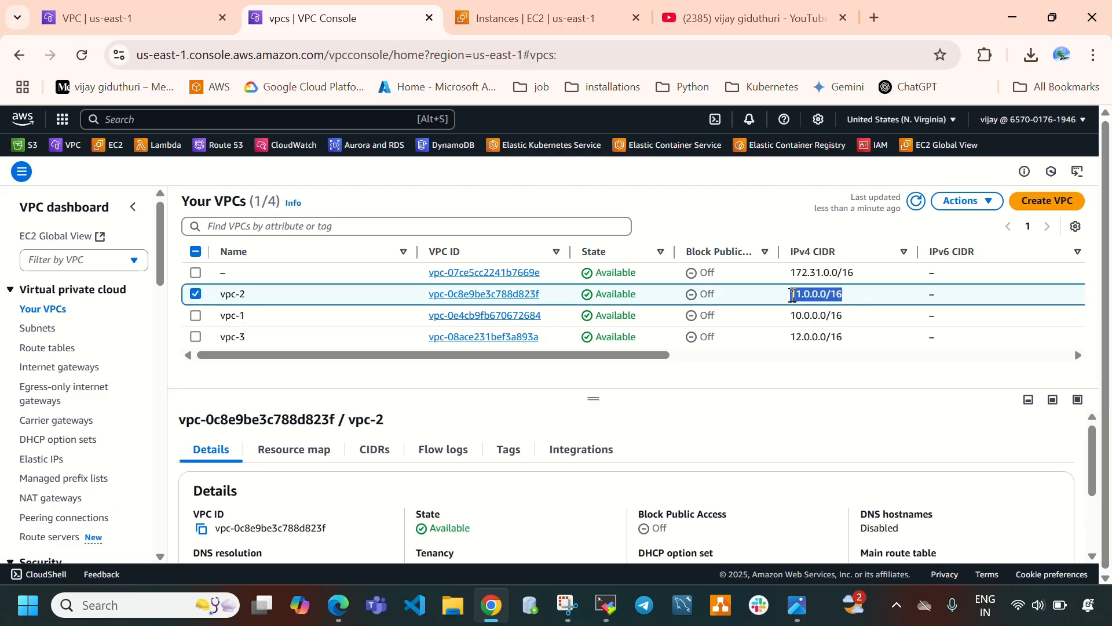
click(90, 26)
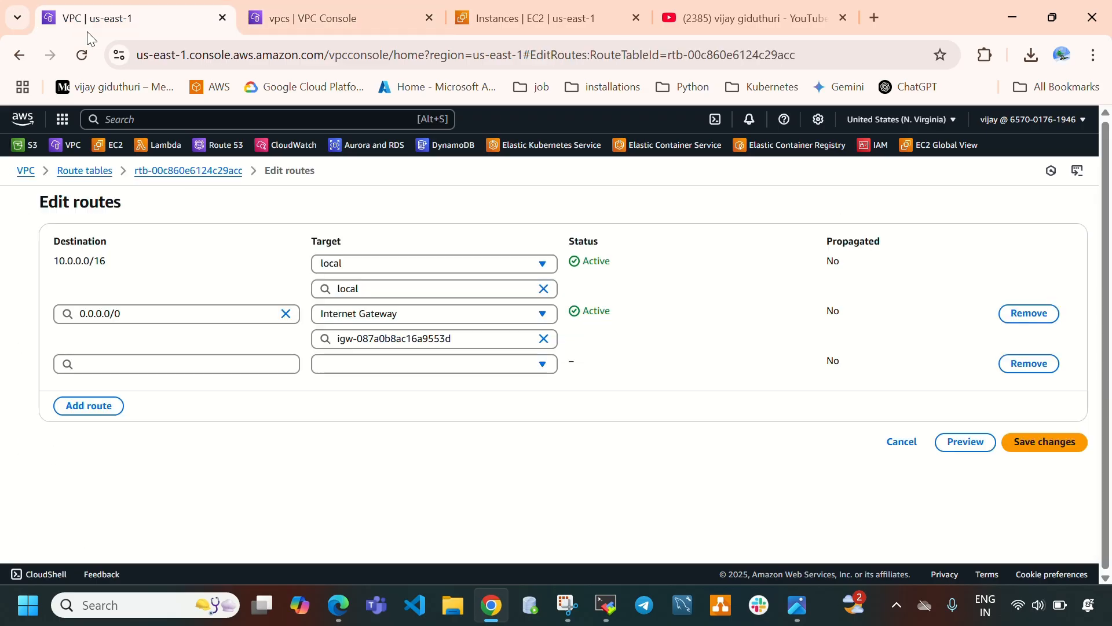
click(164, 358)
key(ctrl+v)
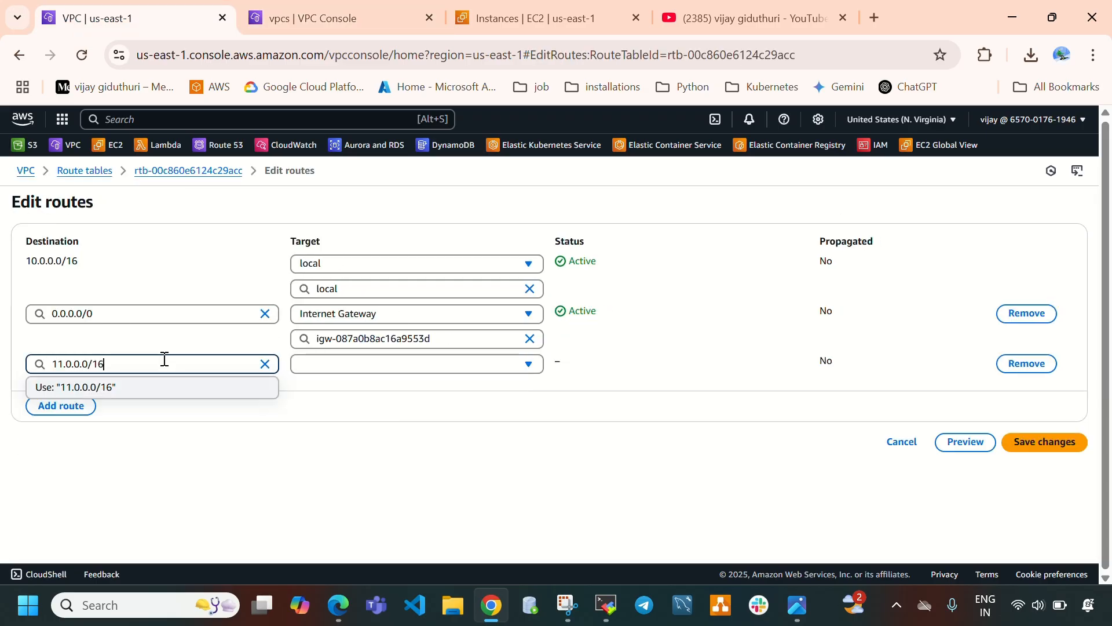
click(110, 384)
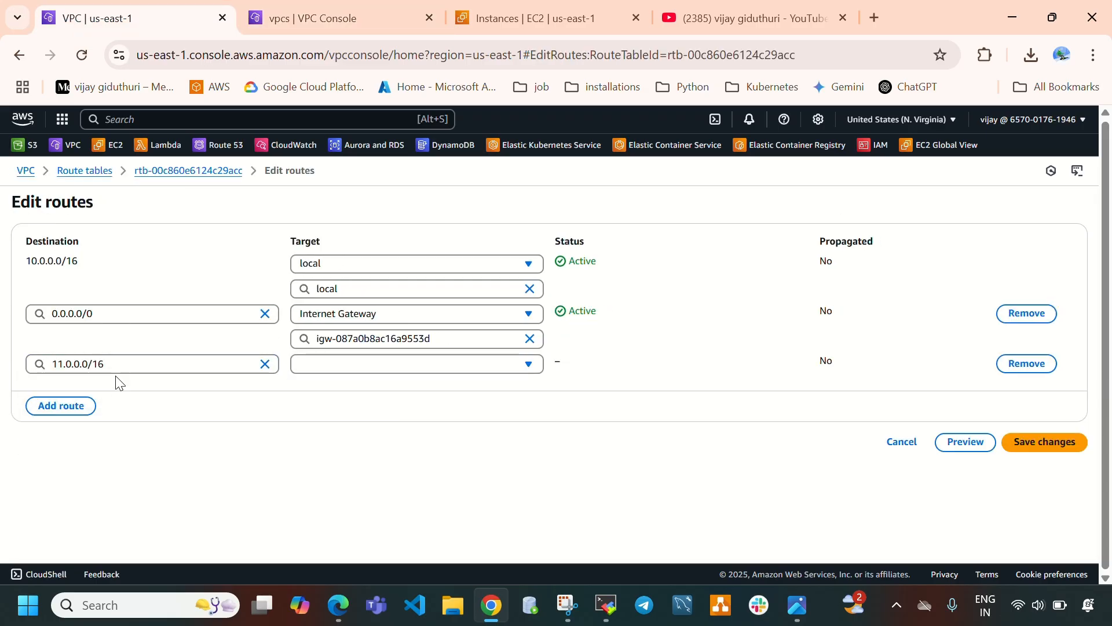
Set the new route's target to Transit Gateway tgw-00f3f4ba739969ae0.
click(350, 369)
scroll(414, 464, down, 2)
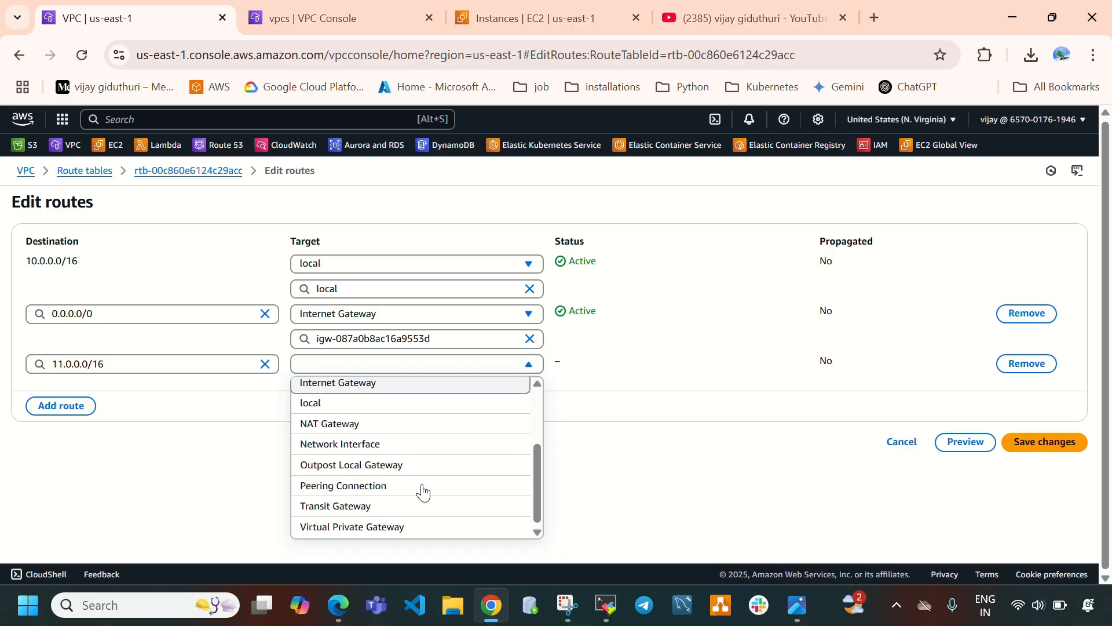
click(342, 506)
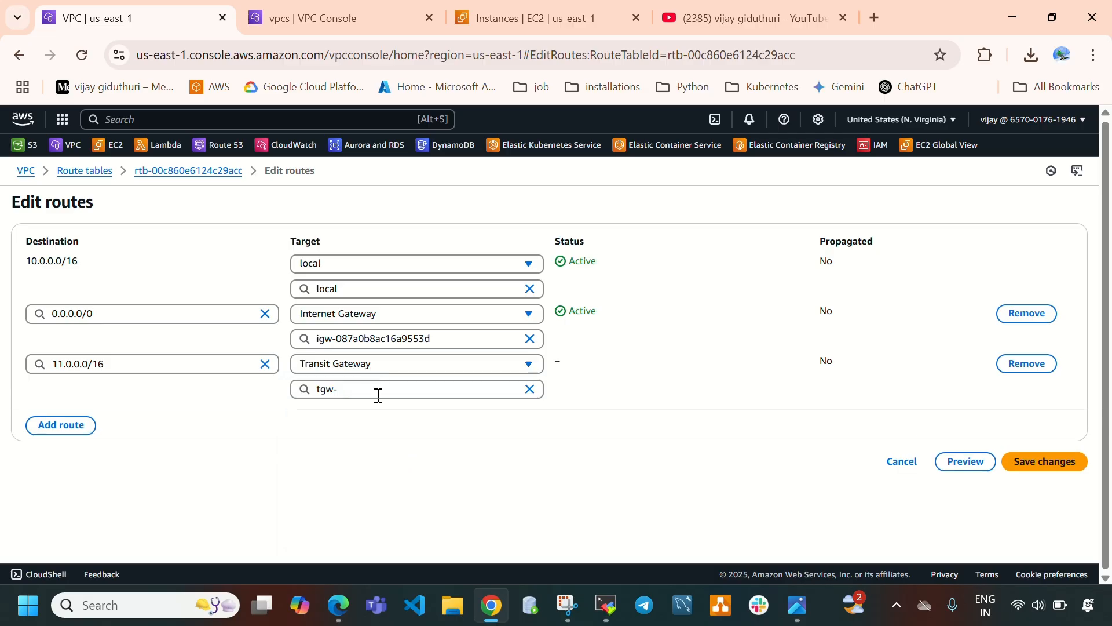
click(378, 394)
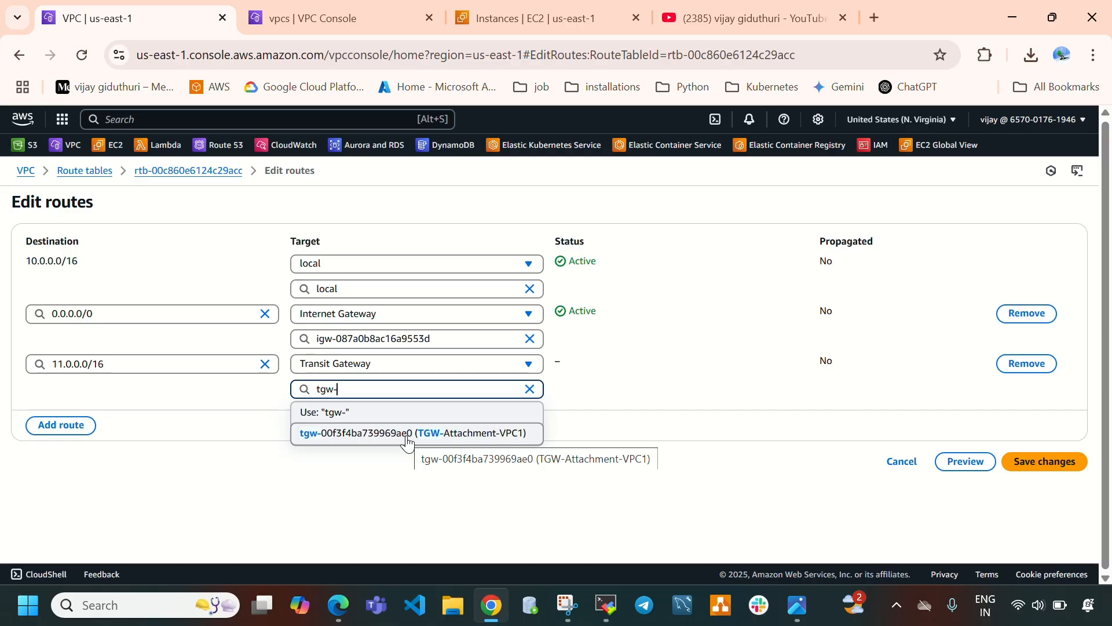
click(407, 435)
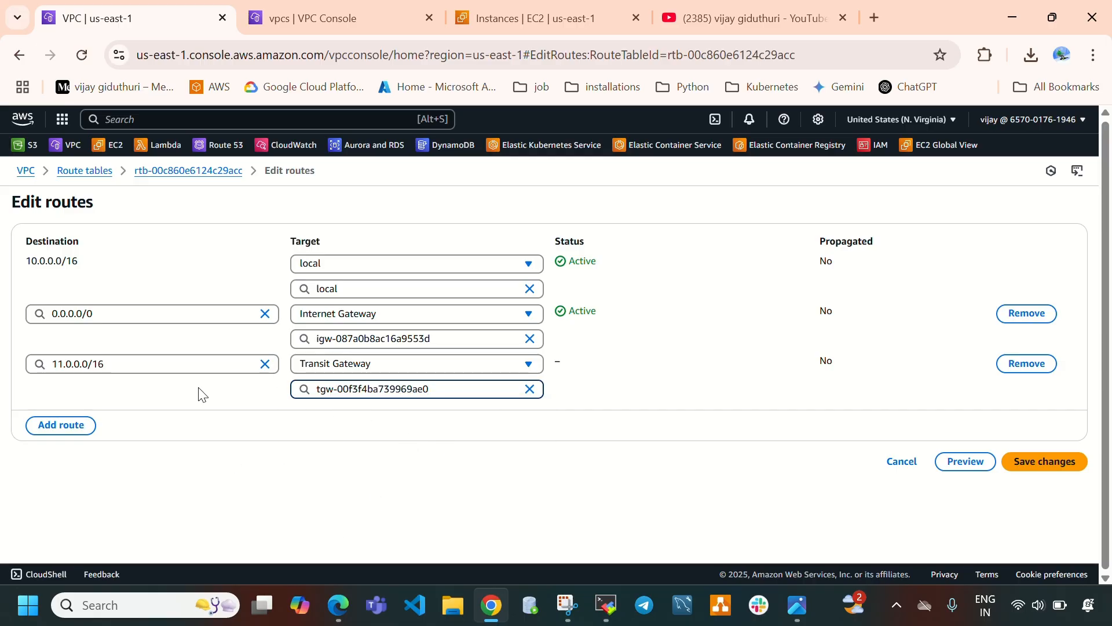
Add another route to vpc1-rt with destination 12.0.0.0/16, copying vpc-3's IPv4 CIDR from the VPC list.
click(322, 15)
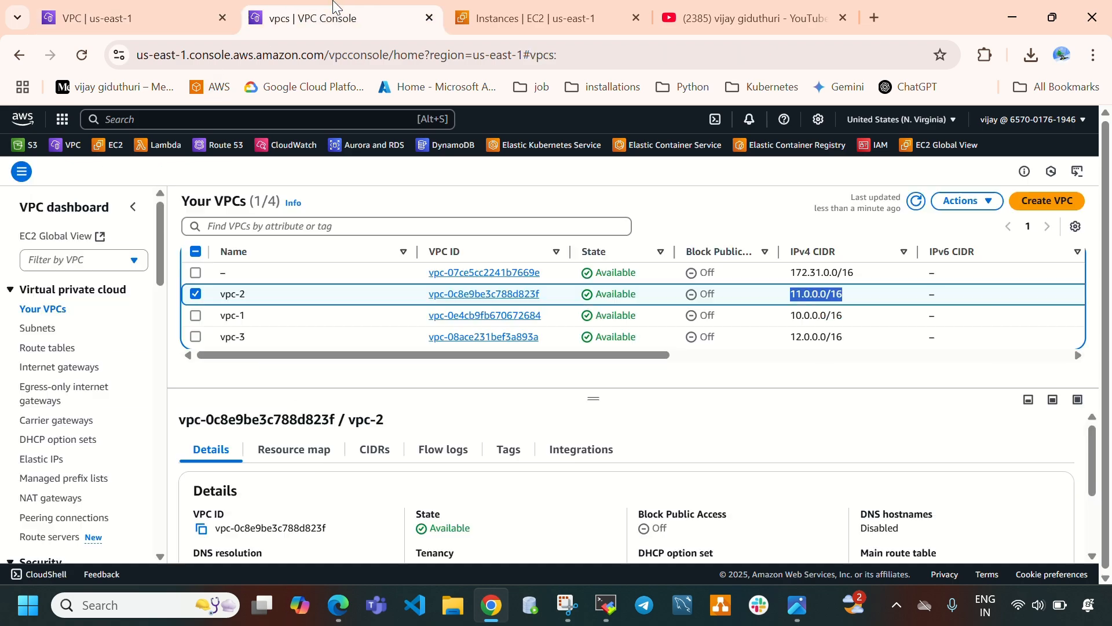
click(195, 294)
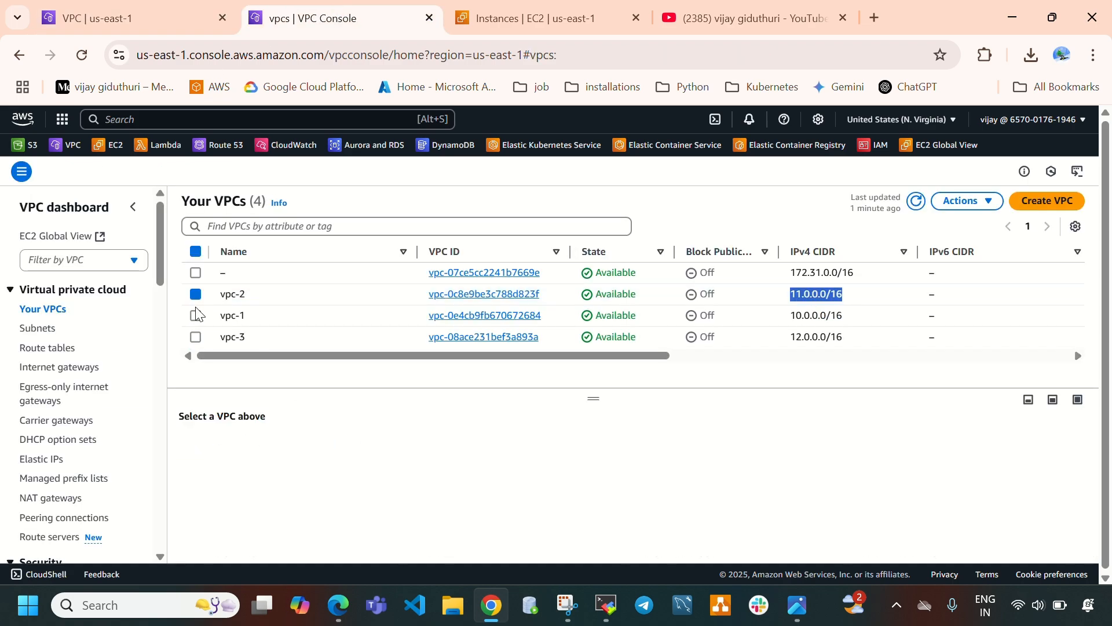
click(195, 337)
drag(889, 334, 783, 347)
key(ctrl+c)
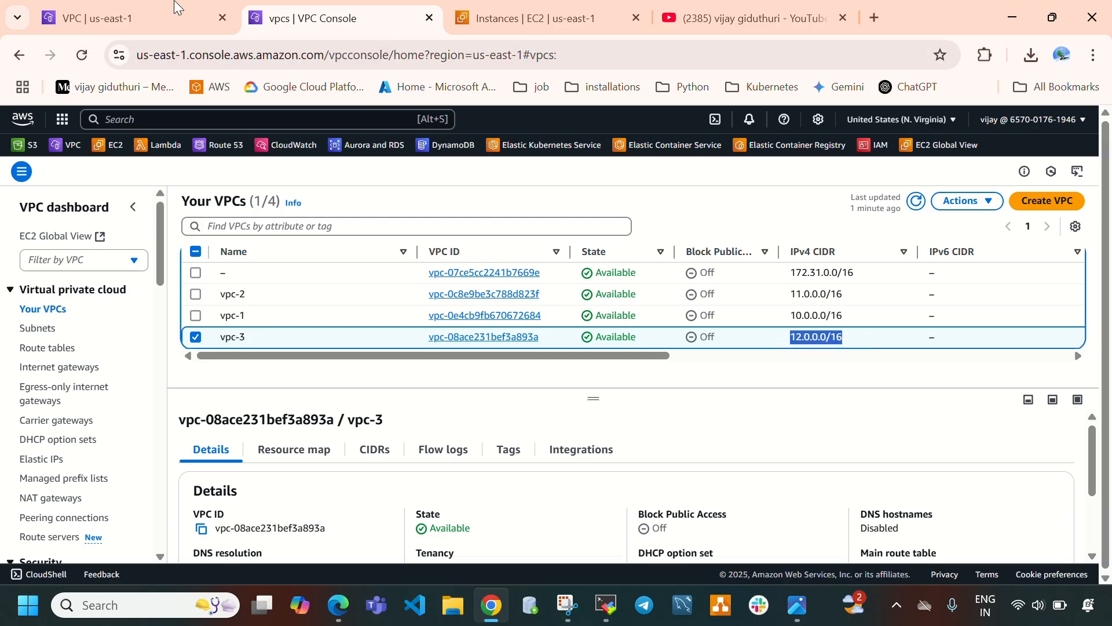
click(106, 26)
click(61, 425)
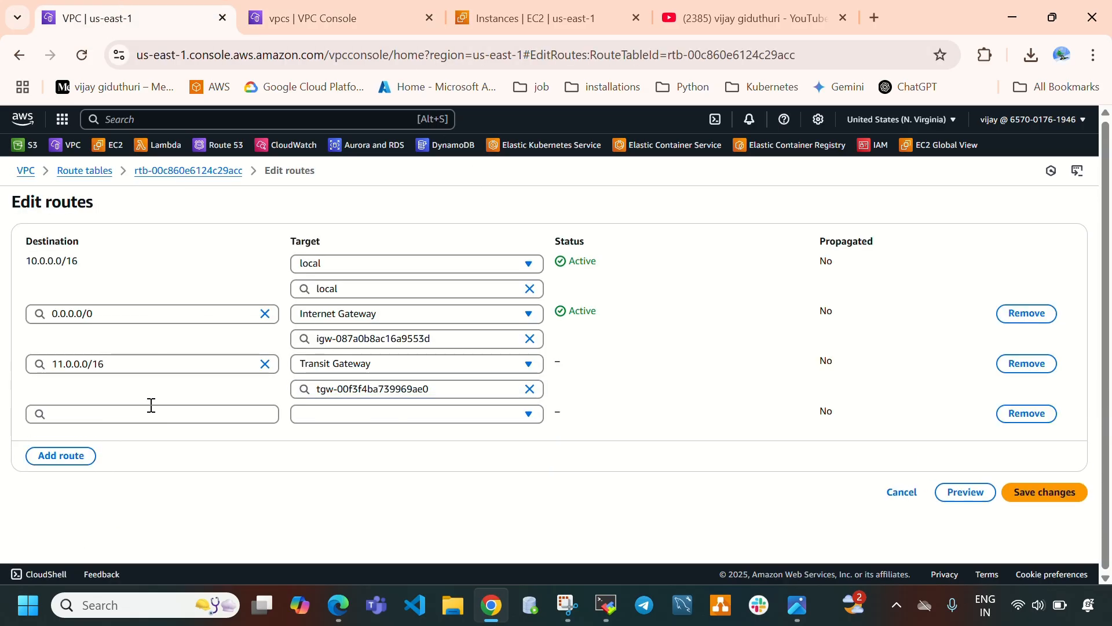
click(150, 413)
key(ctrl+v)
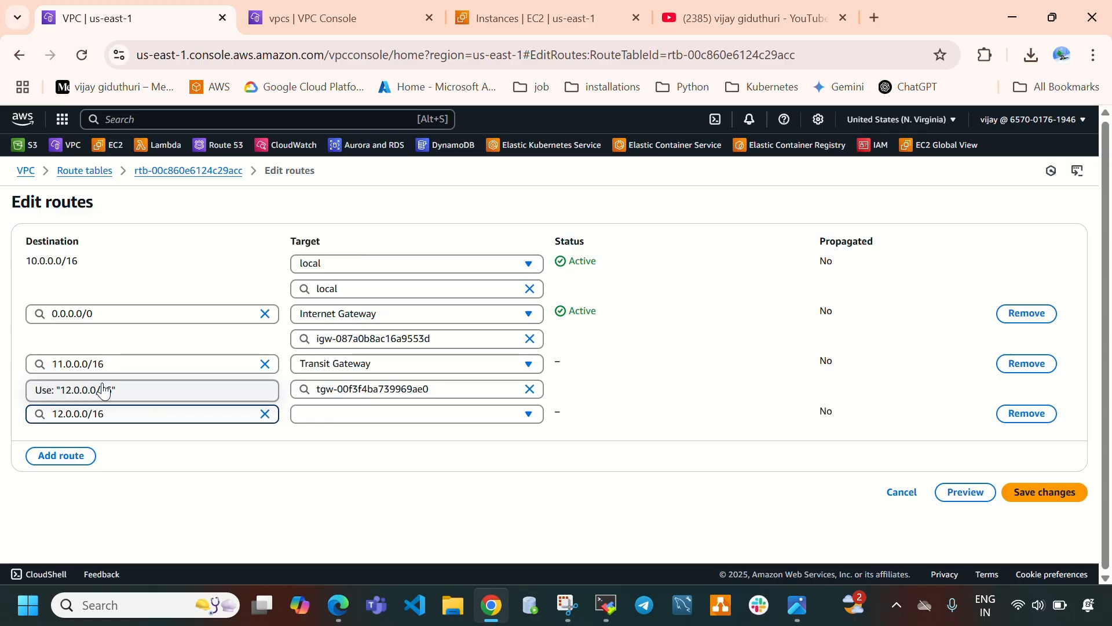
click(150, 390)
Set the new route's target to Transit Gateway tgw-00f3f4ba739969ae0 and save vpc1-rt's routes.
click(400, 415)
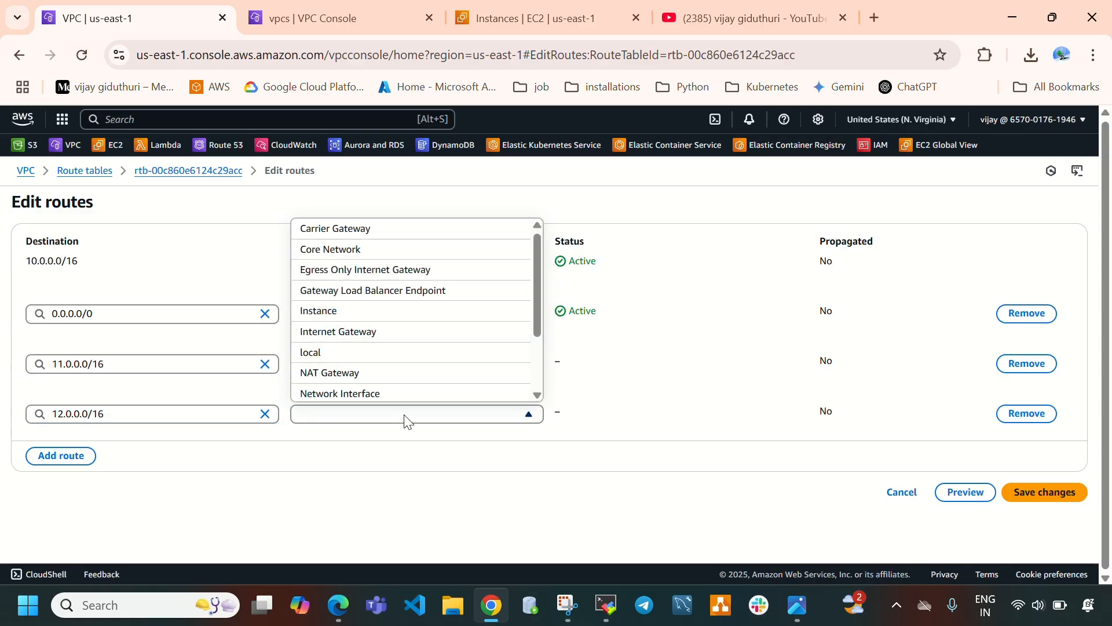
scroll(398, 323, down, 2)
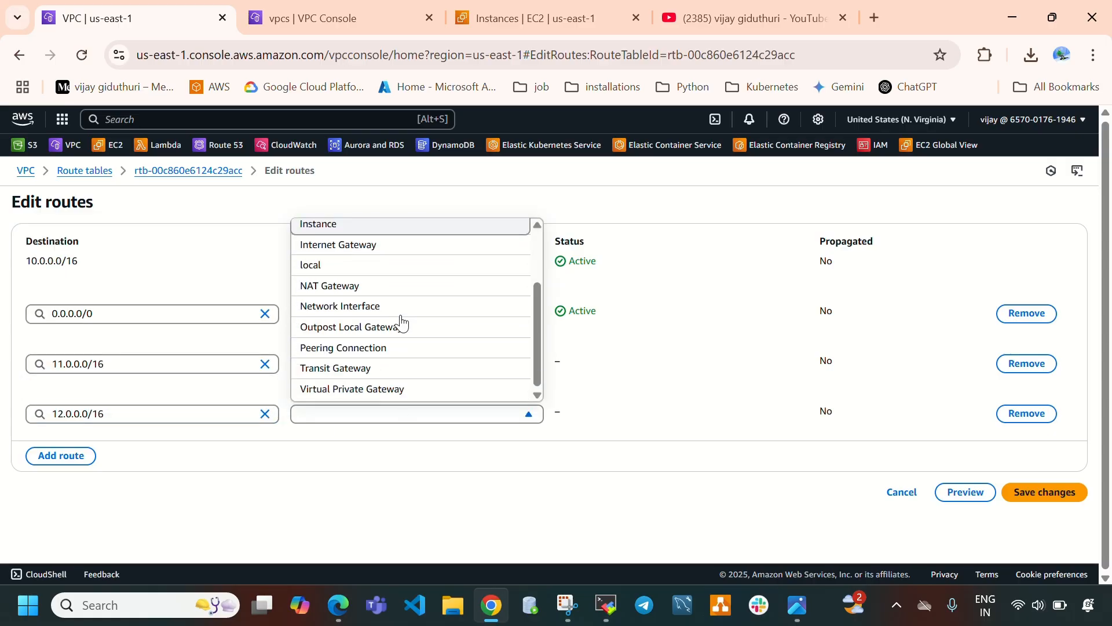
click(369, 377)
click(366, 435)
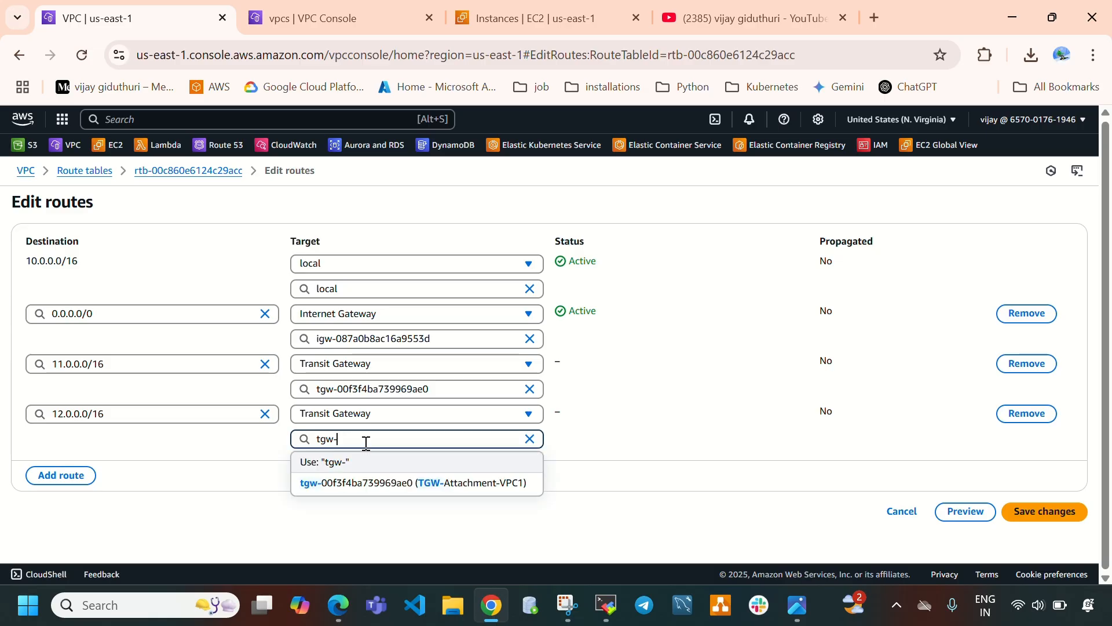
click(392, 494)
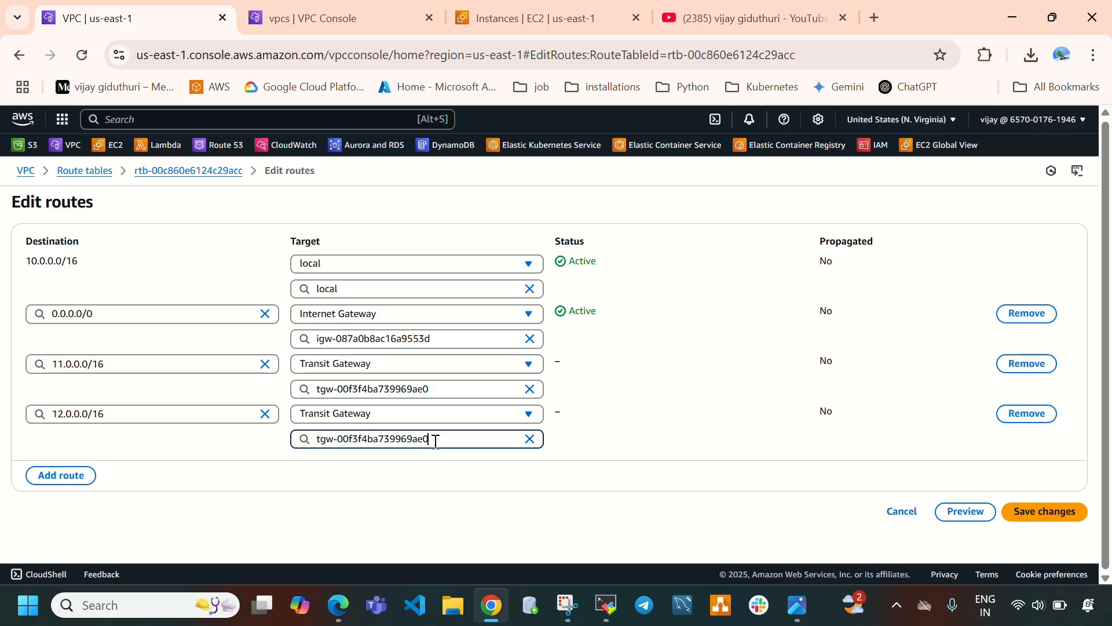
click(1030, 520)
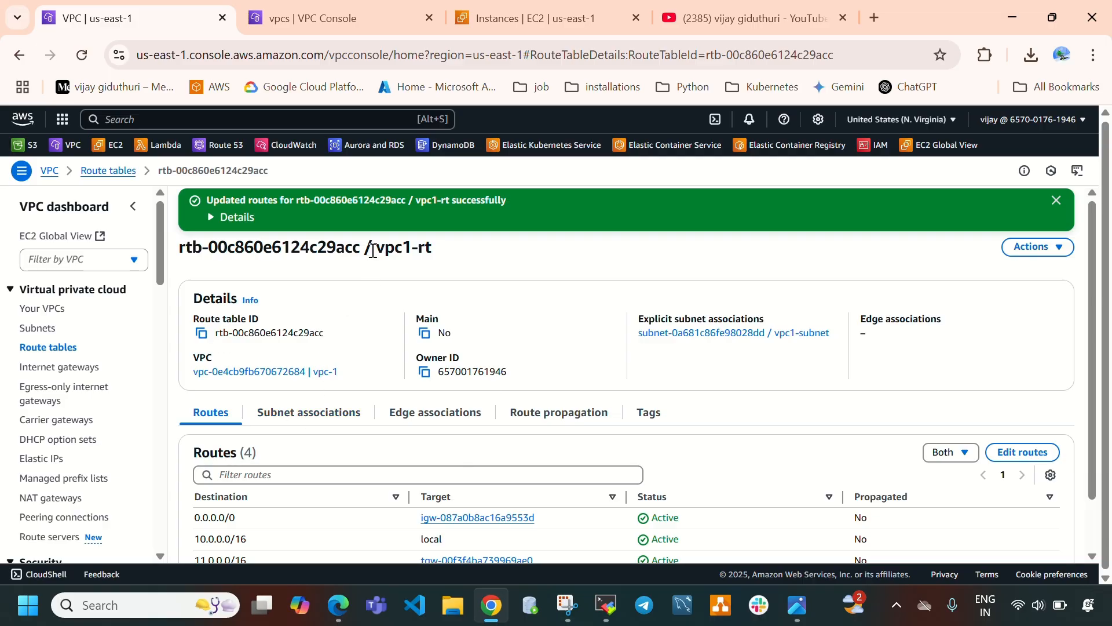
Open route editing for vpc2-rt from the route tables list and add a new route row.
drag(373, 250, 447, 255)
click(63, 348)
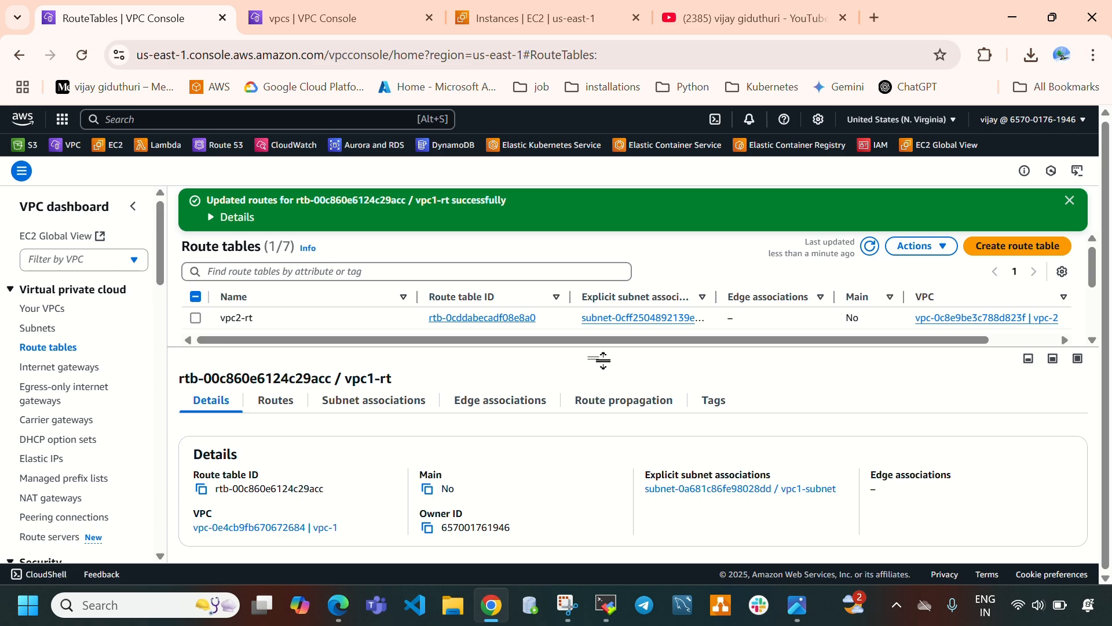
drag(597, 359, 579, 481)
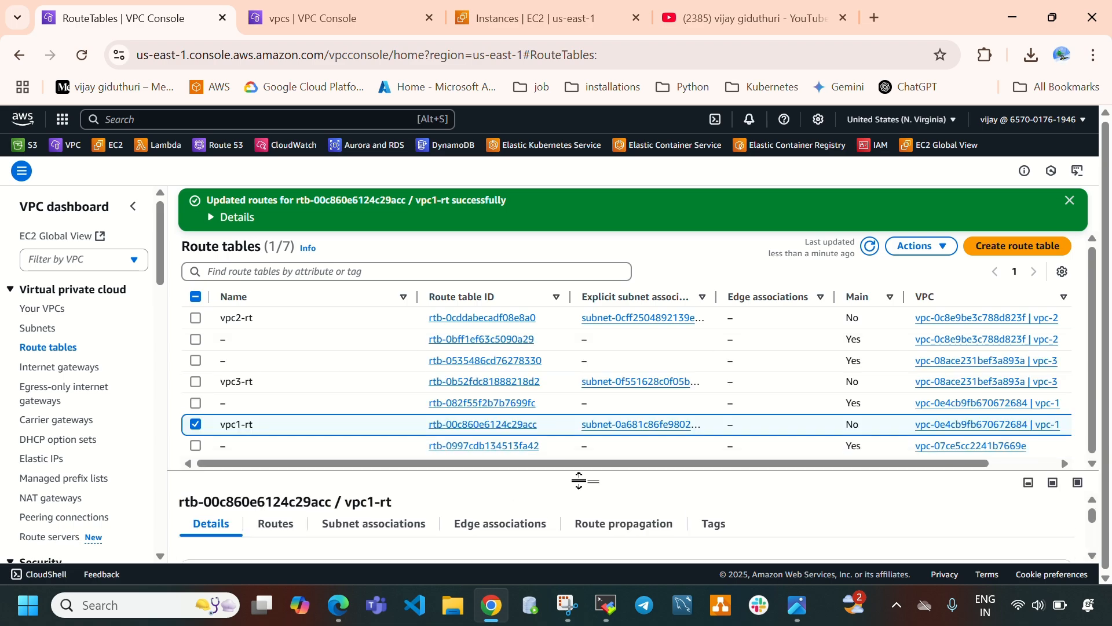
click(197, 426)
click(195, 318)
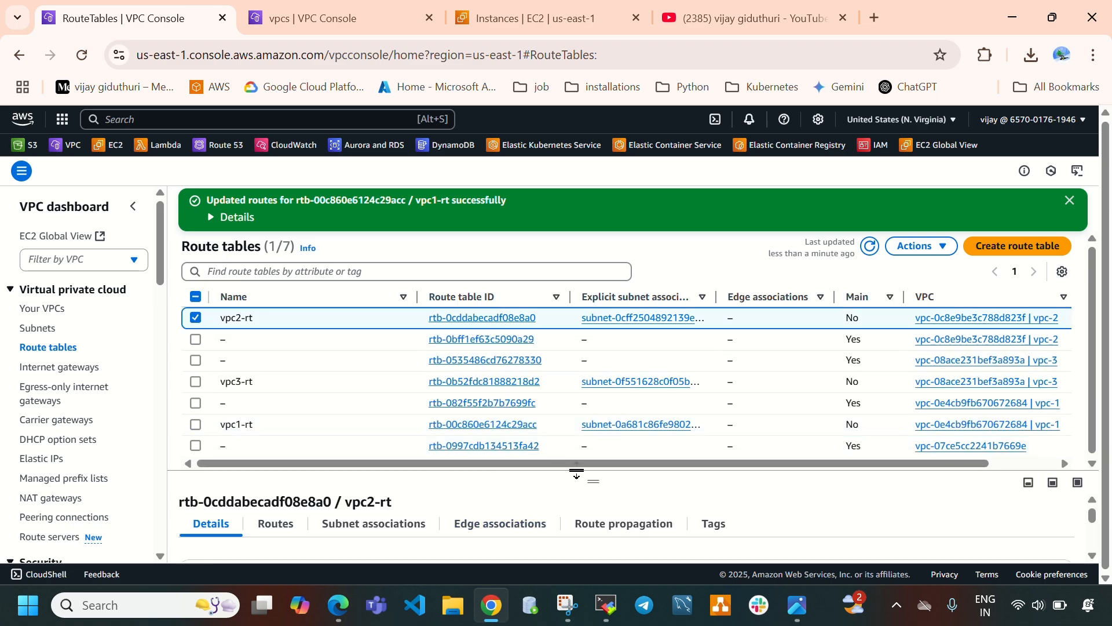
drag(594, 477, 601, 236)
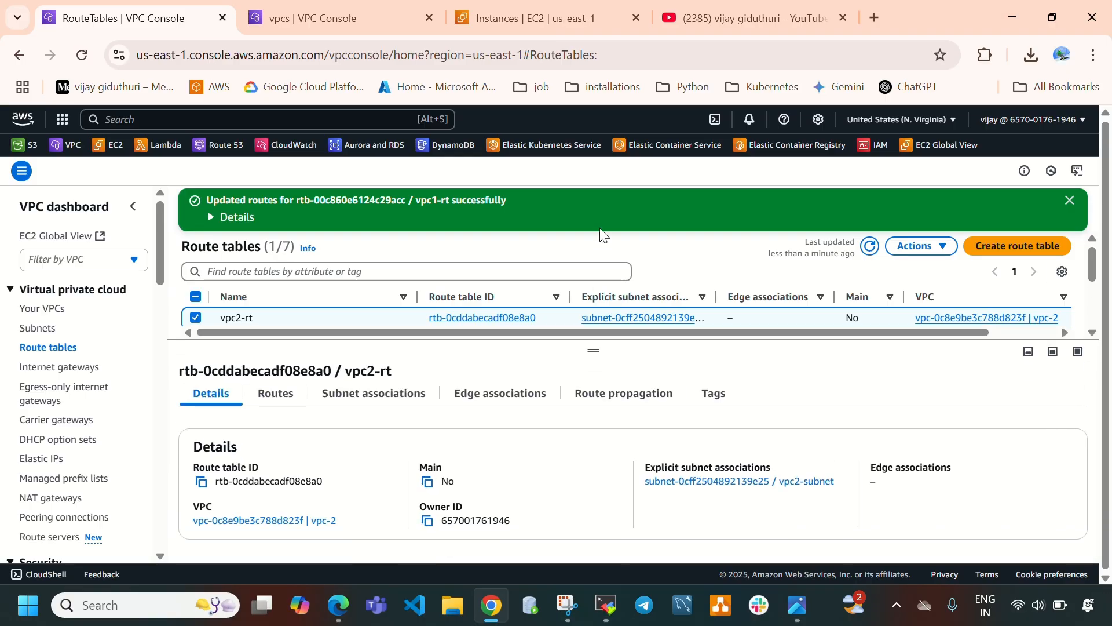
click(276, 397)
click(1036, 432)
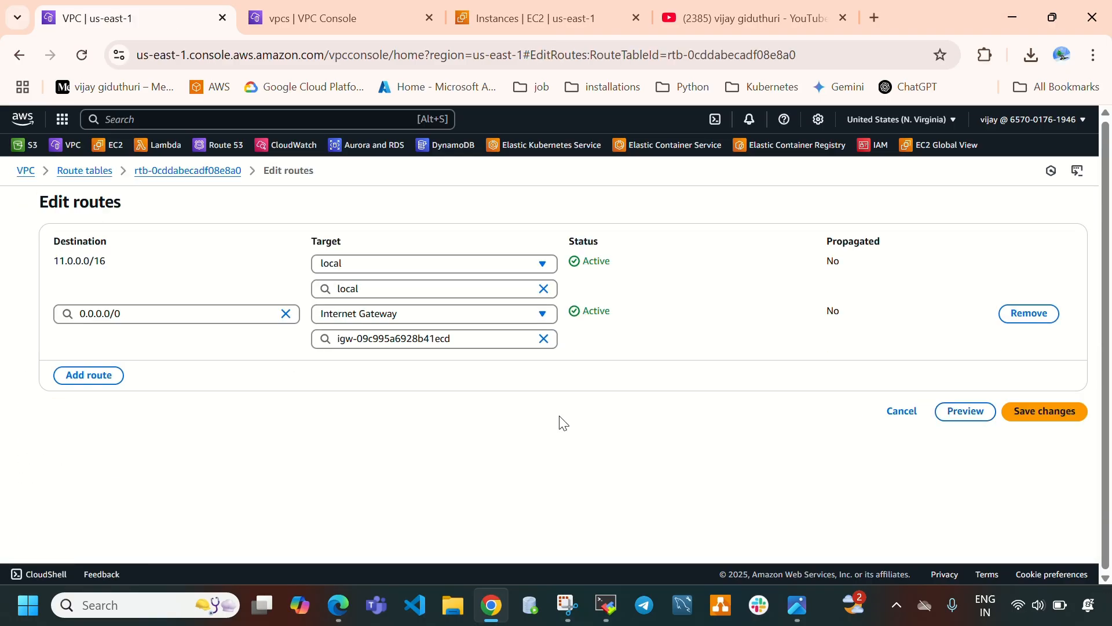
click(79, 379)
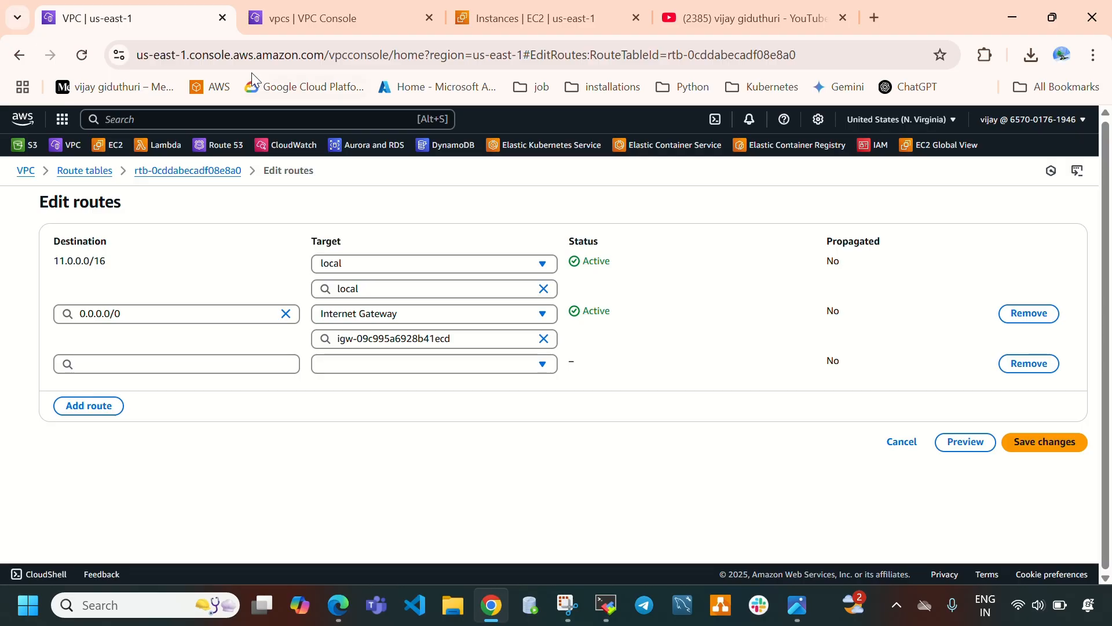
Set the new vpc2-rt route's destination to 10.0.0.0/16, copying vpc-1's IPv4 CIDR from the VPC list.
click(283, 33)
click(195, 337)
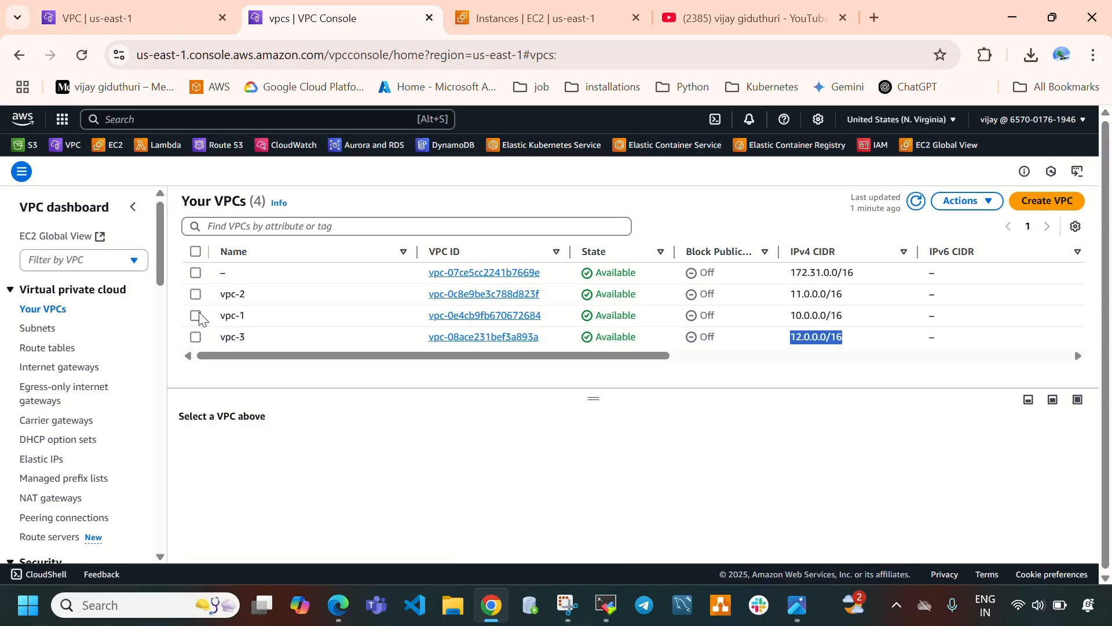
click(196, 316)
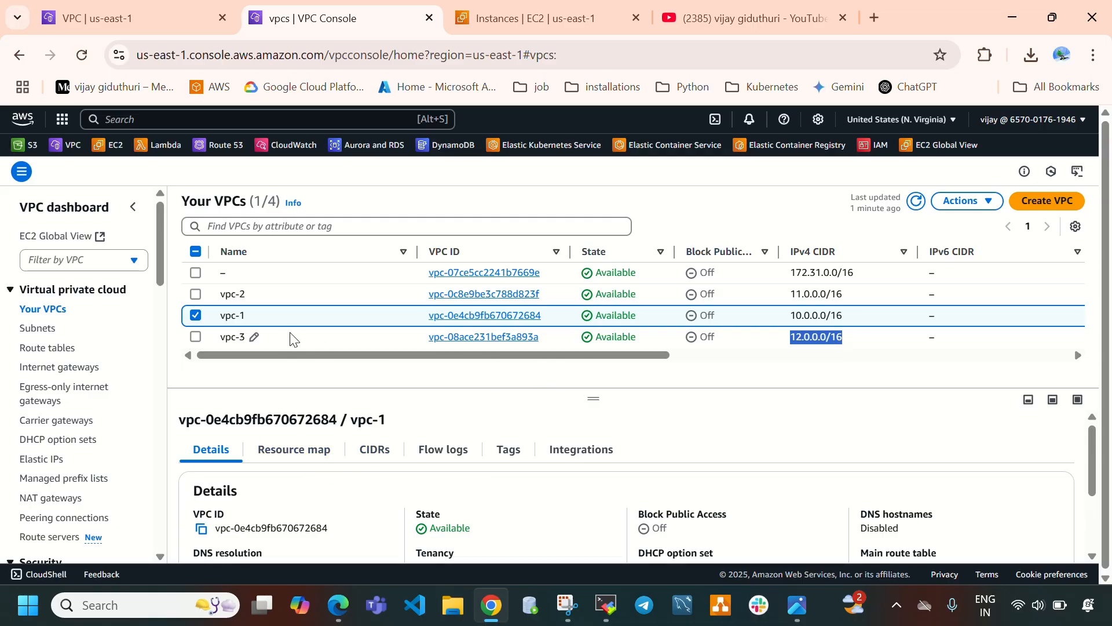
drag(846, 319, 774, 311)
key(ctrl+c)
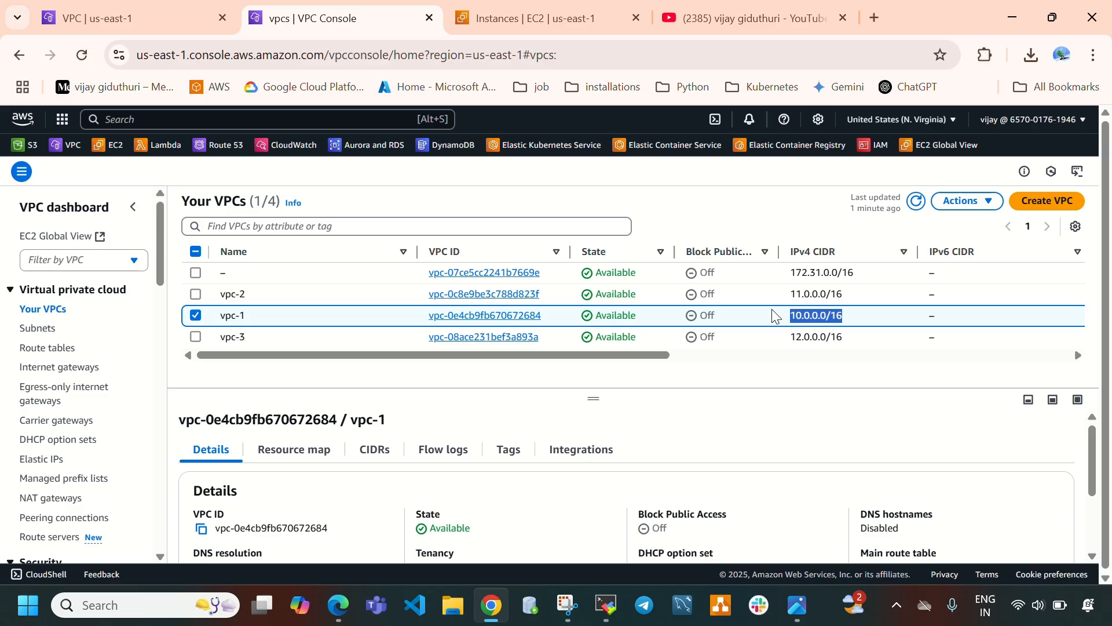
click(149, 29)
click(168, 362)
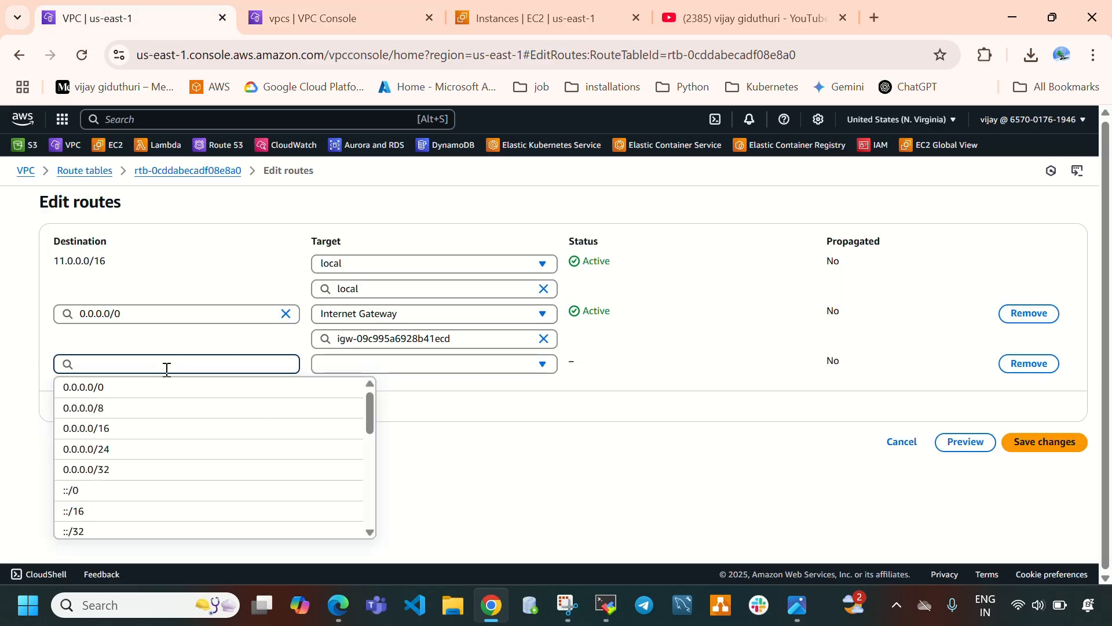
key(ctrl+v)
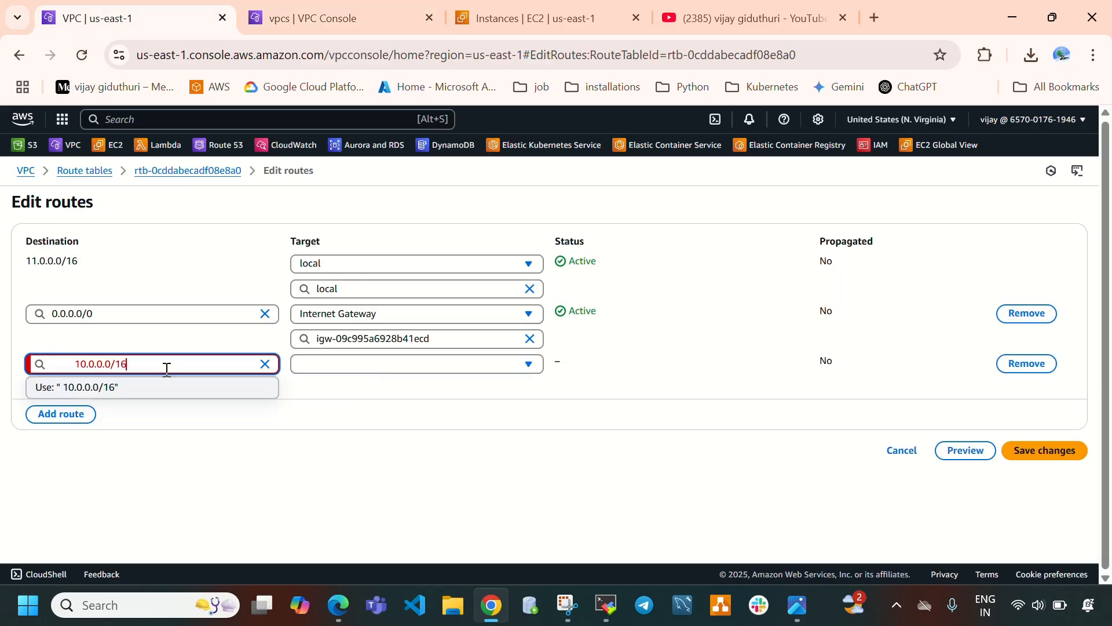
click(76, 364)
key(BackSpace)
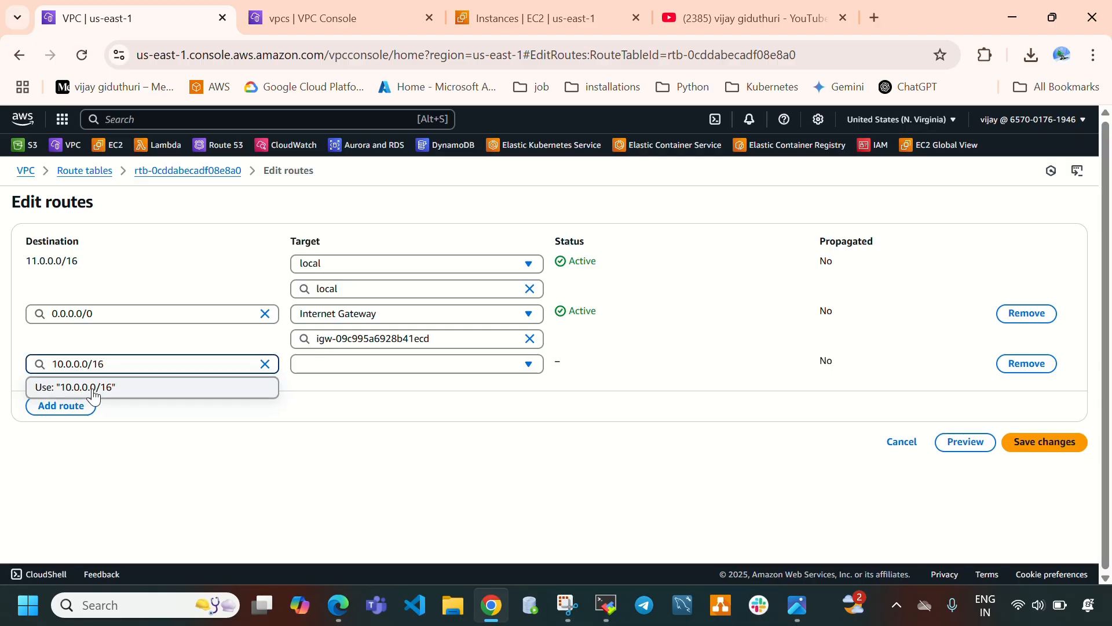
click(75, 387)
Set the route's target to Transit Gateway tgw-00f3f4ba739969ae0.
click(458, 365)
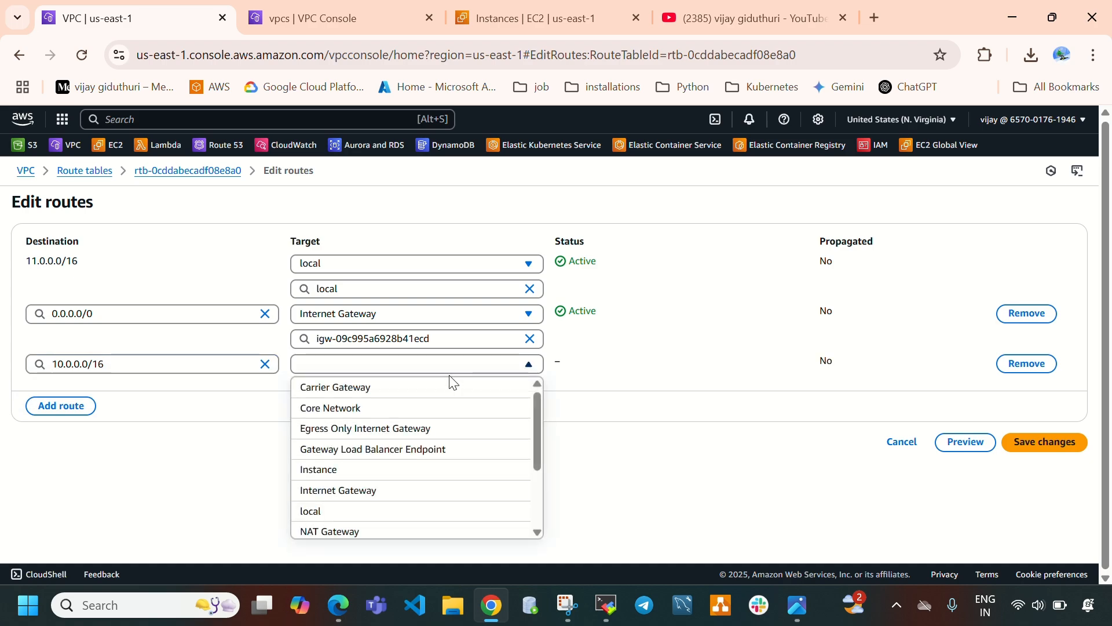
scroll(449, 400, down, 5)
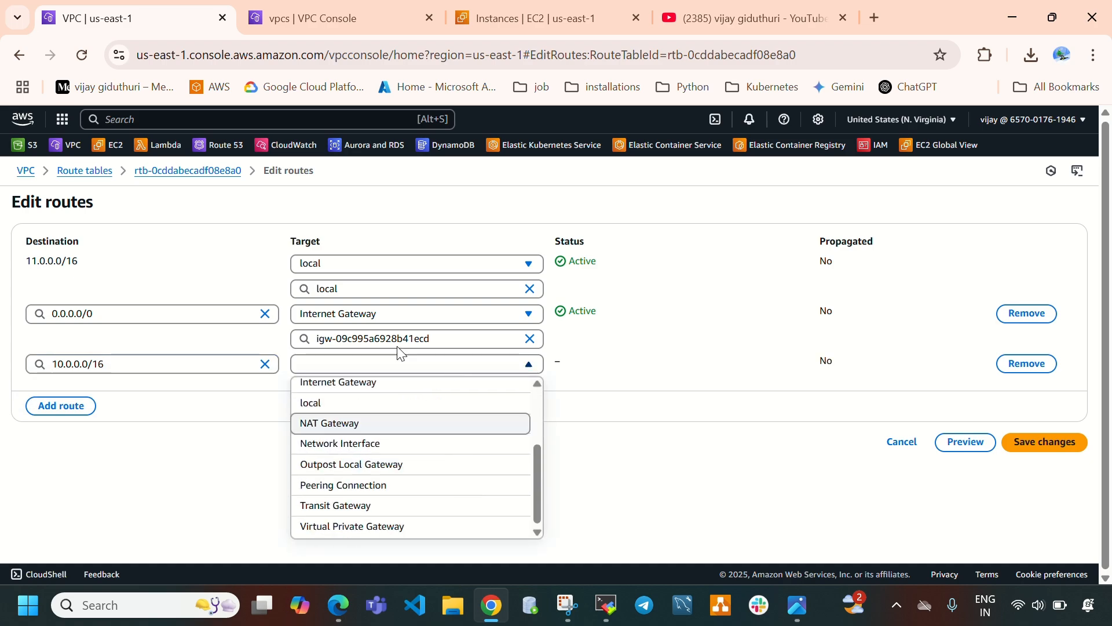
click(376, 507)
click(388, 391)
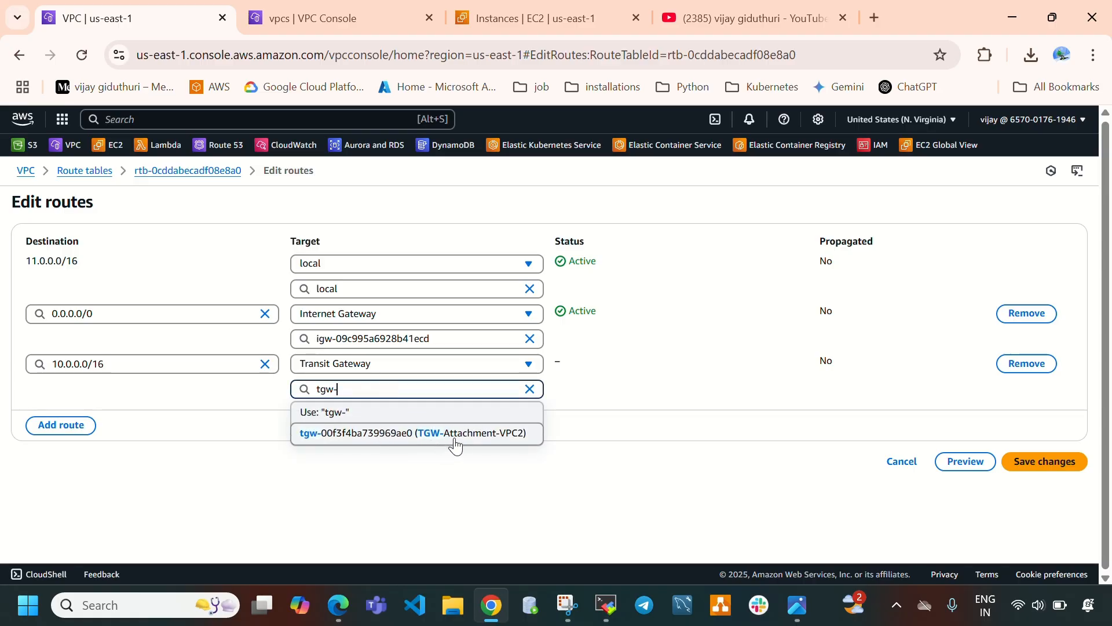
click(473, 435)
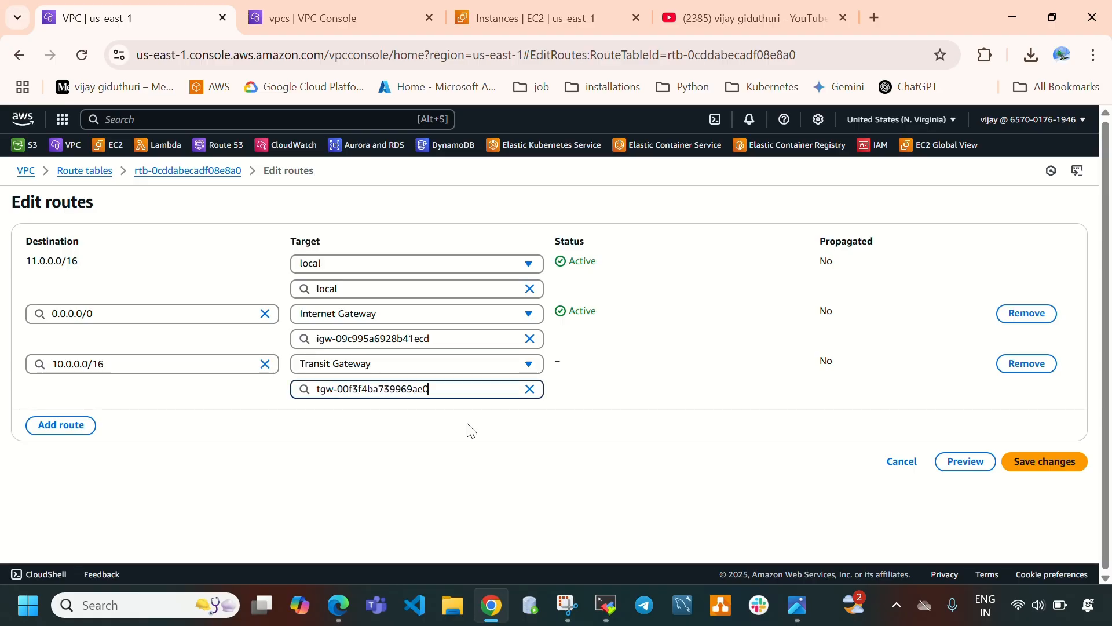
Add another vpc2-rt route with destination 12.0.0.0/16, copying vpc-3's IPv4 CIDR from the VPC list.
click(62, 426)
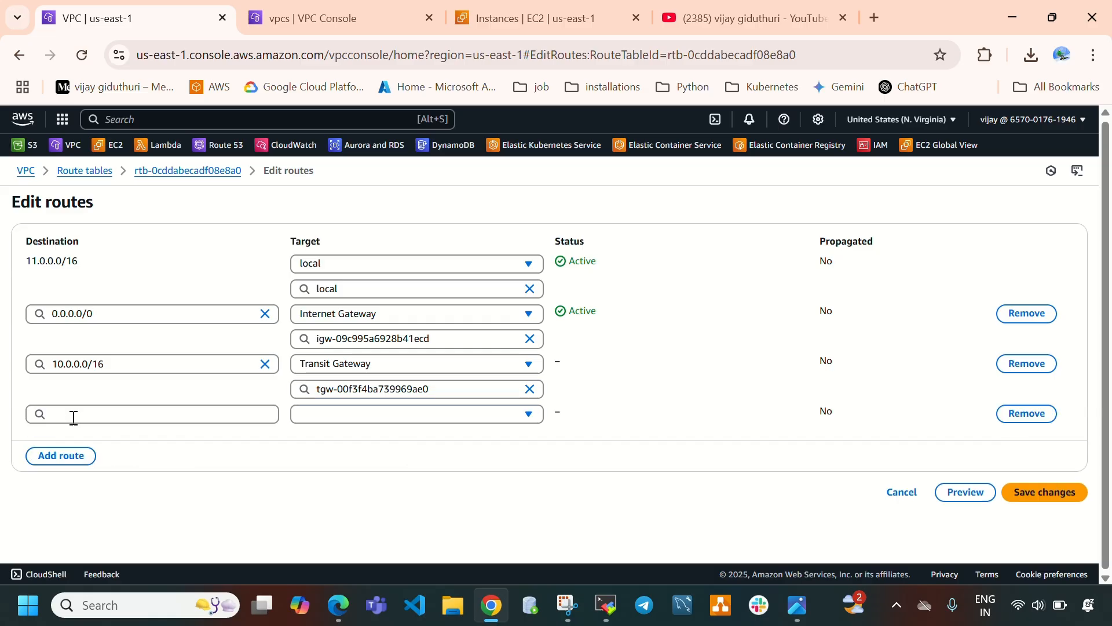
click(358, 8)
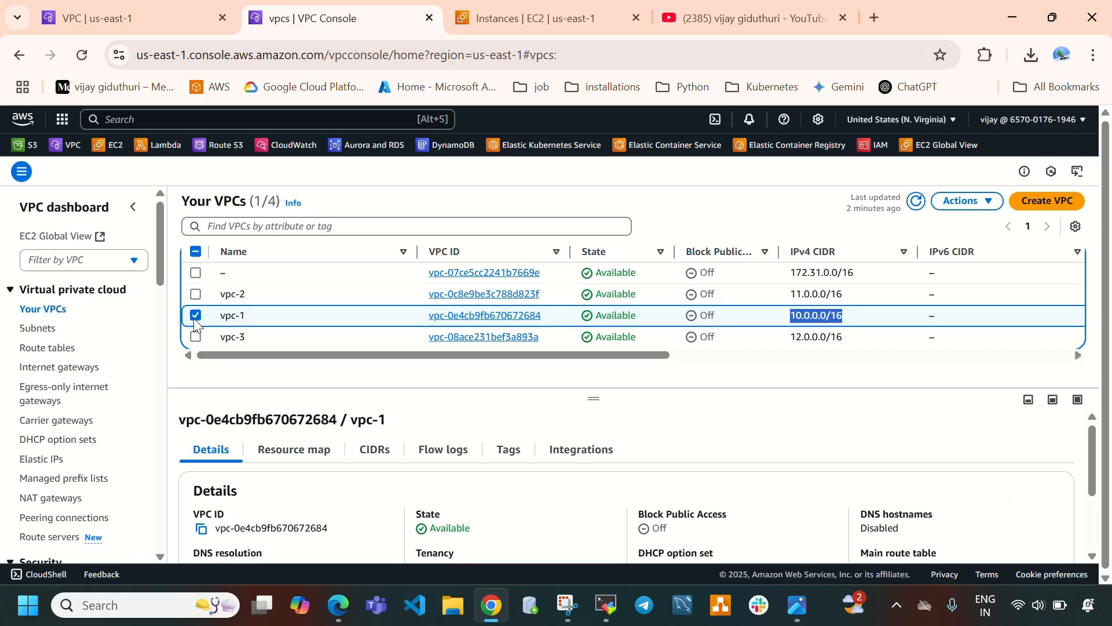
click(195, 315)
click(195, 338)
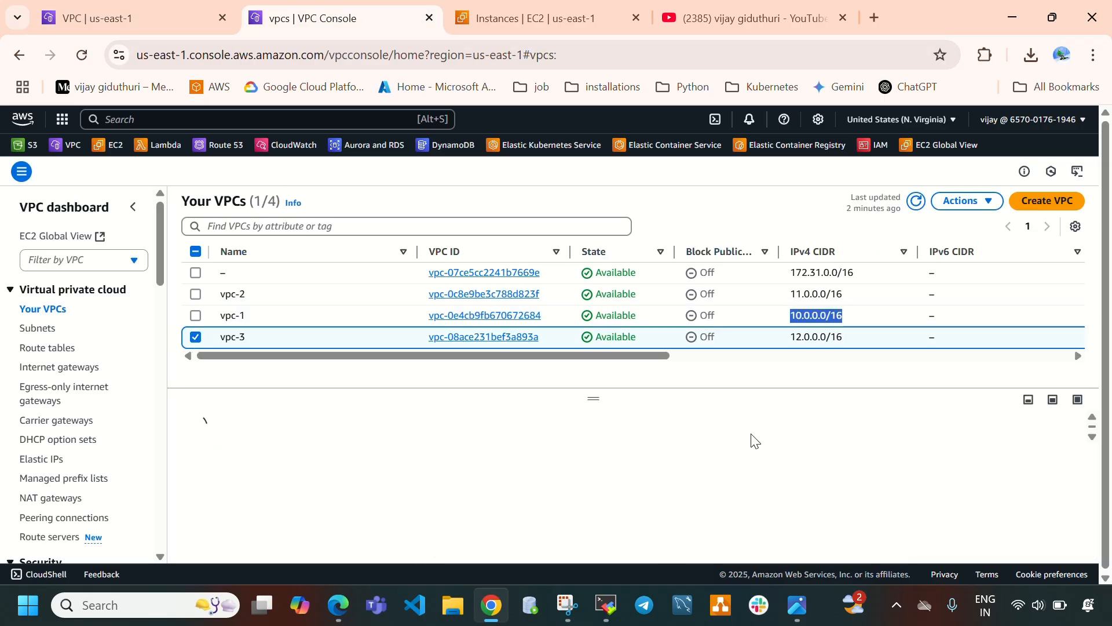
drag(849, 332, 781, 338)
key(ctrl+c)
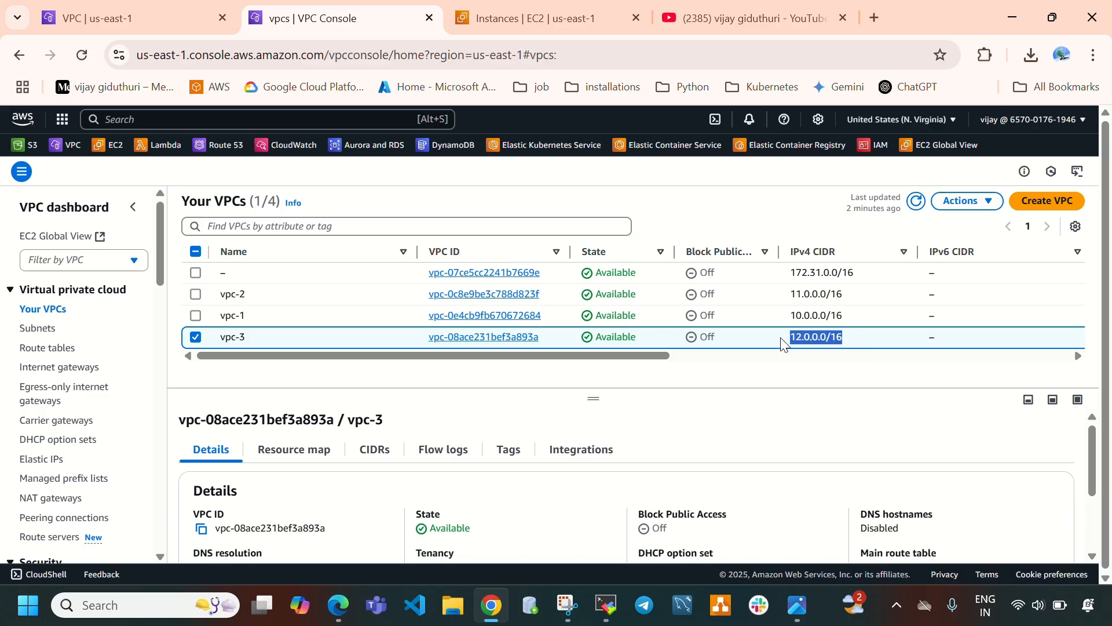
click(116, 18)
click(140, 416)
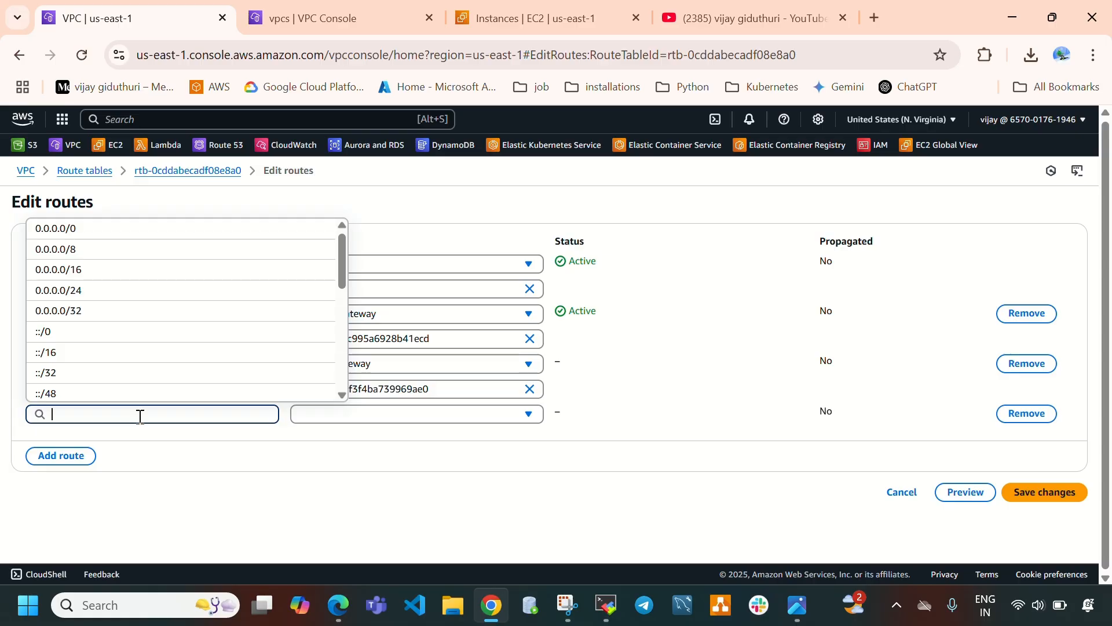
key(ctrl+v)
click(89, 392)
Set the 12.0.0.0/16 route's target to Transit Gateway tgw-00f3f4ba739969ae0.
click(342, 412)
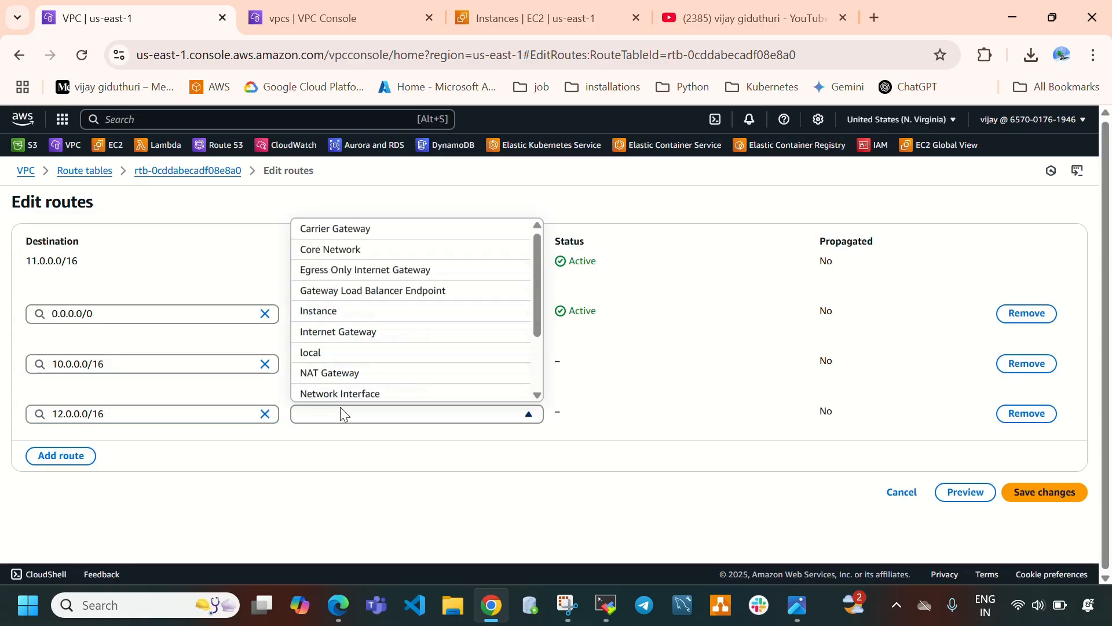
scroll(428, 325, down, 3)
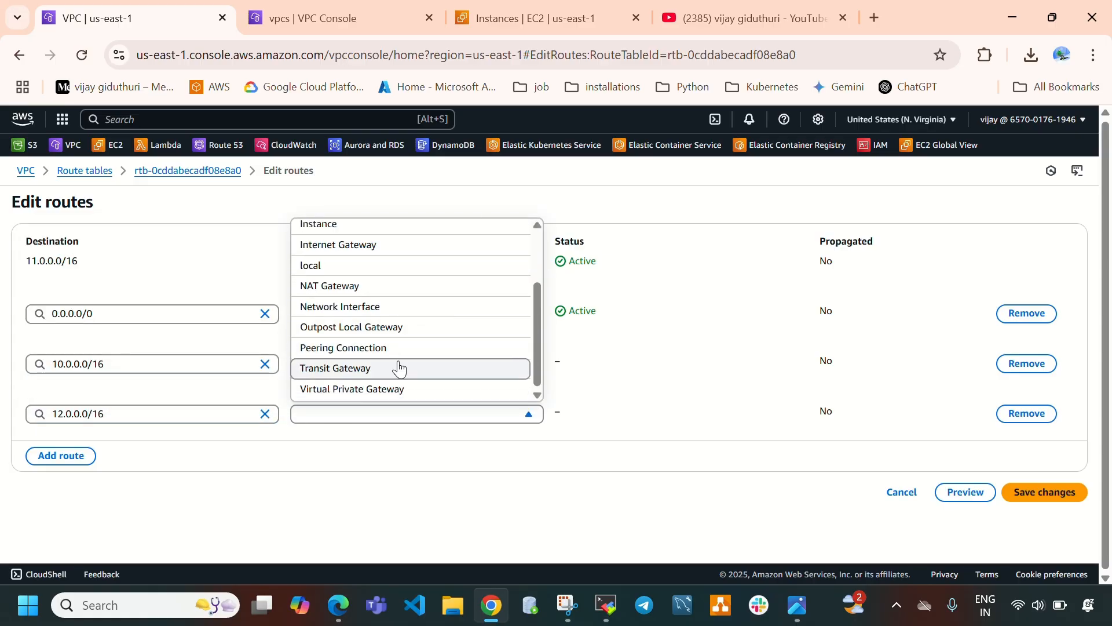
click(399, 368)
click(390, 439)
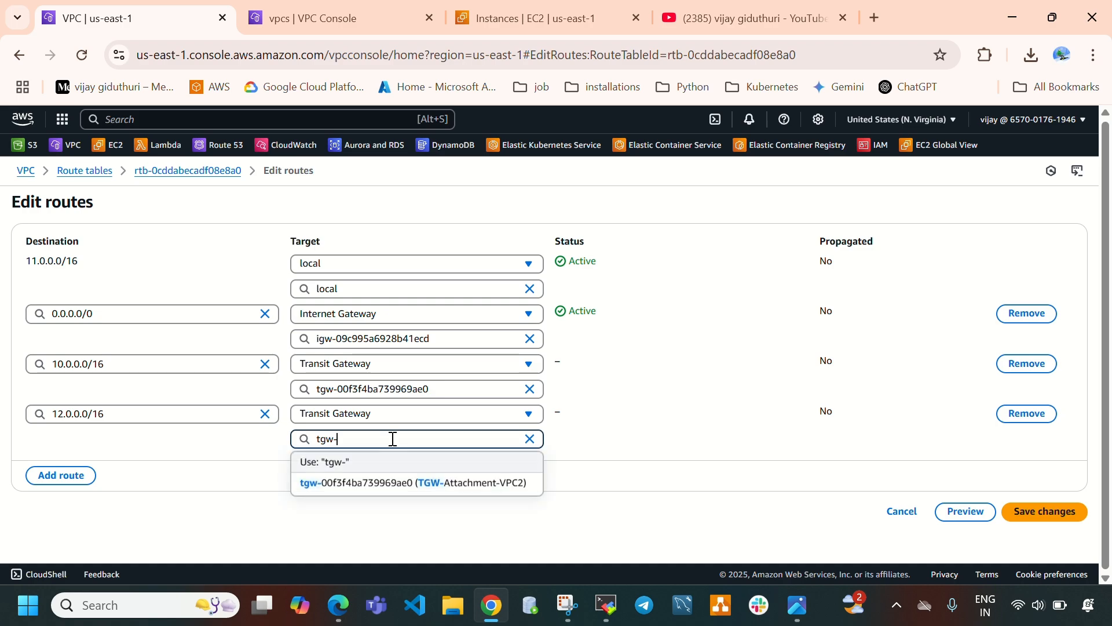
click(446, 485)
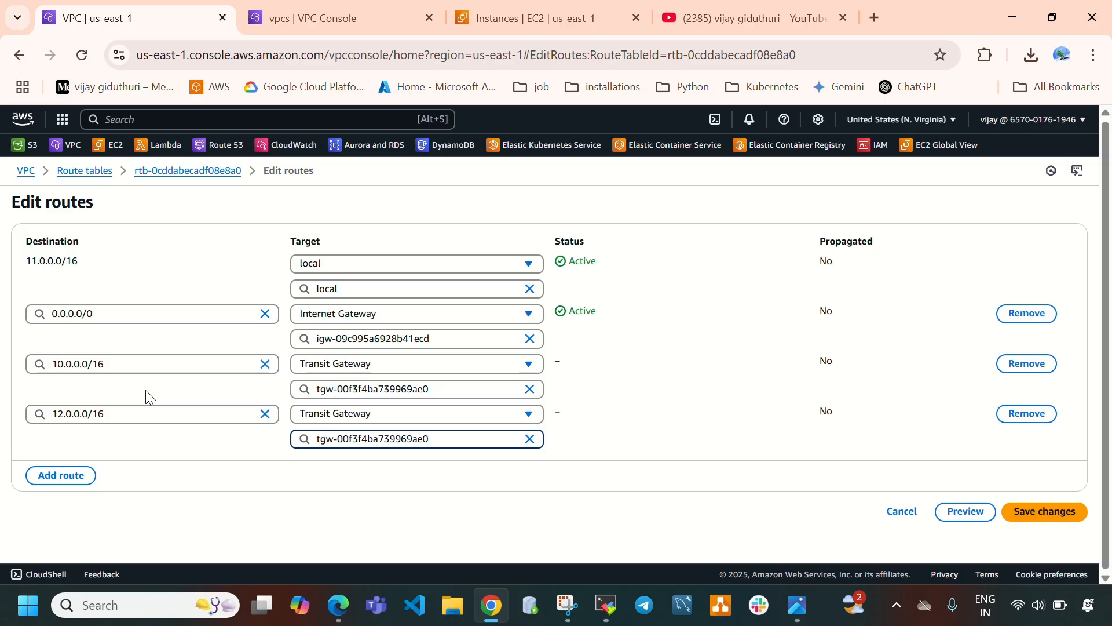
Save the vpc2-rt routes and open the vpc3-rt route table's routes for editing.
click(1059, 512)
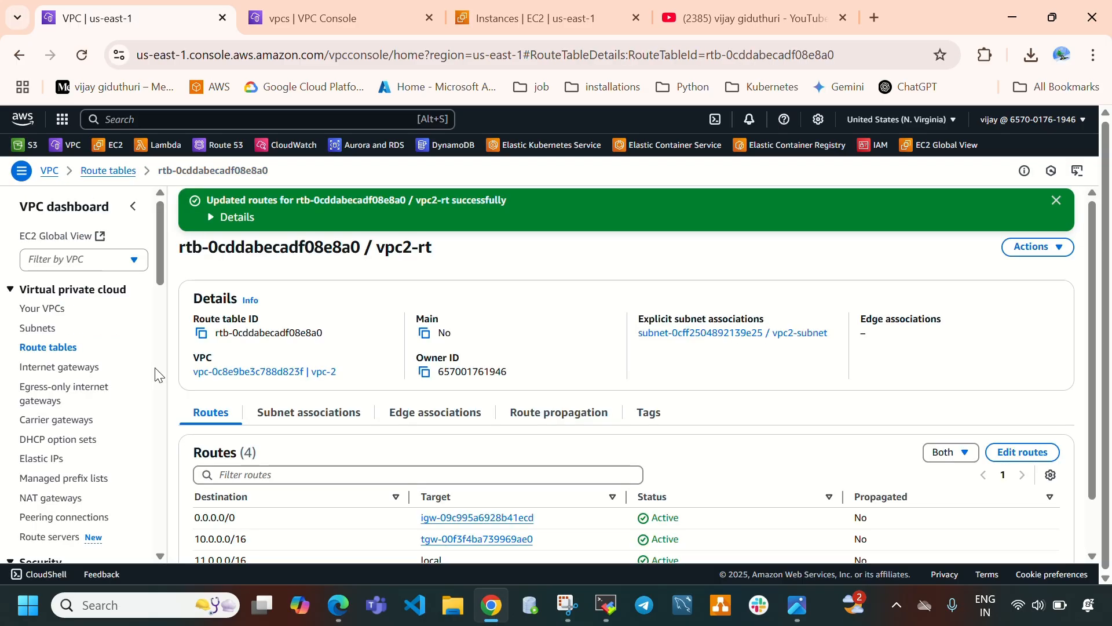
click(68, 350)
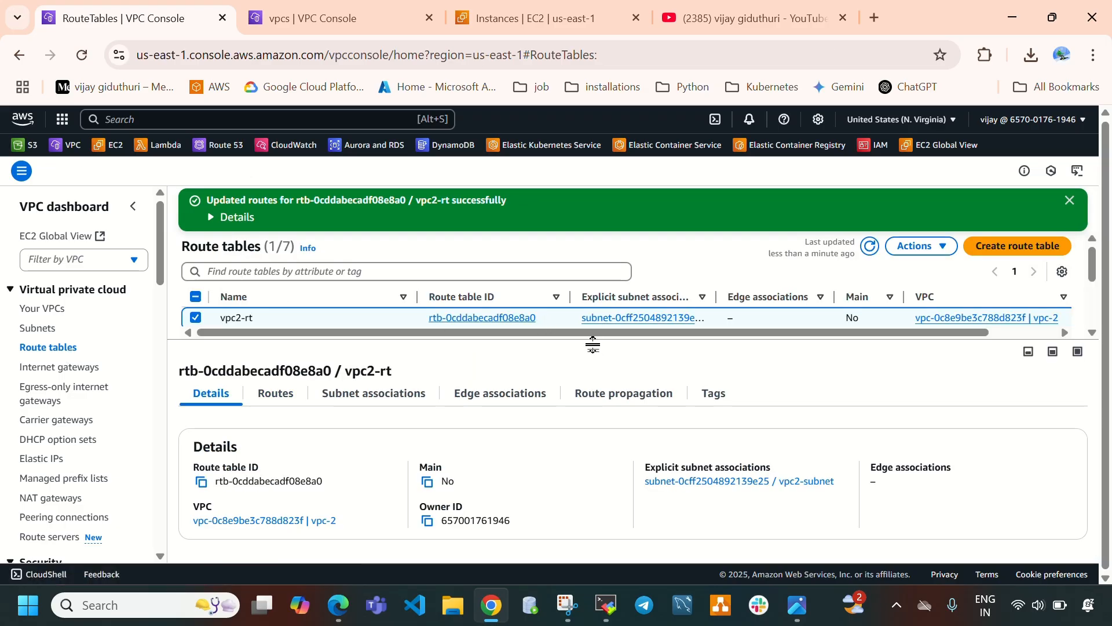
drag(592, 350, 609, 500)
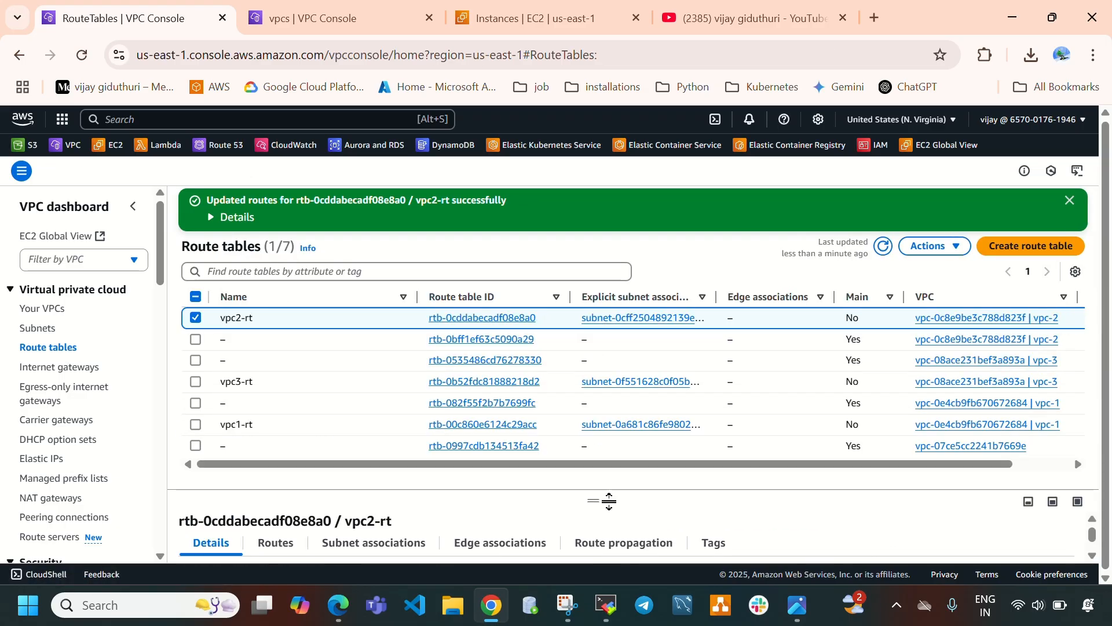
click(195, 317)
click(194, 382)
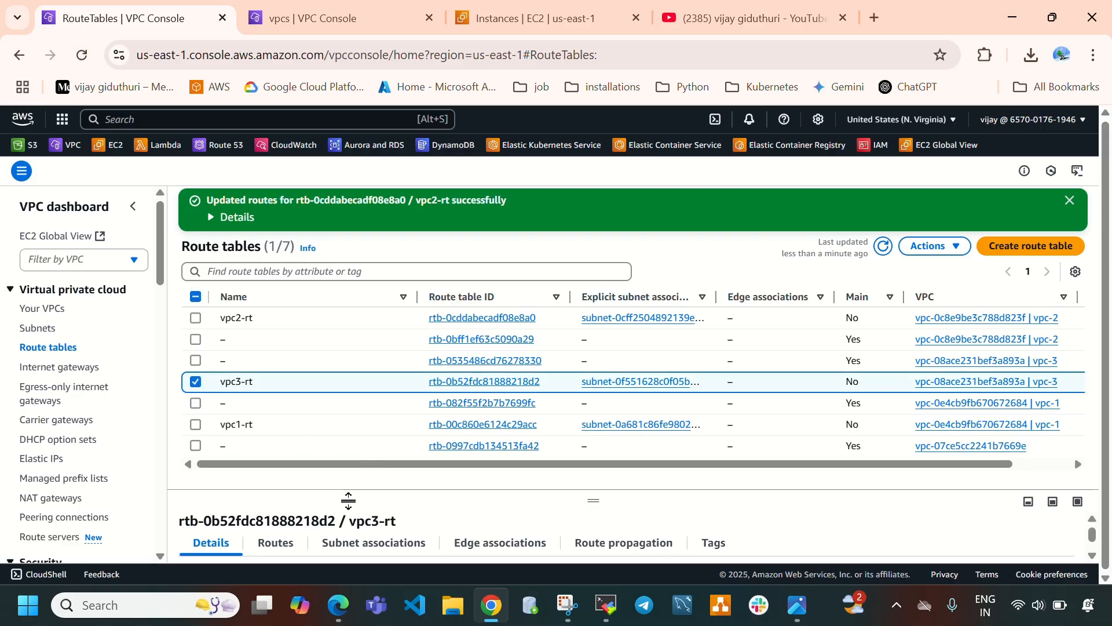
drag(605, 463, 607, 348)
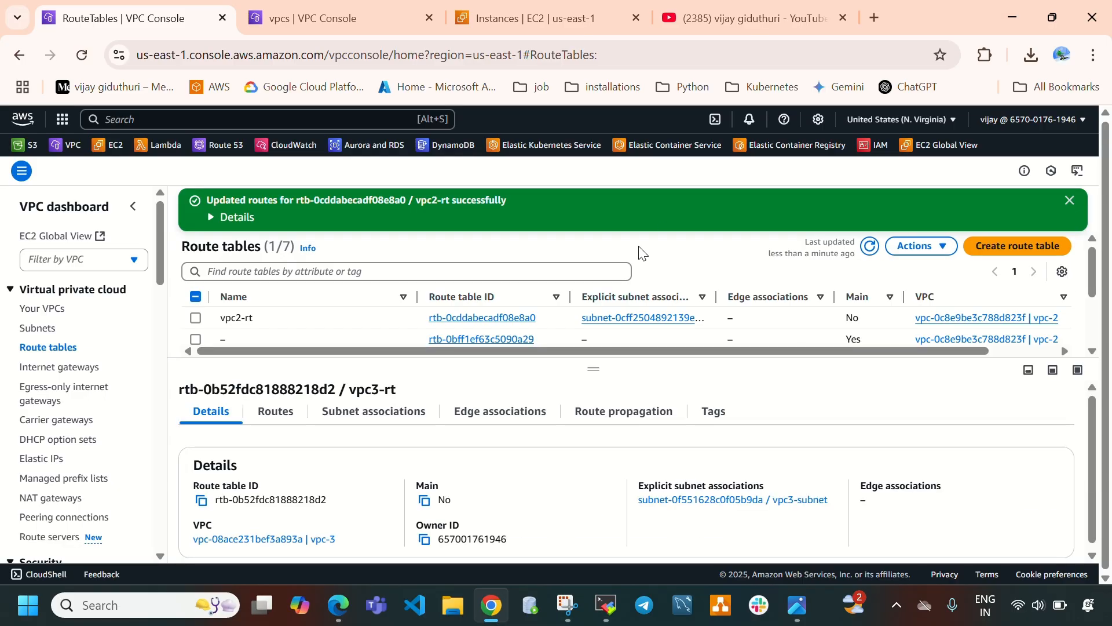
click(276, 412)
click(1028, 453)
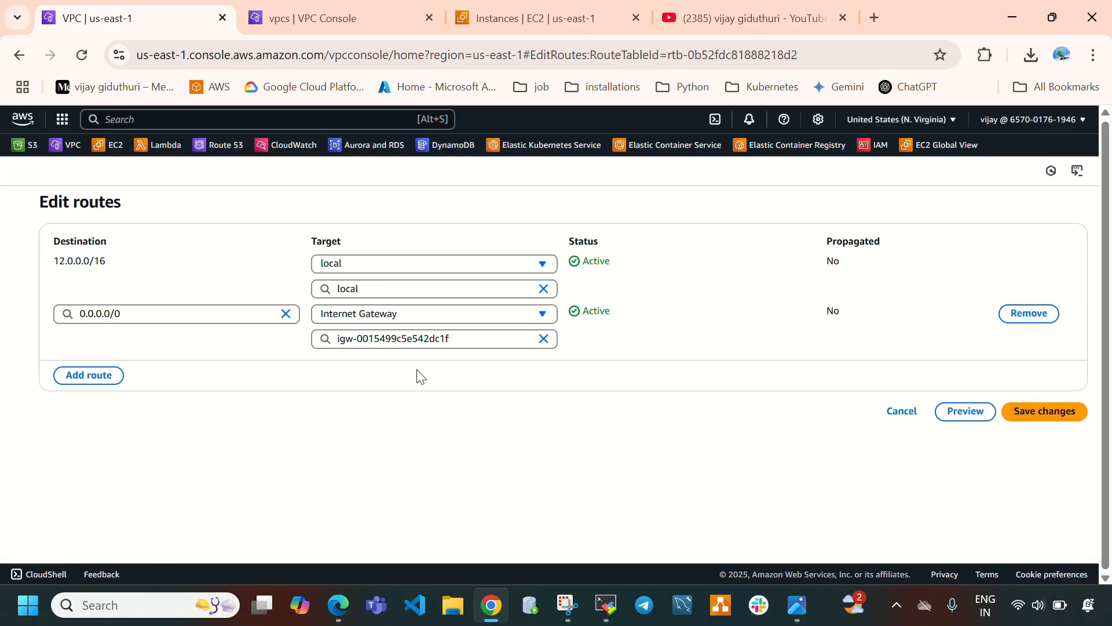
Add a vpc3-rt route with destination 10.0.0.0/16, copying vpc-1's IPv4 CIDR from the VPC list.
click(324, 18)
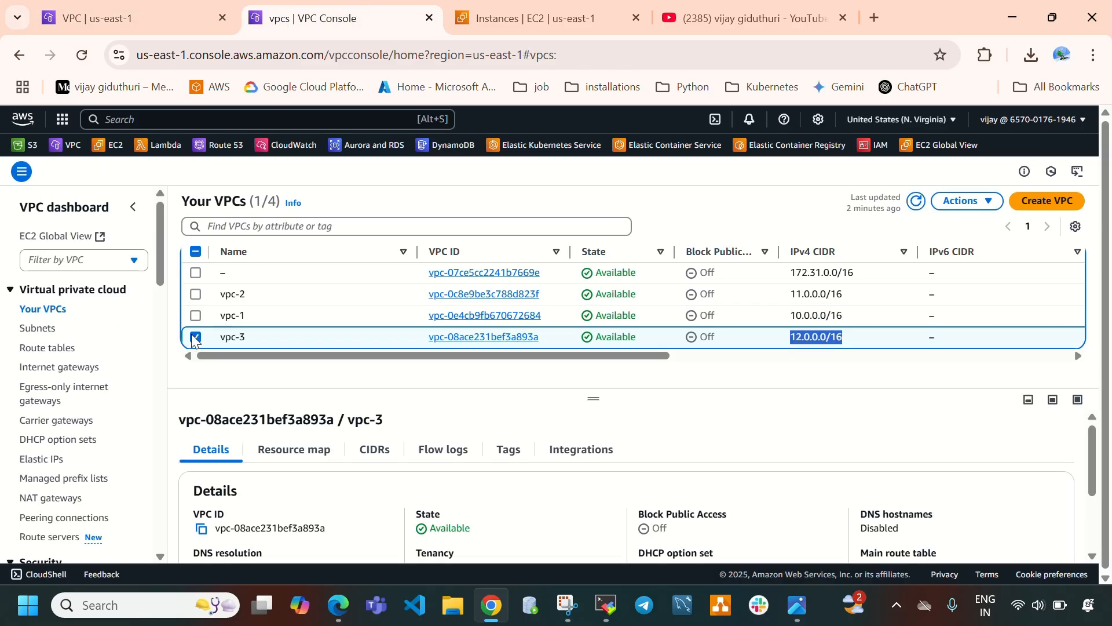
click(133, 18)
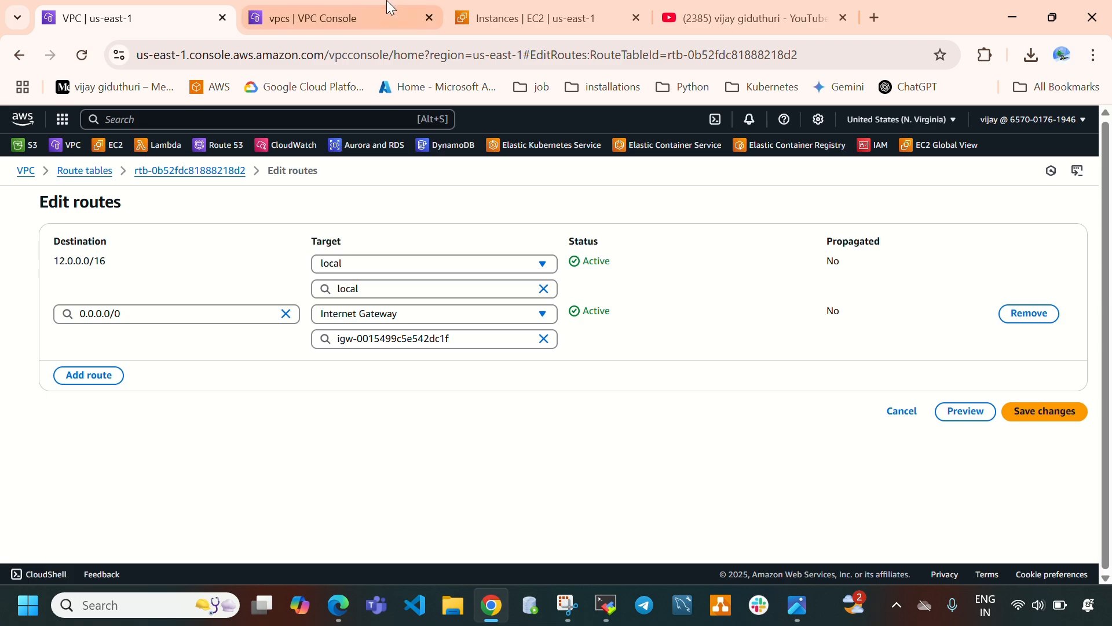
click(361, 17)
click(196, 338)
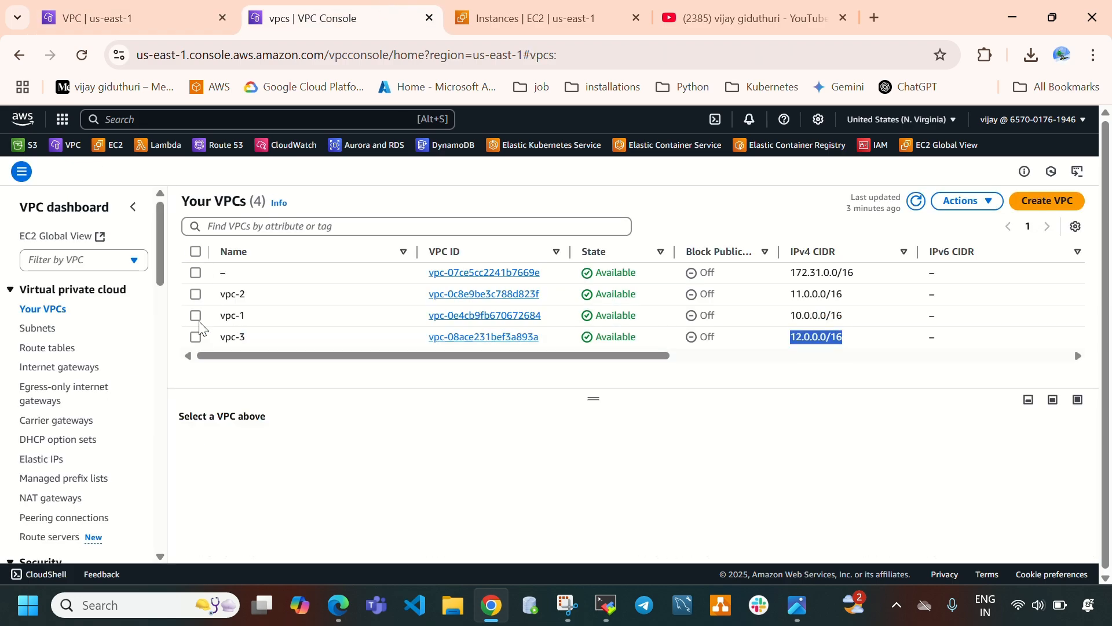
click(197, 316)
drag(847, 316, 789, 313)
key(ctrl+c)
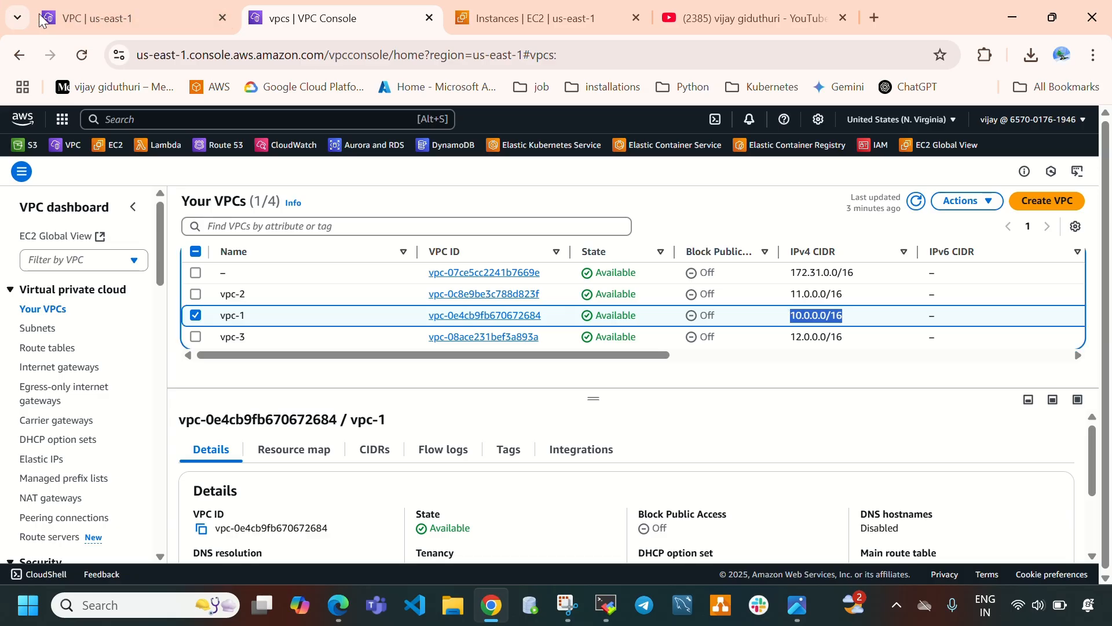
click(133, 18)
click(93, 377)
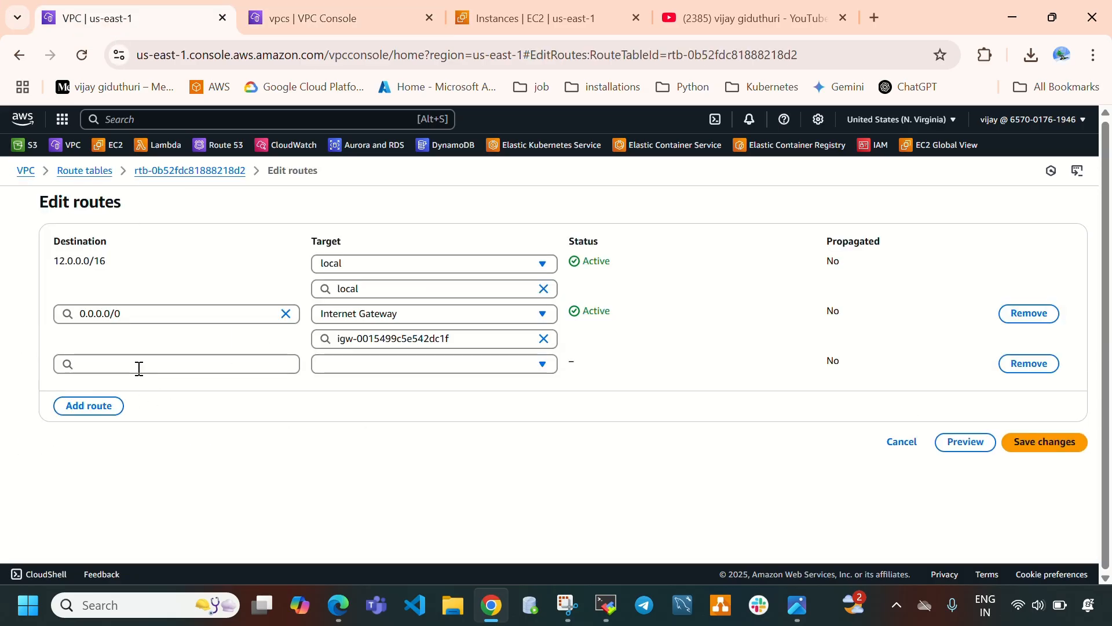
click(137, 365)
key(ctrl+v)
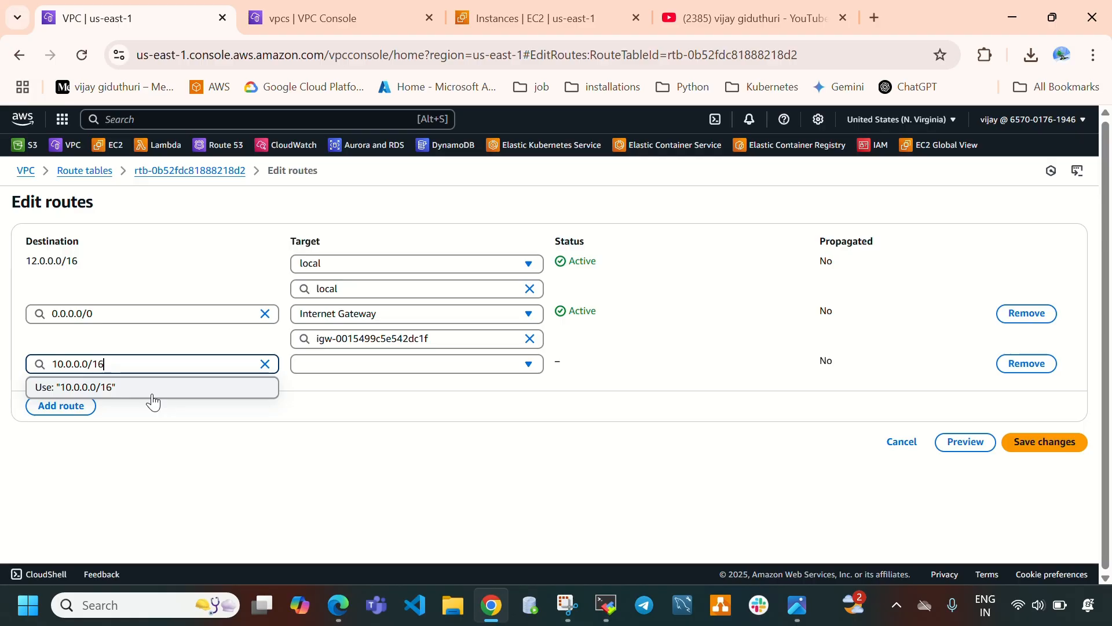
click(151, 388)
Set the 10.0.0.0/16 route's target to Transit Gateway tgw-00f3f4ba739969ae0.
click(345, 365)
scroll(370, 452, down, 3)
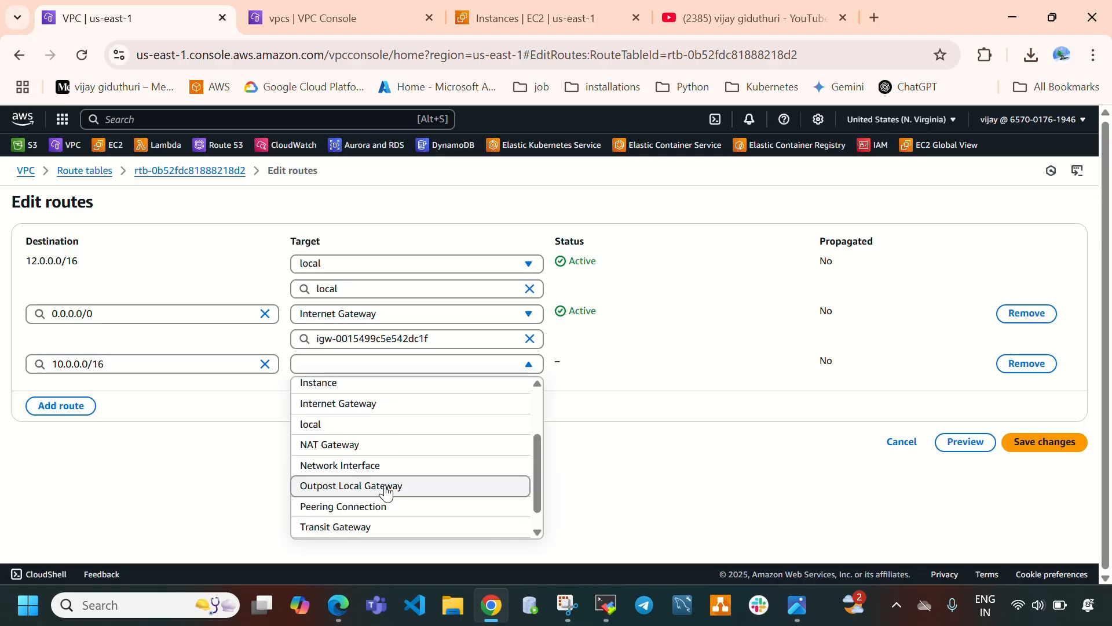
click(365, 526)
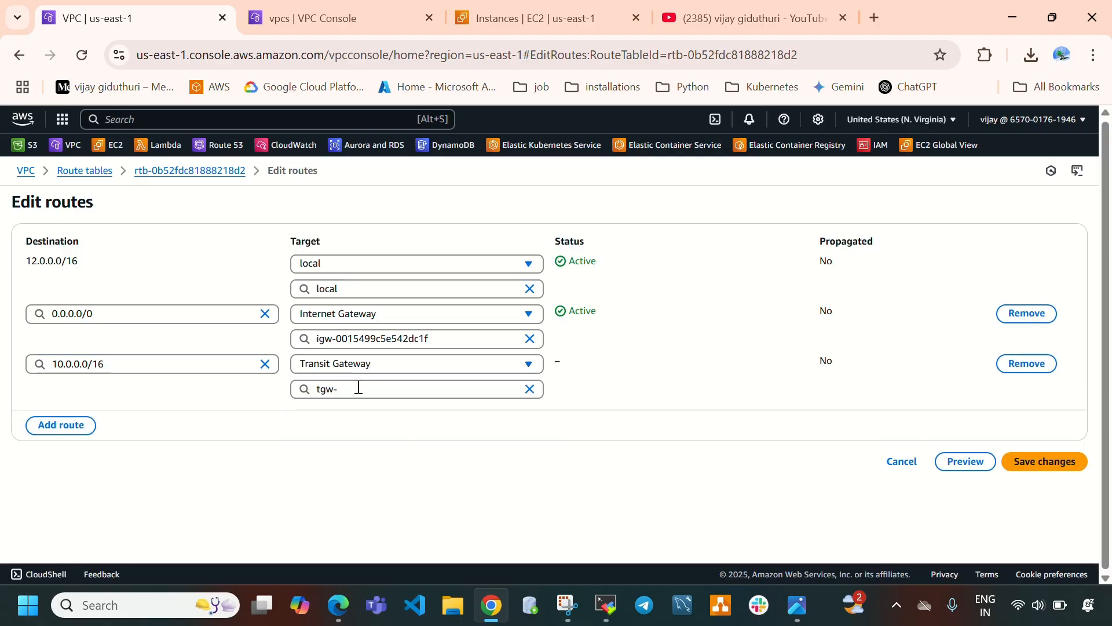
click(359, 387)
click(412, 435)
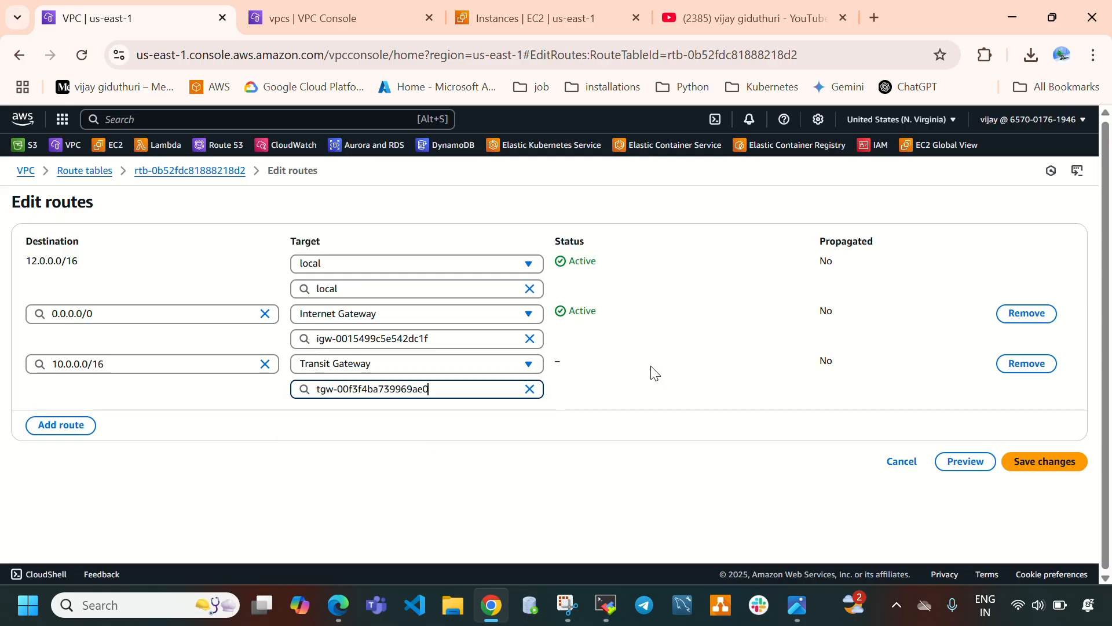
Add another vpc3-rt route with destination 11.0.0.0/16, copying vpc-2's IPv4 CIDR from the VPC list.
click(48, 432)
click(333, 20)
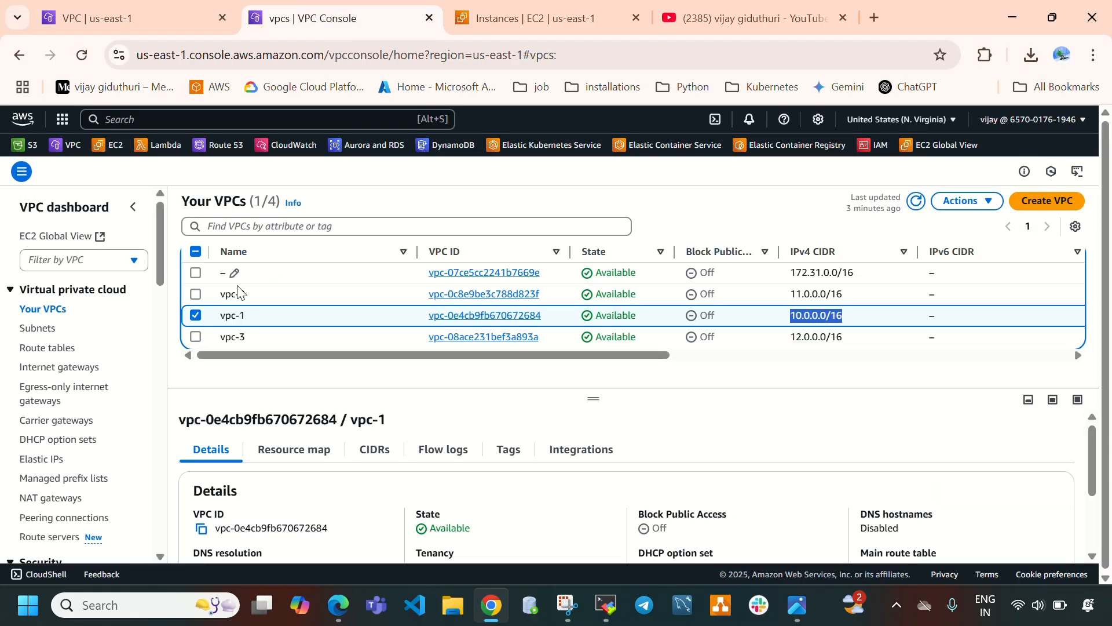
click(196, 316)
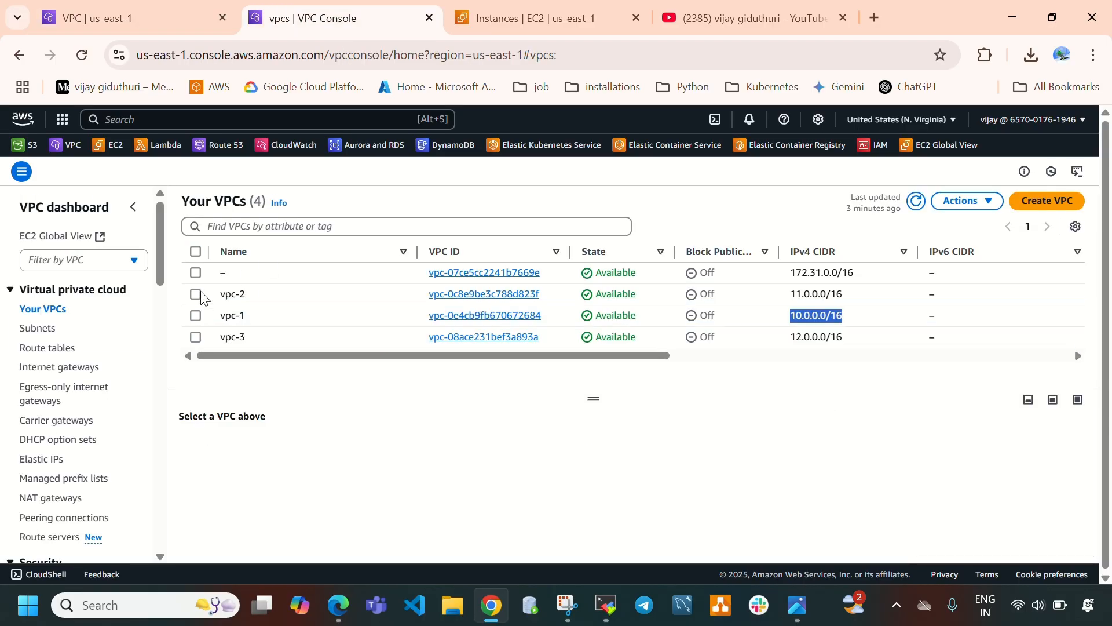
click(196, 294)
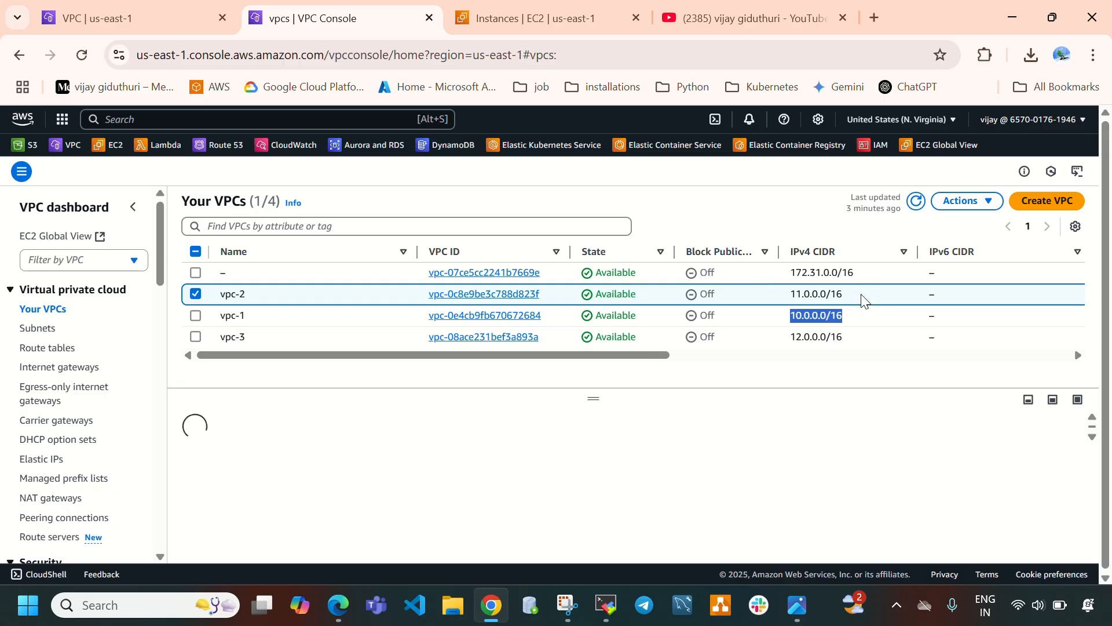
drag(866, 294, 766, 289)
key(ctrl+c)
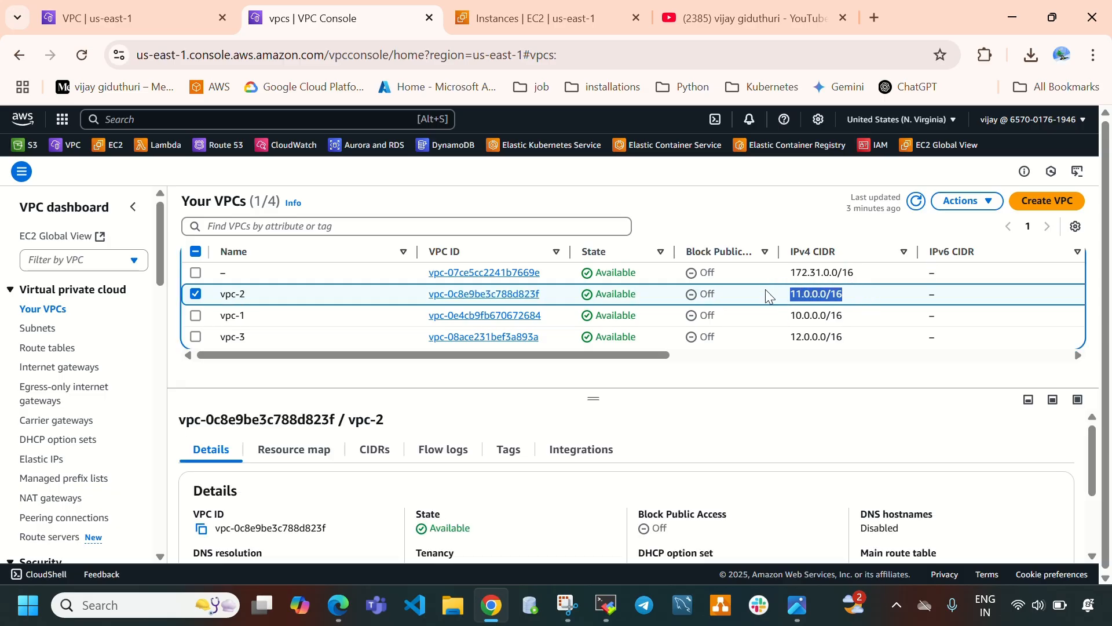
click(139, 18)
click(81, 413)
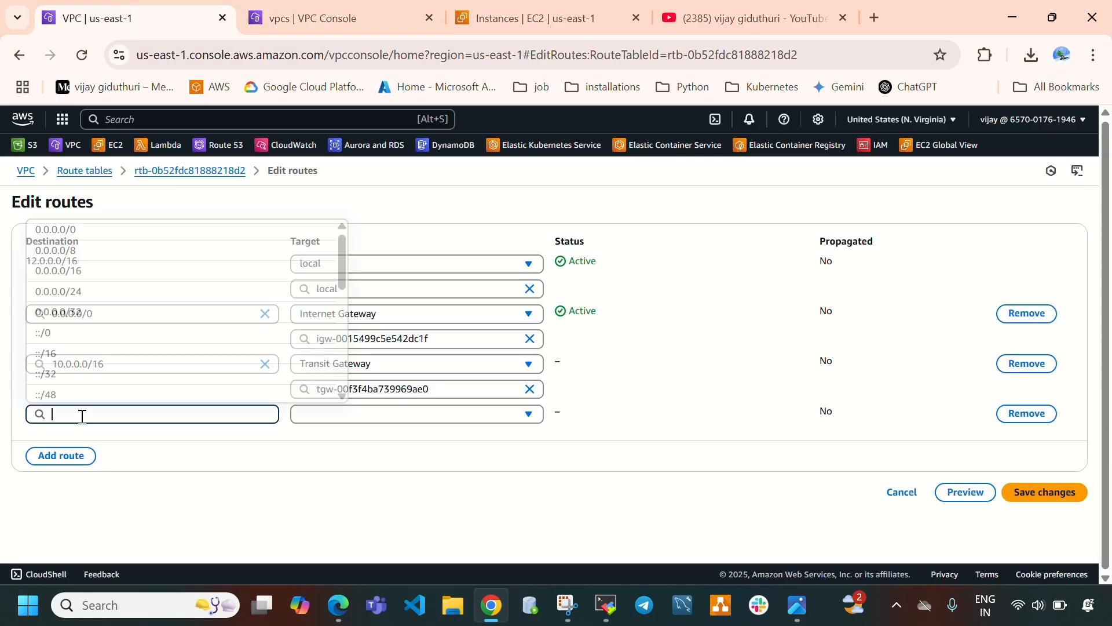
key(ctrl+v)
click(136, 387)
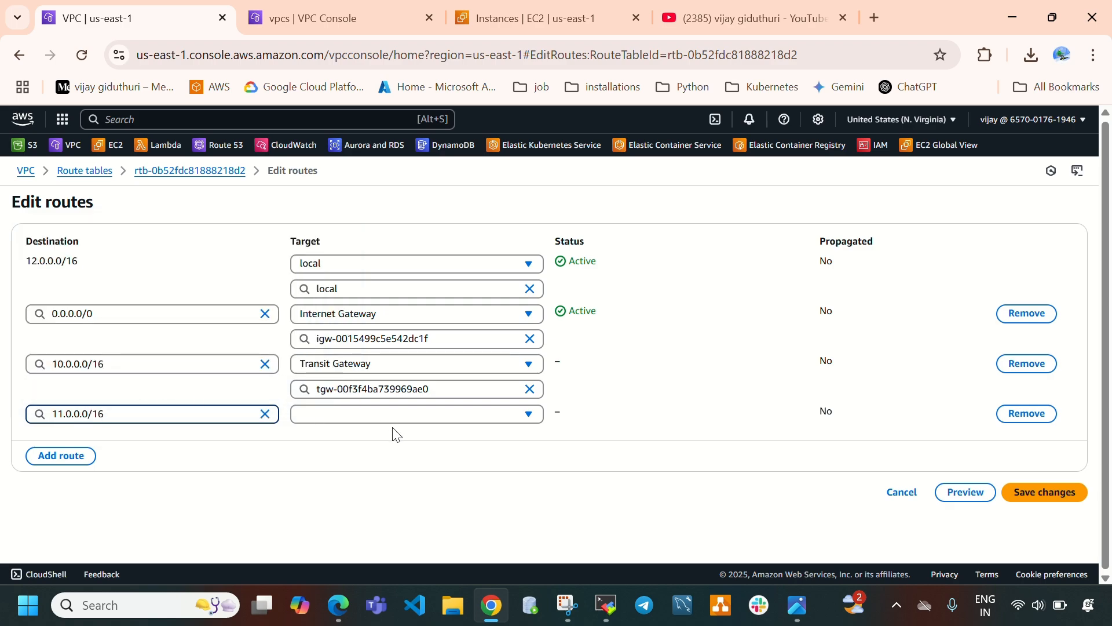
Set the 11.0.0.0/16 route's target to Transit Gateway tgw-00f3f4ba739969ae0 and save the vpc3-rt routes.
click(405, 414)
scroll(408, 359, down, 2)
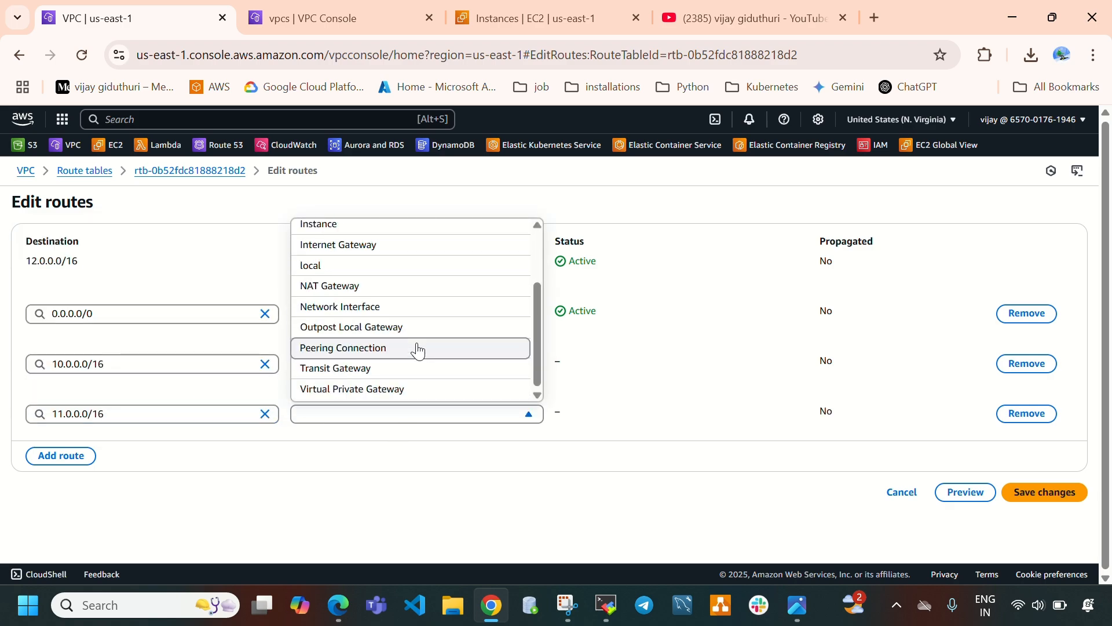
click(392, 371)
click(399, 439)
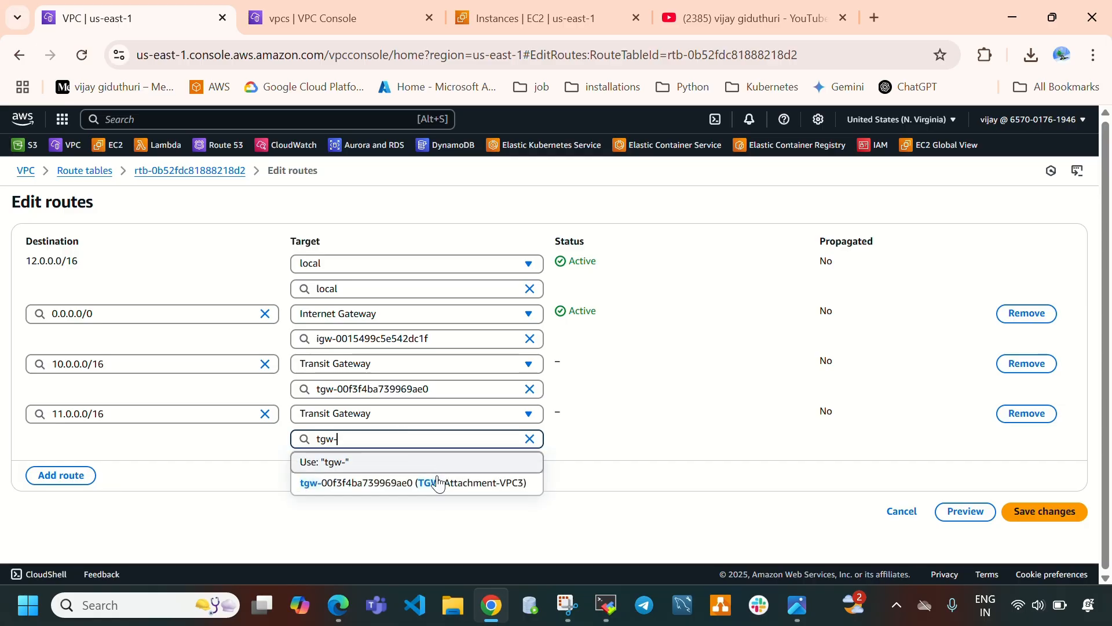
click(480, 491)
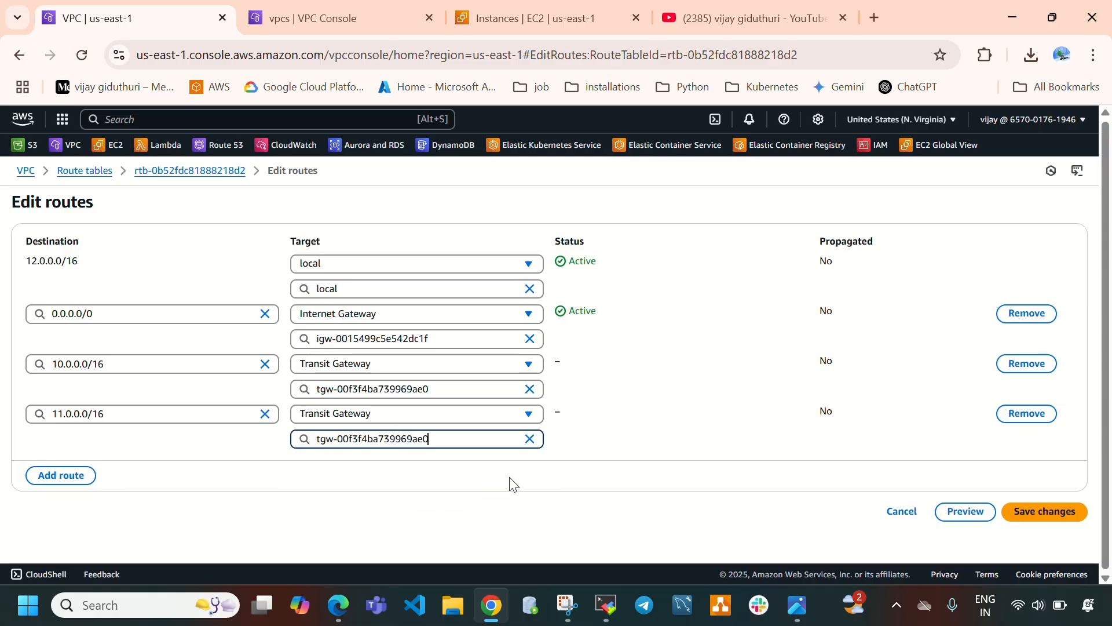
click(1043, 511)
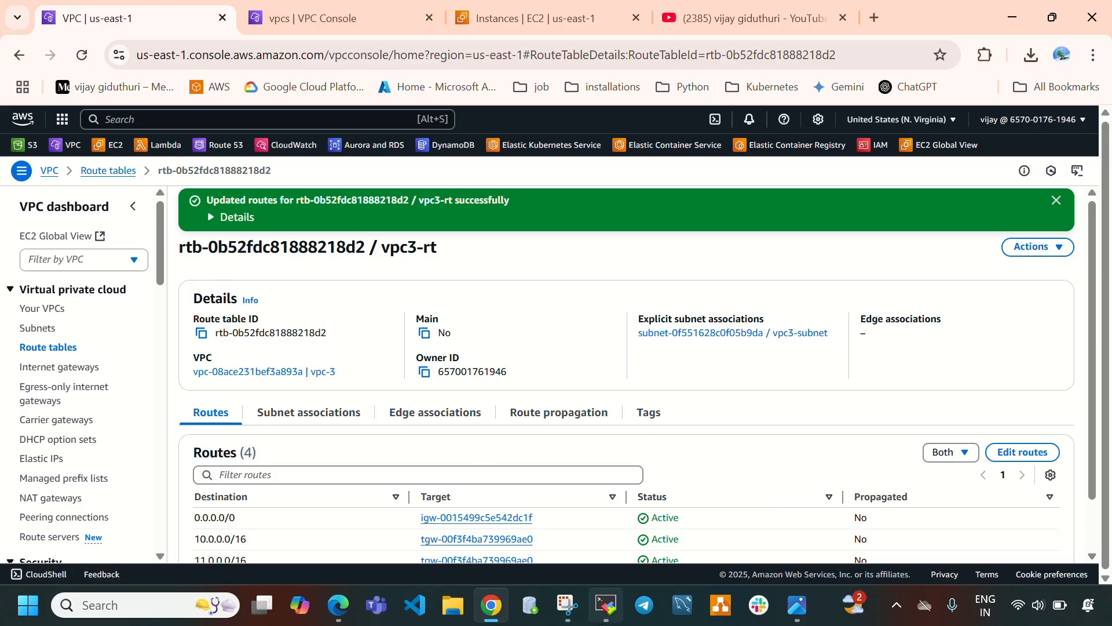
Review the ping output in the vpc3 and vpc2 instance terminal sessions.
click(606, 604)
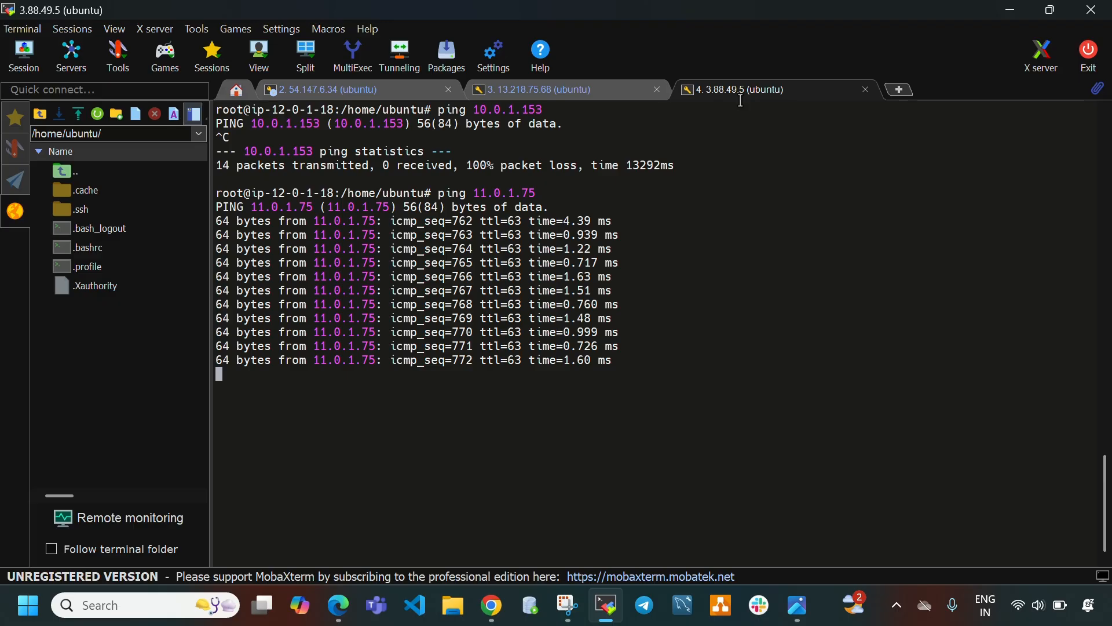
drag(475, 193, 532, 193)
click(538, 89)
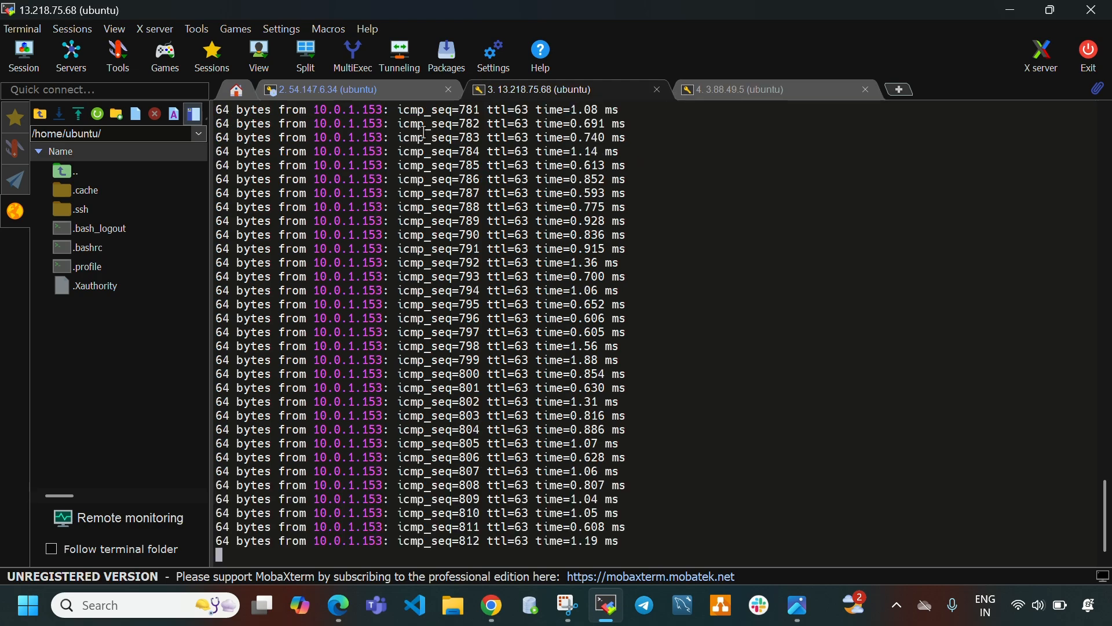
Check the VPC list and the vpc1-instance's private IPv4 address in the EC2 instances list.
click(607, 605)
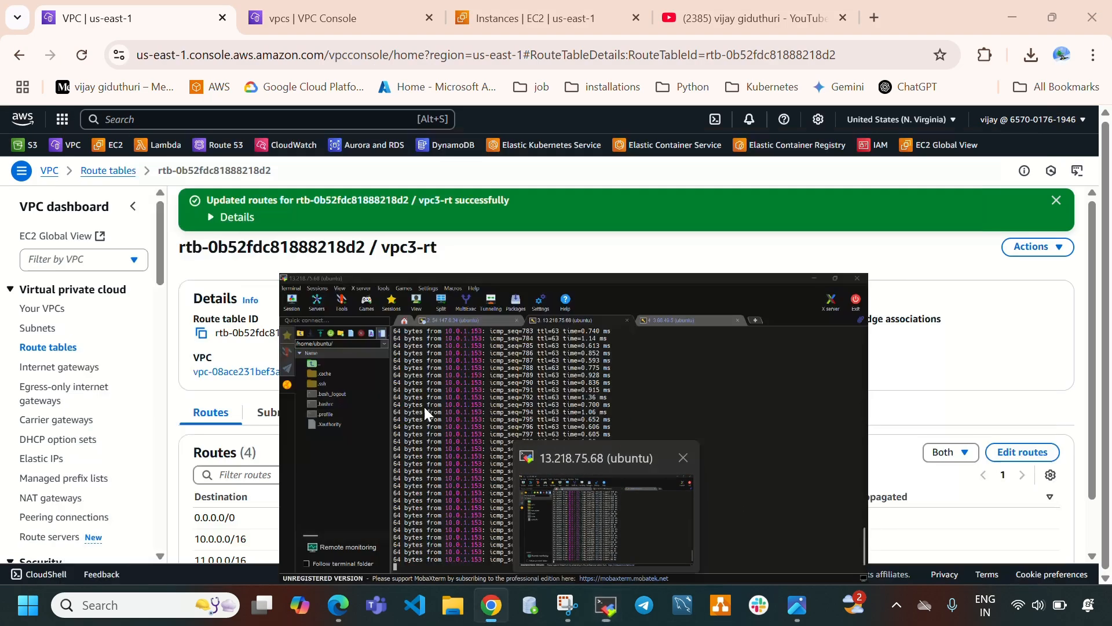
key(ctrl+Tab)
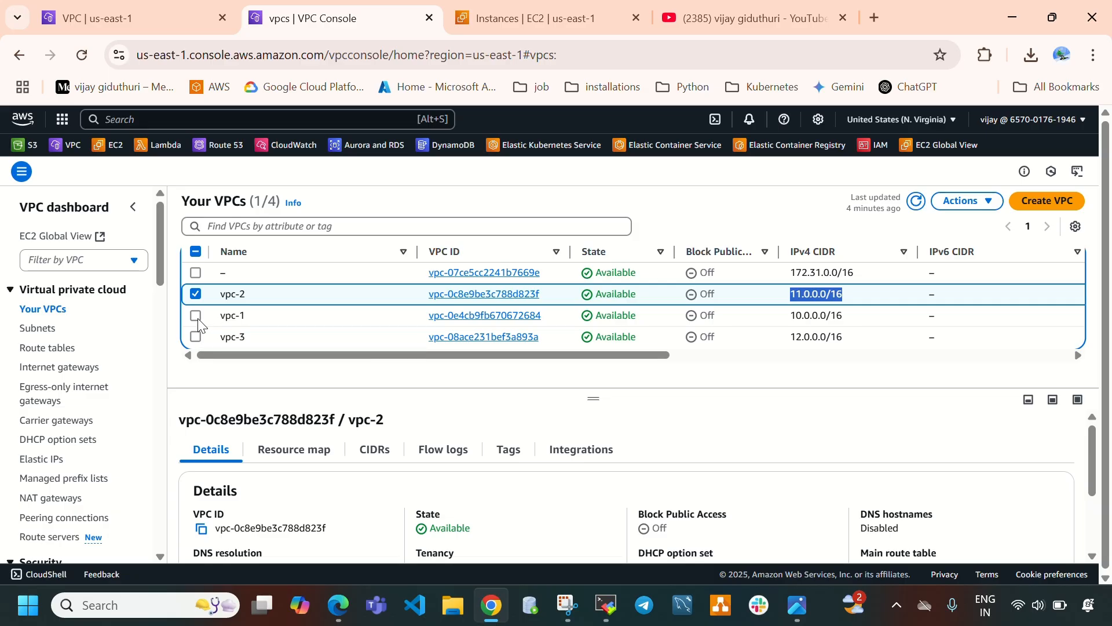
click(196, 316)
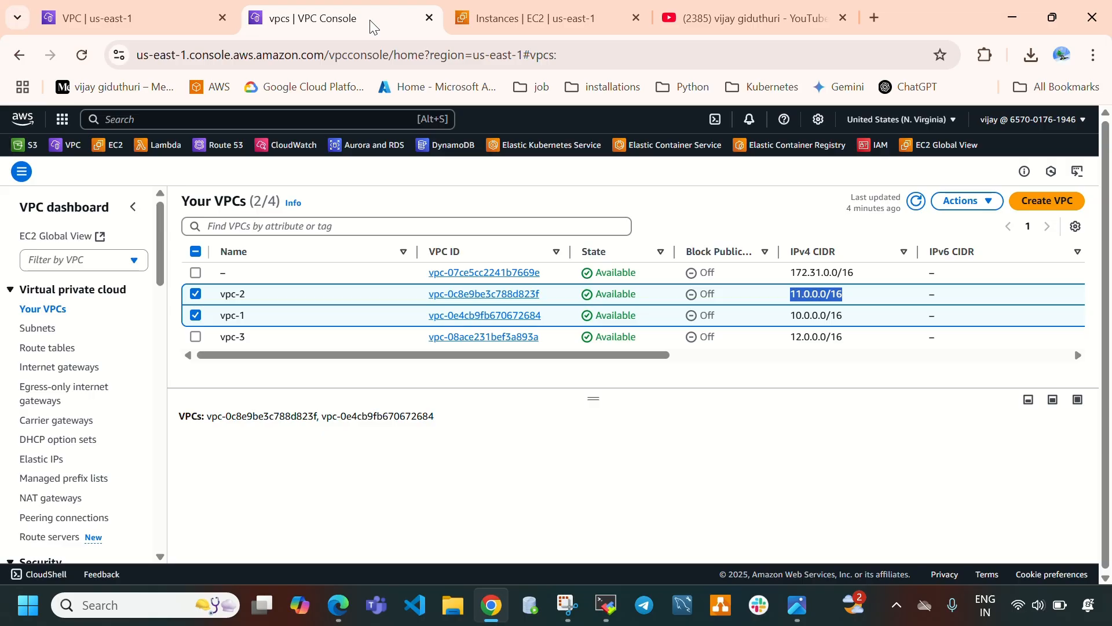
drag(748, 18, 576, 26)
click(720, 18)
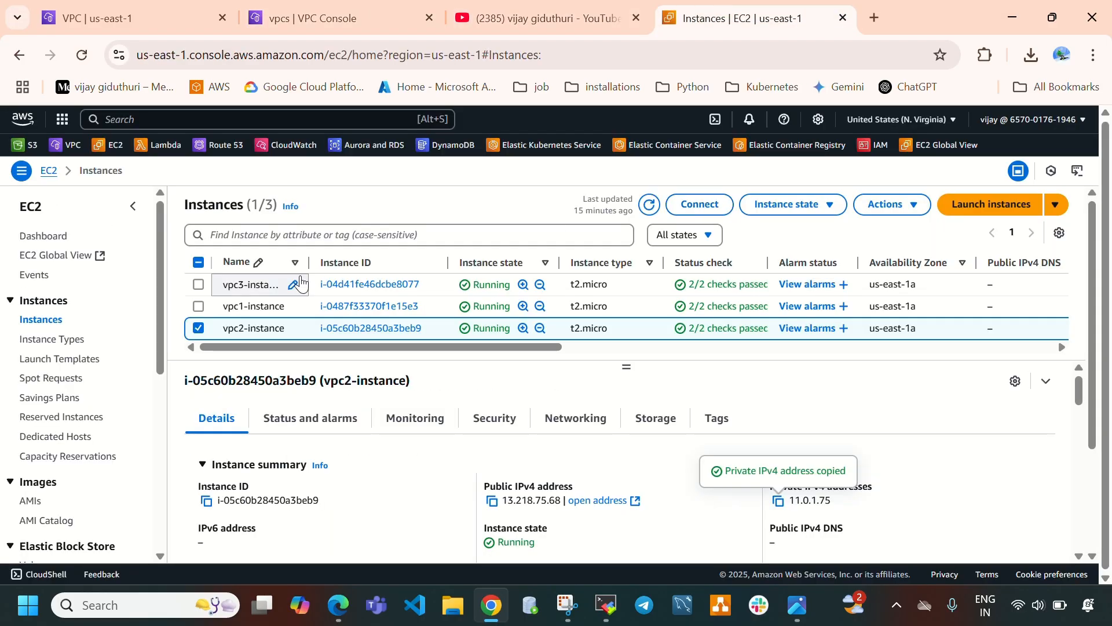
click(200, 306)
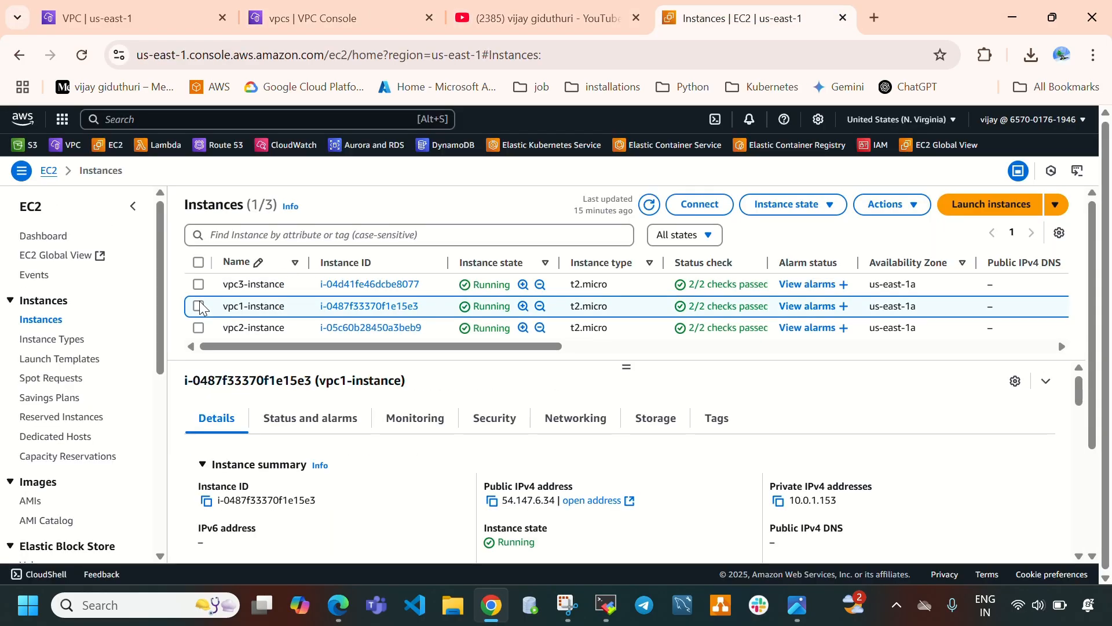
click(200, 307)
click(198, 306)
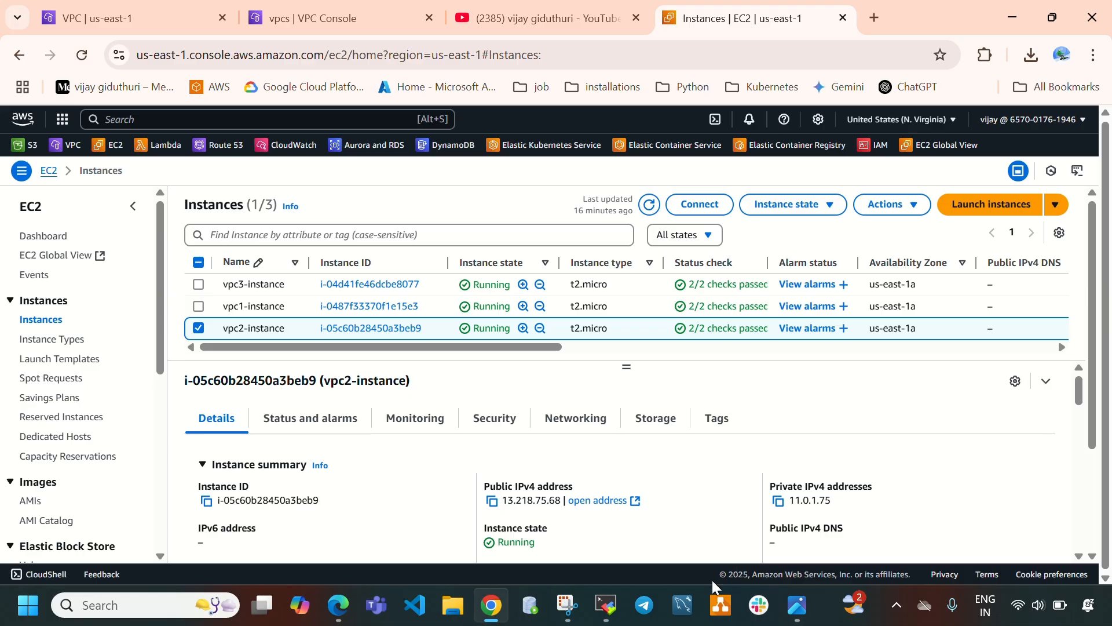
Review the vpc2 instance's ping output to 10.0.1.153 in its terminal session.
click(607, 605)
scroll(680, 400, up, 20)
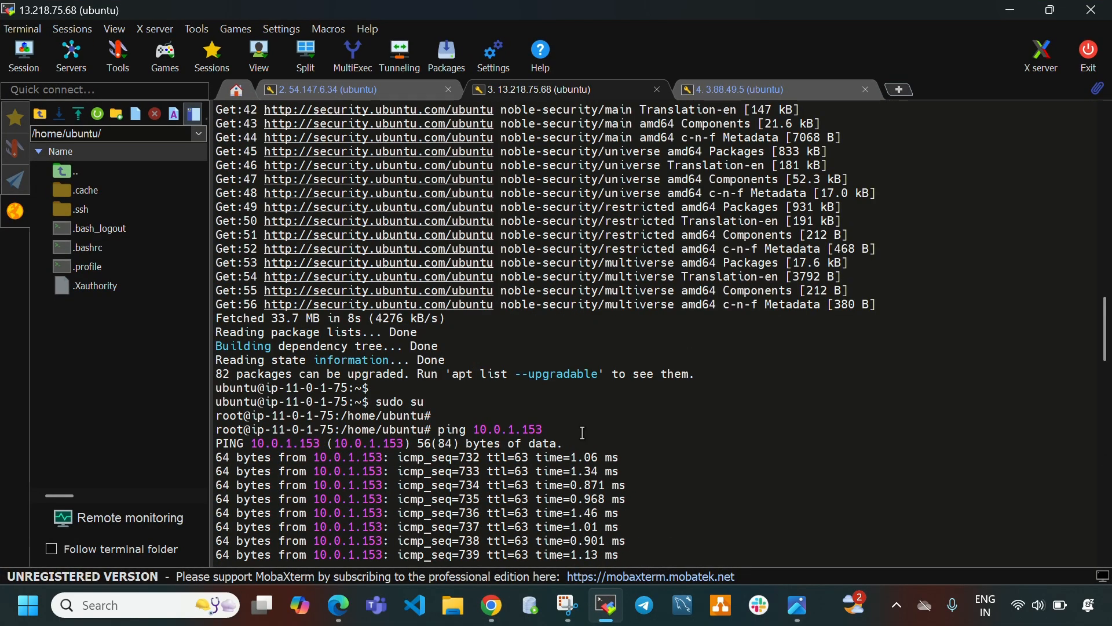
scroll(498, 322, down, 4)
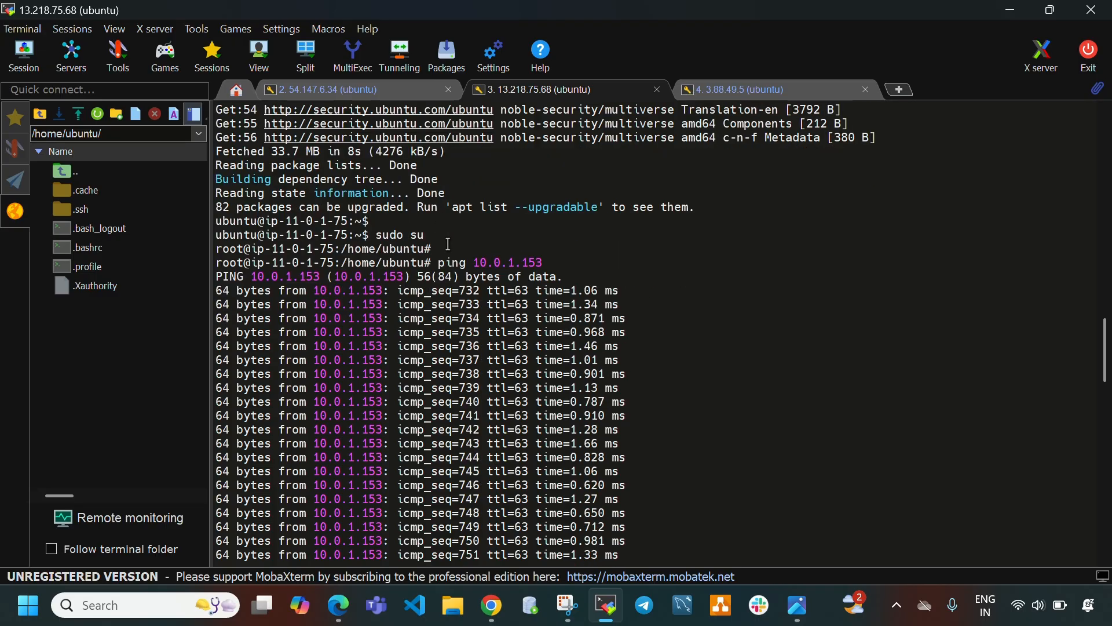
Compare the pinged address with the vpc1-instance's private IPv4 address and review the route table section of the TGW document.
drag(476, 256, 566, 263)
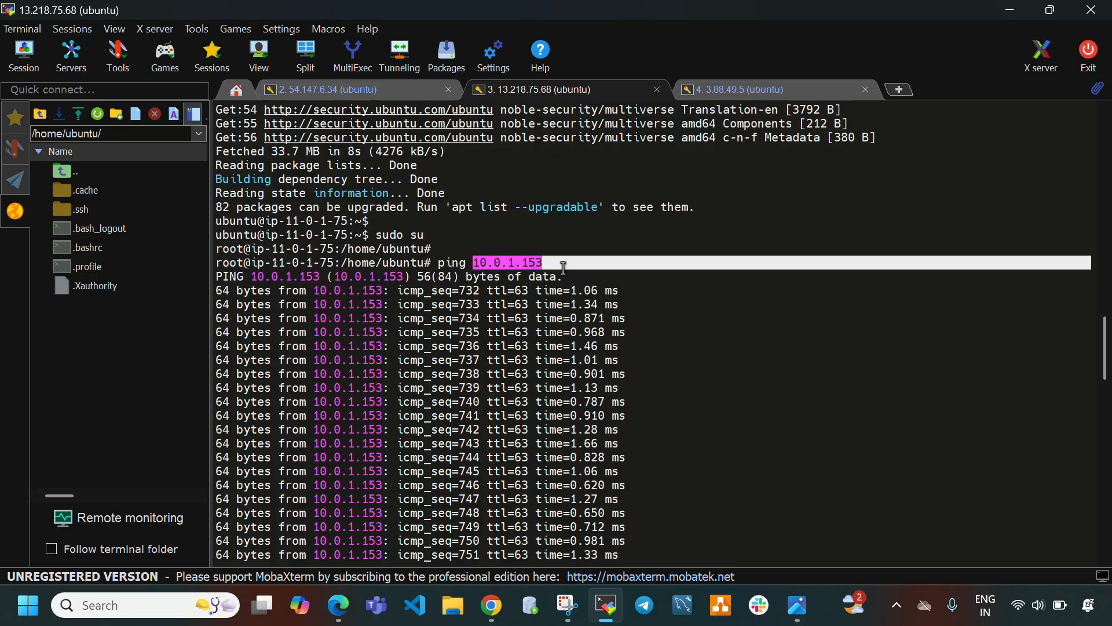
click(606, 605)
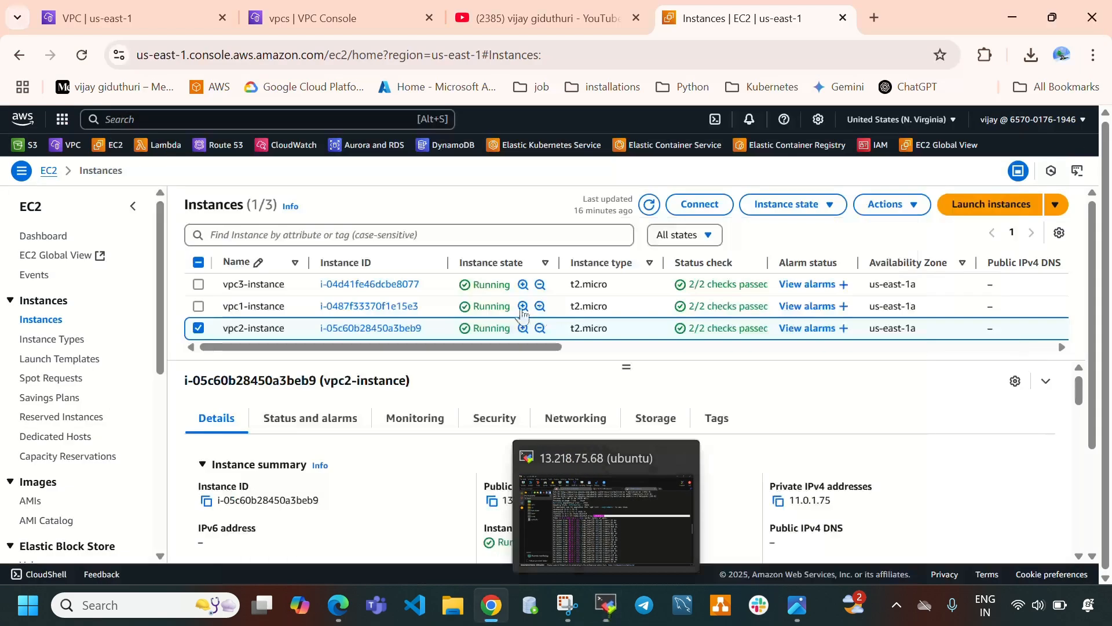
click(198, 328)
click(199, 306)
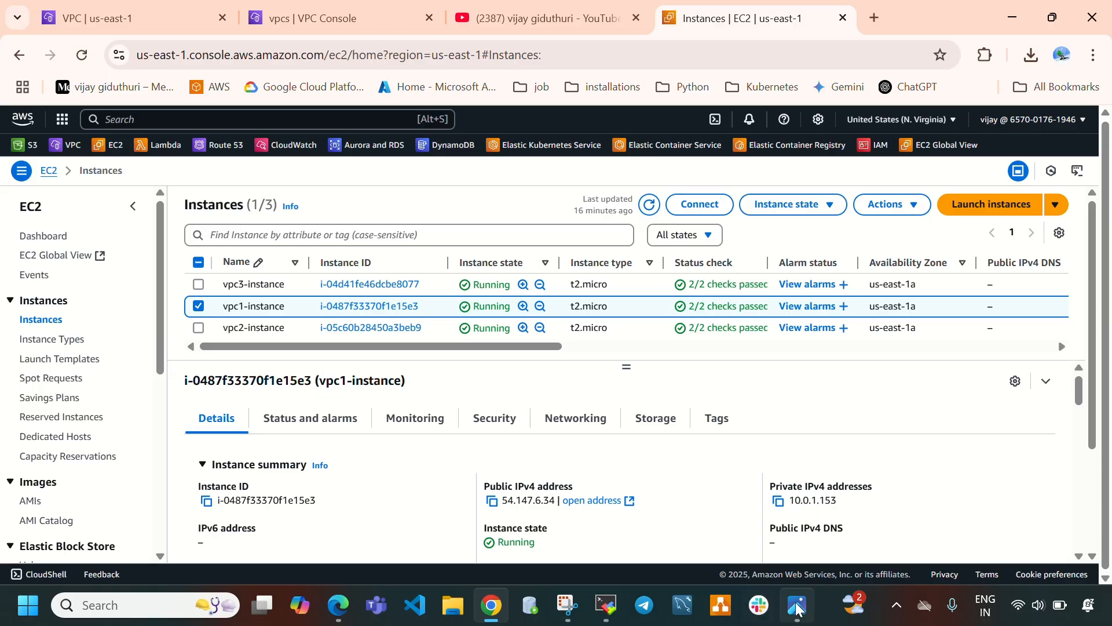
click(504, 600)
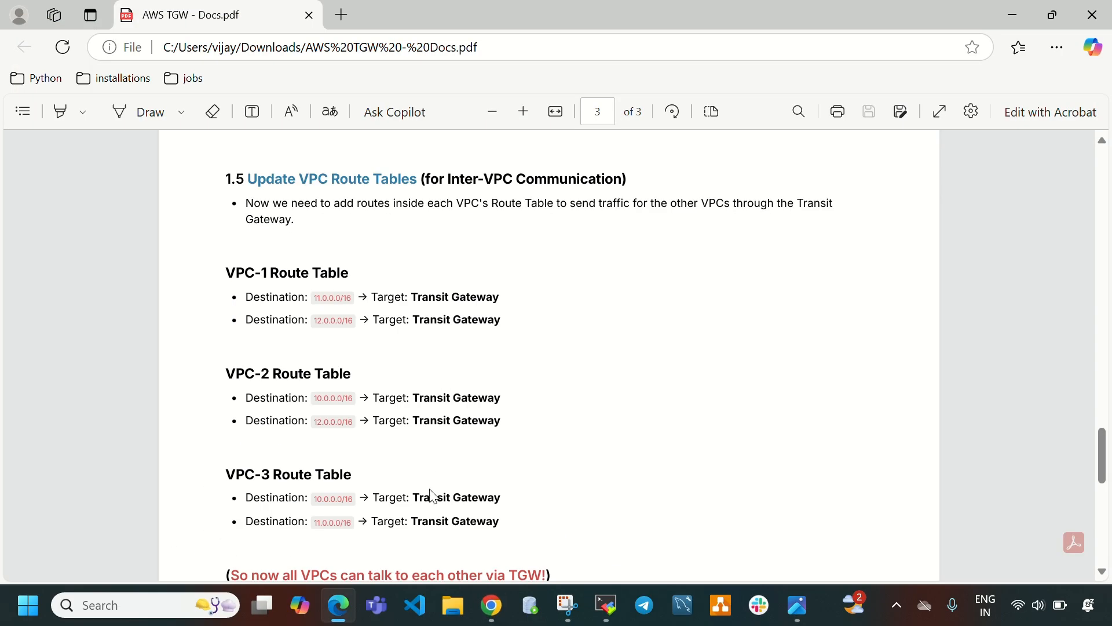
click(487, 605)
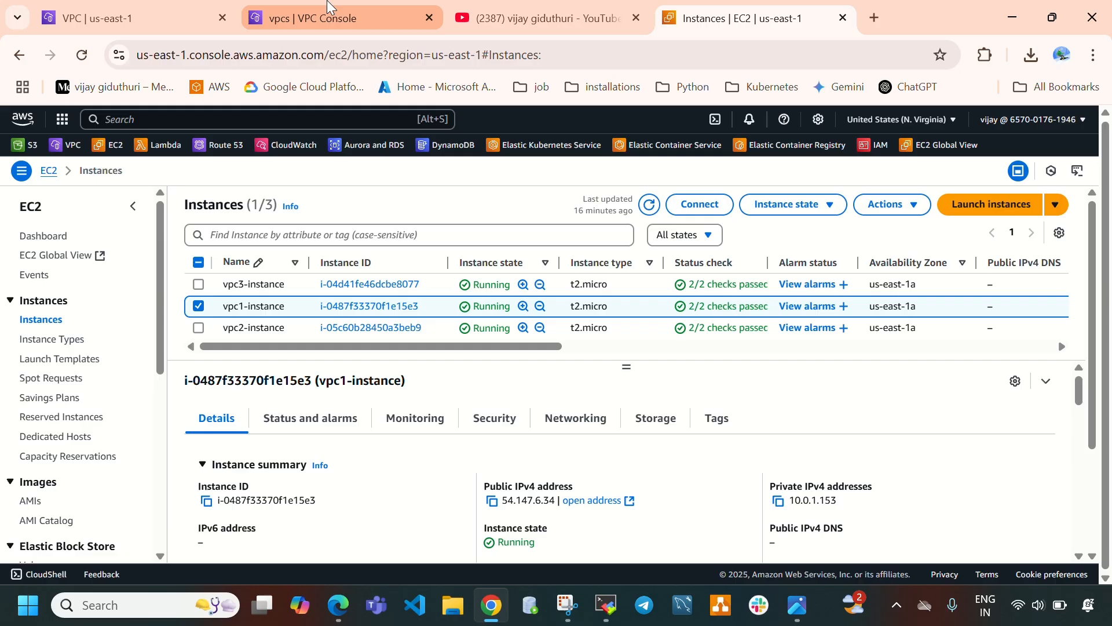
click(607, 604)
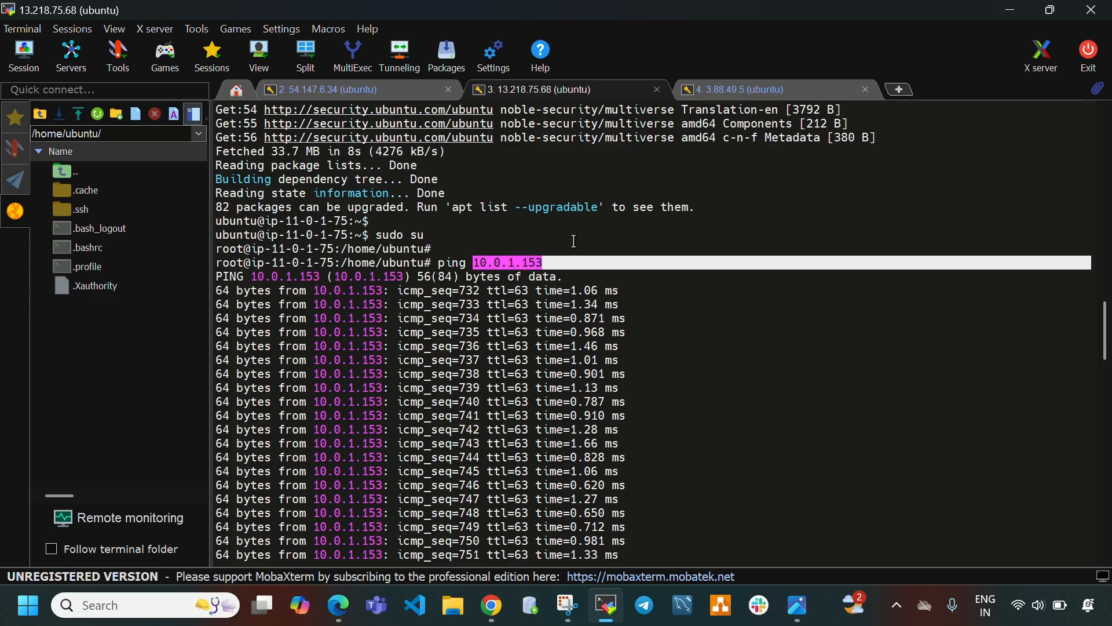
click(559, 328)
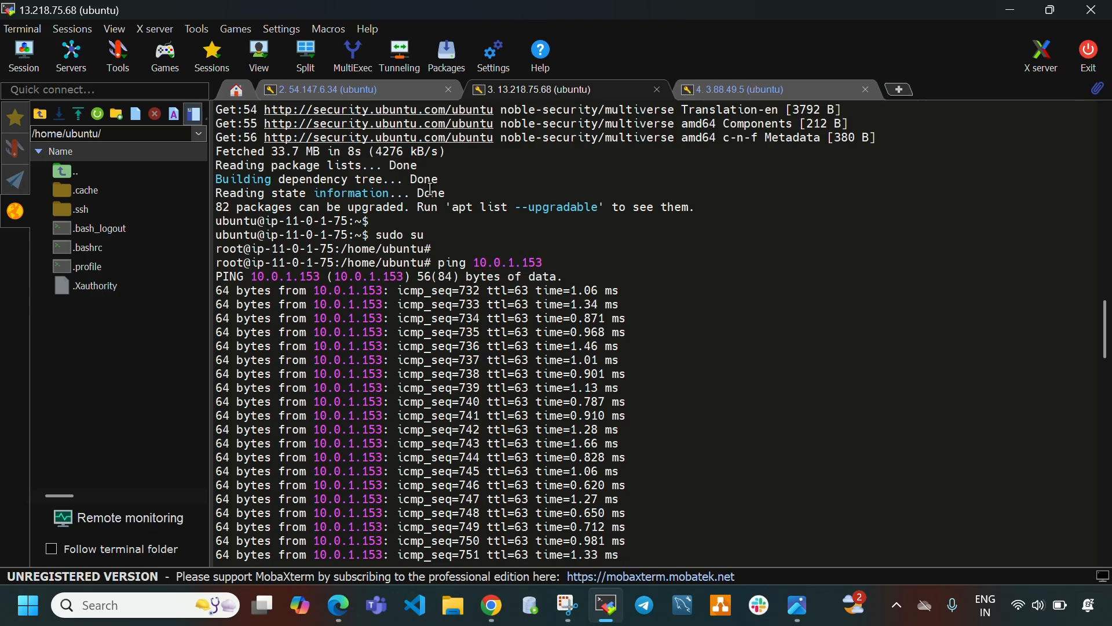
Stop the running pings and clear the screens in the vpc1 and vpc2 instance terminal sessions.
click(382, 94)
key(ctrl+c)
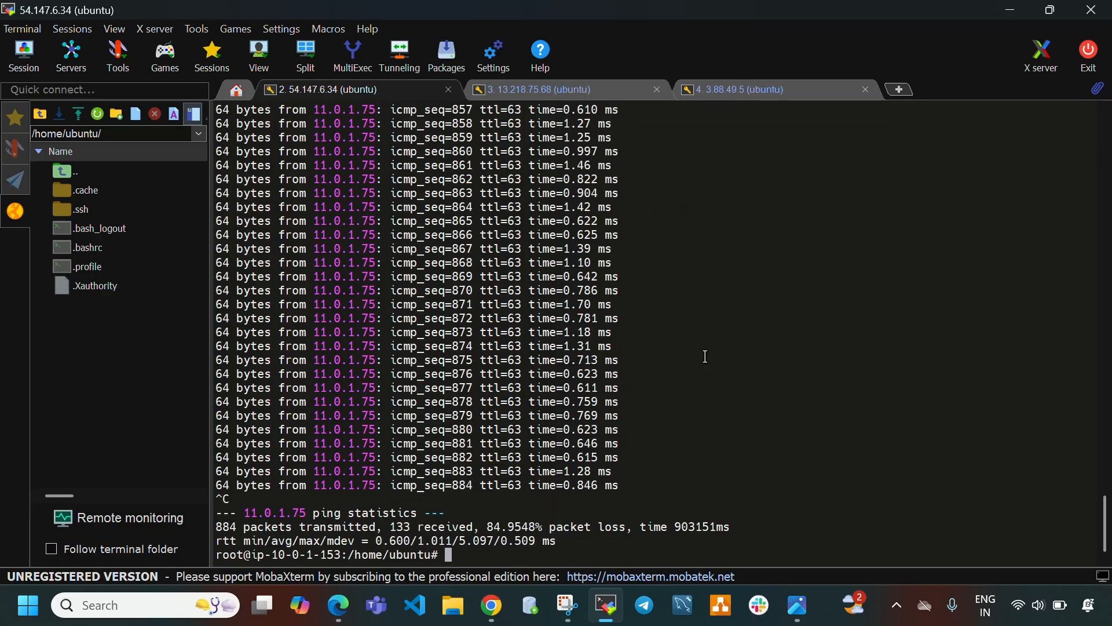
key(ctrl+l)
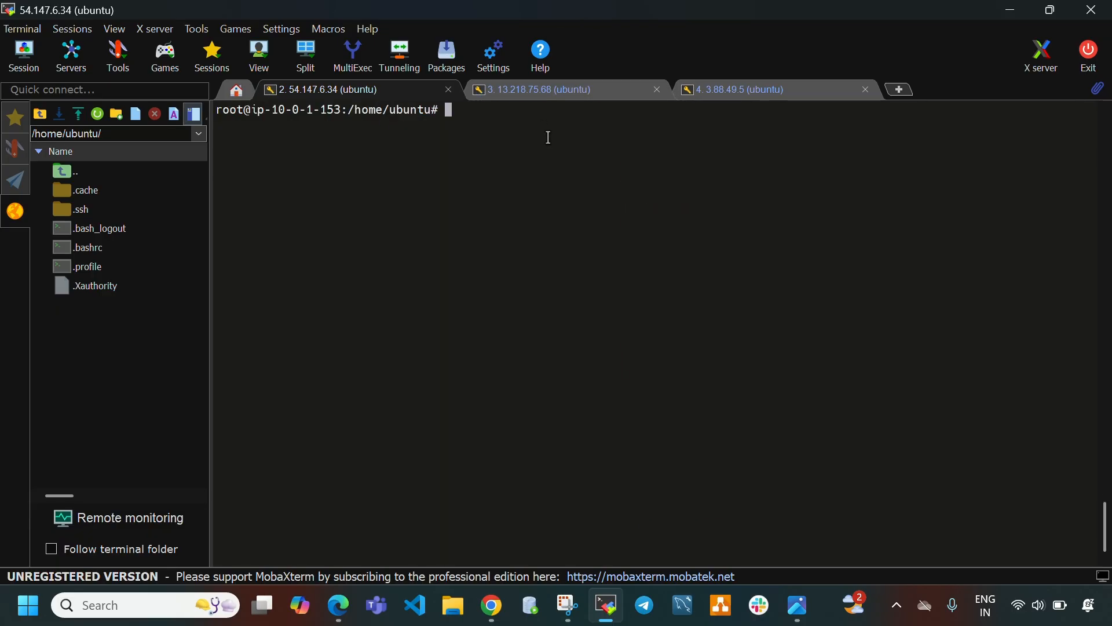
click(558, 93)
key(ctrl+c)
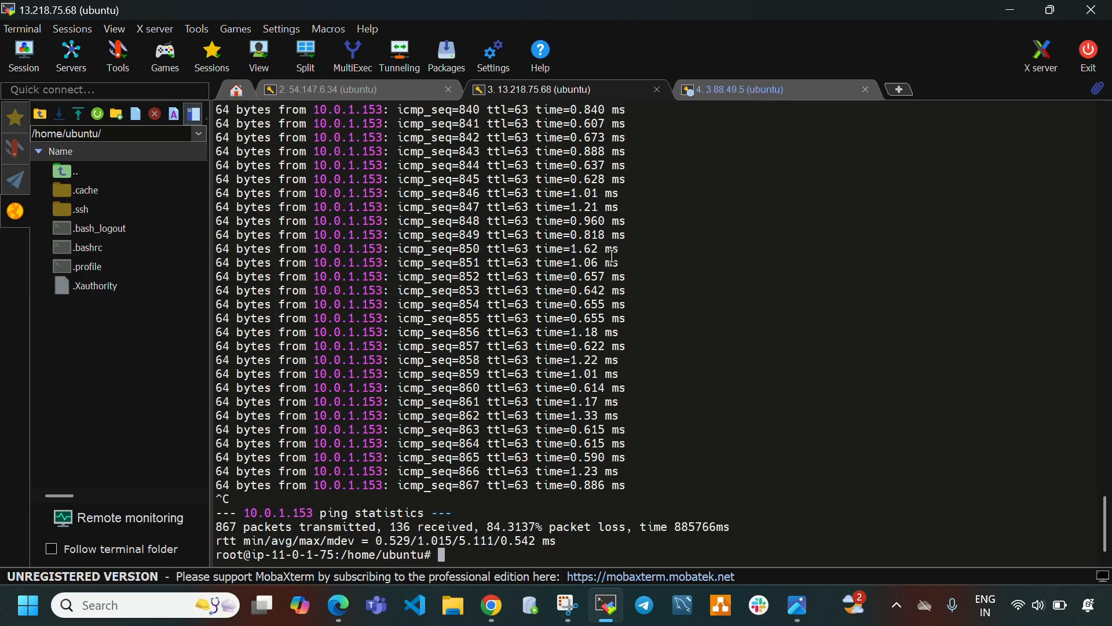
key(Return)
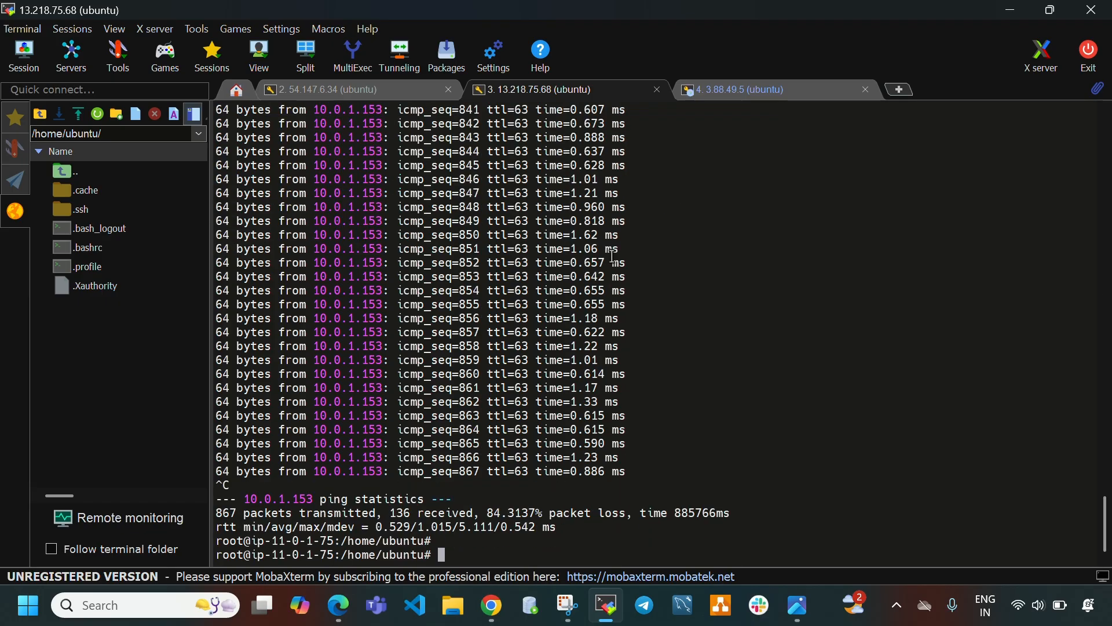
key(ctrl+l)
Stop the ping and clear the screen in the vpc3 instance session, returning to the vpc1 session.
click(771, 90)
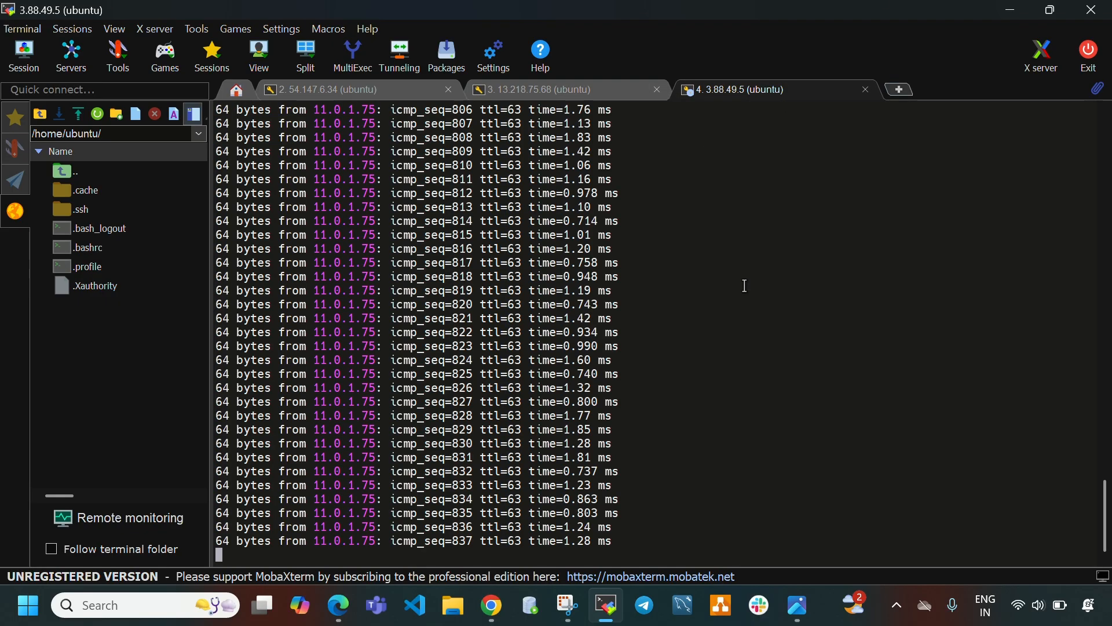
key(ctrl+c)
key(Return)
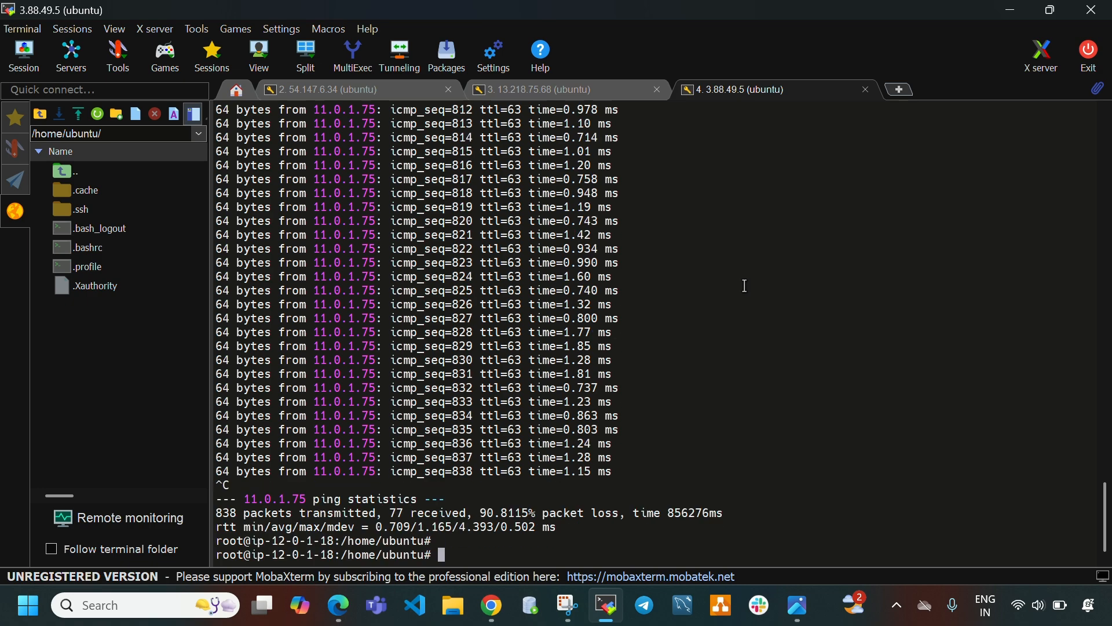
key(ctrl+l)
click(312, 93)
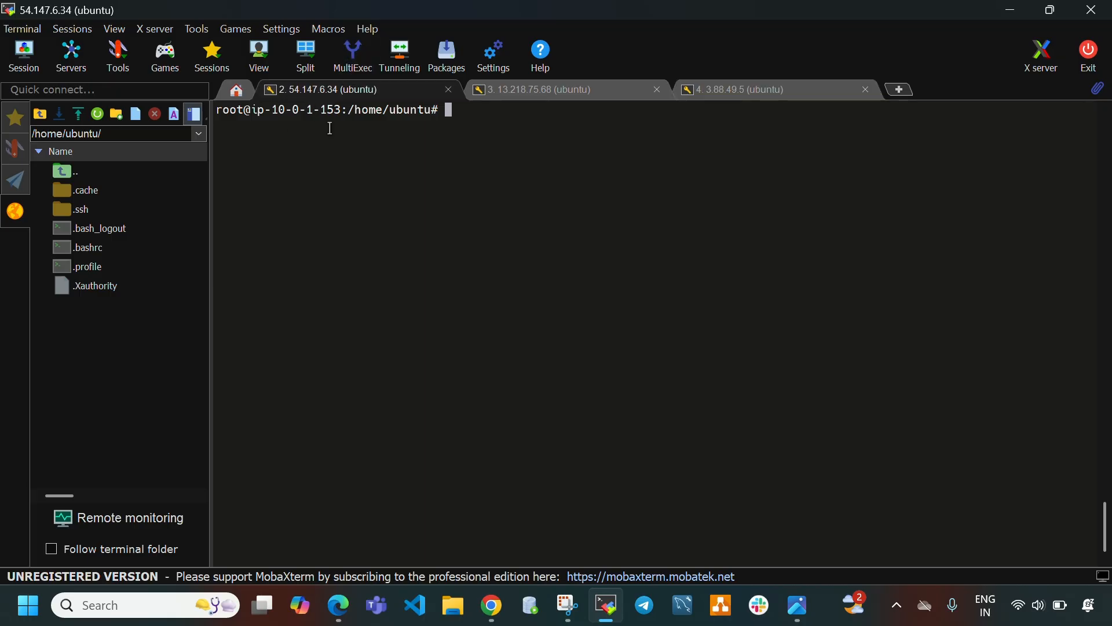
click(519, 95)
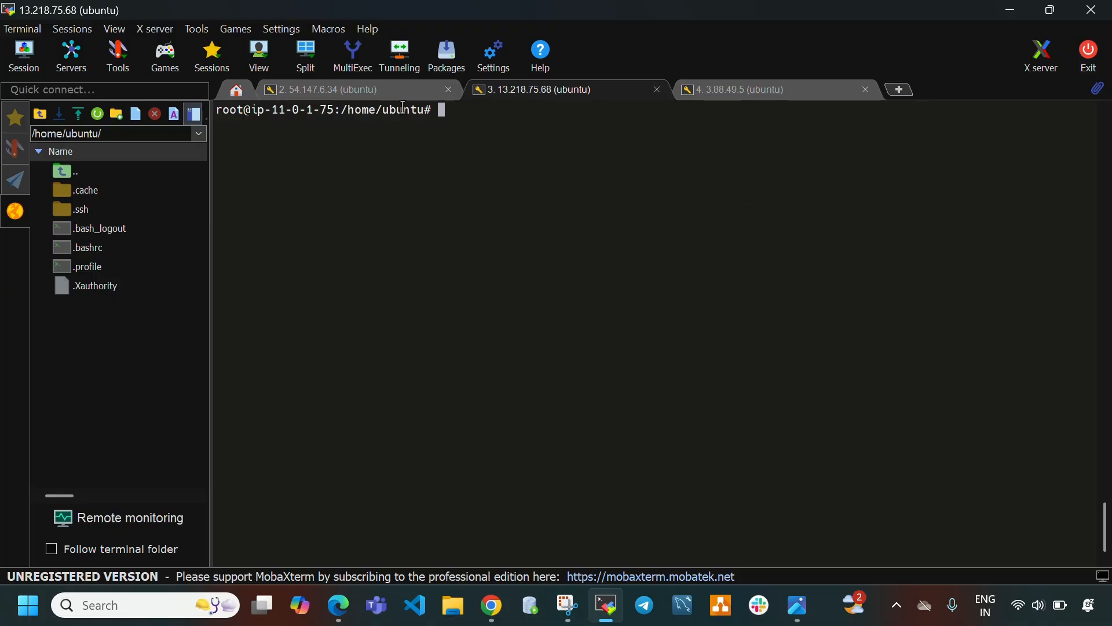
click(742, 95)
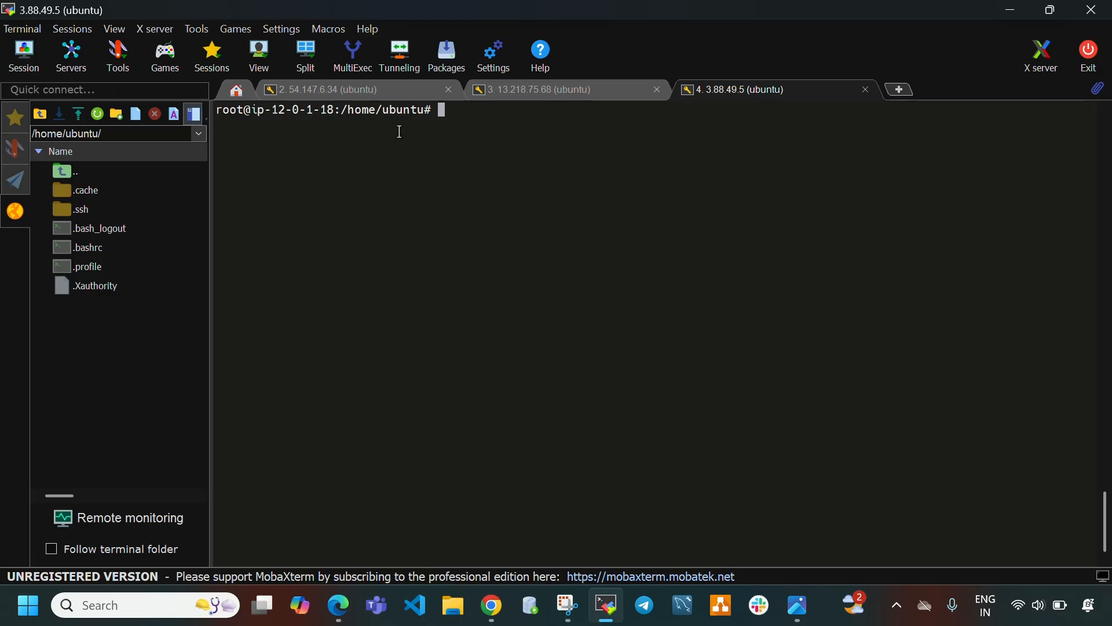
click(332, 90)
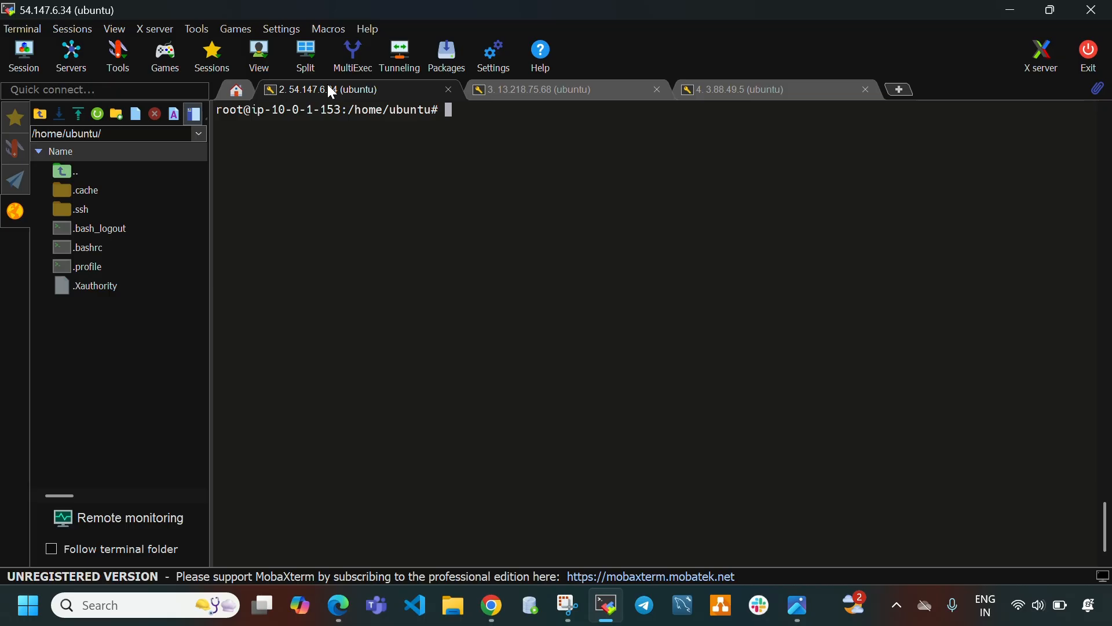
Select the vpc2-instance in the EC2 instances list and copy its private IPv4 address.
click(607, 605)
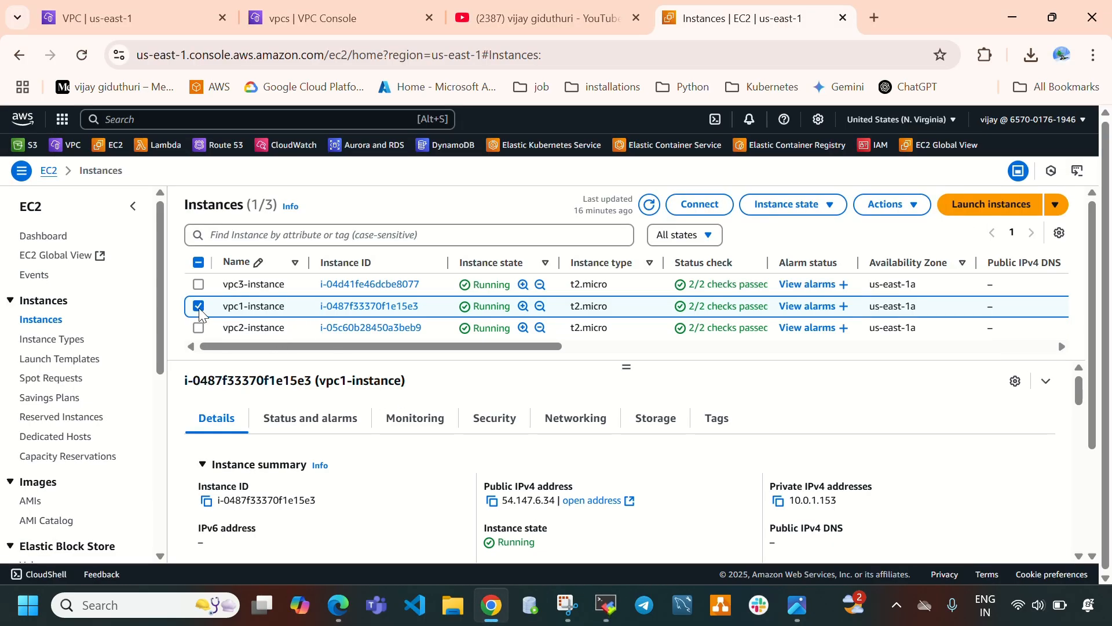
click(198, 306)
click(199, 328)
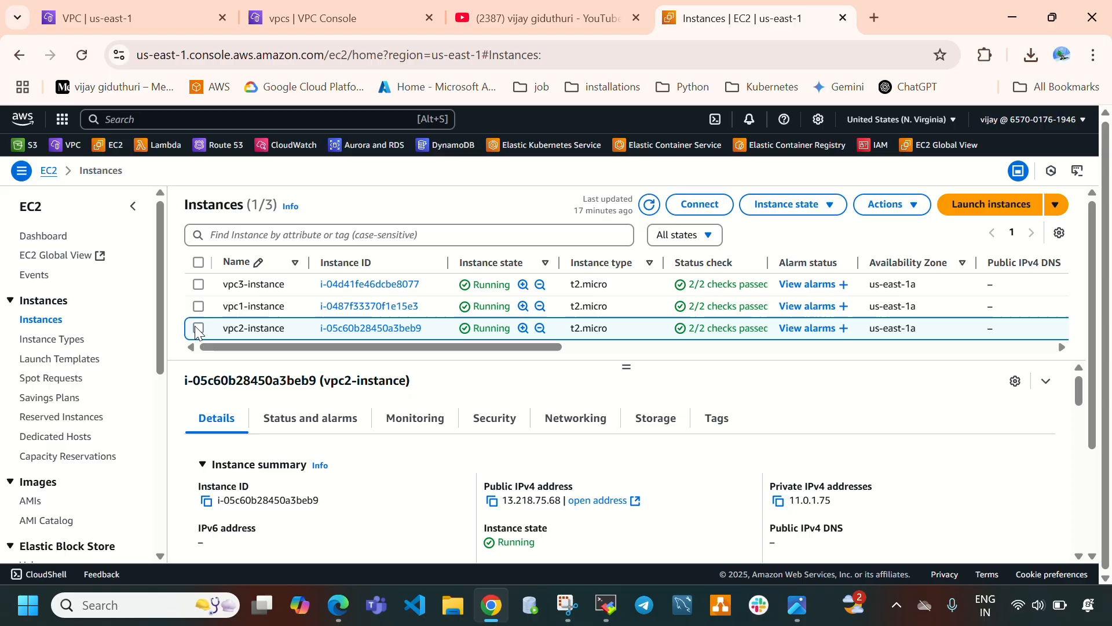
click(780, 502)
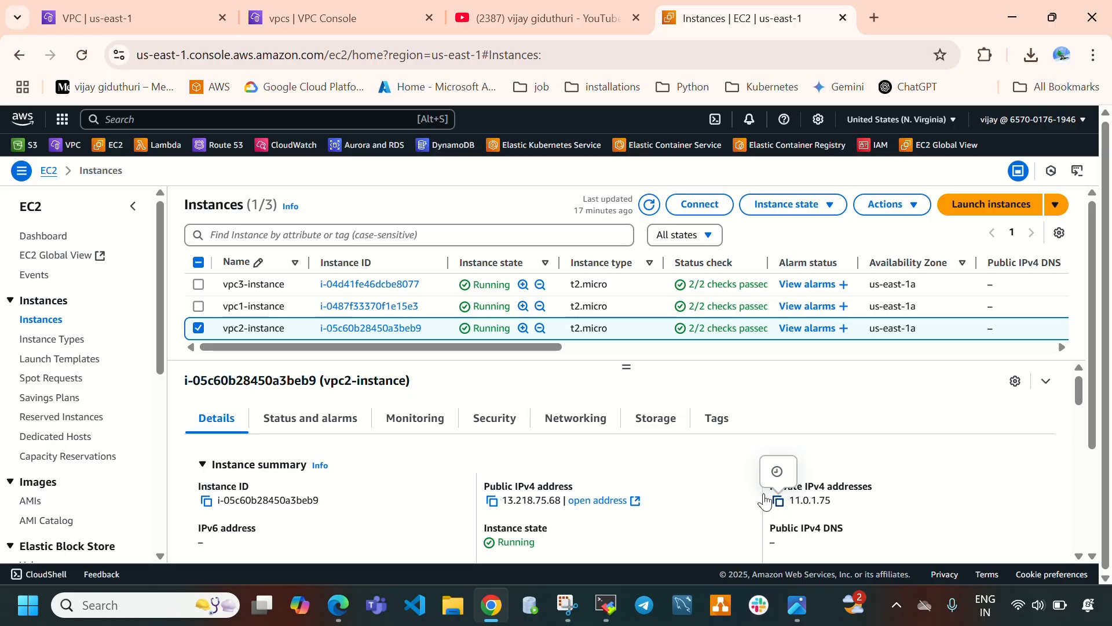
click(779, 502)
Ping the vpc2-instance's address 11.0.1.75 from the vpc1 instance session, then stop the ping.
click(595, 606)
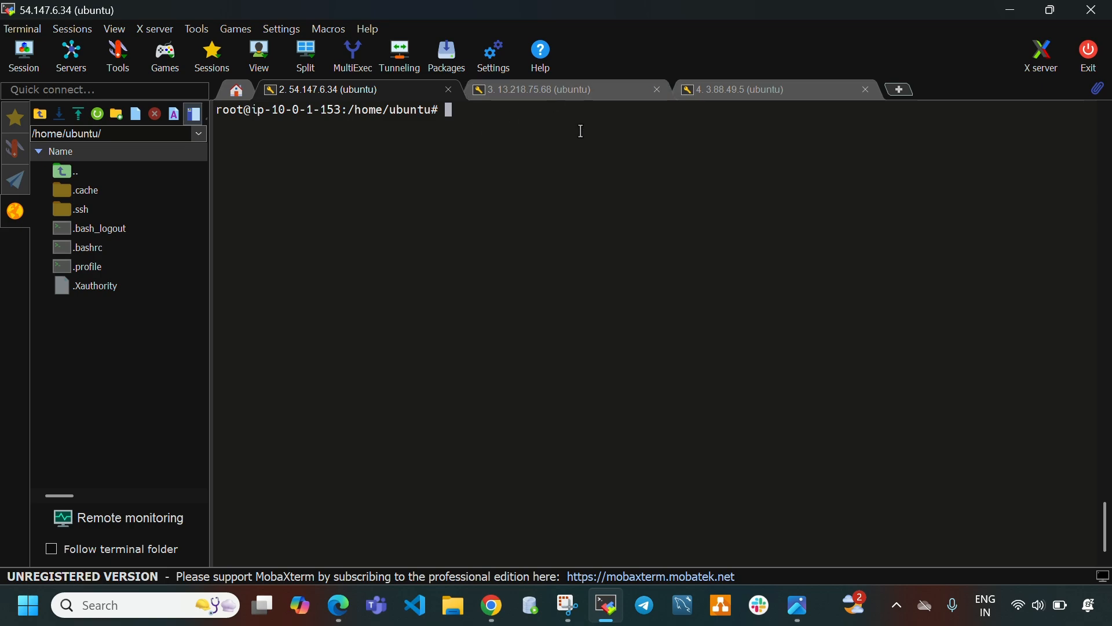
text(ping)
right_click(564, 172)
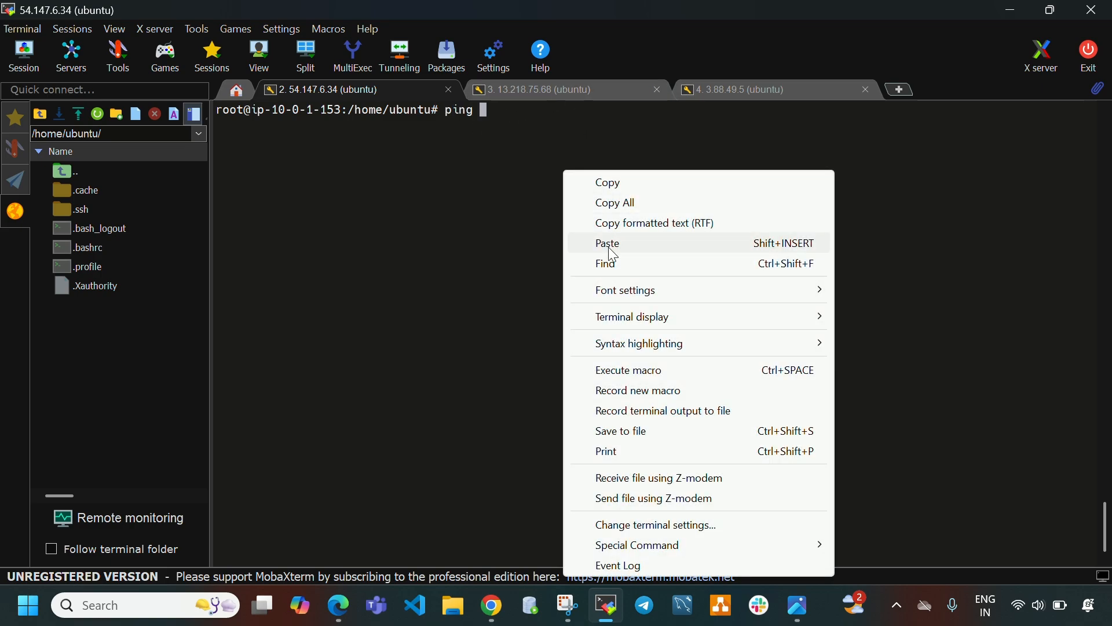
click(606, 243)
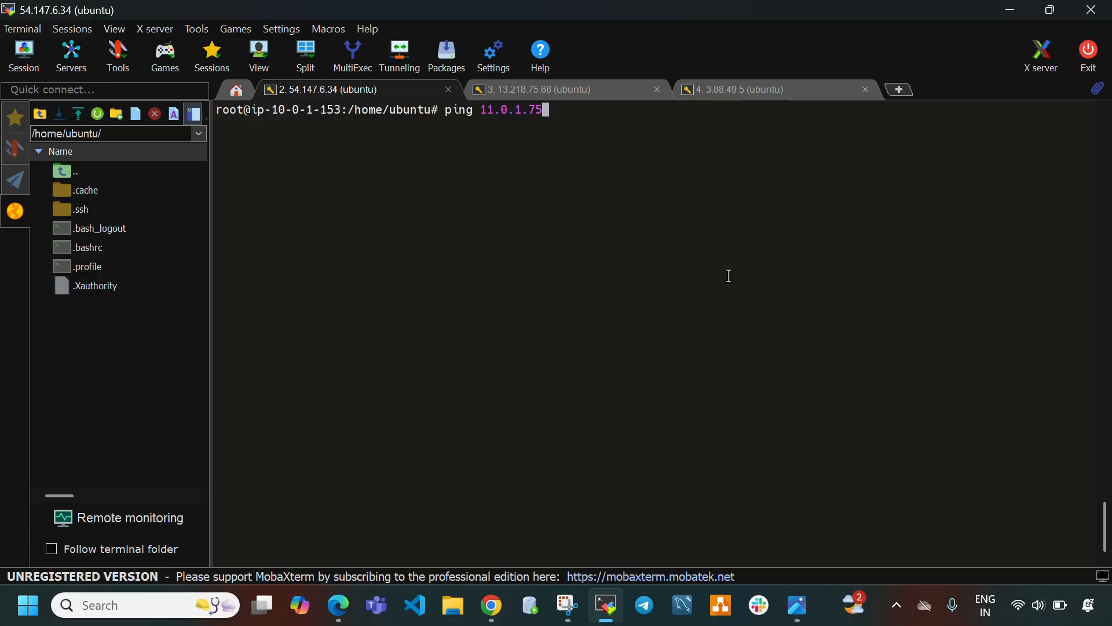
key(Return)
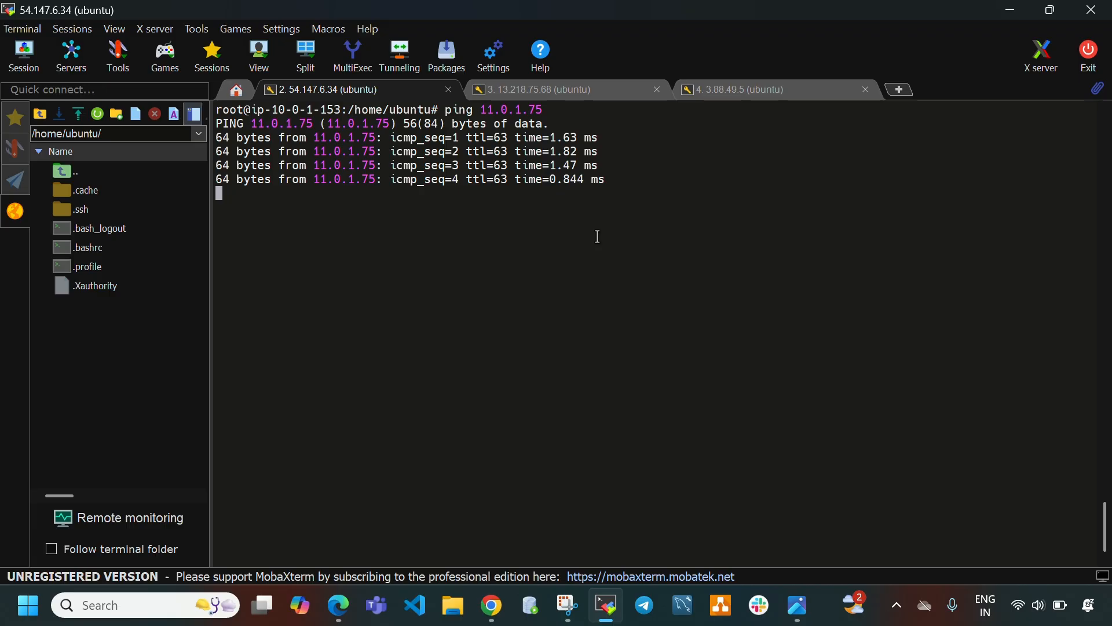
key(ctrl+c)
Run curl against 11.0.1.75 from the vpc1 instance session.
text(cur)
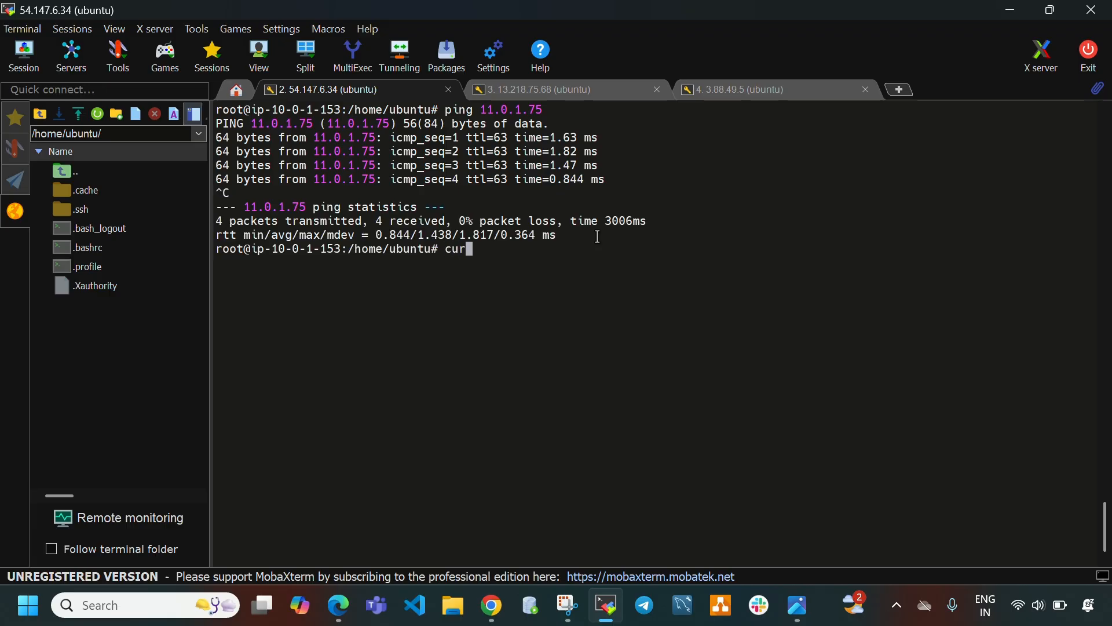
text(l)
right_click(503, 260)
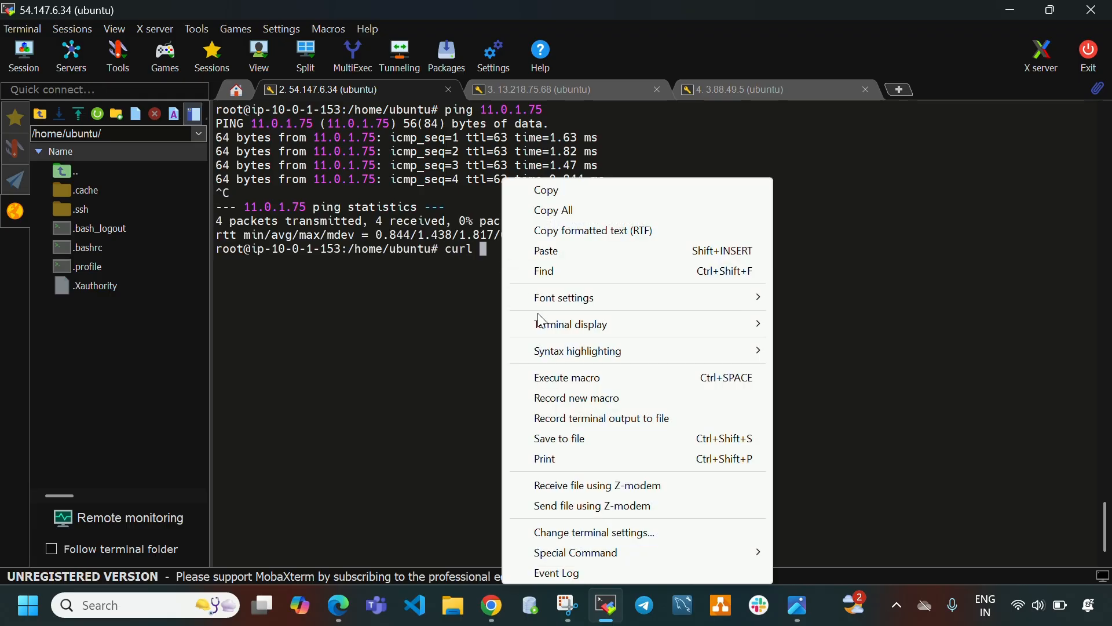
click(566, 251)
key(Return)
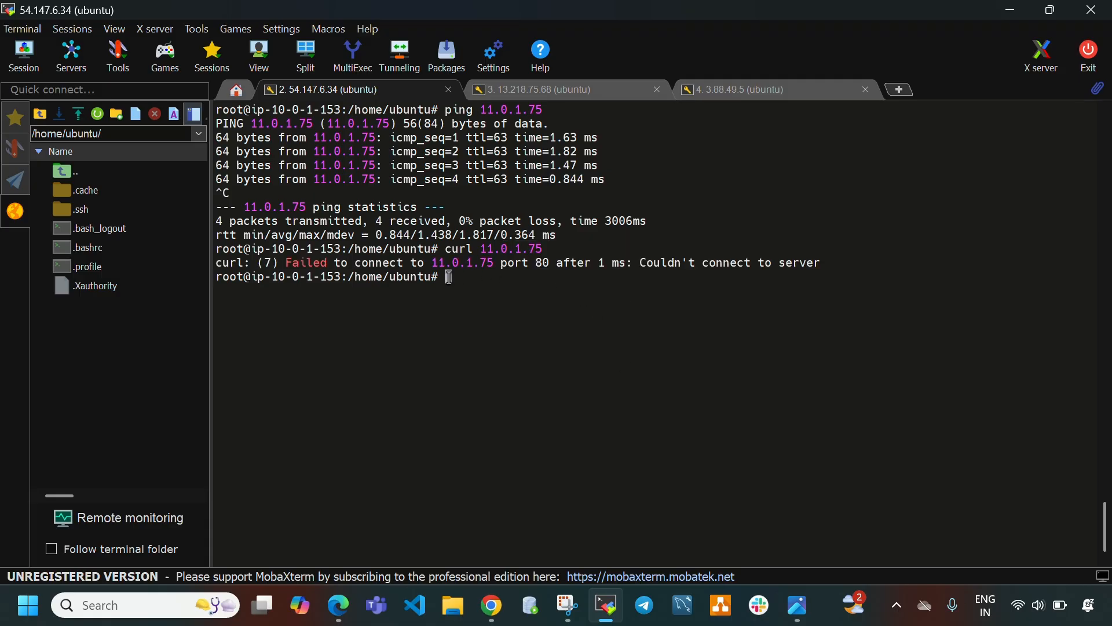
Review the curl output in the vpc1 session while switching between the terminal and the EC2 console.
drag(437, 263, 826, 262)
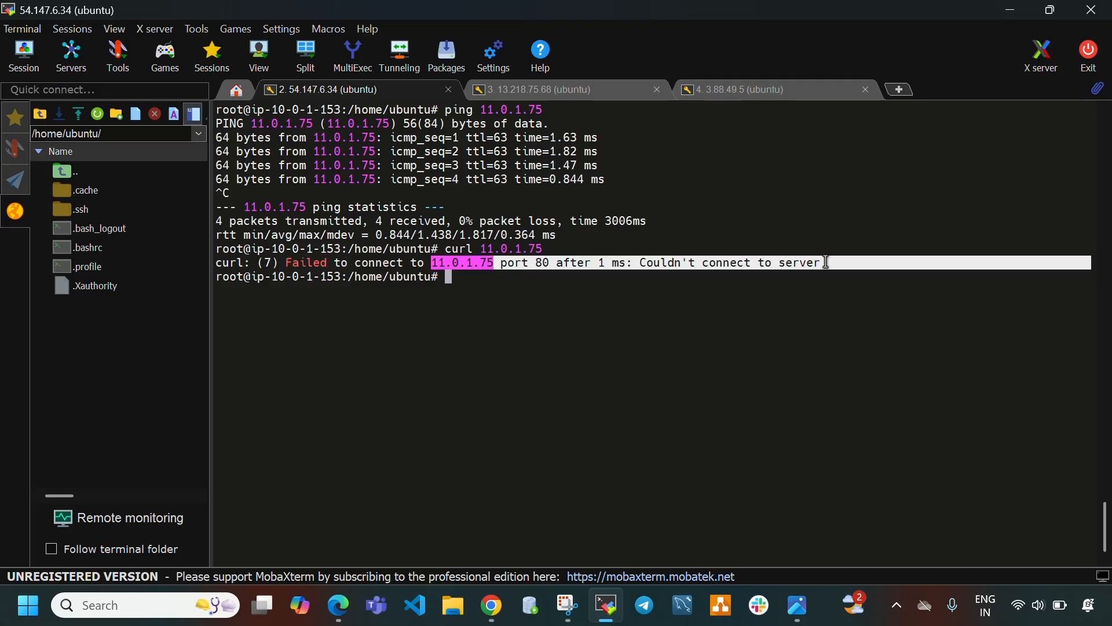
click(741, 336)
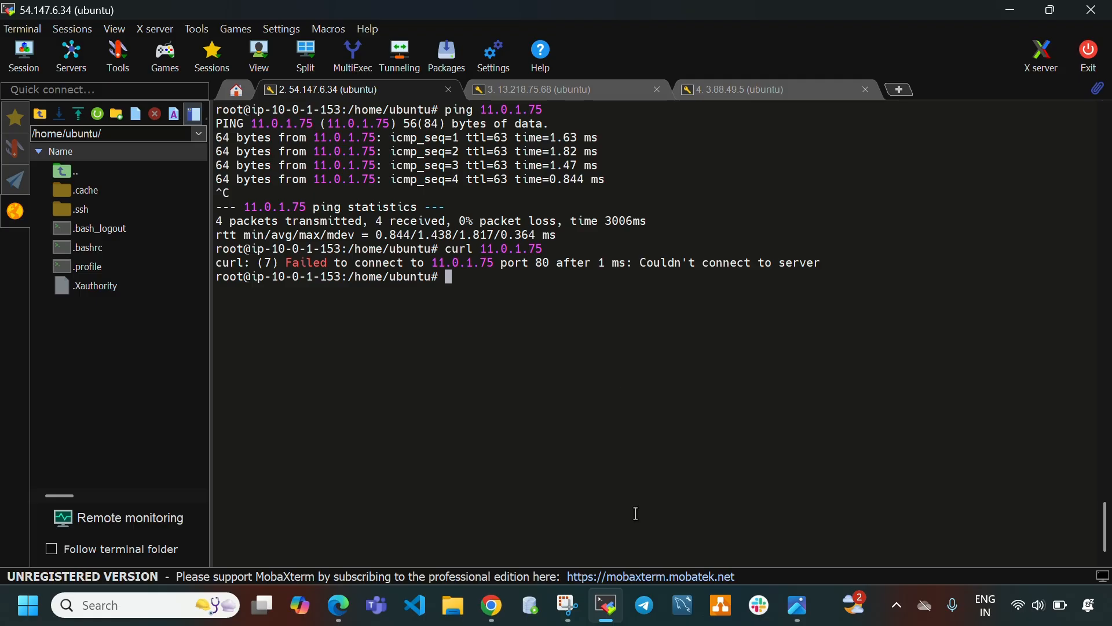
click(606, 604)
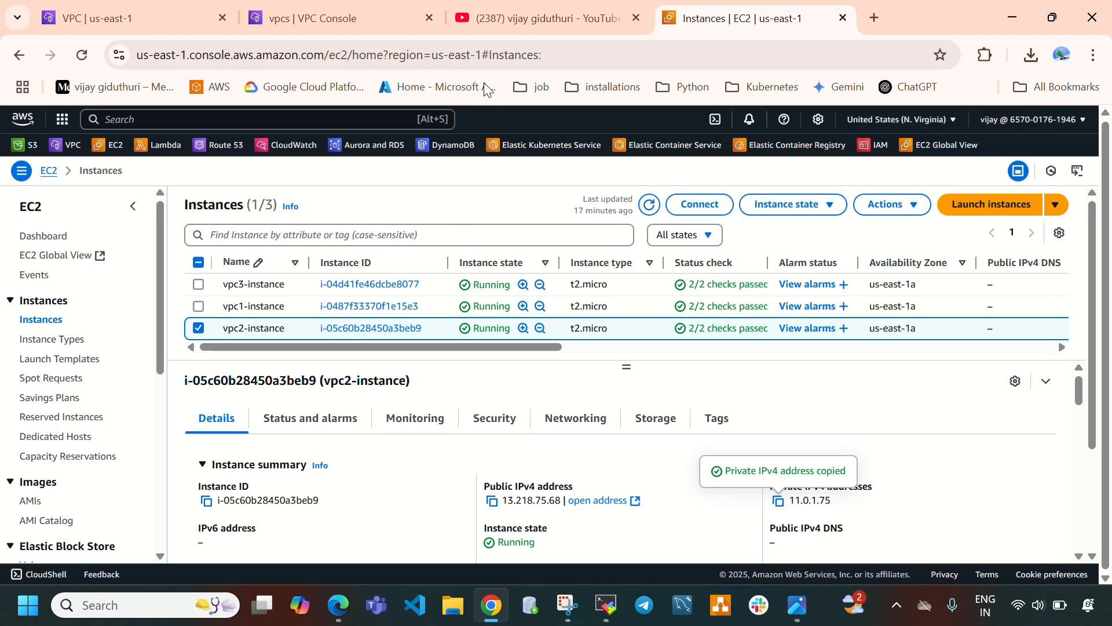
click(554, 603)
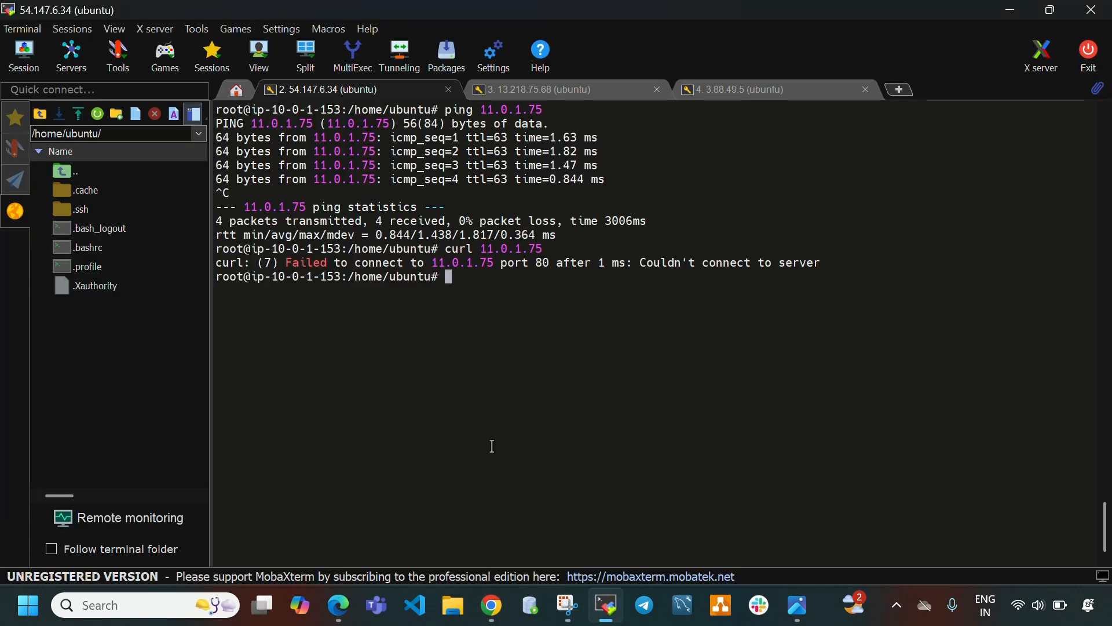
click(609, 603)
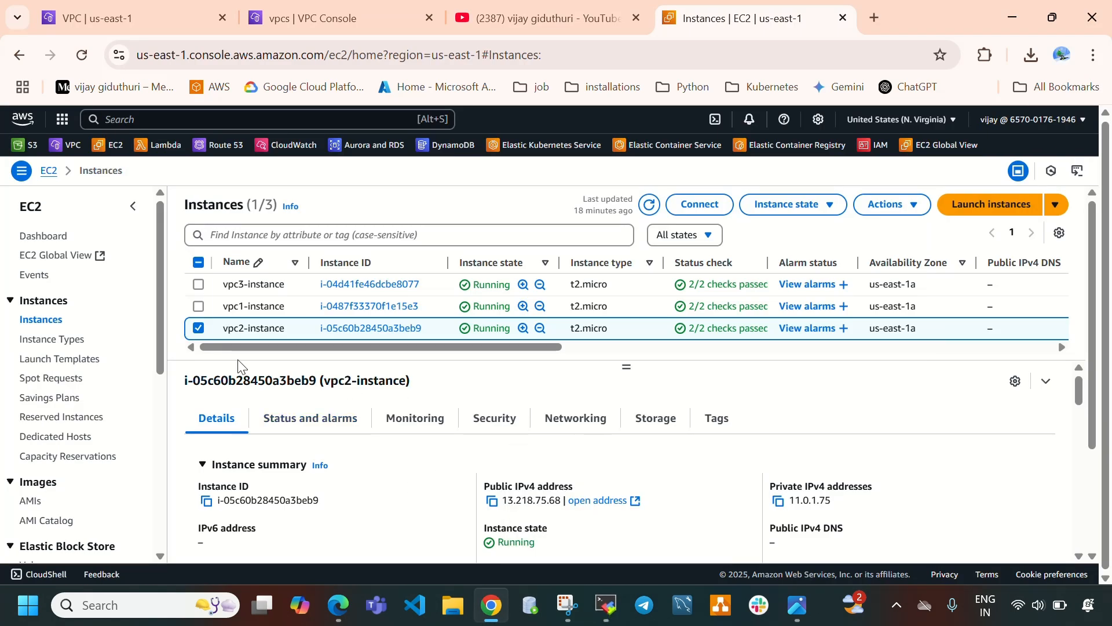
Open the vpc1-instance's security group launch-wizard-4 and review its inbound rules.
click(198, 328)
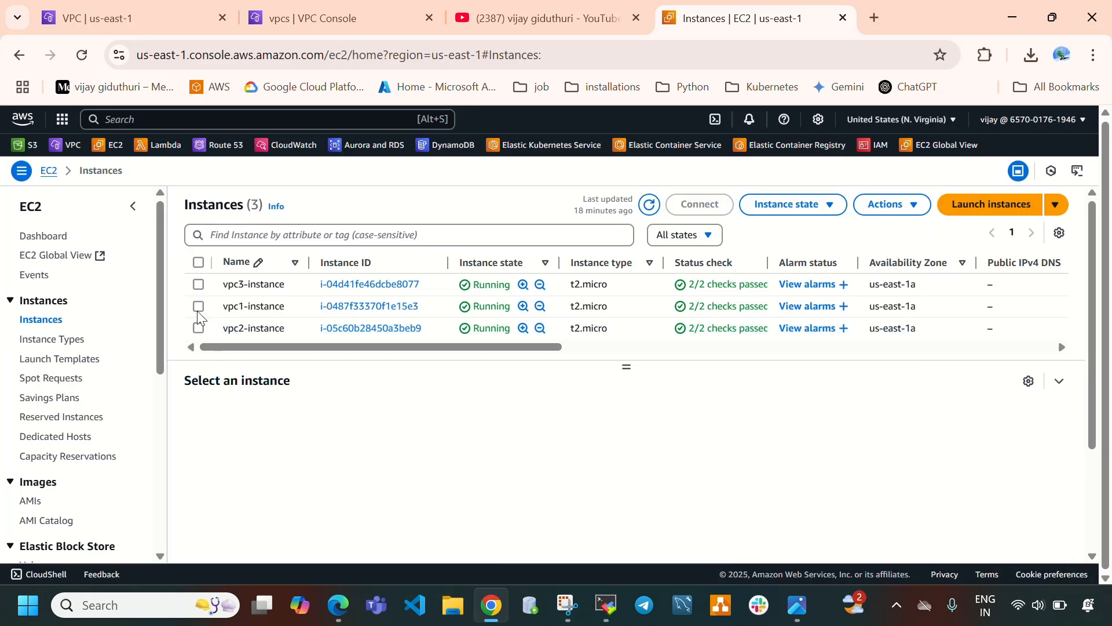
click(198, 307)
click(505, 419)
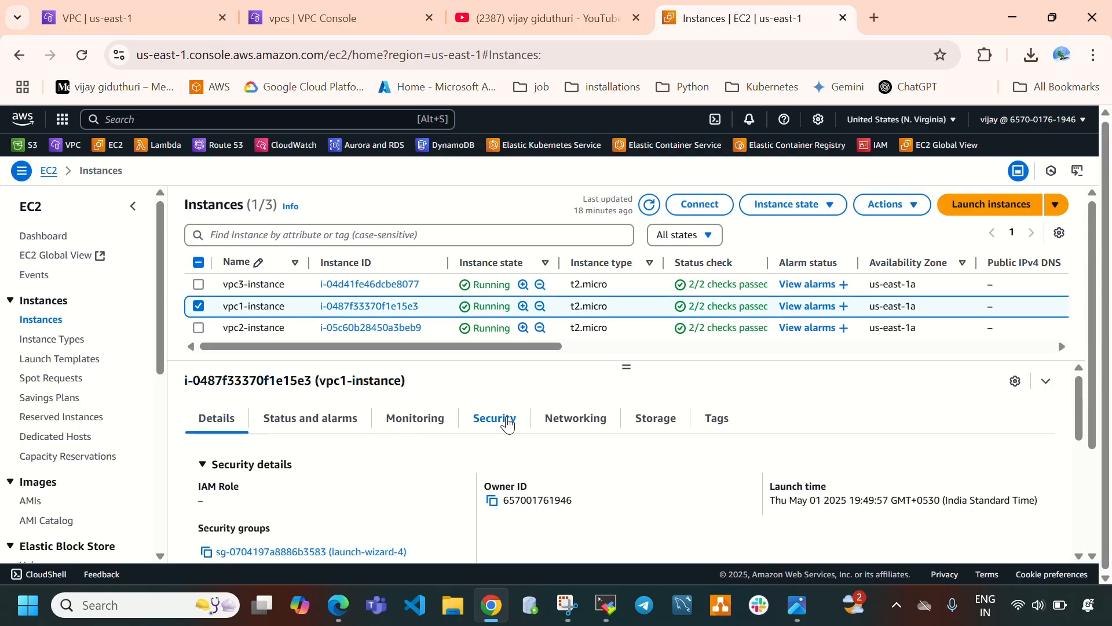
scroll(440, 475, down, 1)
click(323, 464)
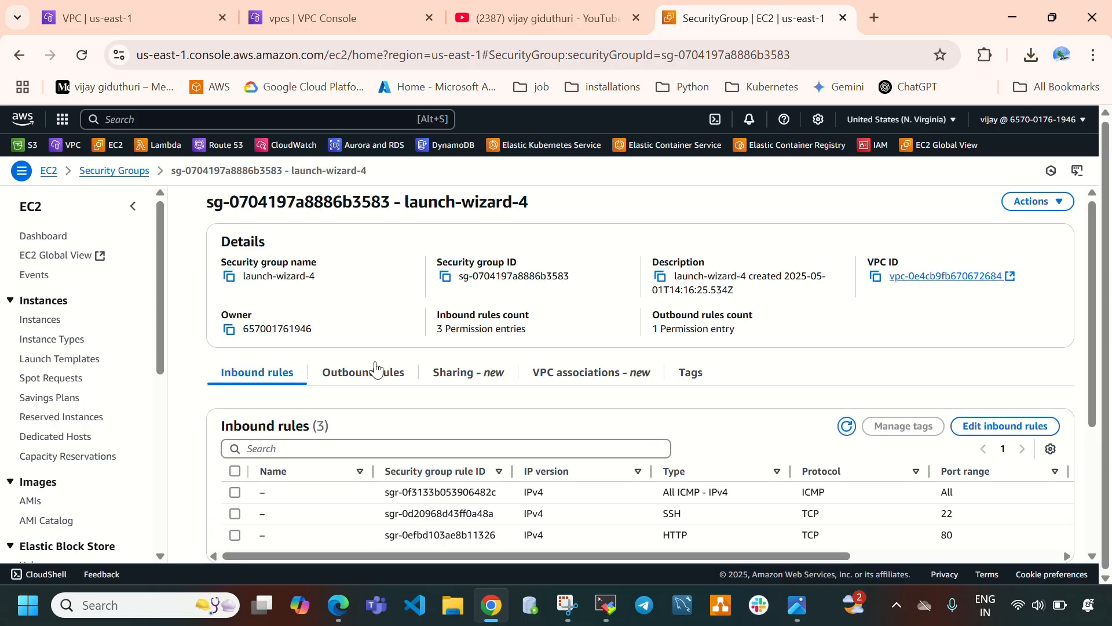
scroll(332, 467, down, 3)
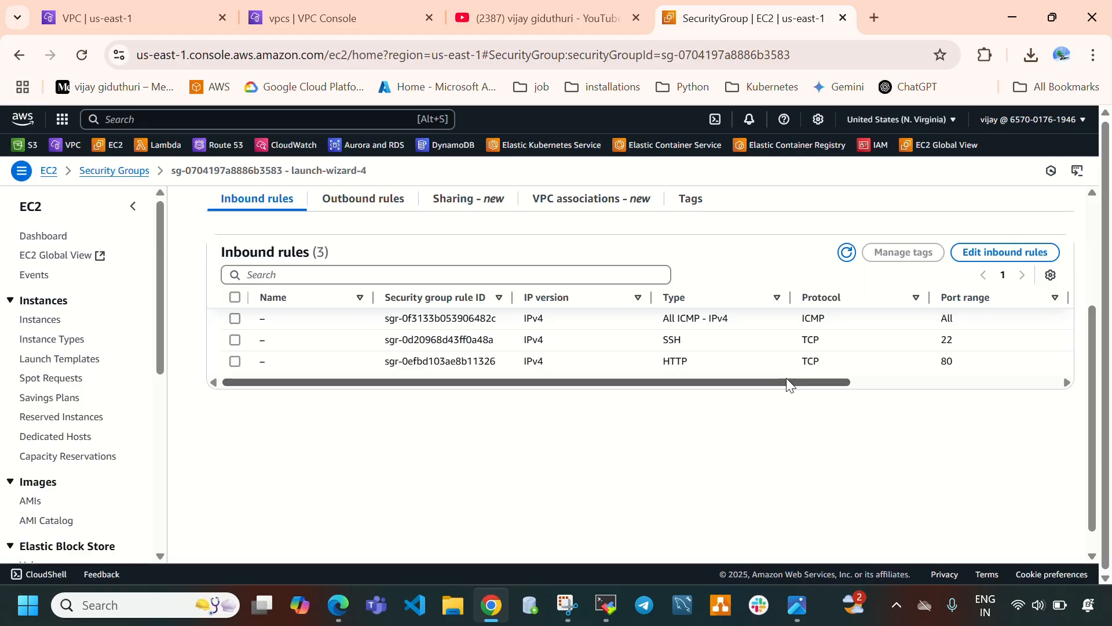
drag(787, 380, 724, 373)
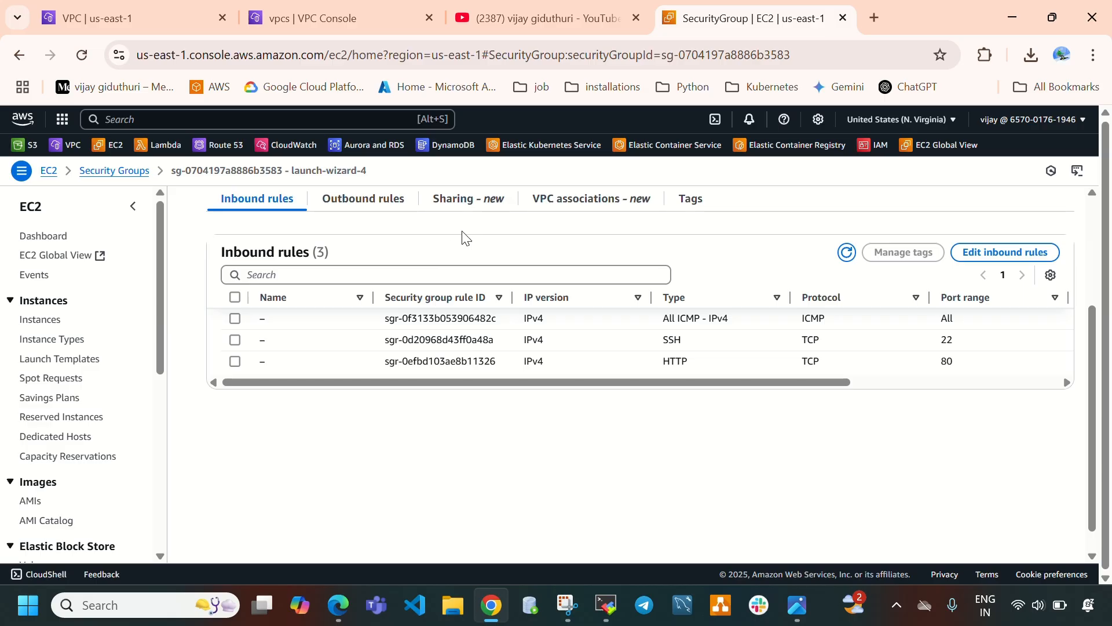
Rerun the curl to 11.0.1.75 in the vpc1 session and clear the screen.
click(606, 605)
key(Up)
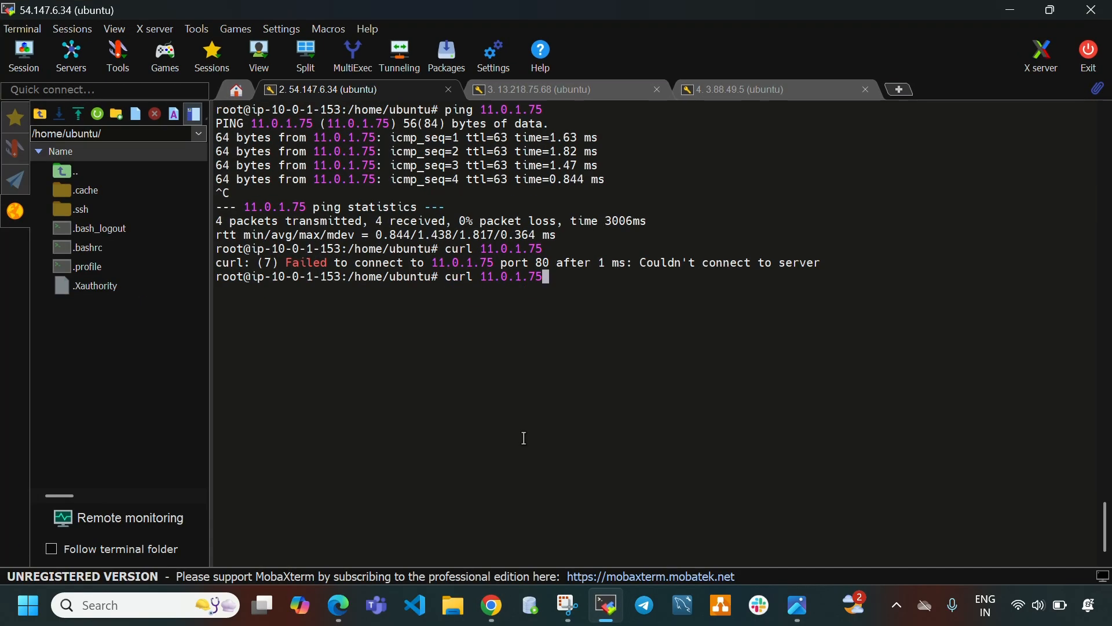
key(Return)
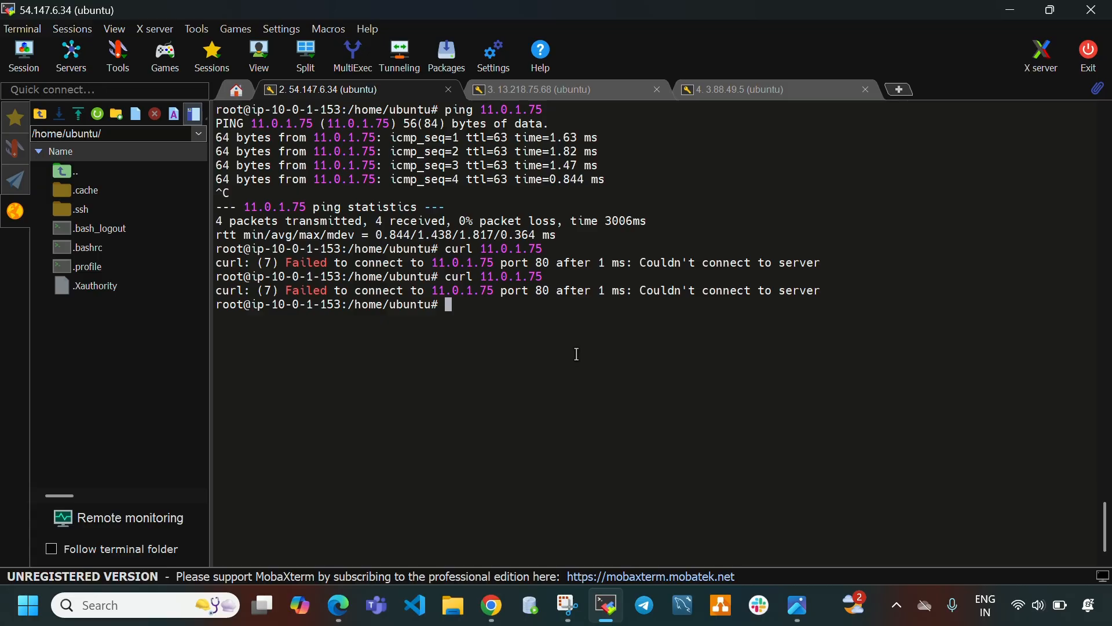
key(ctrl+l)
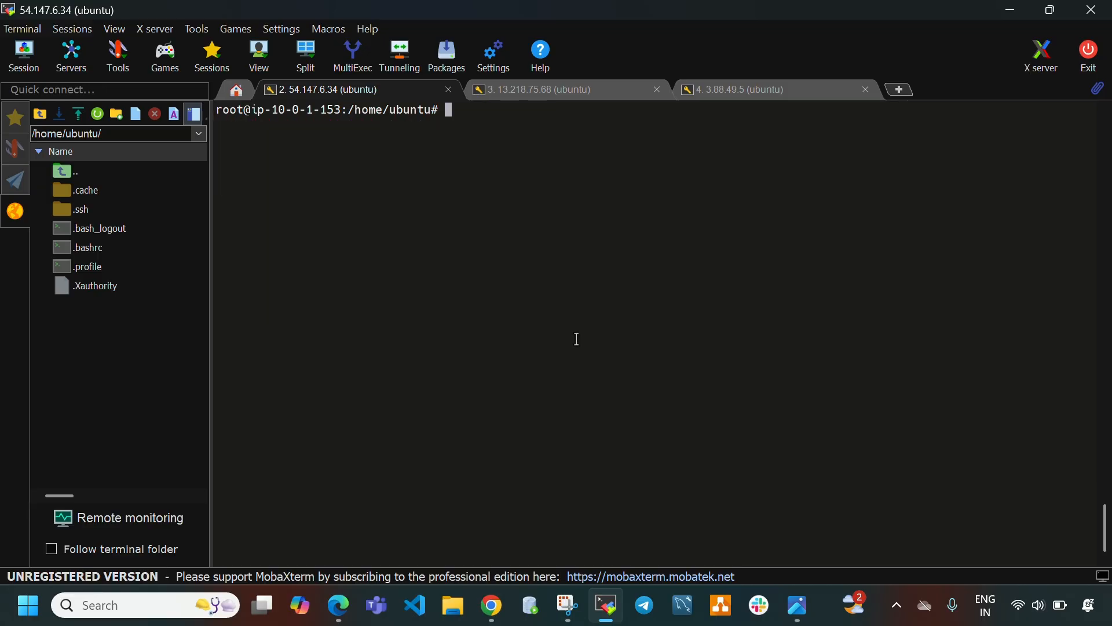
Ping 11.0.1.75 again from the vpc1 instance session and stop the ping.
click(555, 92)
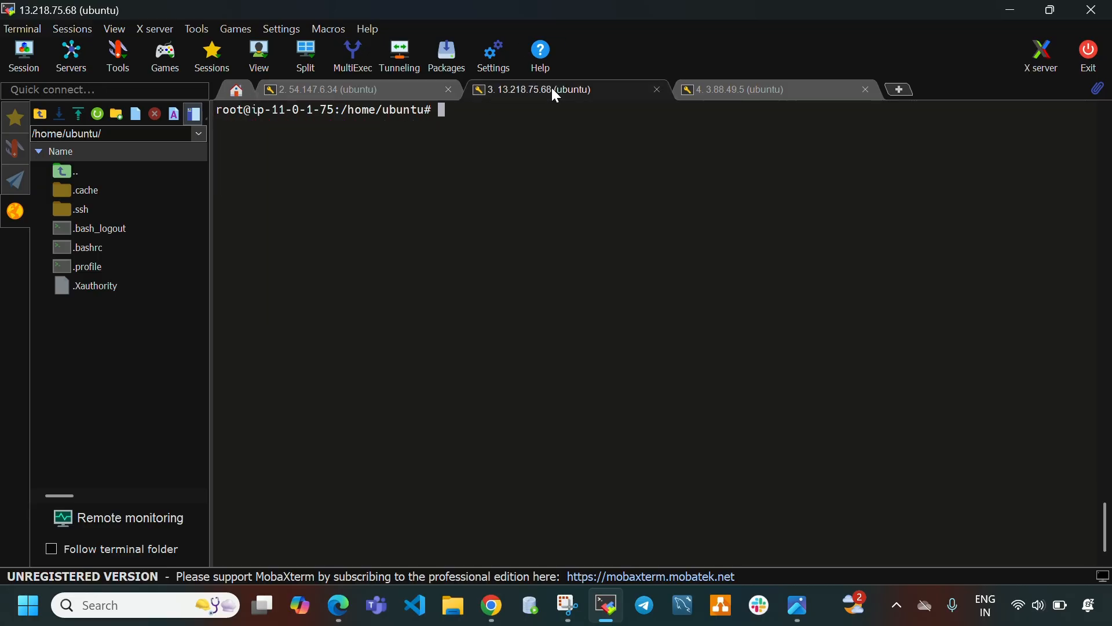
click(359, 92)
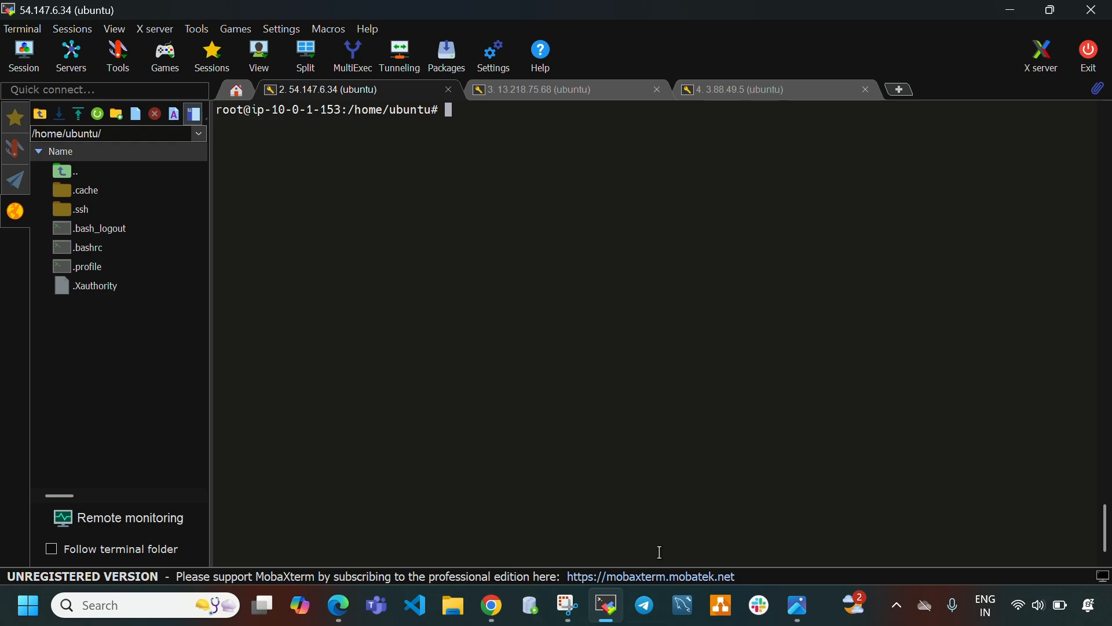
text(ping 11.0.1.75)
key(Return)
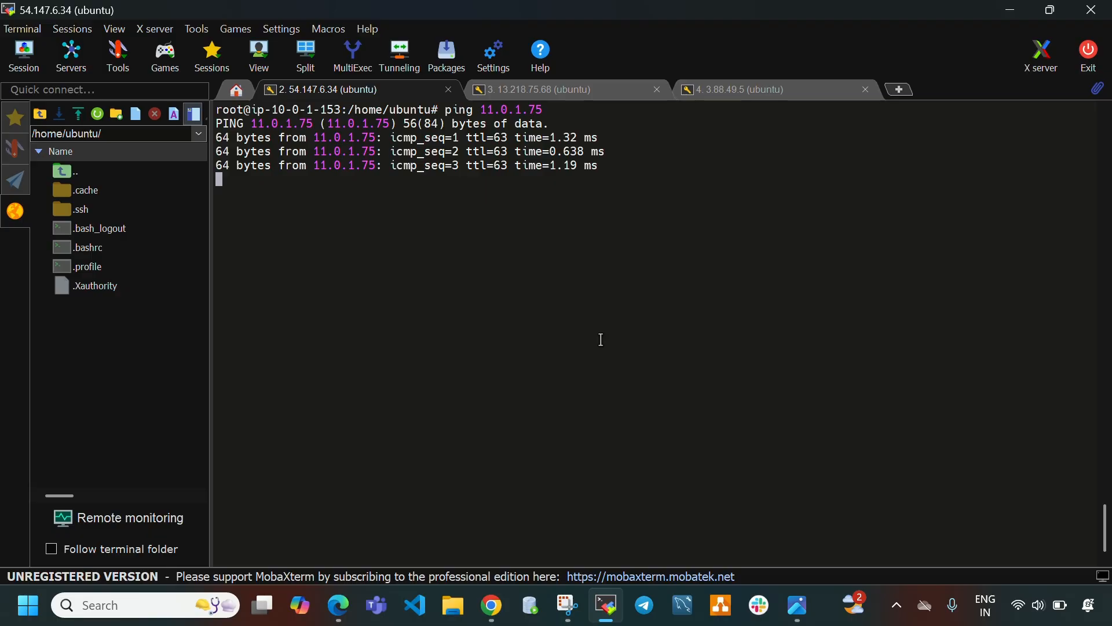
key(ctrl+c)
Return to the EC2 instances list, select the vpc3-instance and copy its private IPv4 address.
click(606, 605)
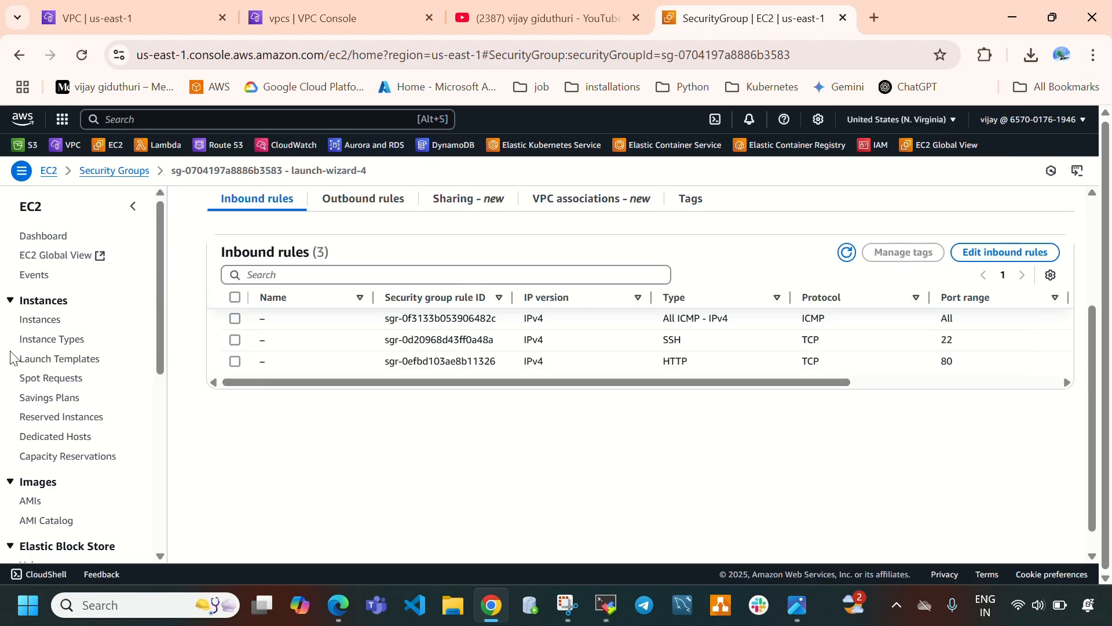
click(40, 319)
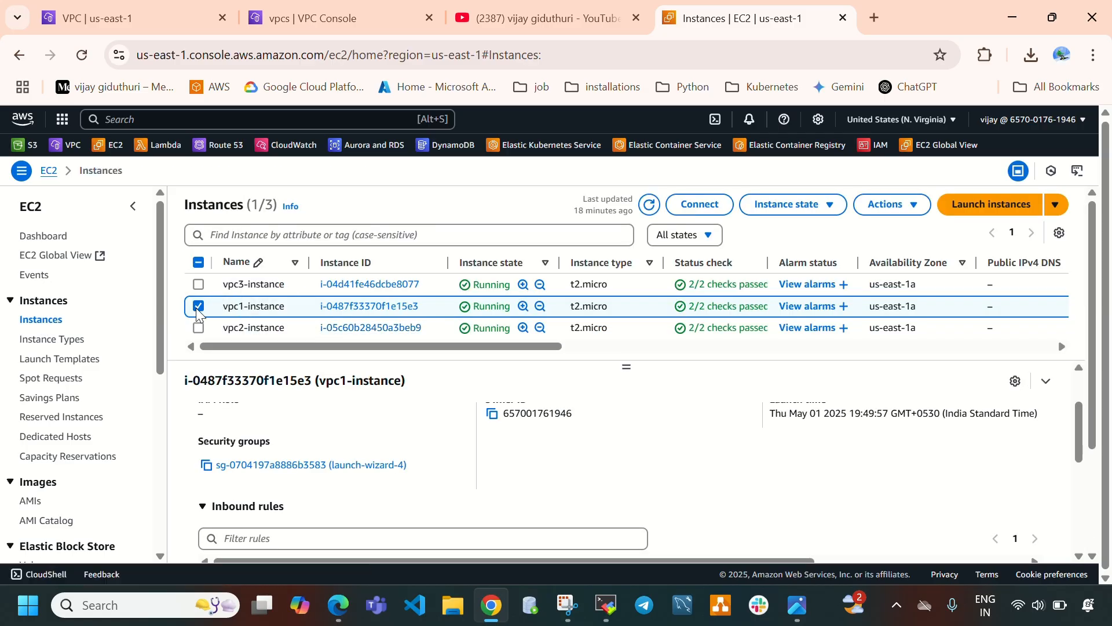
click(202, 293)
click(199, 285)
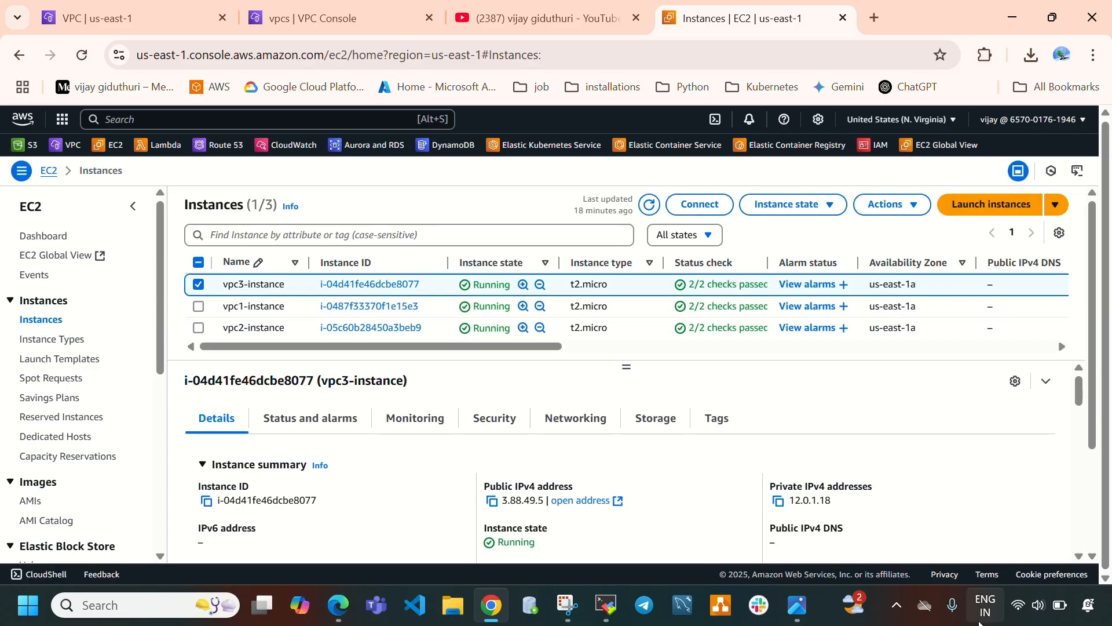
click(778, 502)
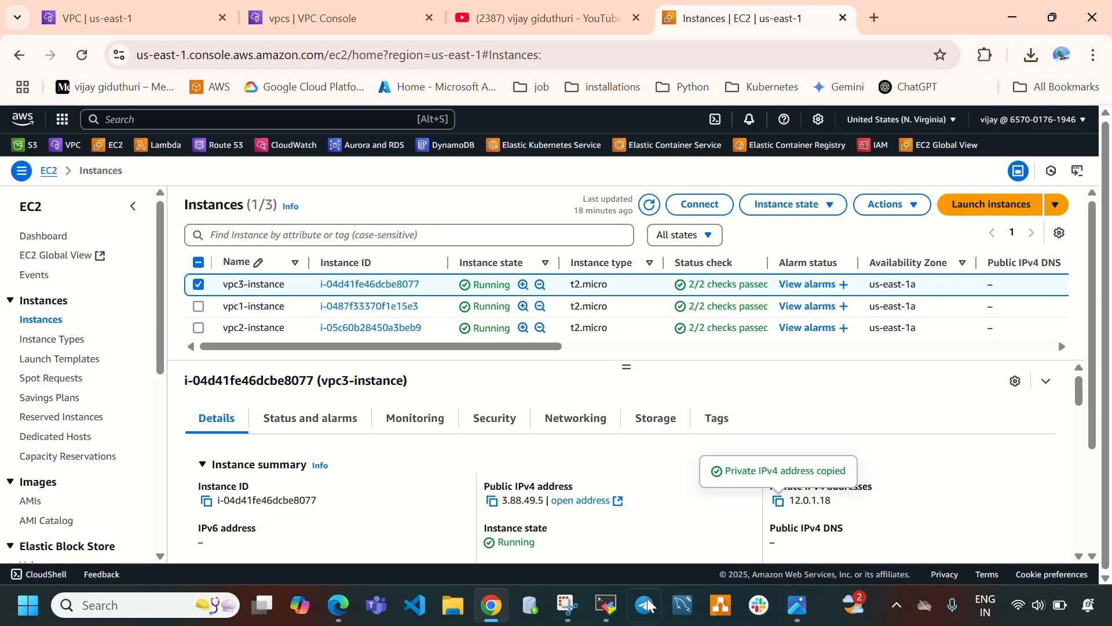
Ping the vpc3 instance at 12.0.1.18 from the vpc1 instance session and stop the ping.
click(607, 605)
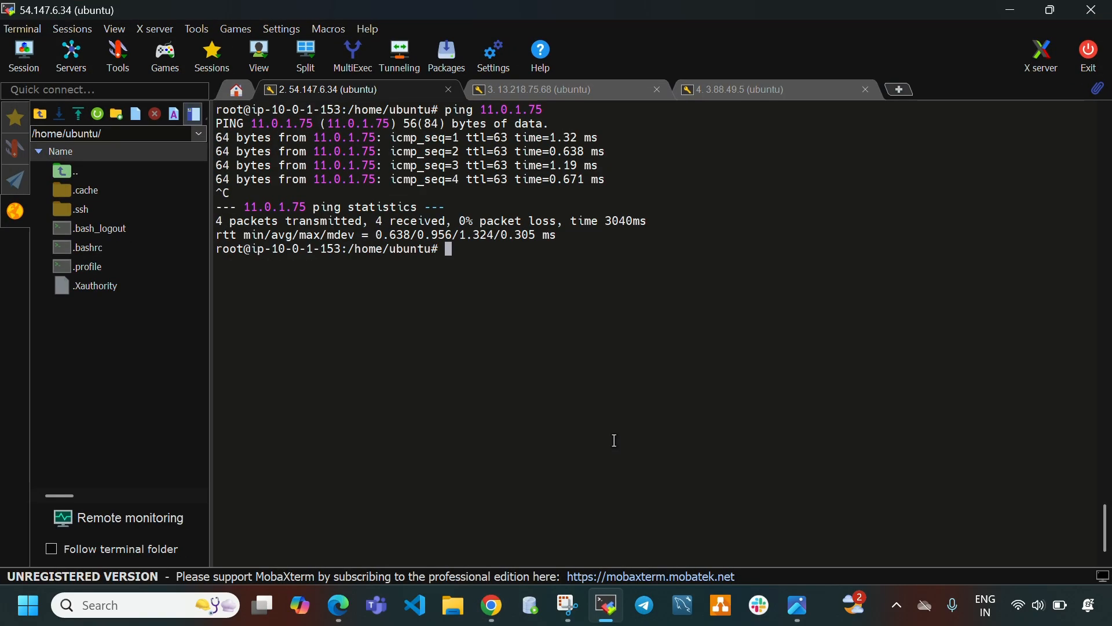
text(ping)
right_click(565, 242)
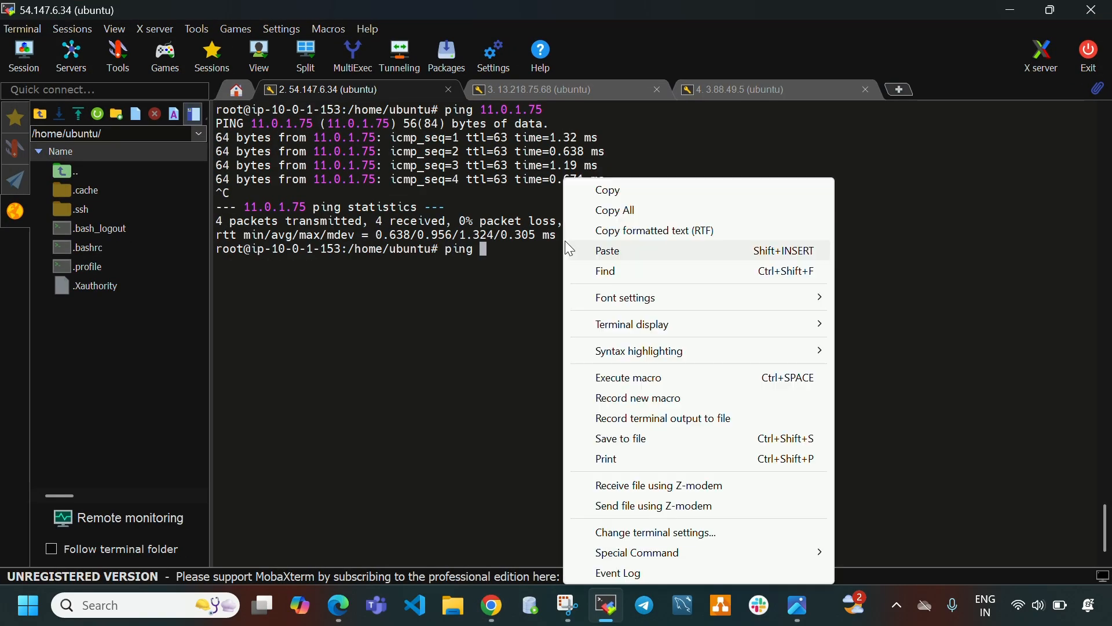
click(615, 249)
key(Return)
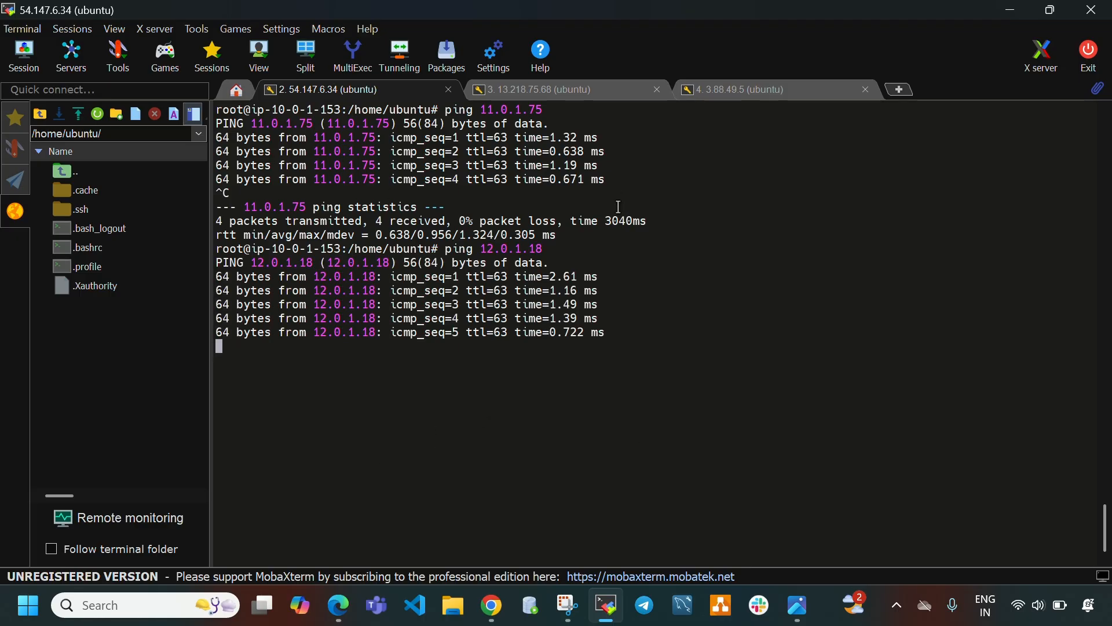
key(ctrl+c)
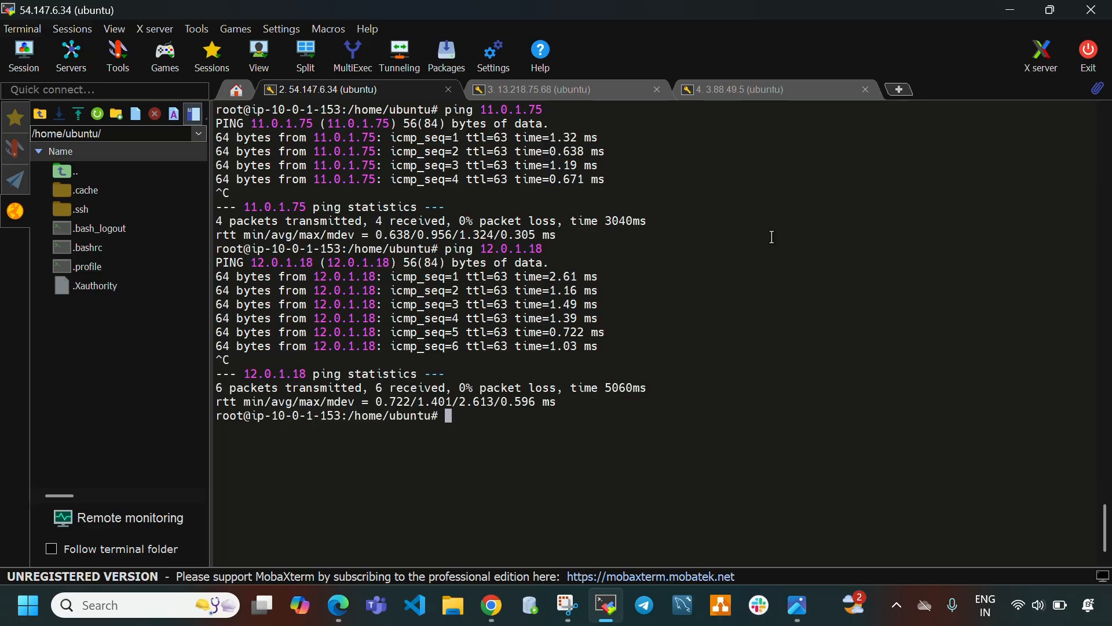
Run curl against 12.0.1.18 from the vpc1 session and clear the screen.
text(curl)
right_click(551, 490)
click(695, 145)
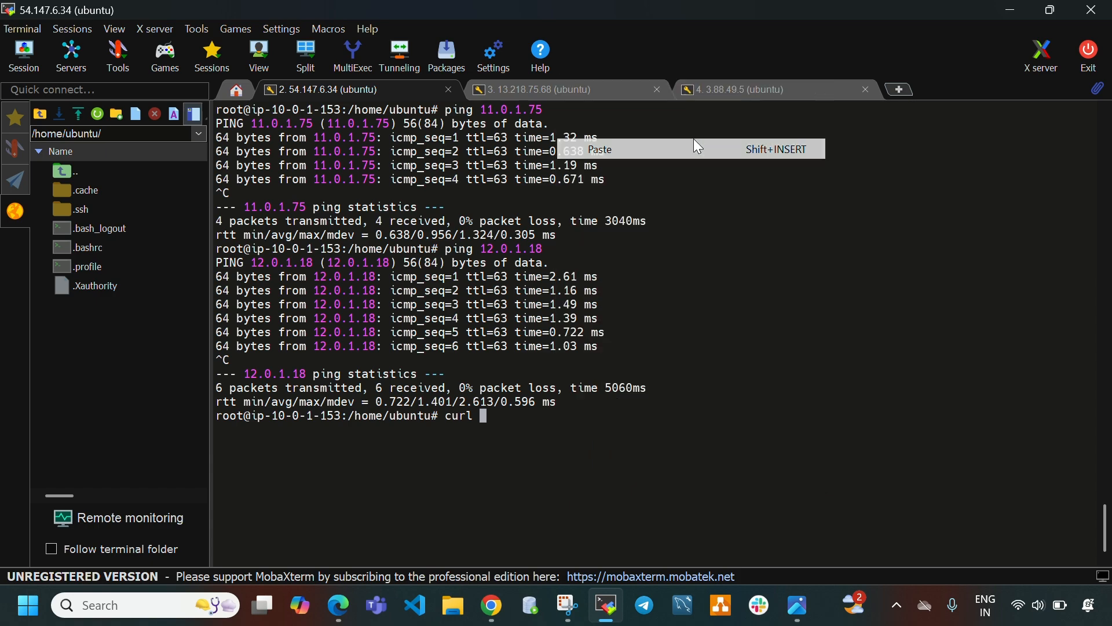
key(Return)
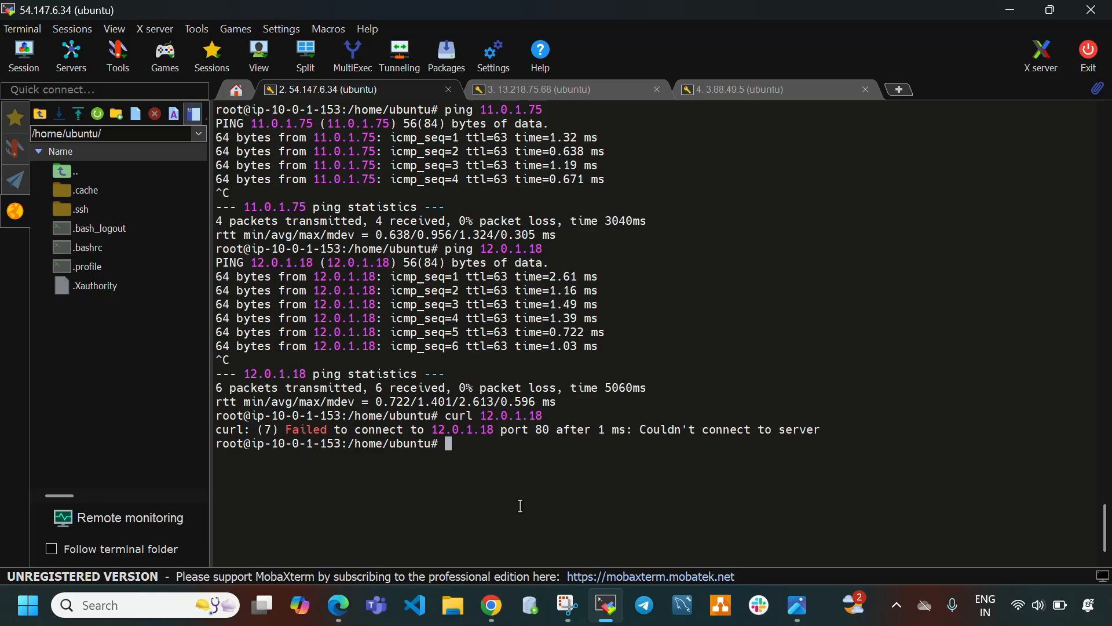
key(ctrl+l)
Refresh the EC2 instances list, select the vpc1-instance and copy its private IPv4 address.
click(555, 92)
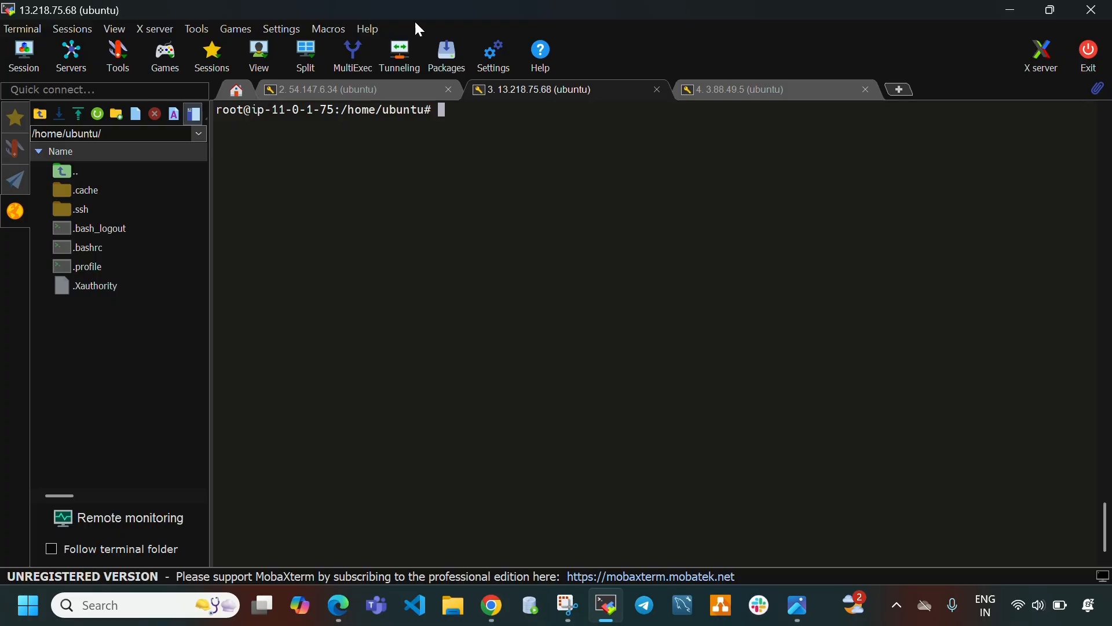
click(606, 610)
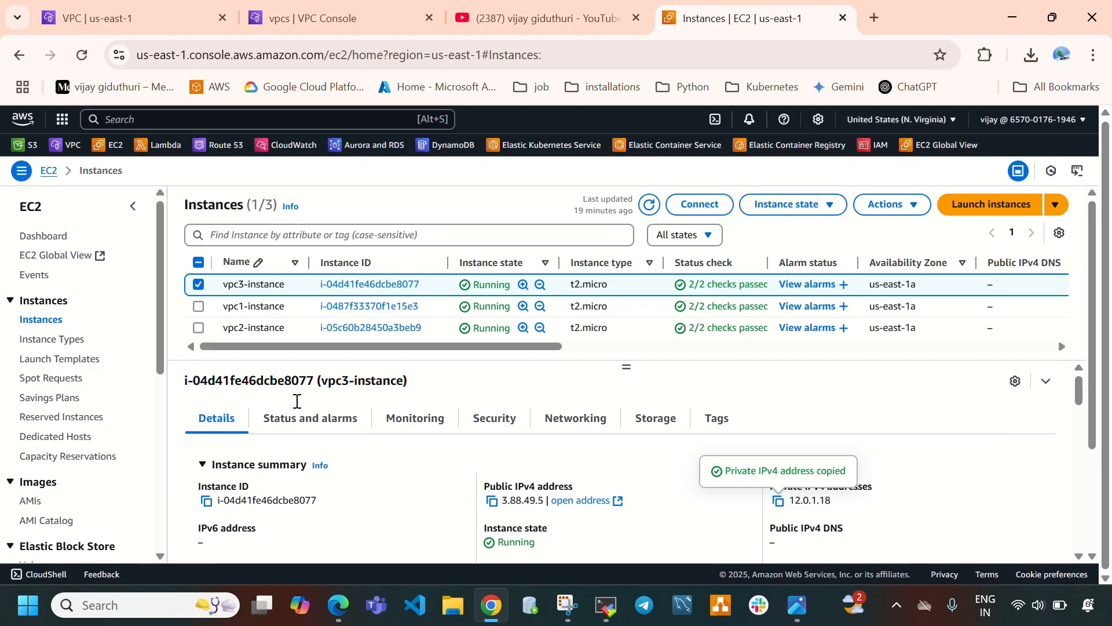
click(198, 284)
click(199, 307)
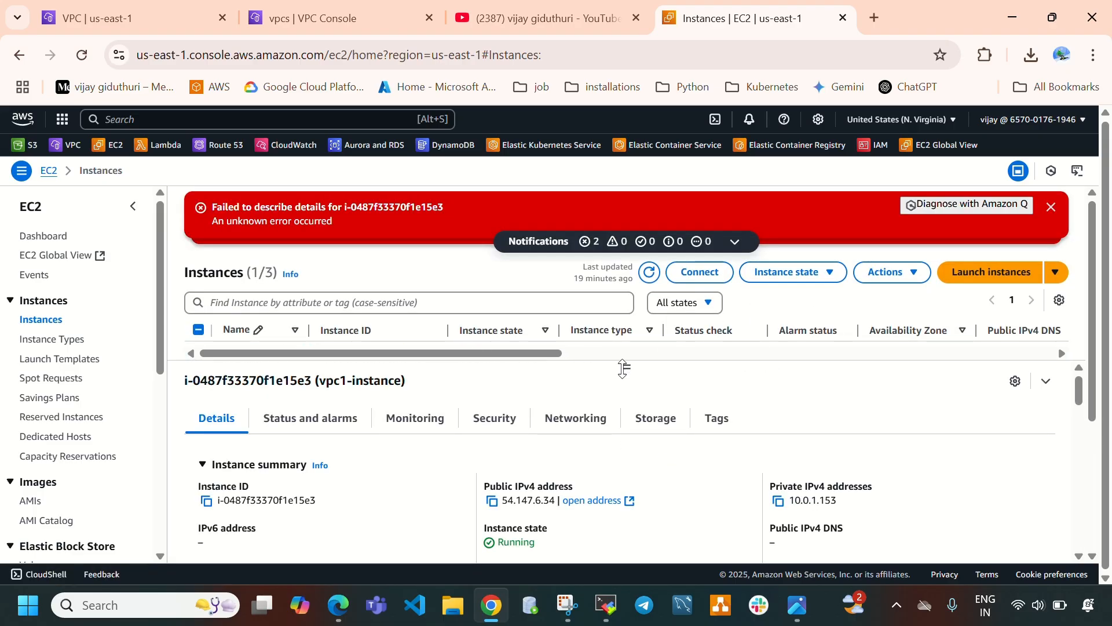
drag(623, 368, 628, 446)
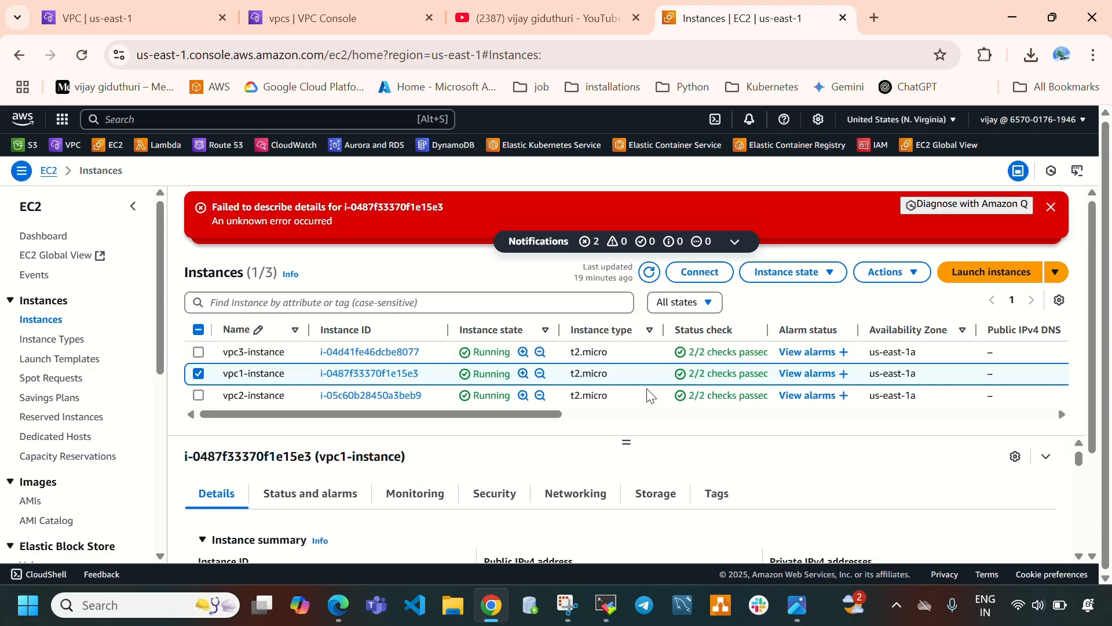
click(1052, 209)
click(1055, 206)
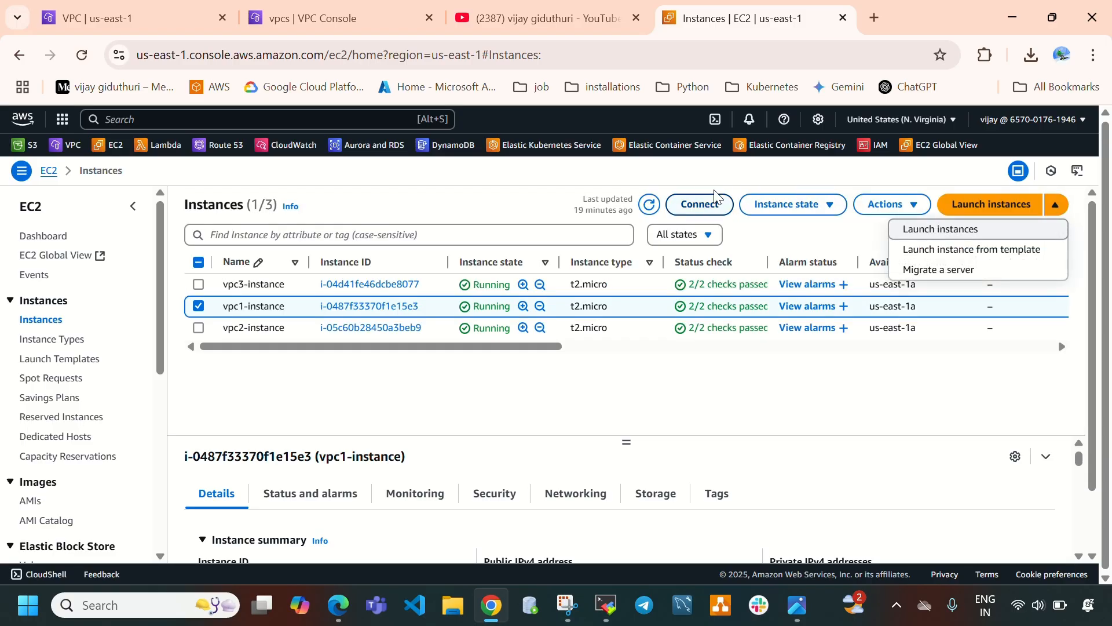
click(647, 207)
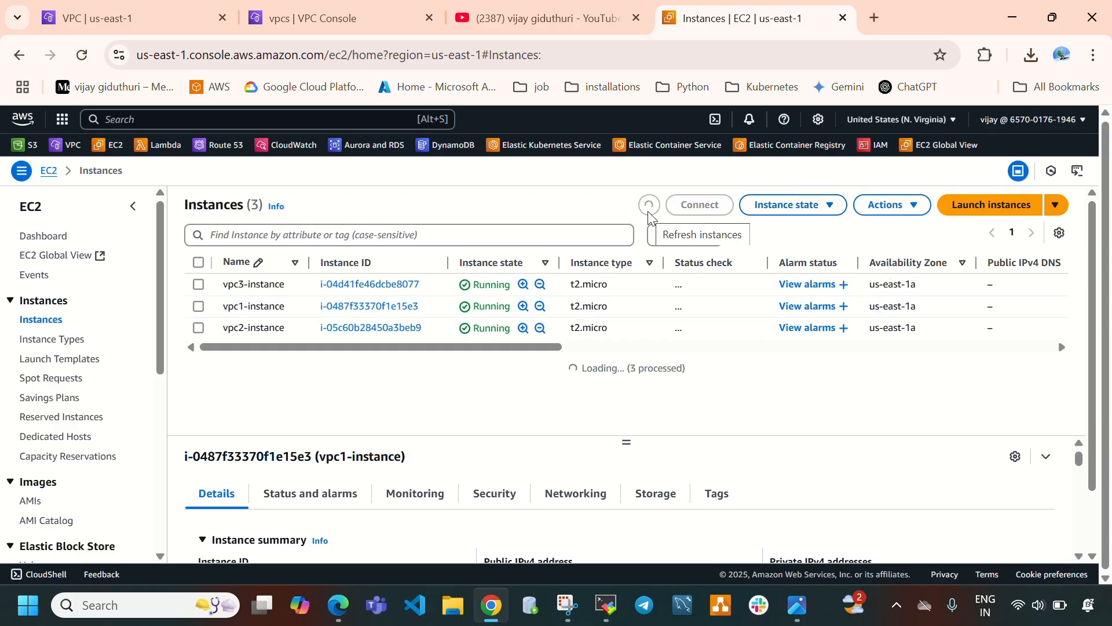
click(650, 212)
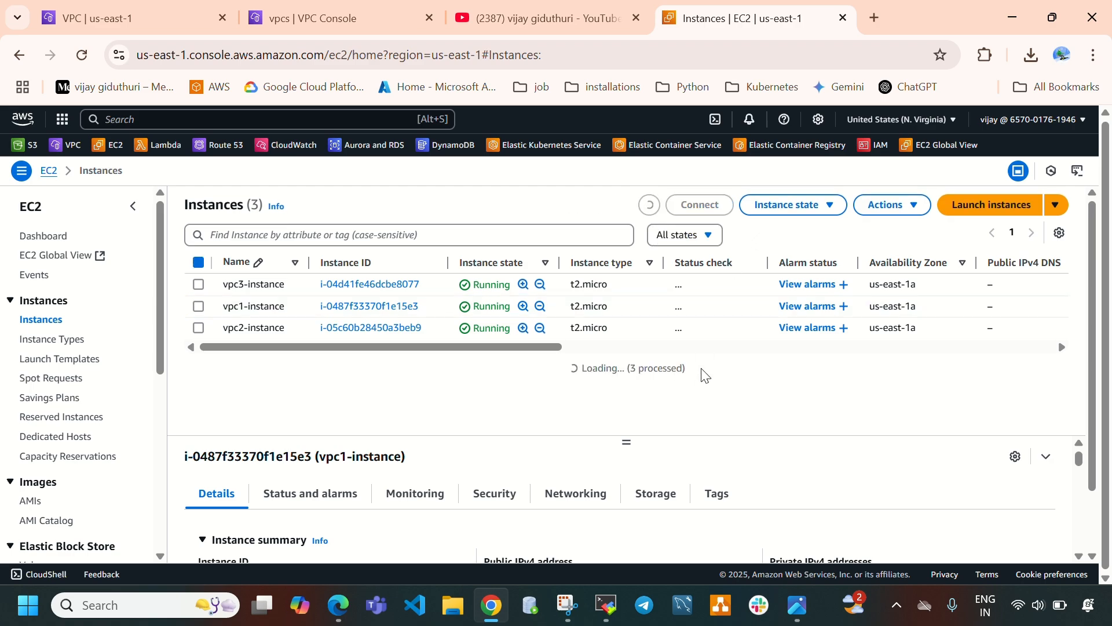
click(199, 308)
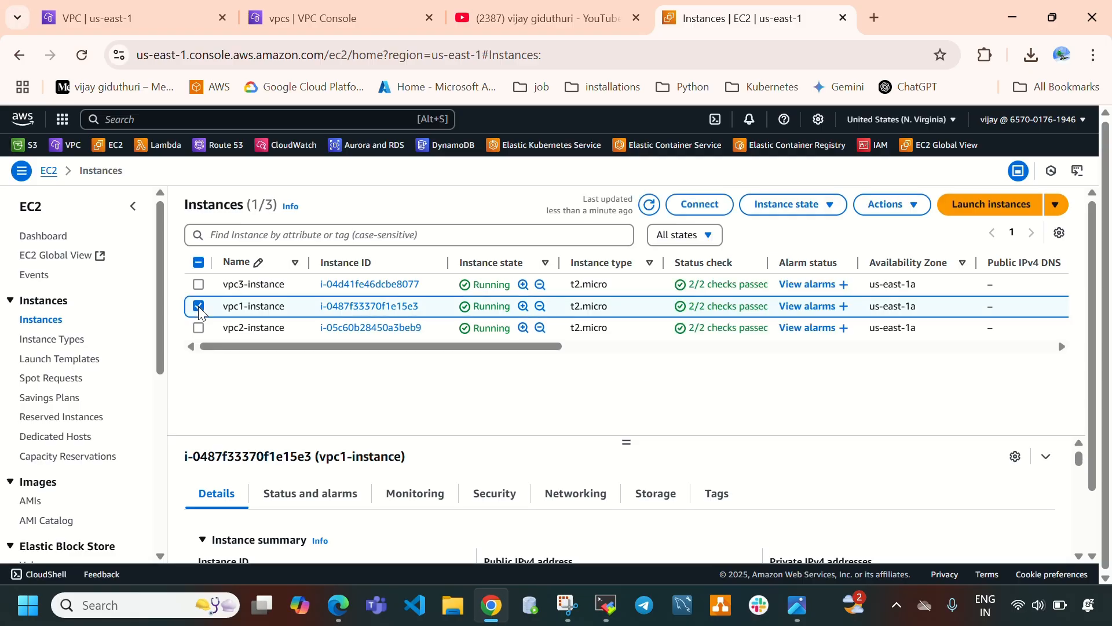
drag(625, 442, 625, 375)
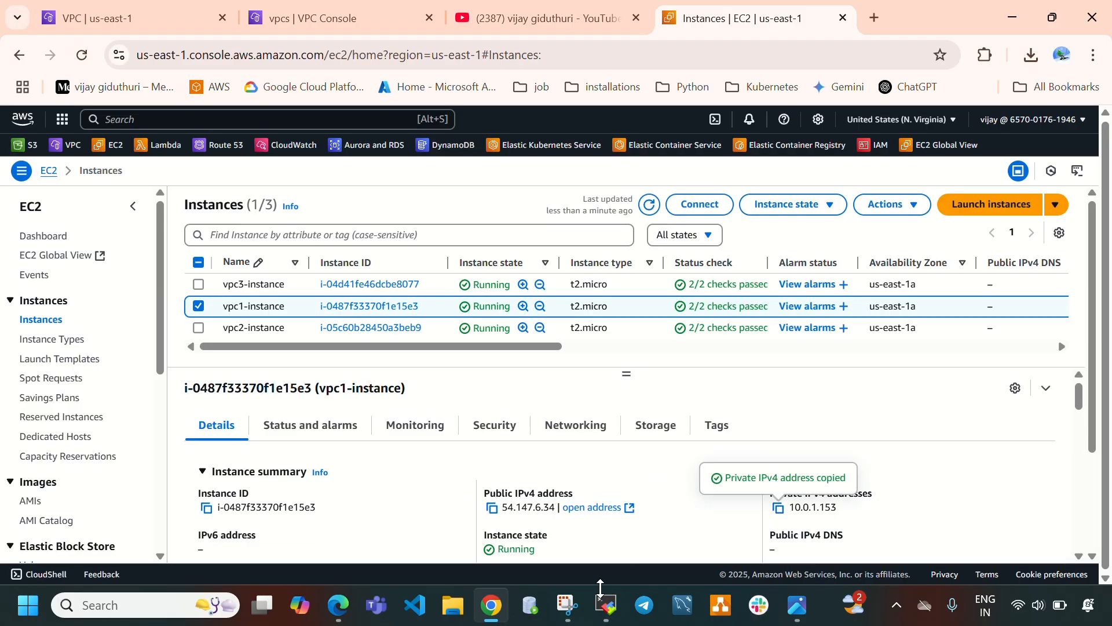
Ping 10.0.1.153 from the vpc2 instance session and stop the ping.
click(607, 604)
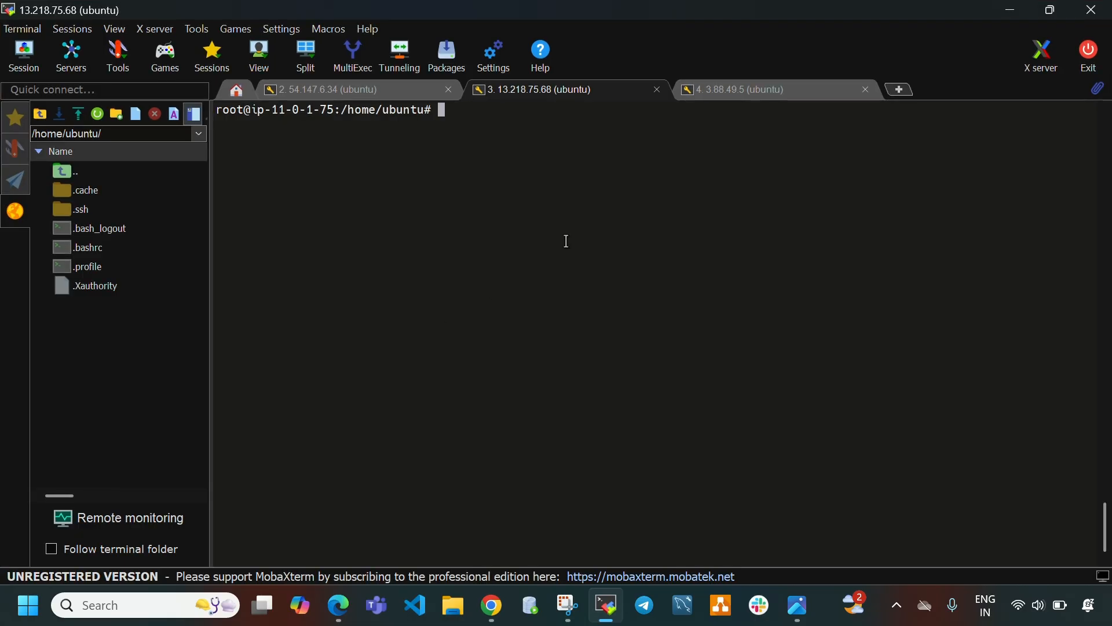
text(ping)
right_click(536, 186)
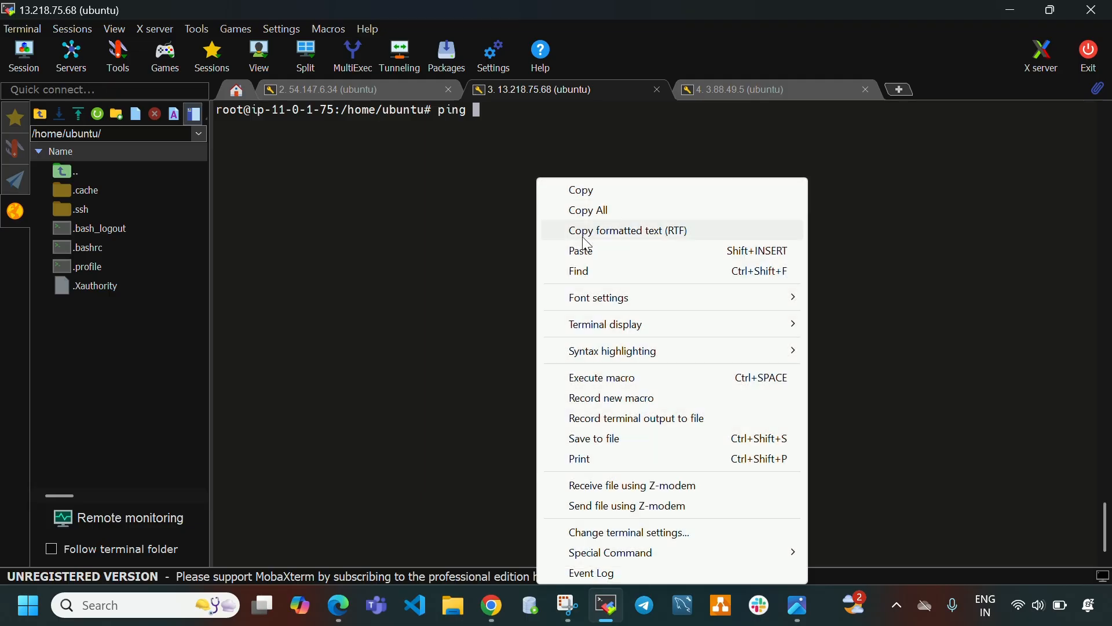
click(586, 248)
key(Return)
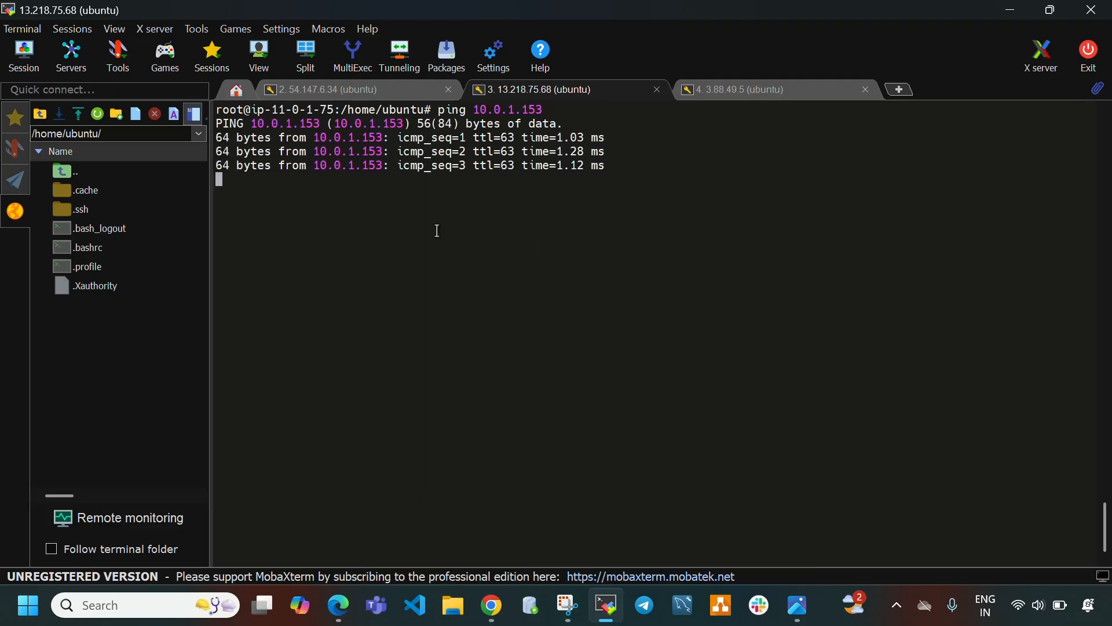
key(ctrl+c)
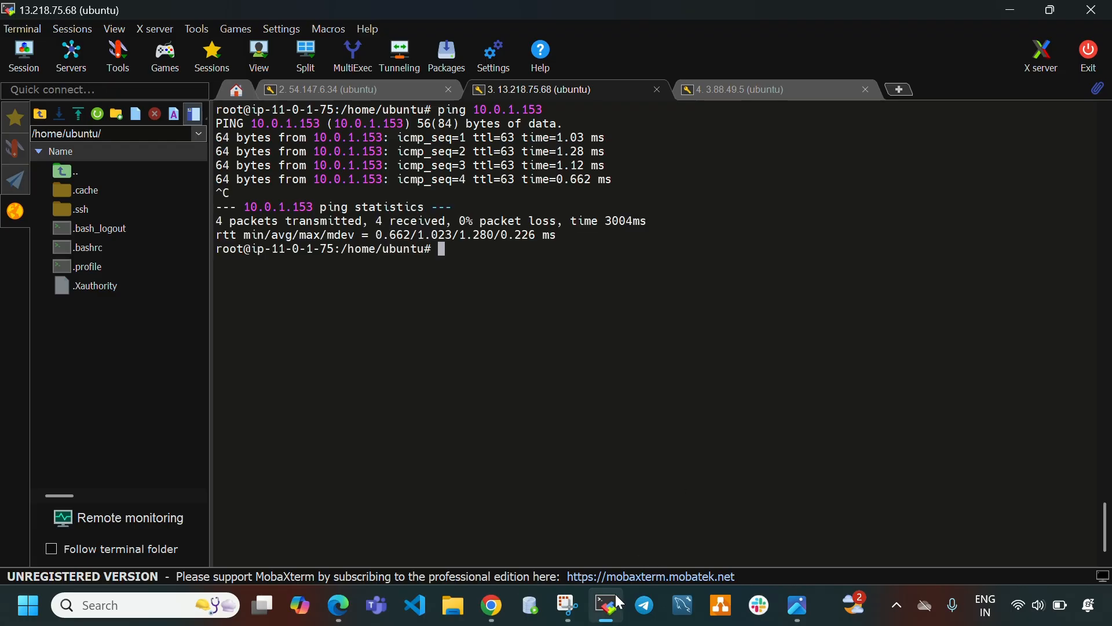
Select the vpc3-instance in the instances list and copy its private IPv4 address.
mouse_move(613, 609)
click(607, 604)
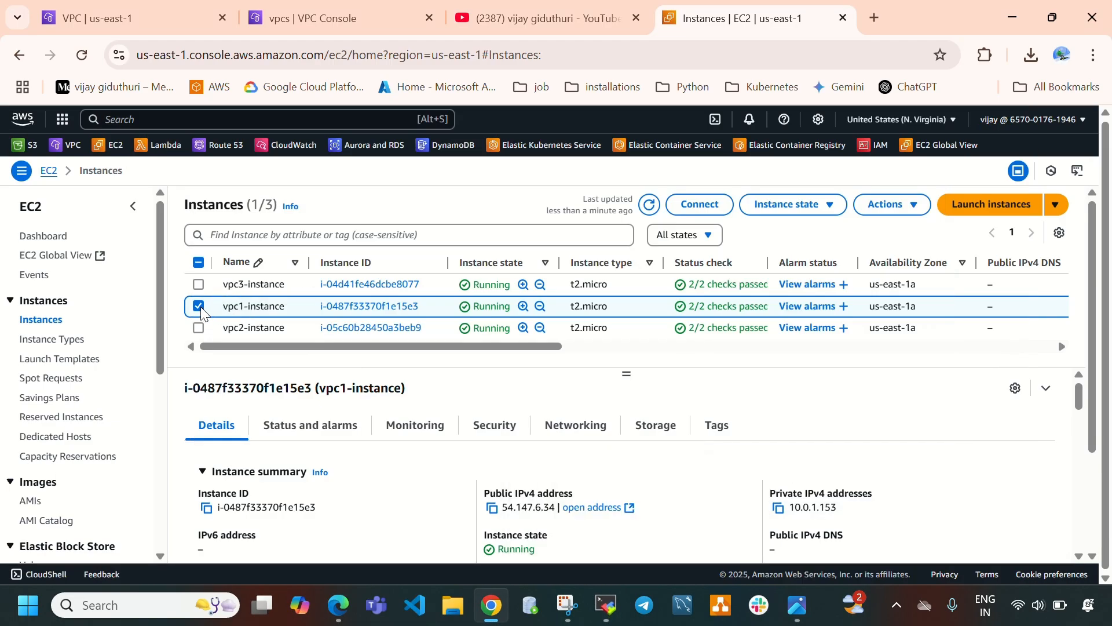
click(199, 306)
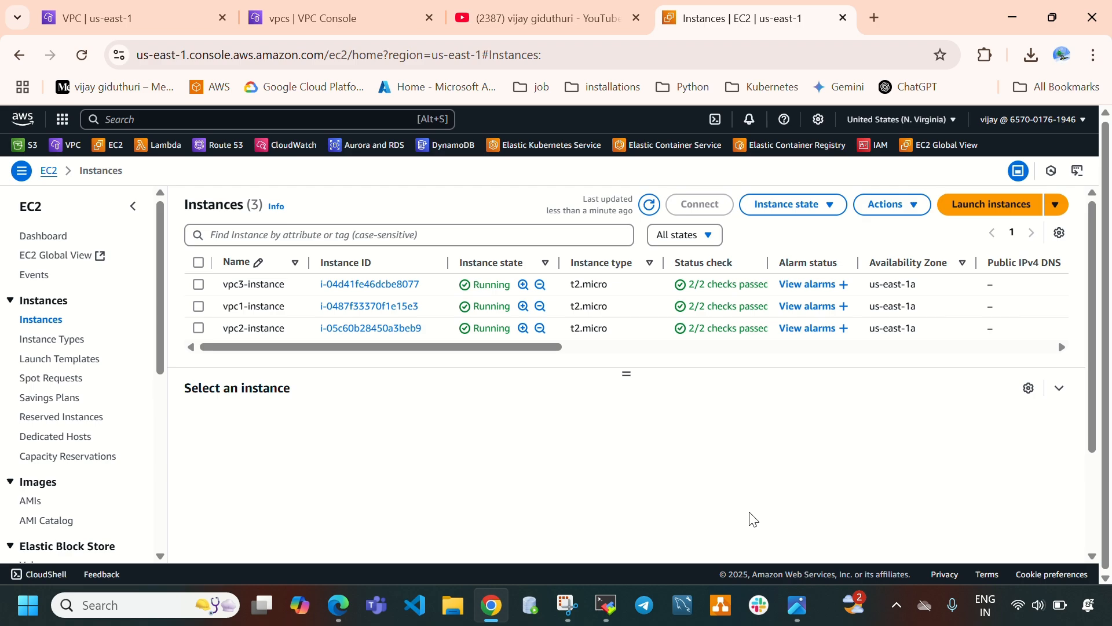
click(199, 285)
click(778, 507)
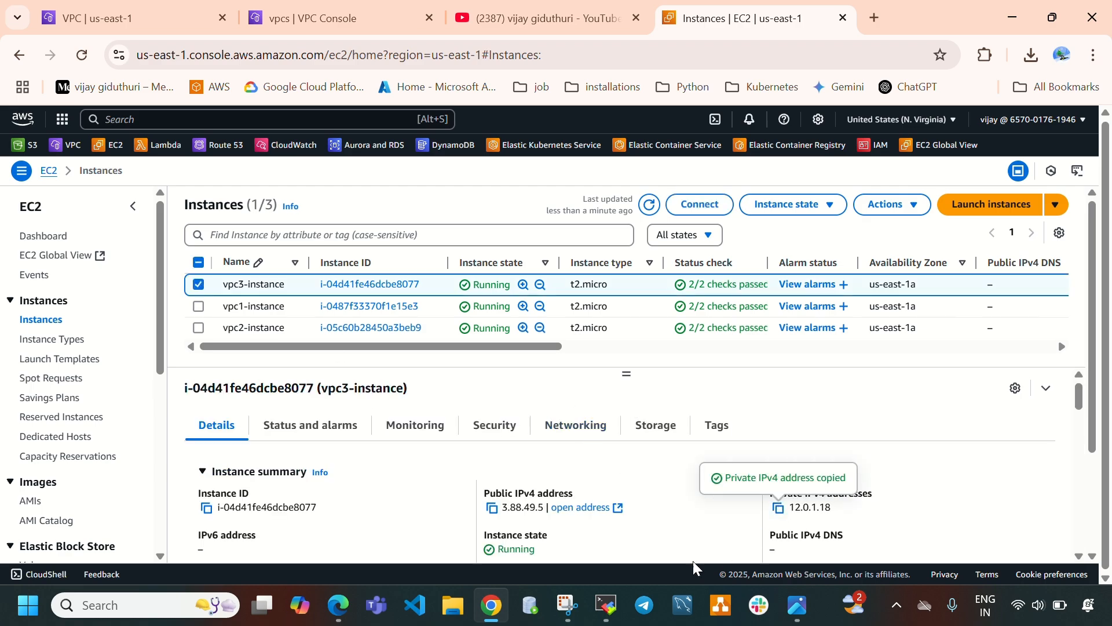
Ping 12.0.1.18 from the vpc2 instance session and stop the ping.
click(606, 604)
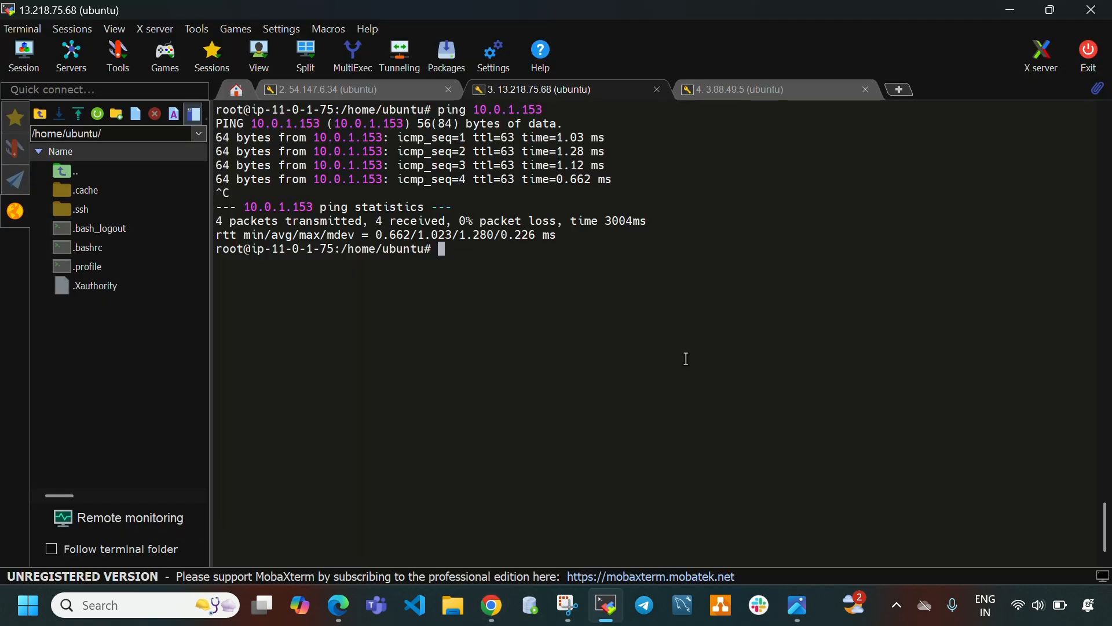
text(ping)
right_click(684, 355)
click(740, 254)
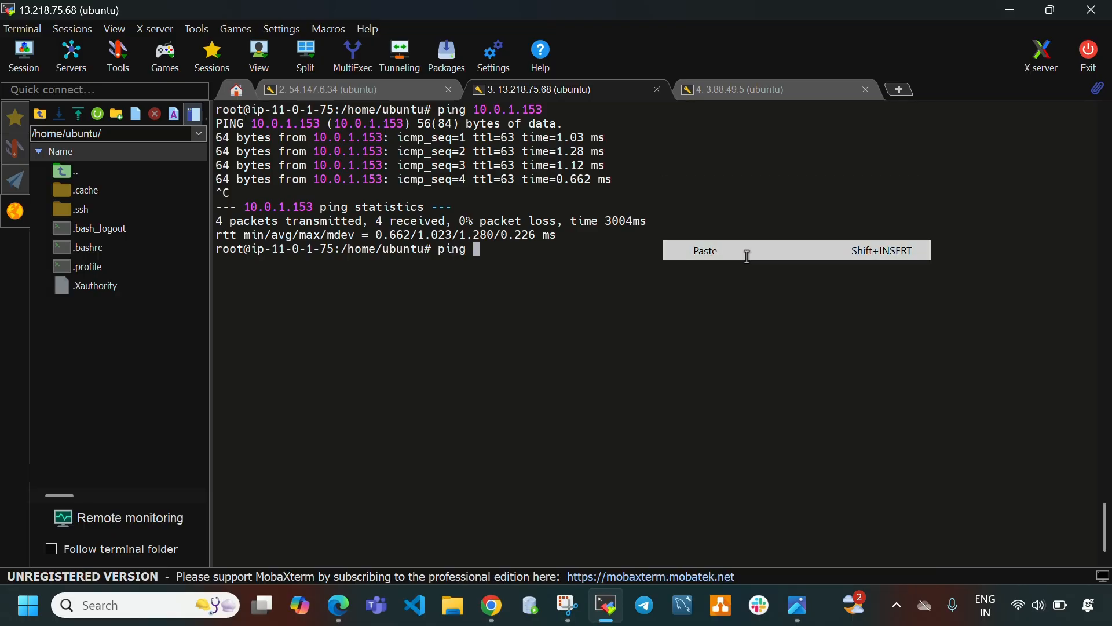
key(Return)
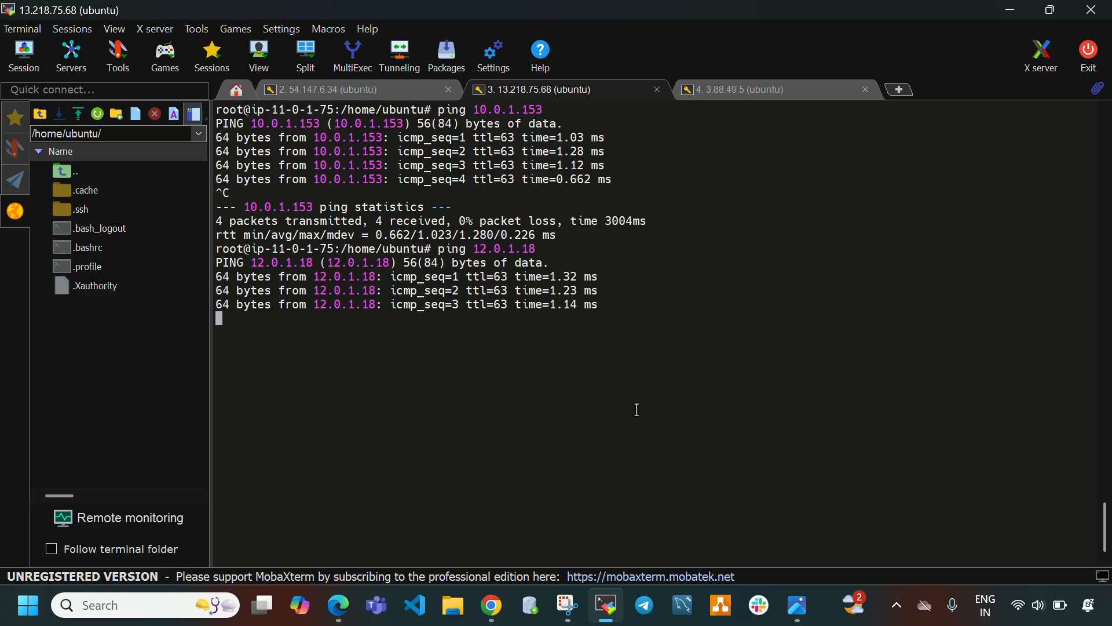
key(ctrl+c)
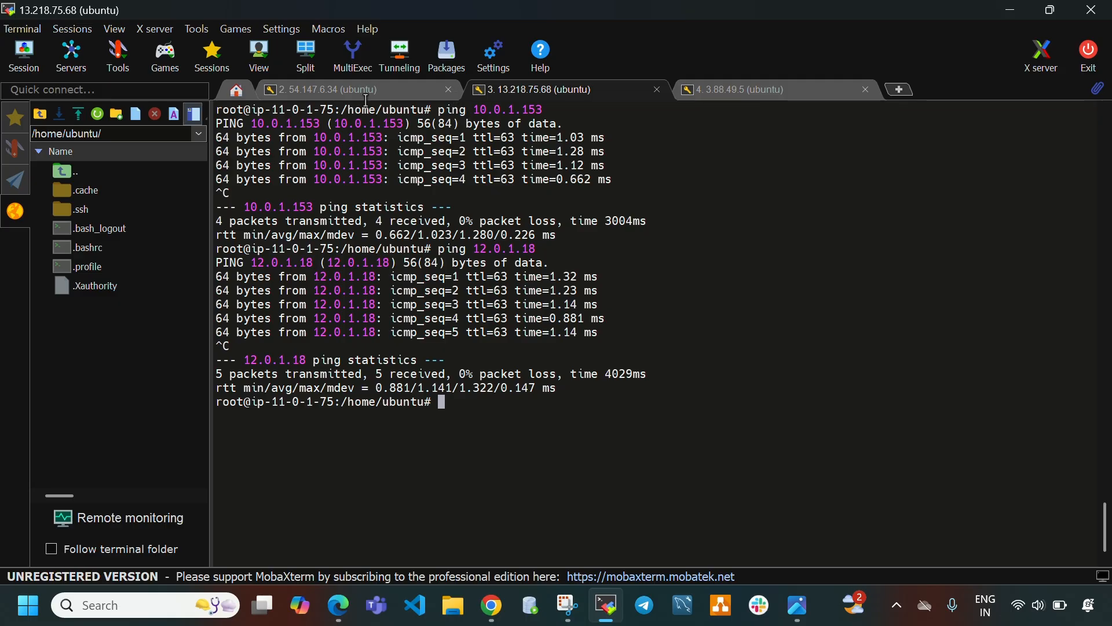
Select the vpc1-instance in the instances list and copy its private IPv4 address.
click(797, 88)
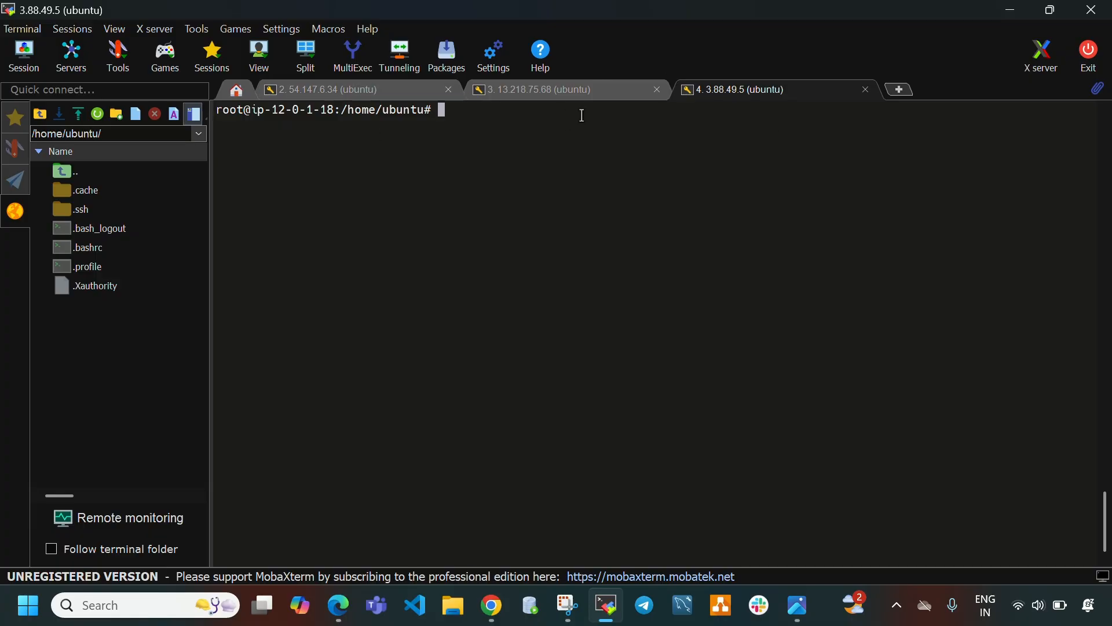
click(608, 605)
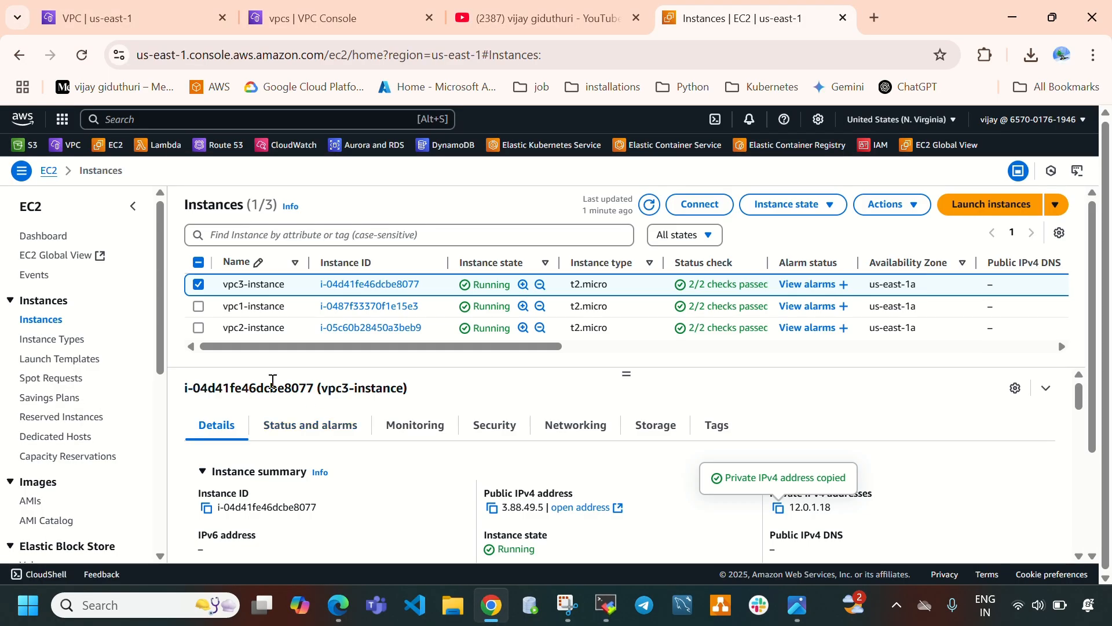
click(198, 284)
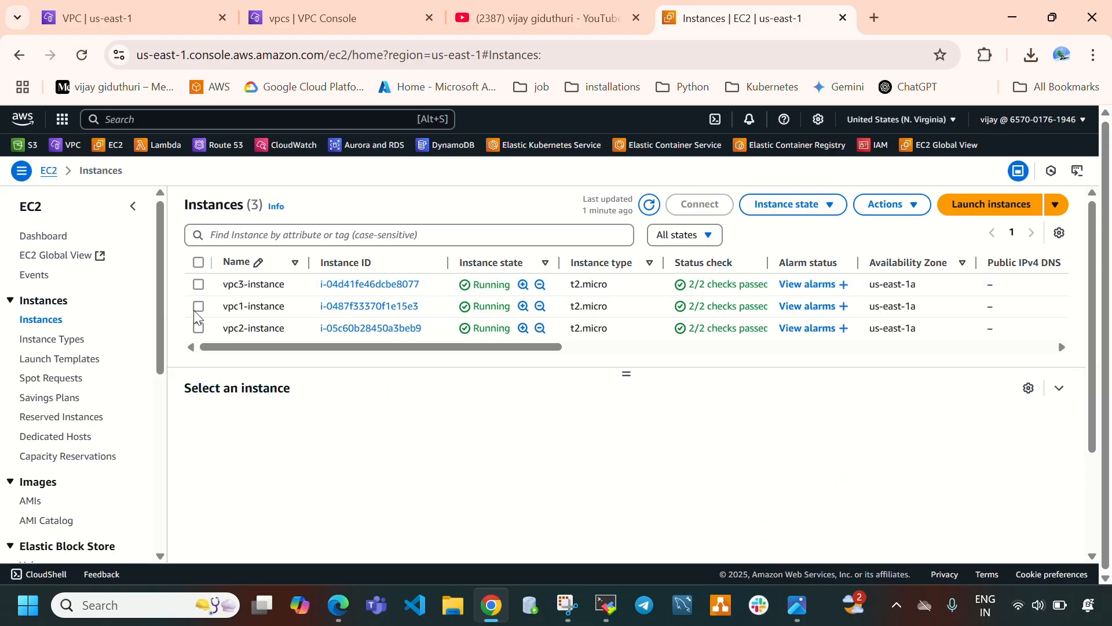
click(196, 307)
click(778, 509)
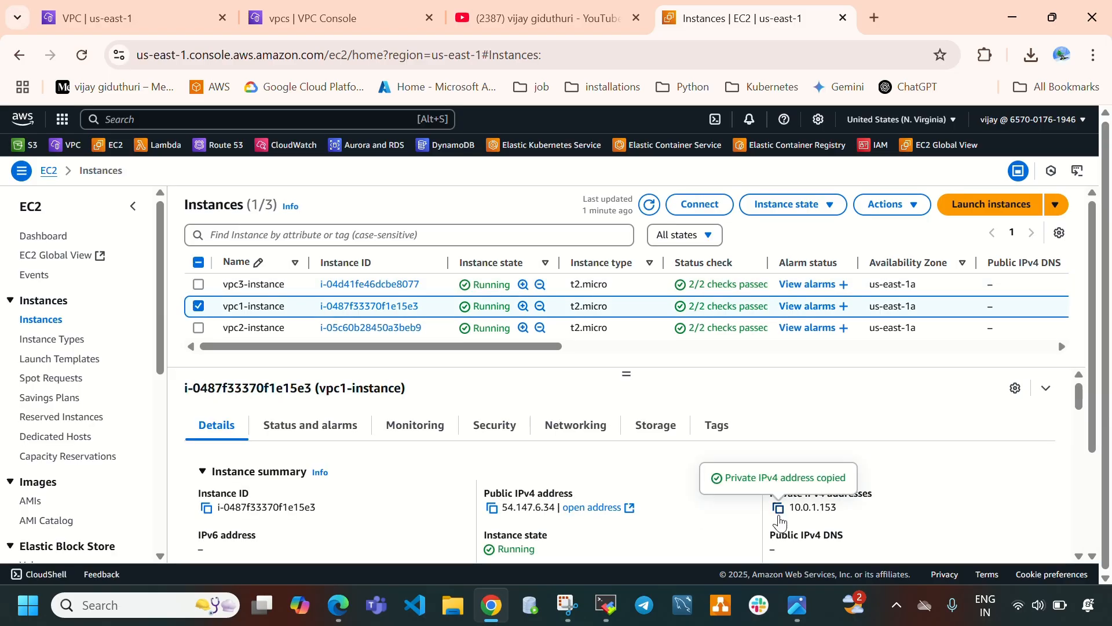
Ping 10.0.1.153 from the vpc3 instance session.
click(608, 605)
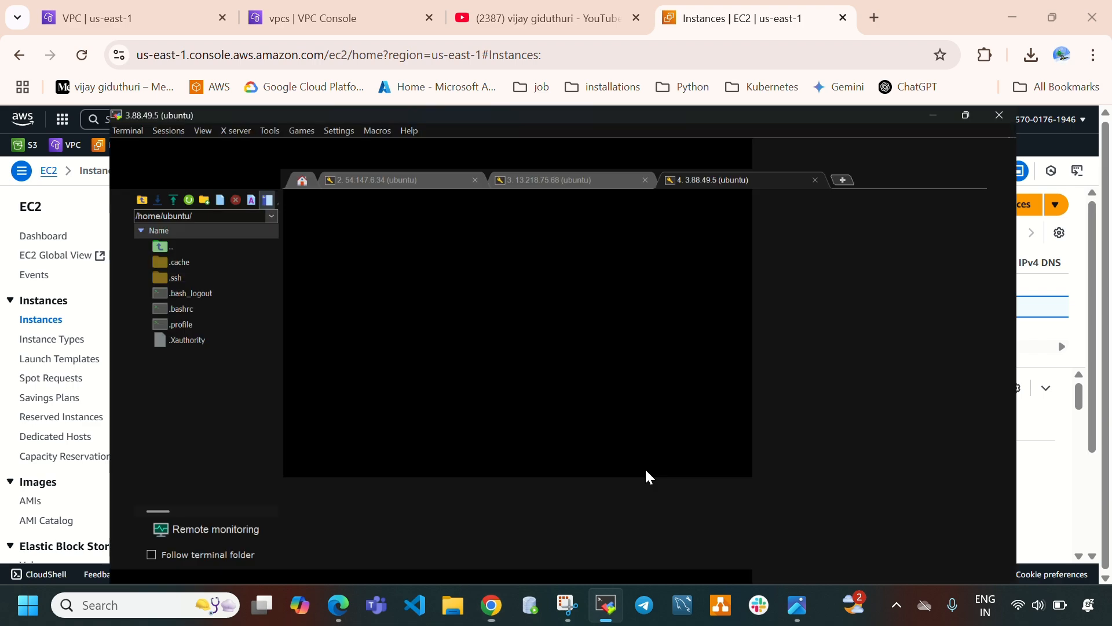
text(ing)
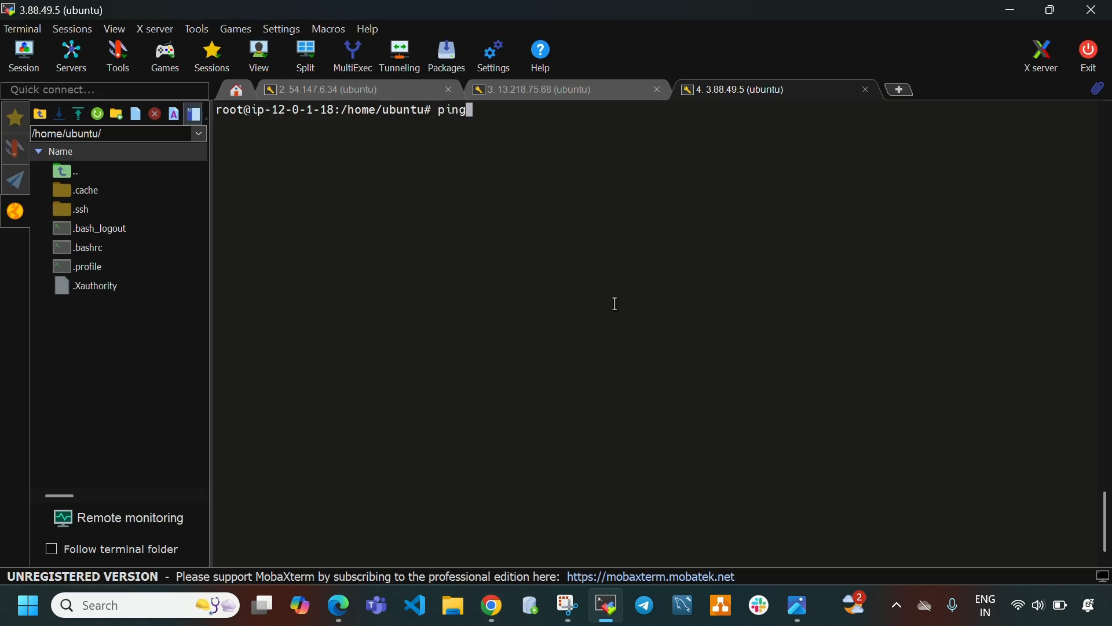
right_click(615, 304)
click(603, 251)
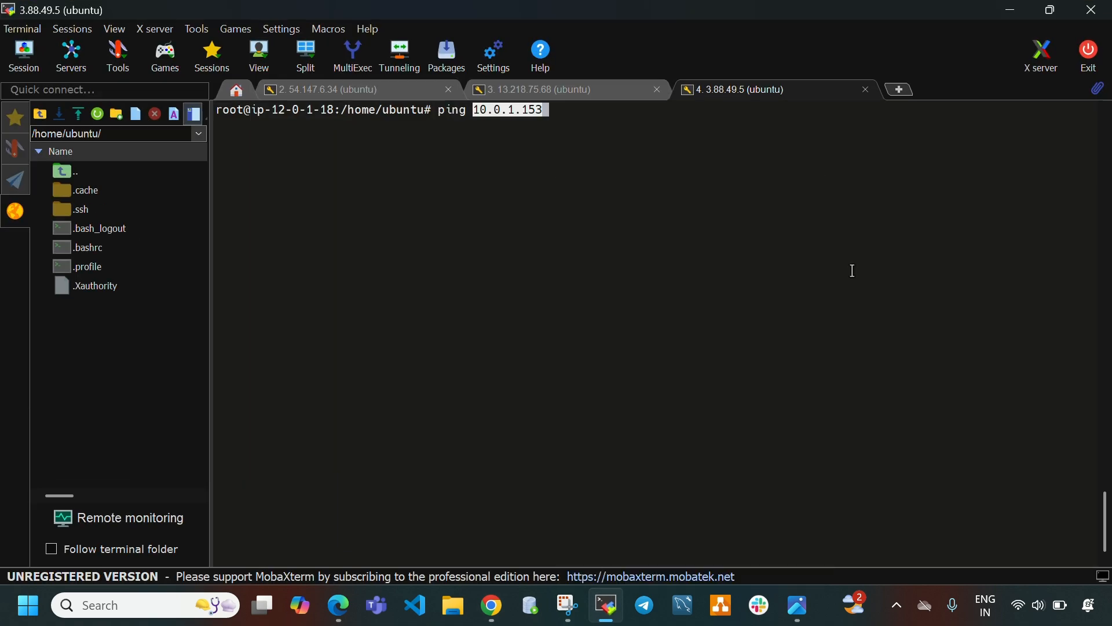
key(Return)
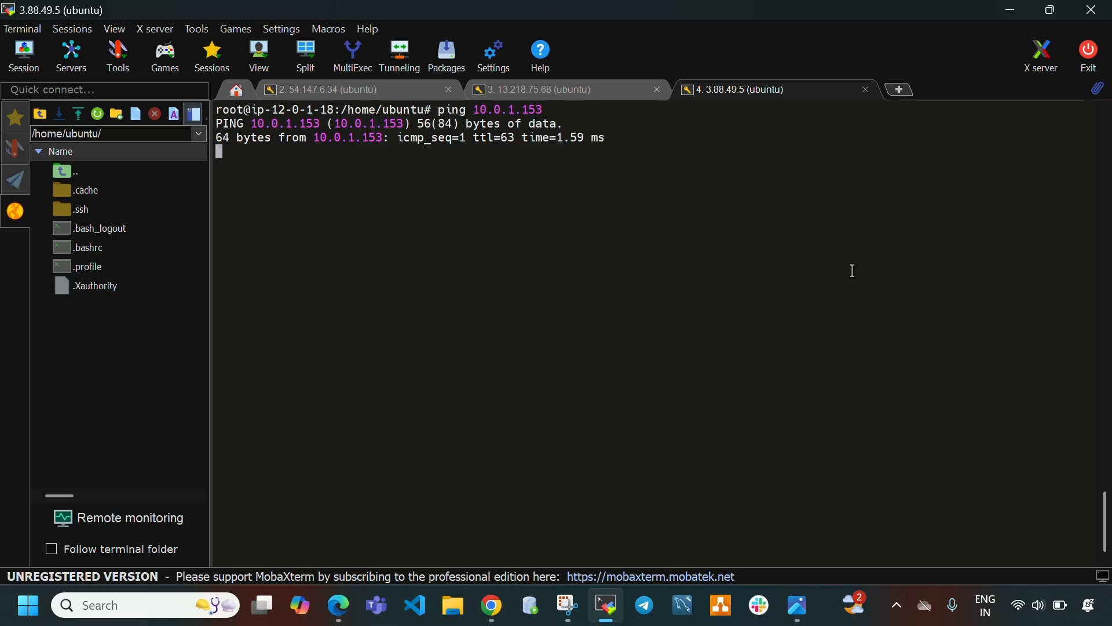
Select the vpc2-instance in the instances list and copy its private IPv4 address.
click(607, 606)
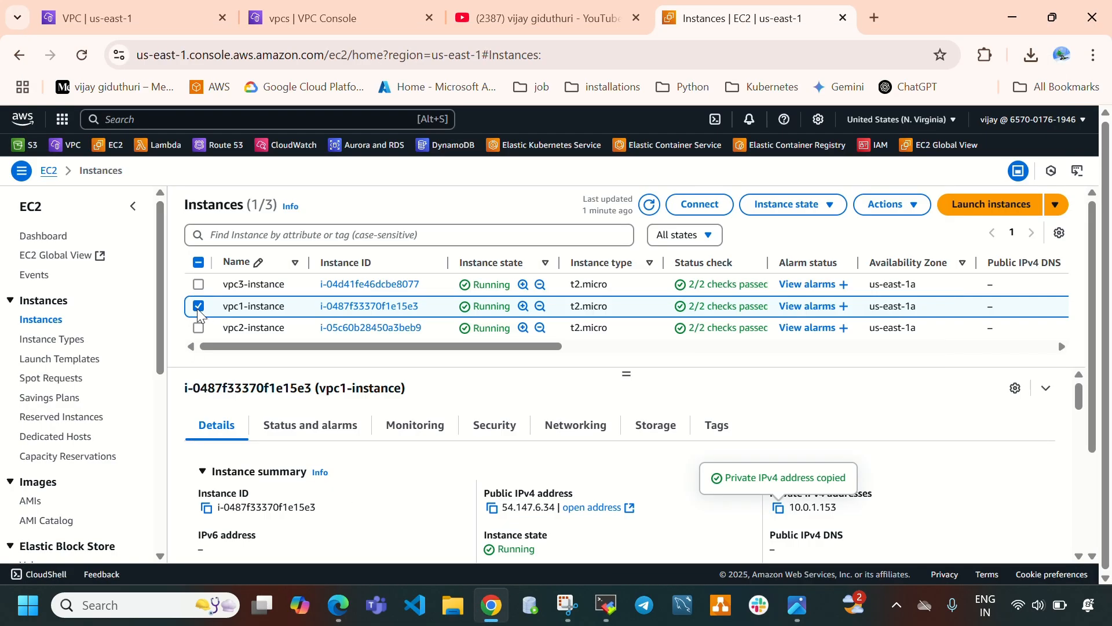
click(198, 307)
click(200, 328)
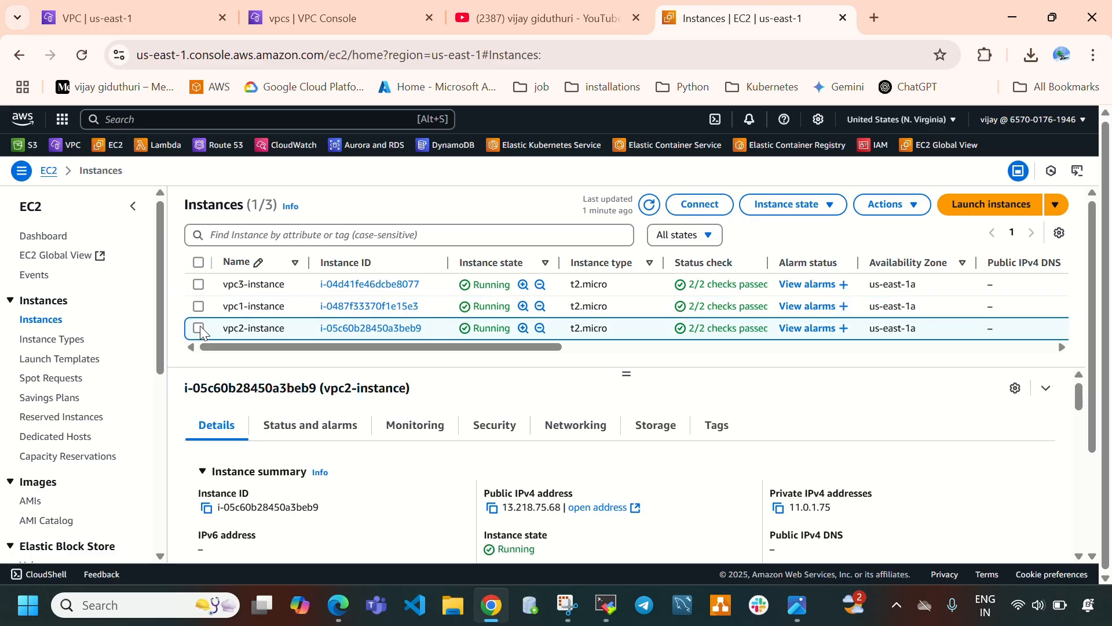
click(778, 512)
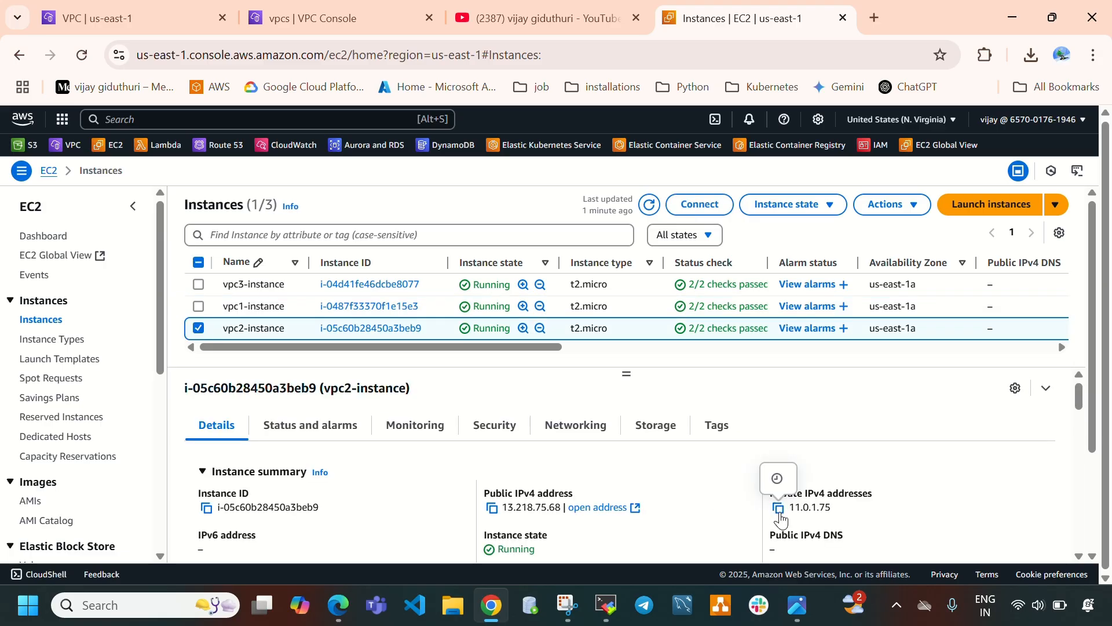
Stop the running ping and ping 11.0.1.75 from the vpc3 instance session.
click(608, 606)
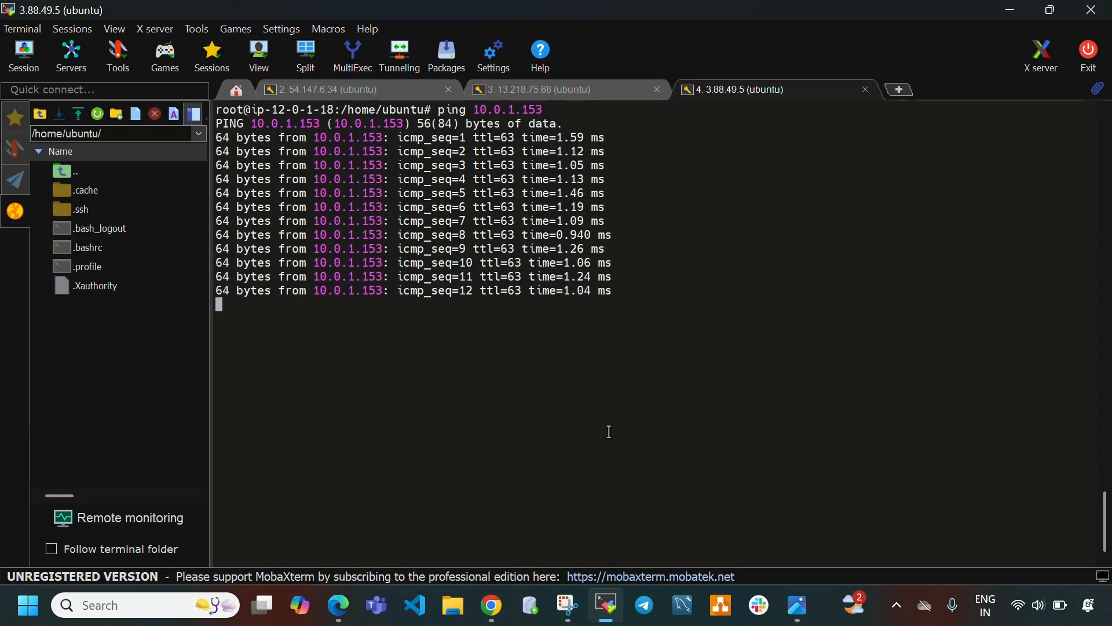
key(ctrl+c)
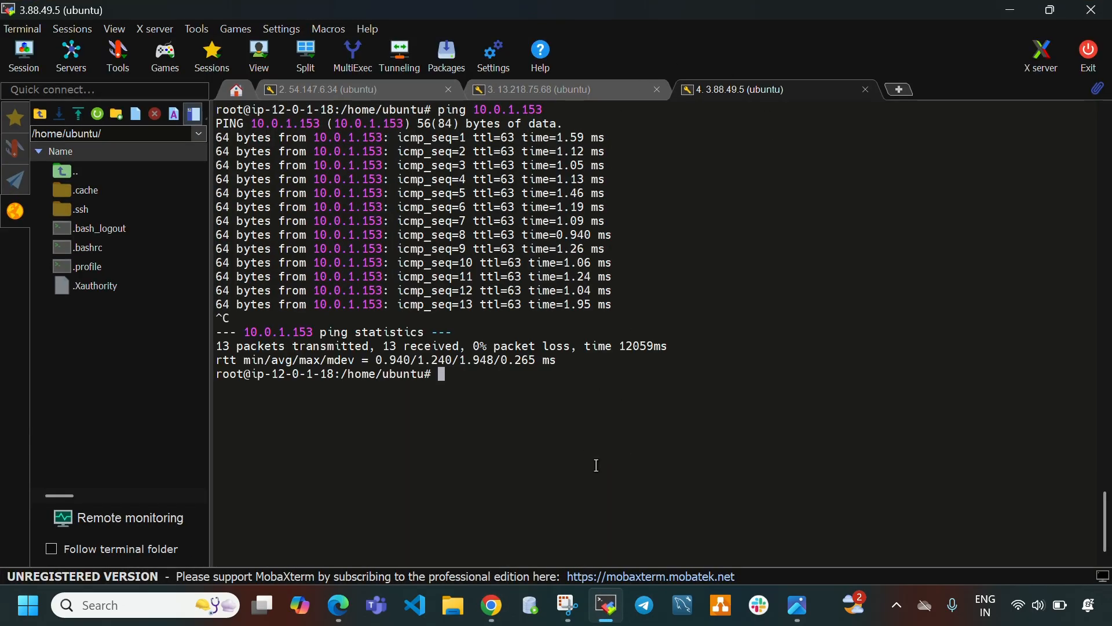
text(pin g)
key(BackSpace)
key(BackSpace)
text(g)
right_click(597, 465)
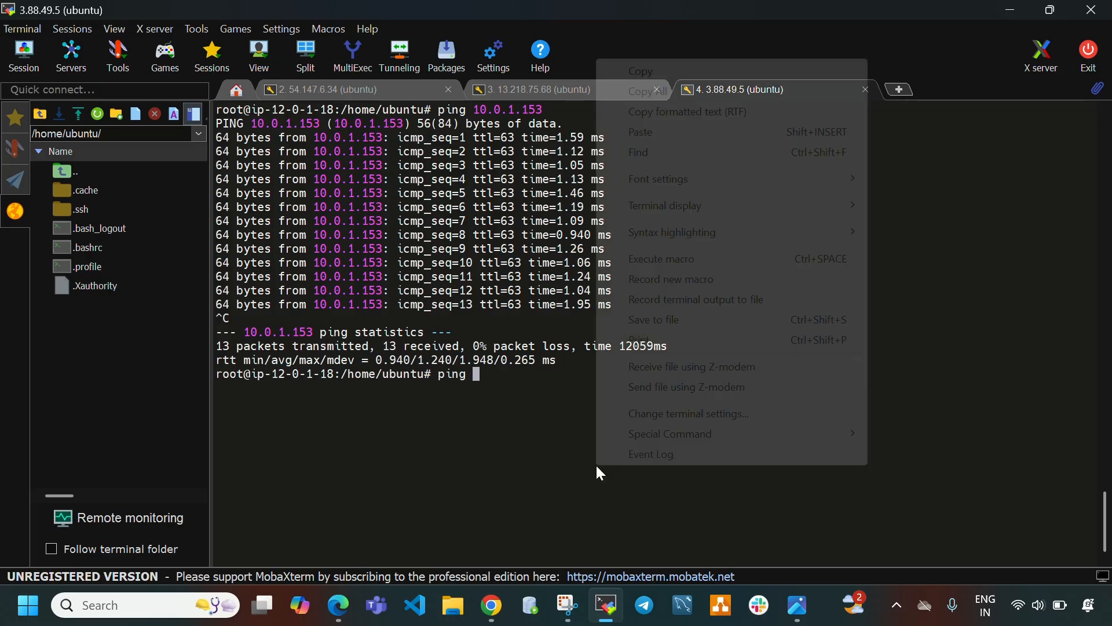
click(706, 132)
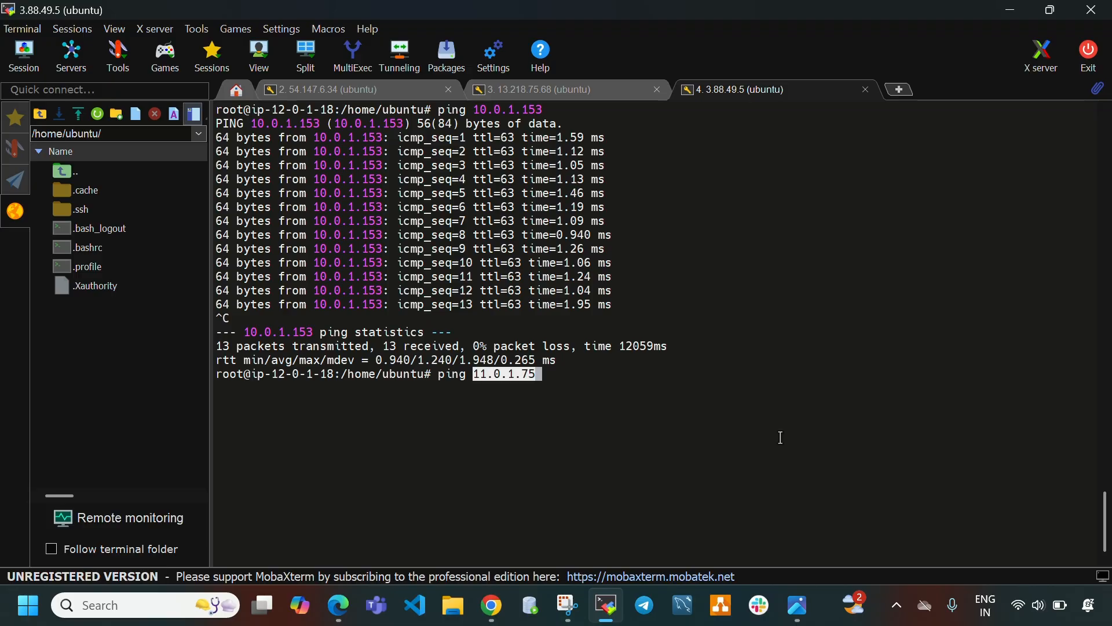
key(Return)
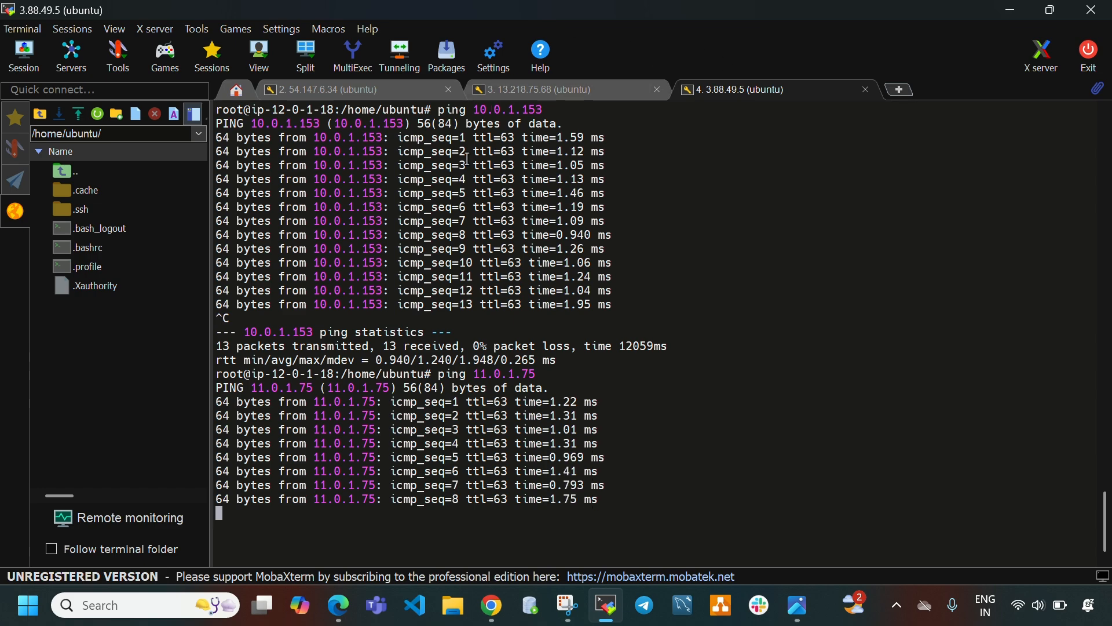
Rerun the ping to 12.0.1.18 from the vpc2 instance session.
click(511, 98)
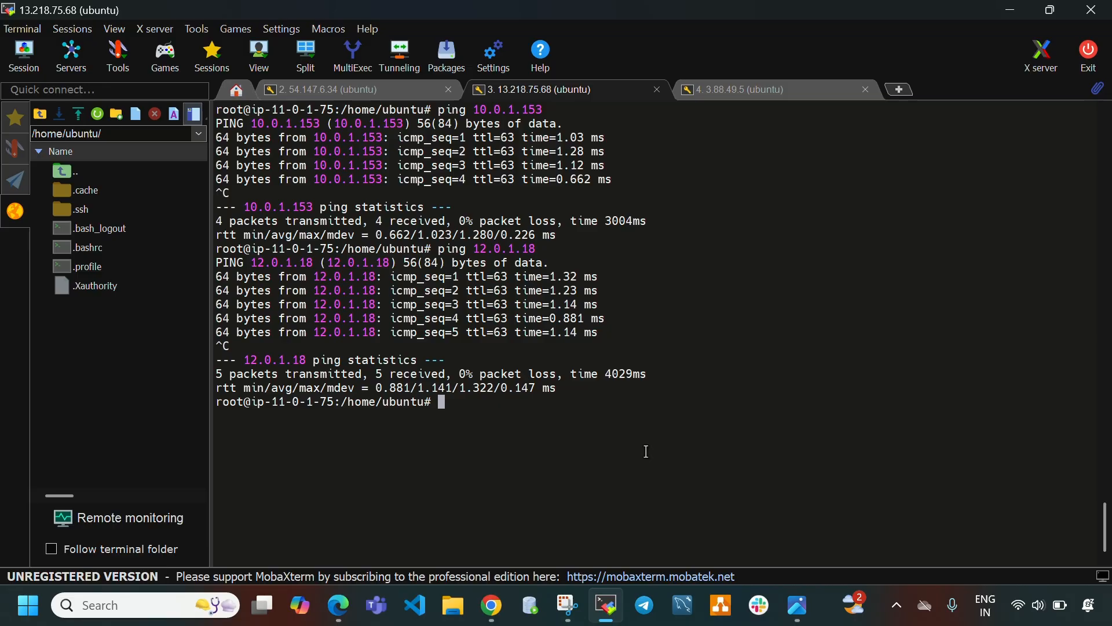
key(Up)
key(Return)
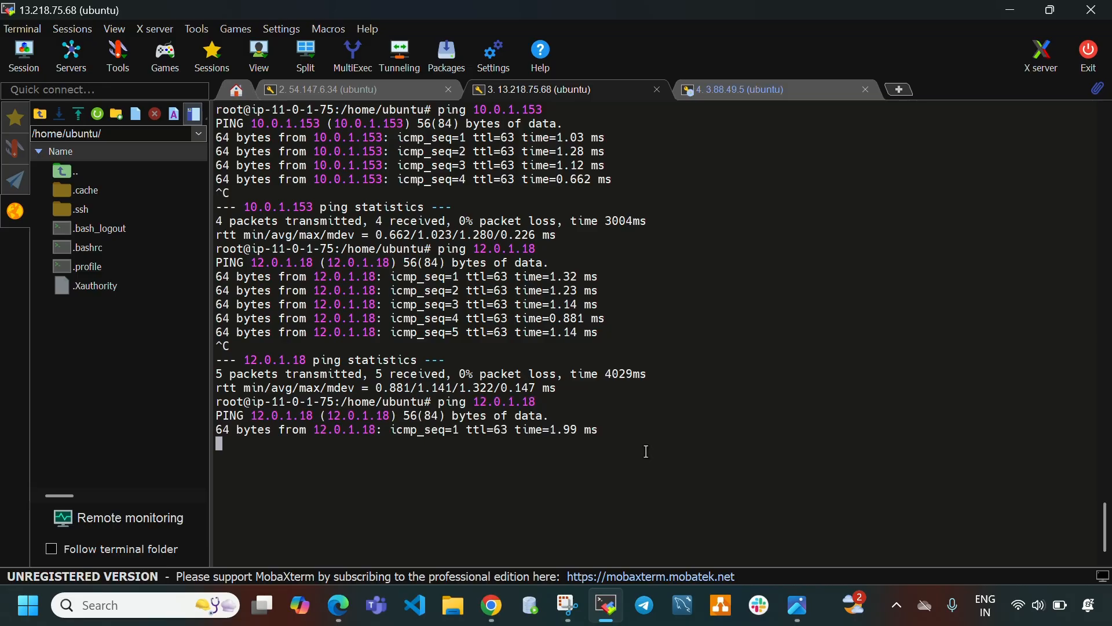
Rerun curl 12.0.1.18 from the vpc1 instance session.
click(341, 92)
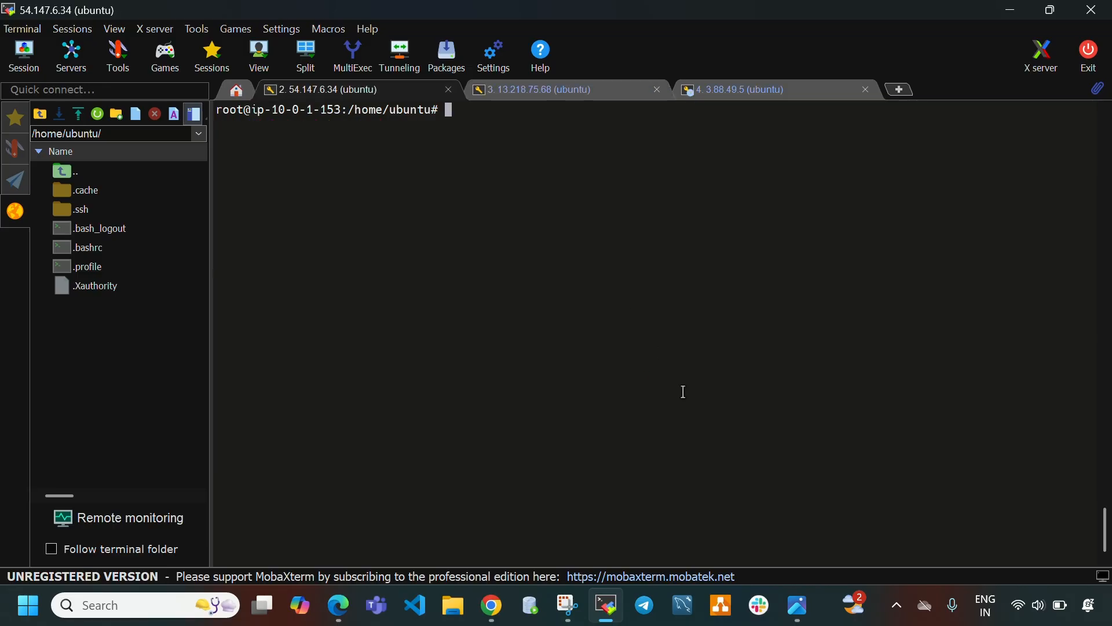
key(Up)
key(Return)
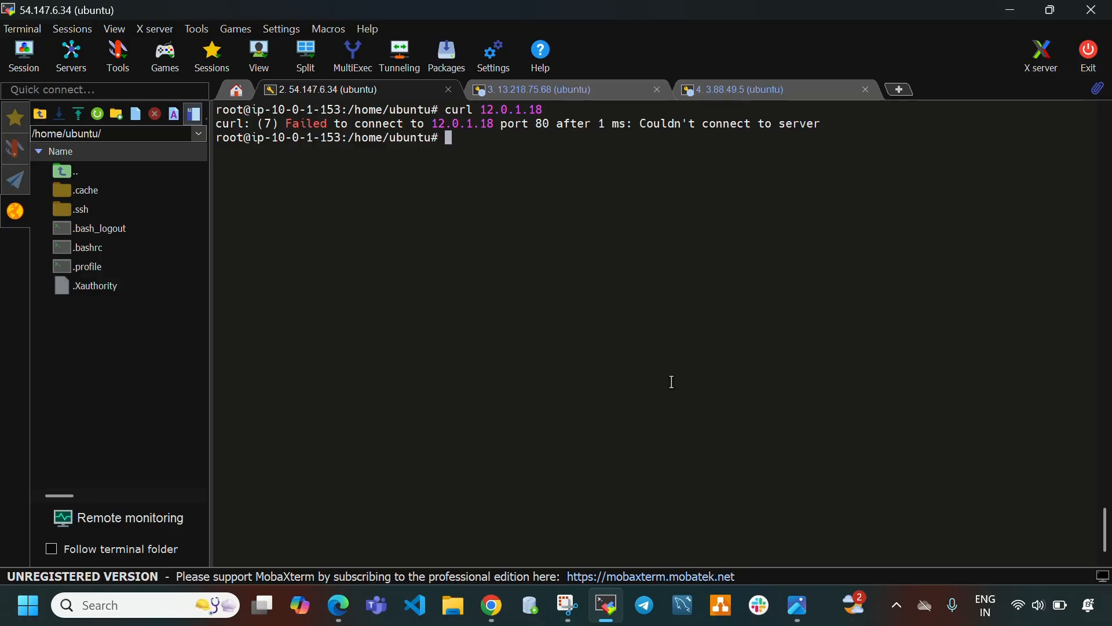
Rerun the ping to 12.0.1.18 from the vpc1 instance session and stop it.
key(Up)
key(Up)
key(Return)
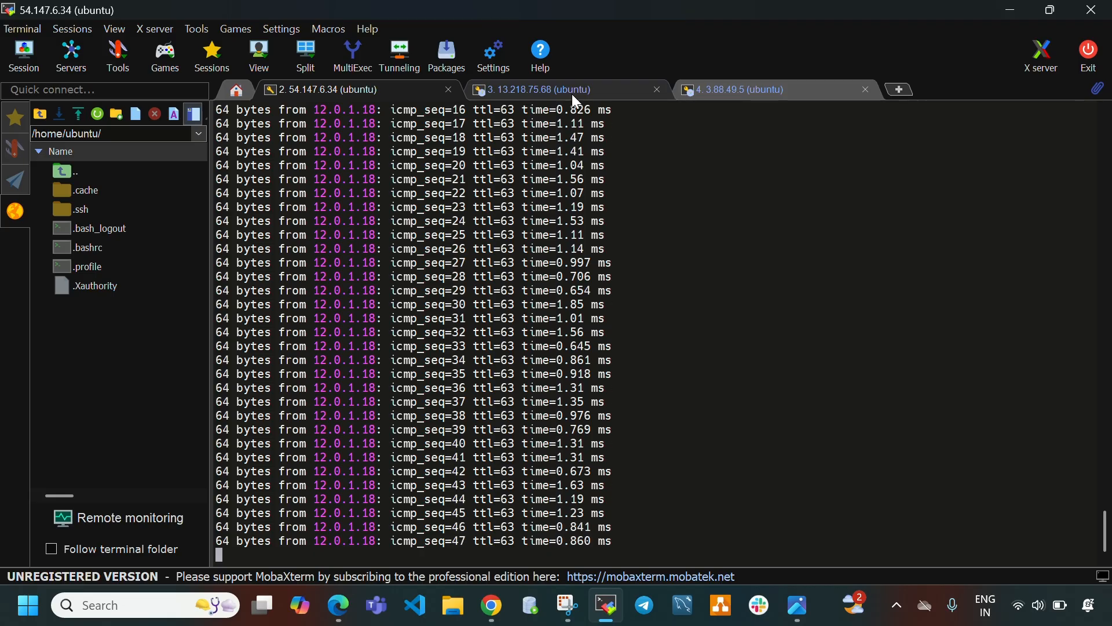
key(ctrl+c)
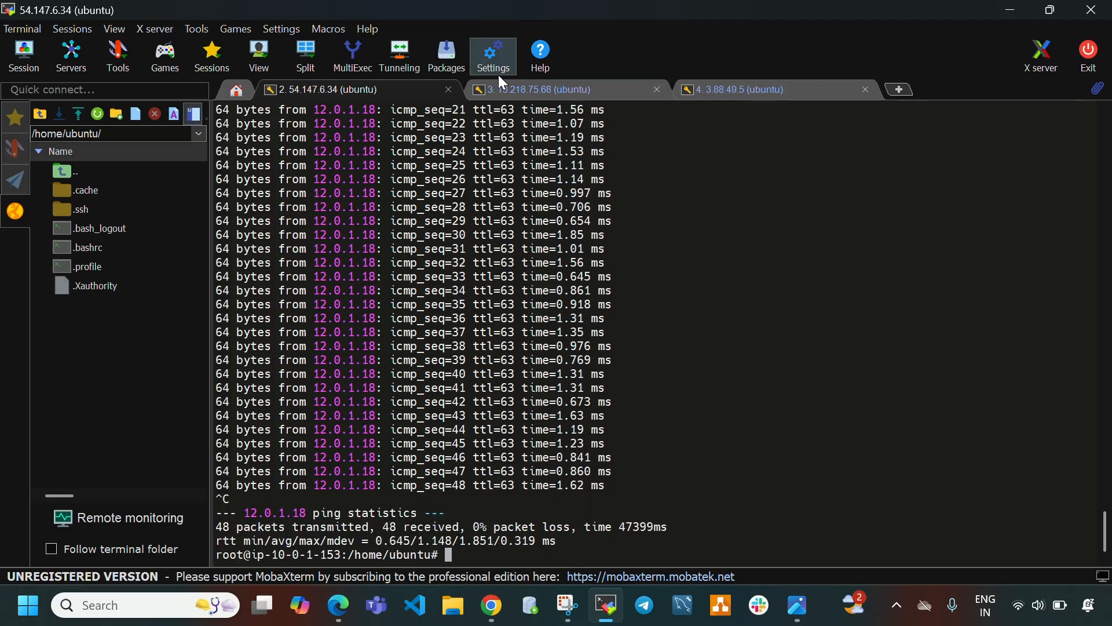
Review the Apache installation script in the AWS TGW guide PDF.
key(alt+Tab)
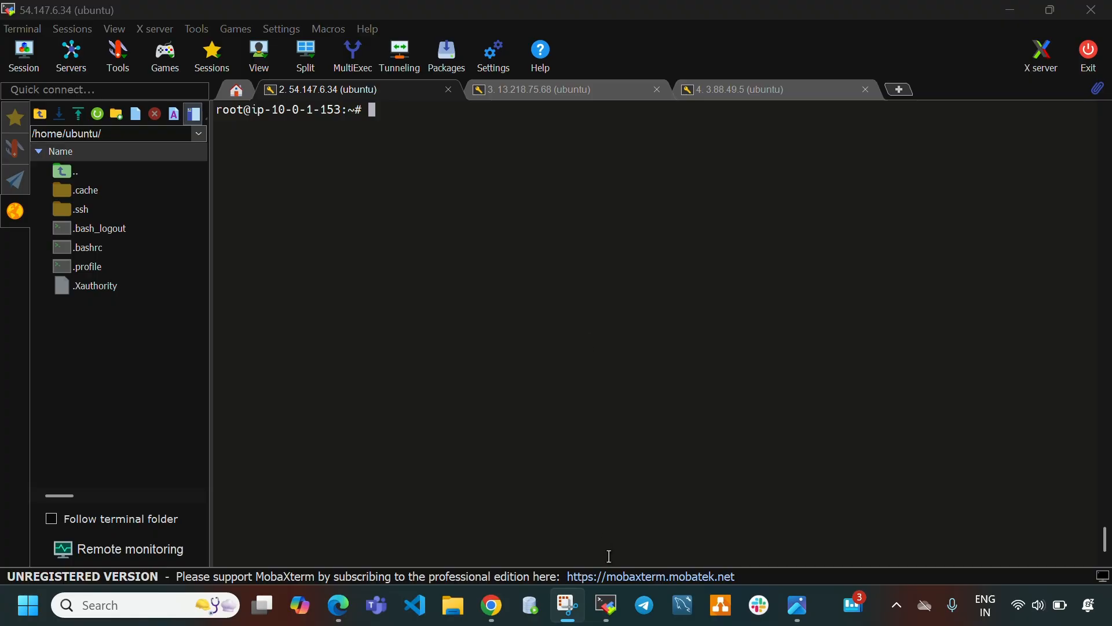
click(339, 604)
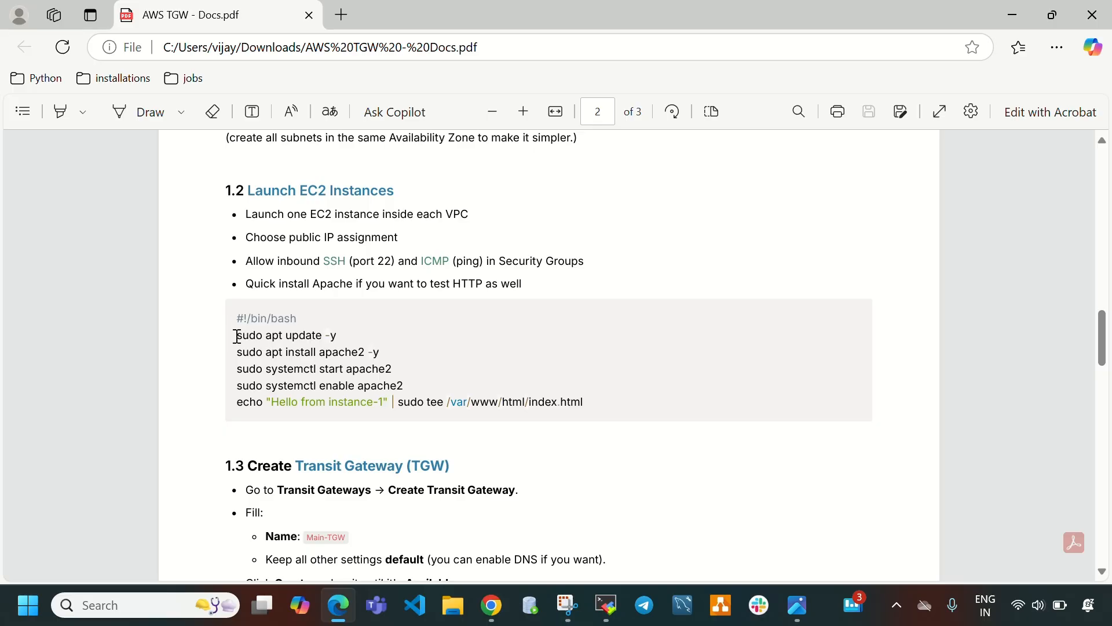
drag(237, 336, 606, 396)
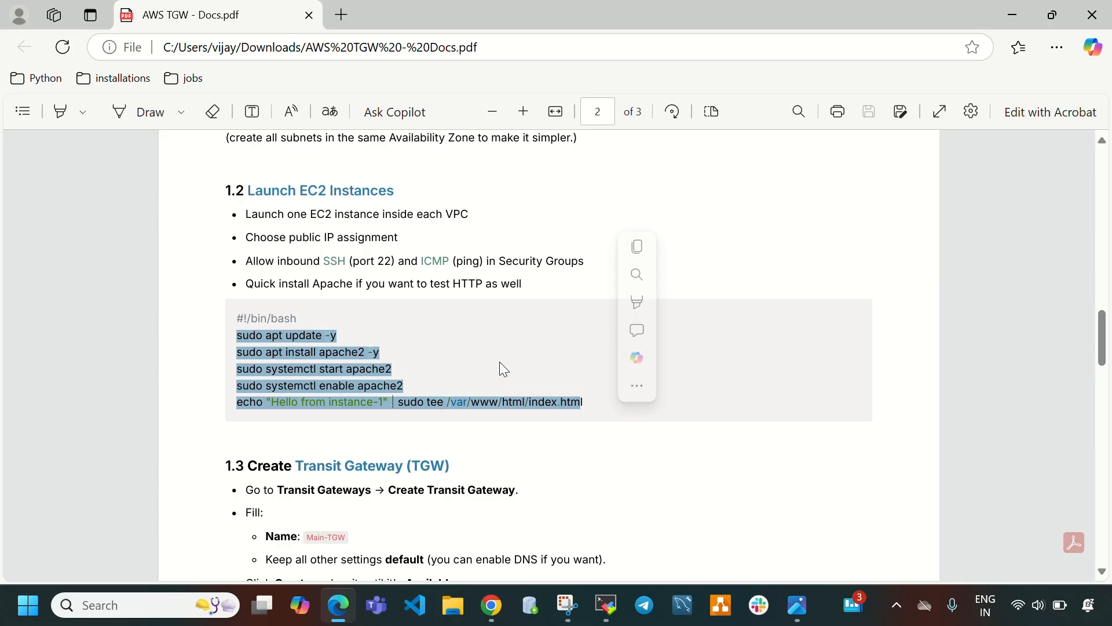
click(428, 358)
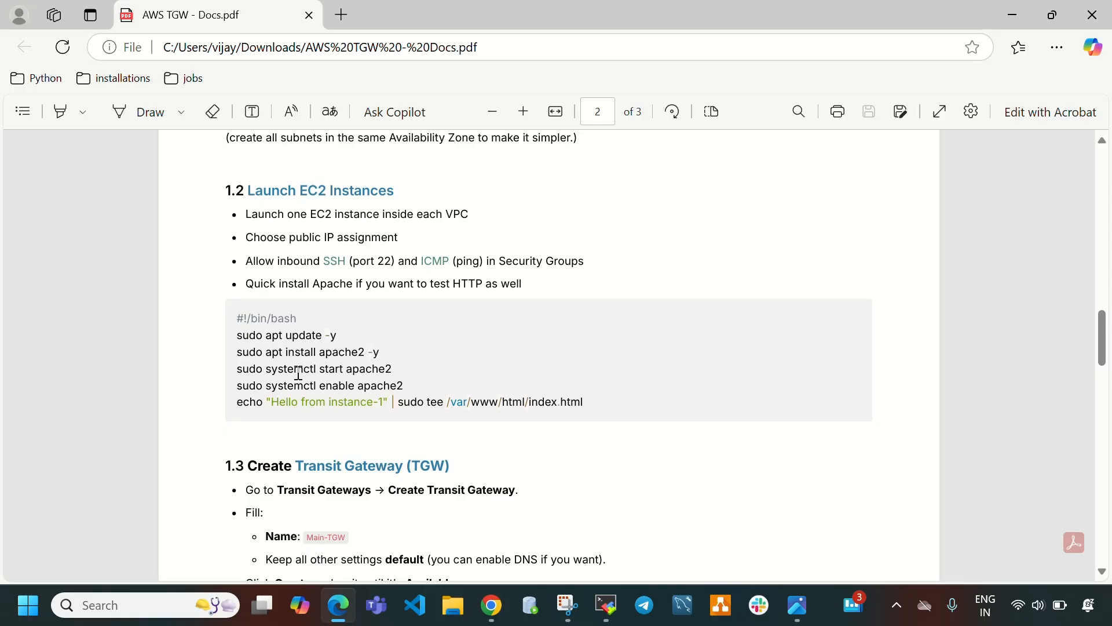
drag(273, 401, 379, 401)
click(607, 605)
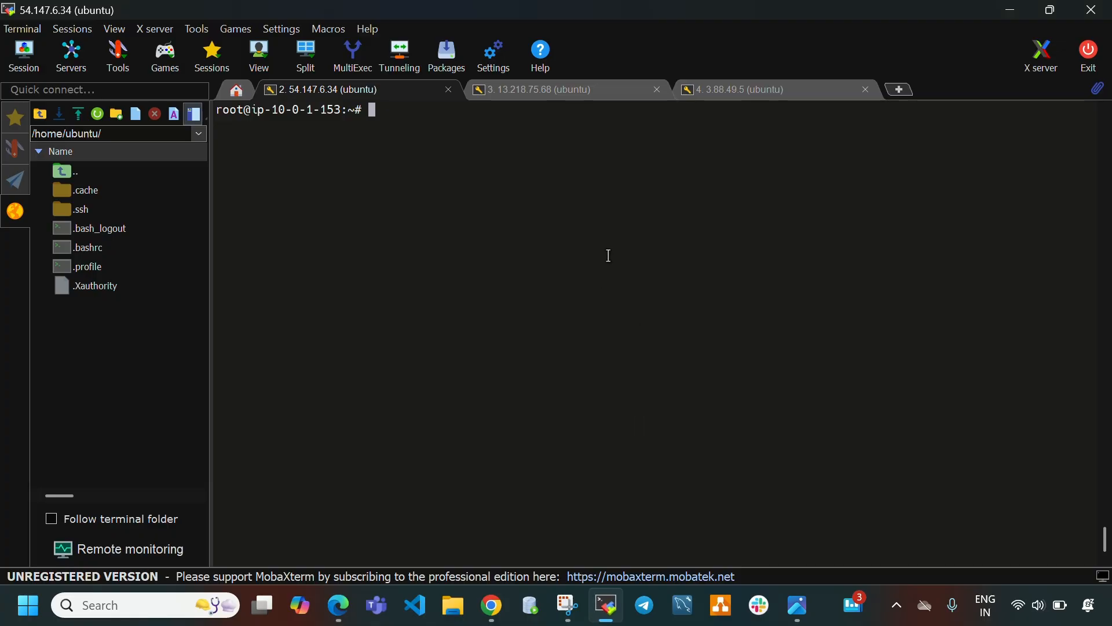
click(544, 88)
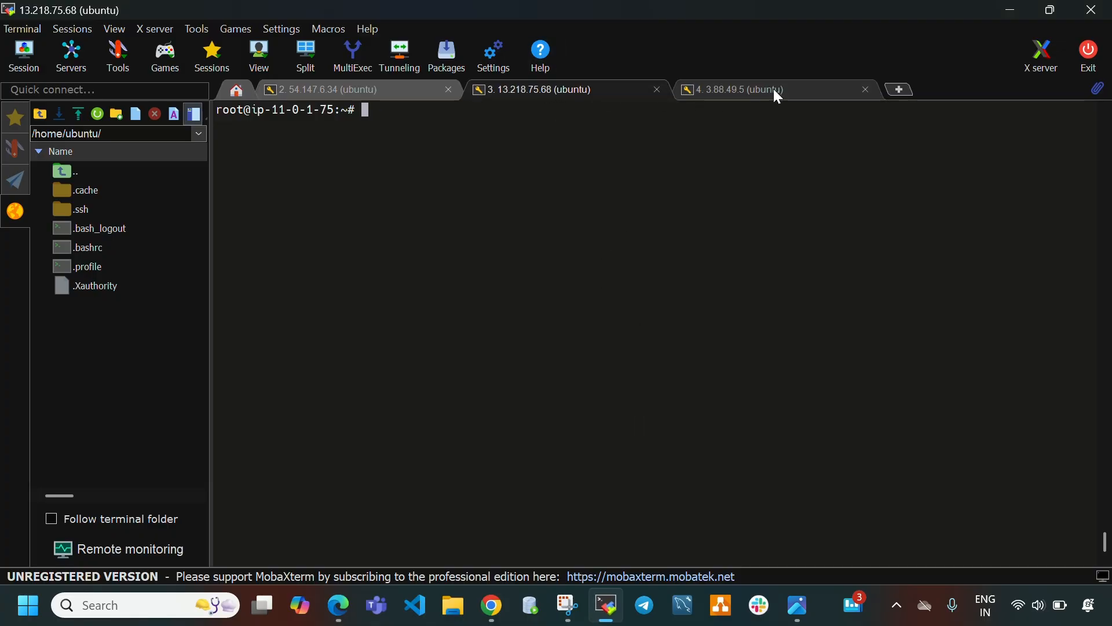
click(774, 88)
click(356, 90)
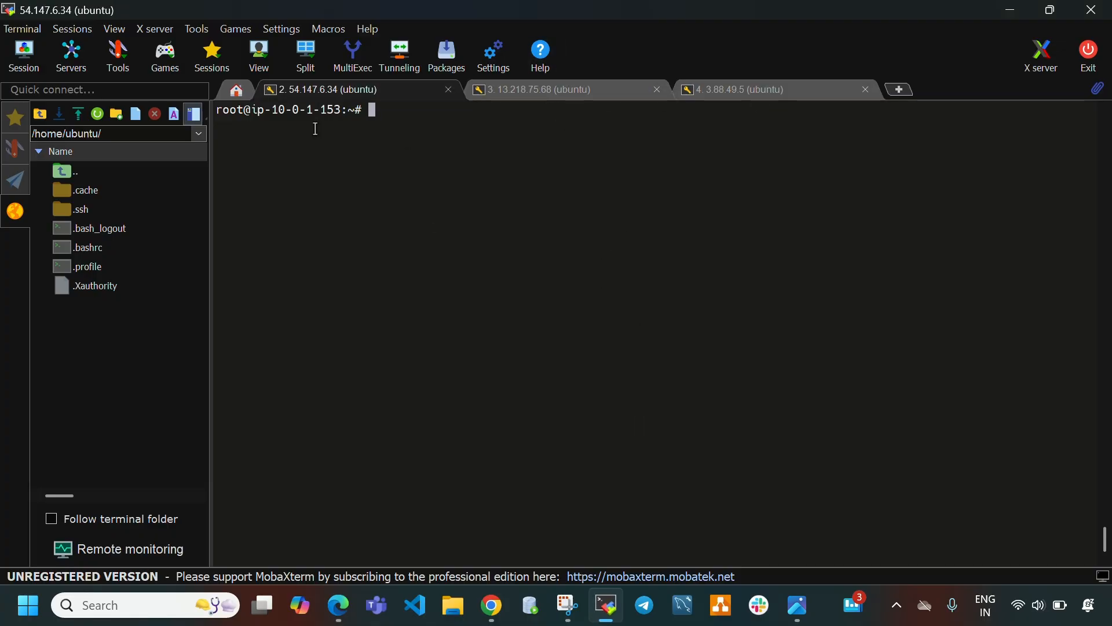
click(615, 607)
click(613, 606)
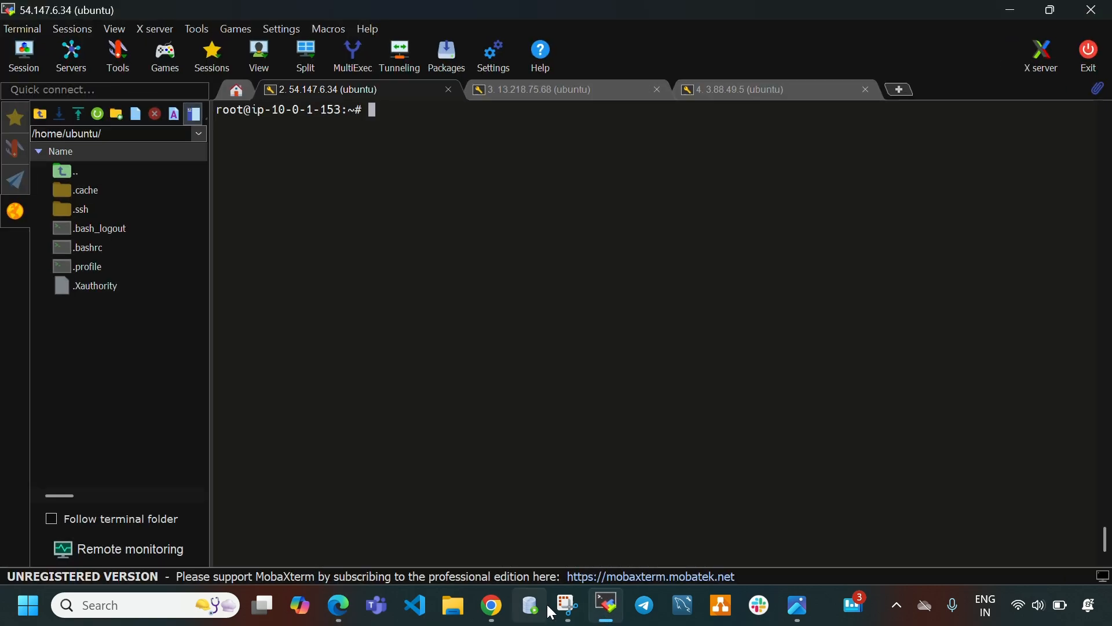
Select the vpc2-instance again and copy its private IPv4 address.
click(493, 606)
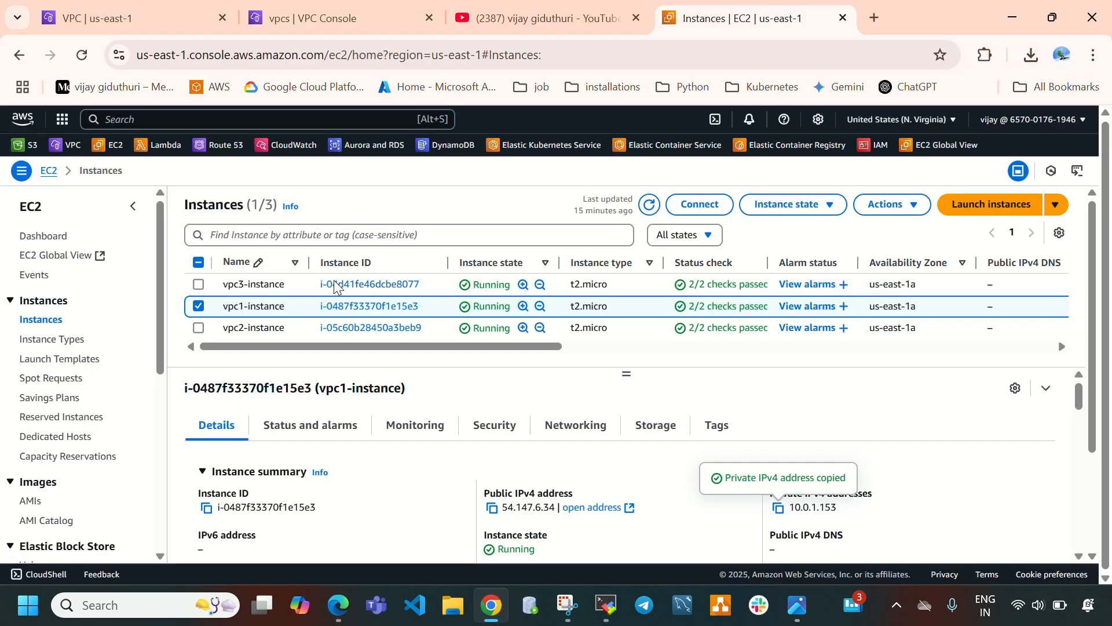
click(198, 306)
click(199, 328)
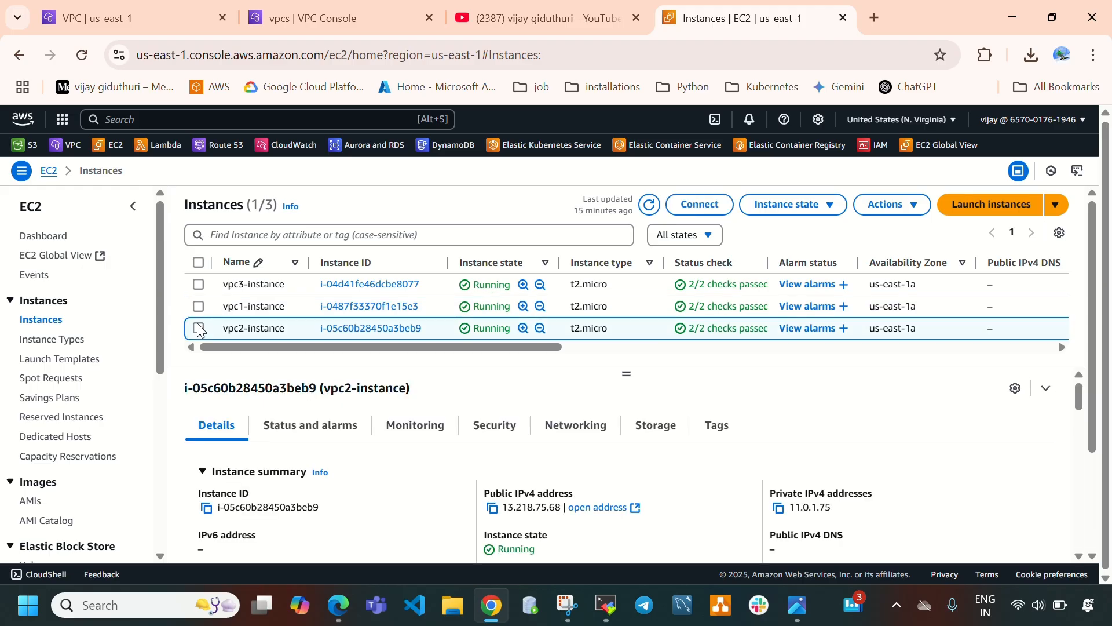
click(777, 514)
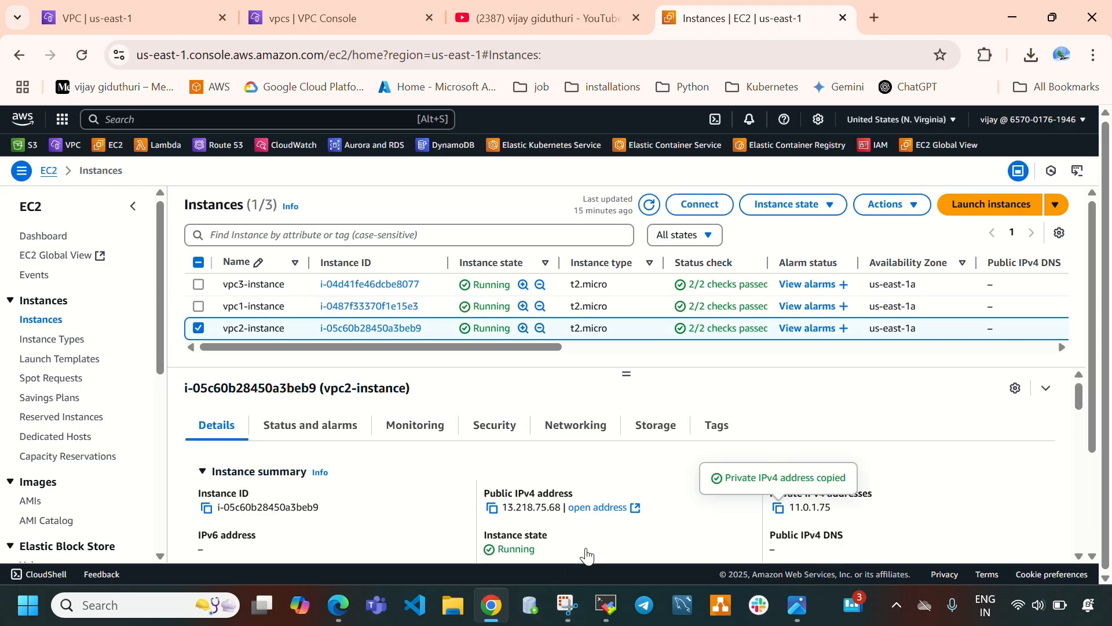
Curl 11.0.1.75 from the vpc1 instance session.
click(605, 605)
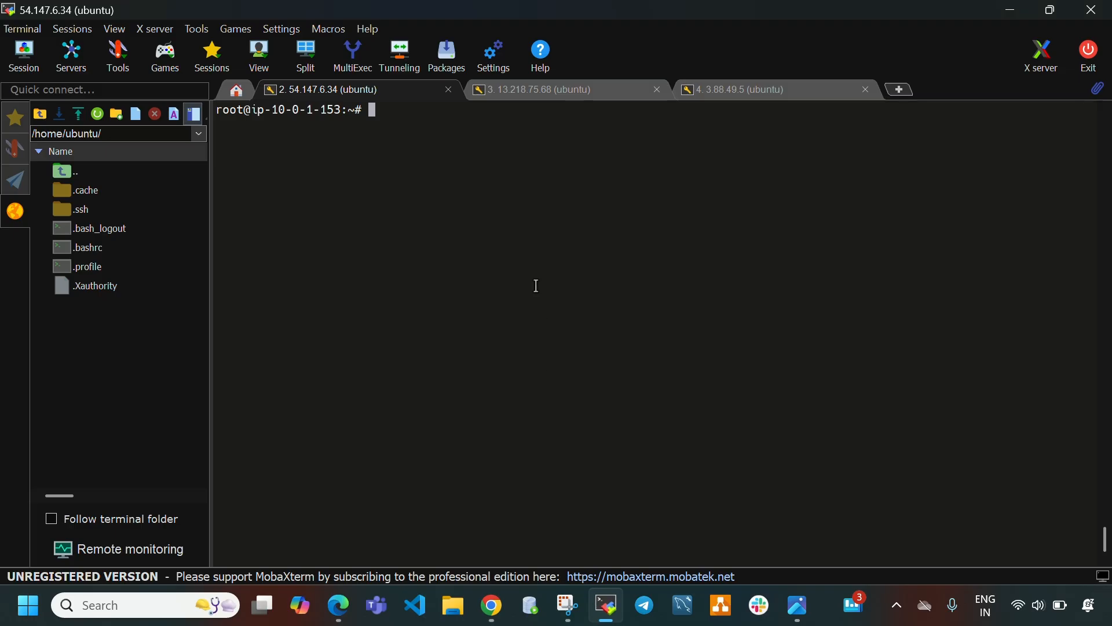
text(curl)
right_click(536, 284)
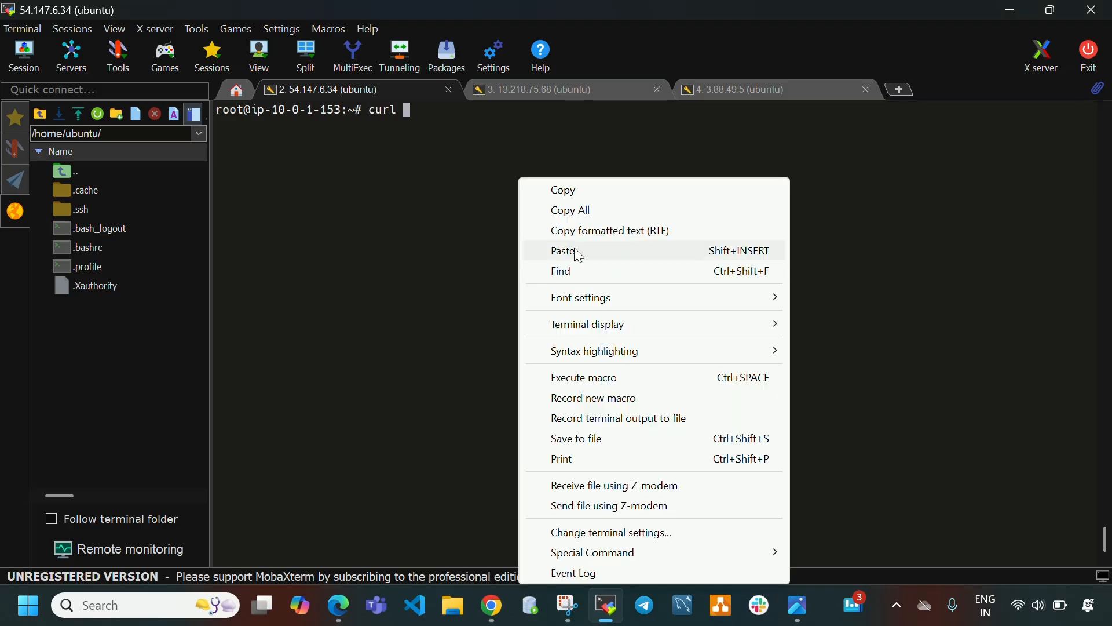
click(573, 247)
key(Return)
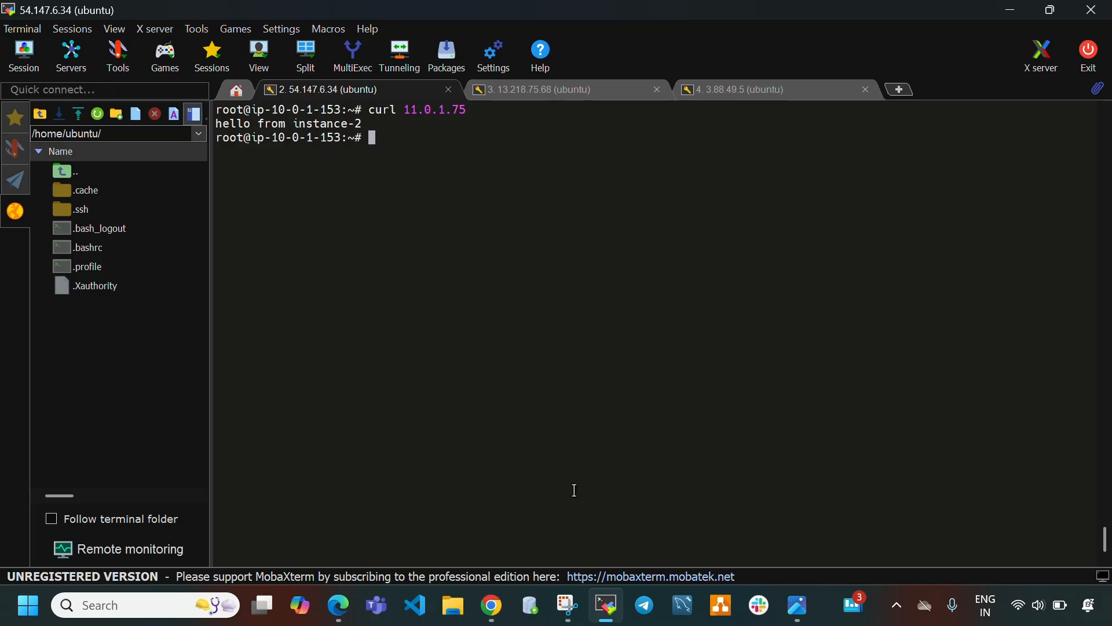
Select the vpc3-instance in the instances list and copy its private IPv4 address.
click(605, 605)
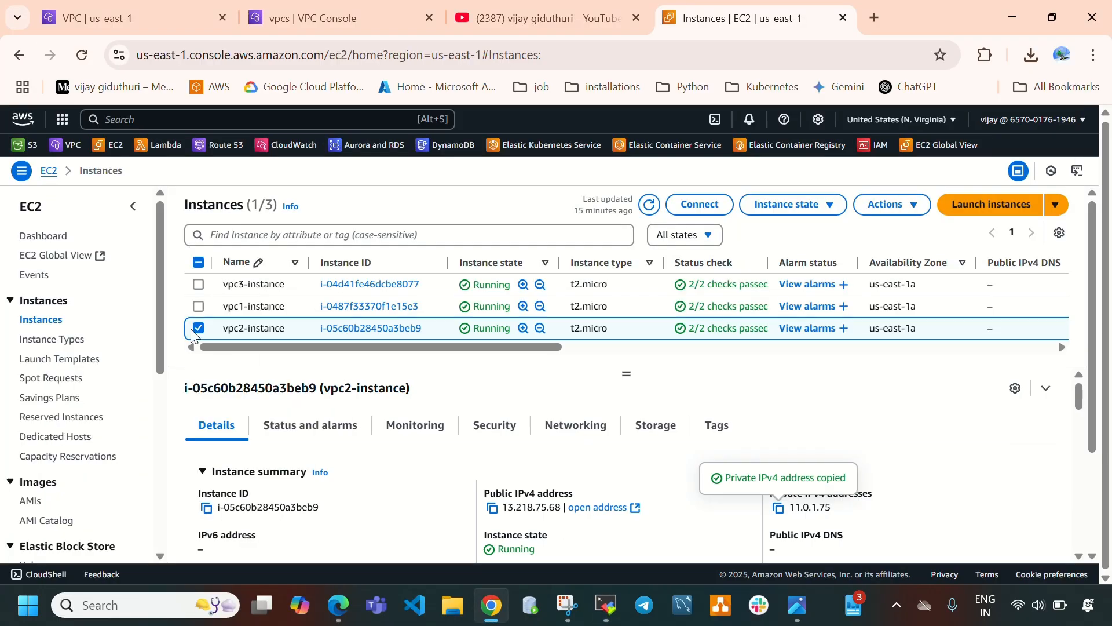
click(198, 329)
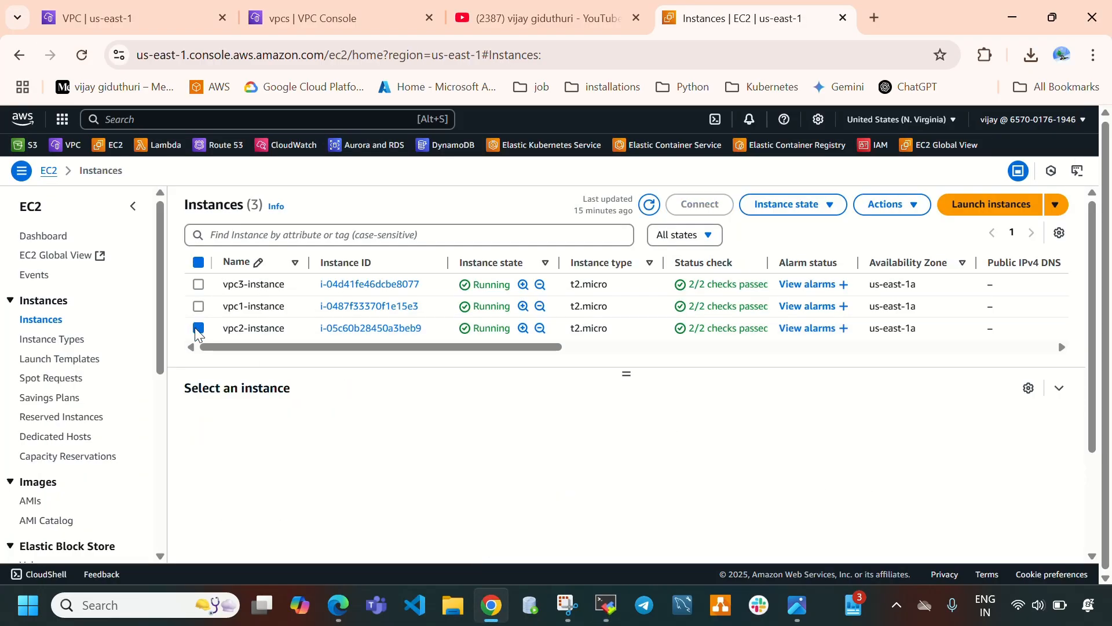
click(198, 284)
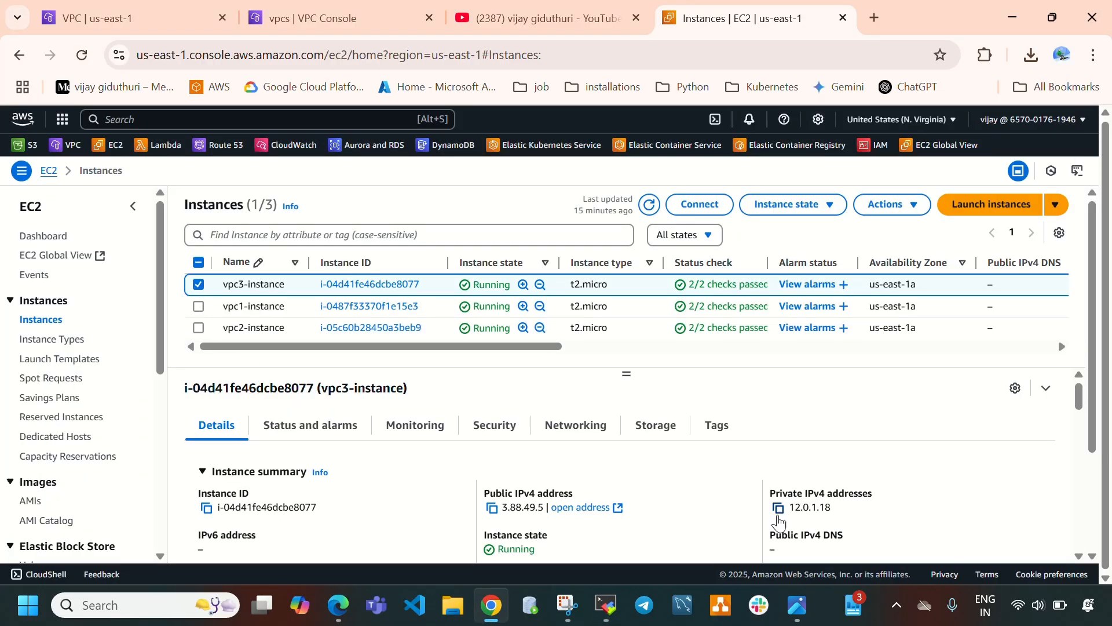
click(778, 508)
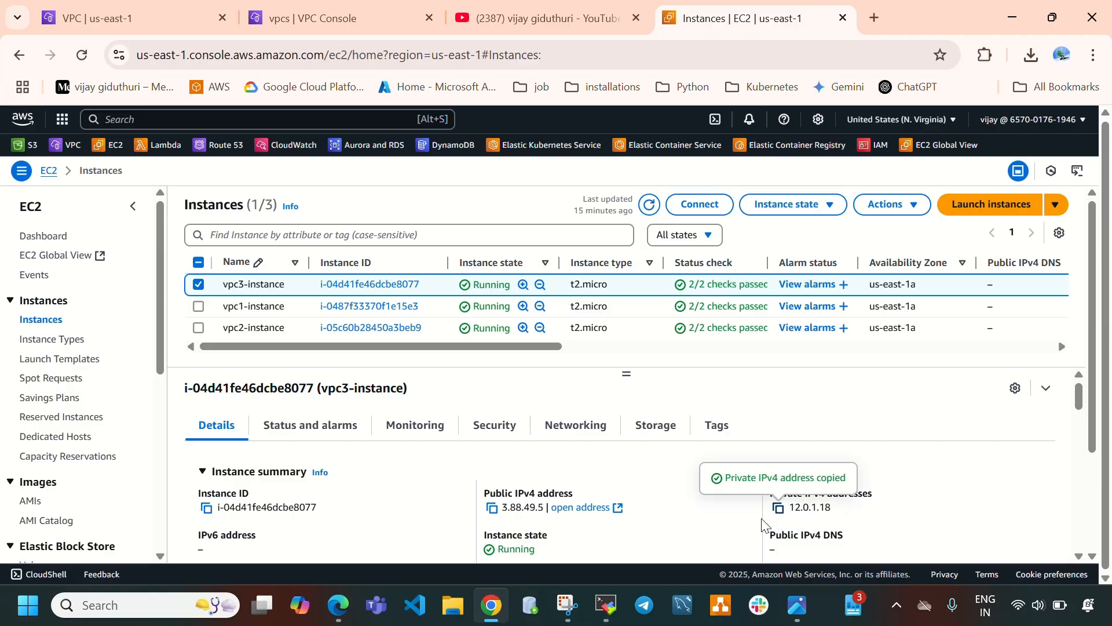
Ping 12.0.1.18 from the vpc1 instance session.
click(606, 604)
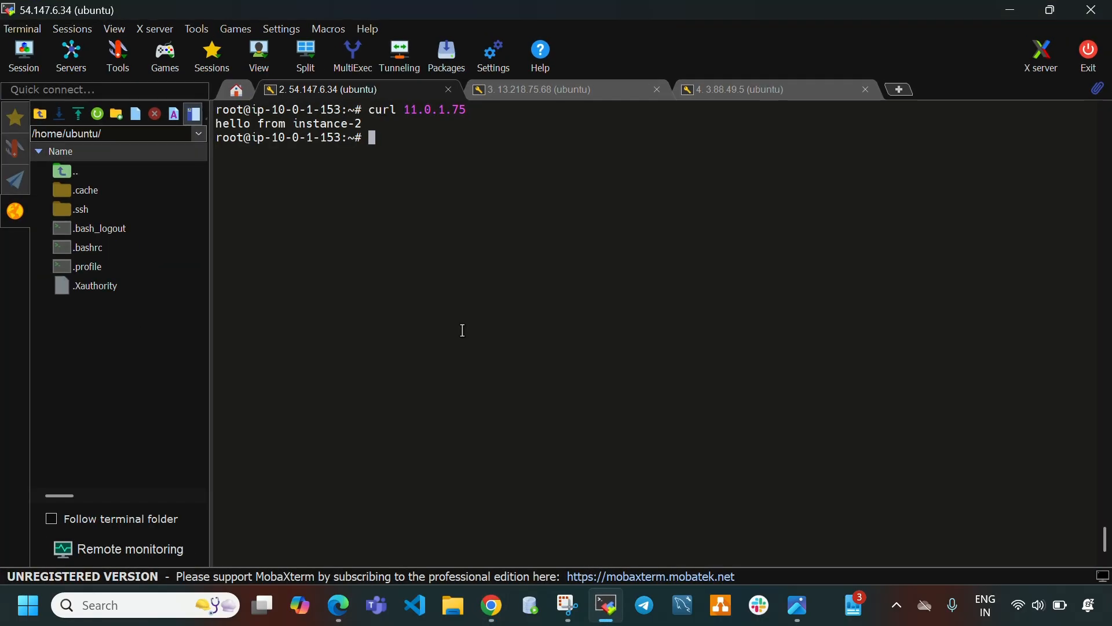
text(ping)
right_click(408, 140)
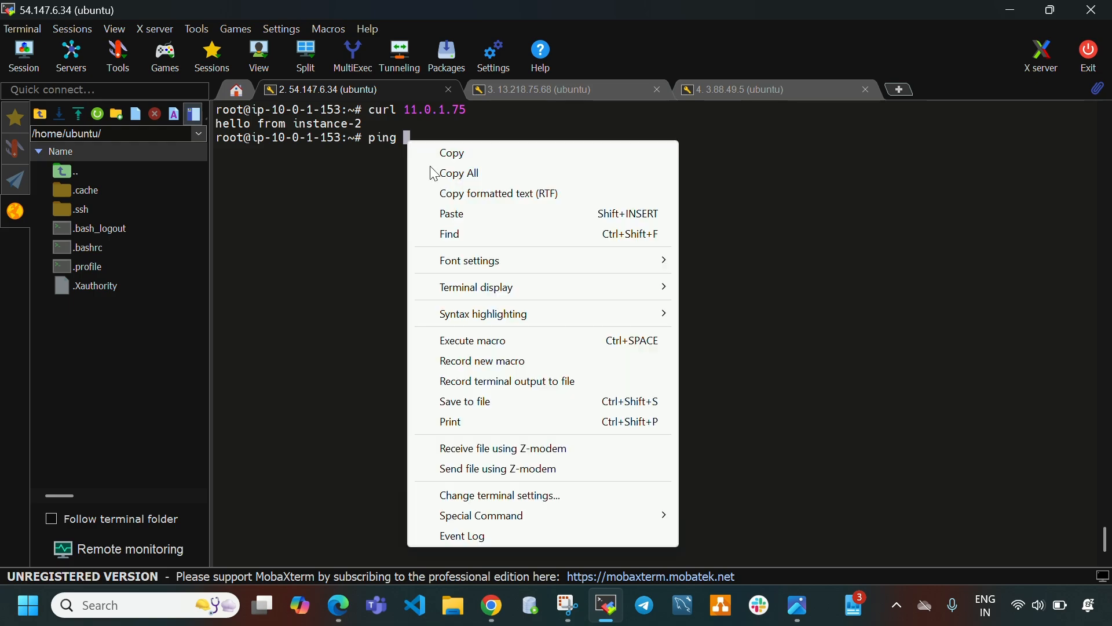
click(464, 216)
key(Return)
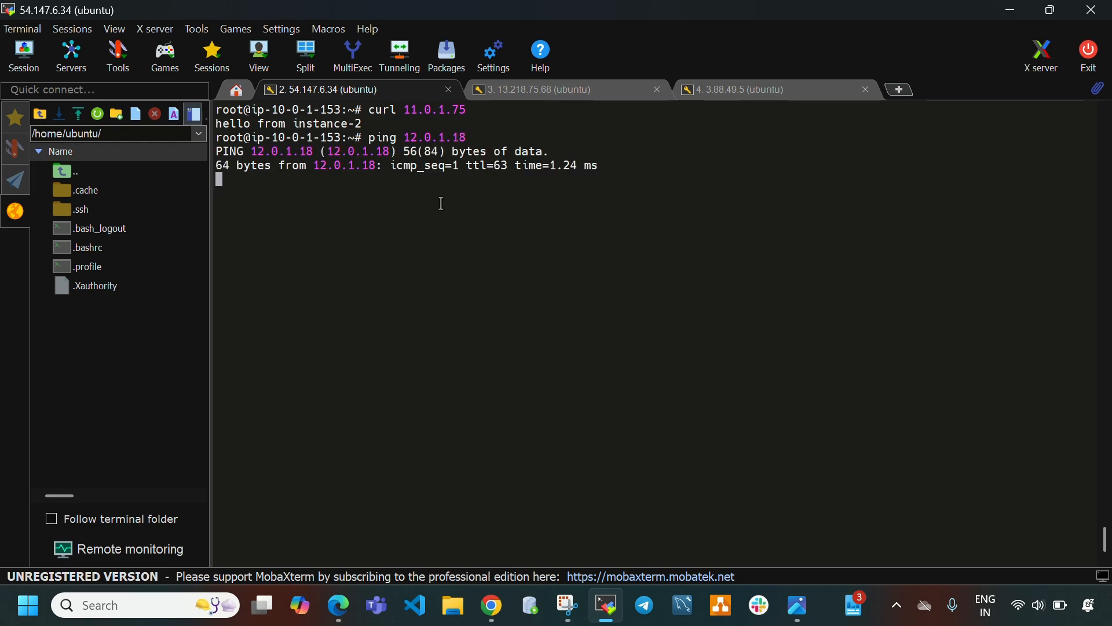
Stop the running ping and curl 12.0.1.18 from the vpc1 instance session.
key(ctrl+c)
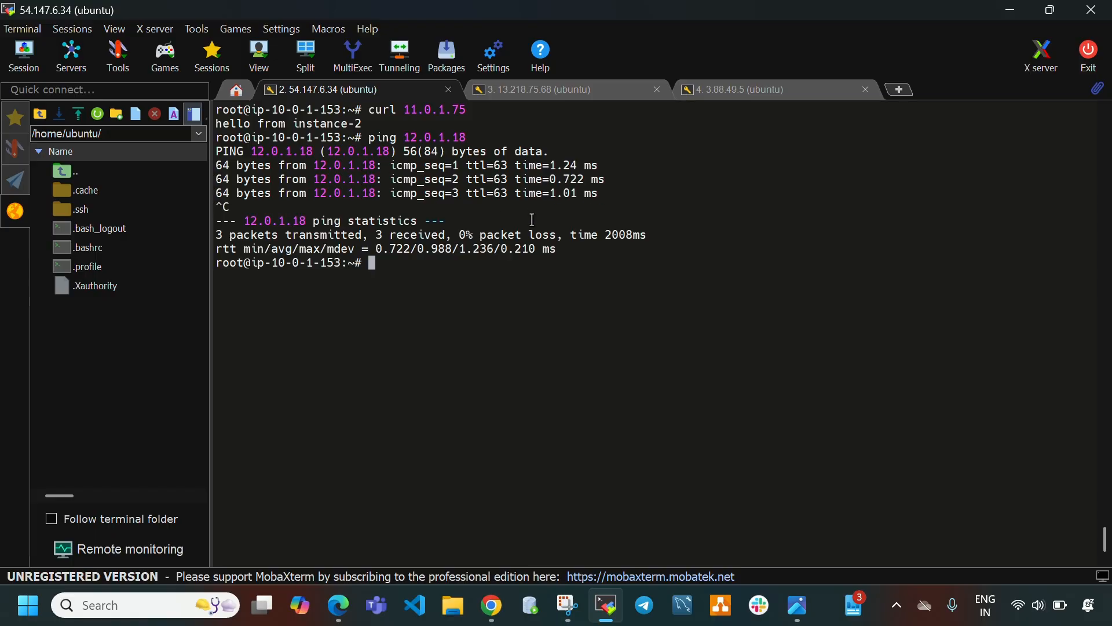
text(curl)
right_click(432, 279)
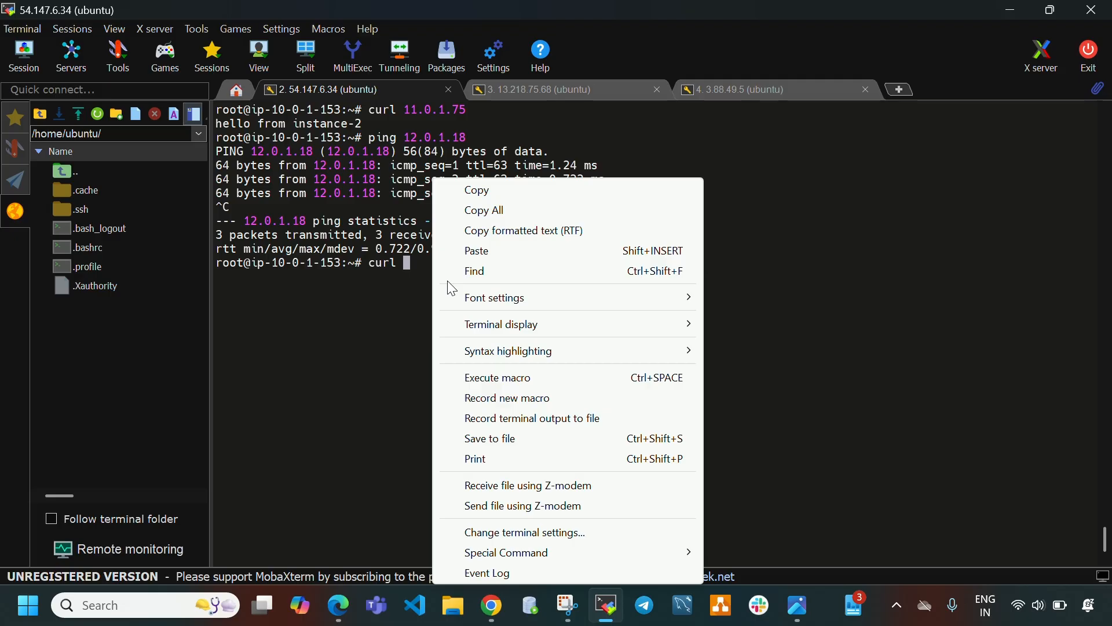
click(503, 252)
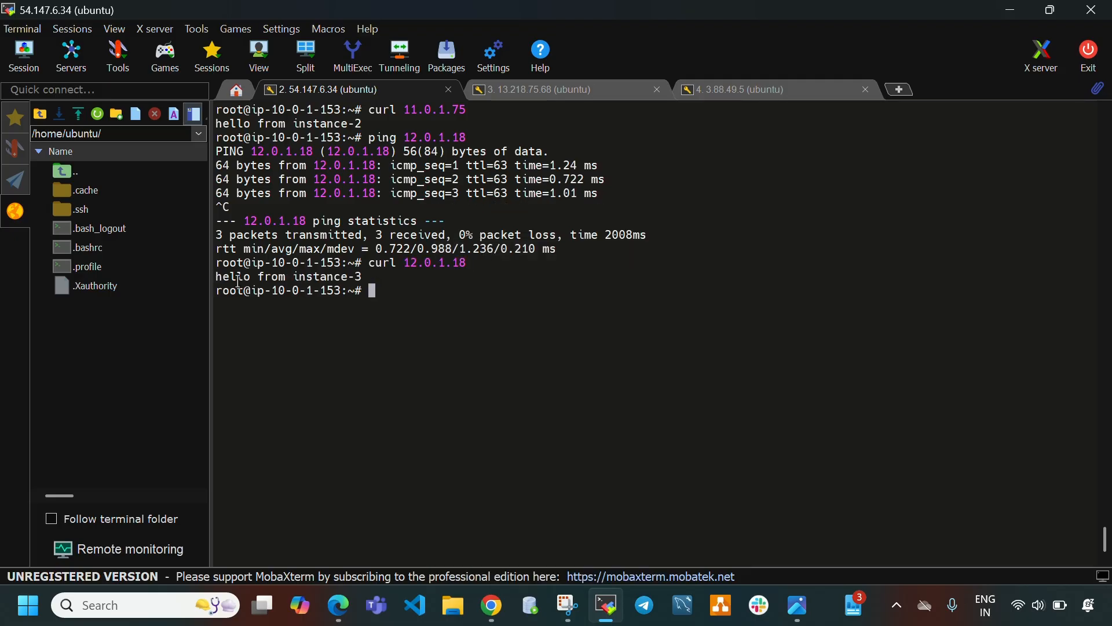
drag(216, 277, 362, 277)
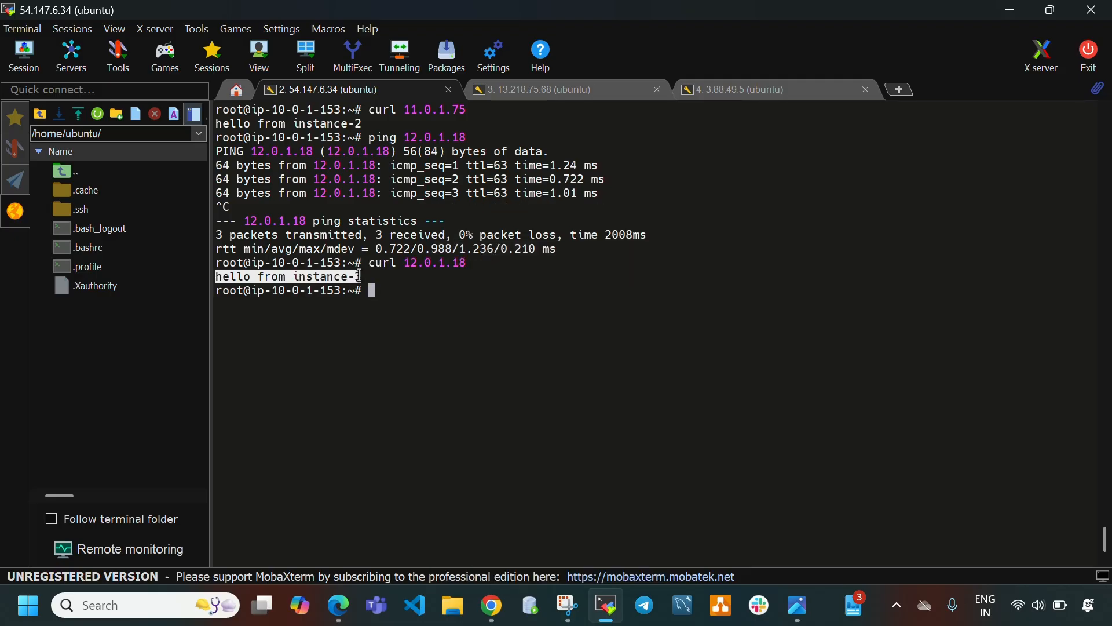
Select the vpc1-instance in the instances list and copy its private IPv4 address.
click(574, 99)
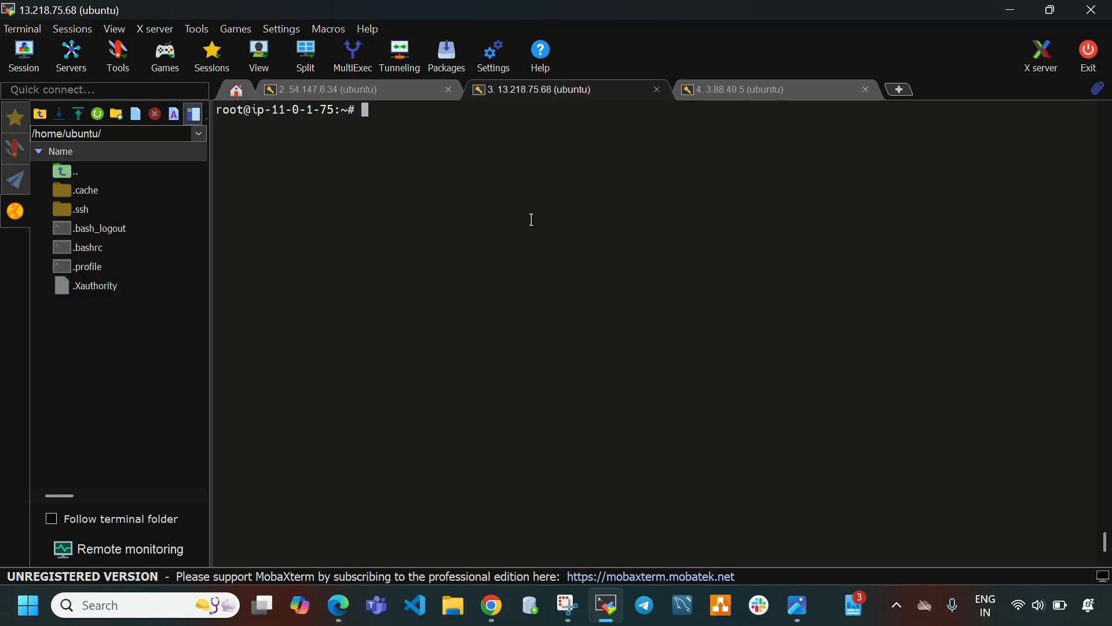
click(607, 605)
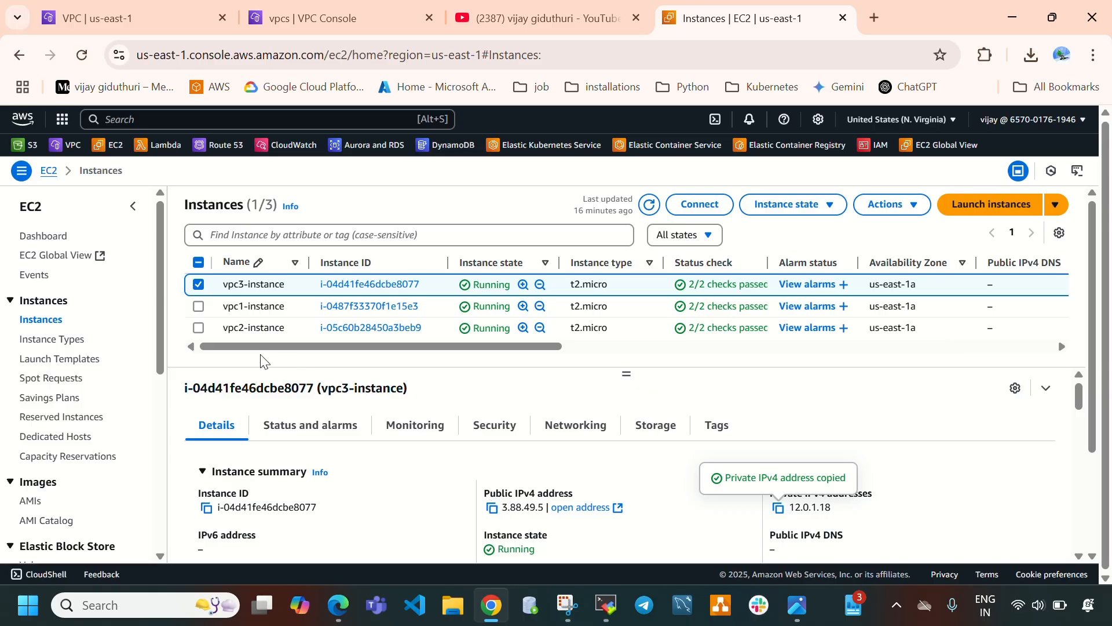
click(198, 284)
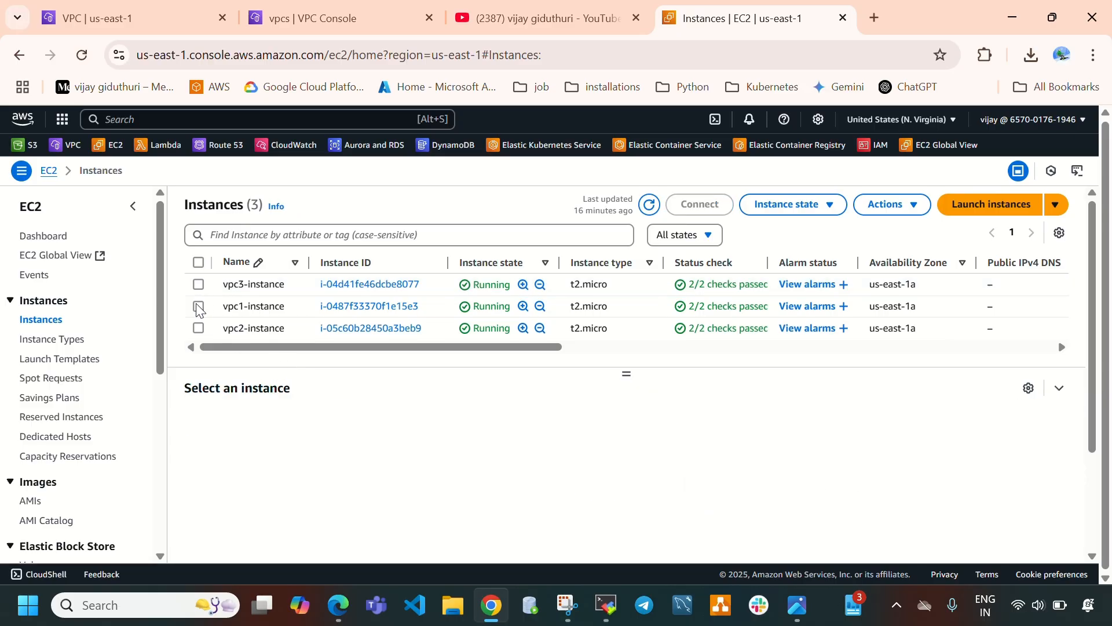
click(198, 313)
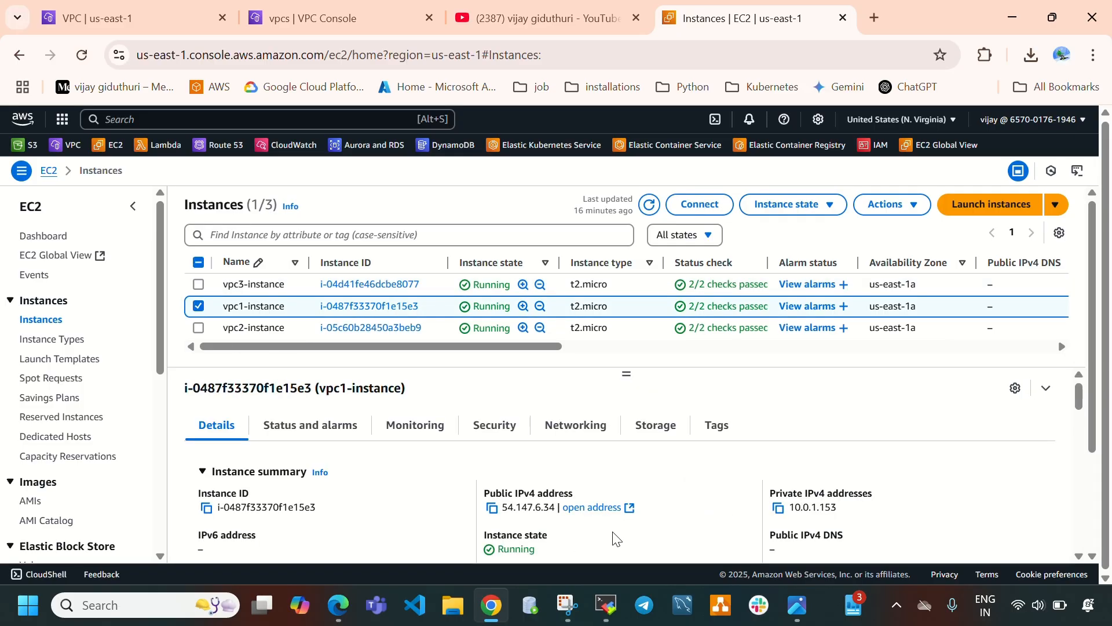
click(777, 509)
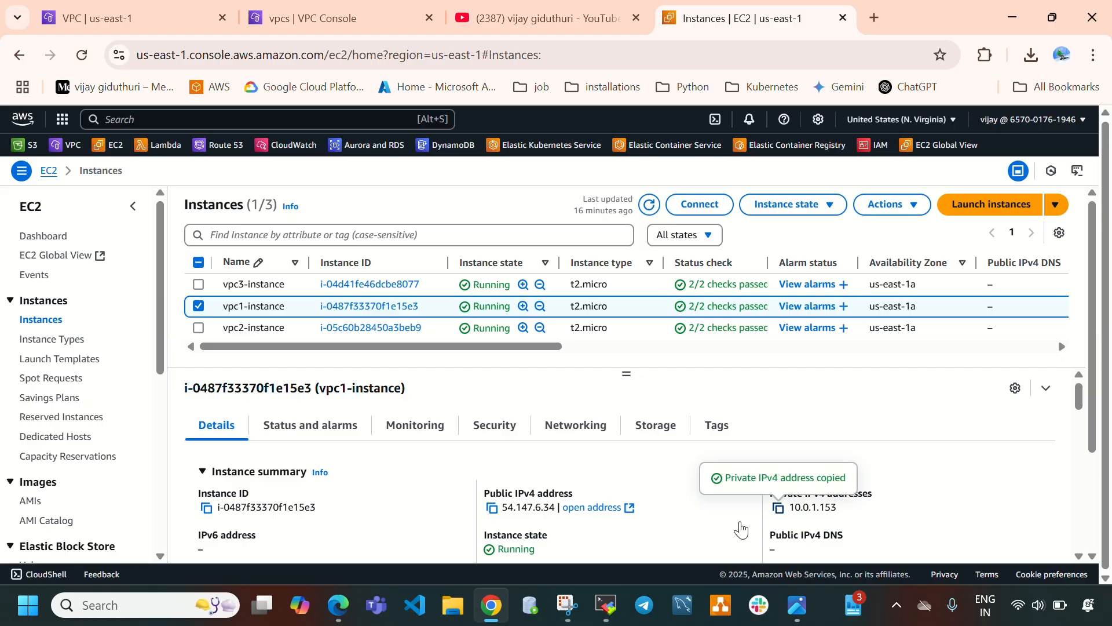
Curl 10.0.1.153 from the vpc2 instance session.
click(607, 605)
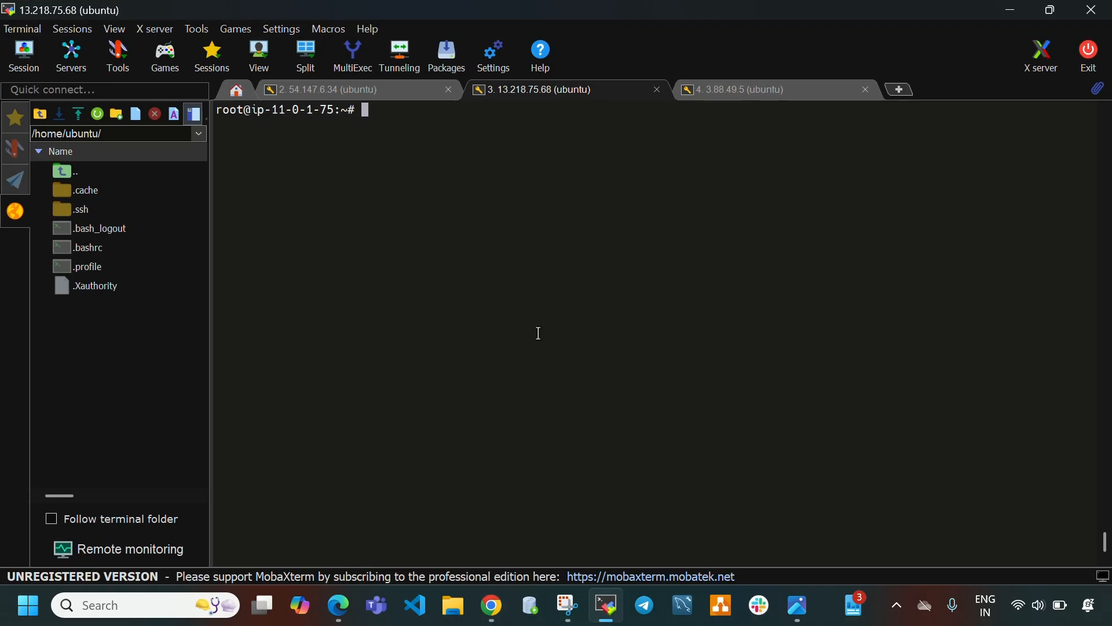
text(curl)
right_click(521, 304)
click(567, 252)
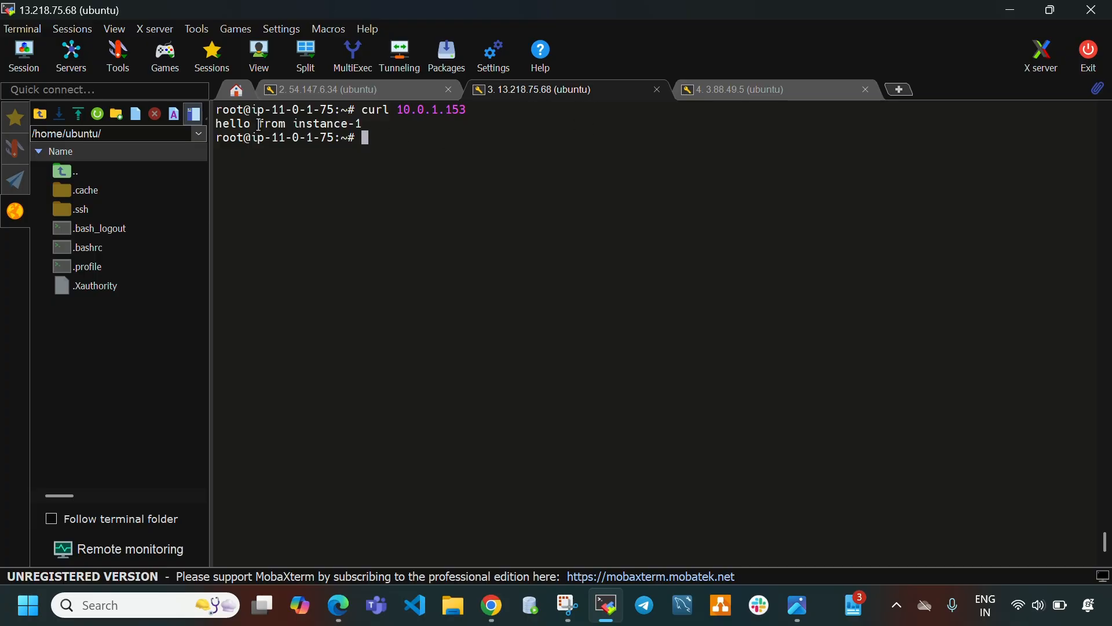
drag(248, 122, 348, 123)
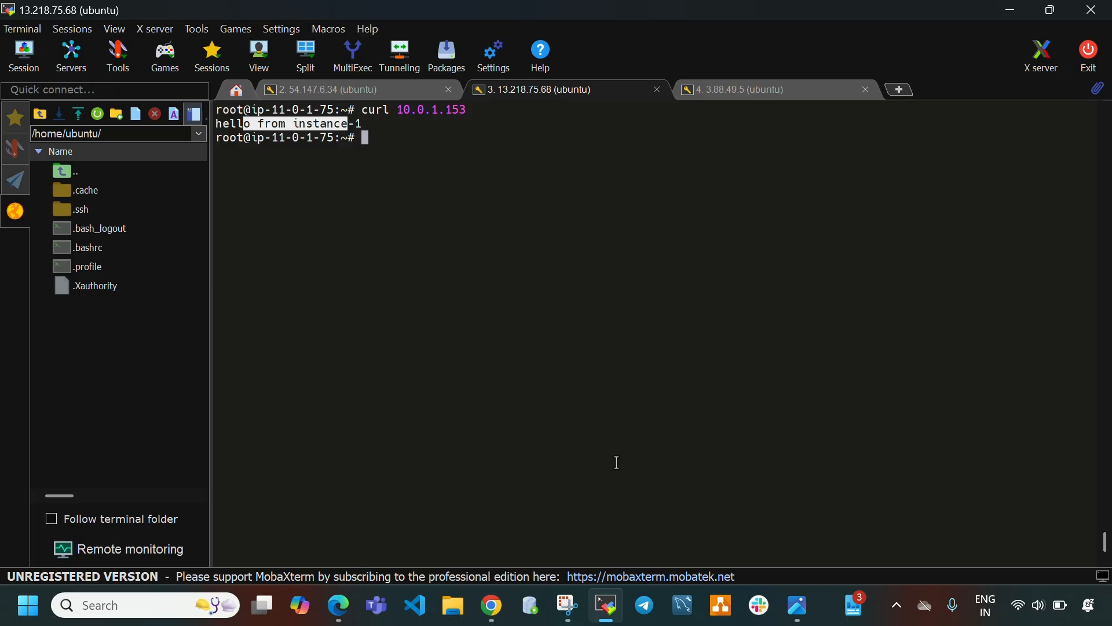
Select the vpc3-instance in the instances list and copy its private IPv4 address.
click(608, 604)
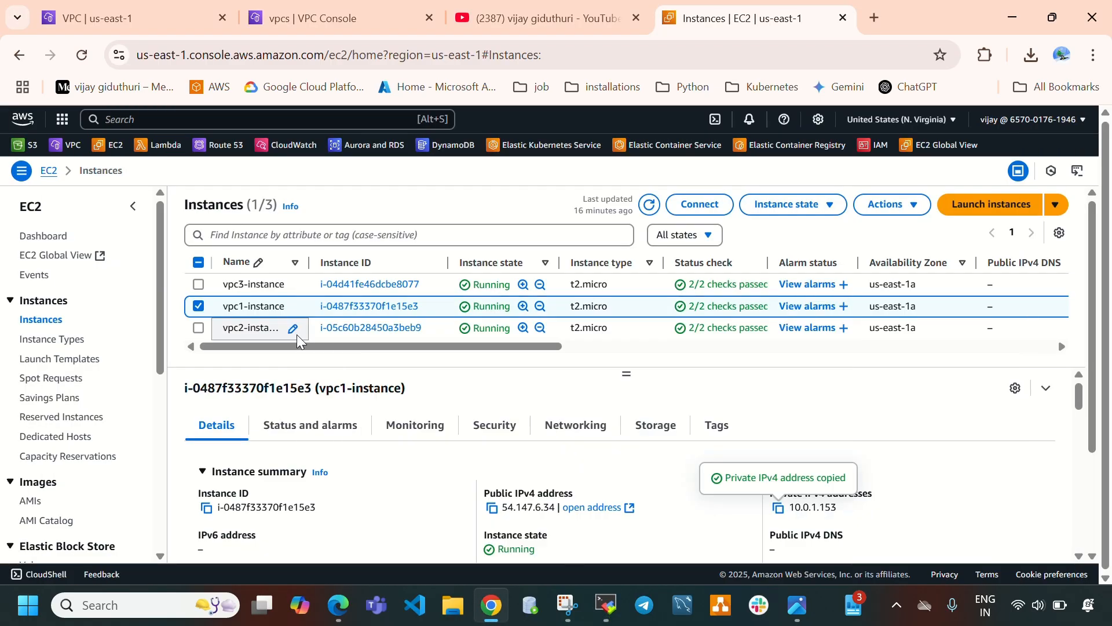
click(199, 306)
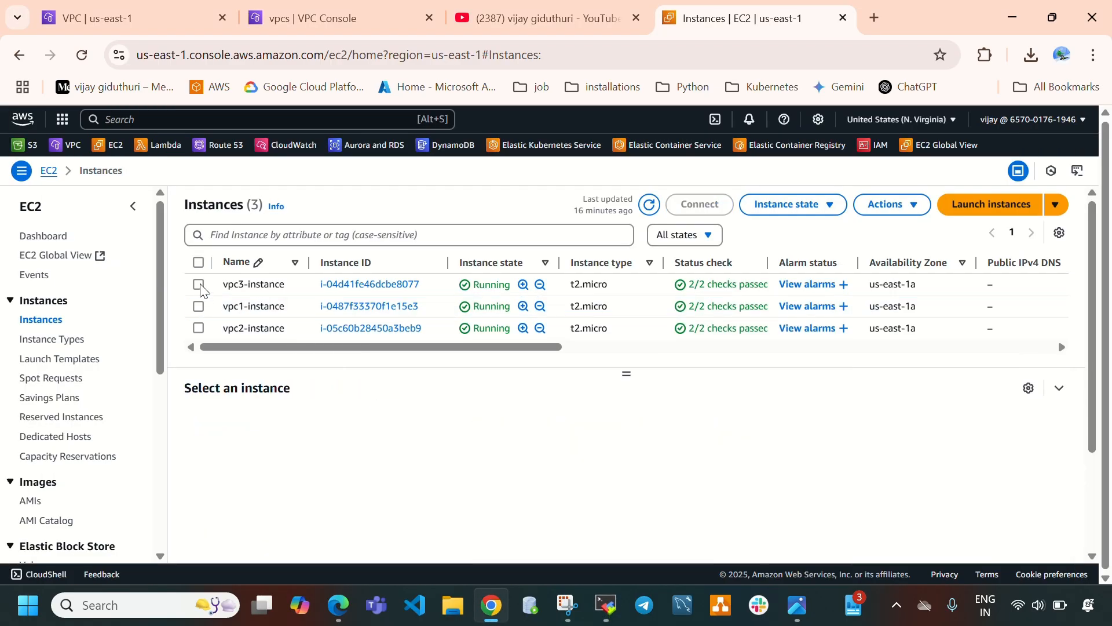
click(199, 284)
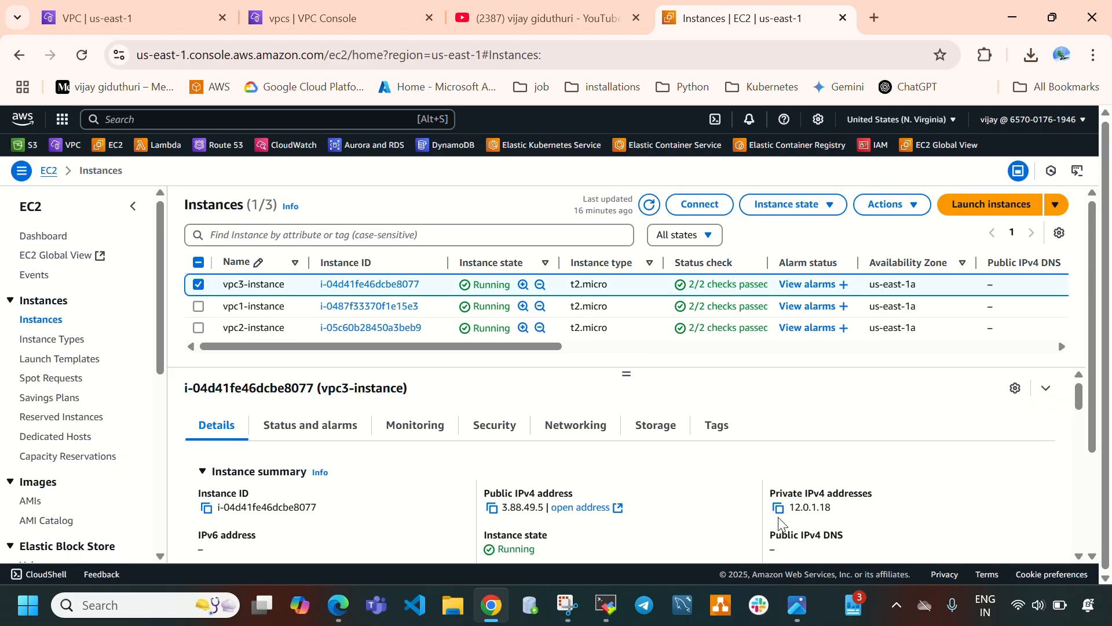
click(781, 515)
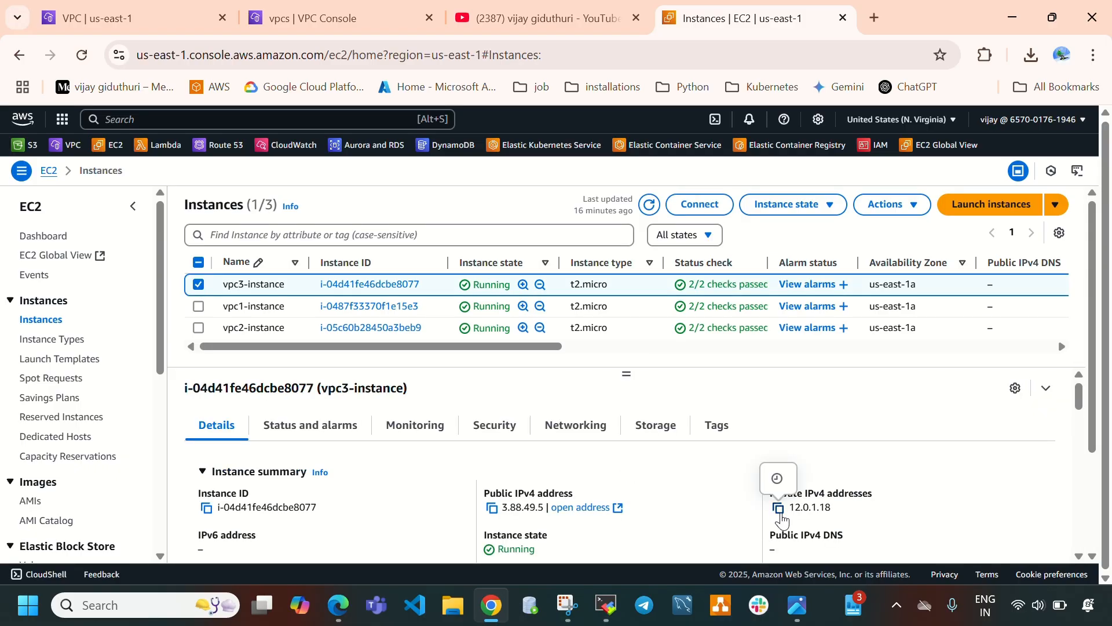
Curl 12.0.1.18 from the vpc2 instance session.
click(605, 603)
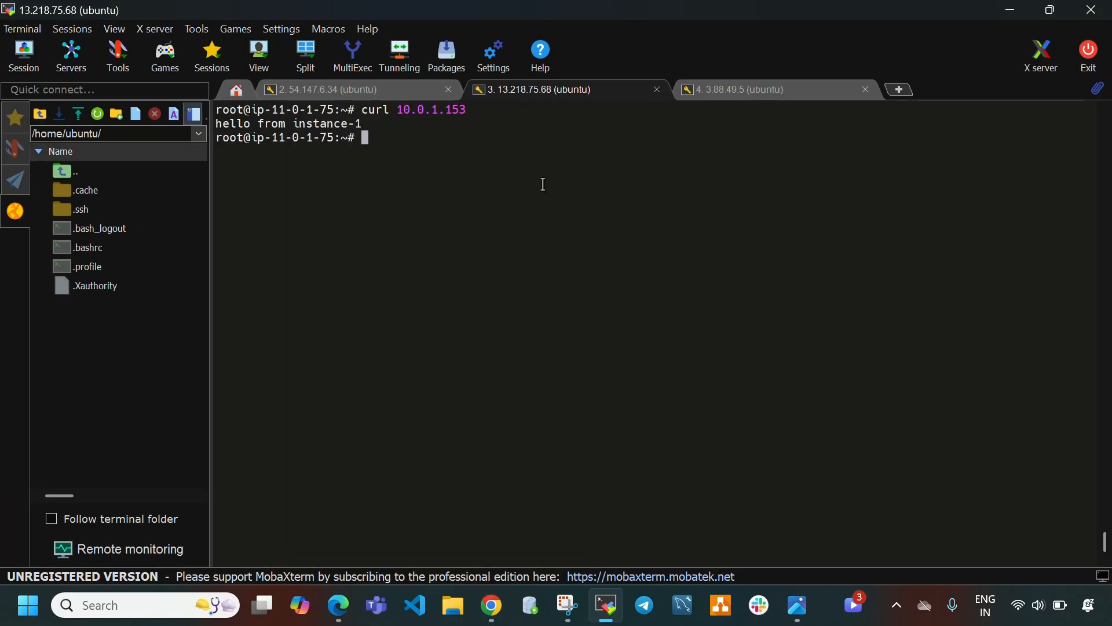
text(cur)
key(BackSpace)
key(BackSpace)
key(BackSpace)
text(curl)
right_click(479, 160)
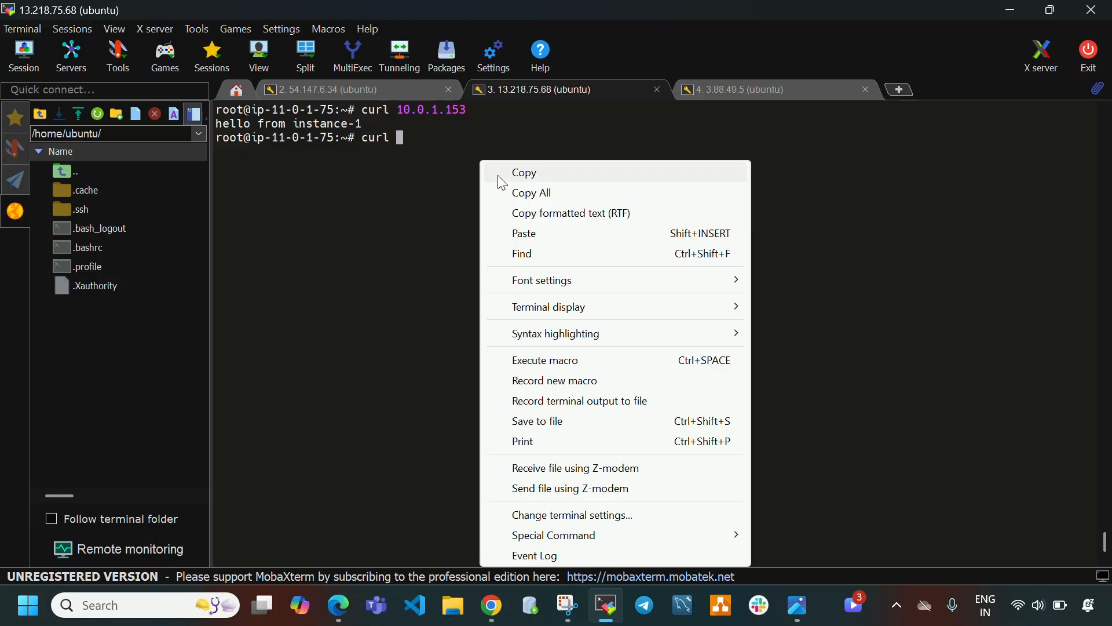
click(528, 235)
key(Return)
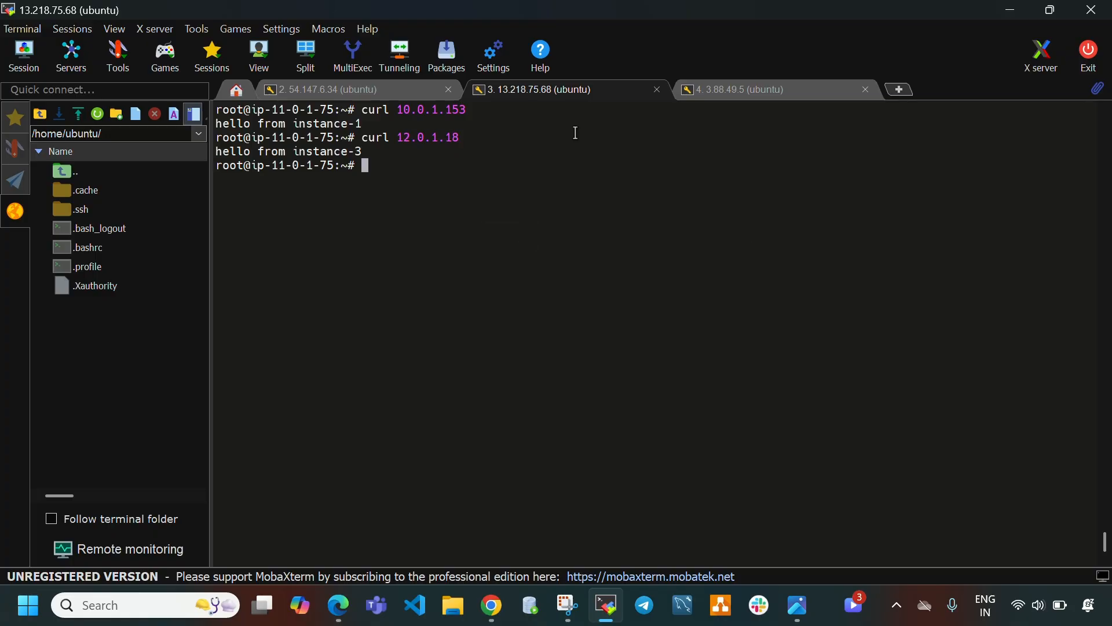
Select the vpc1-instance again and copy its private IPv4 address.
click(764, 92)
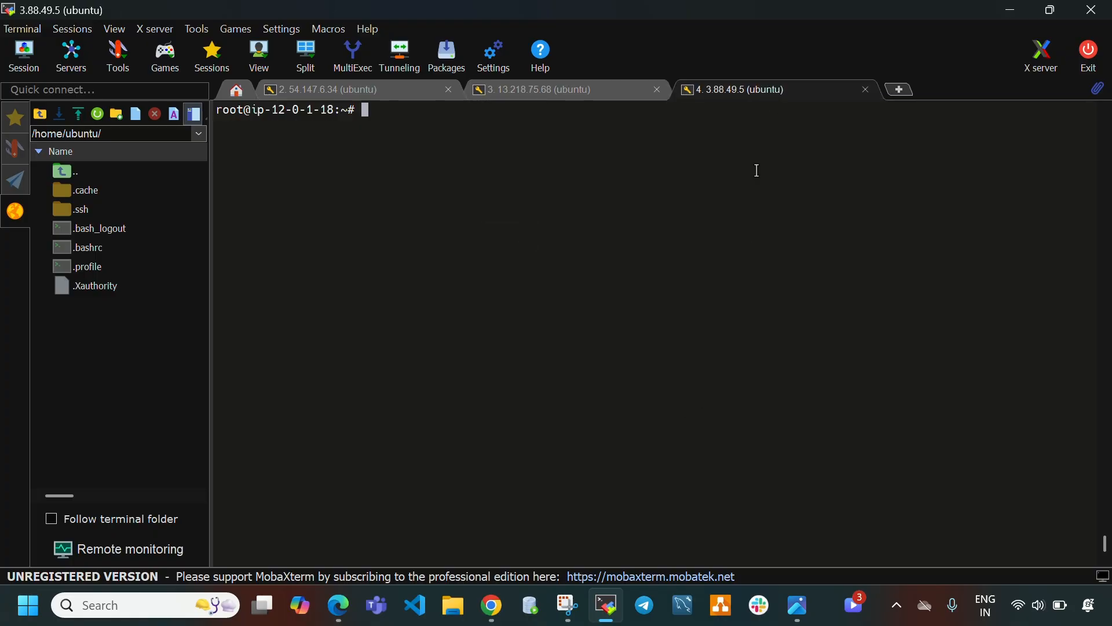
click(606, 605)
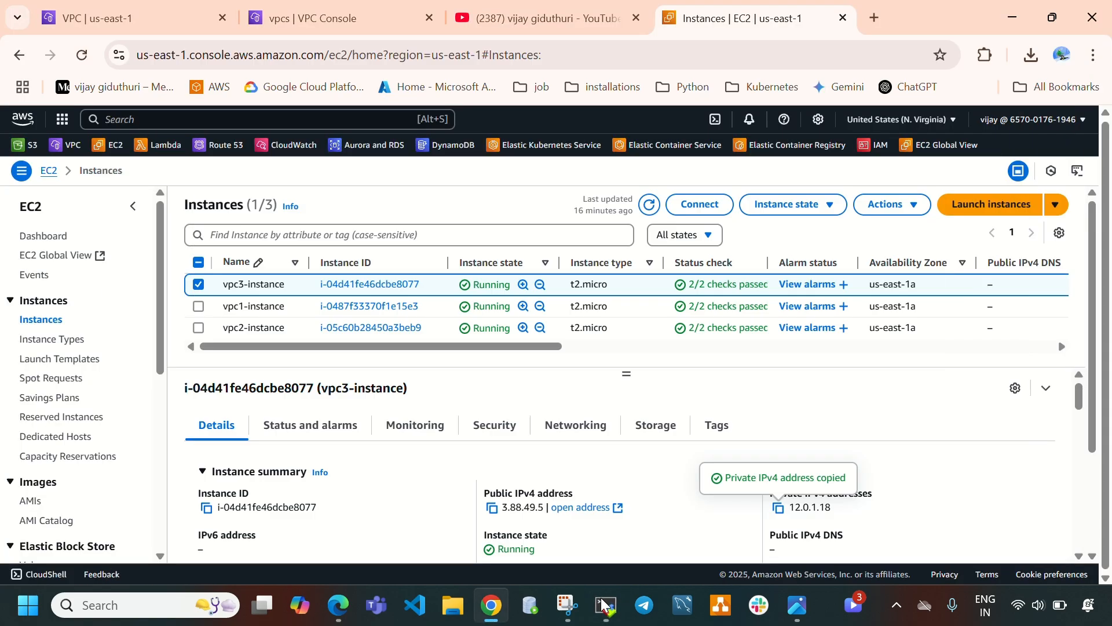
click(198, 285)
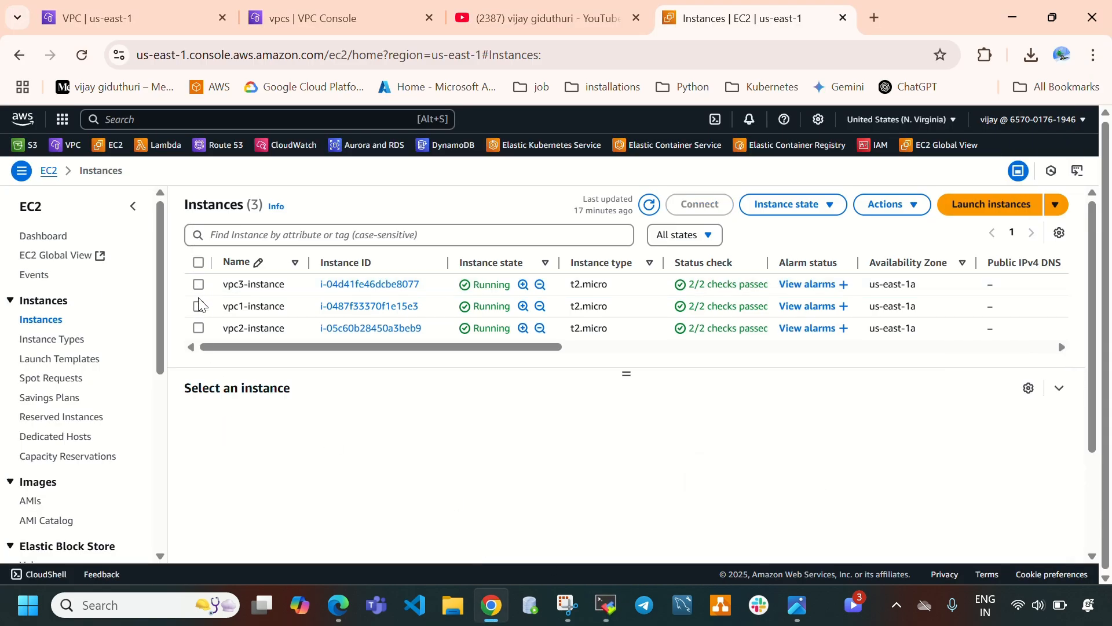
click(202, 312)
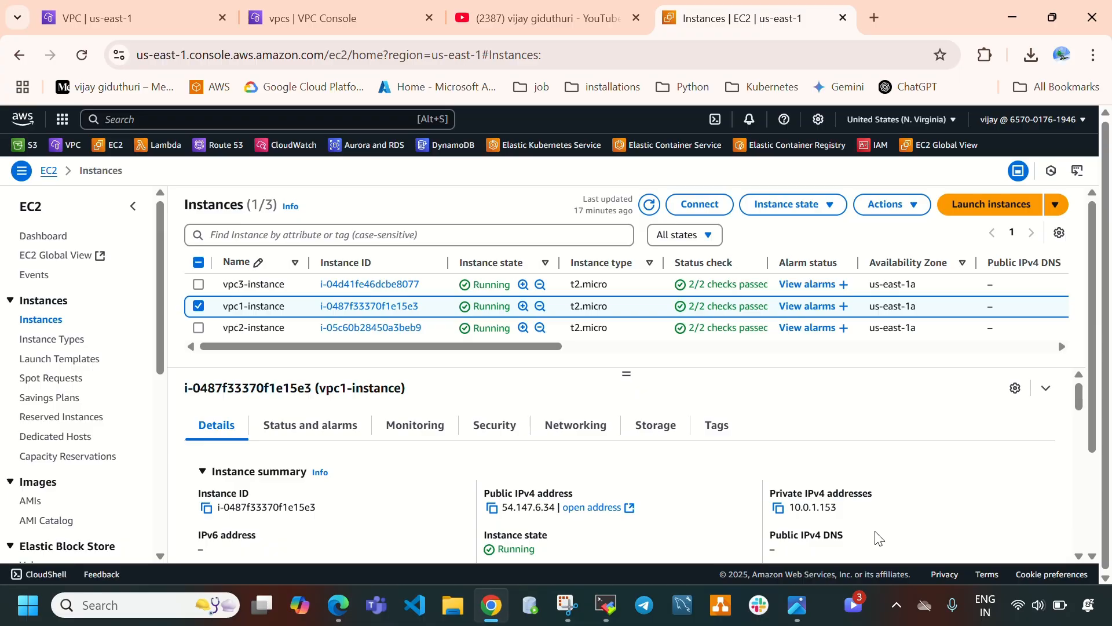
click(780, 508)
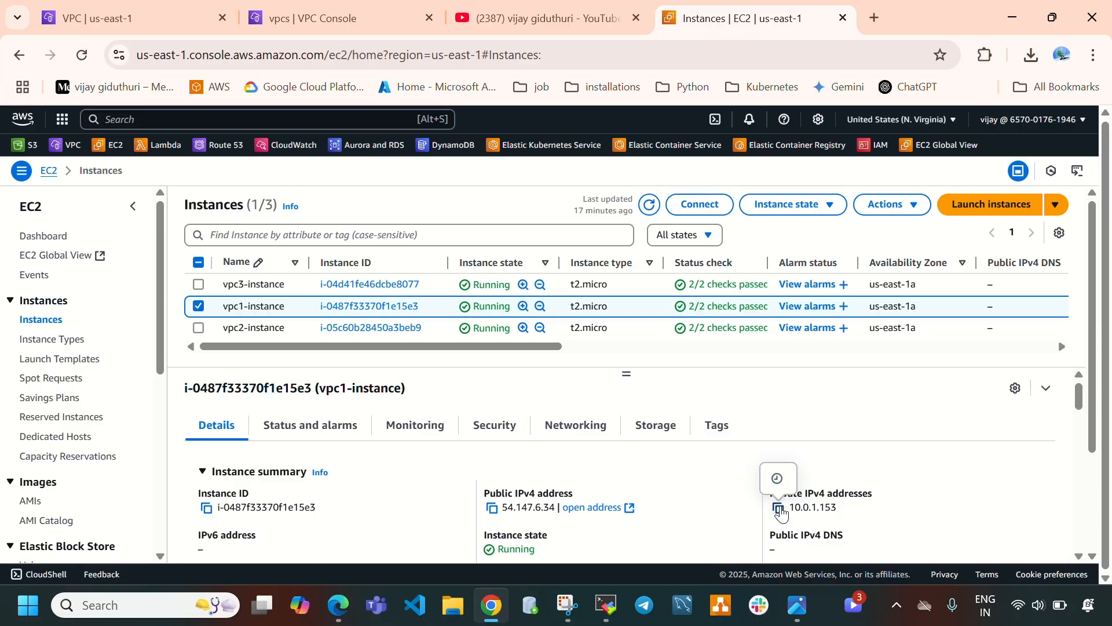
click(779, 509)
Curl 10.0.1.153 from the vpc3 instance session.
click(606, 605)
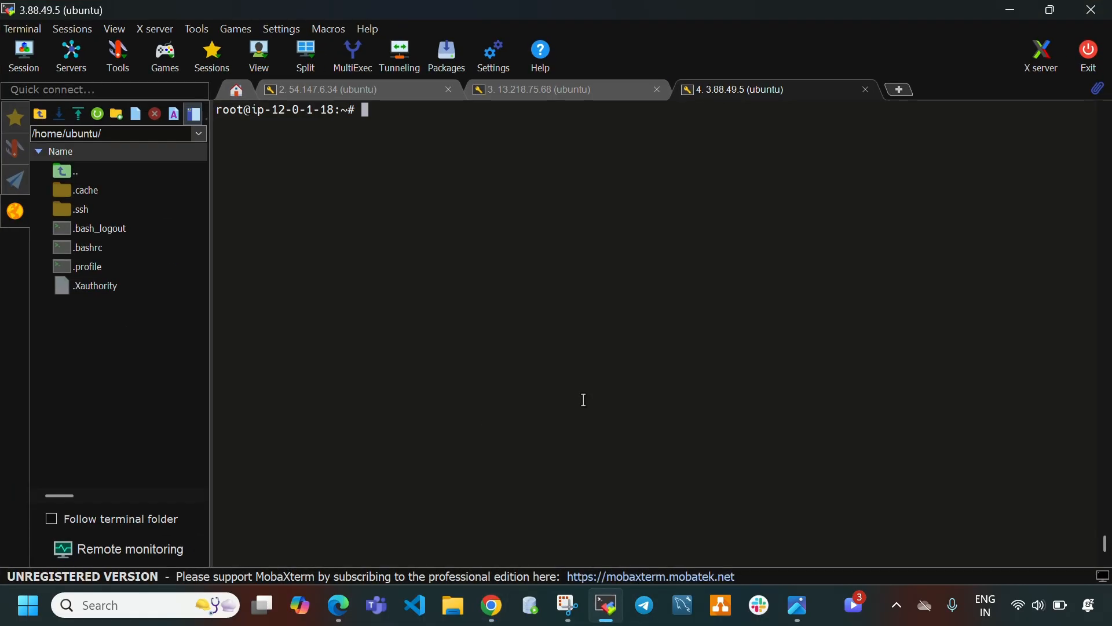
text(curl)
right_click(569, 383)
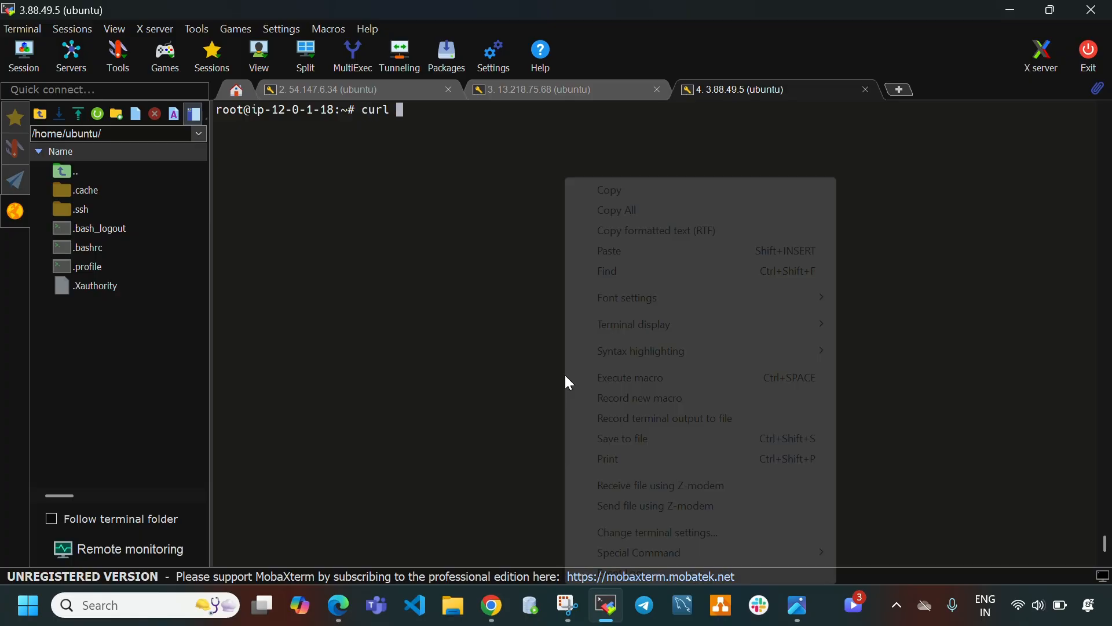
click(610, 250)
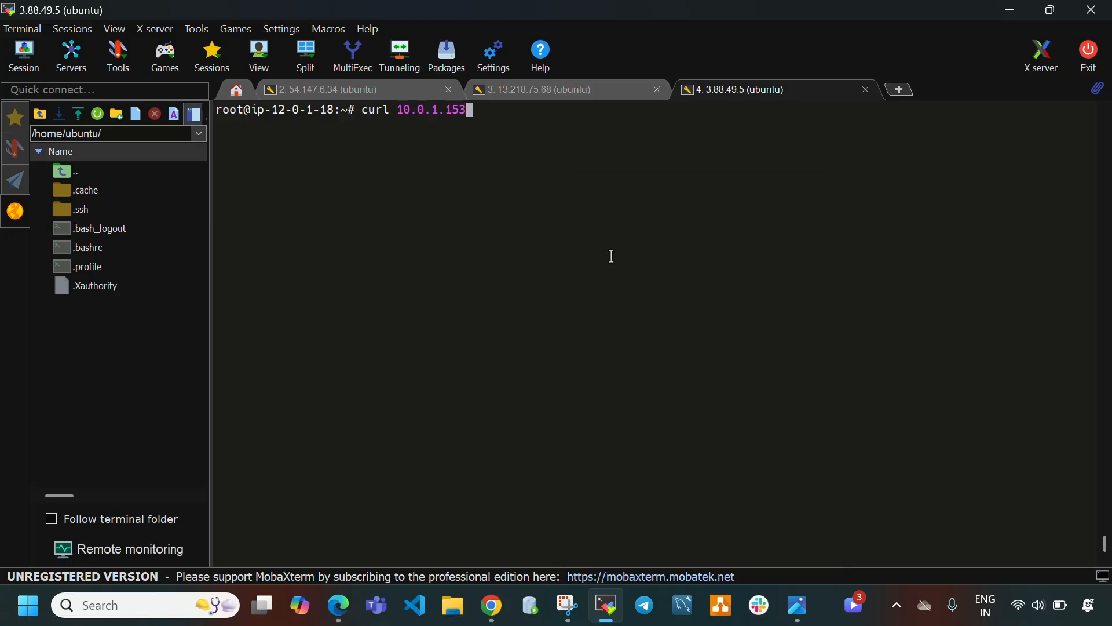
key(Return)
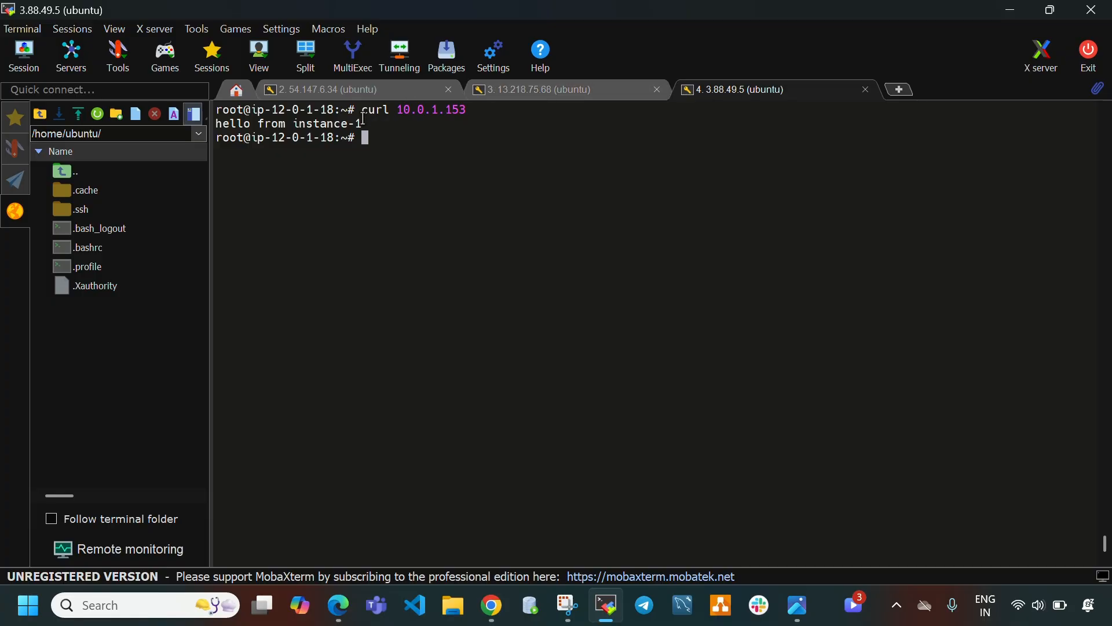
Select the vpc2-instance in the instances list and copy its private IPv4 address.
click(606, 604)
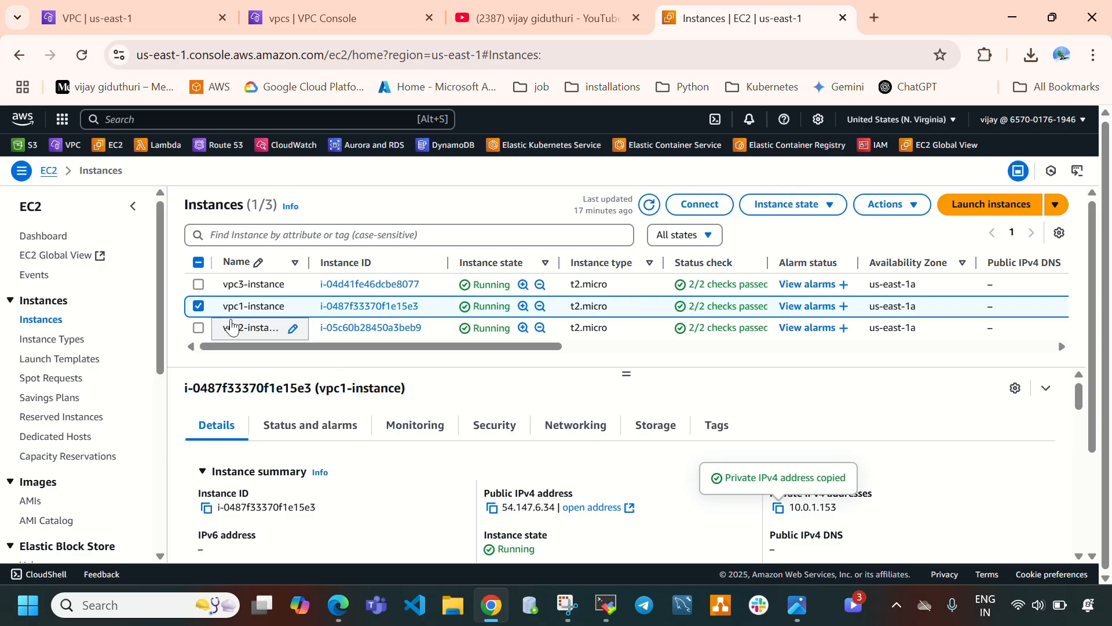
click(198, 306)
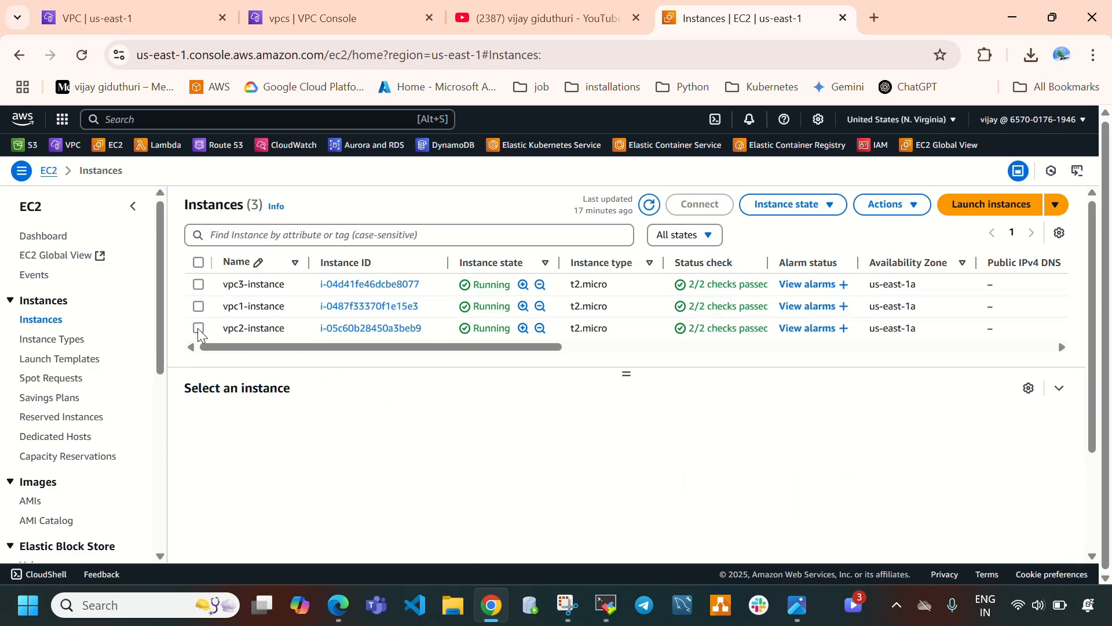
click(198, 328)
click(779, 508)
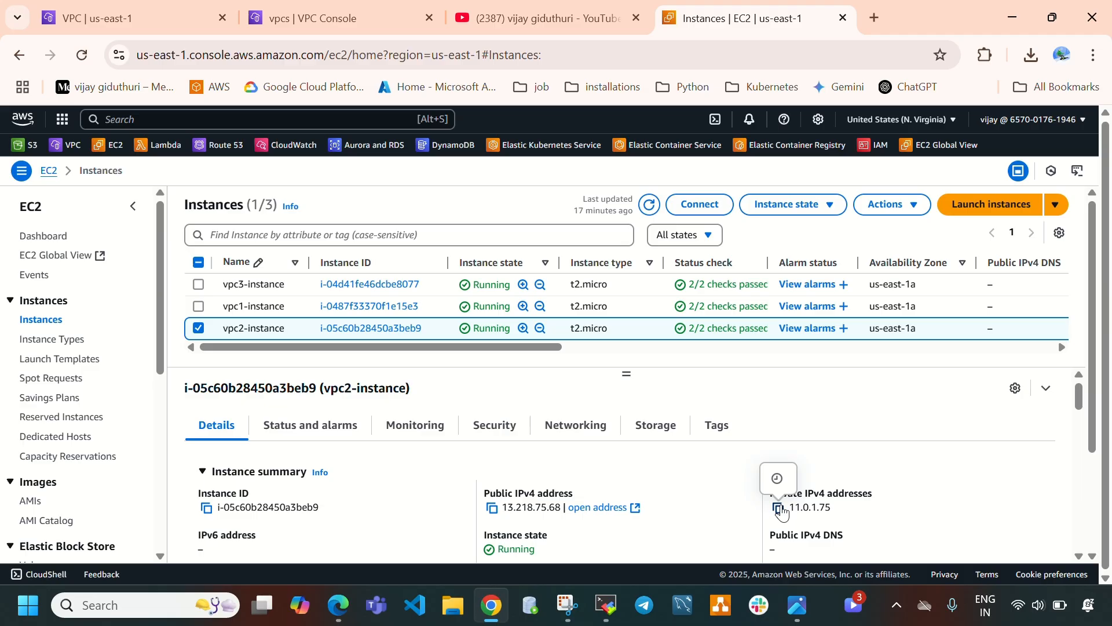
Curl 11.0.1.75 from the vpc3 instance session.
click(606, 605)
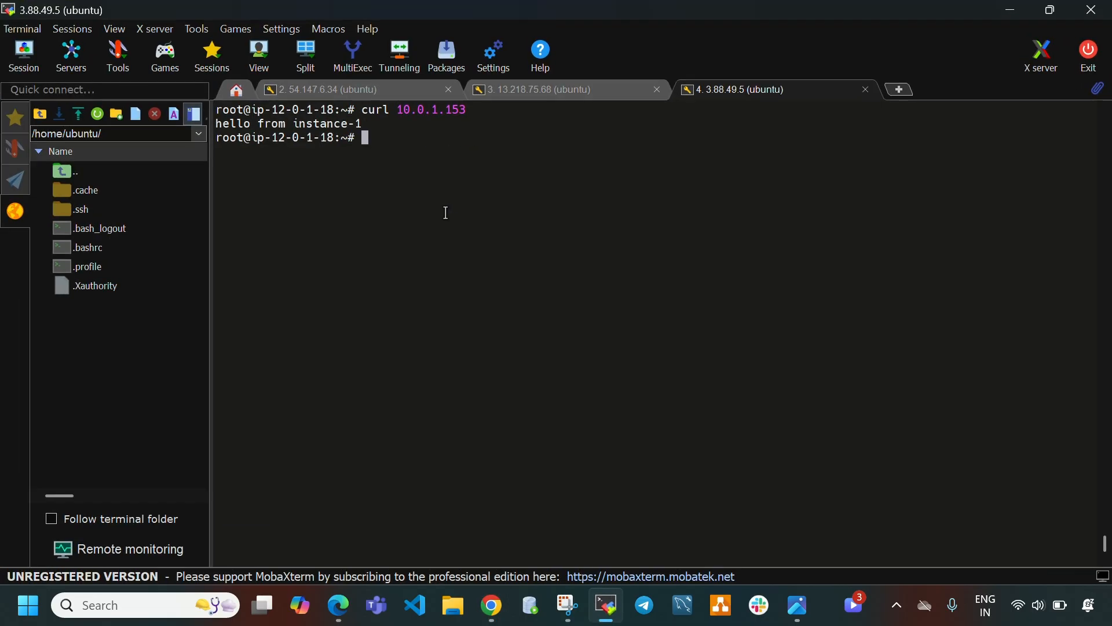
text(curl)
right_click(399, 143)
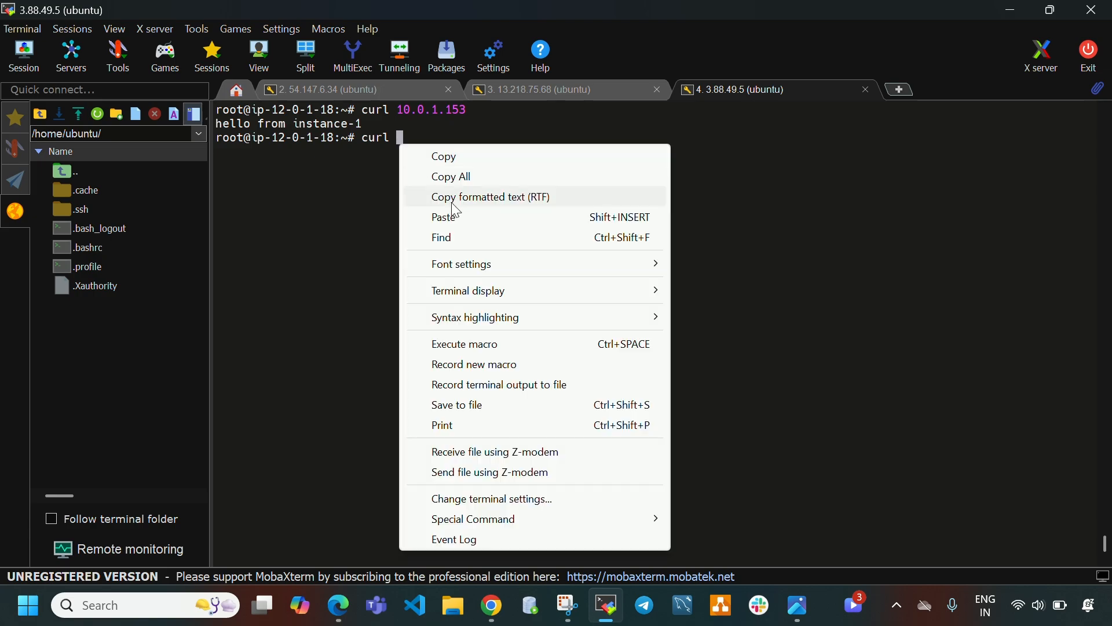
click(456, 218)
key(Return)
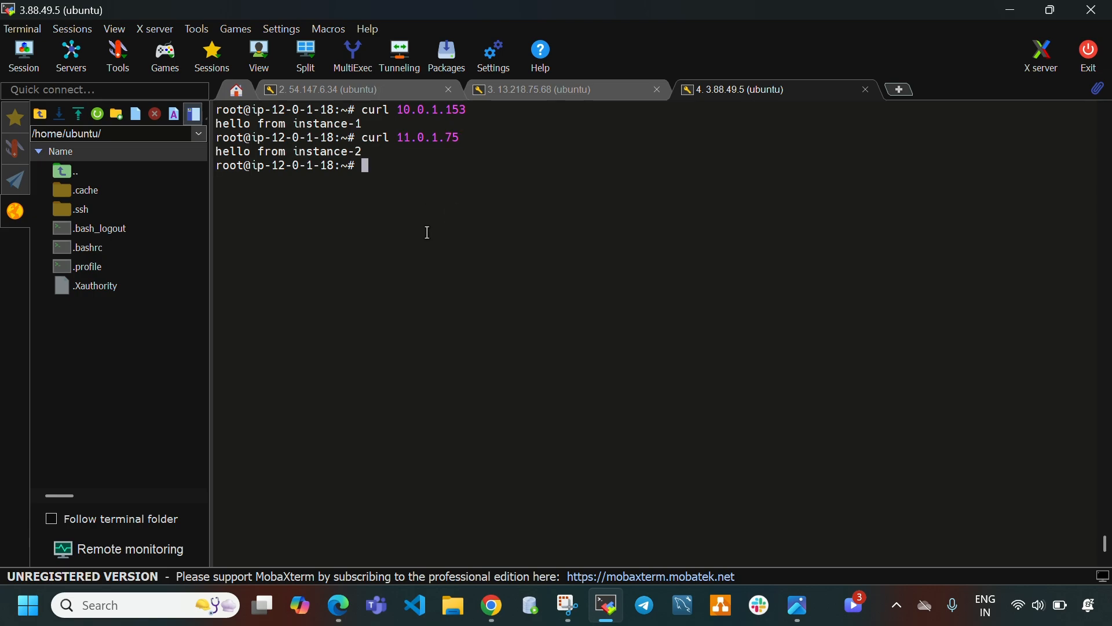
click(564, 93)
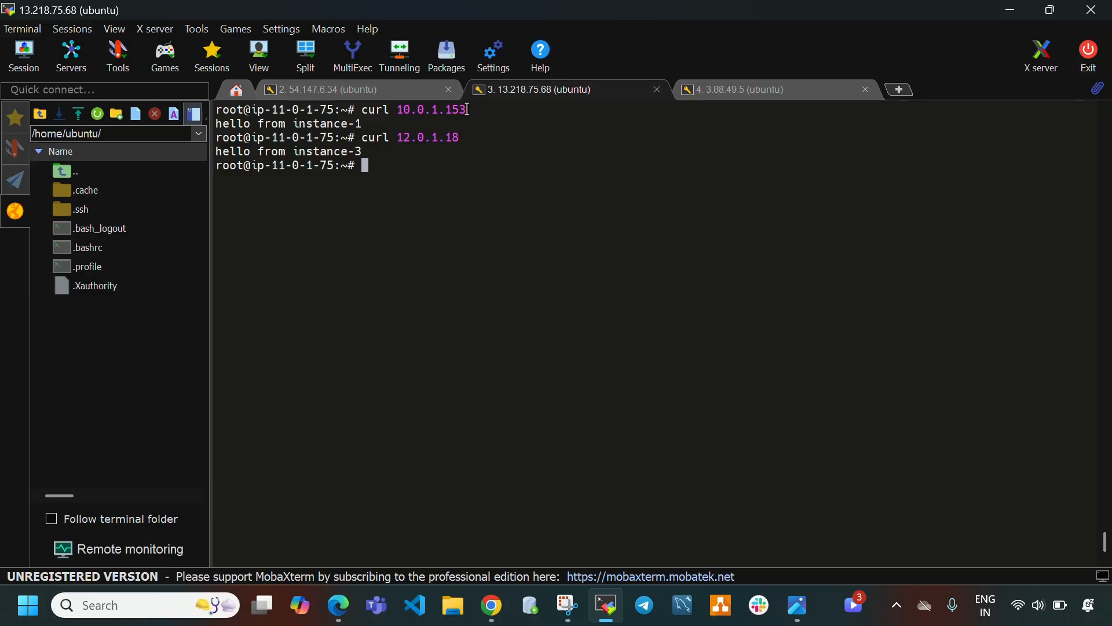
Switch between the open instance sessions to review their curl results.
click(398, 95)
click(571, 96)
click(742, 101)
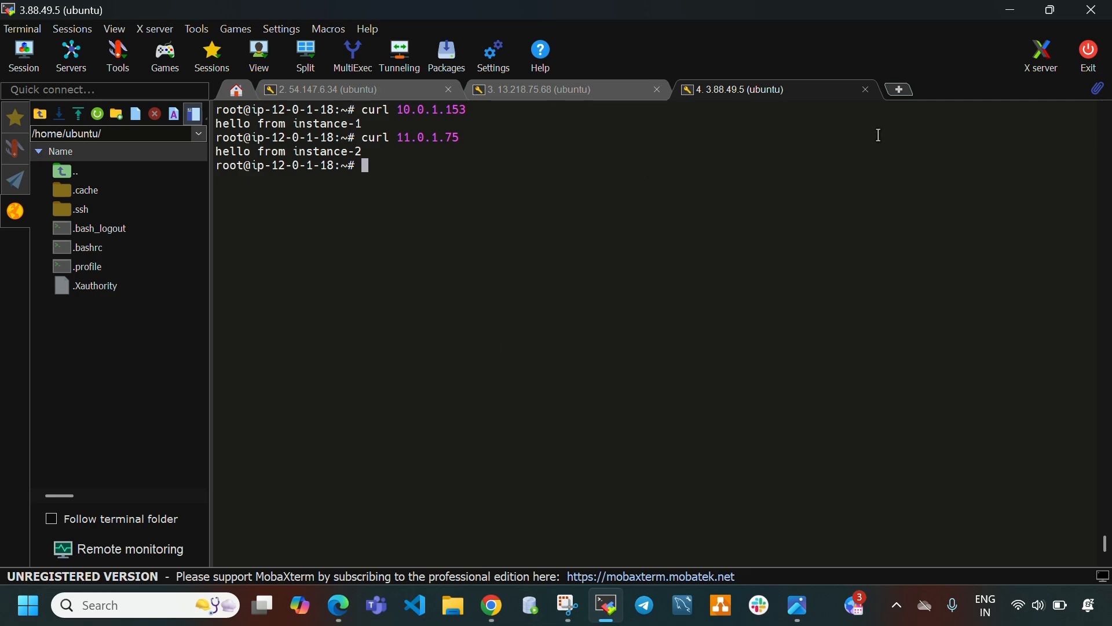
Close all three SSH session tabs, confirming each, and exit the terminal application.
click(448, 91)
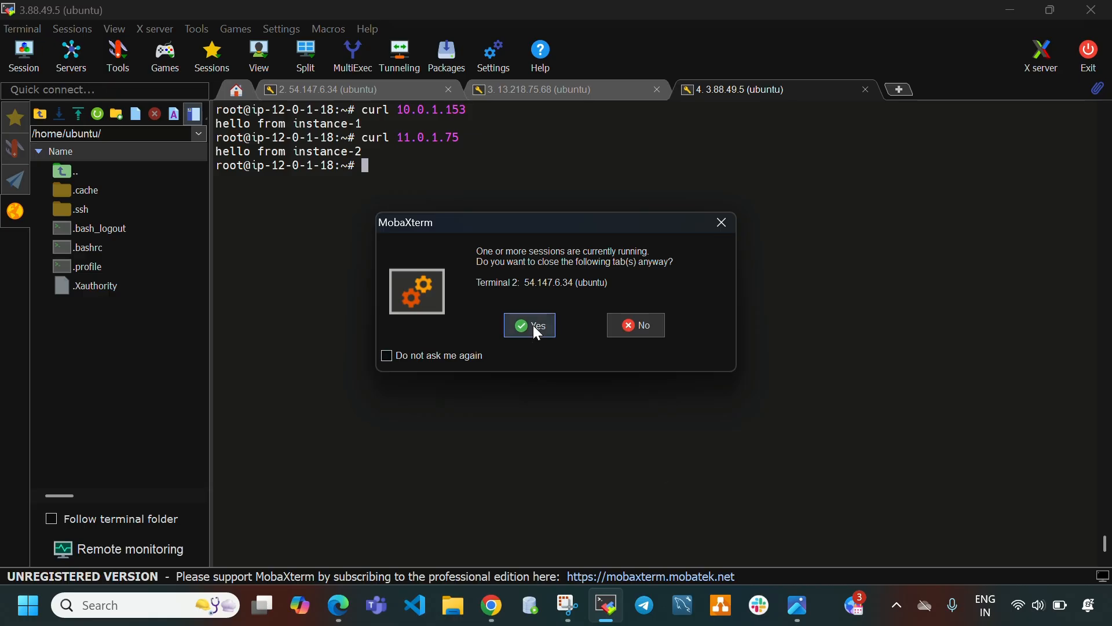
click(532, 325)
click(449, 90)
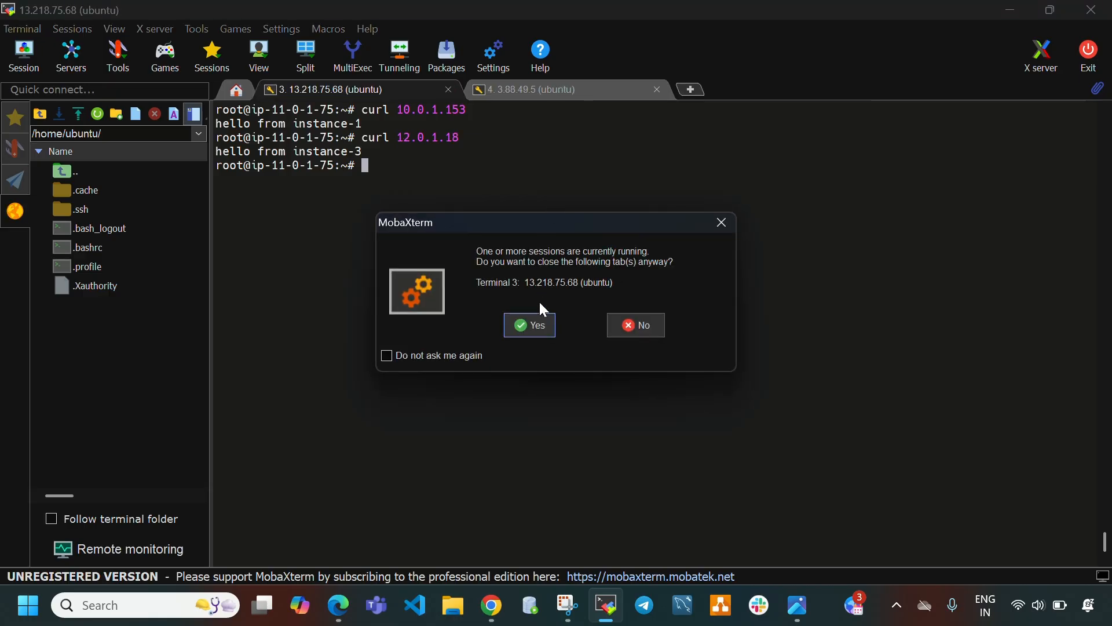
click(535, 334)
click(450, 89)
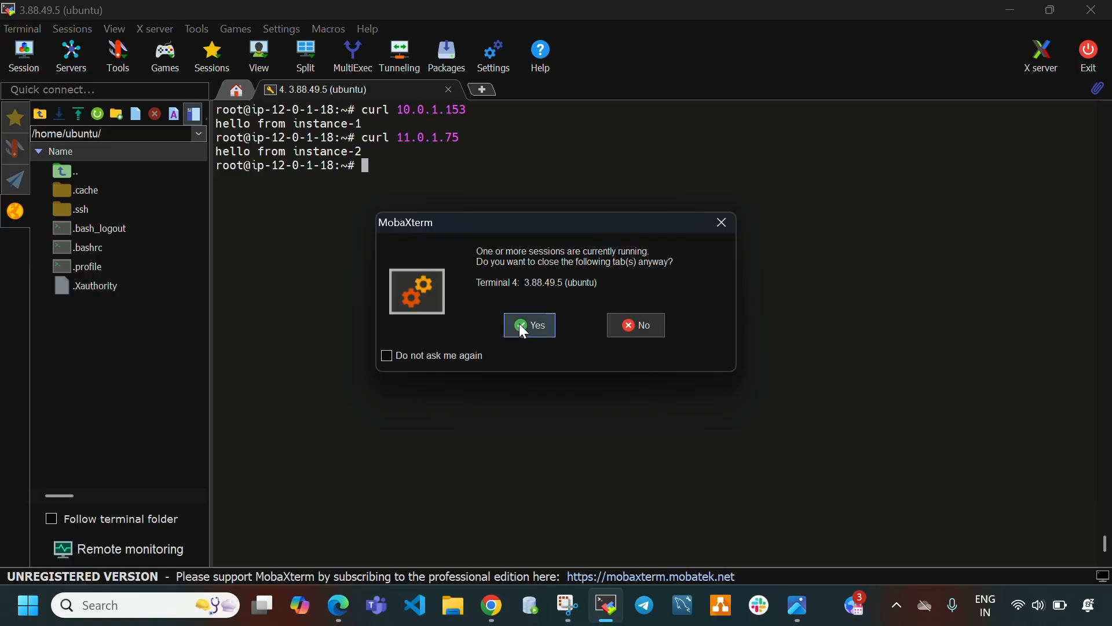
click(521, 325)
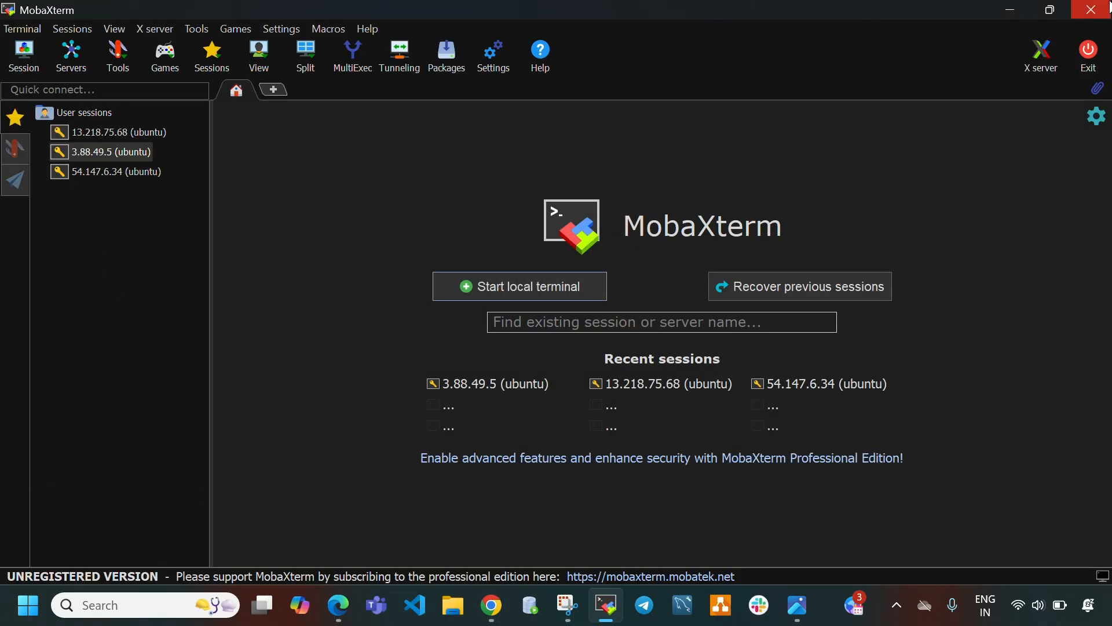
click(1092, 10)
Select all three instances (vpc1, vpc2, vpc3) and terminate them.
click(649, 204)
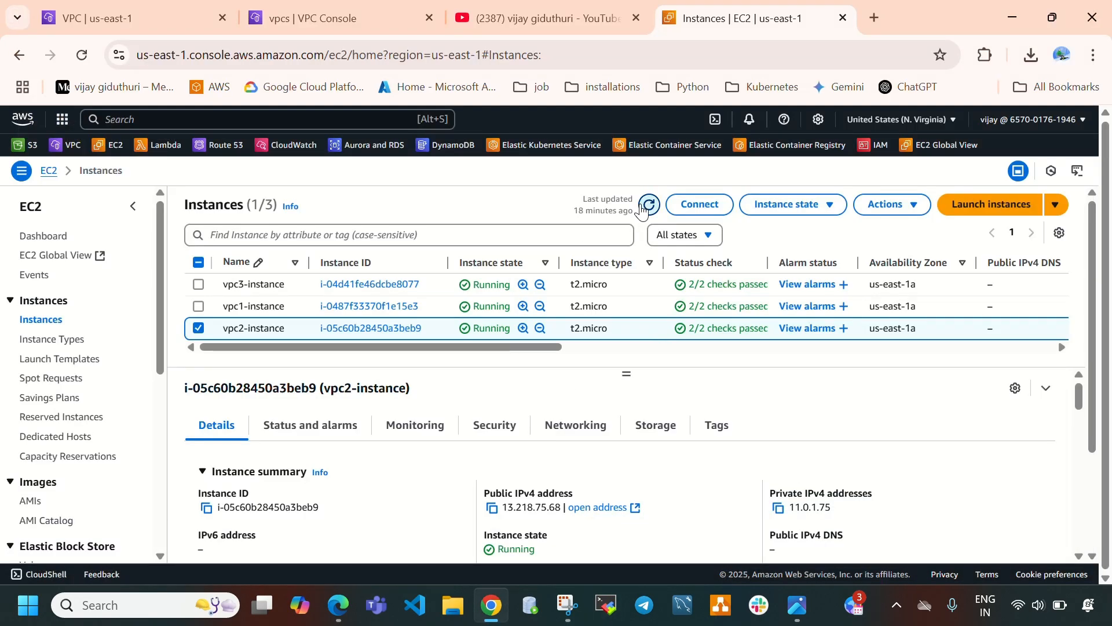
click(200, 263)
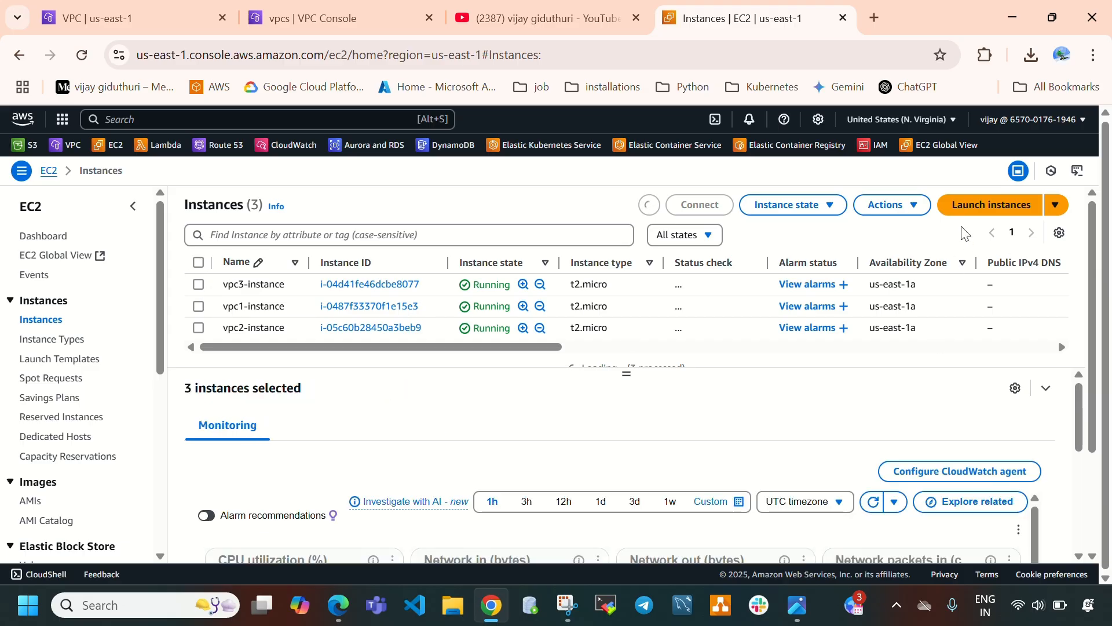
click(785, 200)
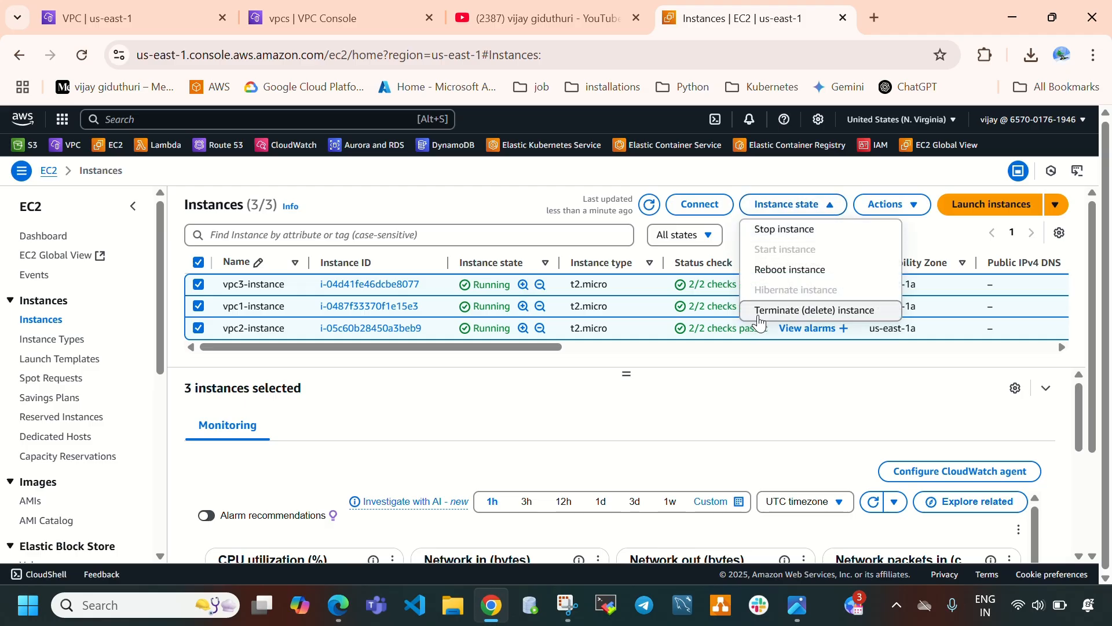
click(759, 313)
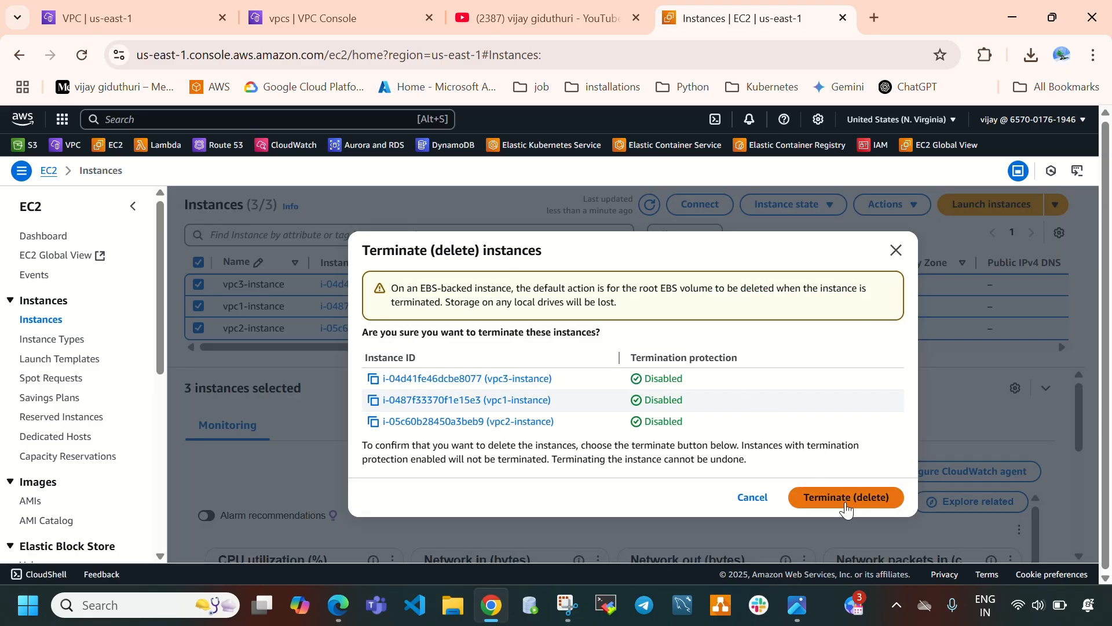
click(846, 504)
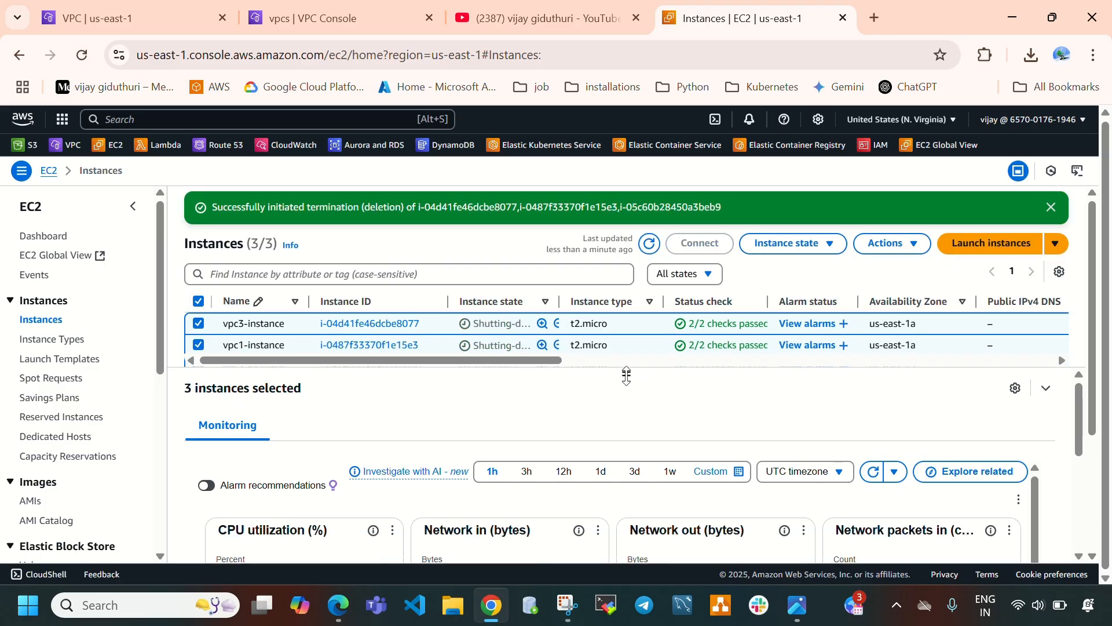
Refresh the instances list to check the instances' termination state.
drag(626, 375, 624, 431)
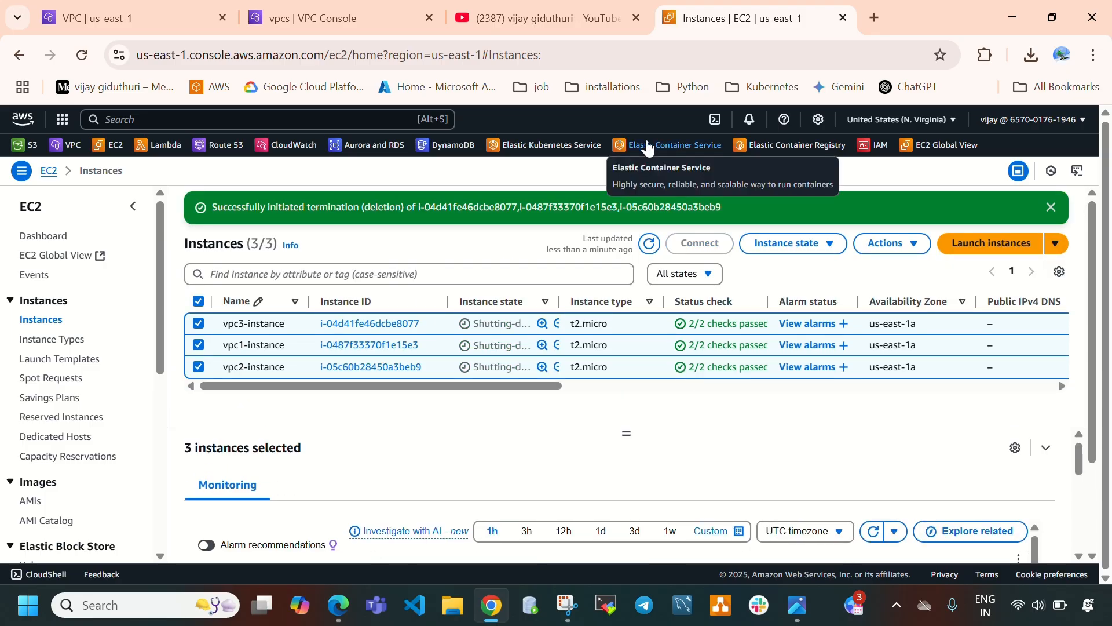
click(1051, 206)
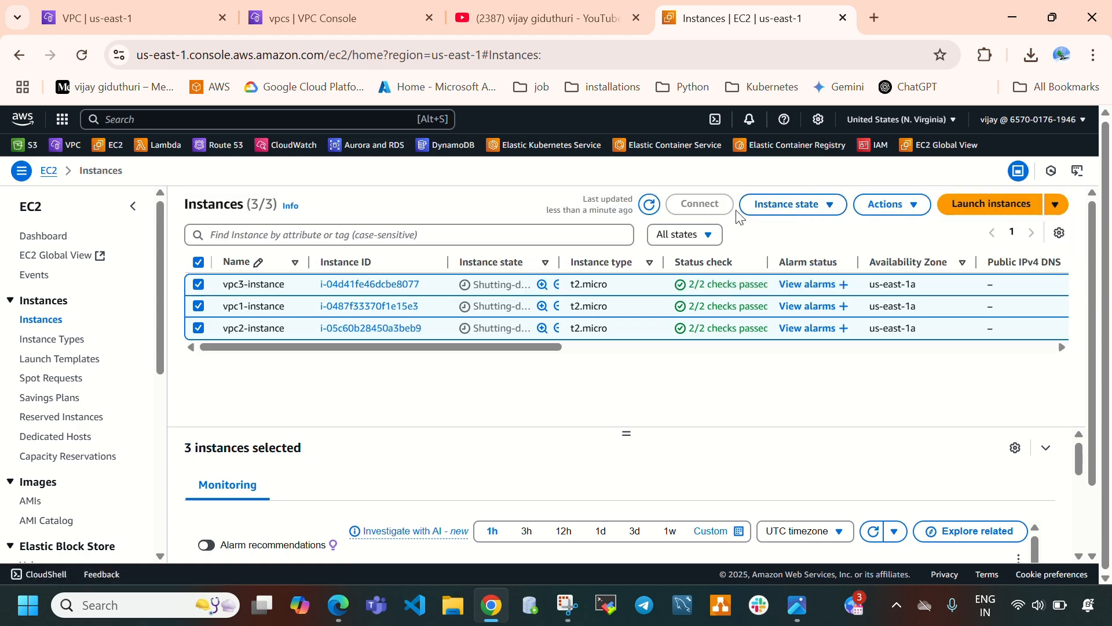
click(651, 207)
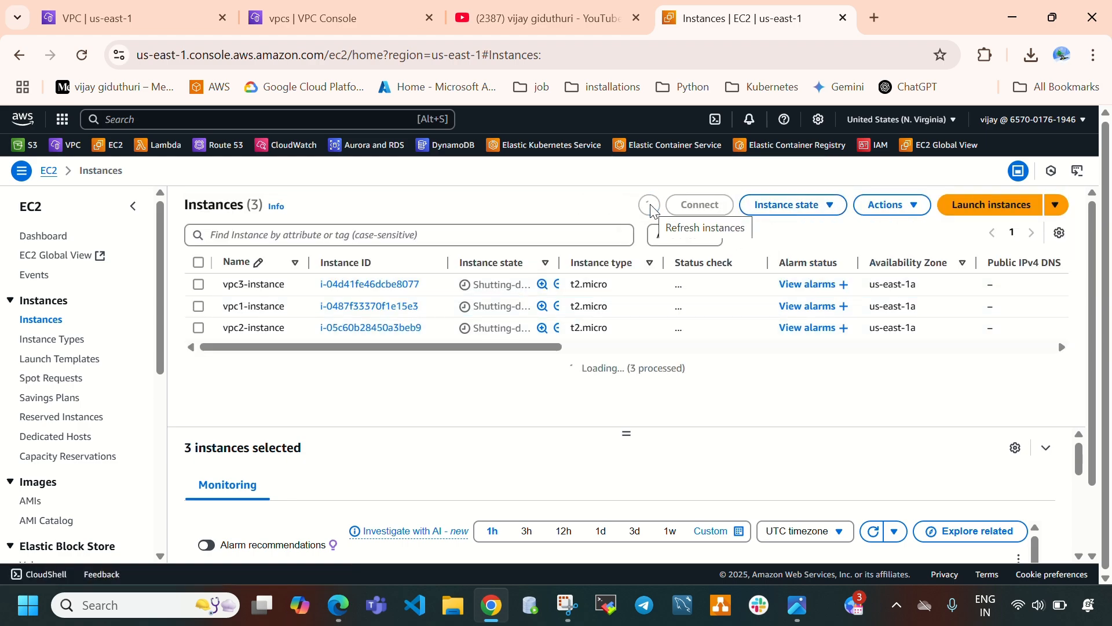
click(650, 207)
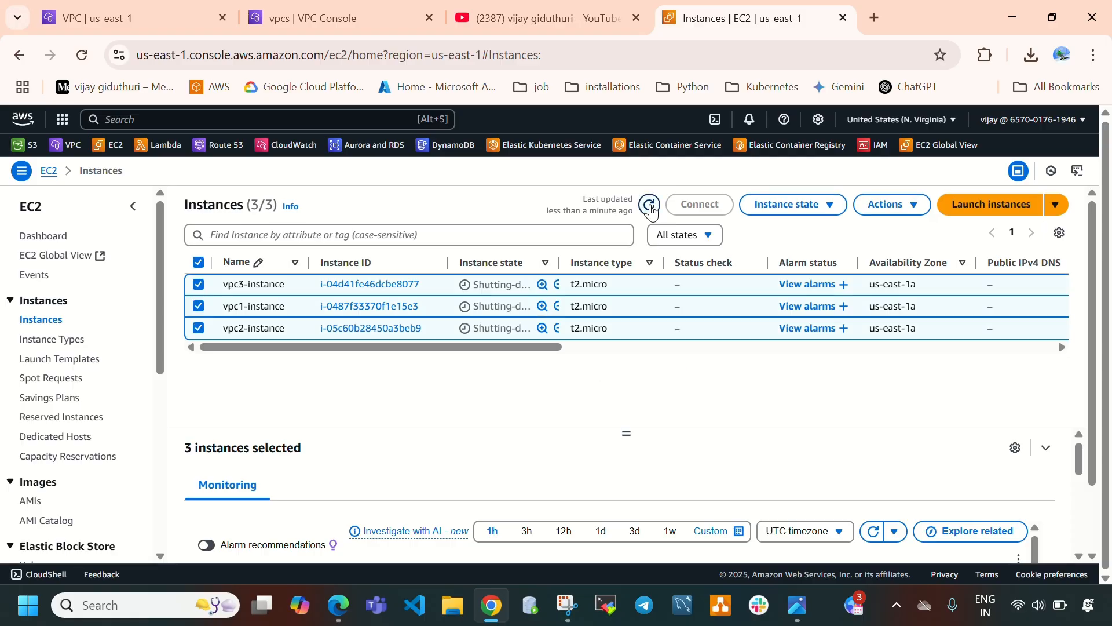
click(650, 206)
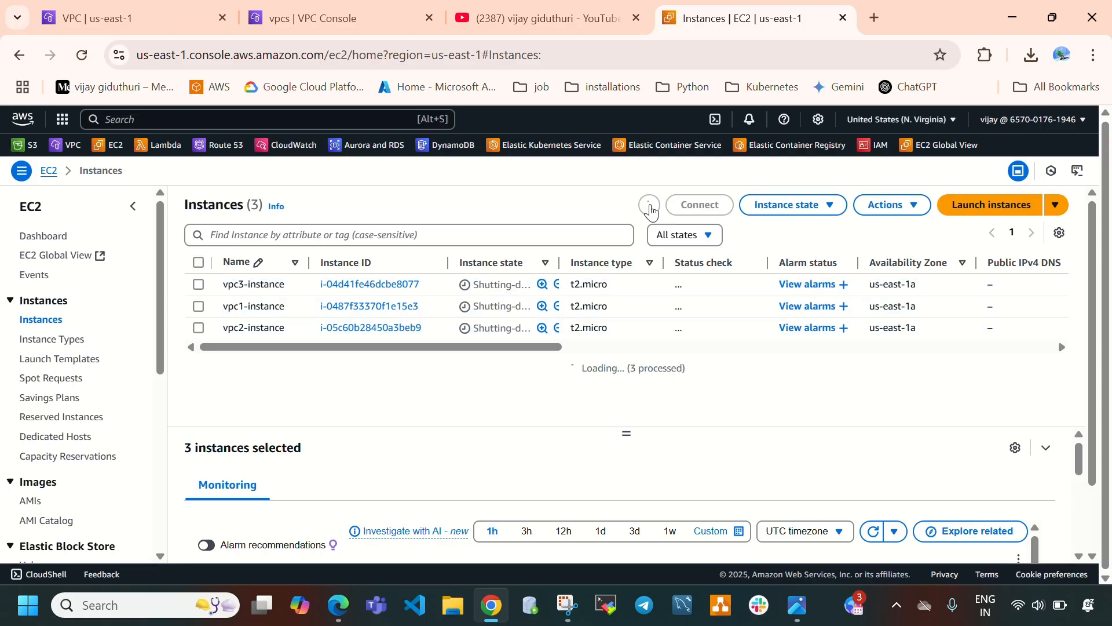
Delete the TGW-Attachment-VPC3 transit gateway attachment, confirming with the word delete.
click(116, 17)
scroll(132, 406, down, 10)
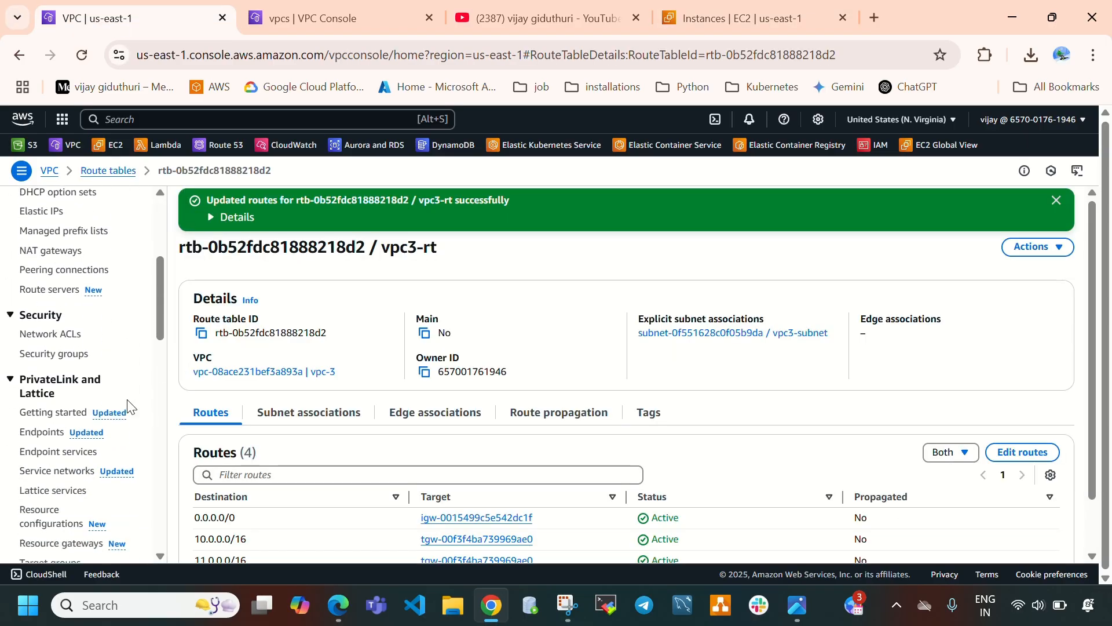
scroll(96, 438, down, 3)
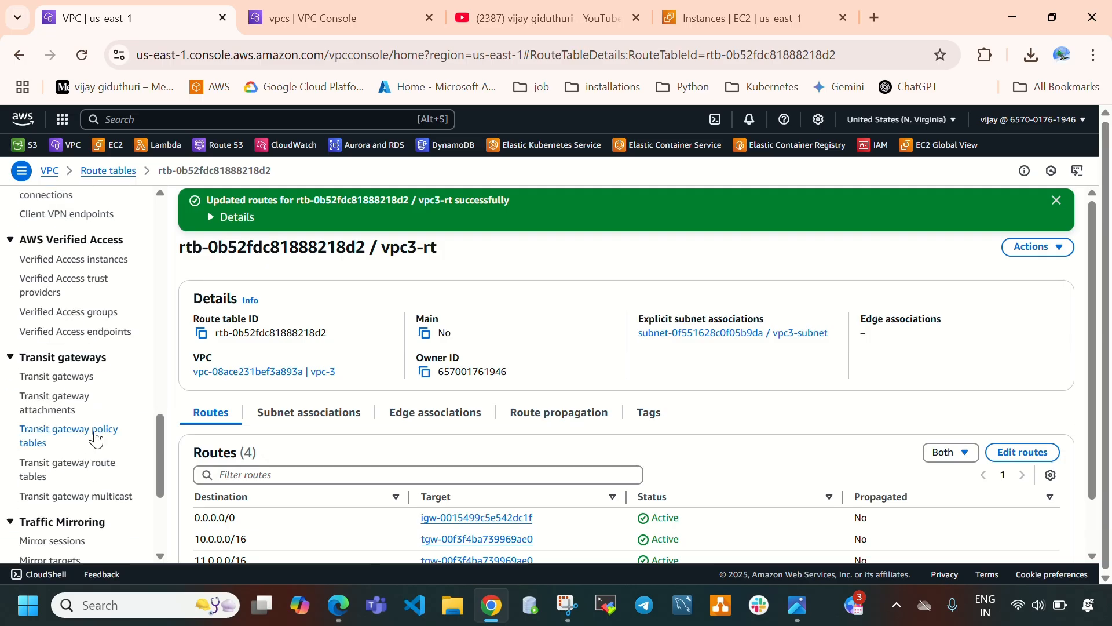
scroll(69, 377, down, 3)
scroll(46, 324, up, 2)
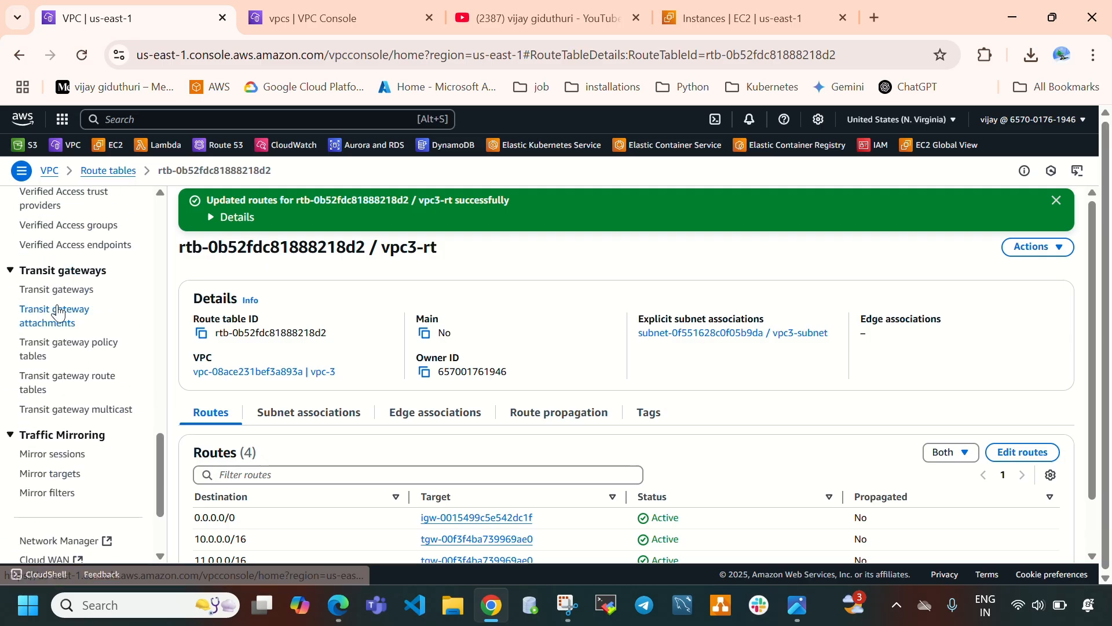
click(58, 313)
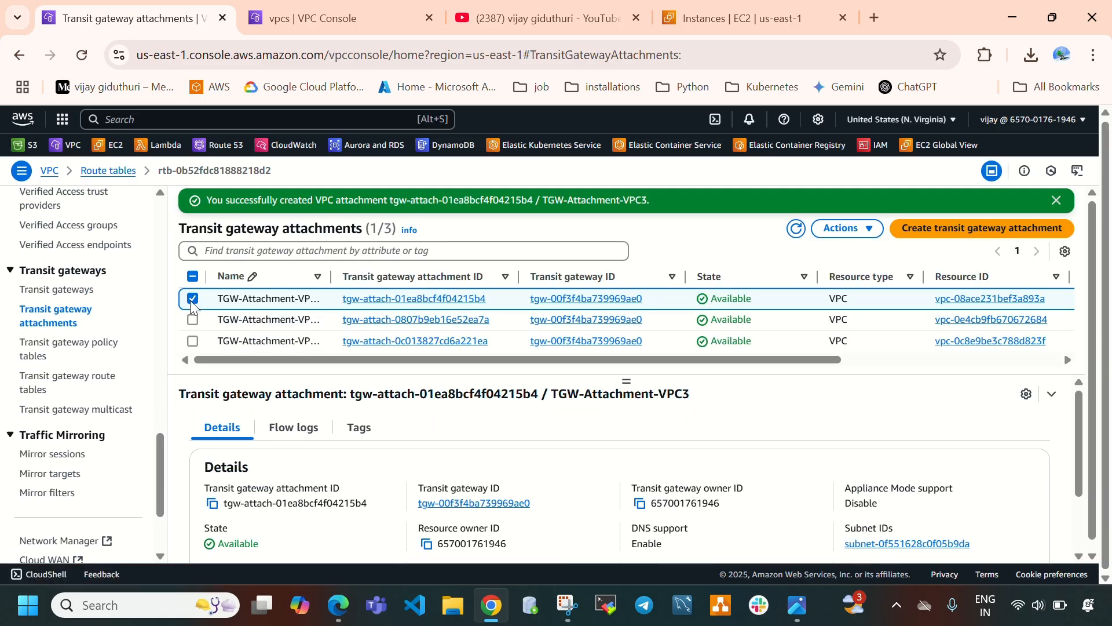
click(848, 228)
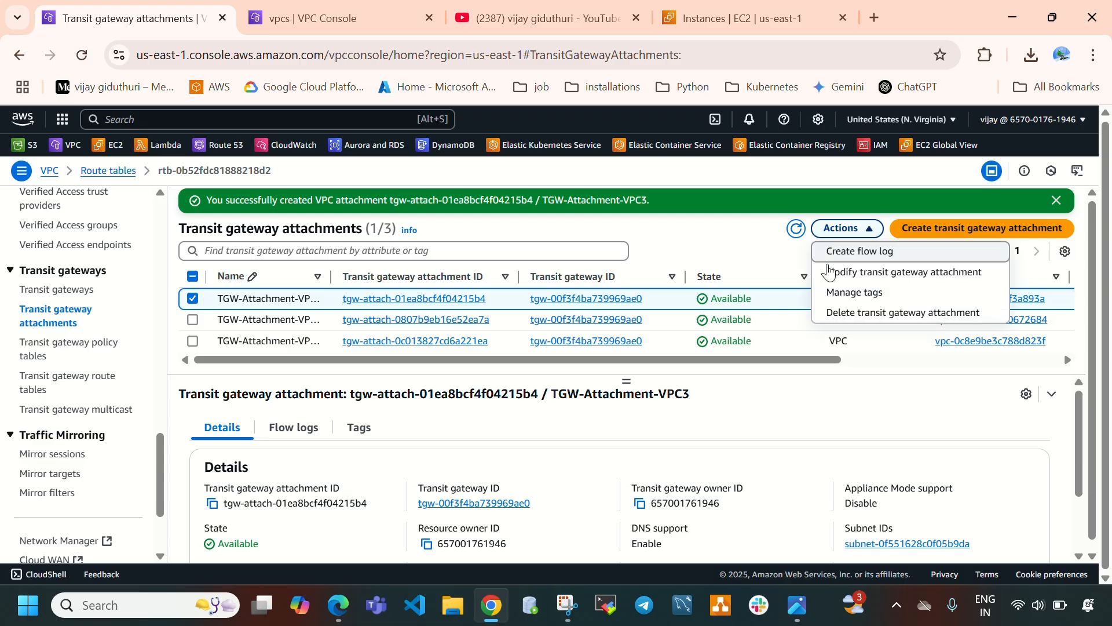
click(841, 313)
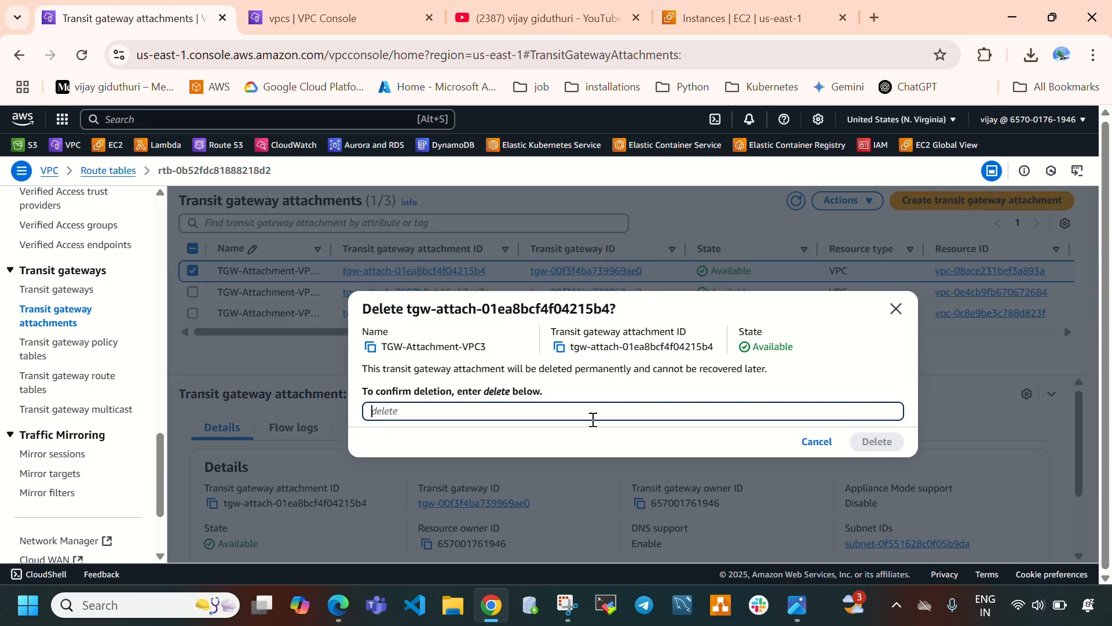
text(delete)
click(884, 445)
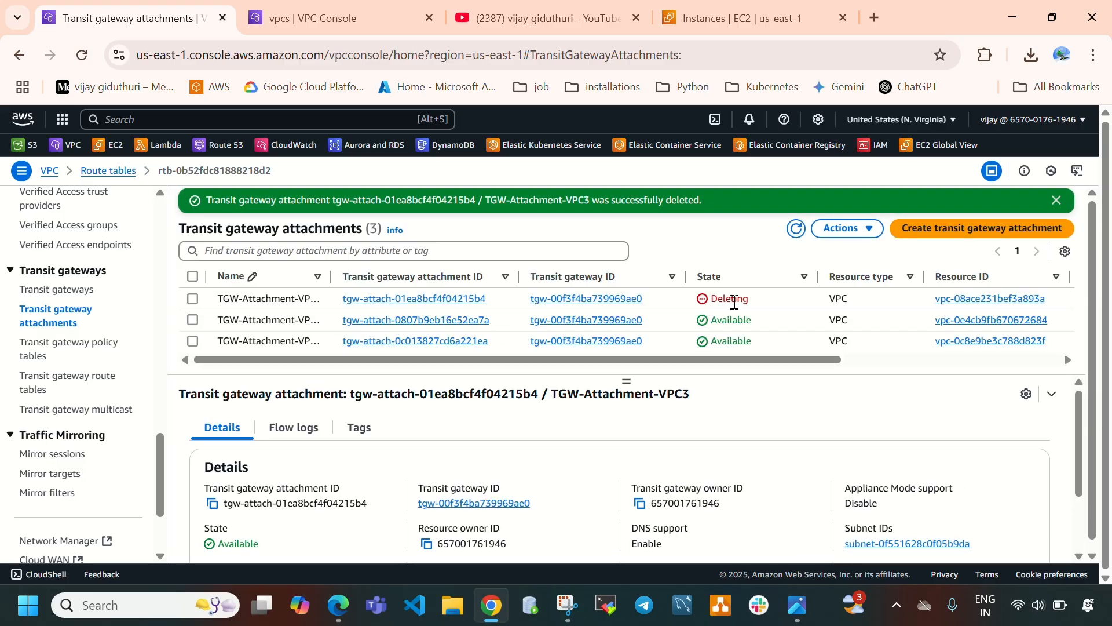
Try to delete the Main-TGW transit gateway.
drag(725, 302, 749, 300)
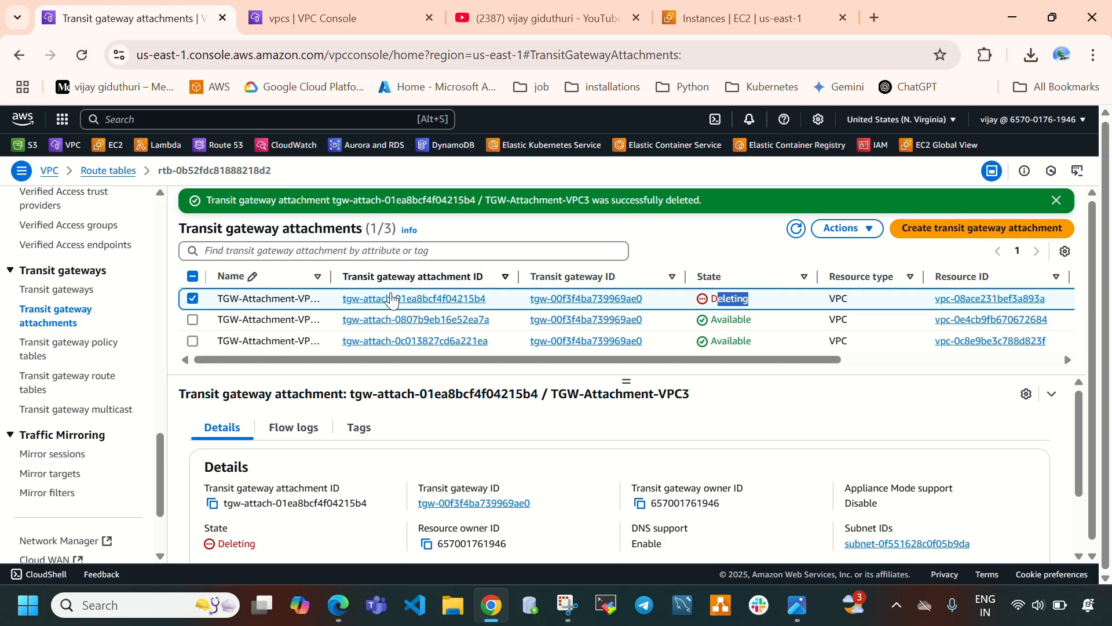
click(69, 290)
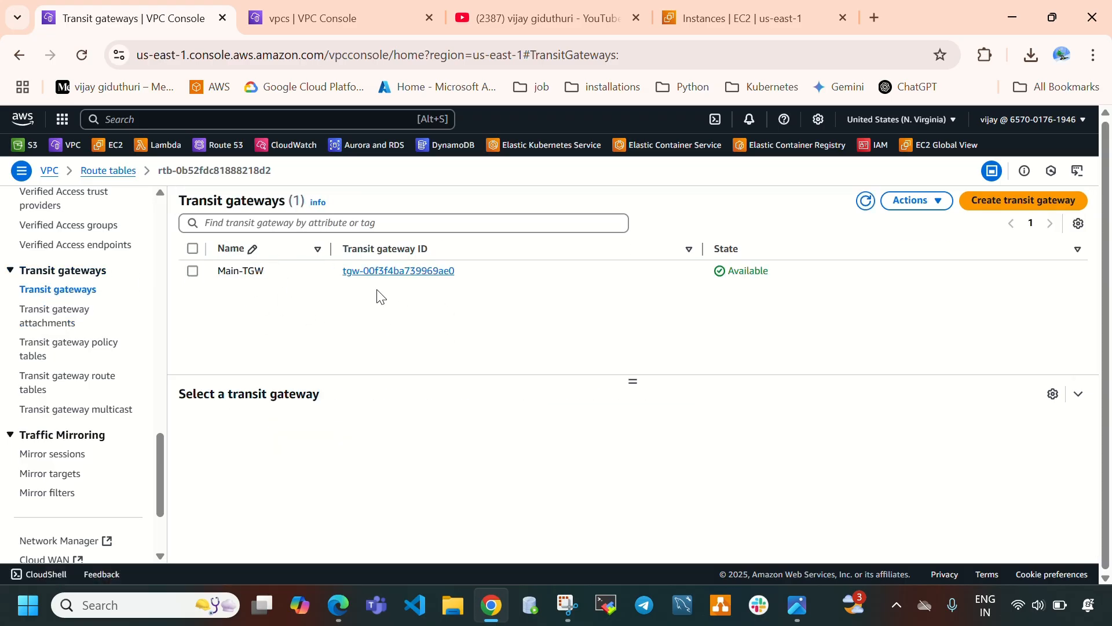
click(193, 271)
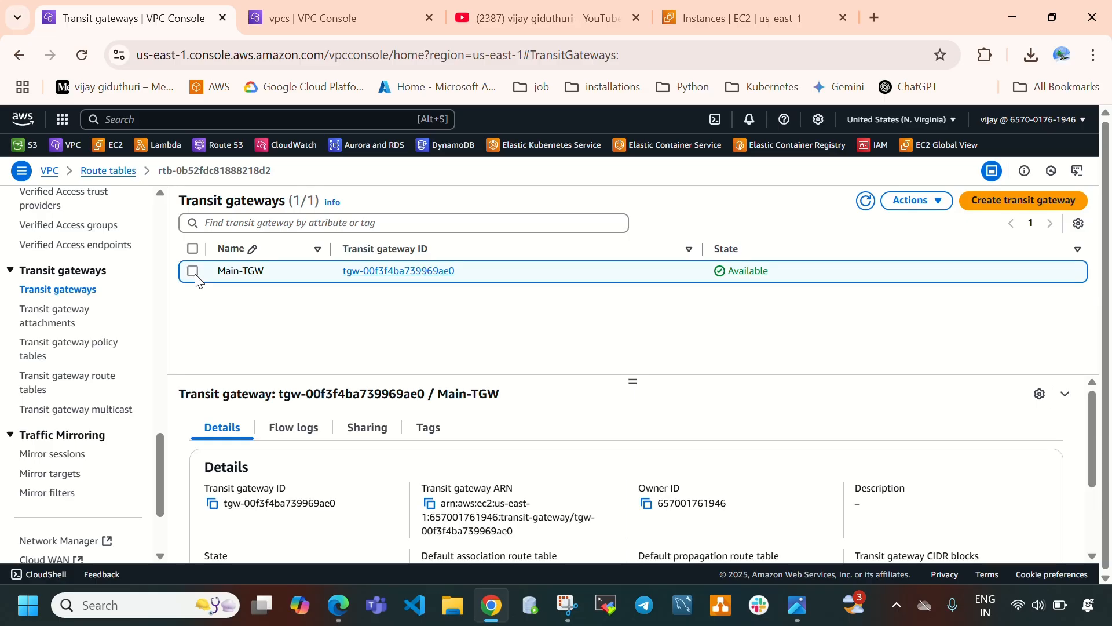
click(903, 202)
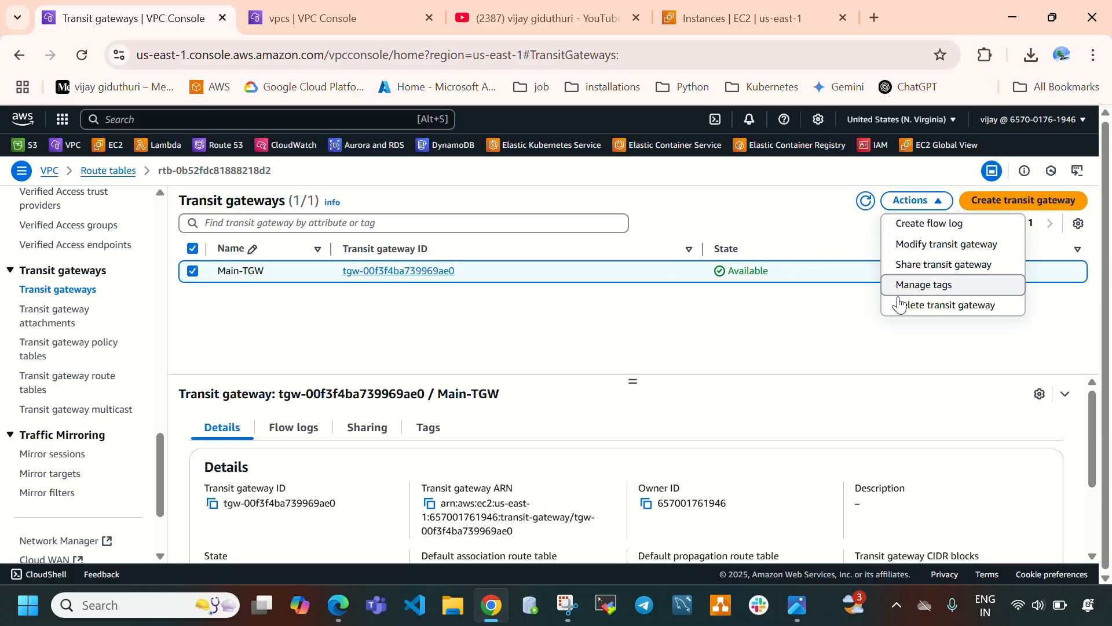
click(918, 306)
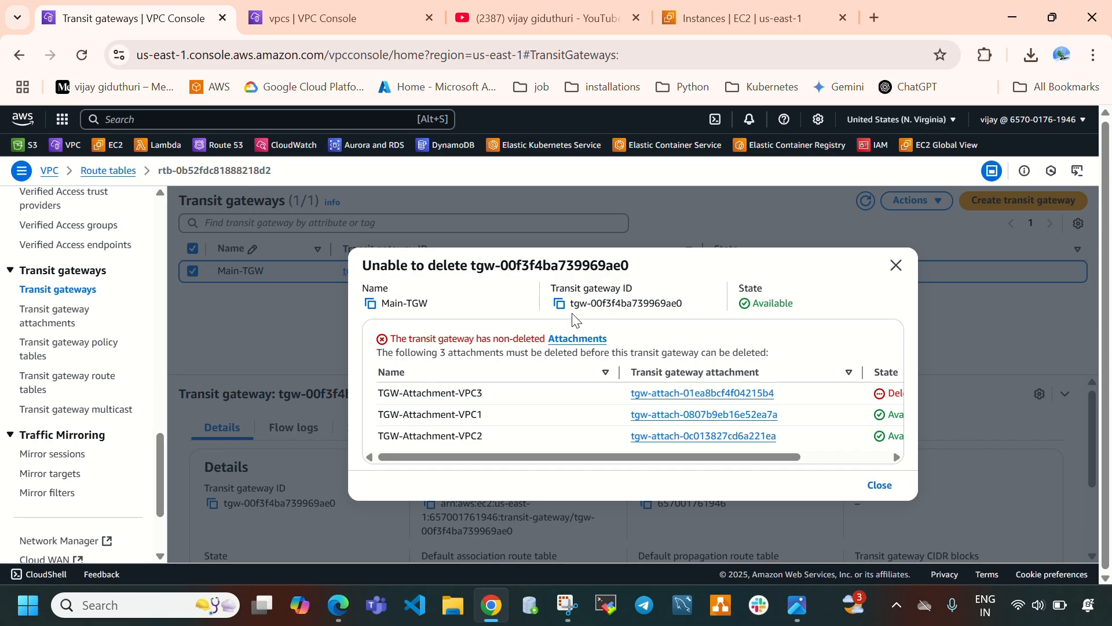
drag(387, 384, 490, 459)
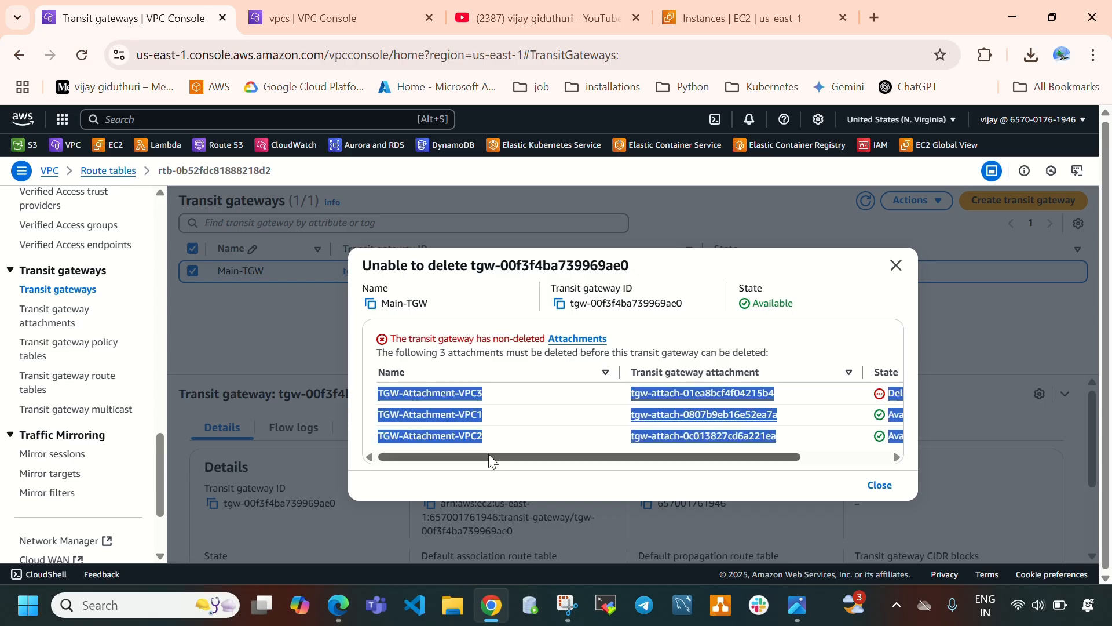
click(896, 266)
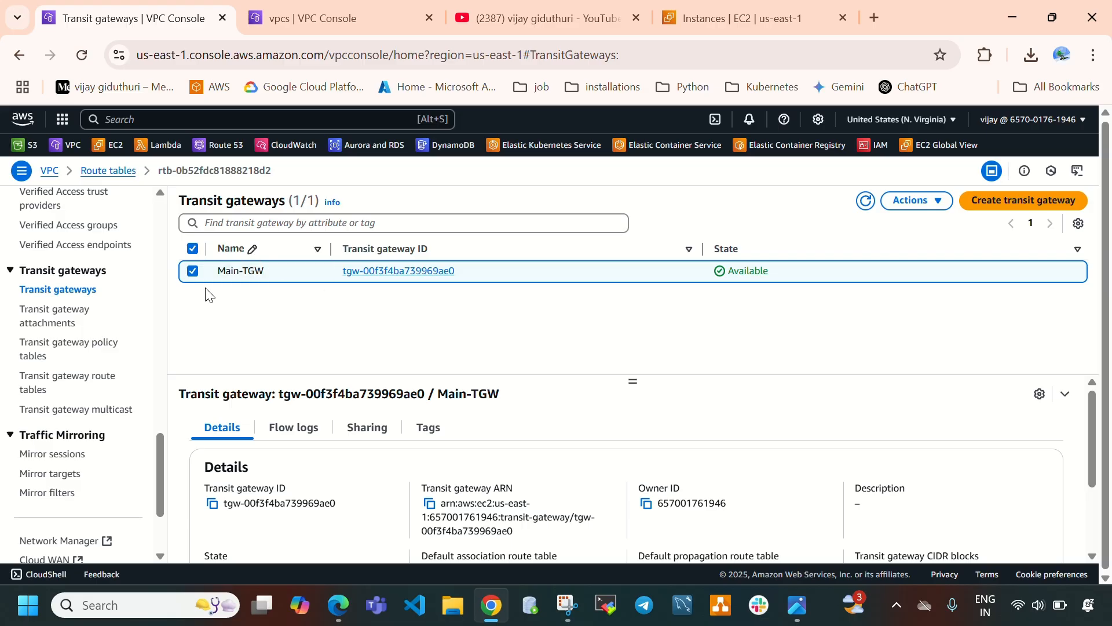
Delete the TGW-Attachment-VPC1 transit gateway attachment, confirming with the word delete.
click(56, 323)
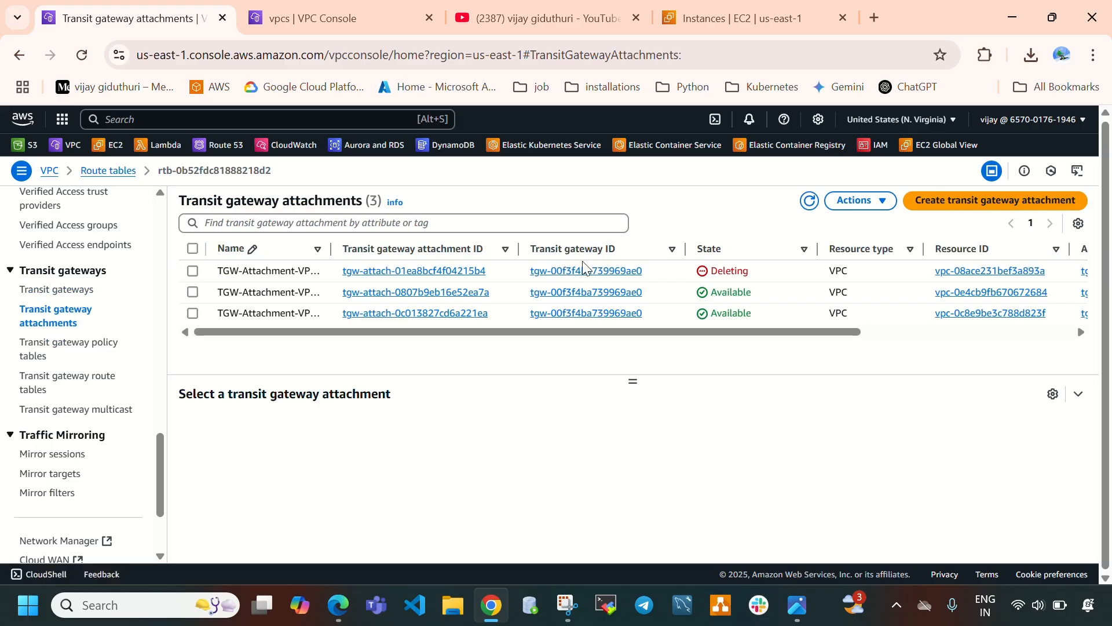
click(197, 293)
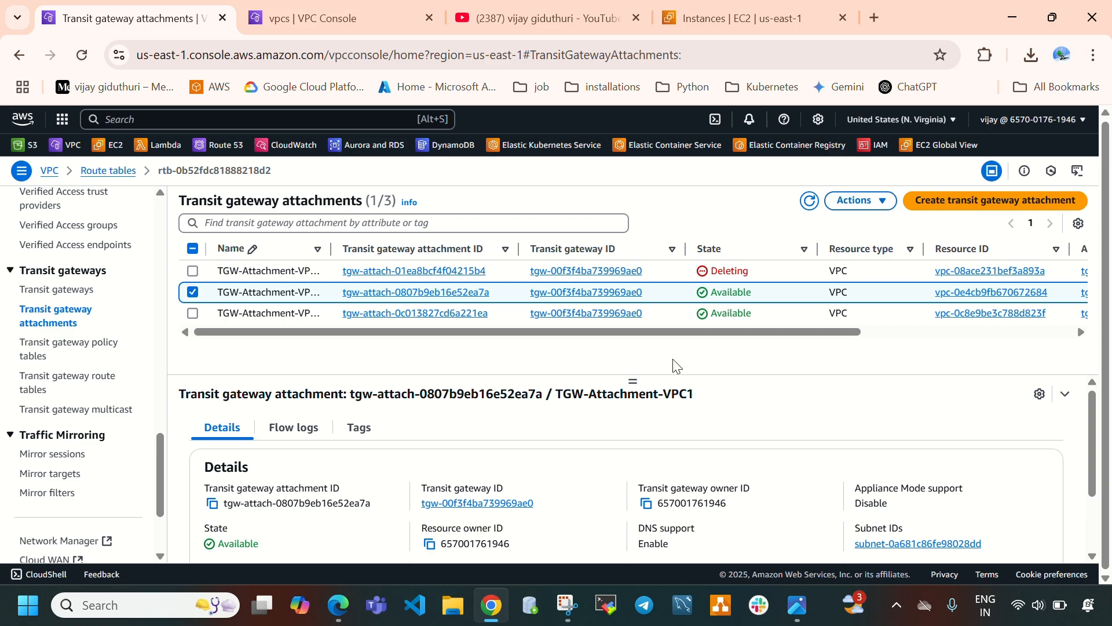
click(859, 201)
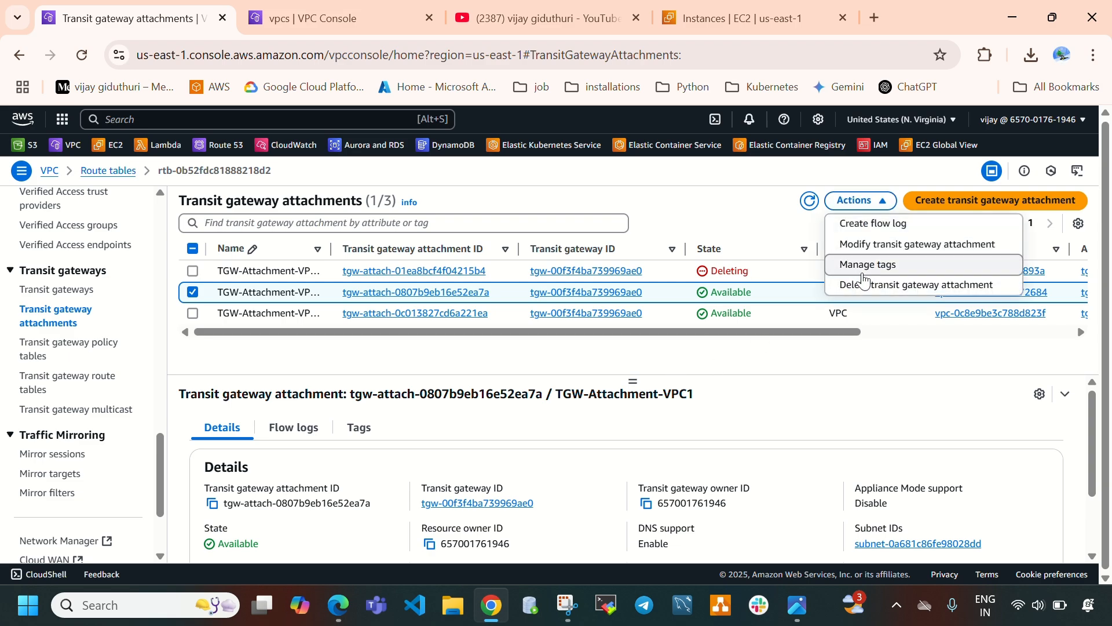
click(863, 286)
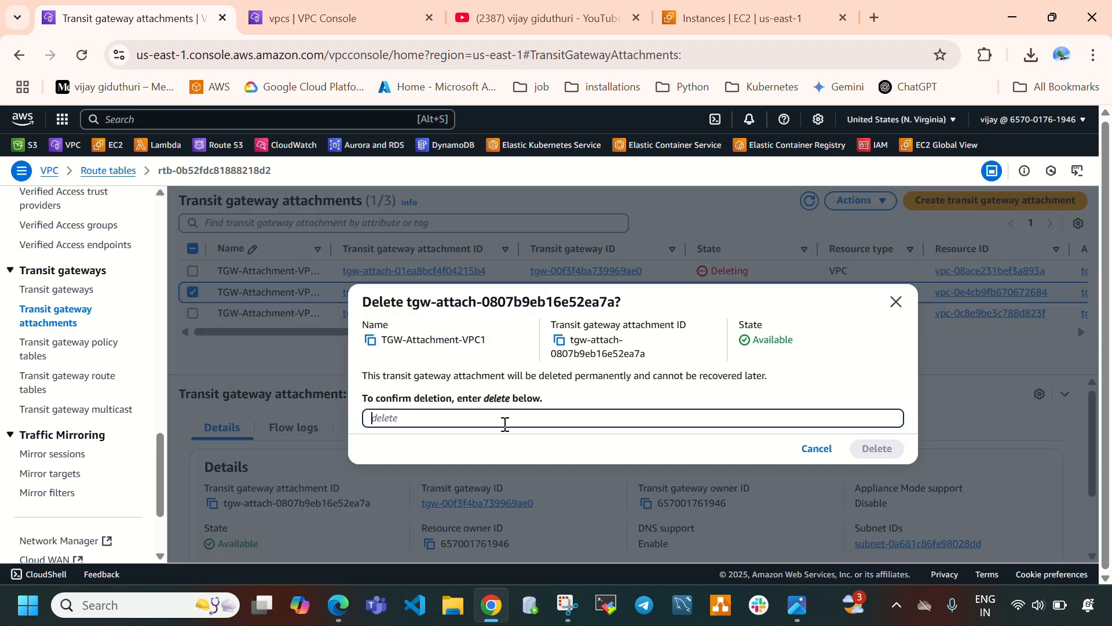
text(delete)
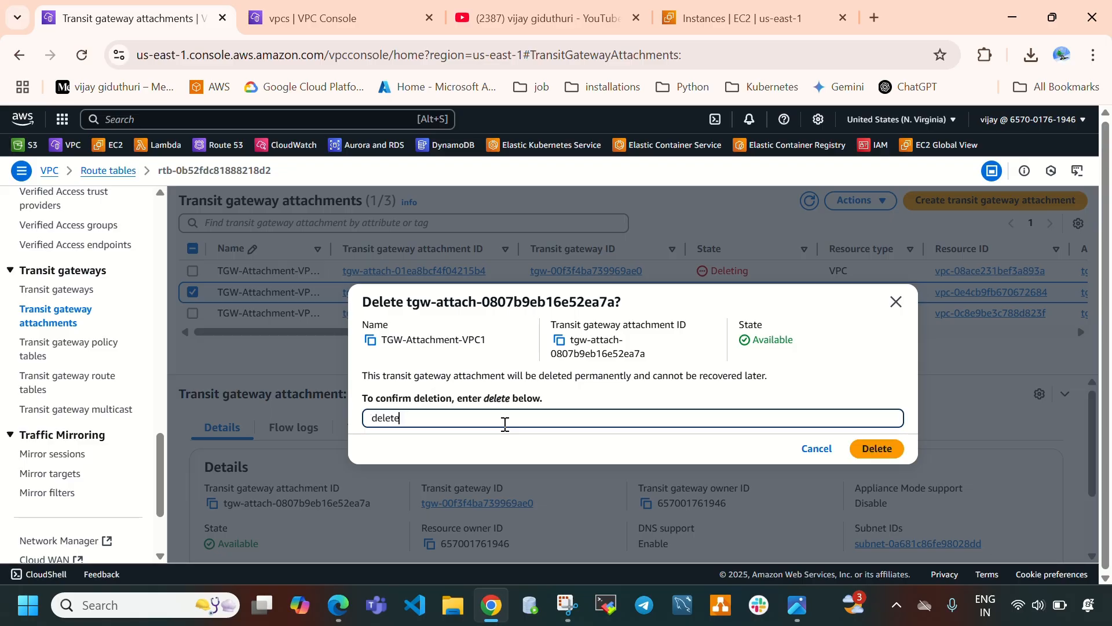
click(872, 449)
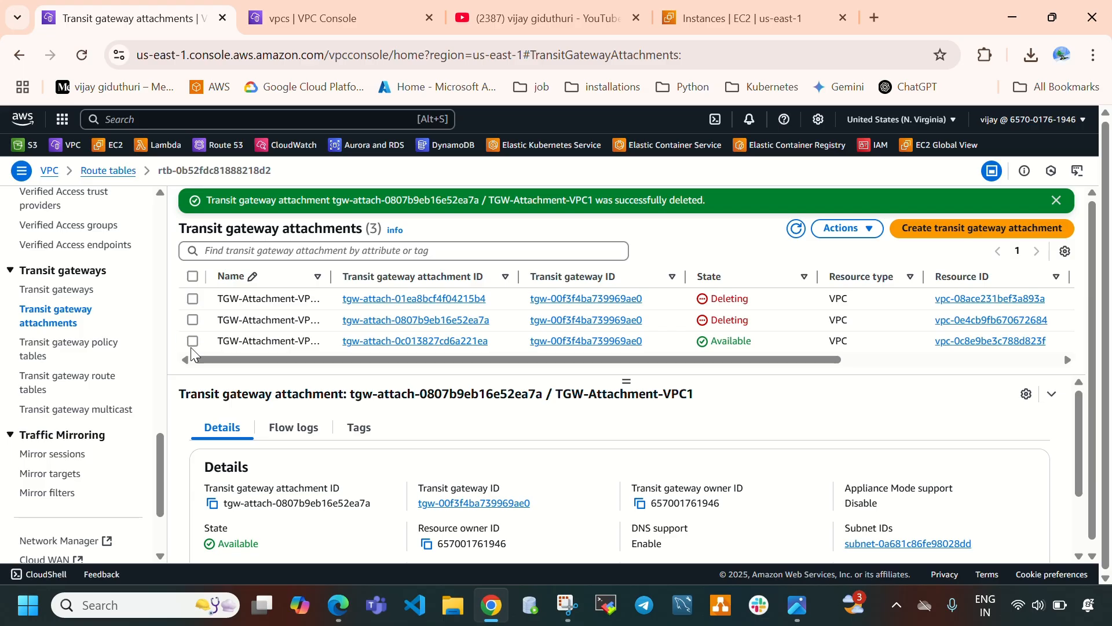
Delete the TGW-Attachment-VPC2 transit gateway attachment, confirming with the word delete.
click(192, 346)
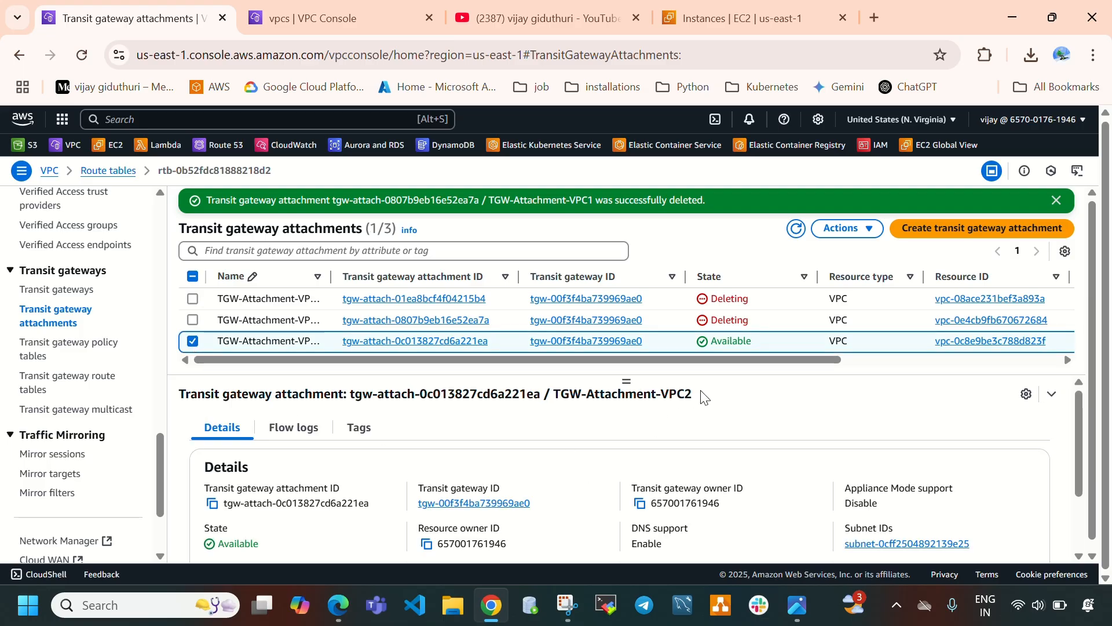
click(846, 229)
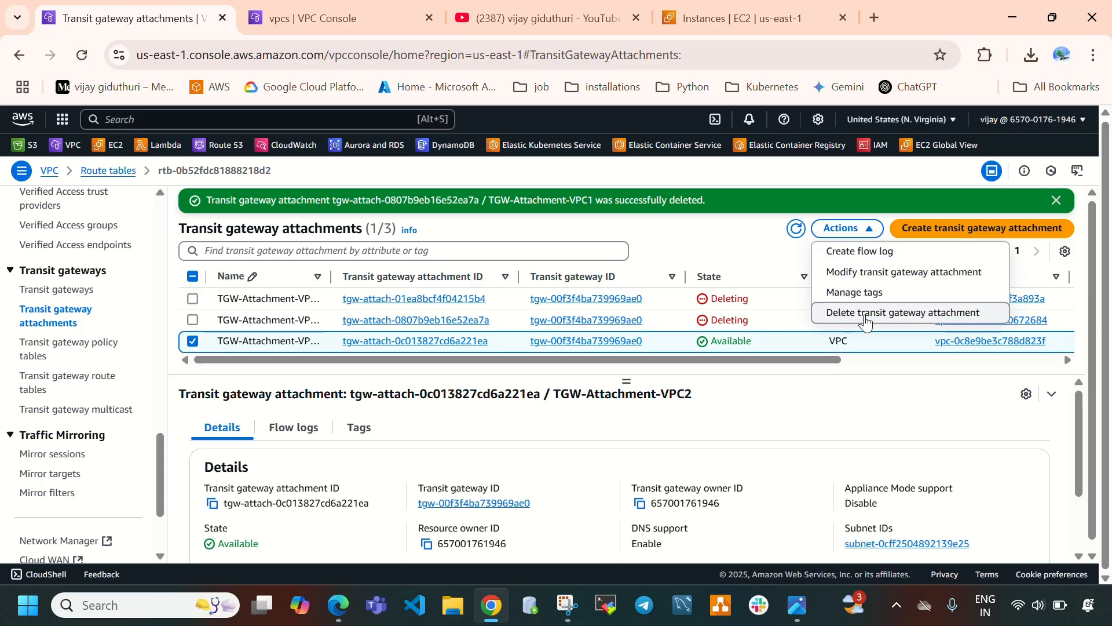
click(866, 316)
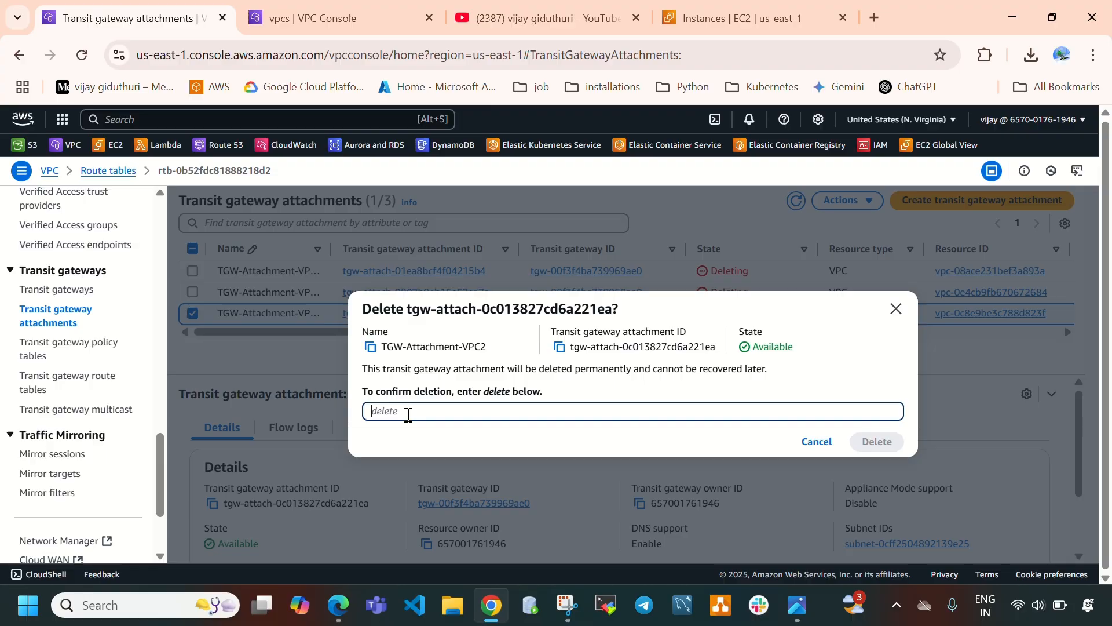
text(delete)
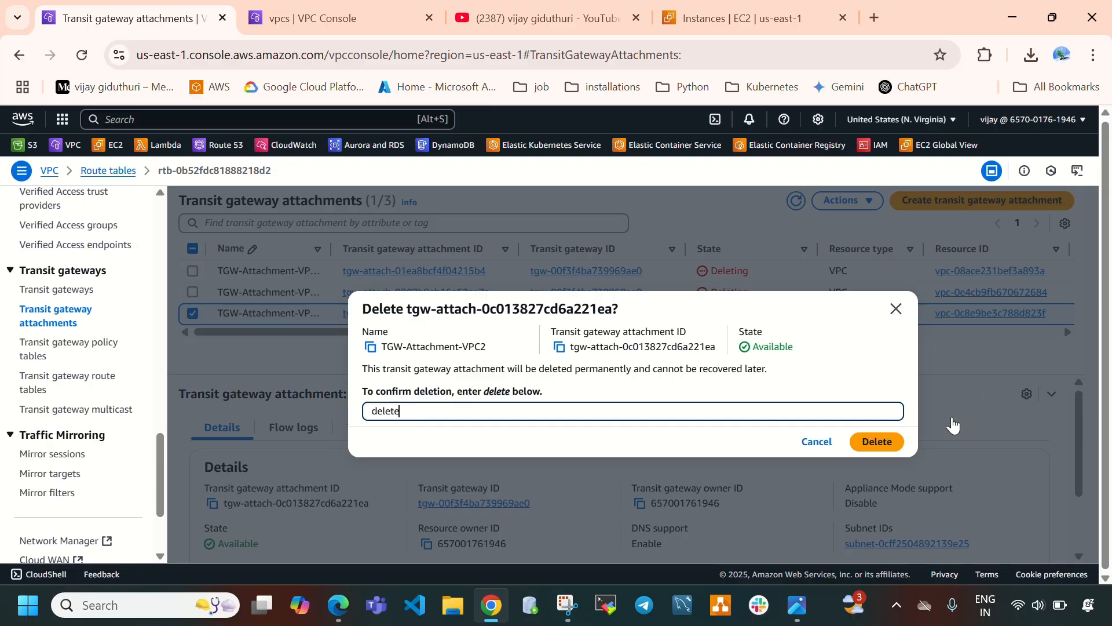
click(877, 441)
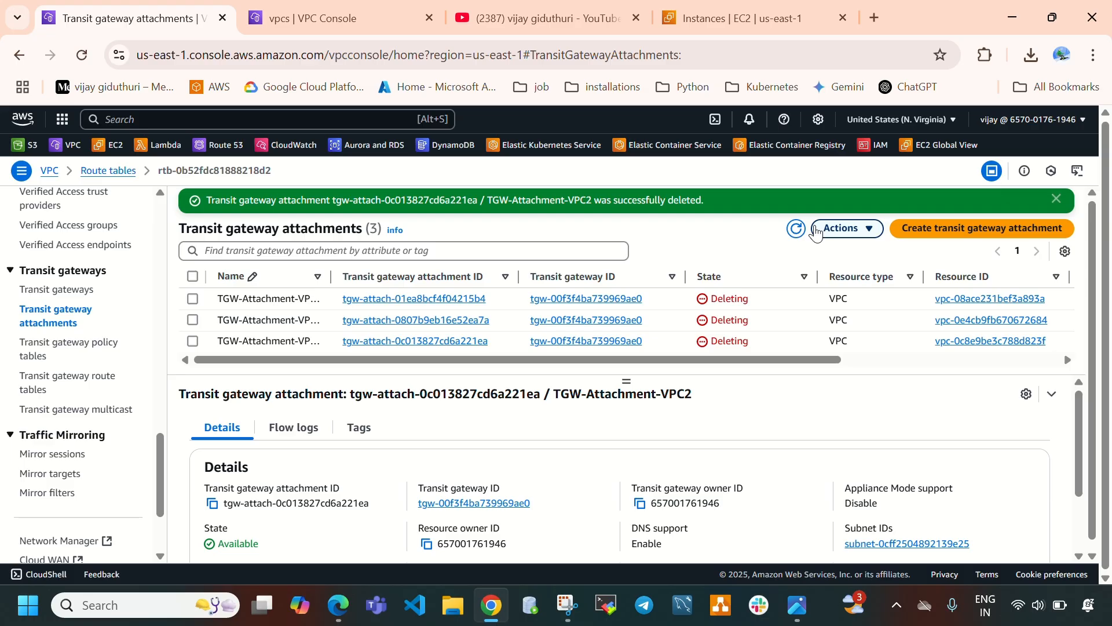
Refresh the attachments and instances lists to check the deletion and termination states.
click(795, 231)
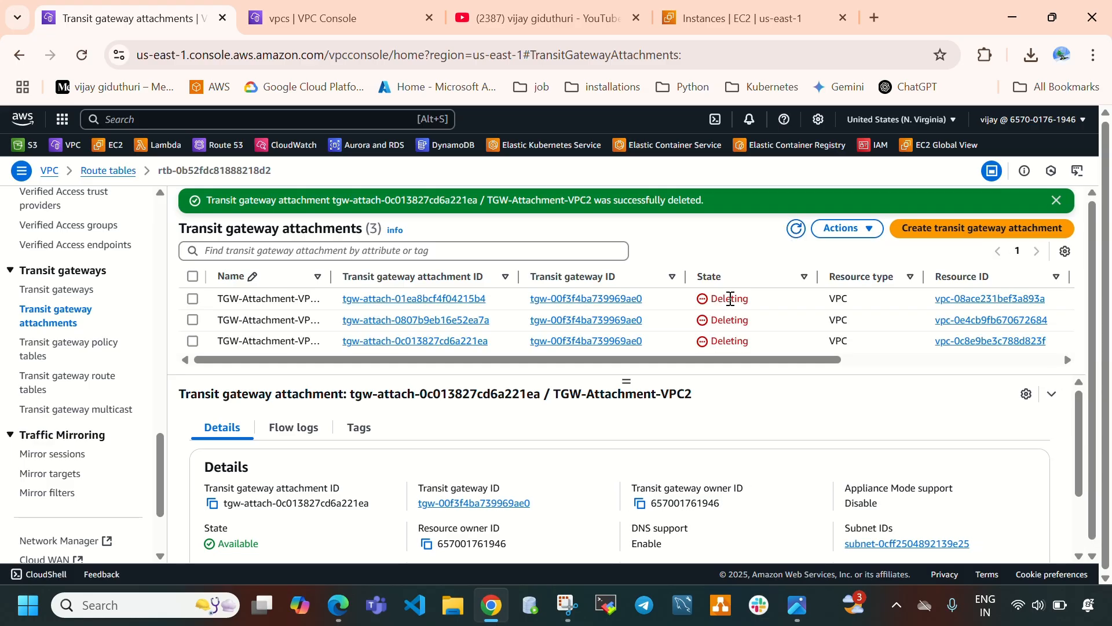
double_click(731, 299)
drag(711, 321, 743, 341)
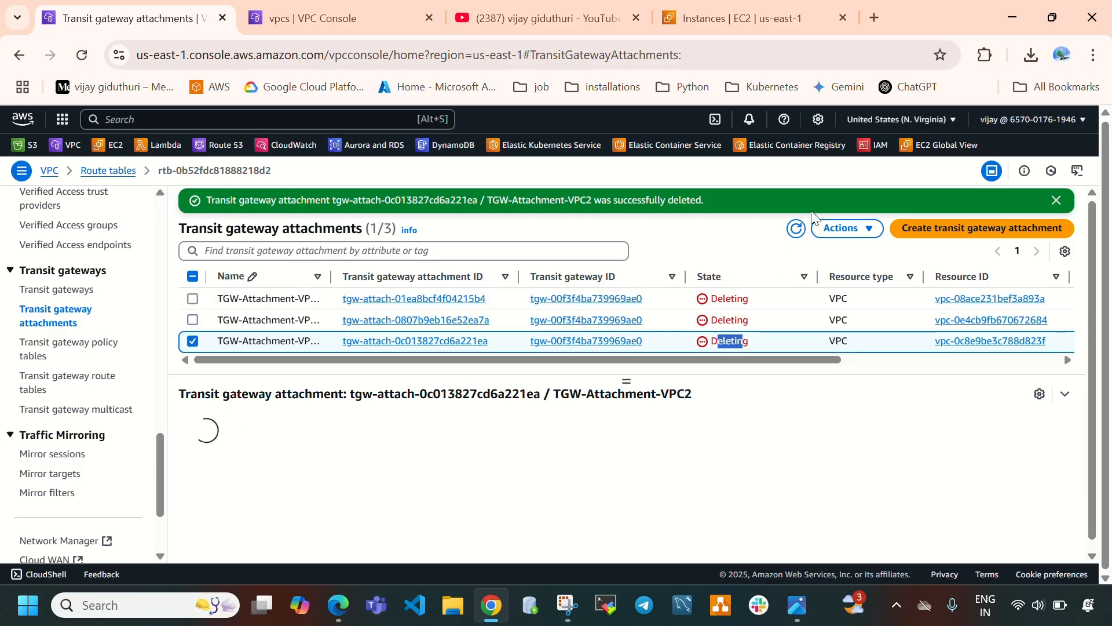
click(797, 229)
click(742, 18)
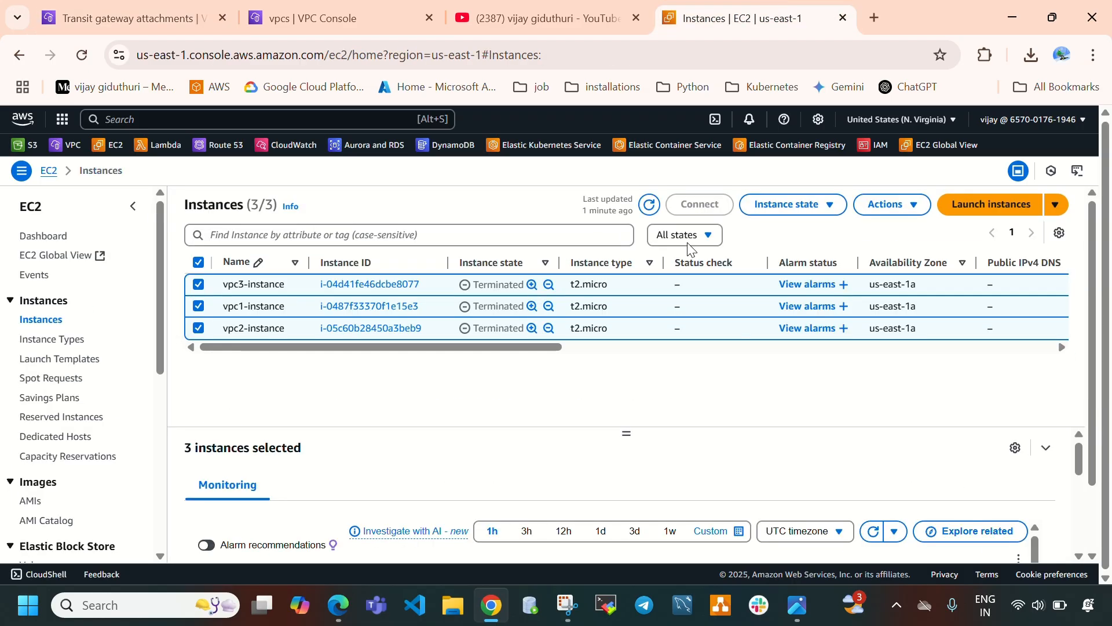
click(650, 208)
click(329, 20)
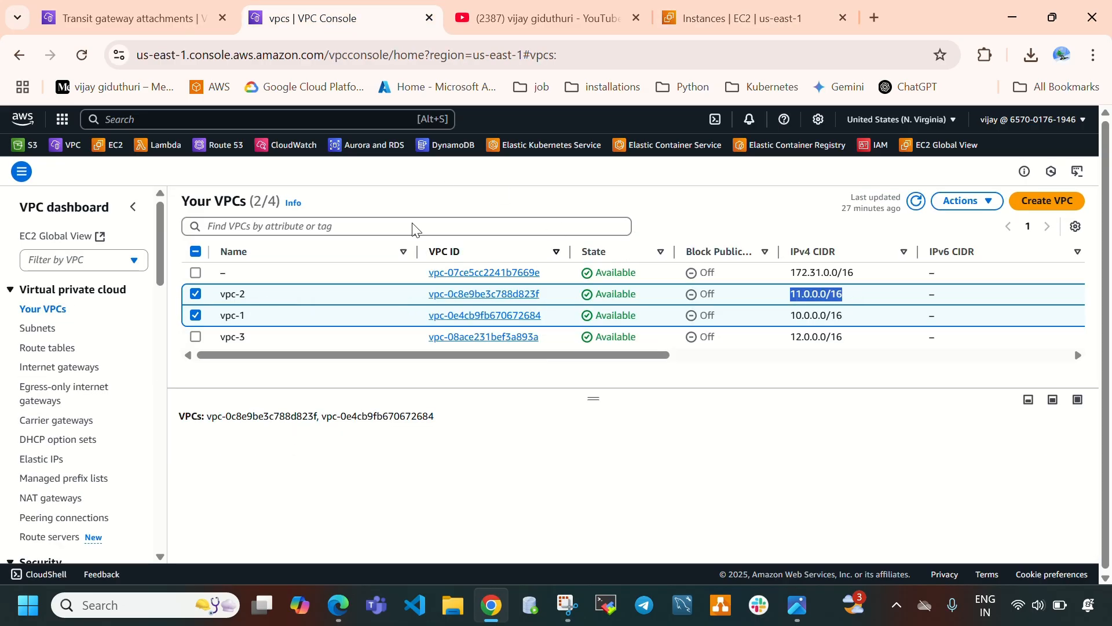
click(64, 11)
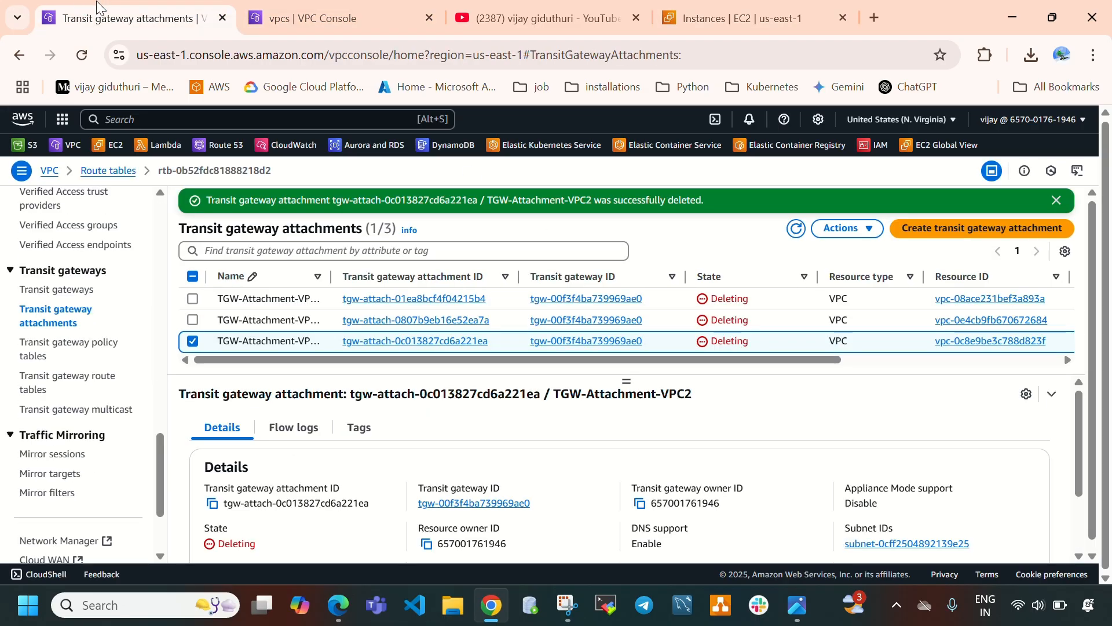
click(805, 231)
click(798, 230)
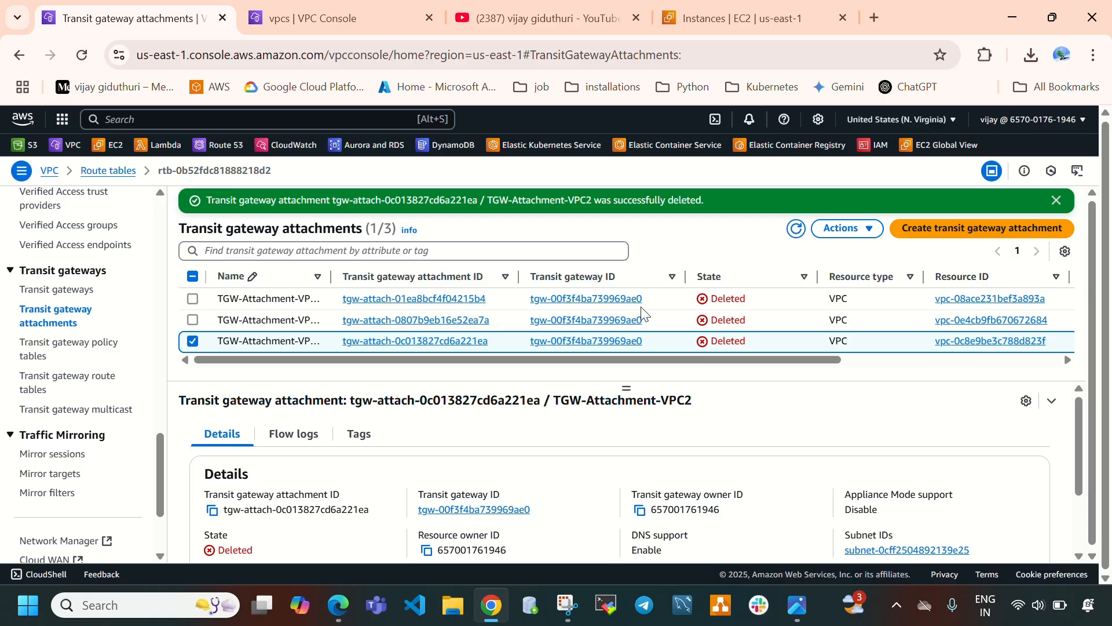
click(80, 291)
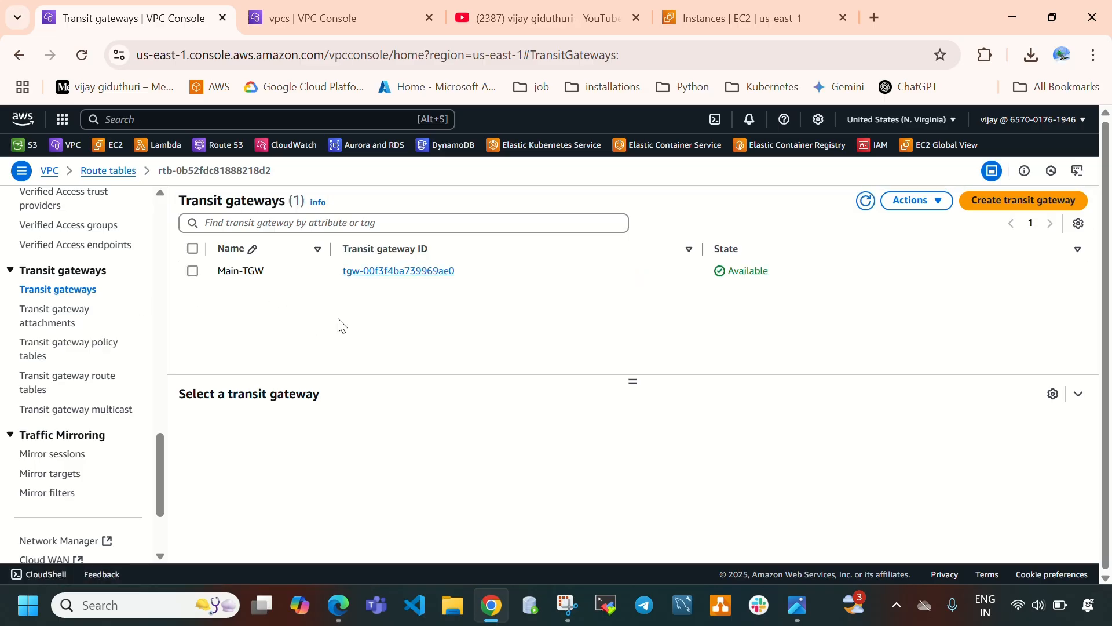
click(192, 278)
click(193, 272)
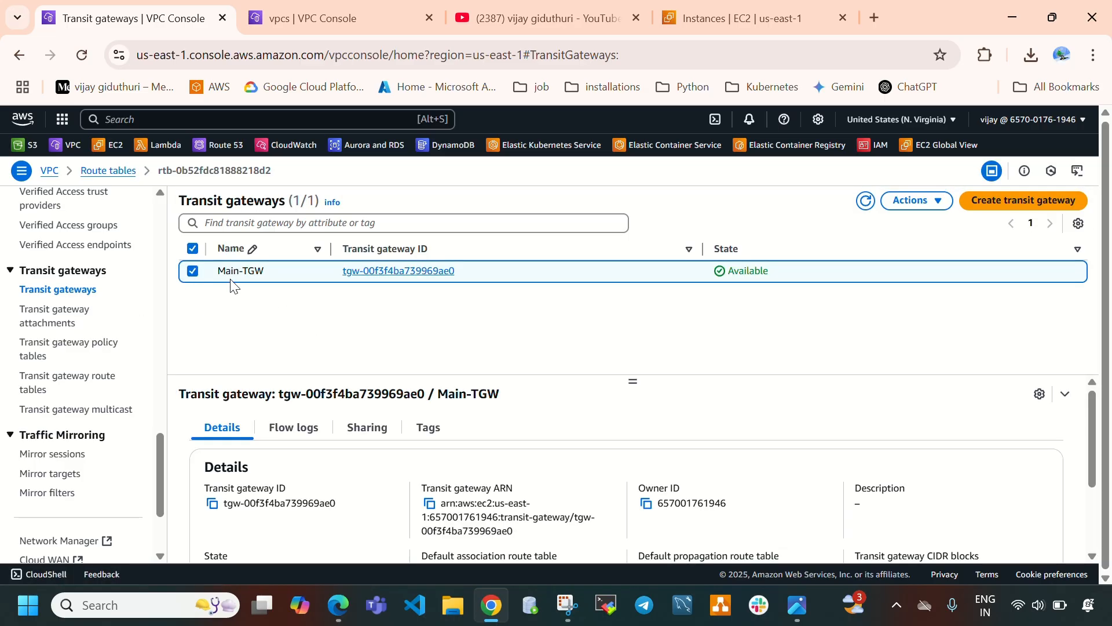
click(915, 200)
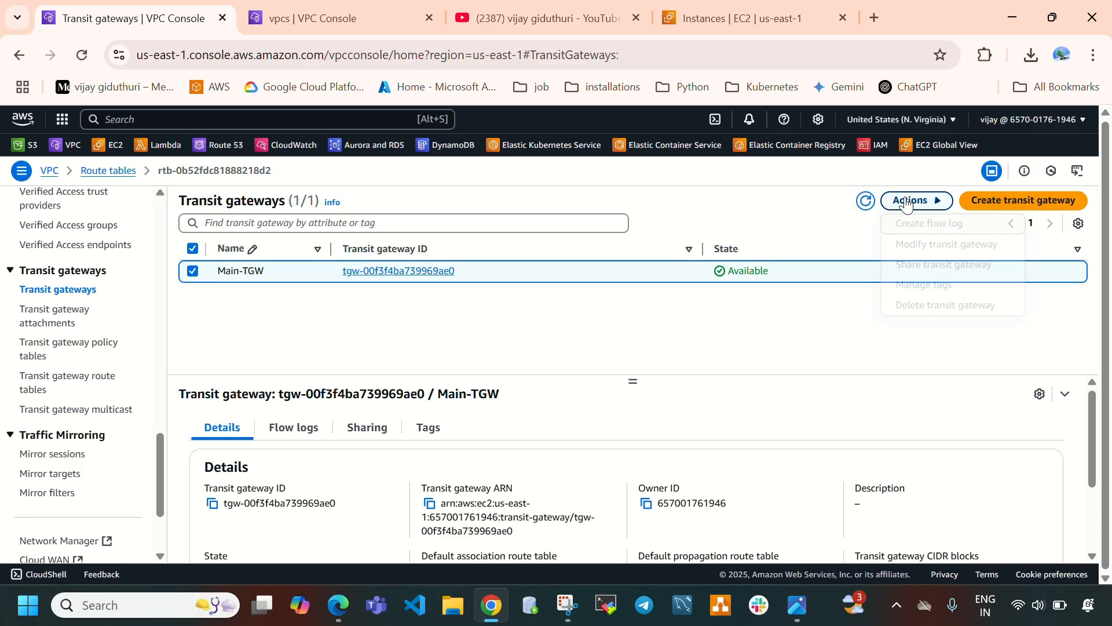
click(905, 296)
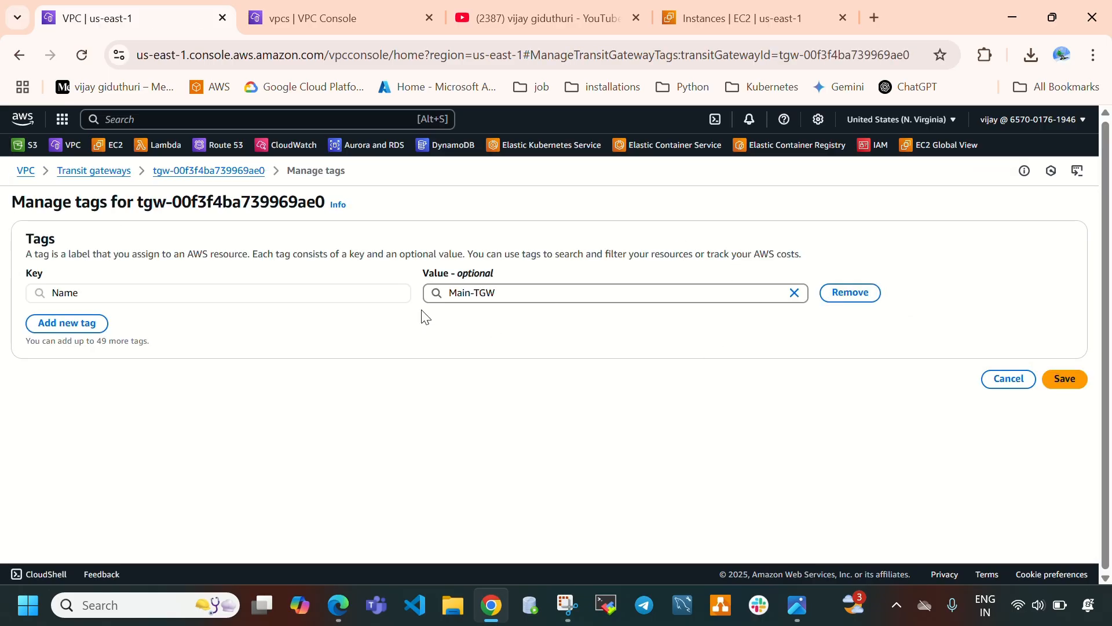
click(191, 172)
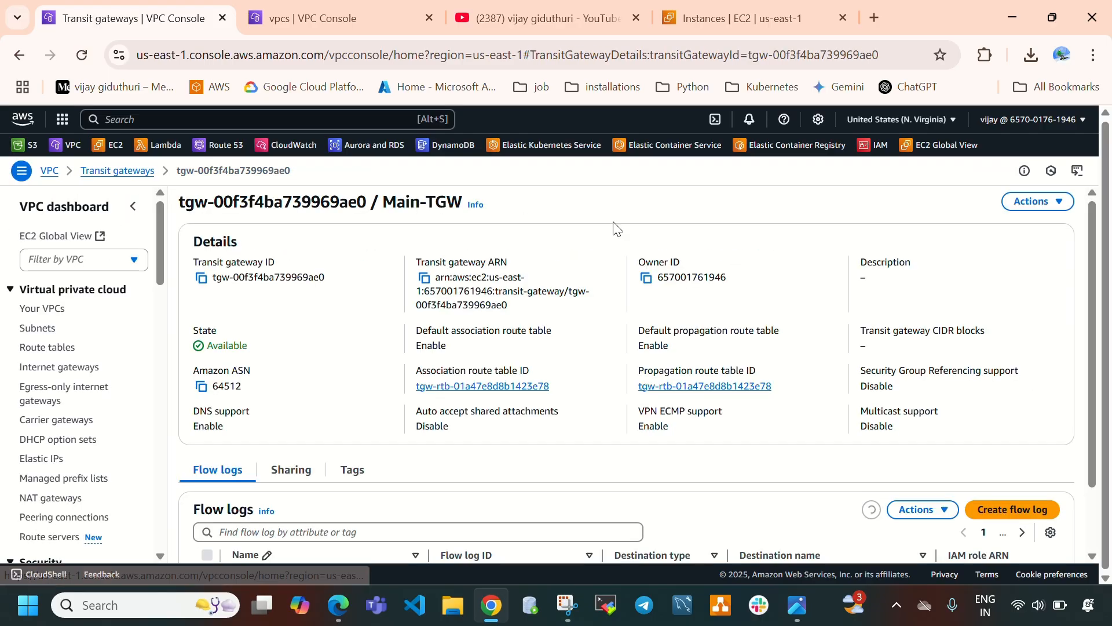
scroll(62, 448, down, 10)
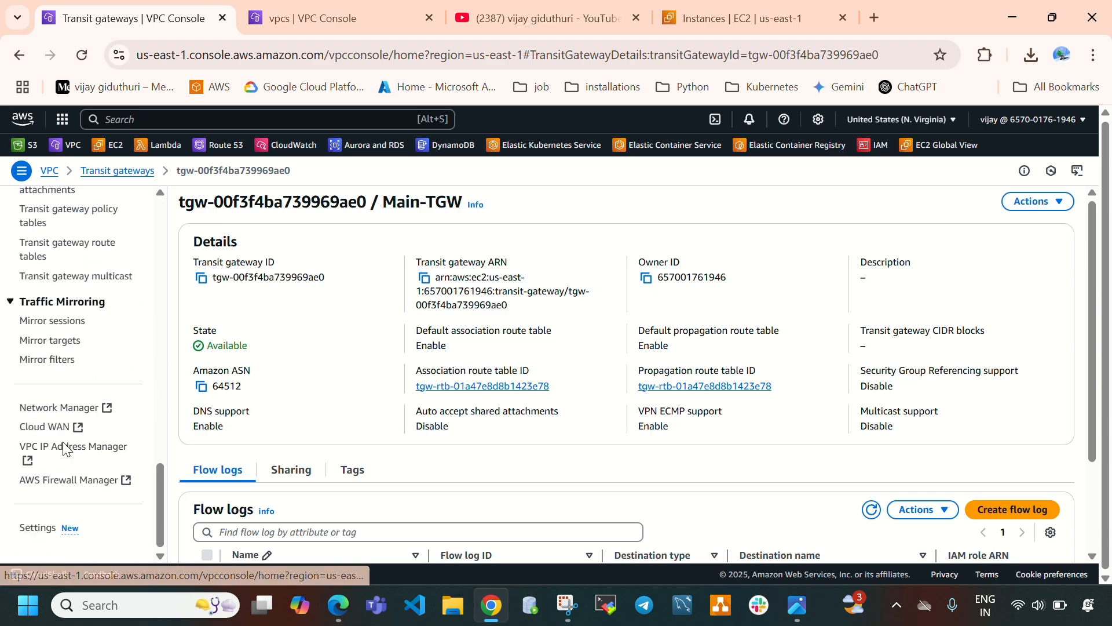
scroll(62, 443, up, 4)
Delete the Main-TGW transit gateway, confirming with the word delete.
click(53, 365)
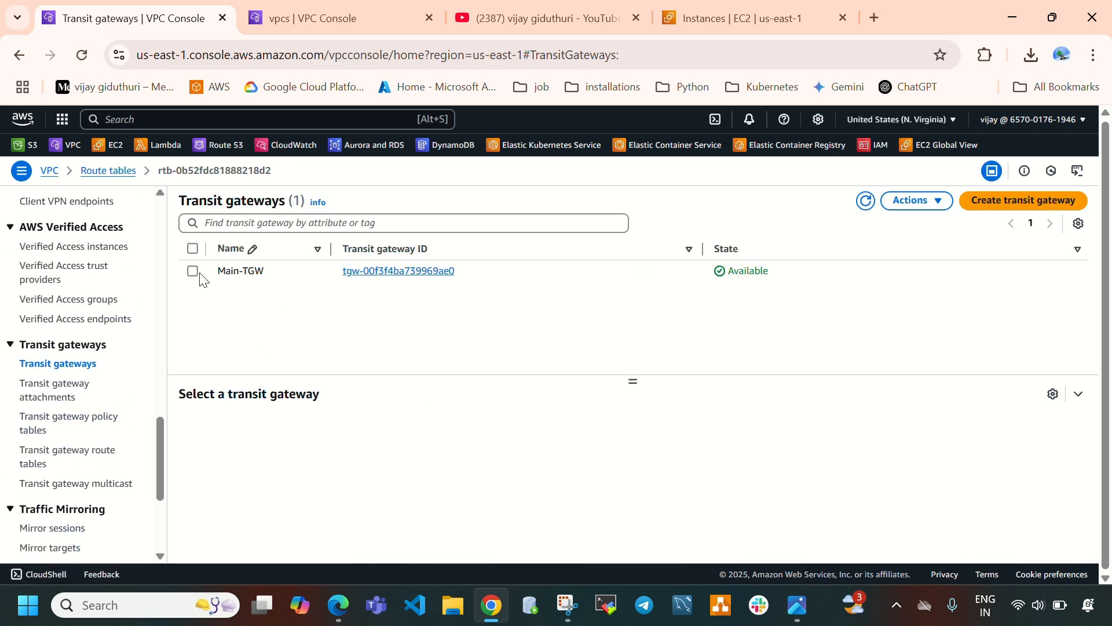
click(193, 271)
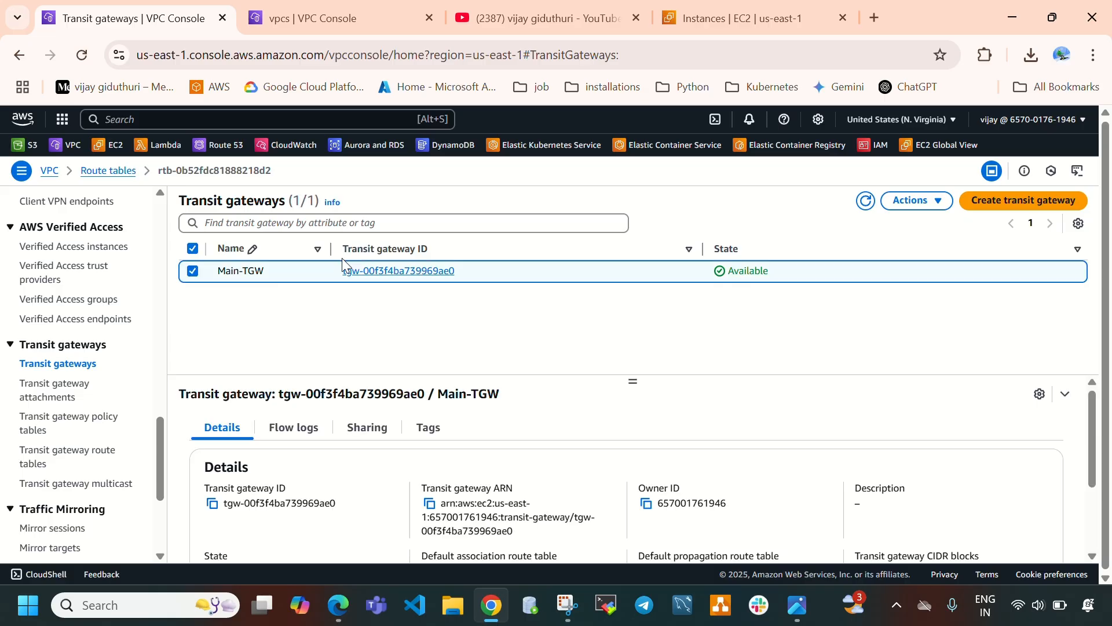
click(915, 201)
click(929, 307)
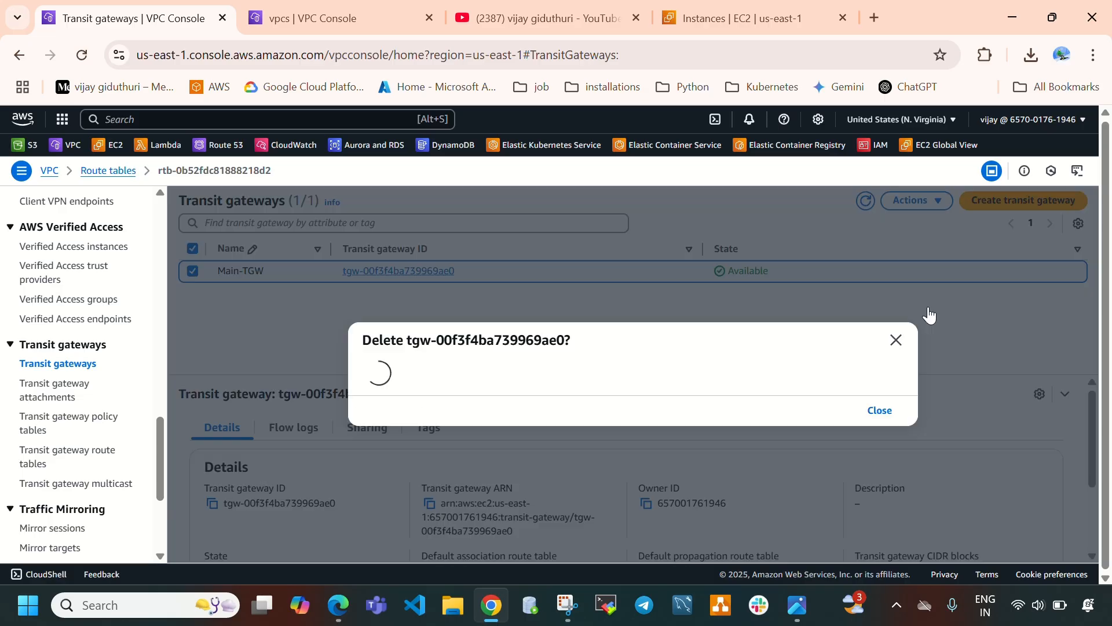
text(delet)
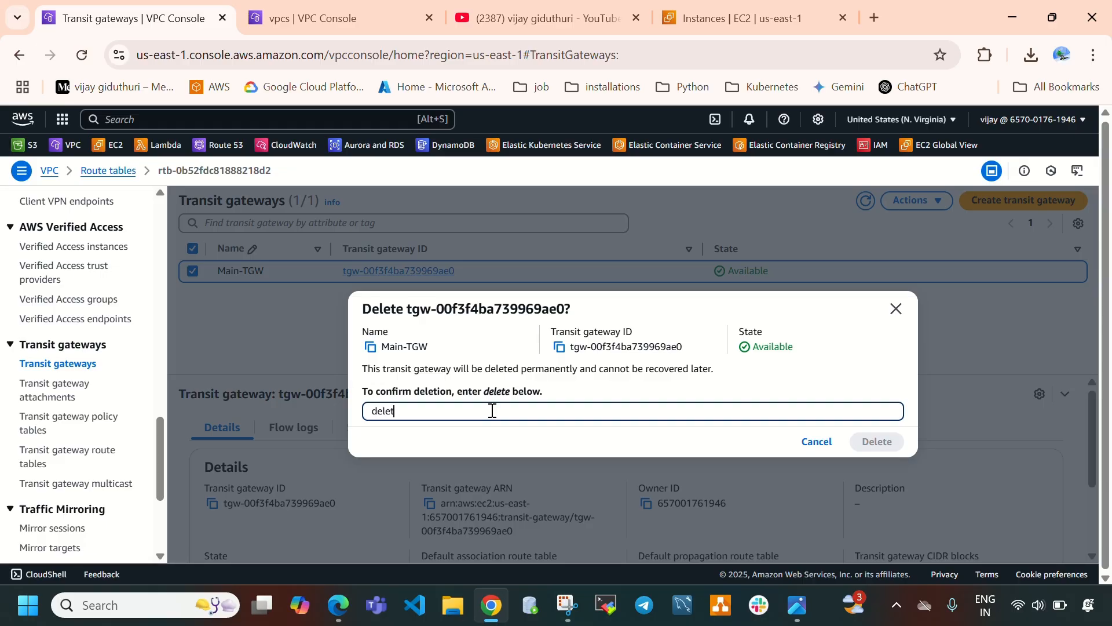
text(e)
key(Return)
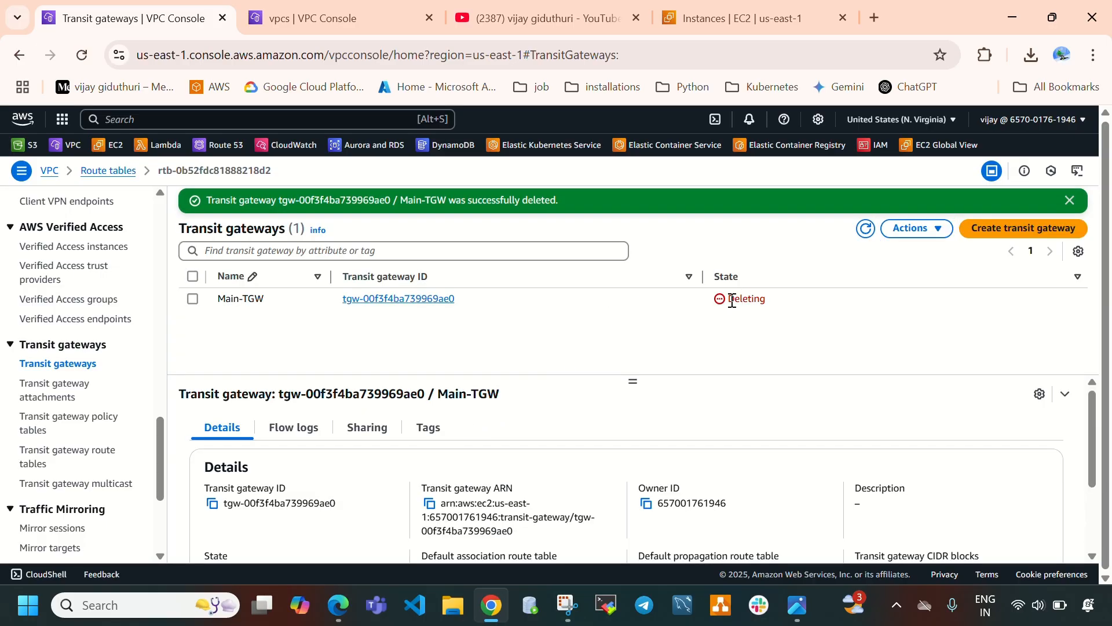
Delete the vpc-2 VPC together with its associated resources, confirming with the word delete.
double_click(733, 301)
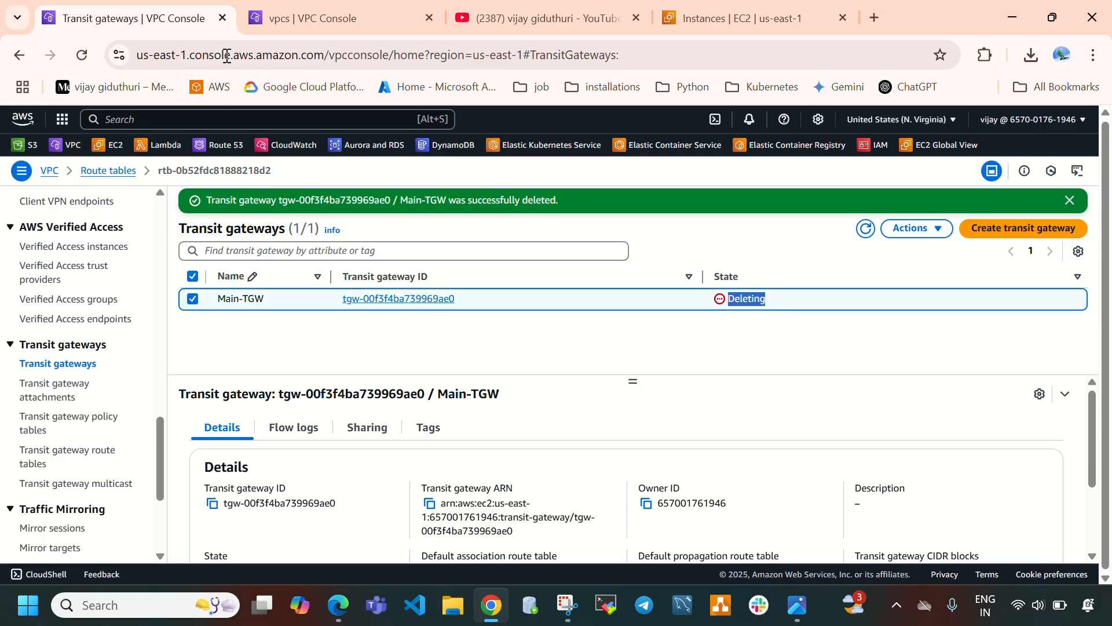
click(345, 19)
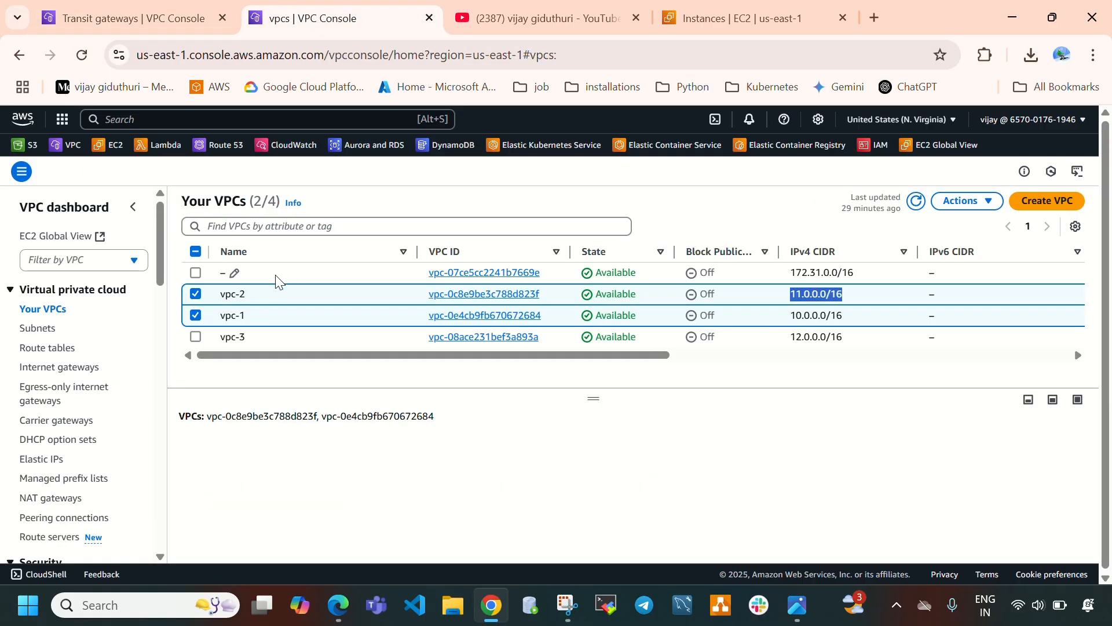
click(195, 316)
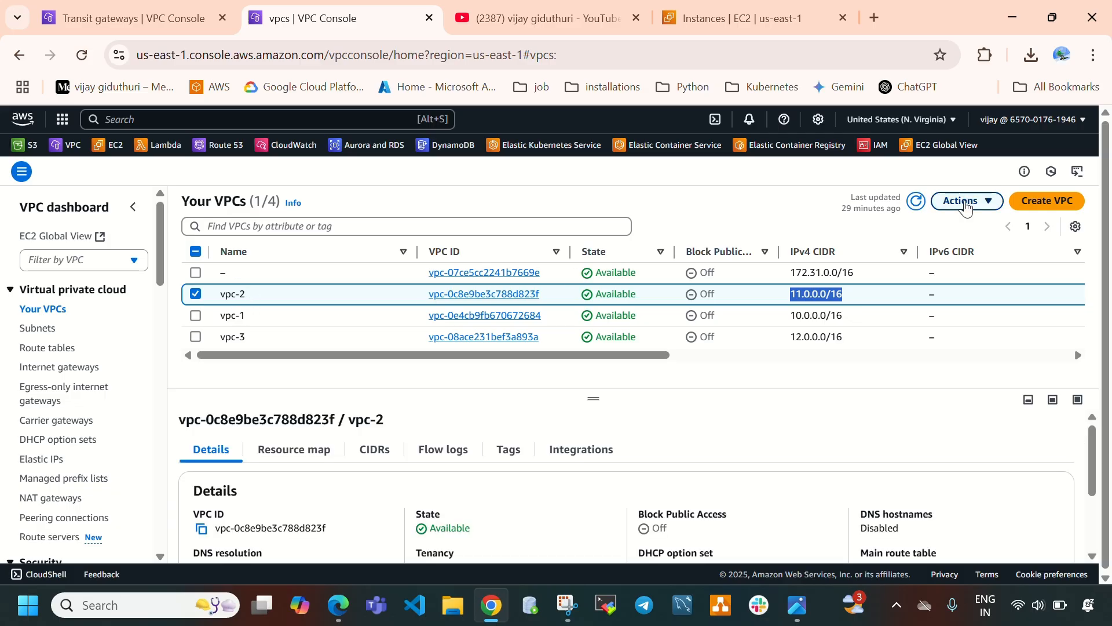
click(953, 201)
click(886, 346)
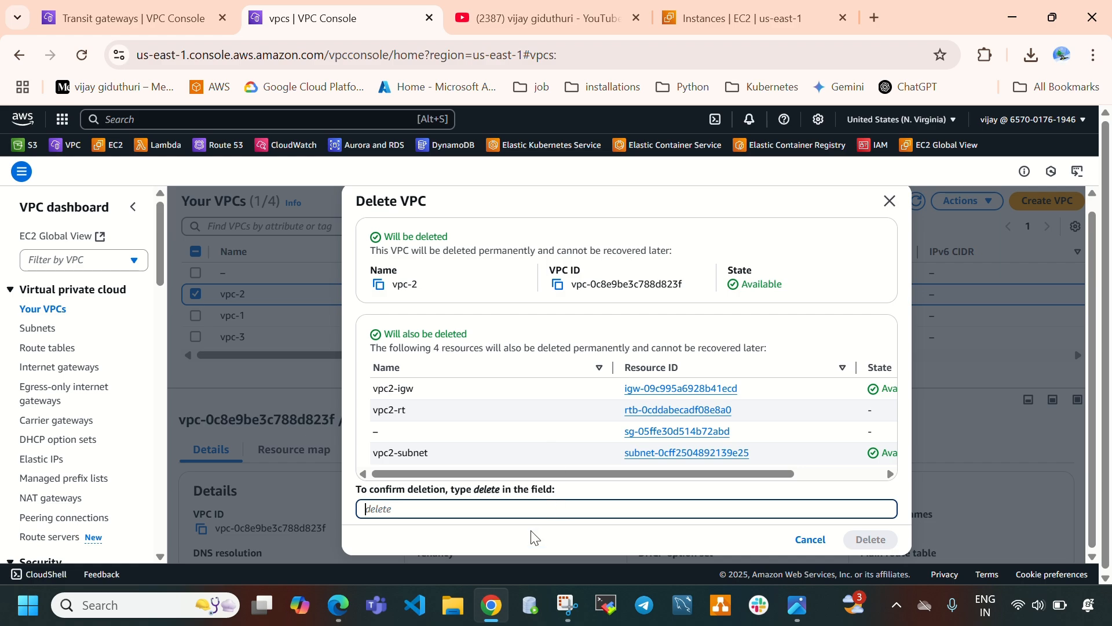
text(delete)
click(866, 539)
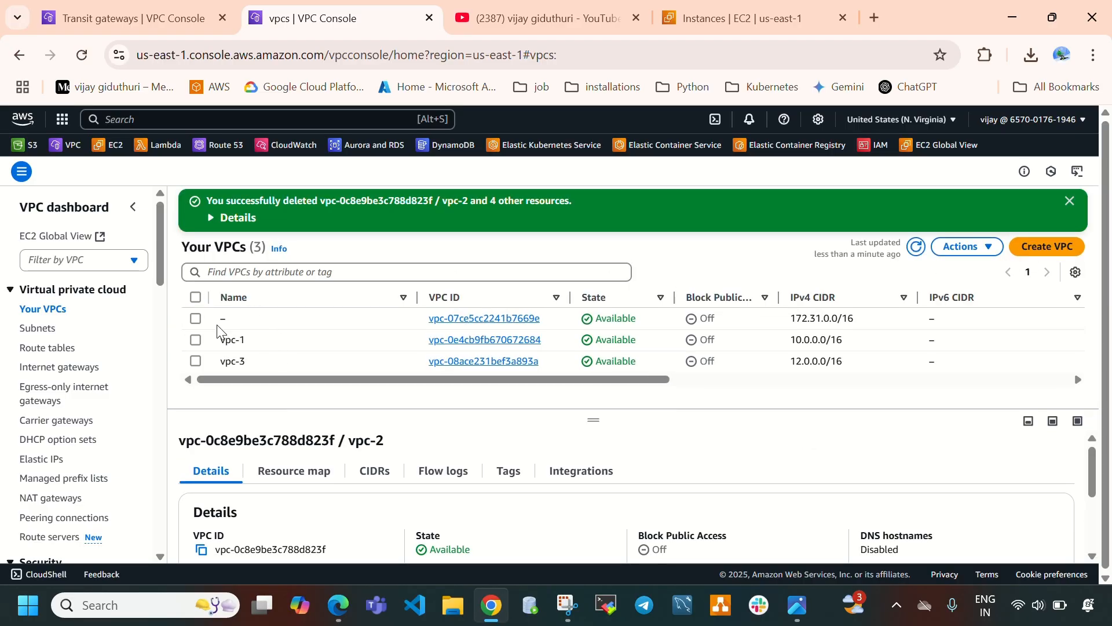
Delete the vpc-1 VPC together with its associated resources, confirming with the word delete.
click(195, 342)
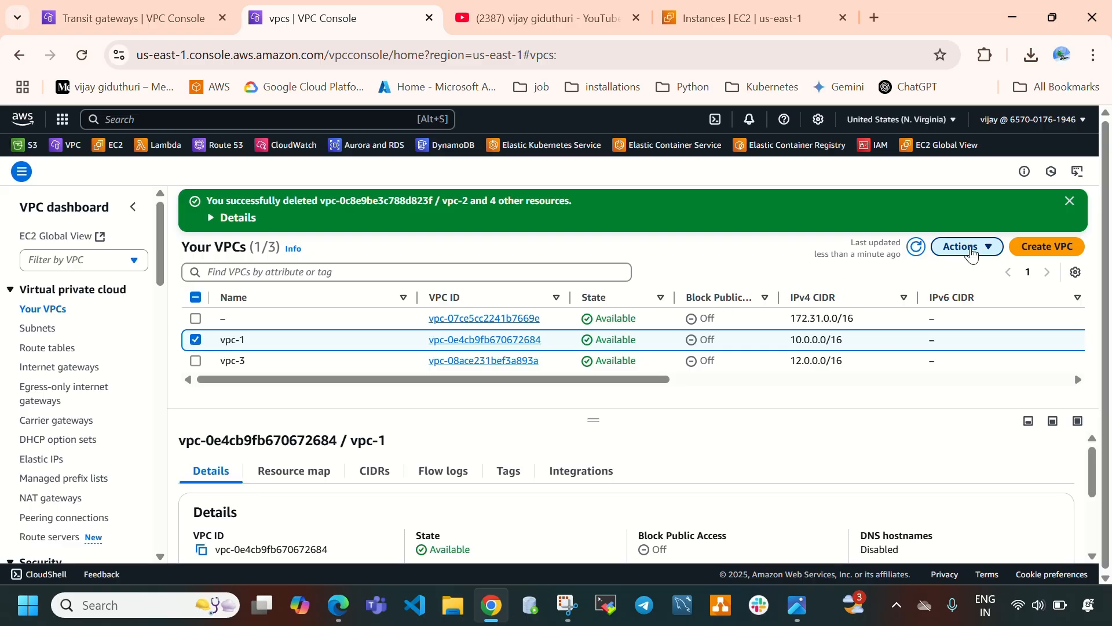
click(967, 246)
click(908, 392)
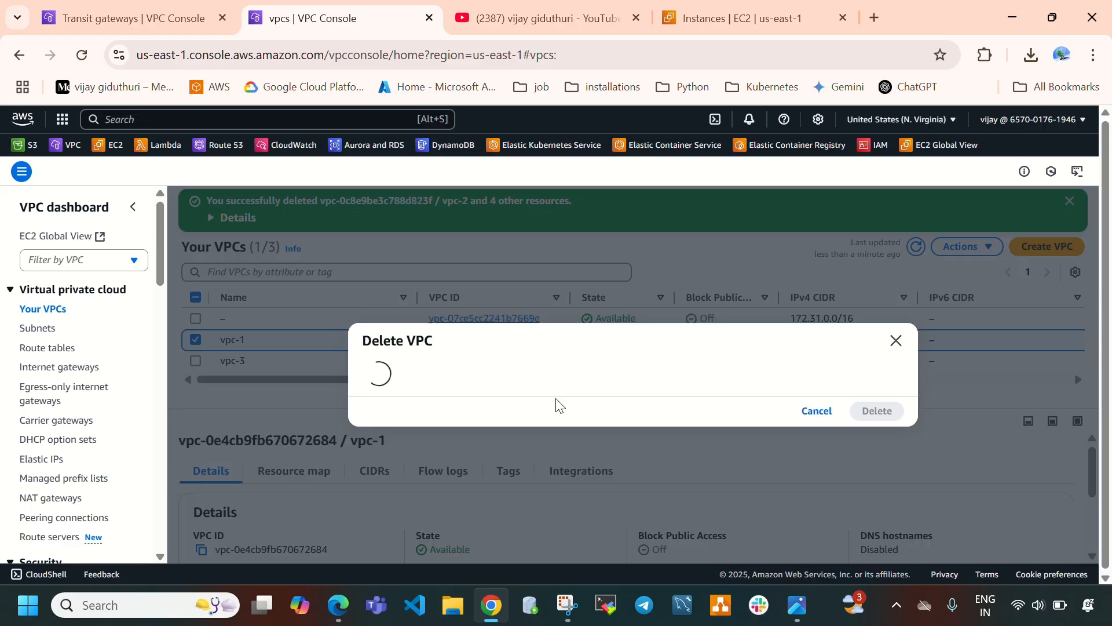
text(delete)
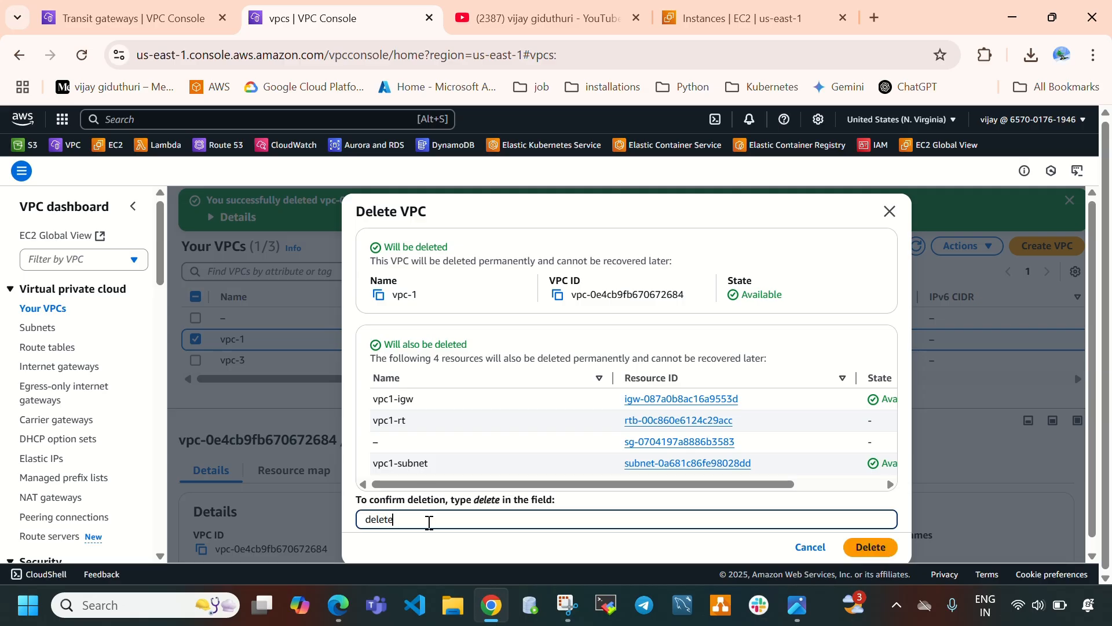
click(858, 546)
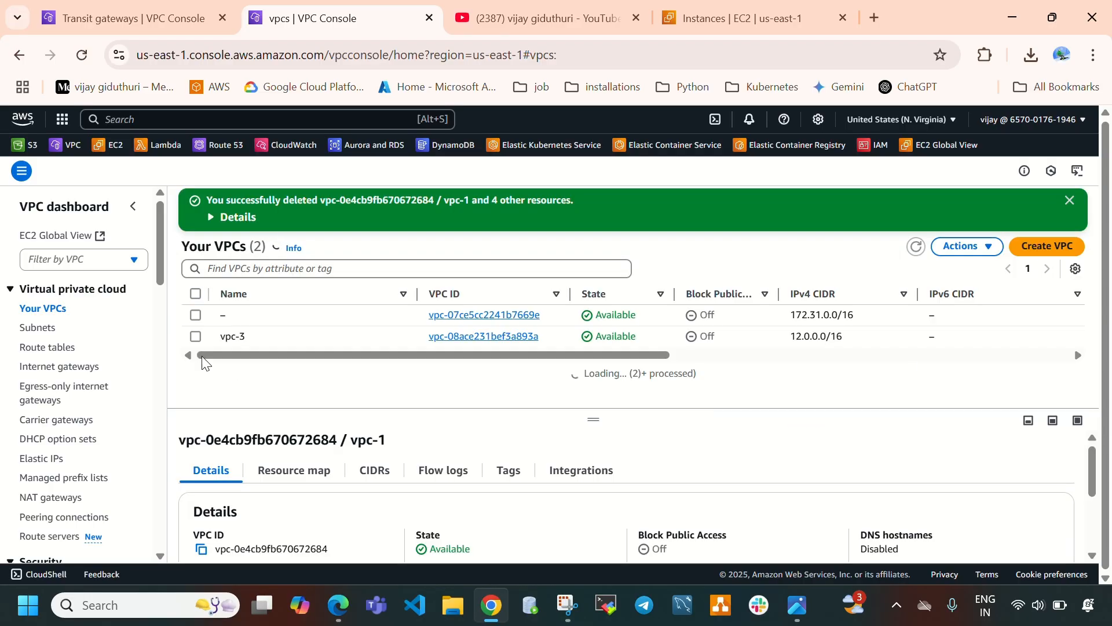
Delete the vpc-3 VPC together with its associated resources, confirming with the word delete.
click(232, 340)
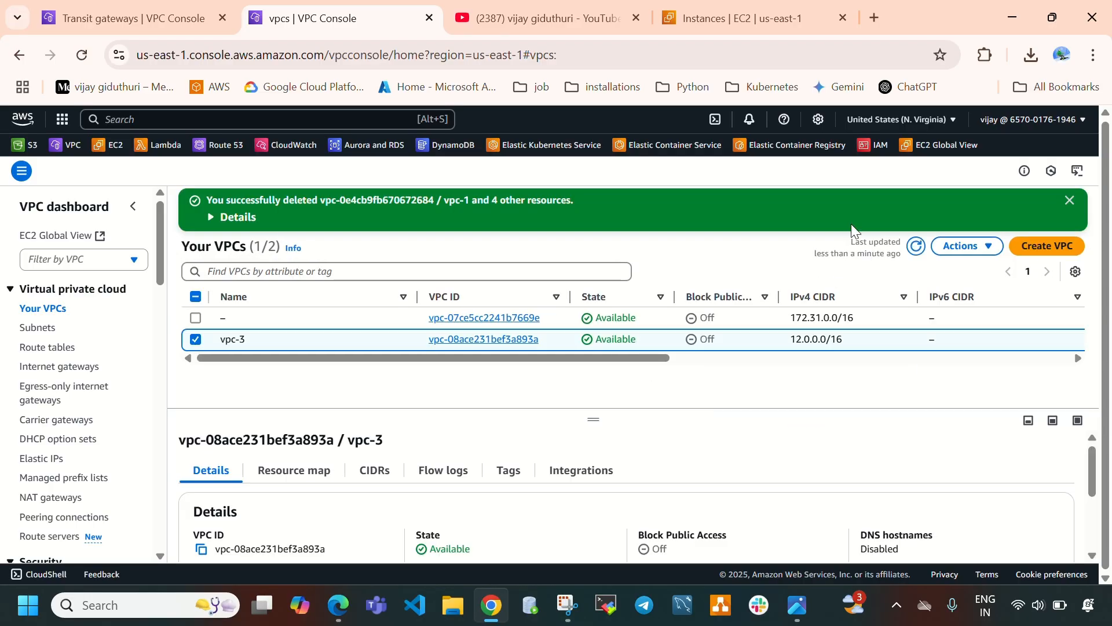
click(967, 246)
click(895, 388)
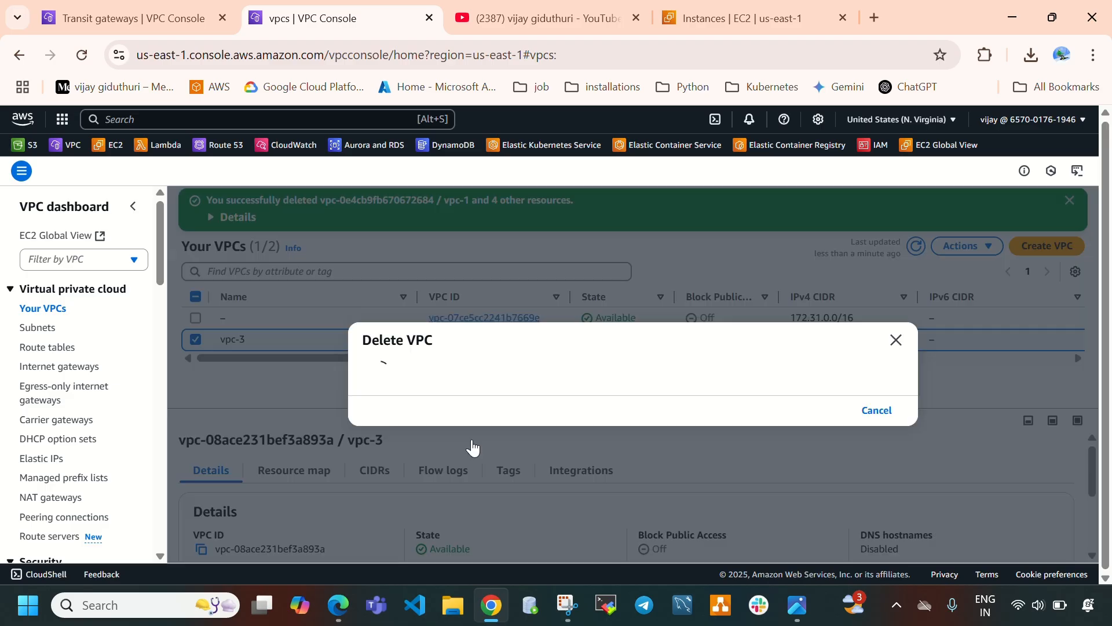
text(de)
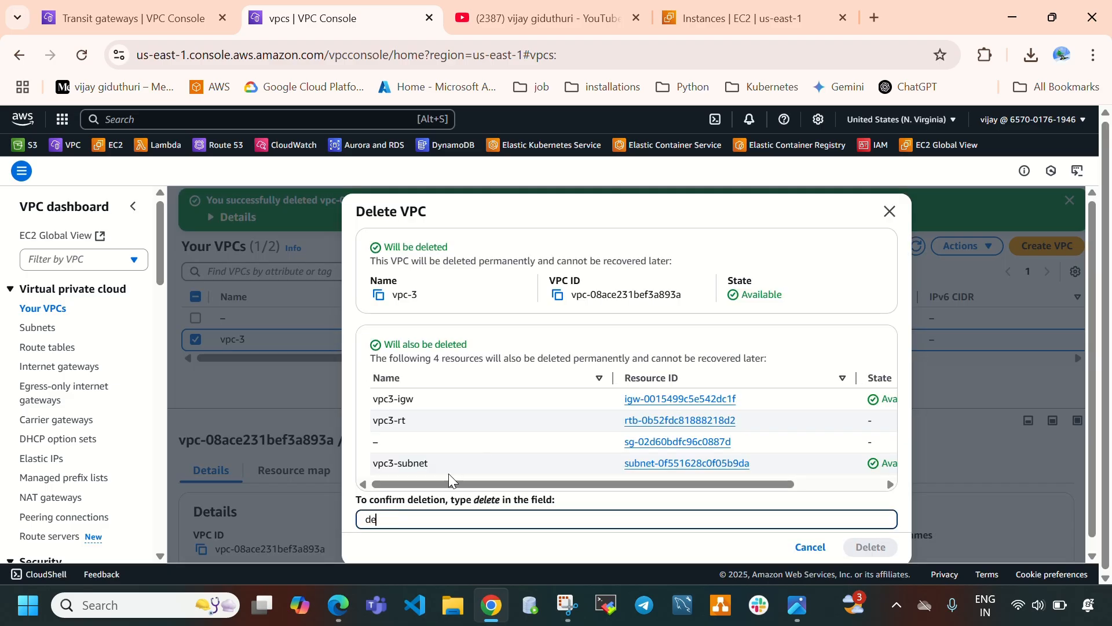
text(lete)
click(870, 549)
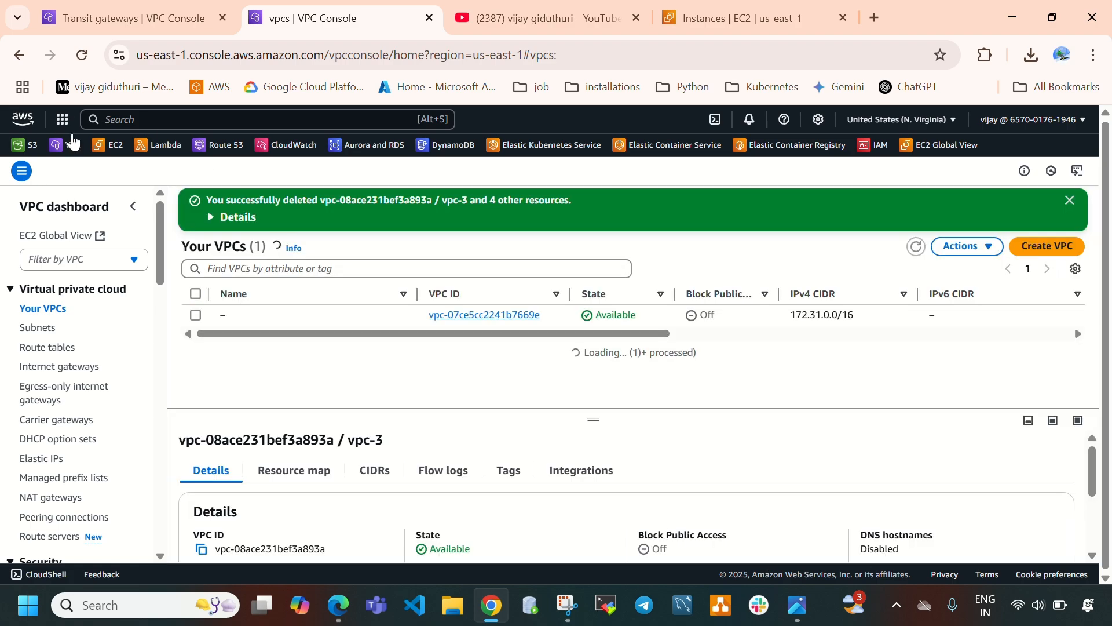
Review the transit gateways and transit gateway attachments lists to check their deletion states.
click(128, 16)
click(866, 228)
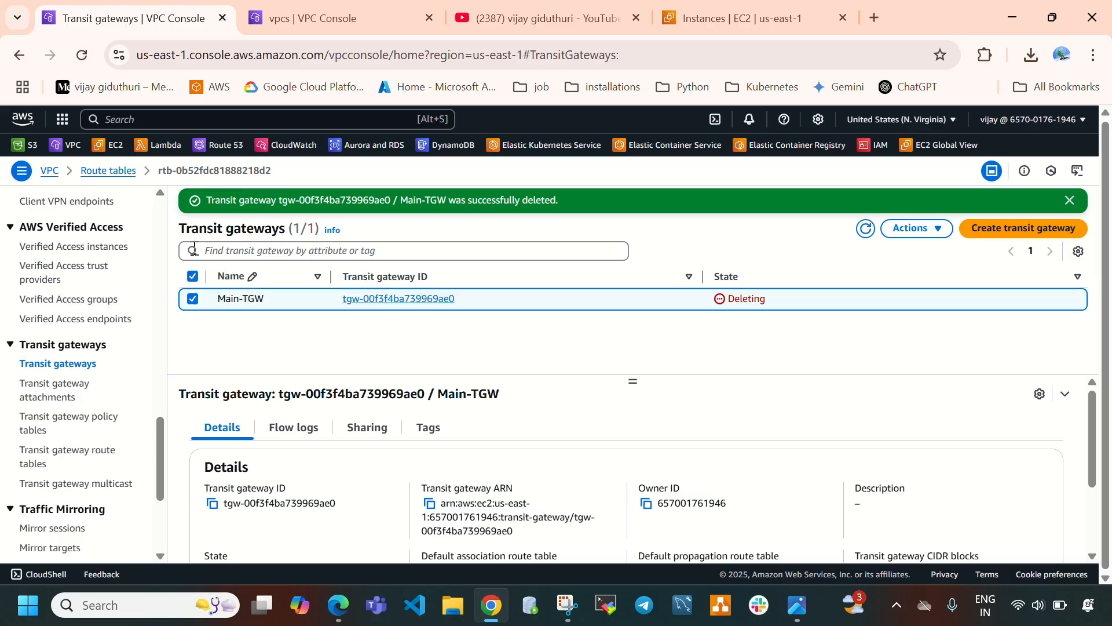
drag(189, 231, 289, 250)
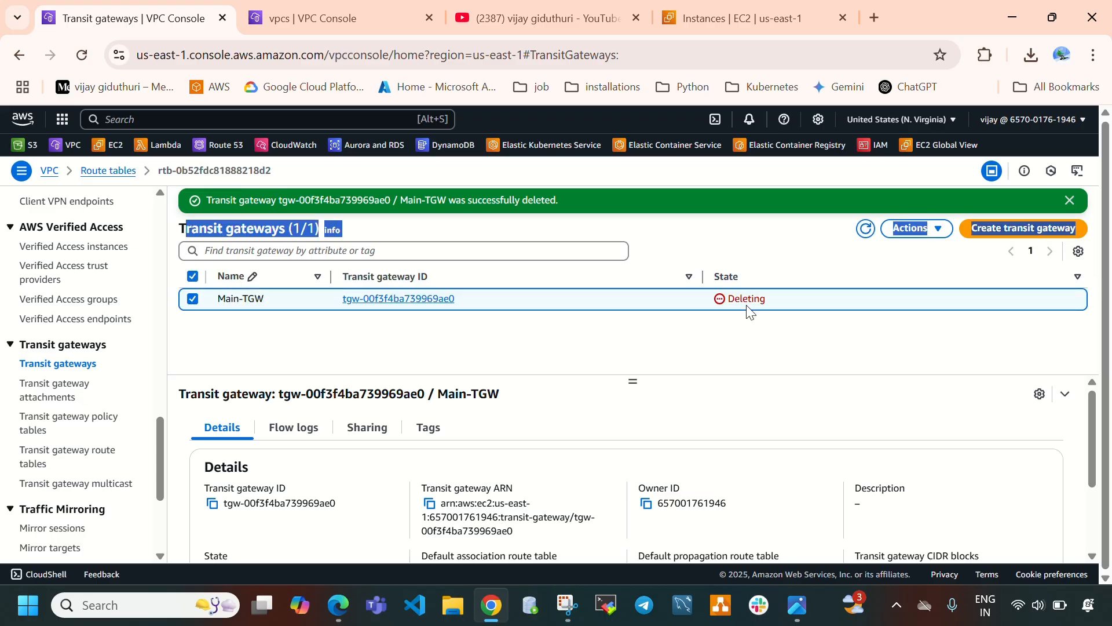
click(41, 389)
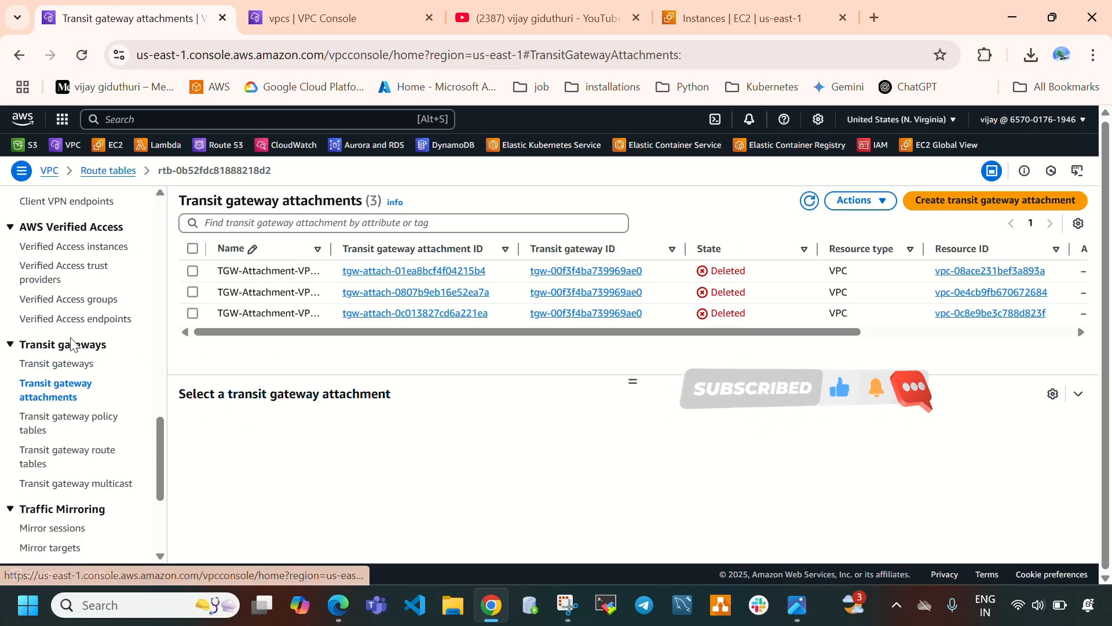
click(73, 365)
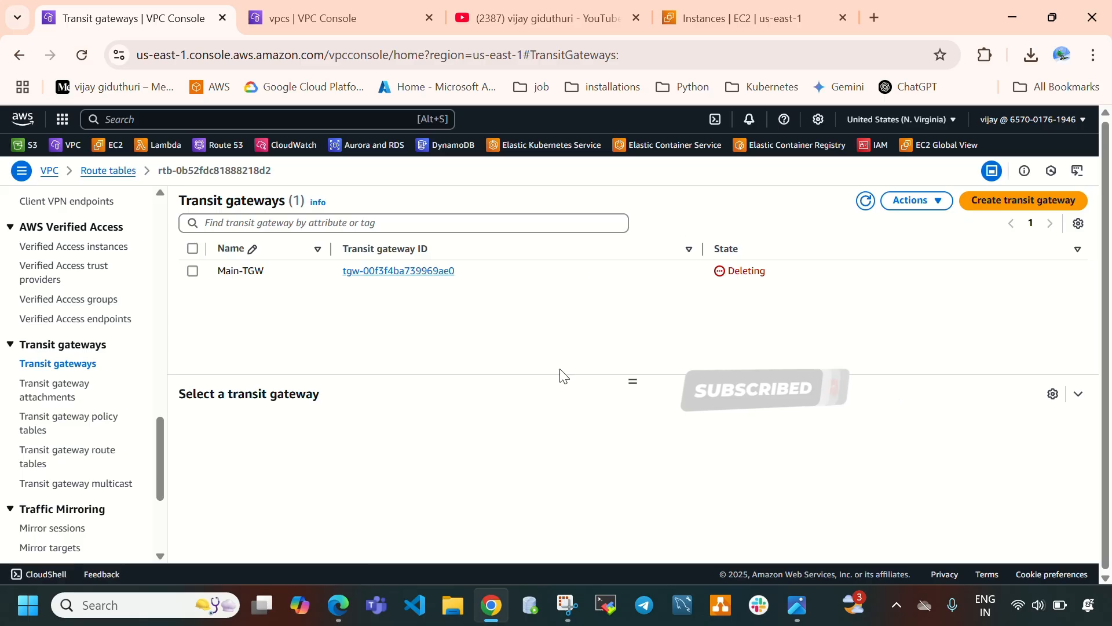
Open the AWS Transit Gateway architecture diagram image, then return to the transit gateways list.
click(787, 619)
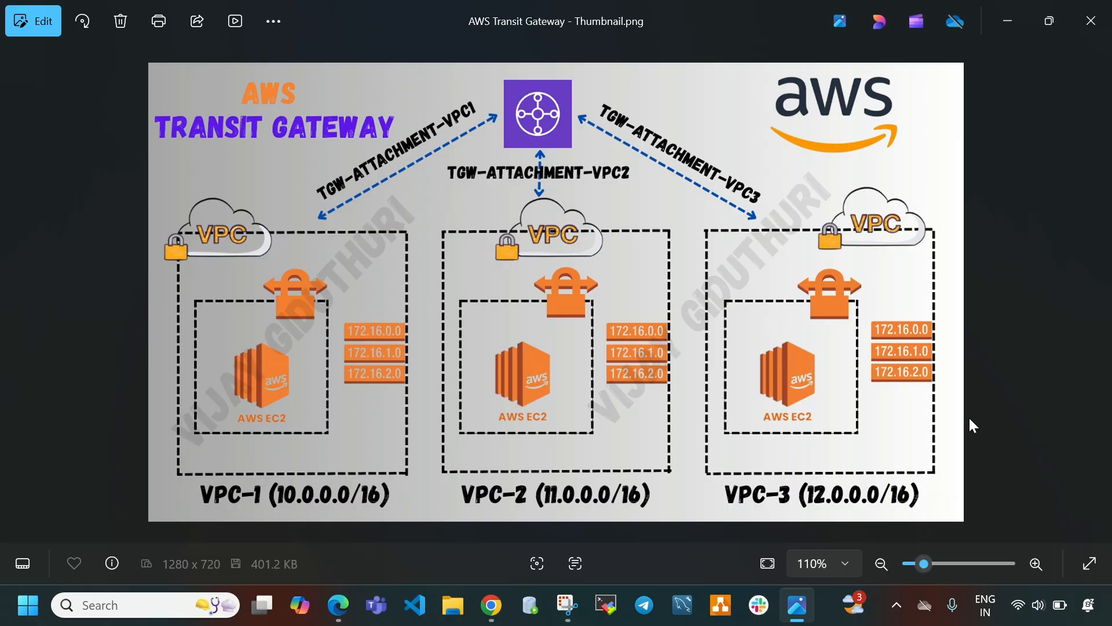
click(796, 606)
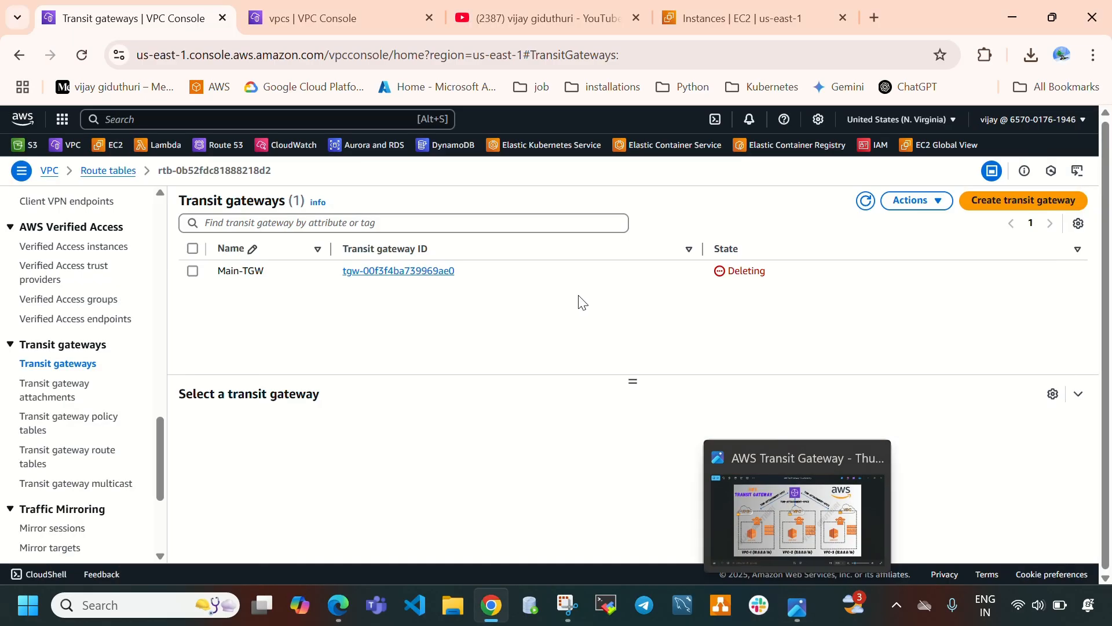